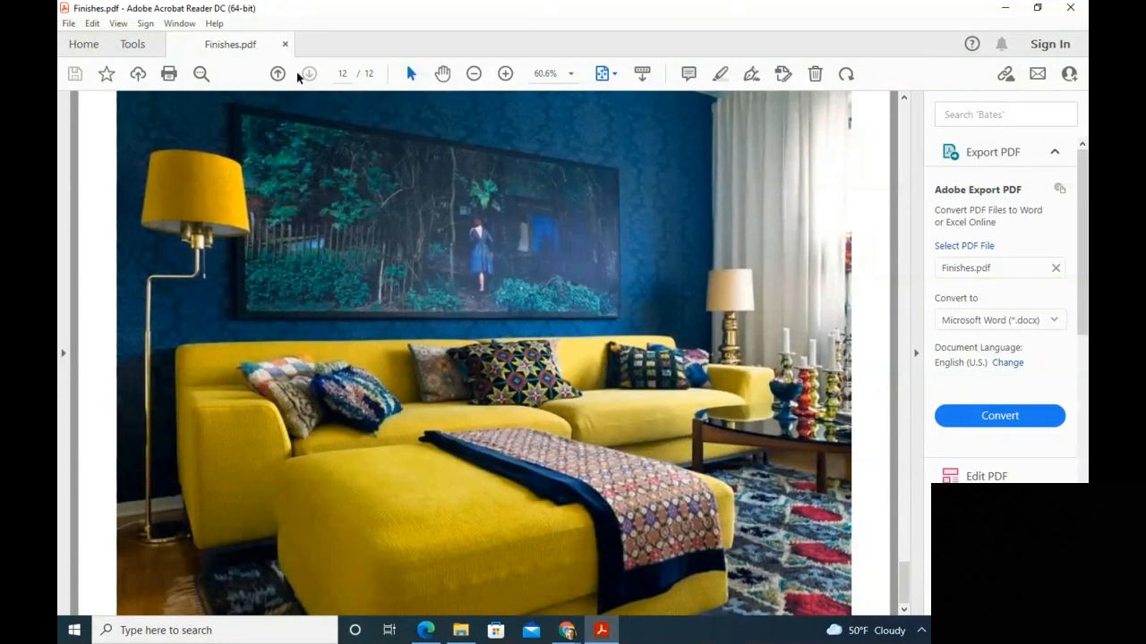
Step: Close the Finishes.pdf document and exit Acrobat Reader
left_click(287, 44)
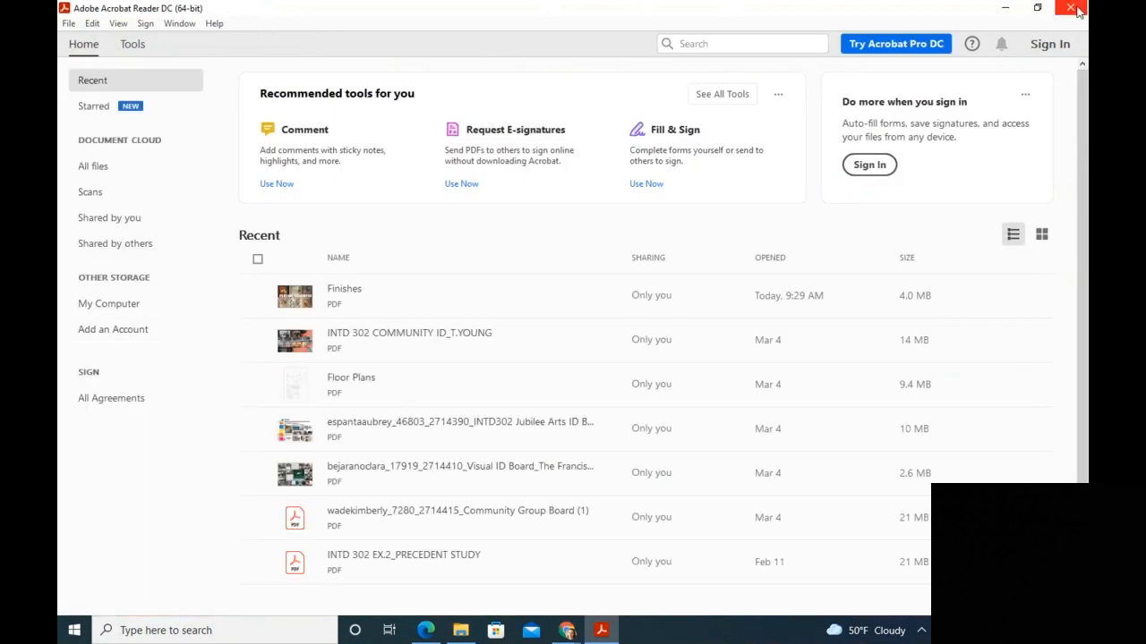
left_click(1077, 9)
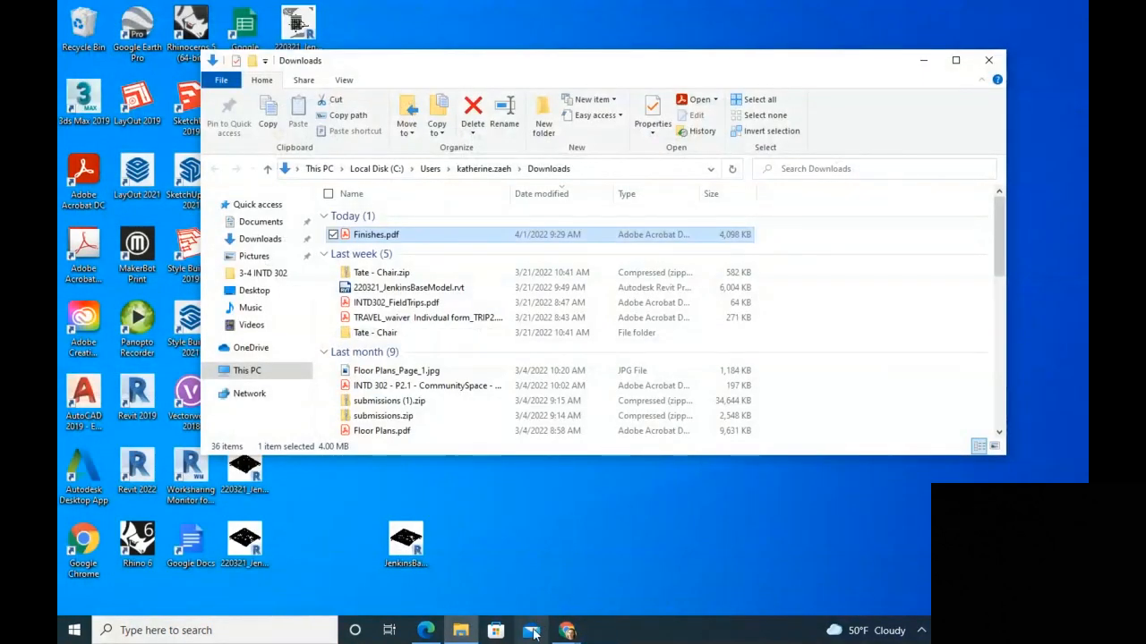
Step: Switch to Chrome and close the interior design mood board and Consolidated Table of Contents pages
mouse_move(570, 632)
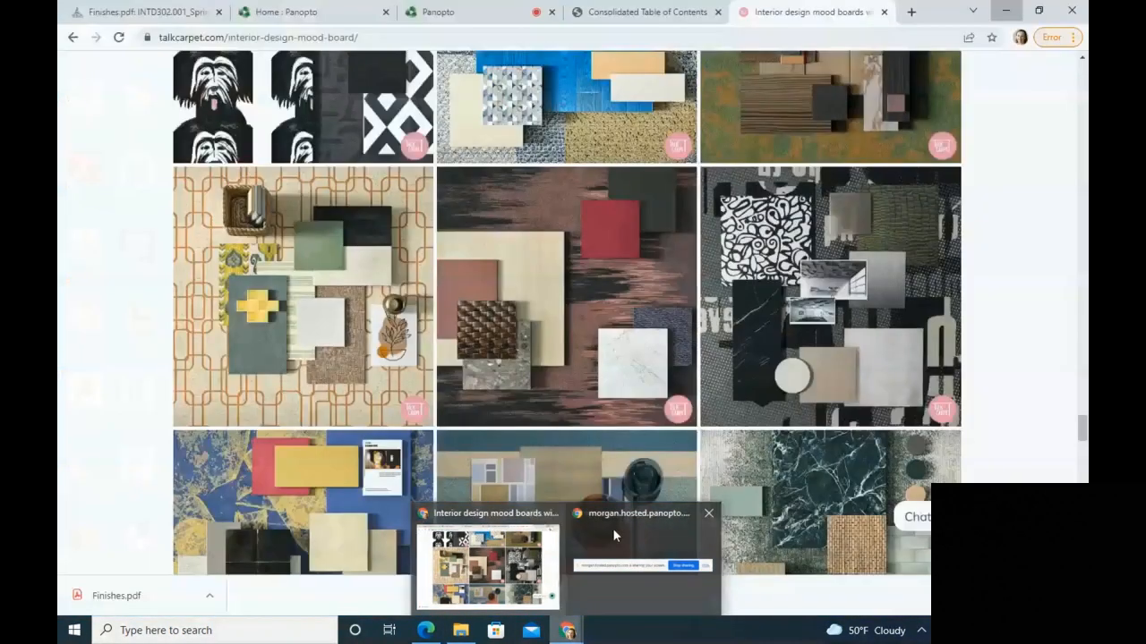
left_click(613, 528)
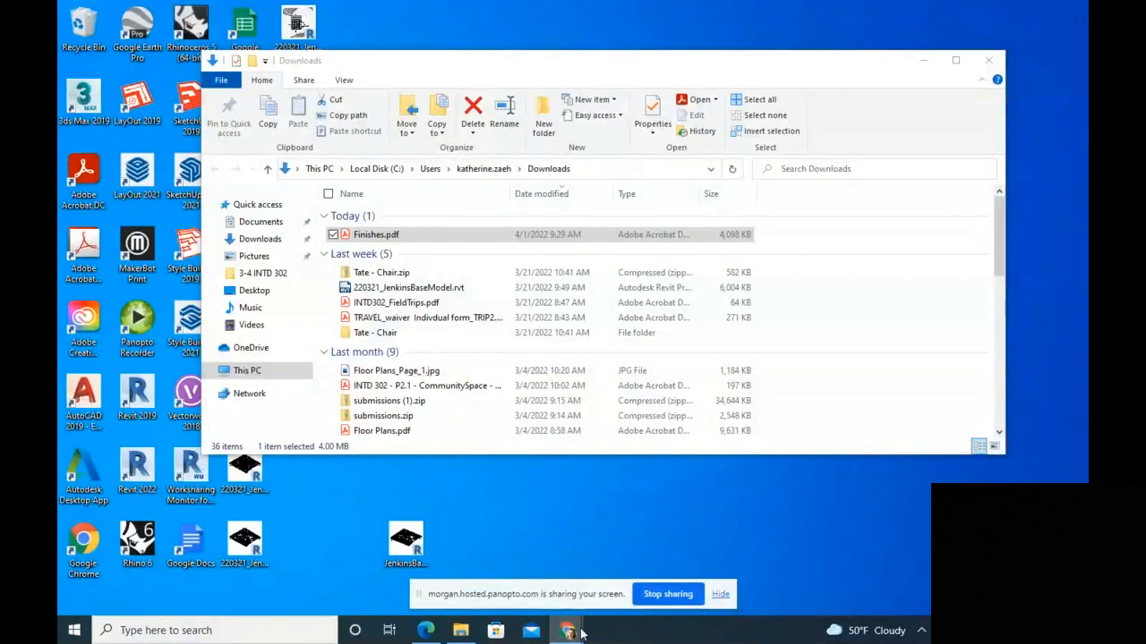
mouse_move(571, 633)
left_click(488, 566)
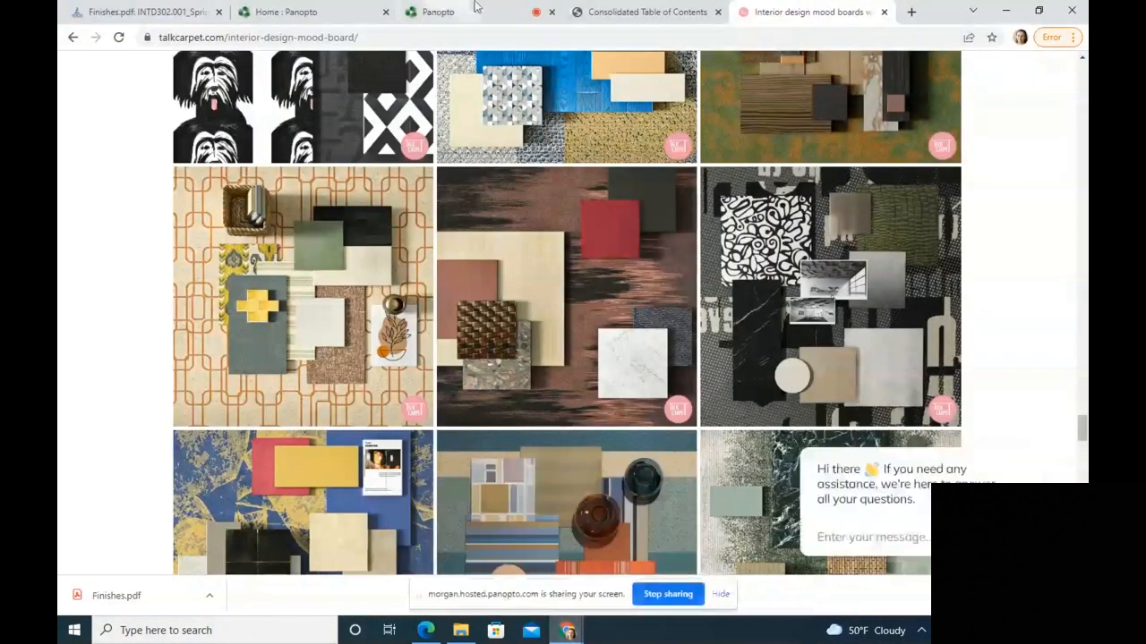
left_click(884, 12)
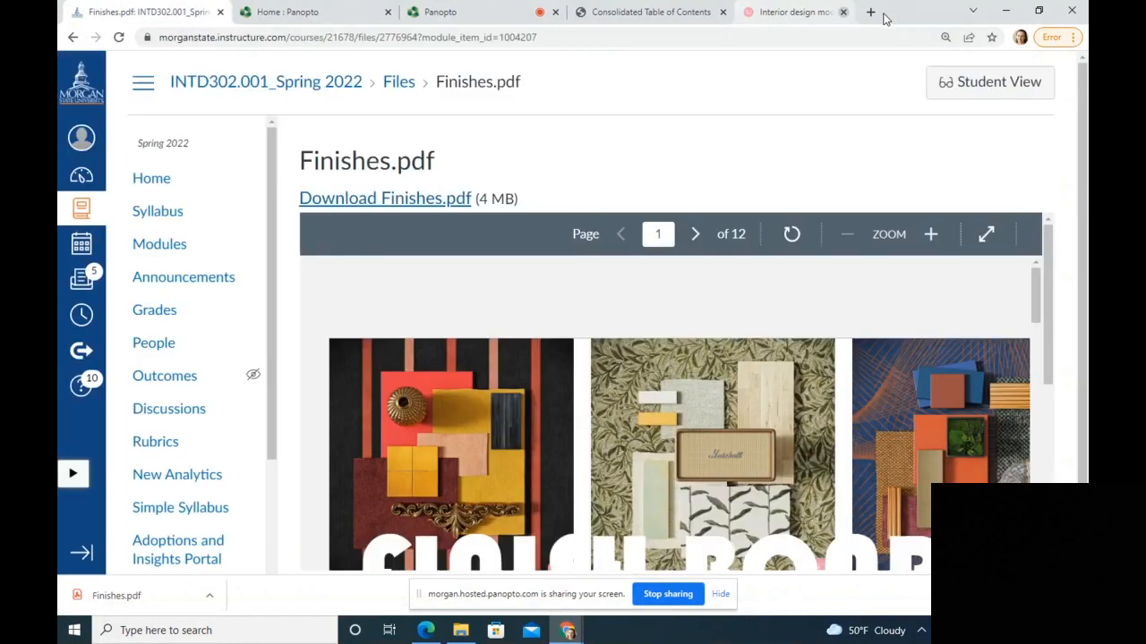
left_click(736, 11)
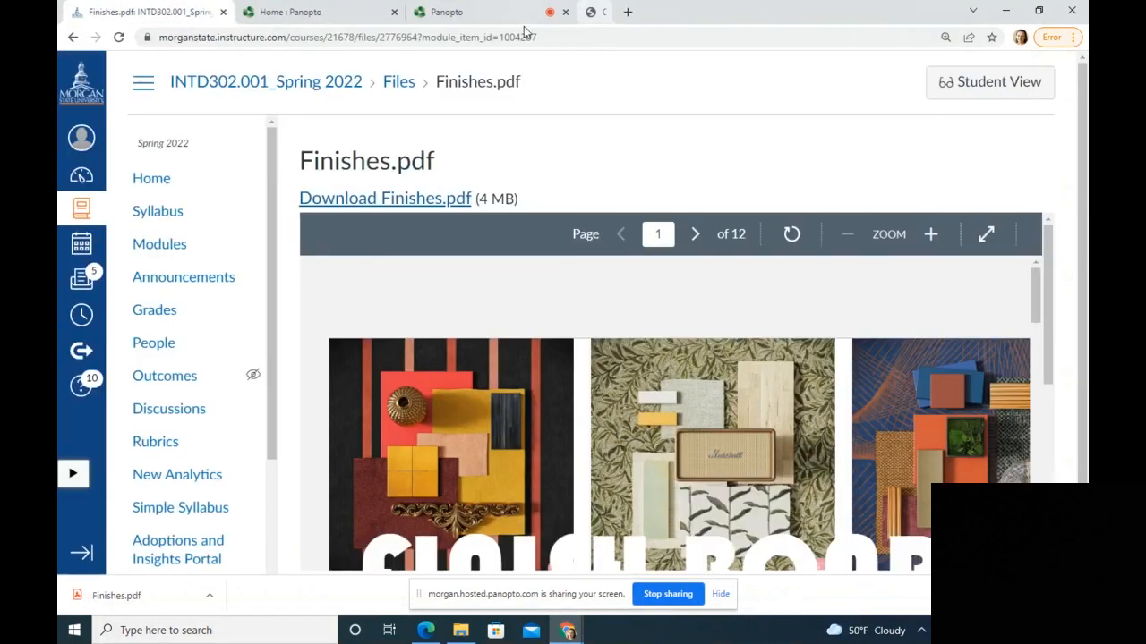
Step: Clear the browser from view, move the Downloads window off the desktop shortcuts and launch Revit 2022
left_click(491, 14)
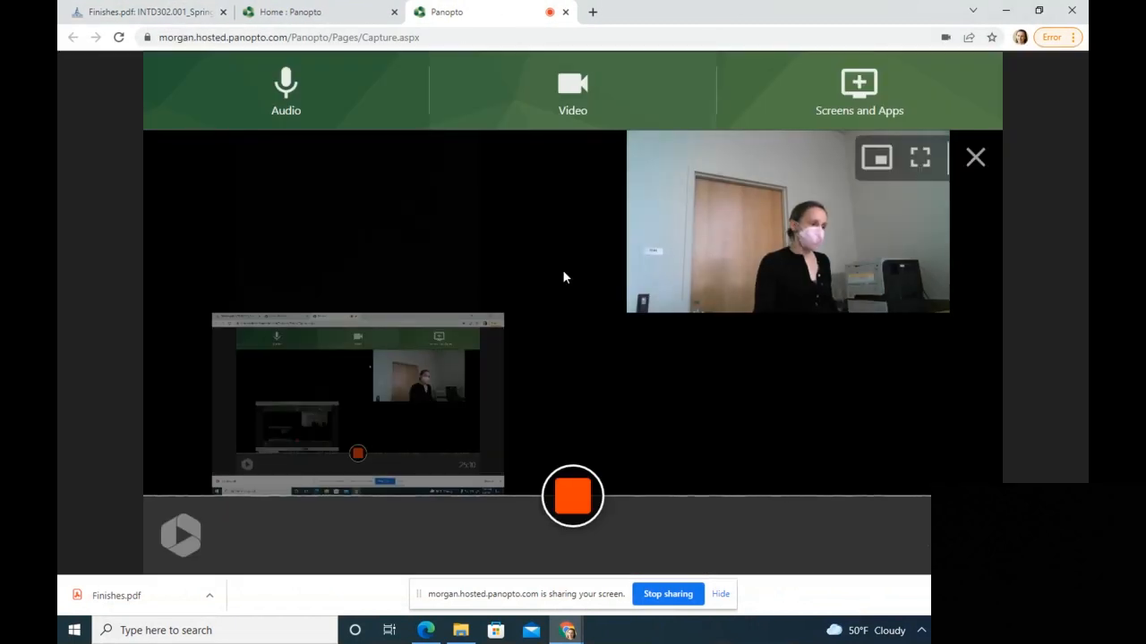
left_click(1006, 11)
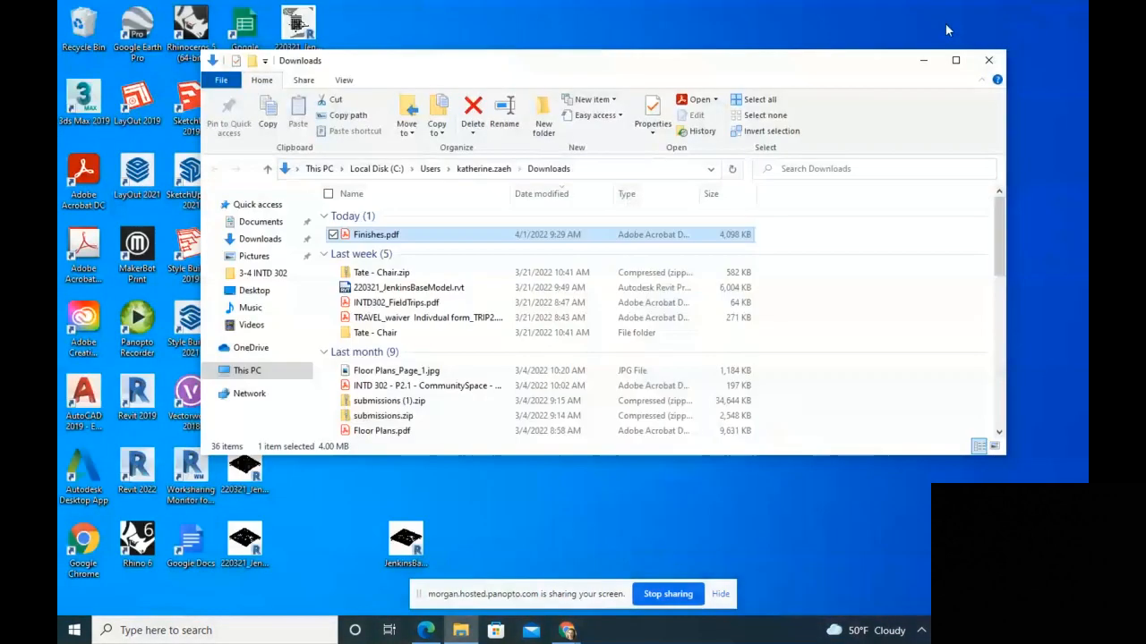
left_click_drag(390, 69, 530, 30)
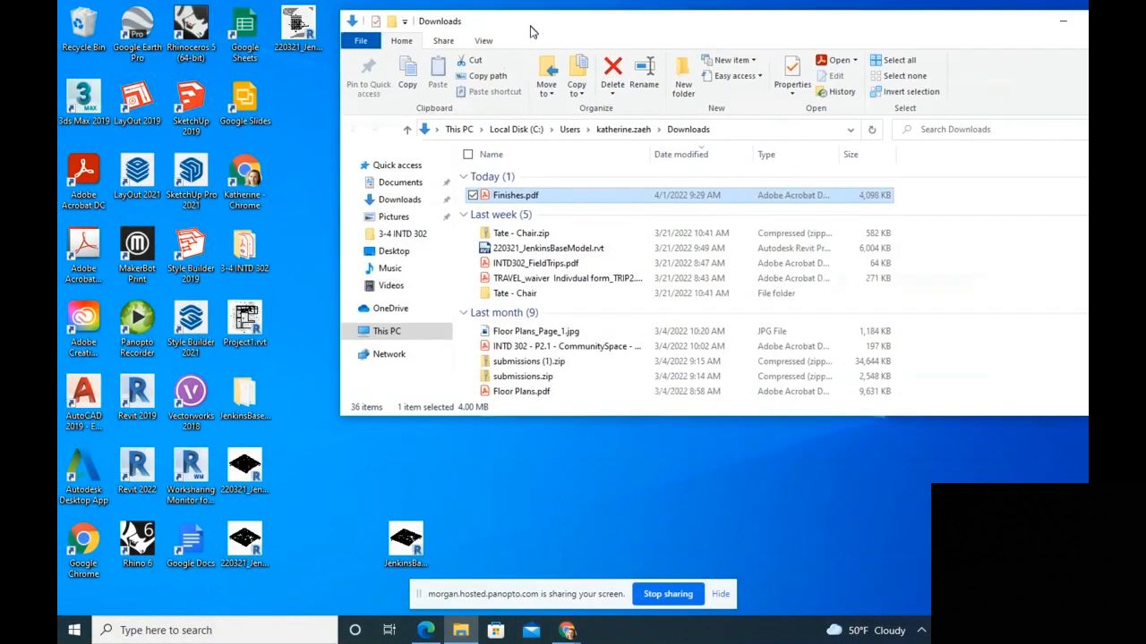
left_click(141, 479)
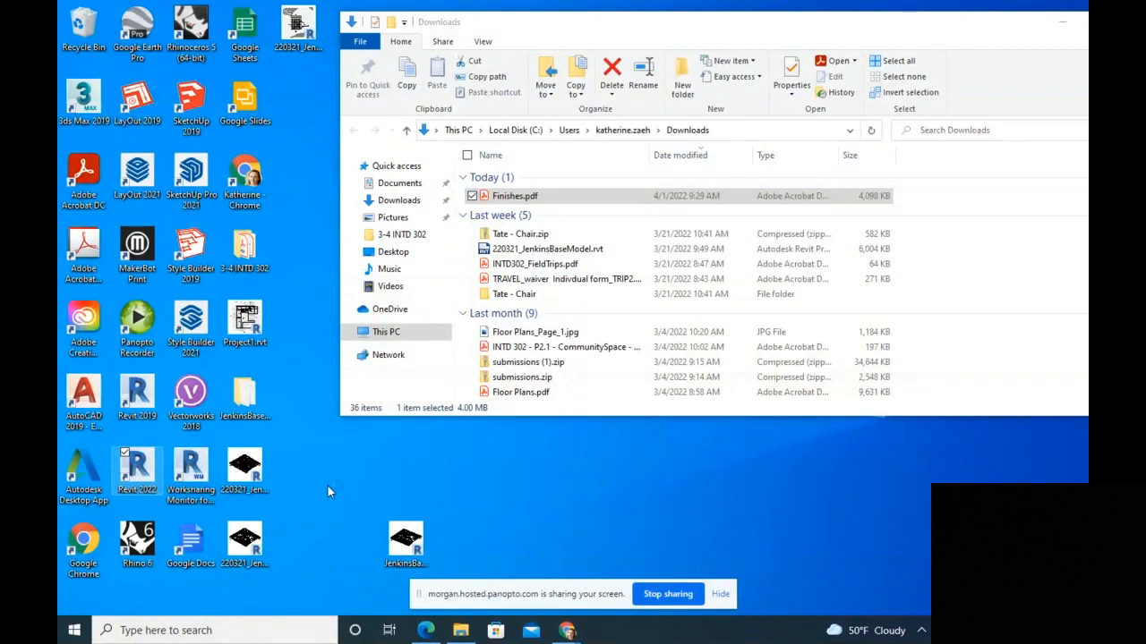
Step: Switch to the Panopto capture page in Chrome and view the screen preview in full screen, then exit full screen
mouse_move(567, 630)
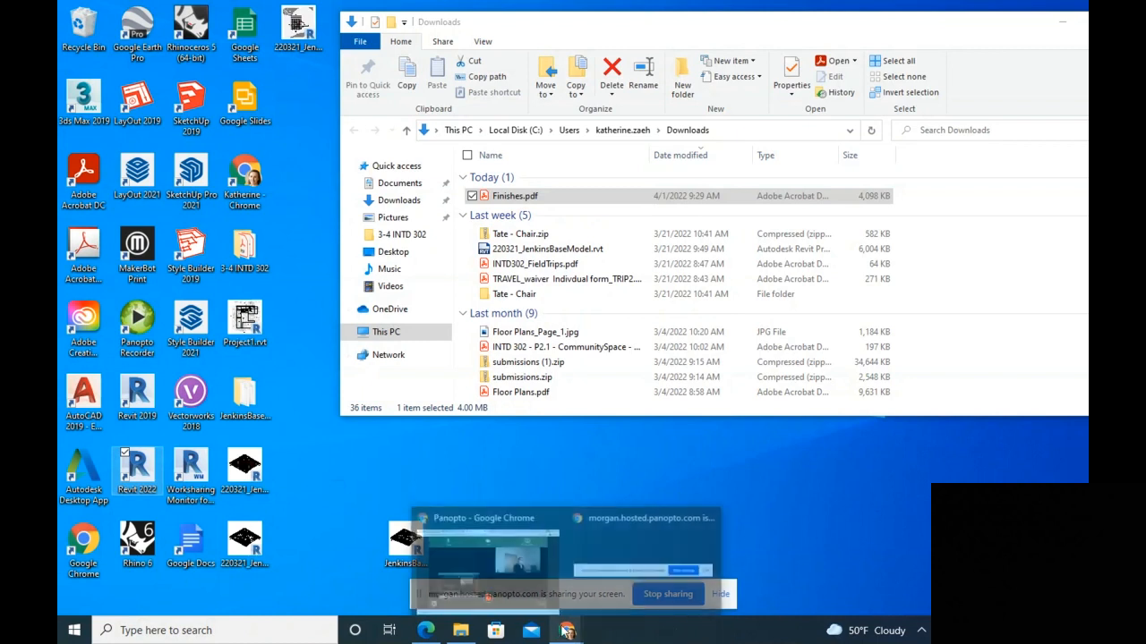
mouse_move(521, 571)
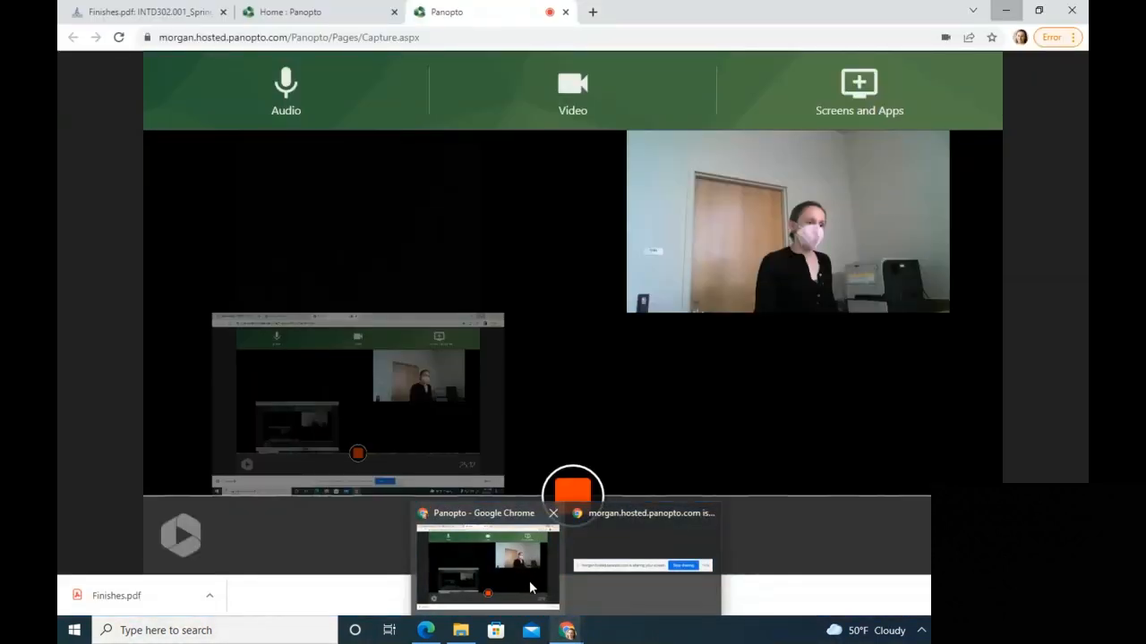
left_click(529, 588)
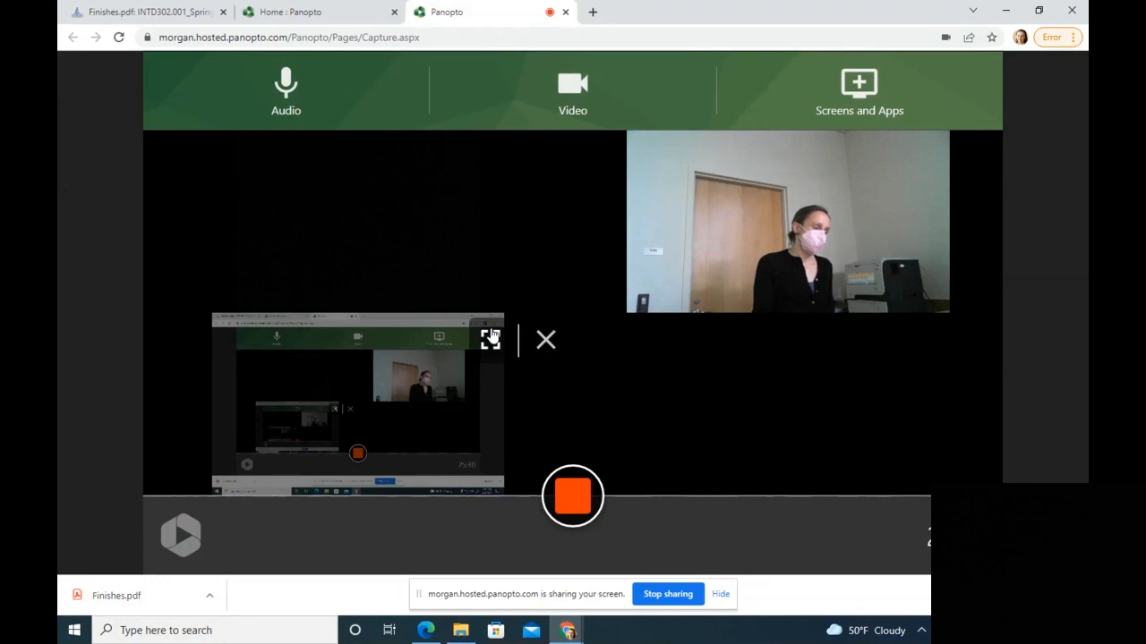
left_click(487, 335)
left_click(490, 274)
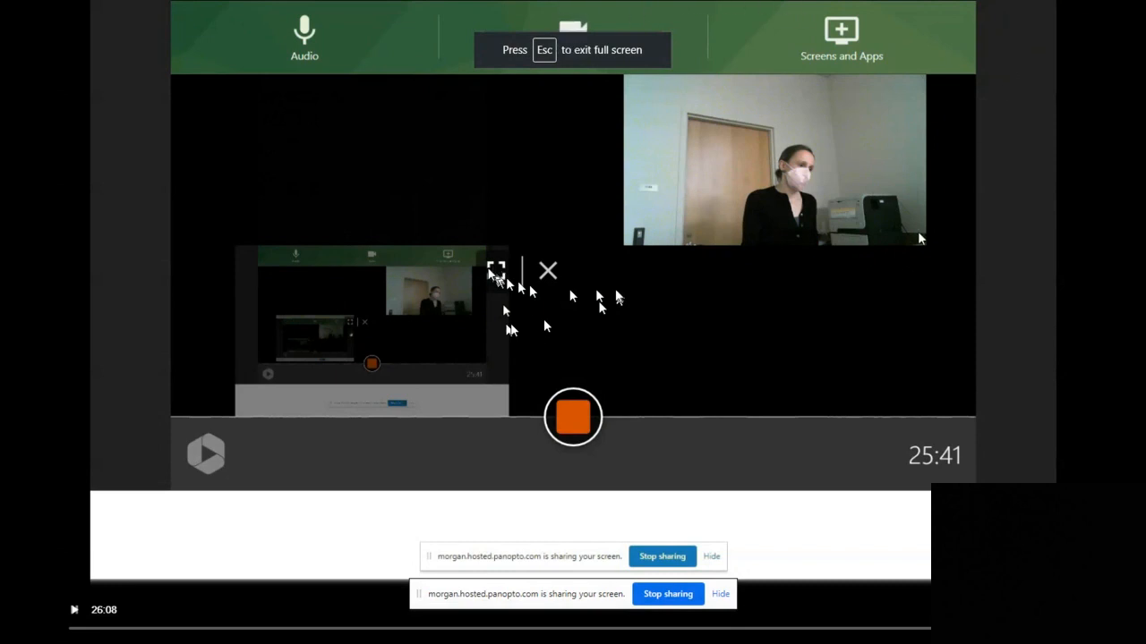
key("Escape")
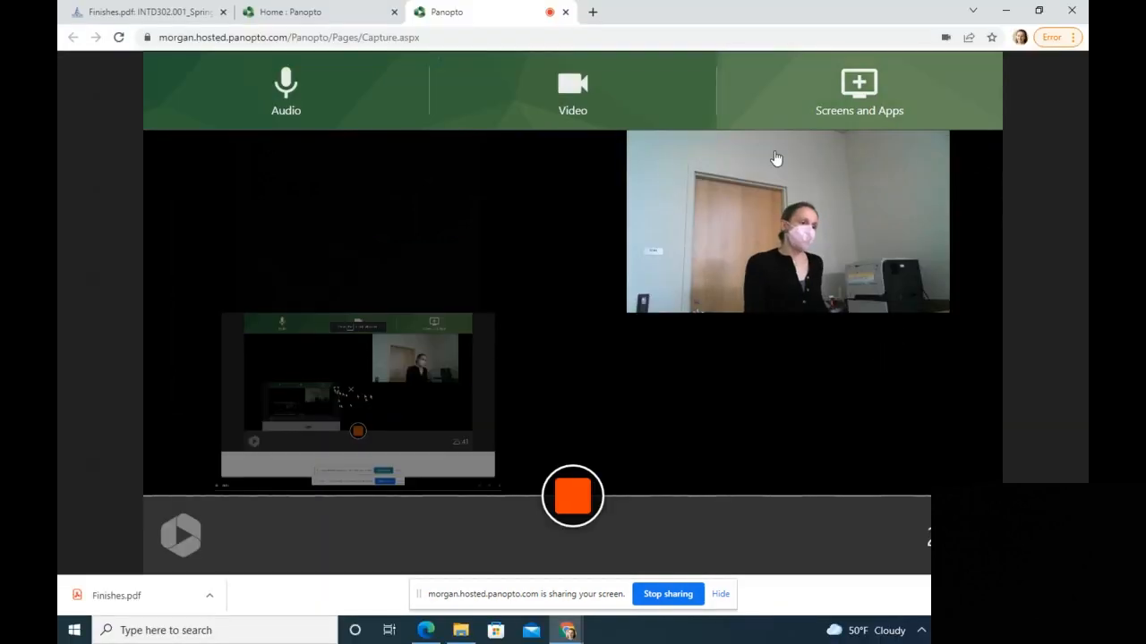
Step: Switch to Revit and open the recent project 220321_JenkinsBaseModel, ignoring its unresolved references
left_click(1008, 11)
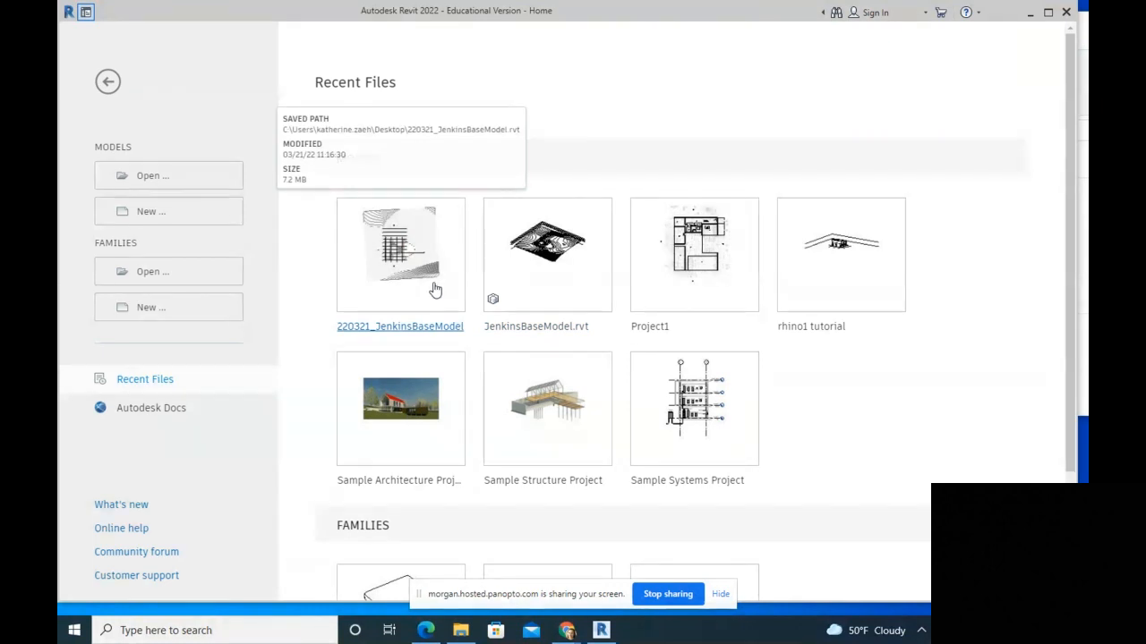
left_click(426, 254)
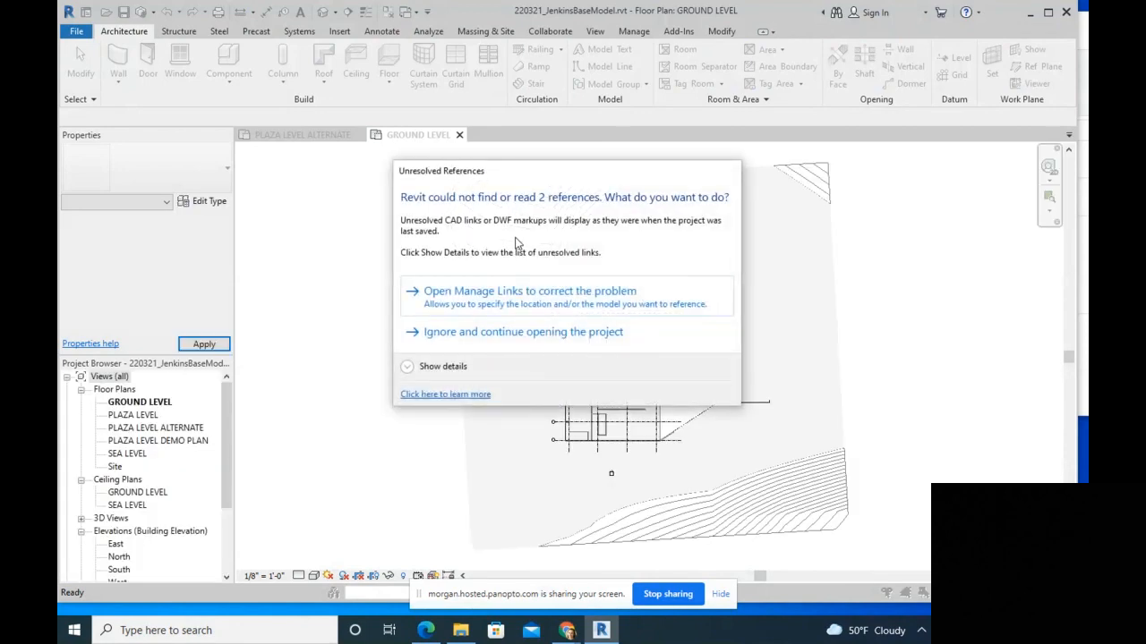
left_click(550, 334)
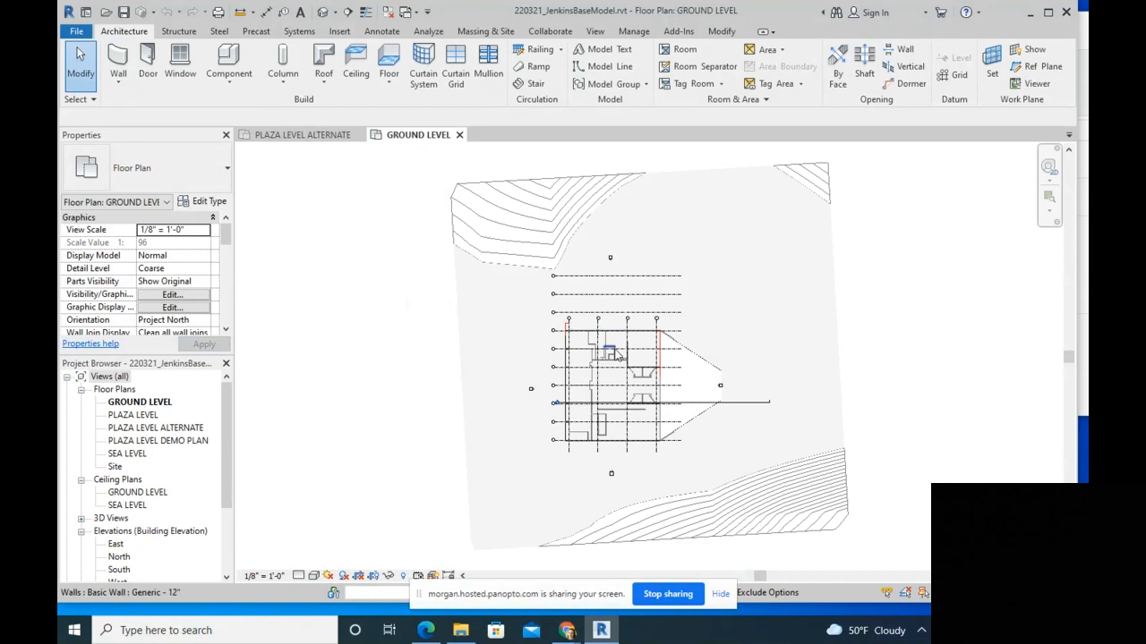
Step: Look over the GROUND LEVEL plan and open the PLAZA LEVEL floor plan
scroll(616, 356, "up", 3)
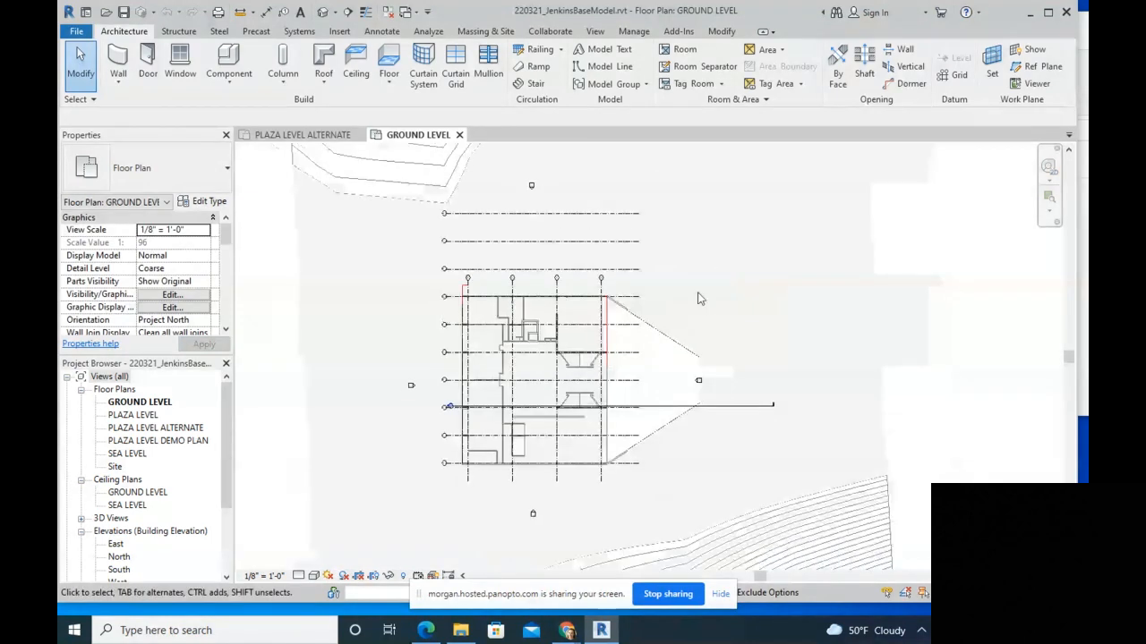
scroll(867, 281, "down", 3)
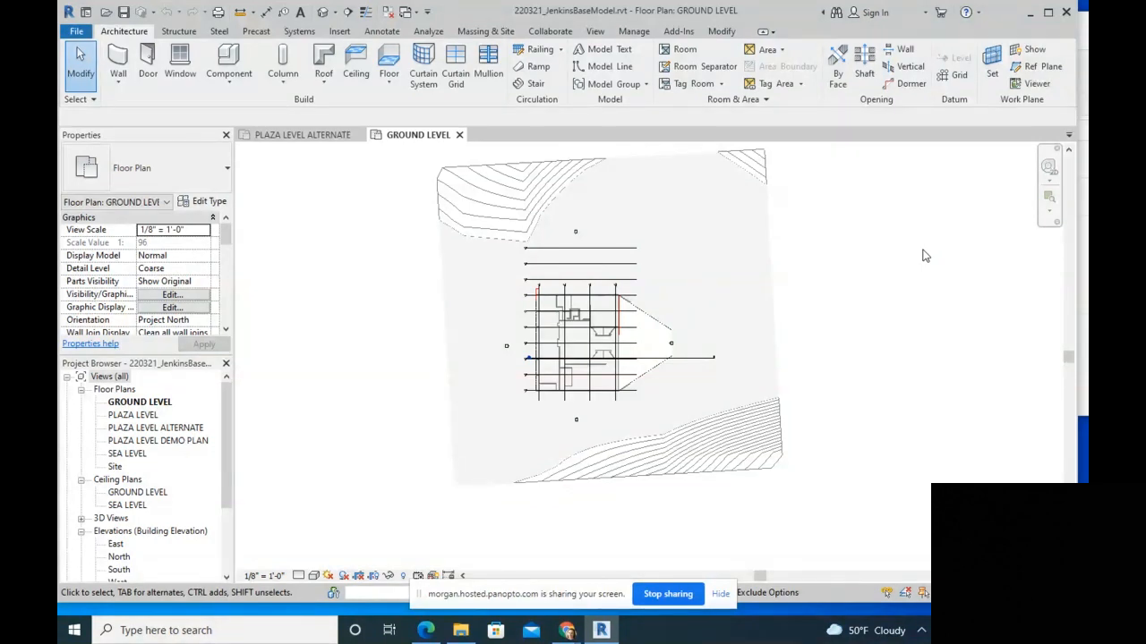
scroll(550, 370, "up", 5)
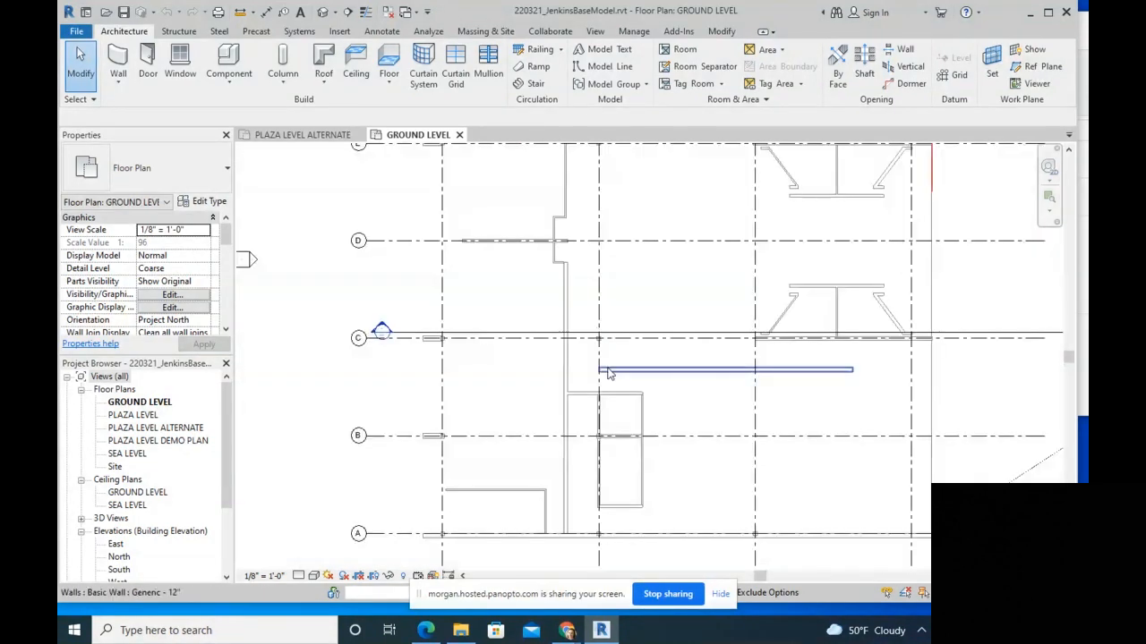
left_click(133, 416)
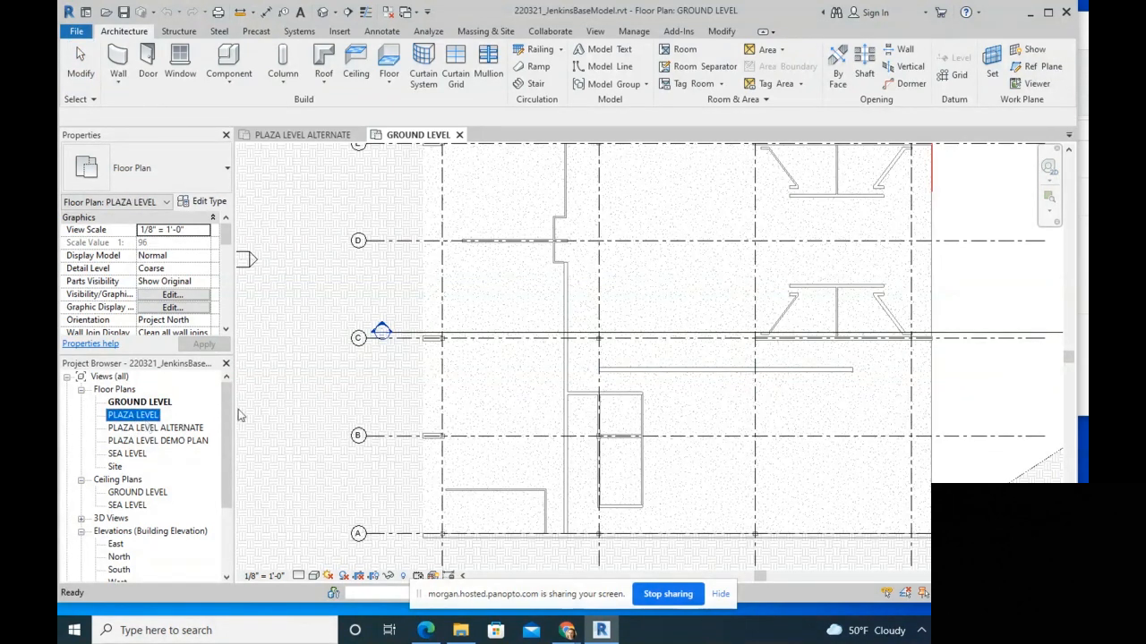
left_click(159, 428)
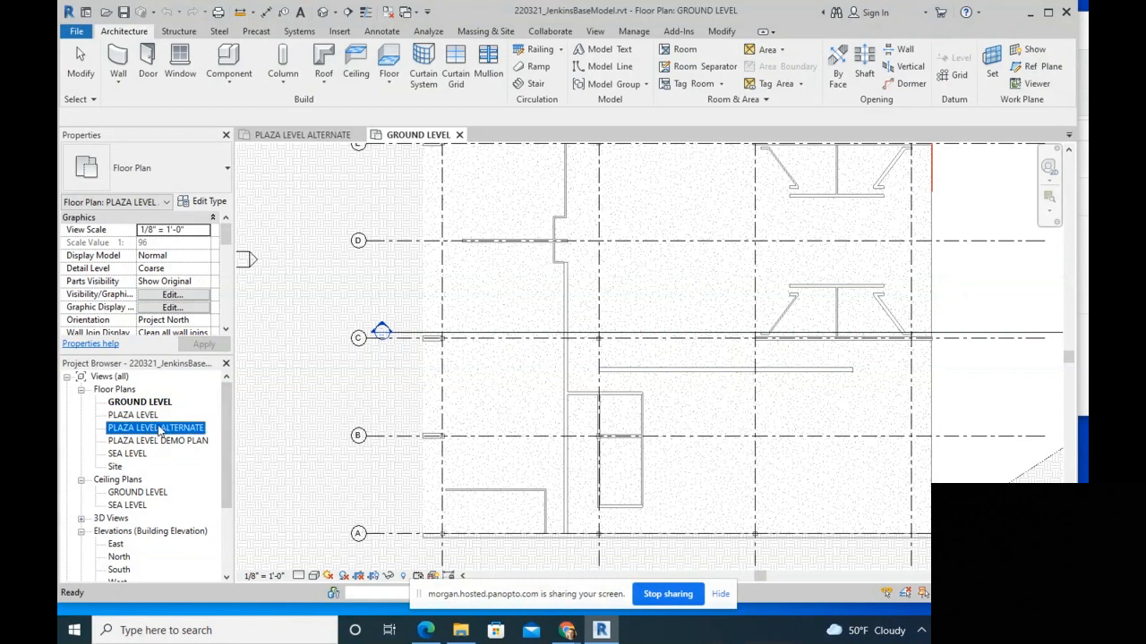
double_click(134, 415)
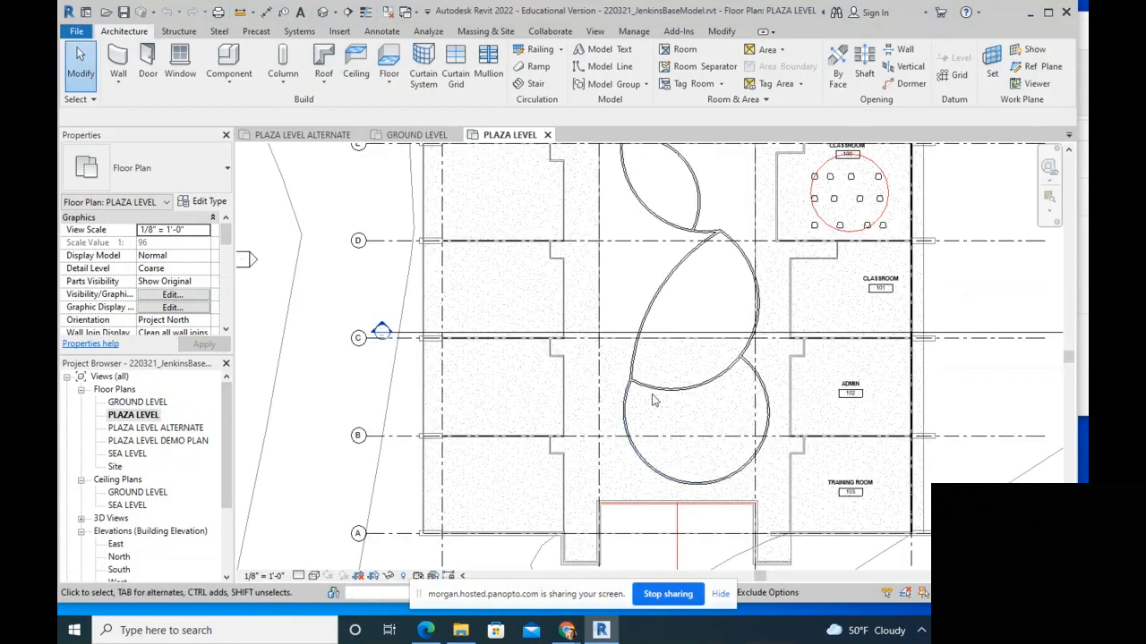
Step: Place two Haworth_Tate_Chair HCCE-TAT1 components side by side inside the curved-wall room near grid line C
scroll(707, 367, "up", 5)
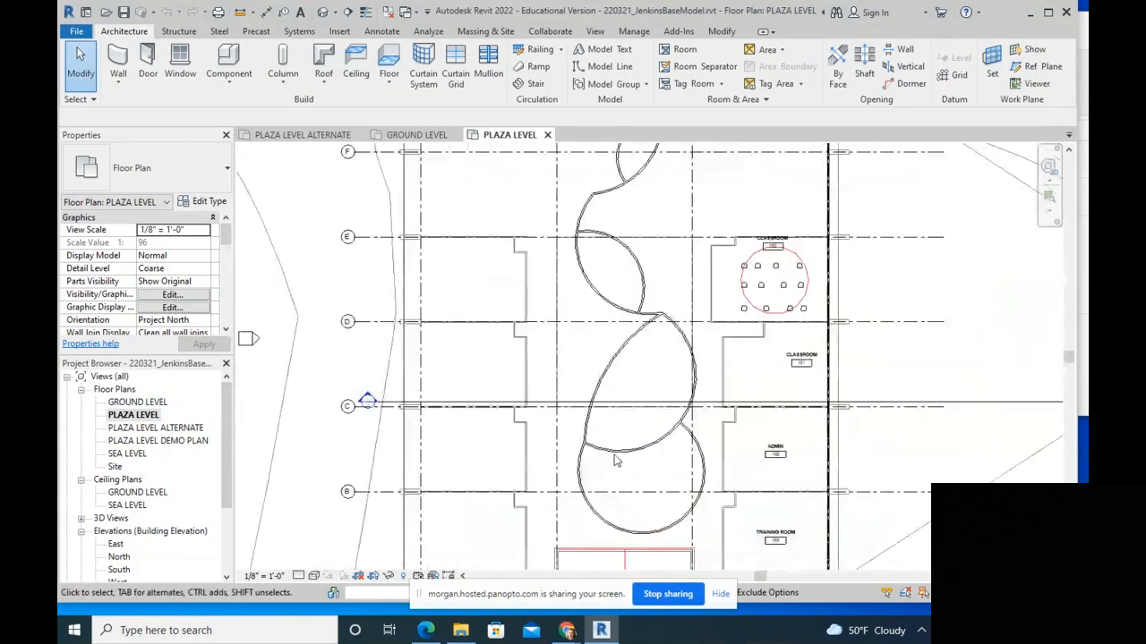
scroll(618, 342, "down", 3)
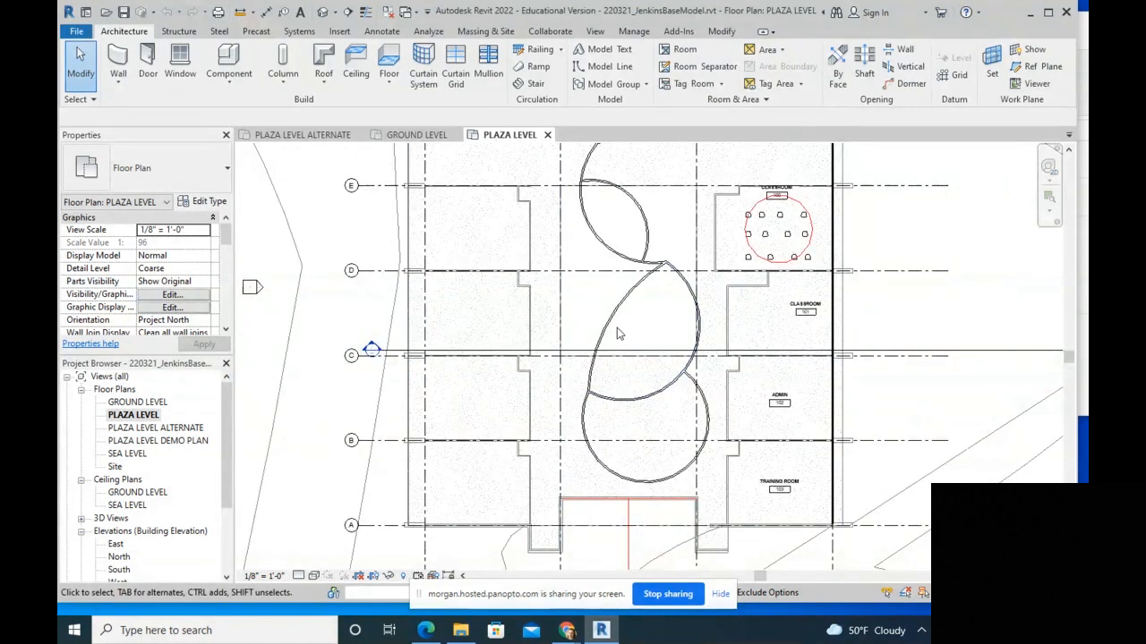
scroll(631, 344, "up", 2)
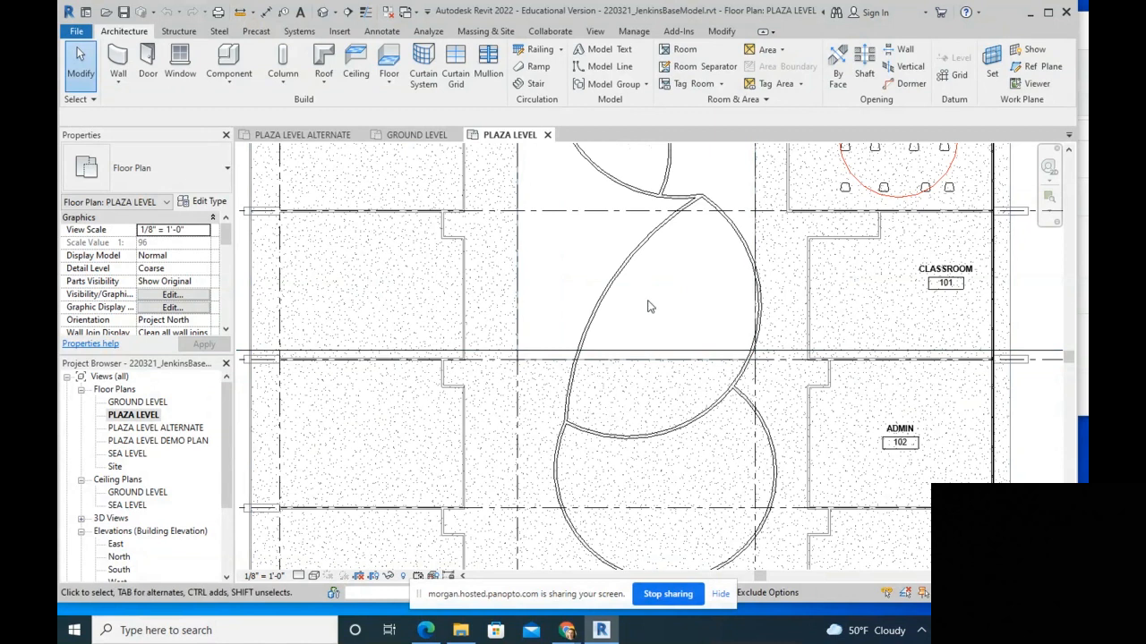
scroll(643, 390, "down", 3)
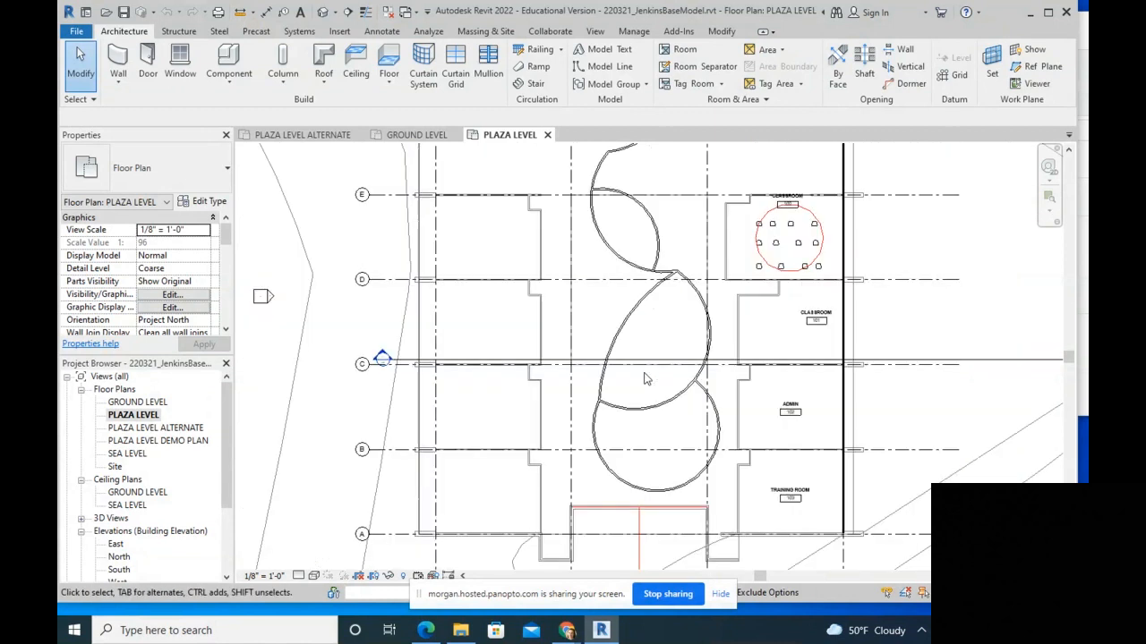
scroll(644, 390, "up", 2)
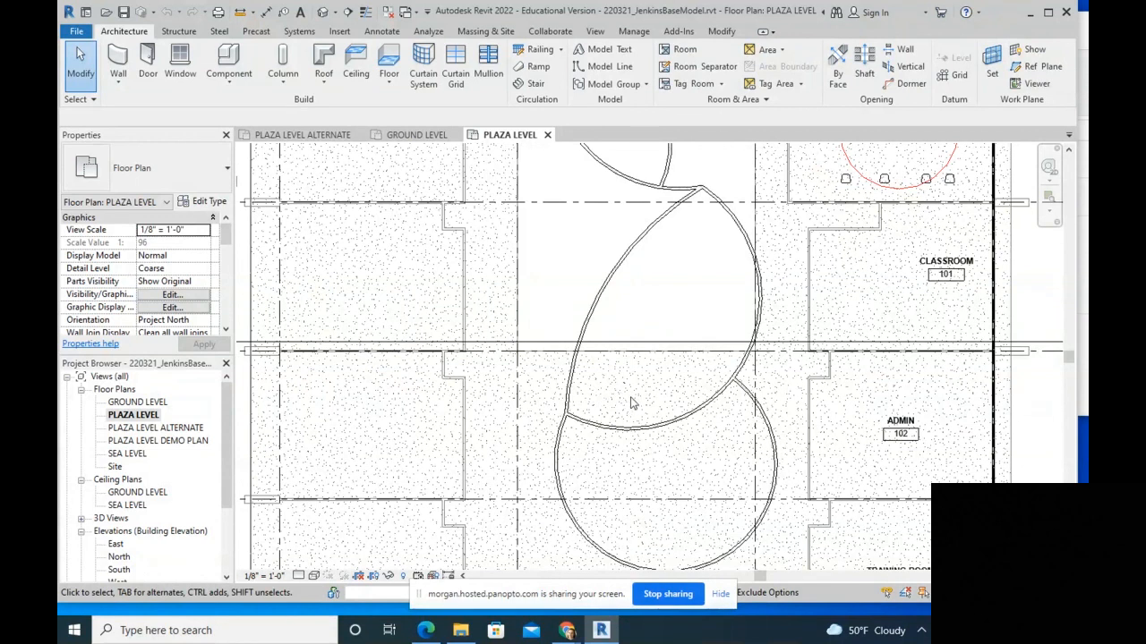
left_click(233, 83)
left_click(213, 106)
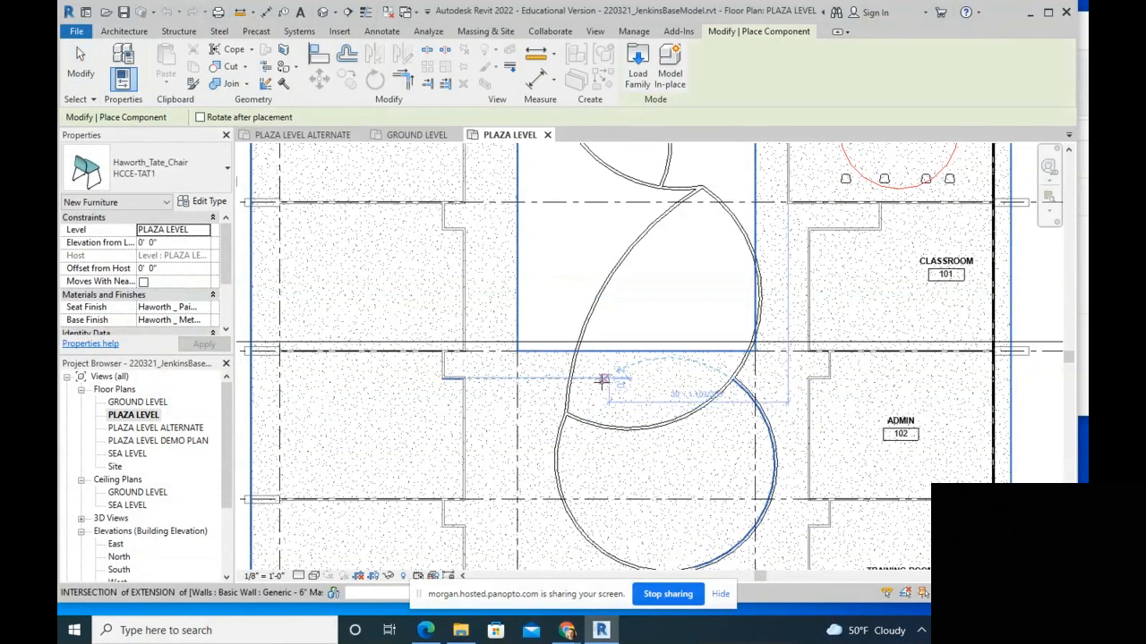
scroll(603, 380, "up", 5)
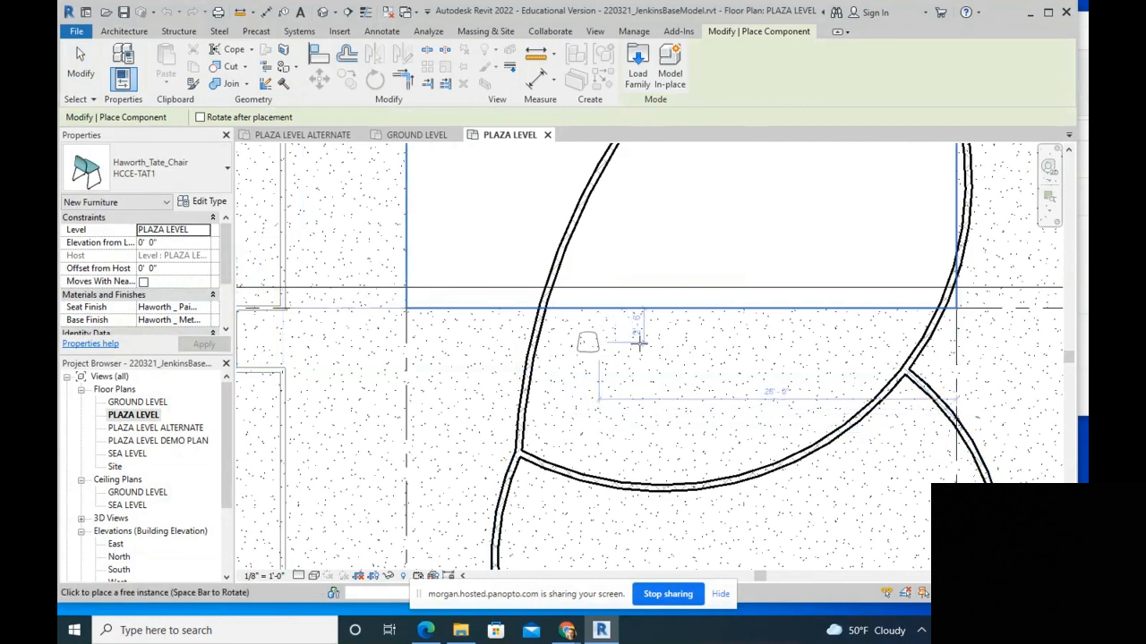
left_click(637, 332)
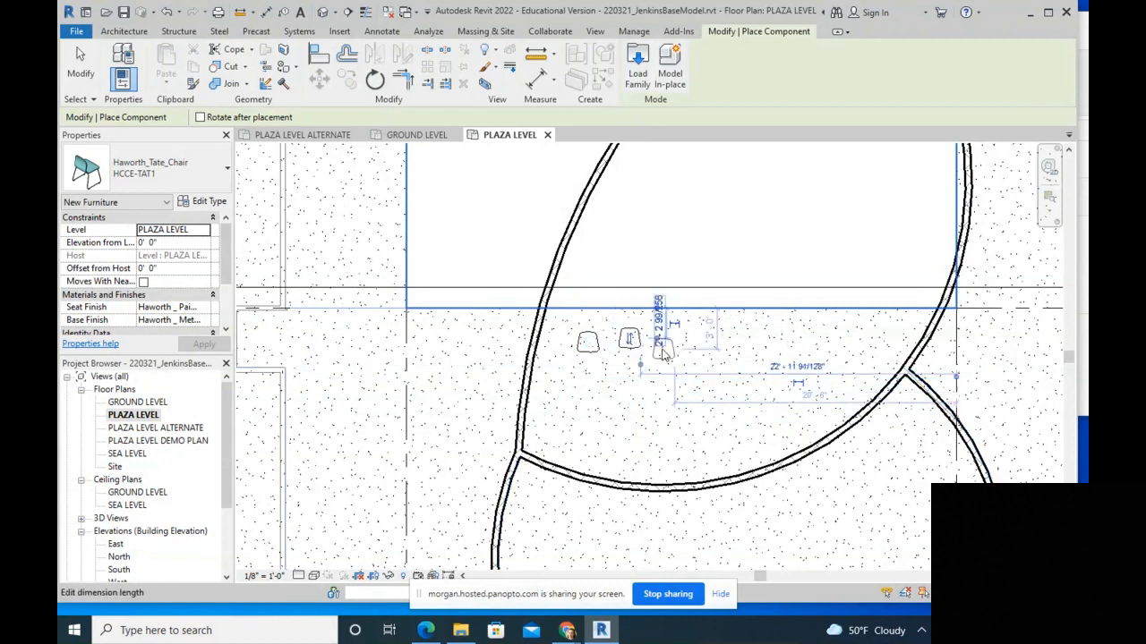
left_click(629, 339)
key("Escape")
key("Escape")
Step: Move the second Haworth Tate chair into line with the first chair
scroll(629, 345, "up", 3)
mouse_move(629, 351)
left_mouse_down()
mouse_move(628, 385)
mouse_move(623, 360)
left_mouse_up()
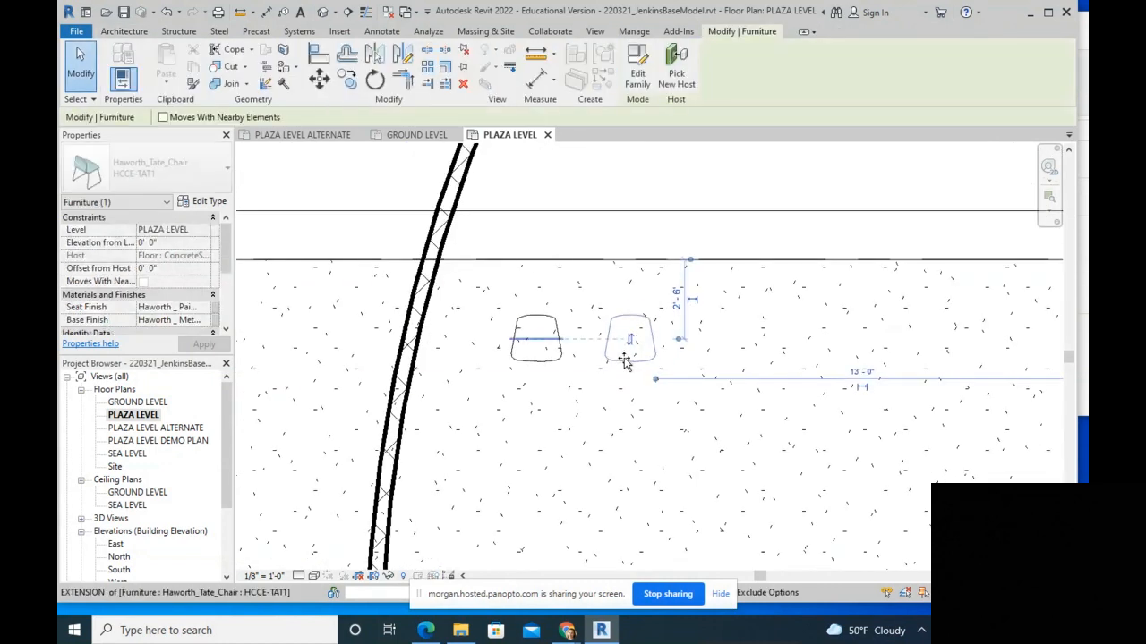
key("Escape")
Step: Place a 60" x 30" Desk component directly below the two Haworth Tate chairs inside the curved-wall room
left_click(131, 158)
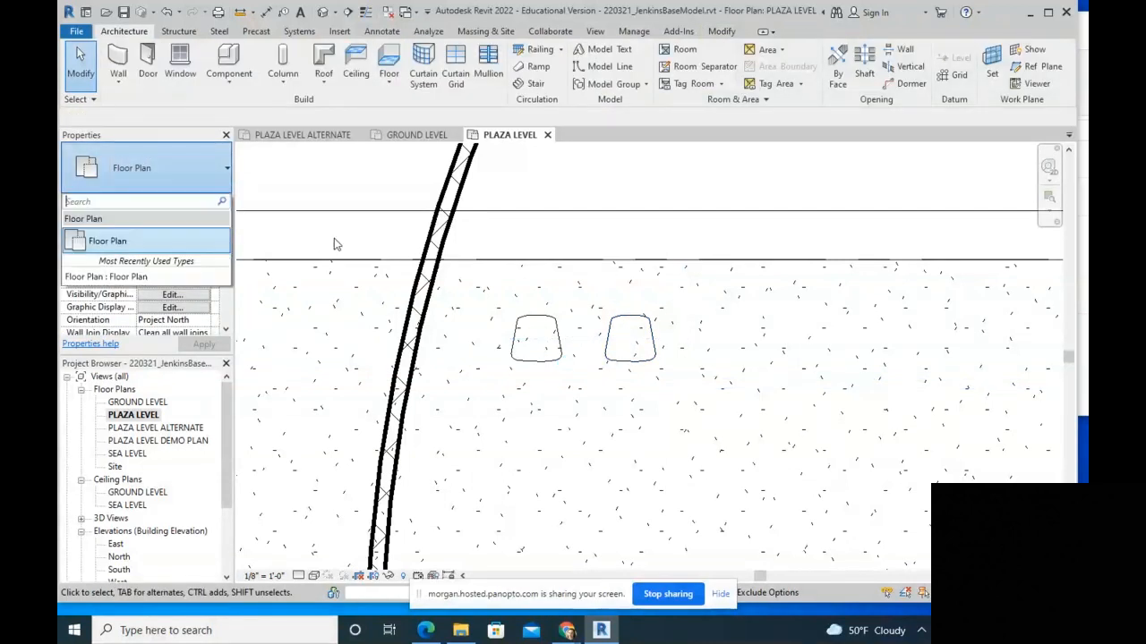
left_click(148, 242)
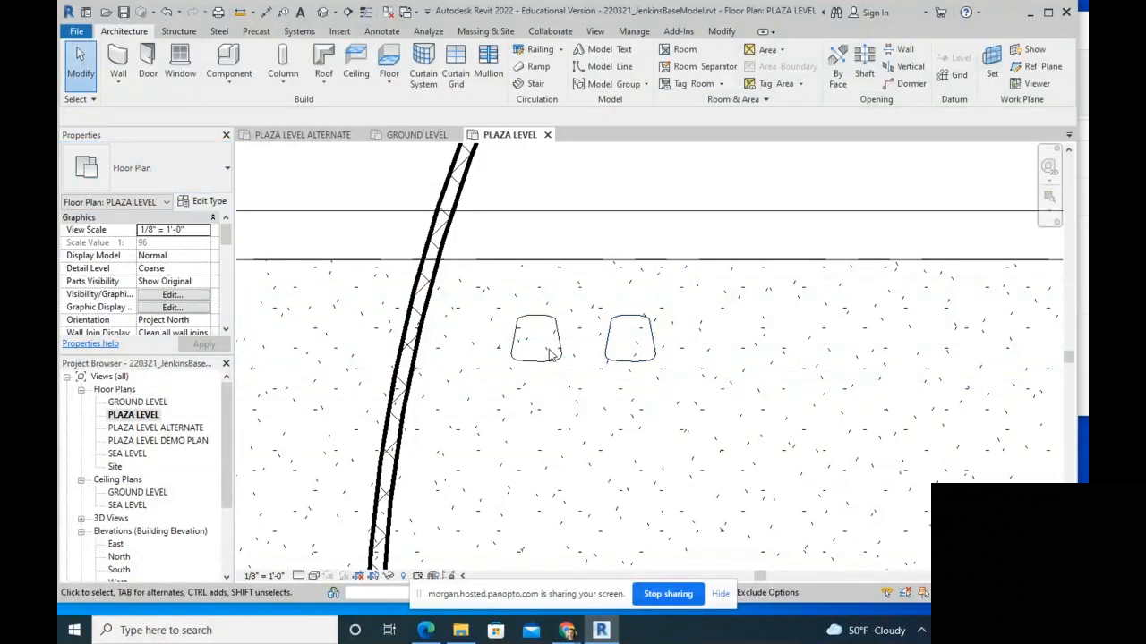
left_click(229, 64)
left_click(152, 170)
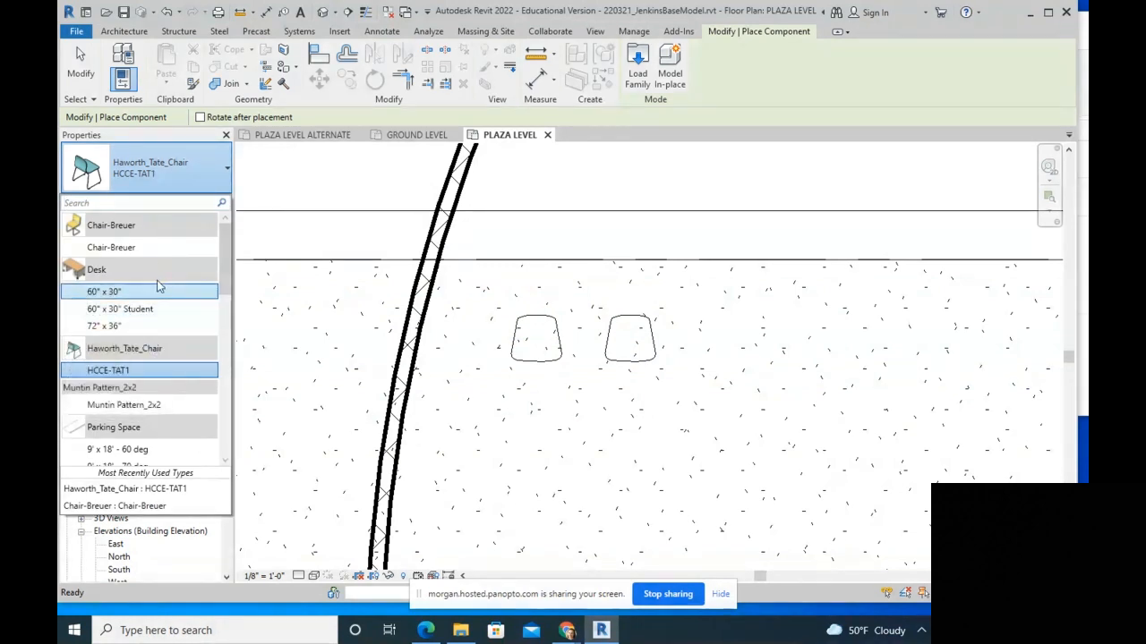
scroll(147, 313, "down", 4)
scroll(146, 441, "down", 7)
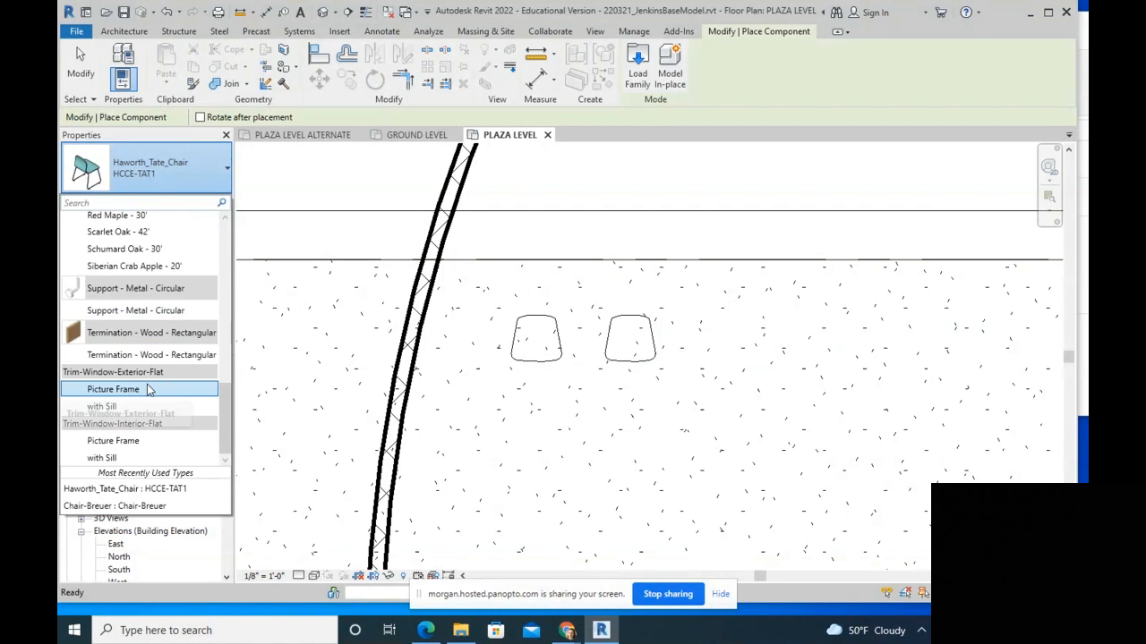
scroll(163, 358, "up", 3)
scroll(163, 358, "up", 8)
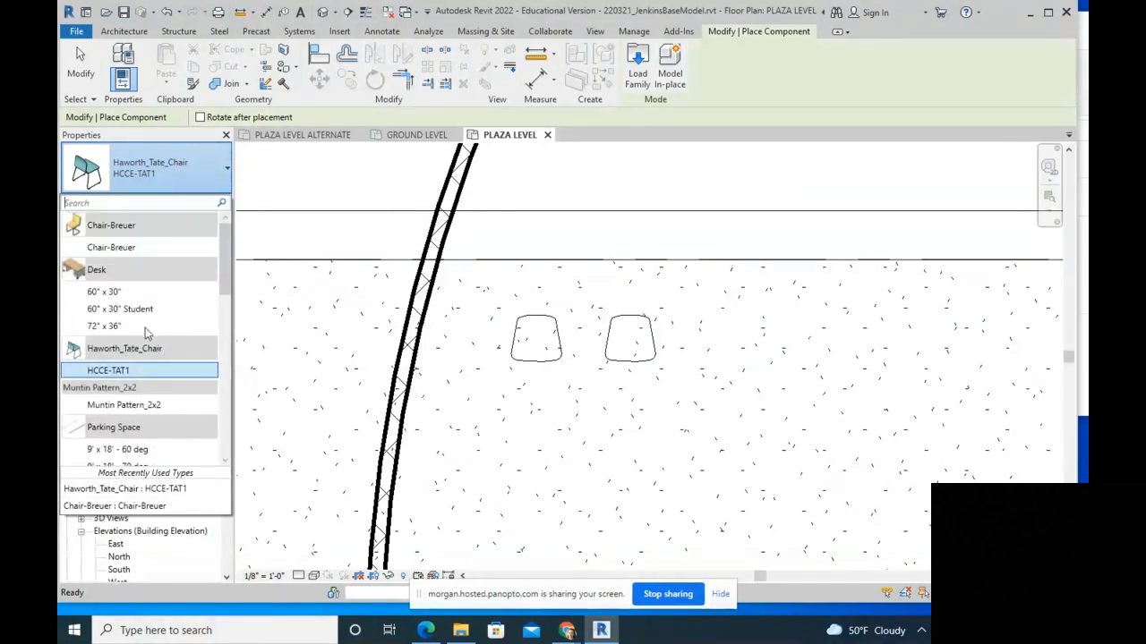
left_click(106, 291)
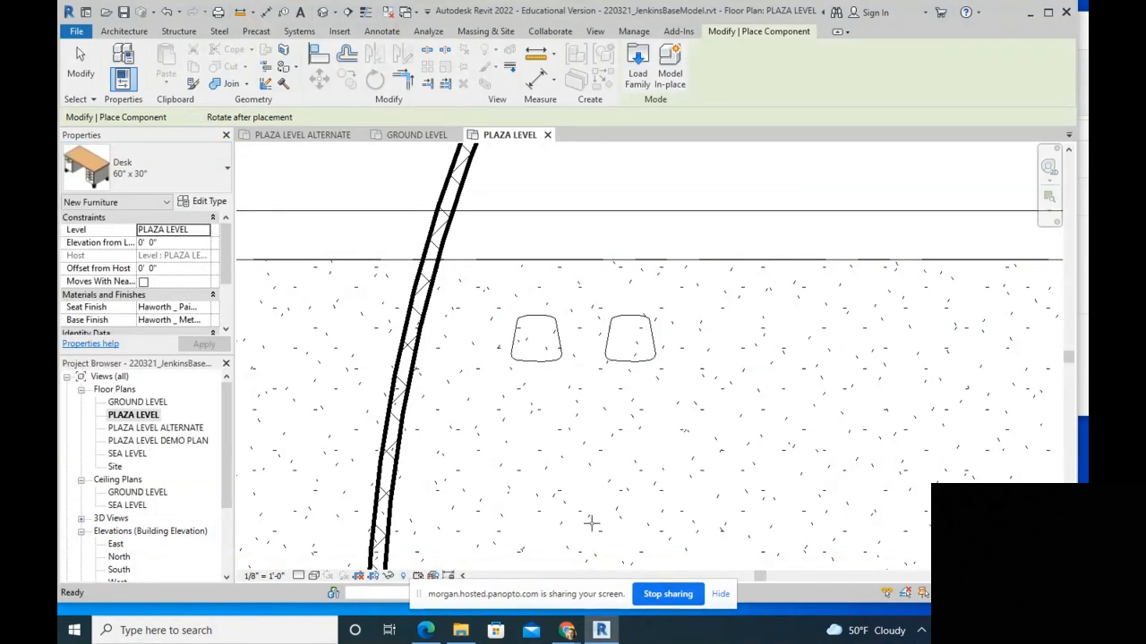
left_click(503, 460)
scroll(566, 453, "down", 1)
scroll(567, 453, "down", 2)
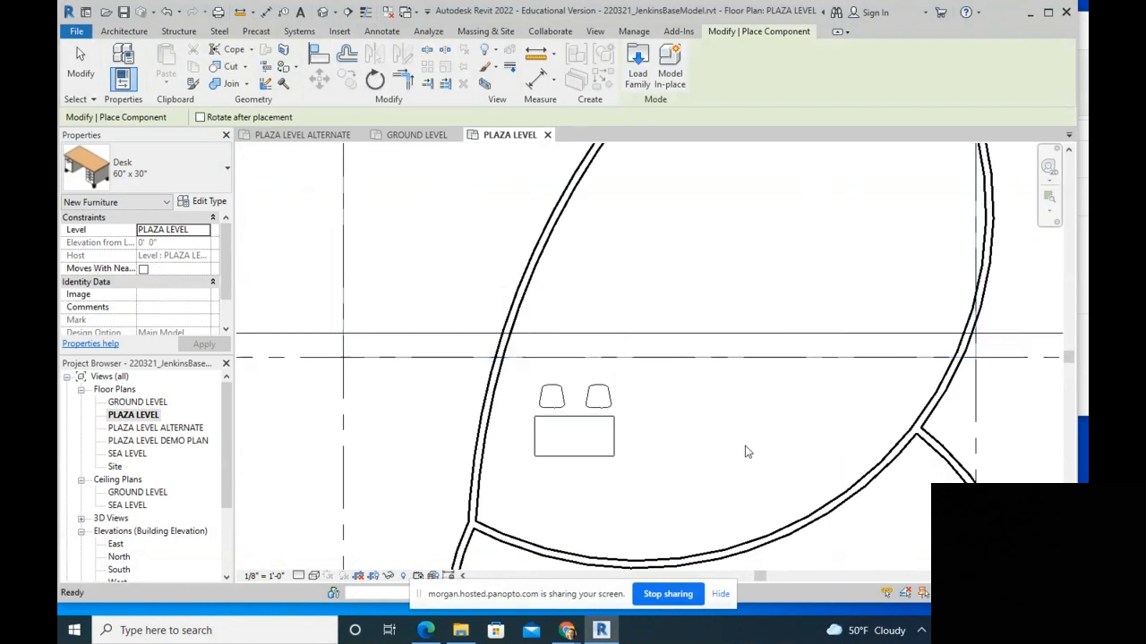
key("Escape")
key("Escape")
Step: Cut a wall opening spanning about 25° in the curved wall below and to the right of the desk
scroll(693, 427, "down", 2)
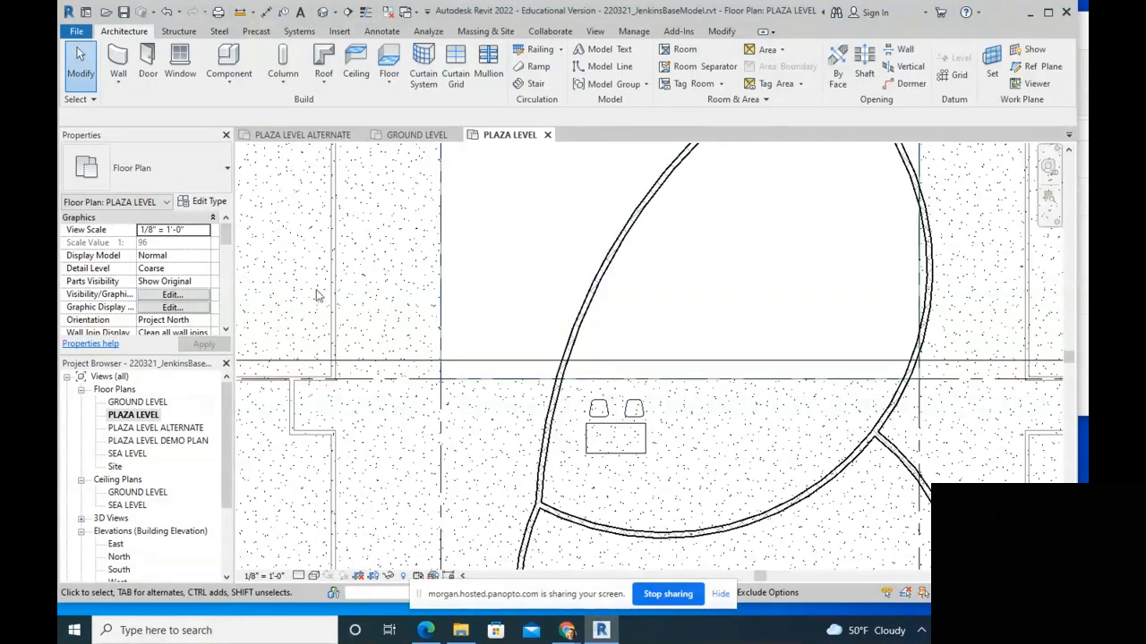
scroll(634, 435, "up", 2)
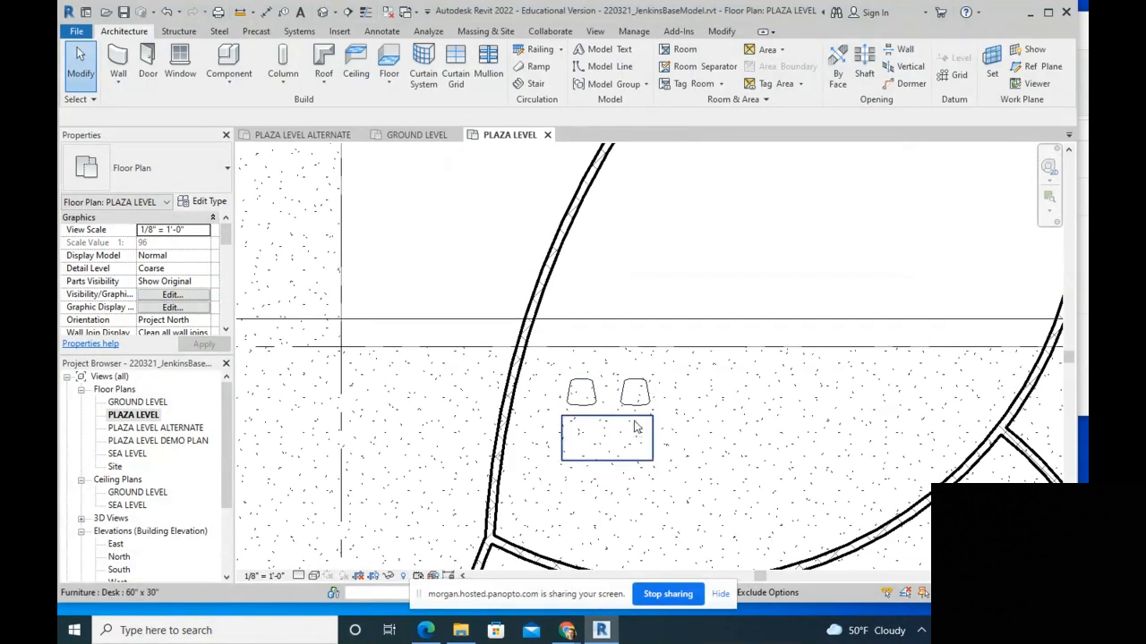
scroll(707, 324, "down", 2)
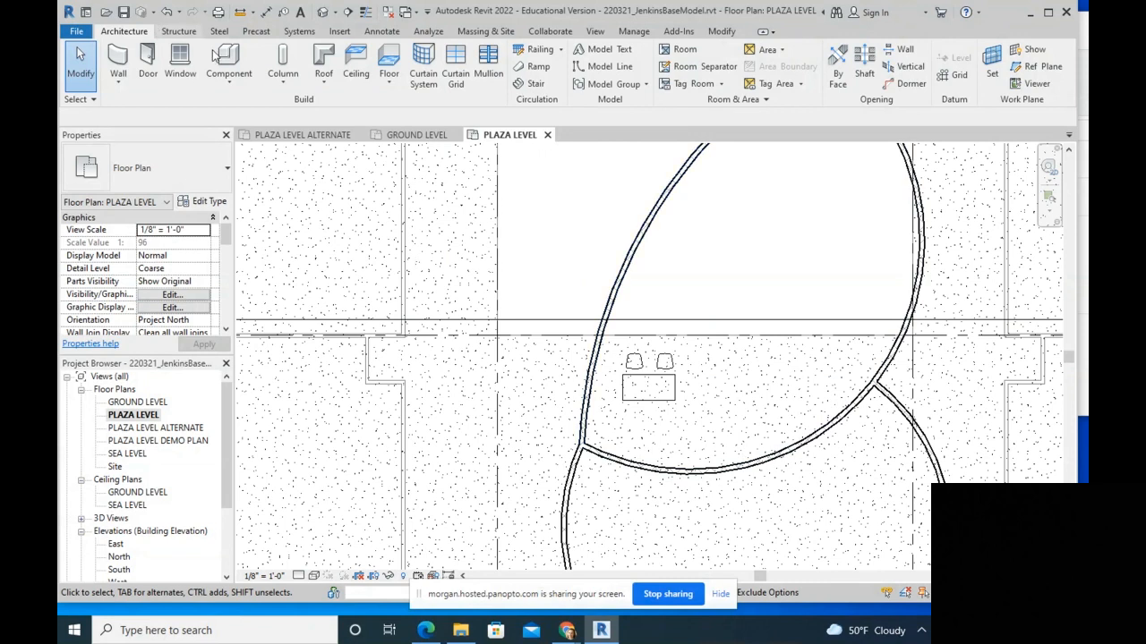
left_click(146, 62)
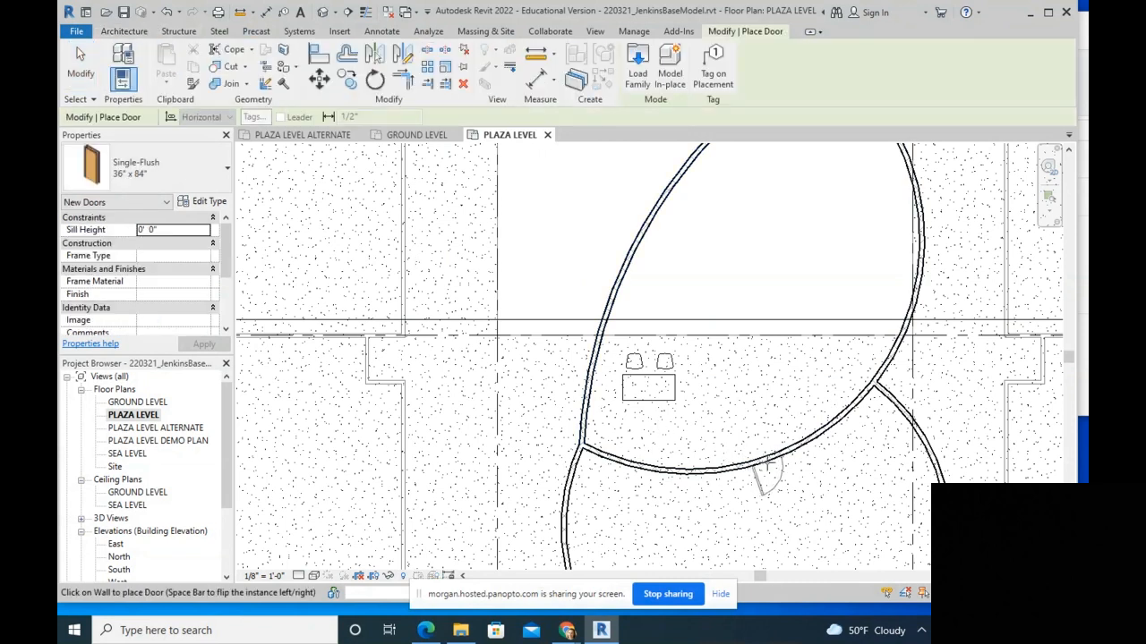
left_click(119, 30)
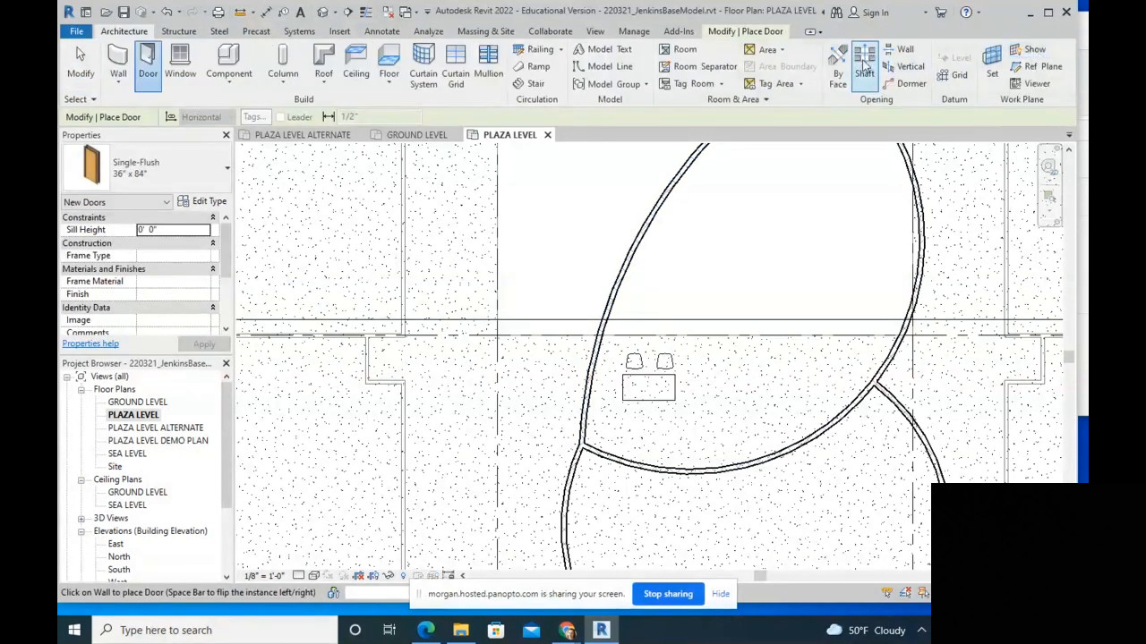
left_click(905, 50)
left_click(723, 469)
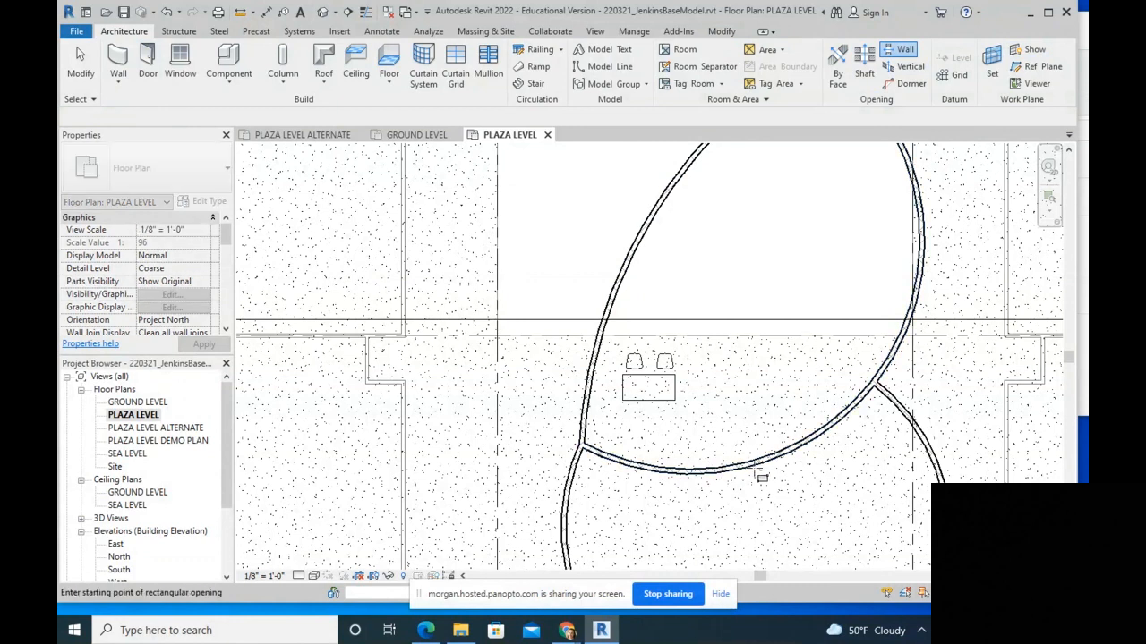
left_click(736, 469)
left_click(828, 424)
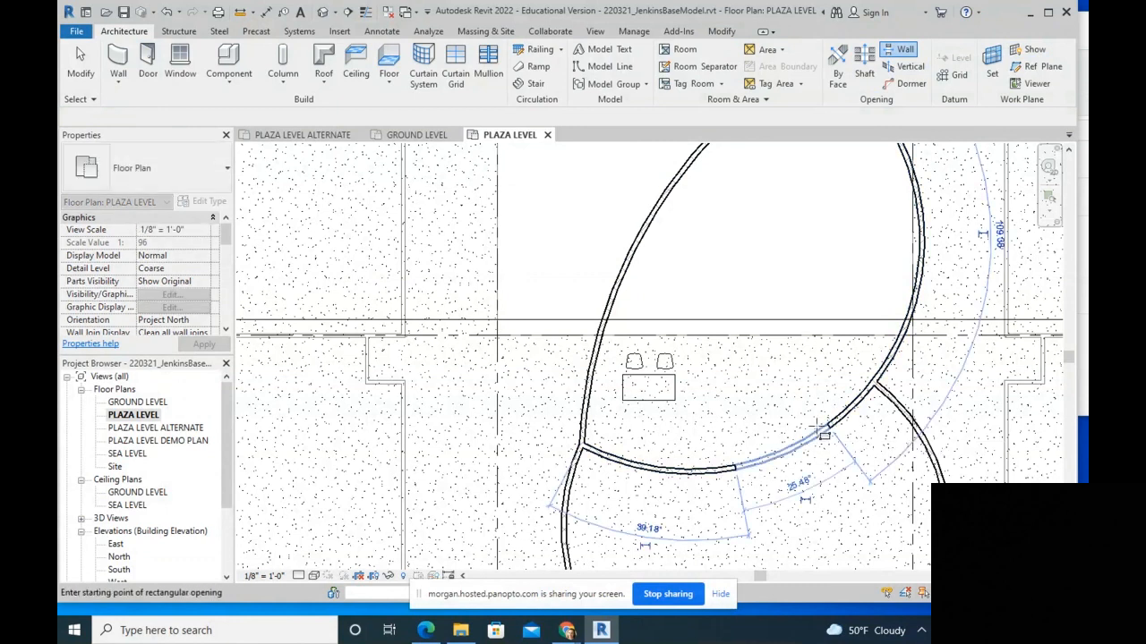
scroll(833, 430, "up", 3)
key("Escape")
key("Escape")
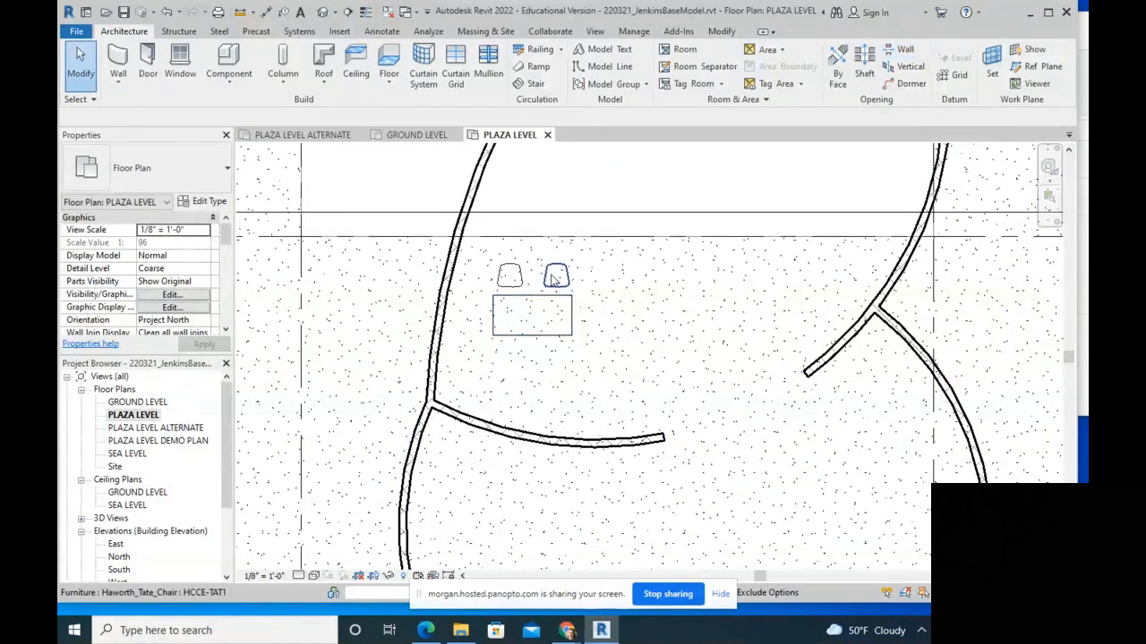
Step: Create a straight Handrail - Rectangular railing about 27' 6" long along the grid line above the chairs, starting at the left curved wall
middle_click_drag(592, 250, 638, 377)
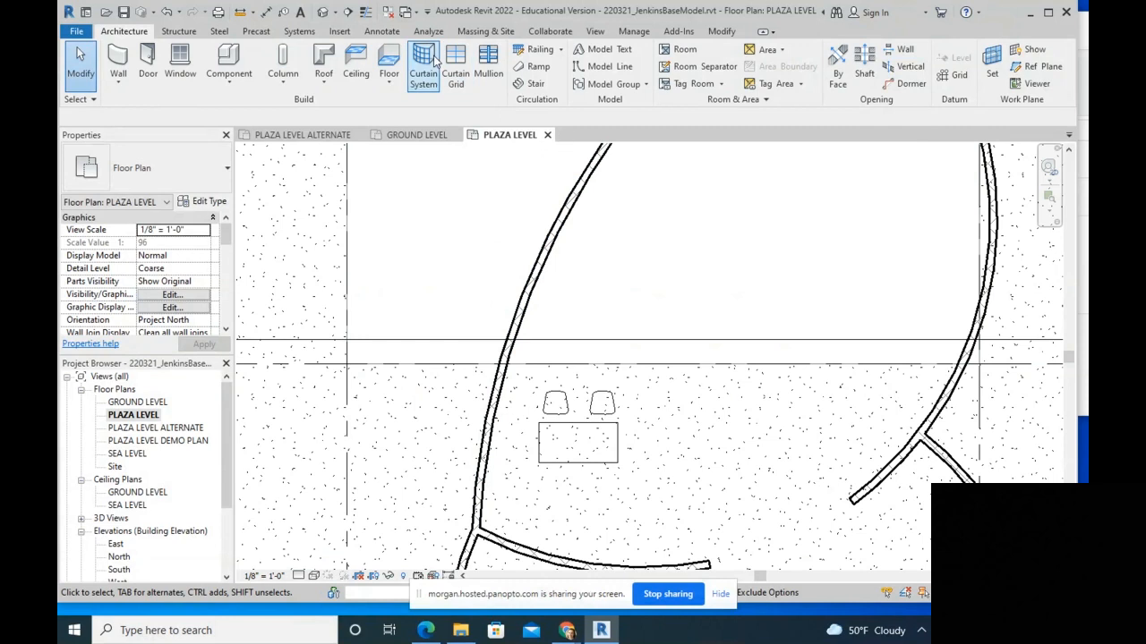
left_click(539, 49)
left_click(595, 452)
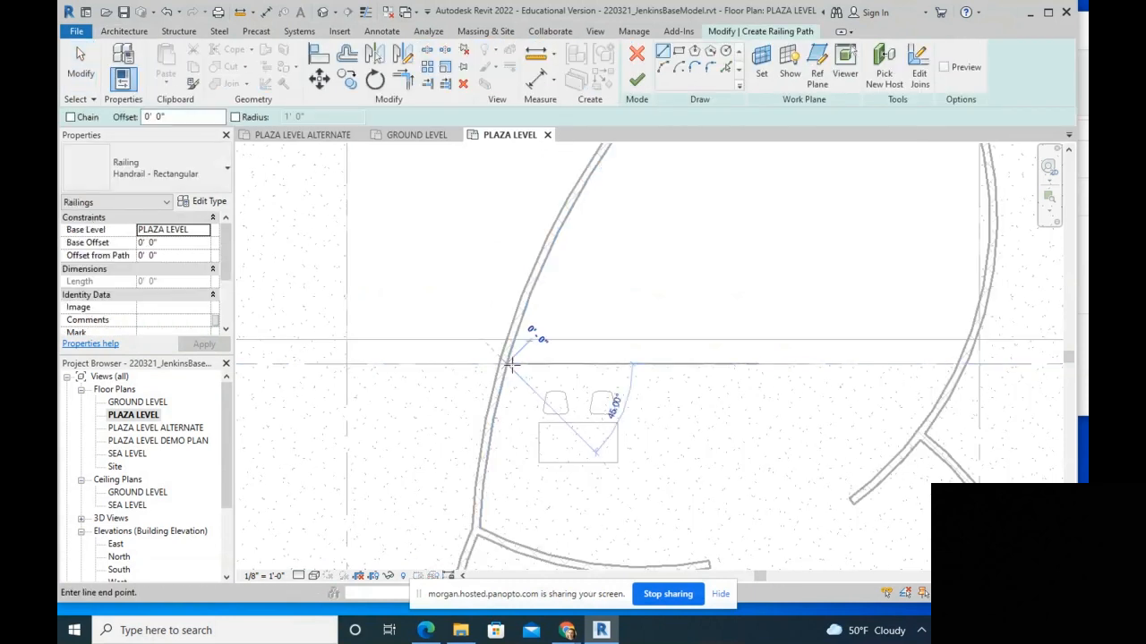
left_click(942, 365)
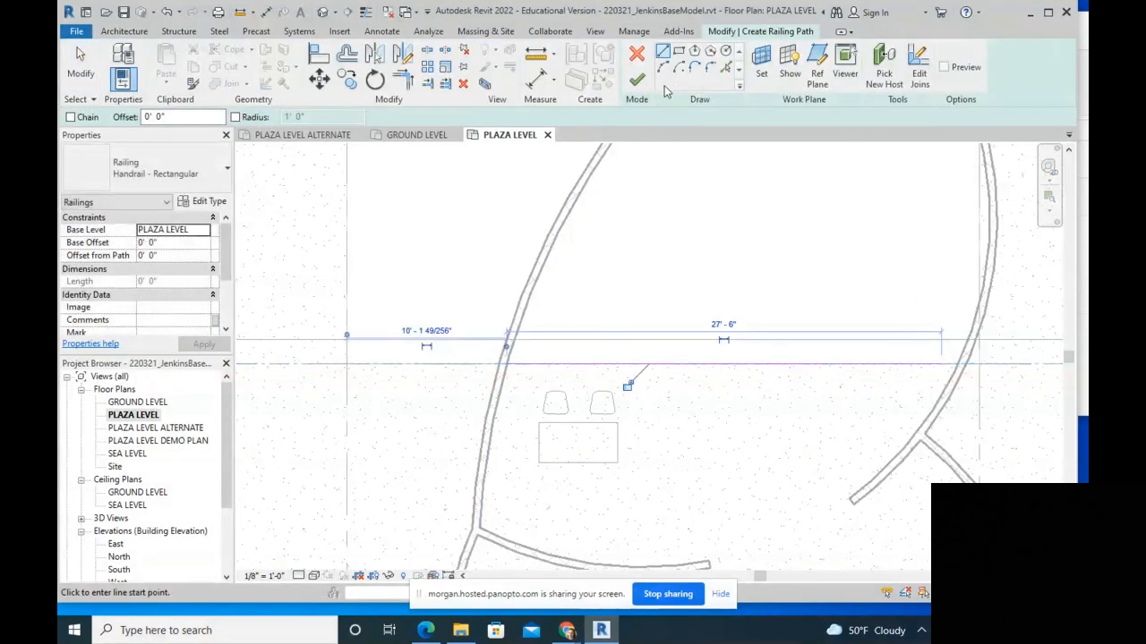
left_click(637, 79)
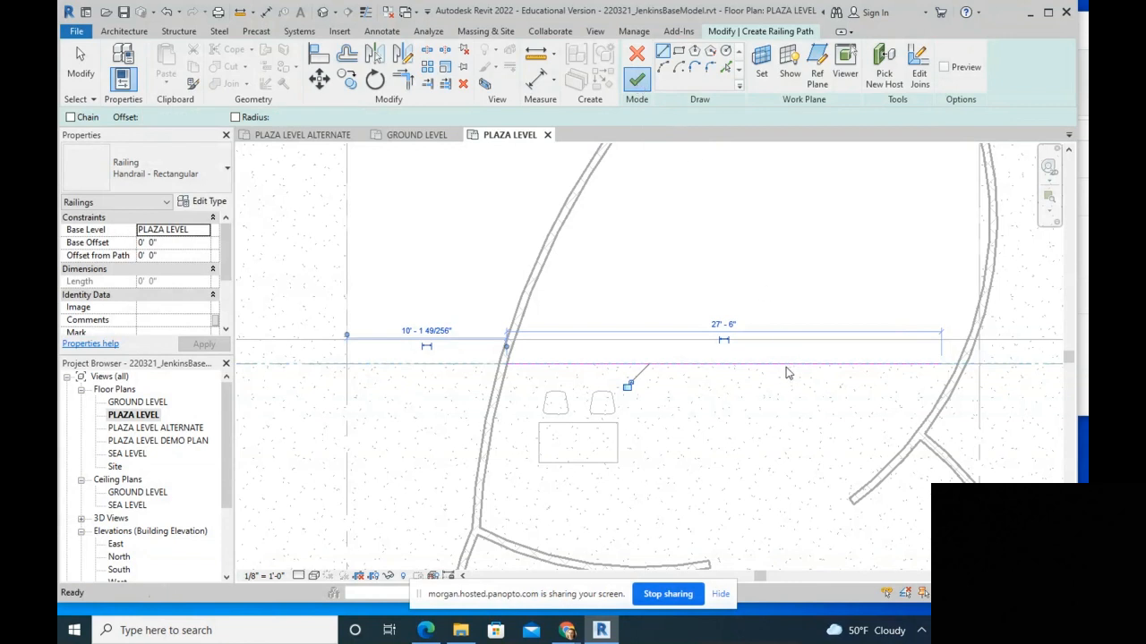
key("Escape")
Step: Edit the railing's path and extend its right end to meet the curved wall
scroll(897, 365, "up", 4)
left_click(898, 365)
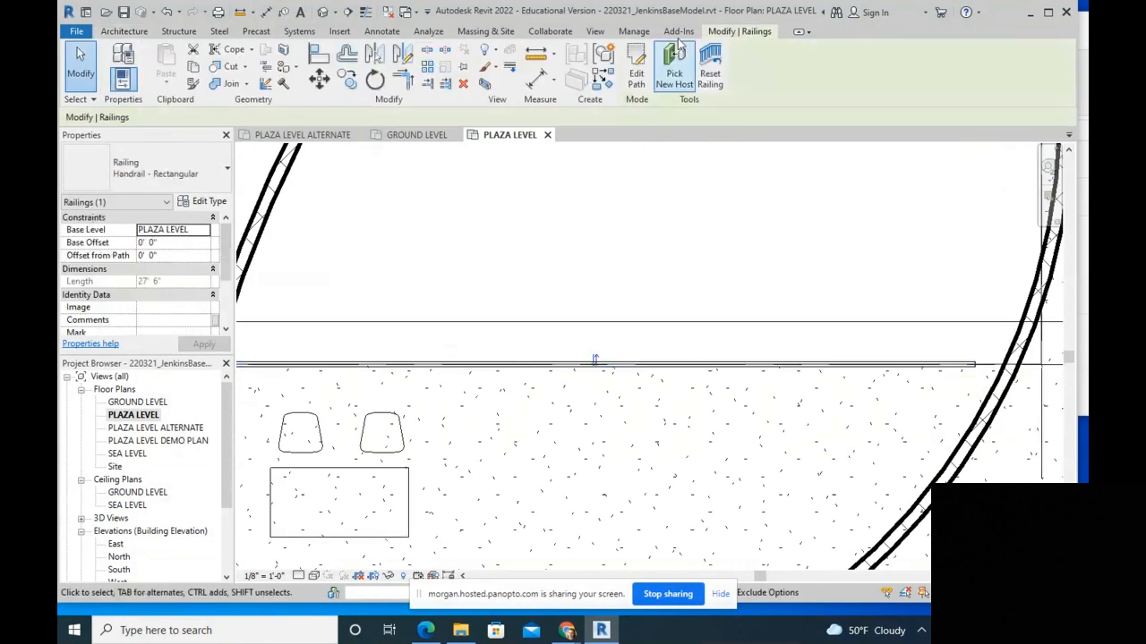
left_click(636, 76)
left_click(974, 364)
left_click_drag(975, 364, 1007, 365)
left_click(636, 79)
scroll(588, 402, "down", 4)
key("Escape")
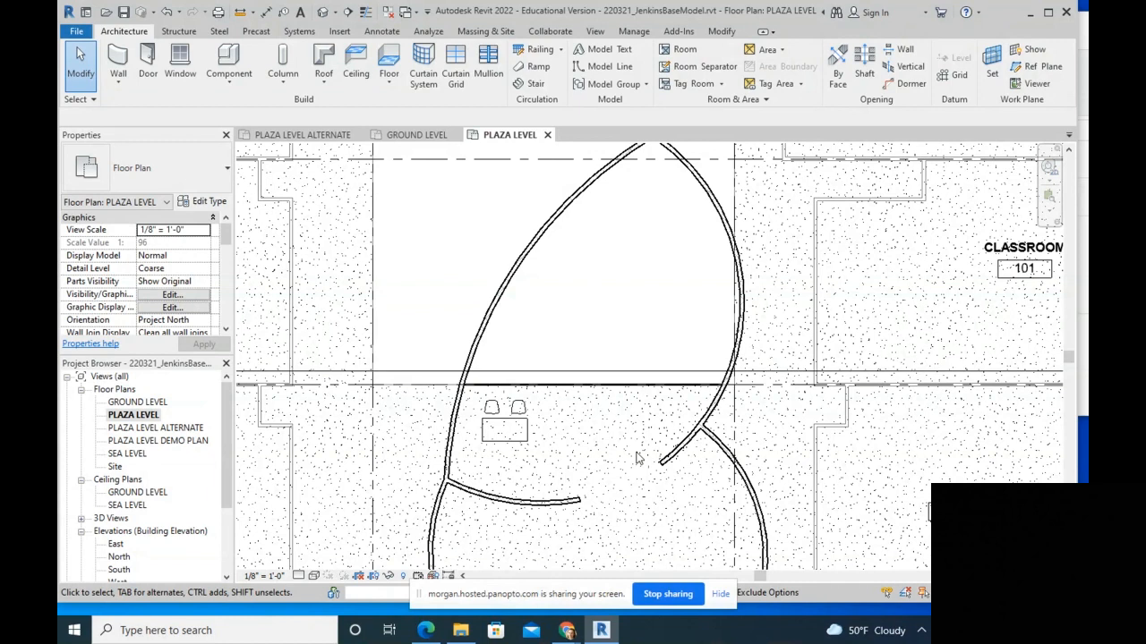
Step: Create a new sheet with the E1 30 x 42 Horizontal title block
scroll(585, 322, "down", 5)
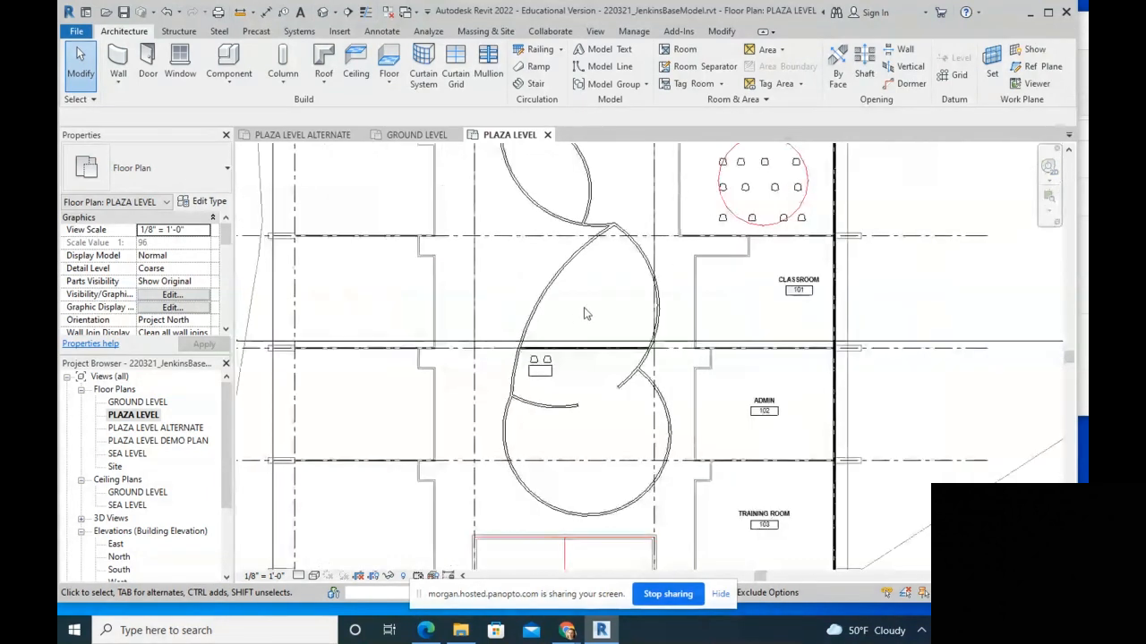
scroll(383, 417, "down", 3)
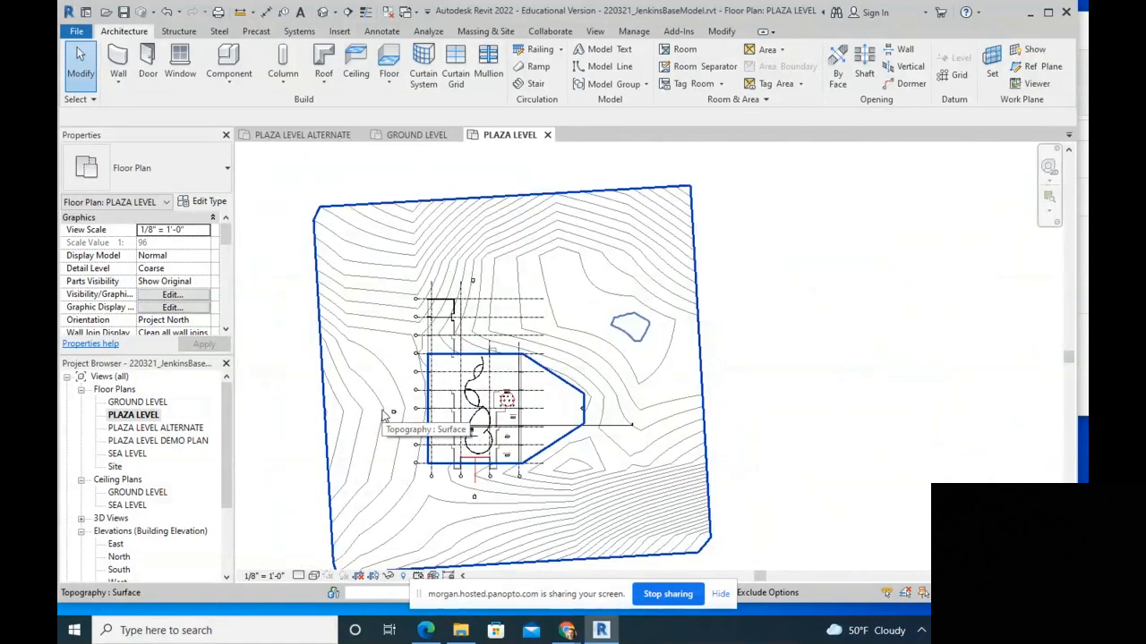
scroll(467, 426, "up", 4)
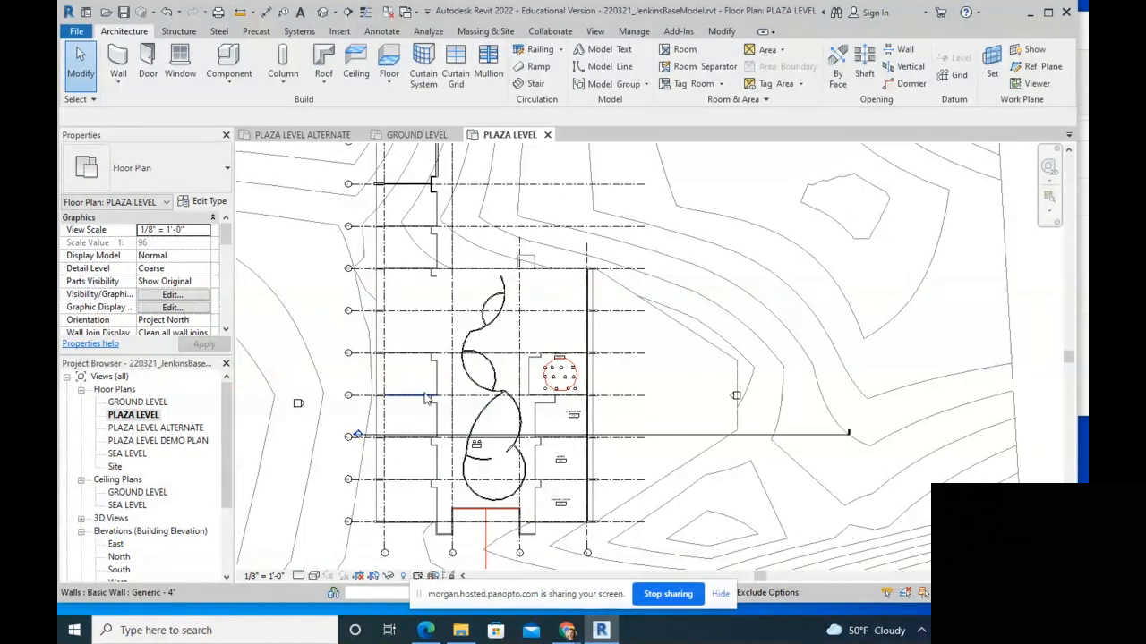
scroll(609, 273, "down", 2)
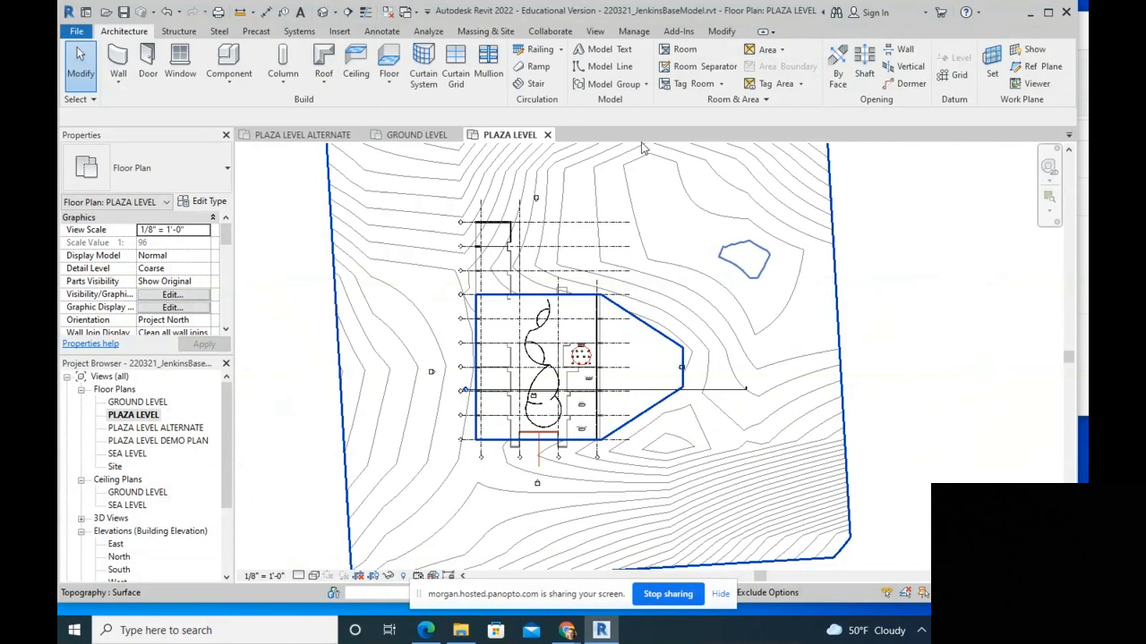
scroll(515, 360, "up", 3)
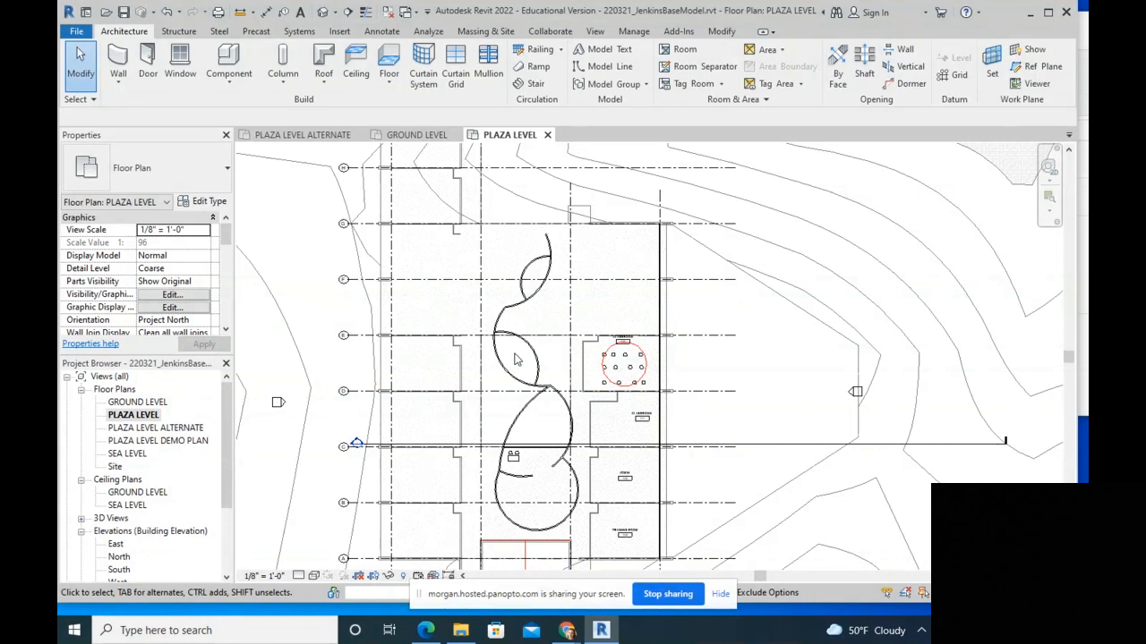
scroll(606, 265, "down", 2)
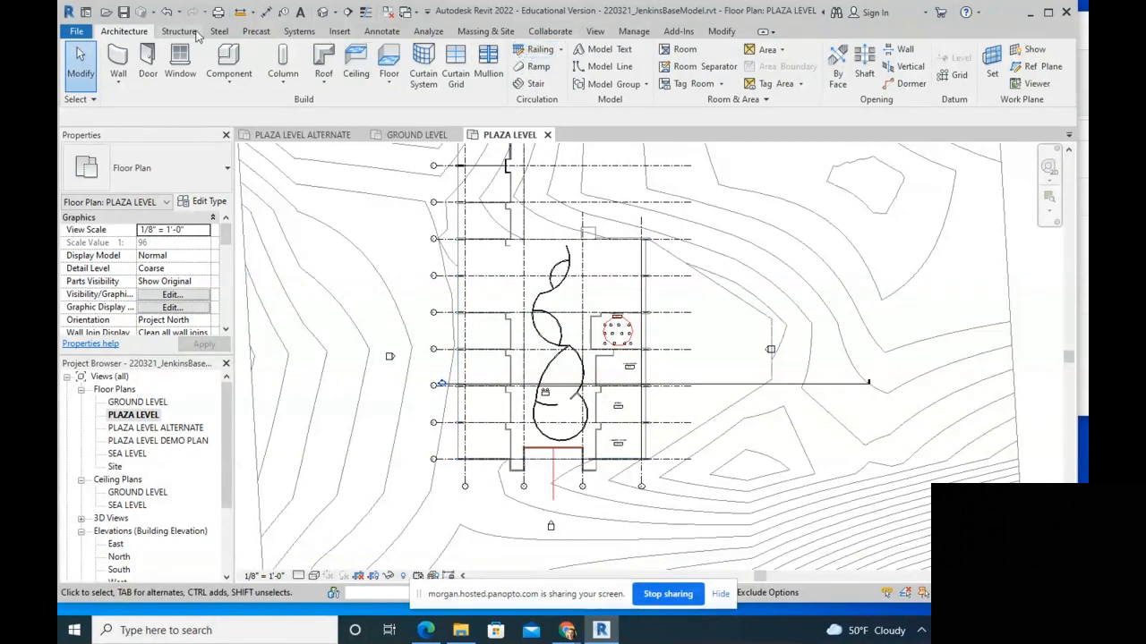
left_click(596, 31)
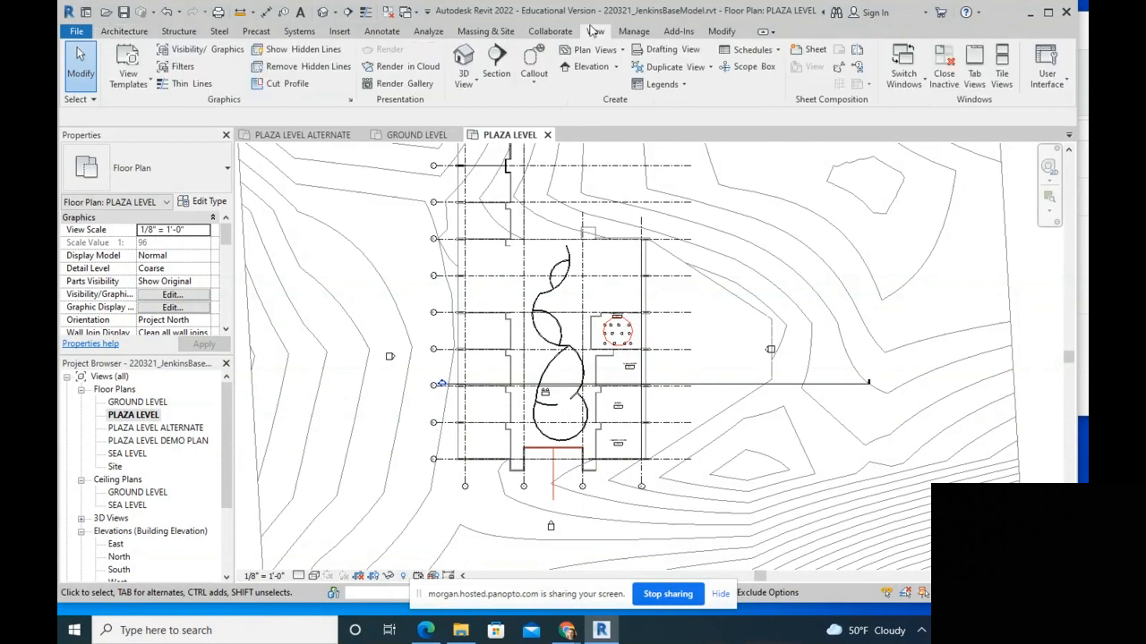
left_click(815, 55)
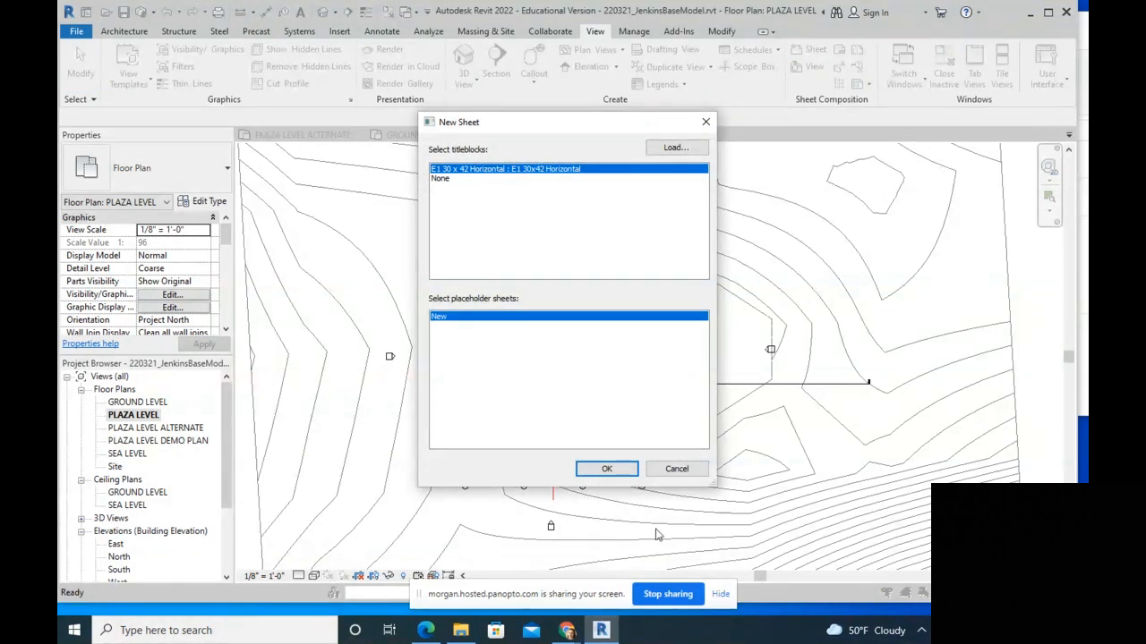
left_click(613, 472)
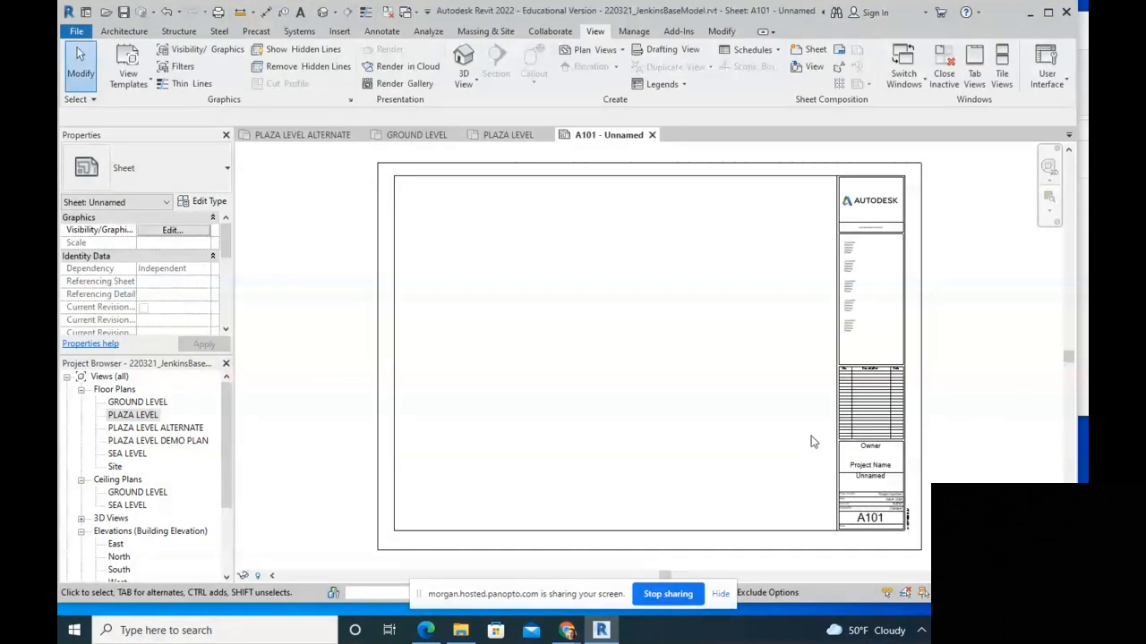
Step: Open the sheet's E1 30 x 42 Horizontal title block family for editing
left_click(559, 178)
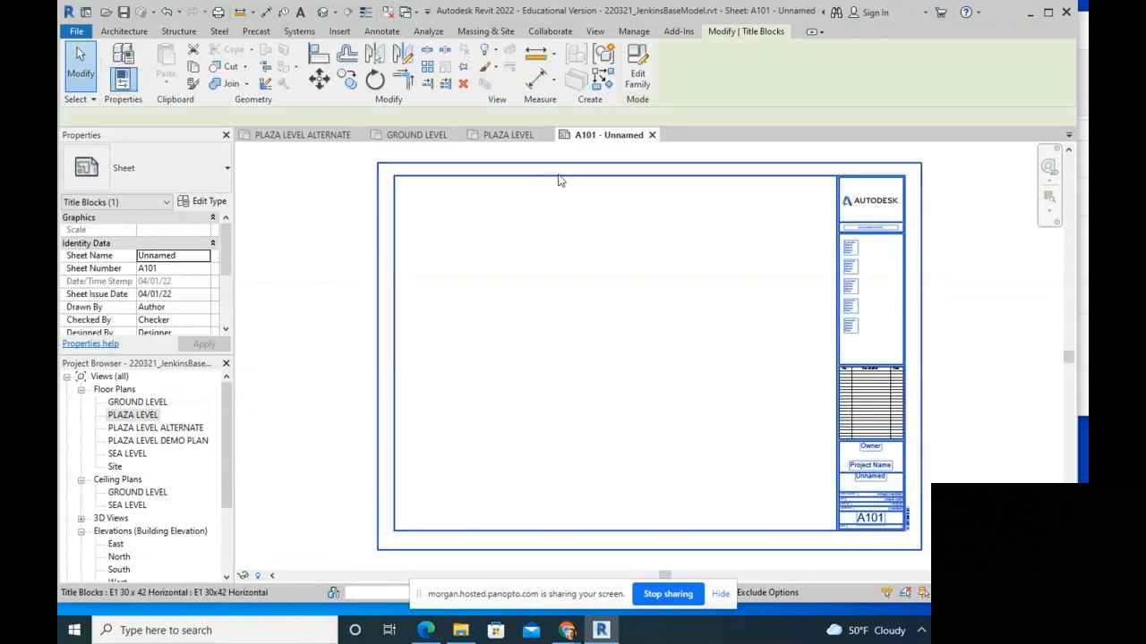
scroll(889, 197, "up", 2)
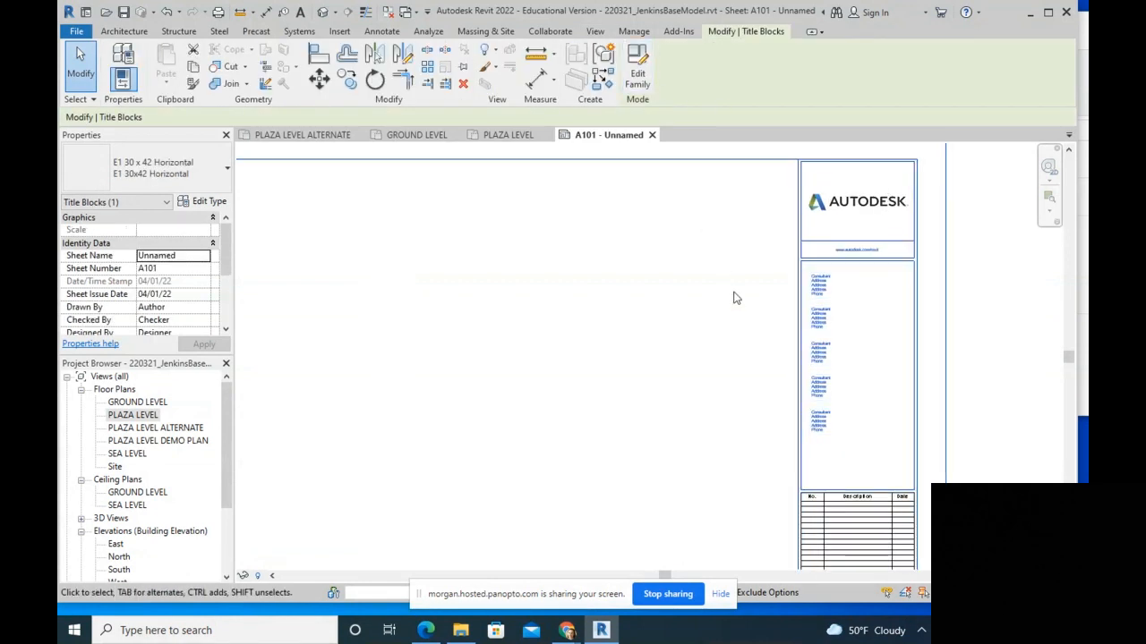
scroll(732, 294, "down", 2)
left_click(879, 301)
left_click(810, 277)
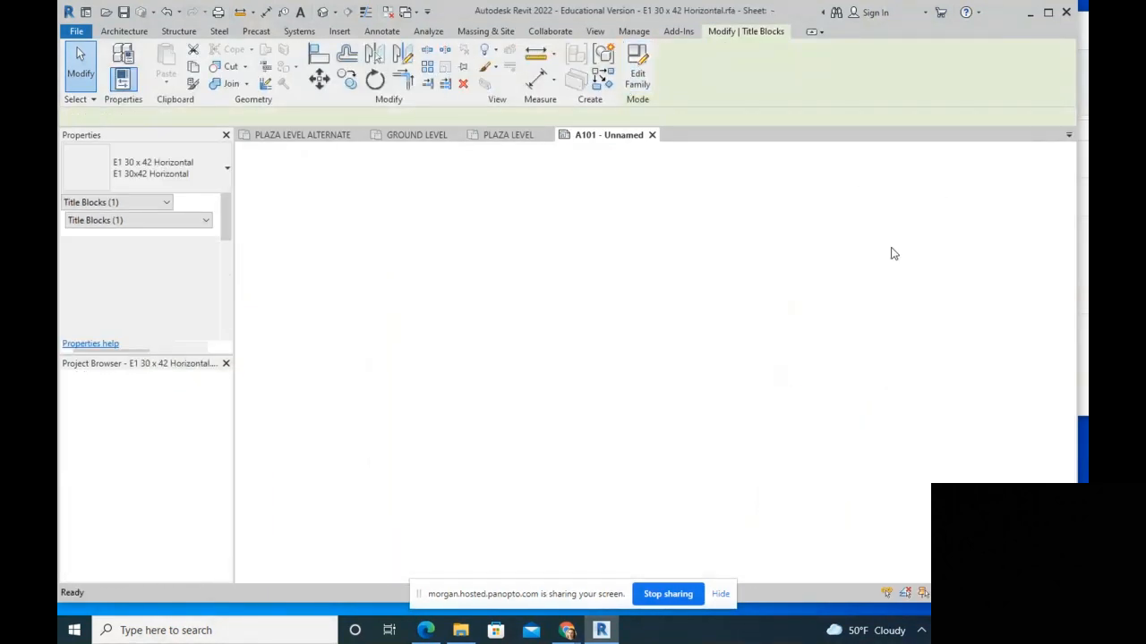
Step: Delete the Autodesk logo image from the upper box of the title block
scroll(797, 333, "up", 5)
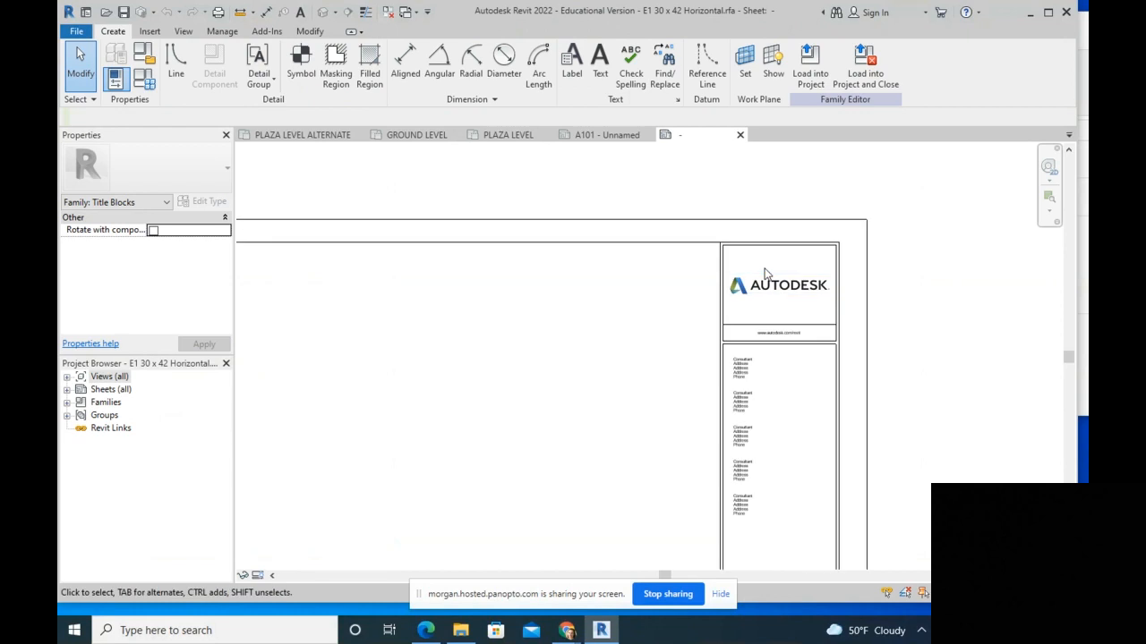
left_click(802, 304)
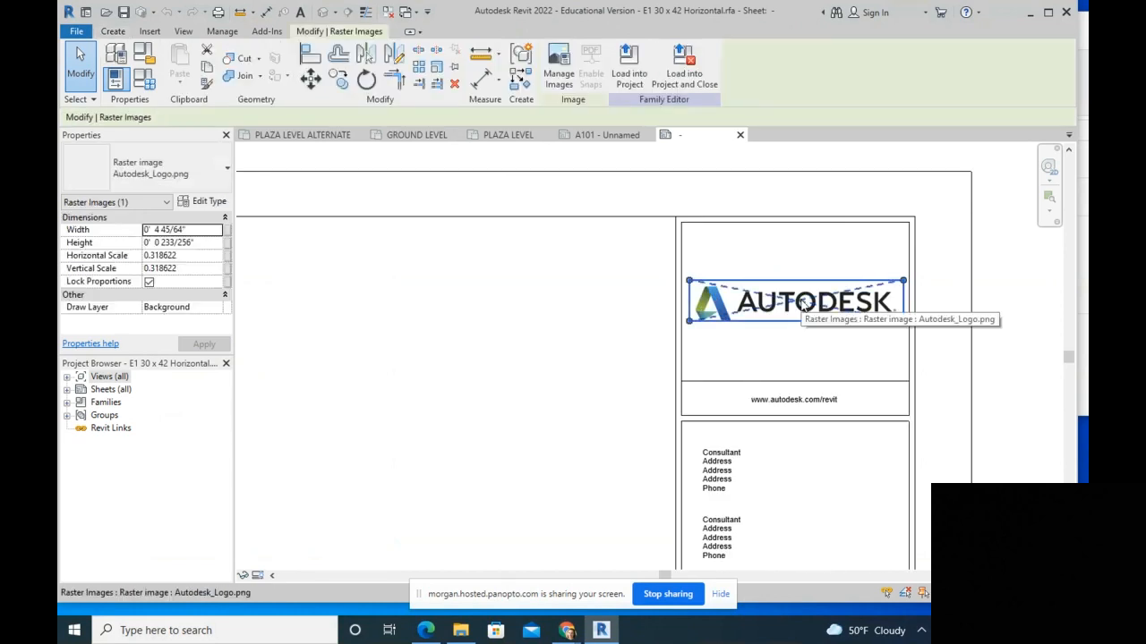
key("Delete")
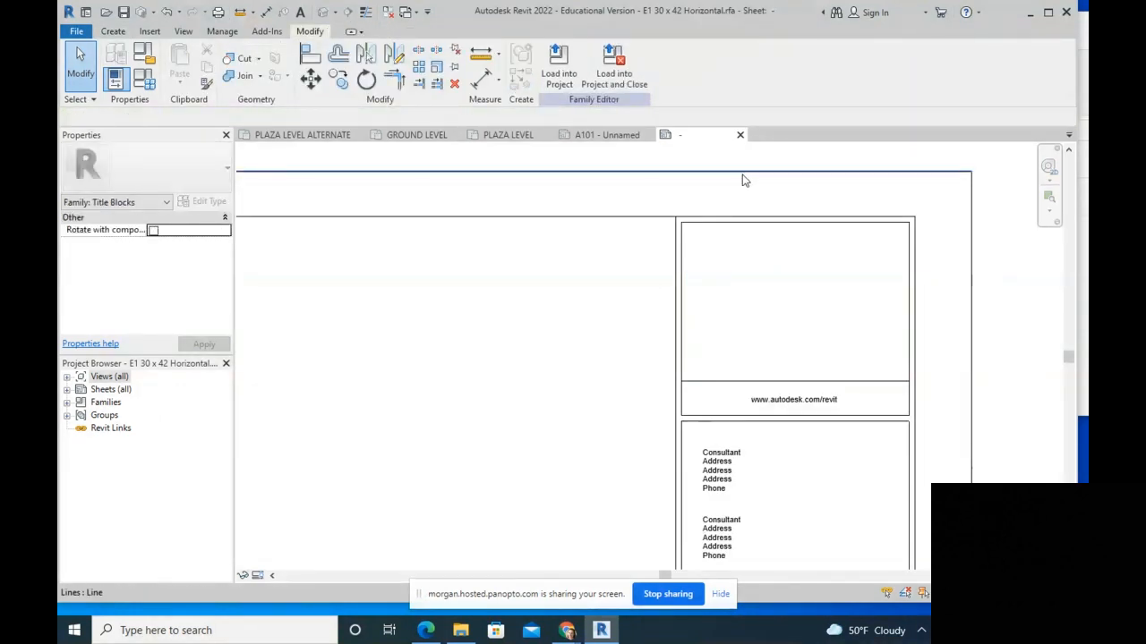
Step: Switch to Chrome and run an image search for "morgan state logo" in a new tab
mouse_move(567, 630)
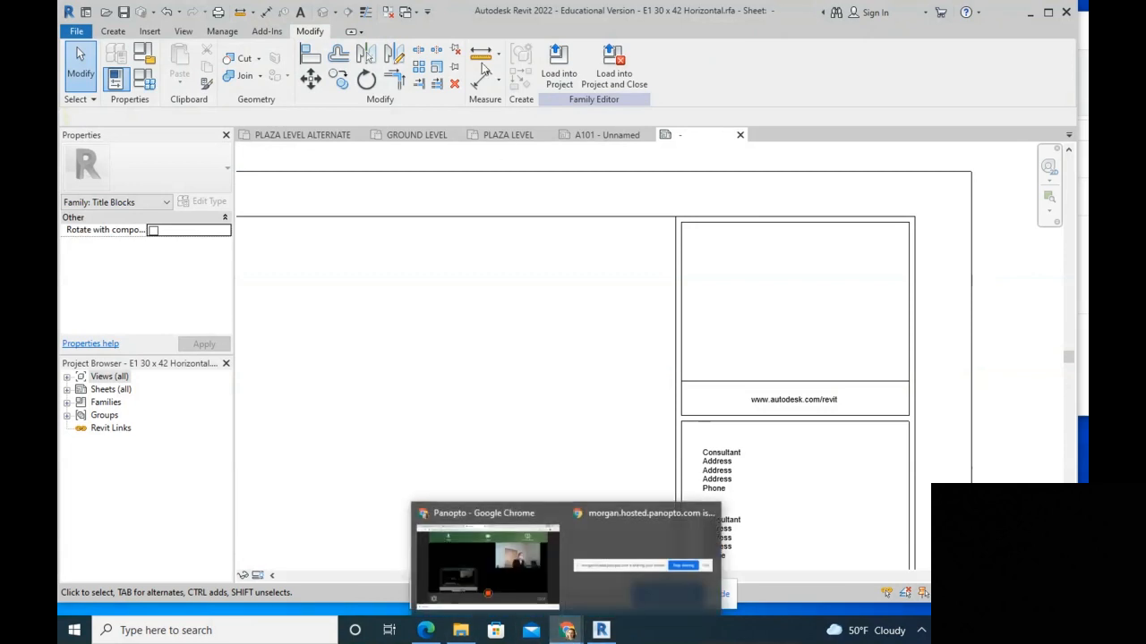
left_click(479, 548)
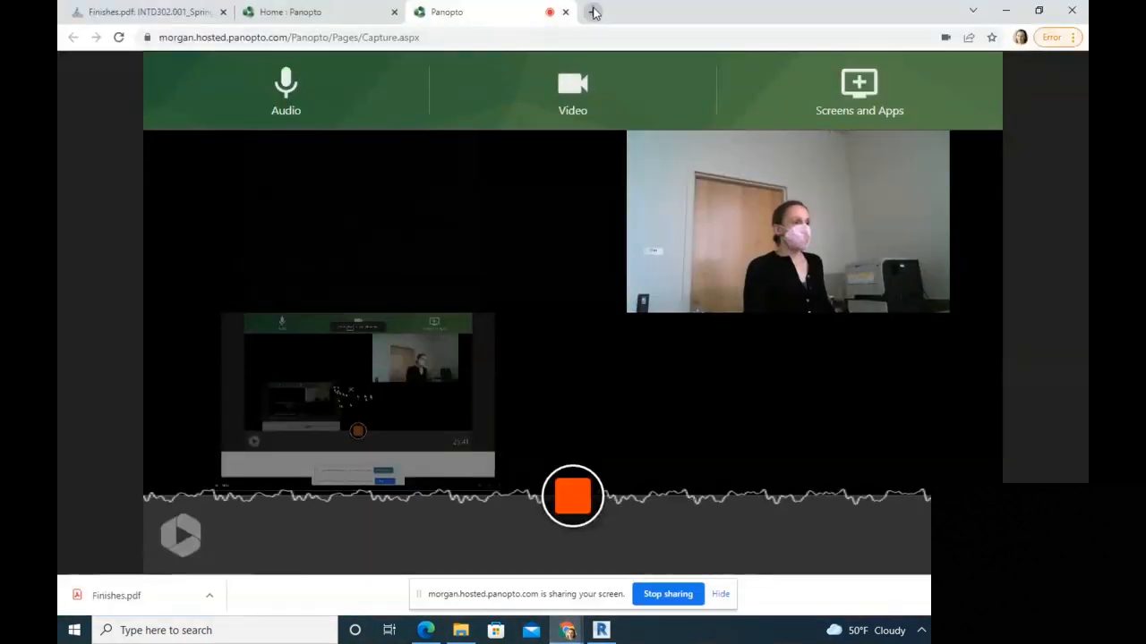
key("ctrl+t")
type("morgan ")
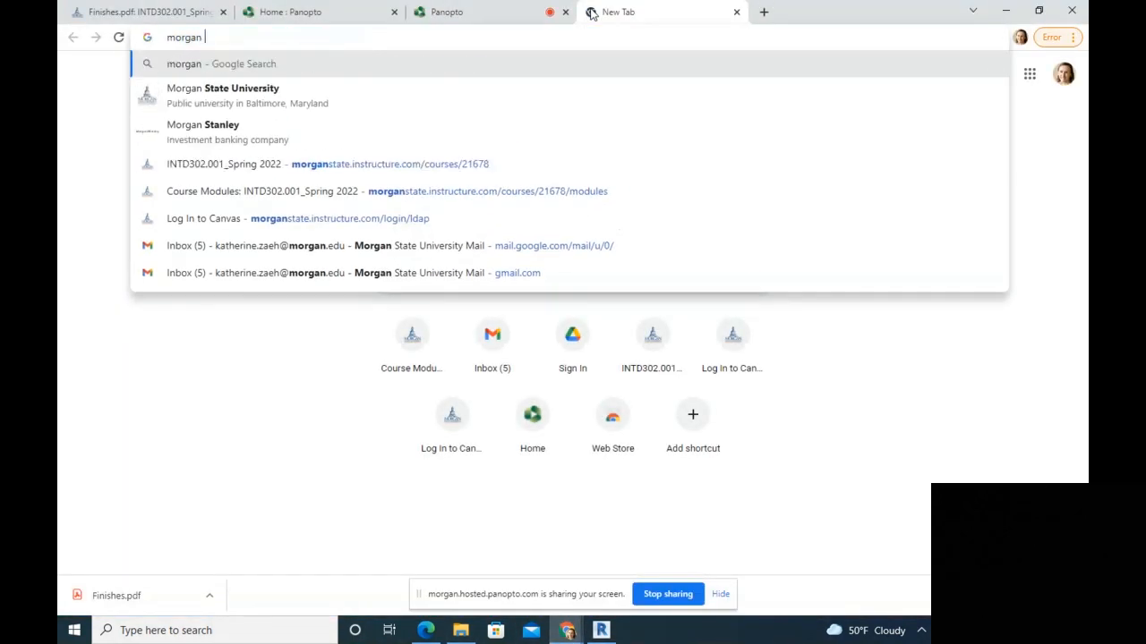
type("state logo")
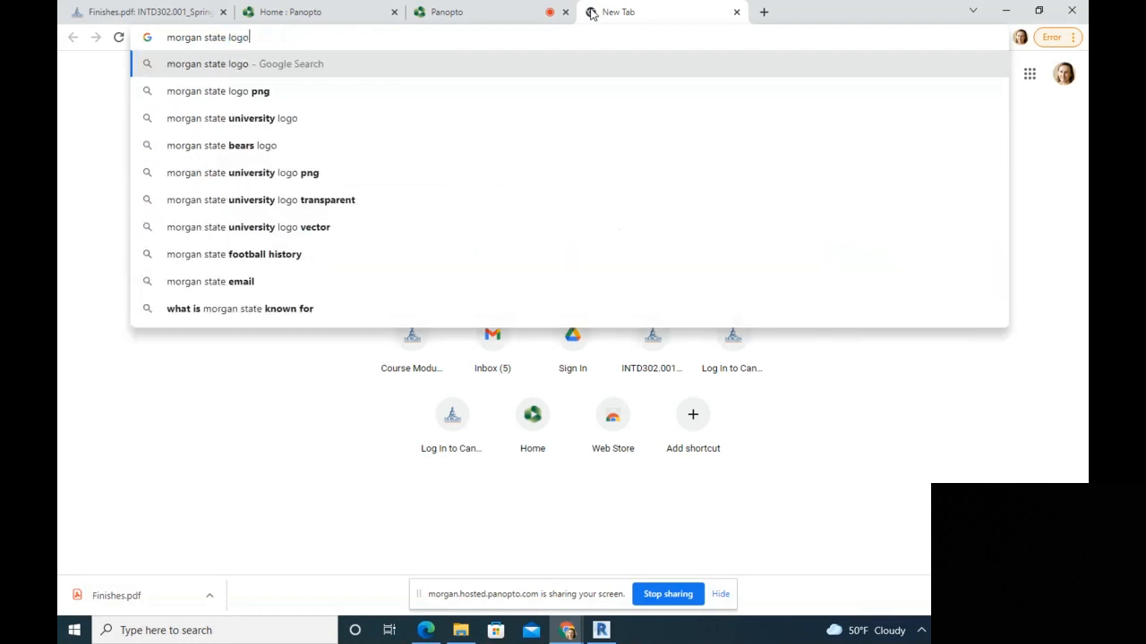
key("Return")
left_click(243, 202)
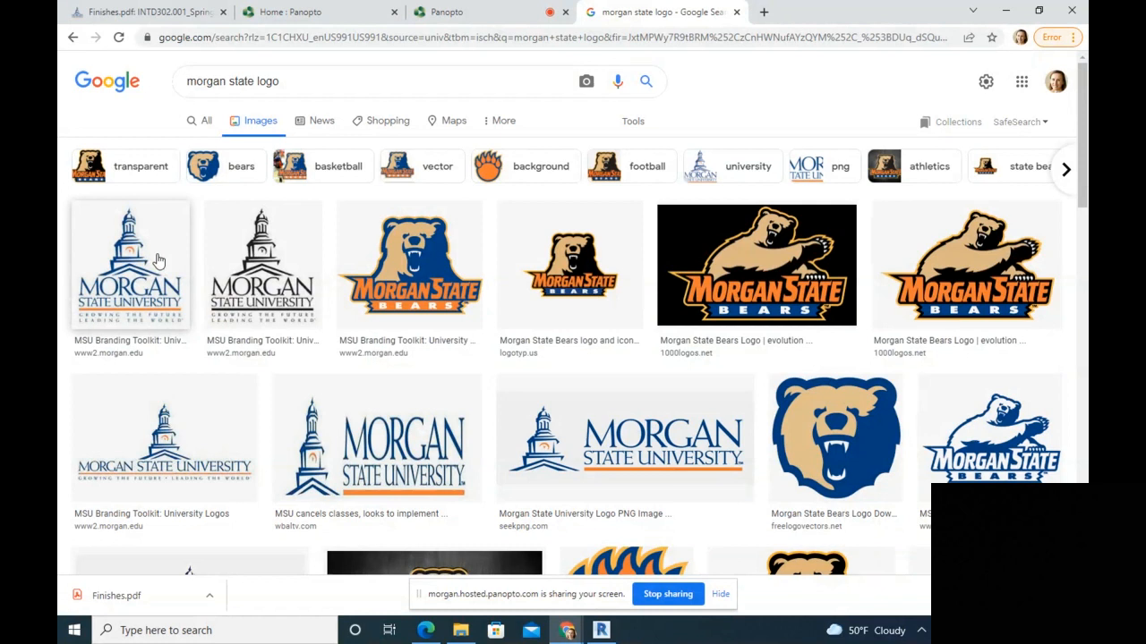
Step: Save the tall color Morgan State University logo to the Desktop as new-MSUTall-Color.jpg
left_click(129, 253)
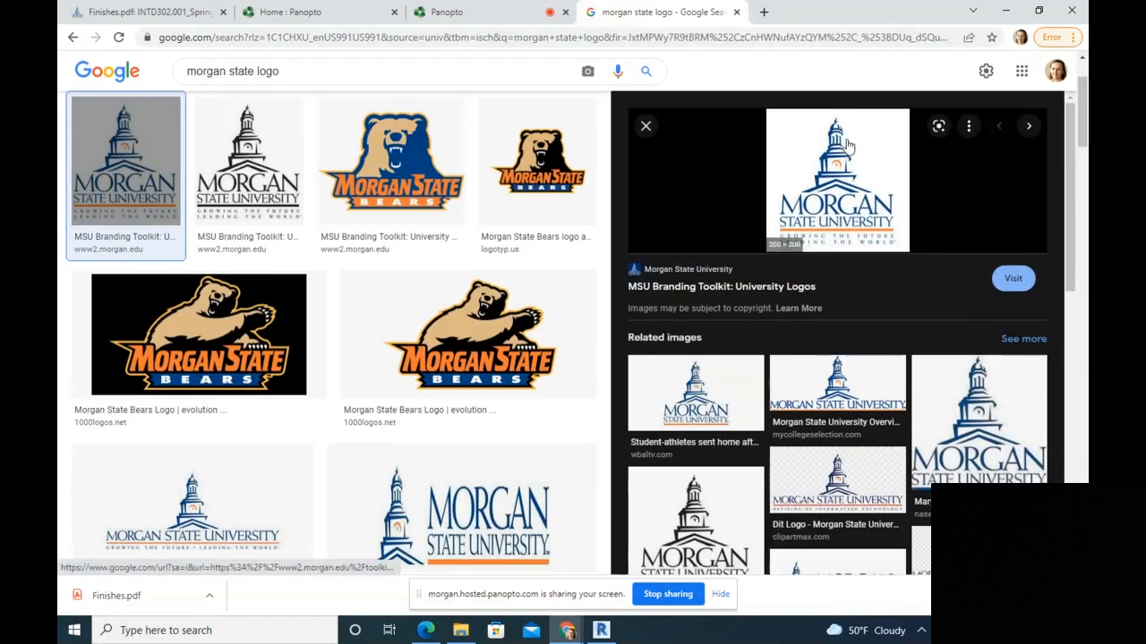
right_click(837, 156)
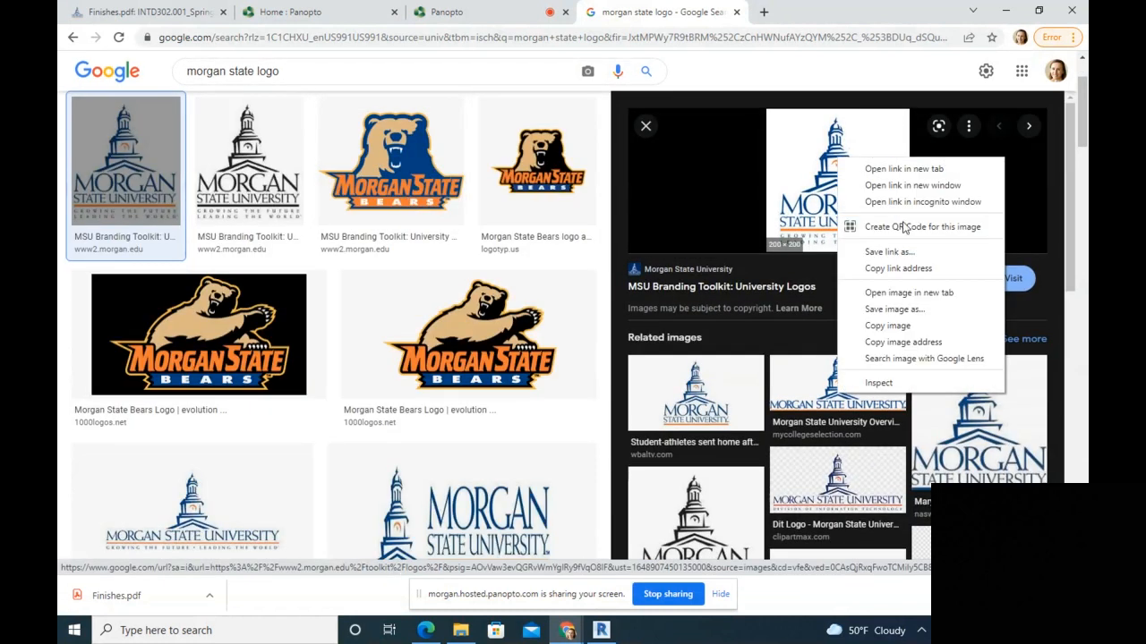
left_click(895, 310)
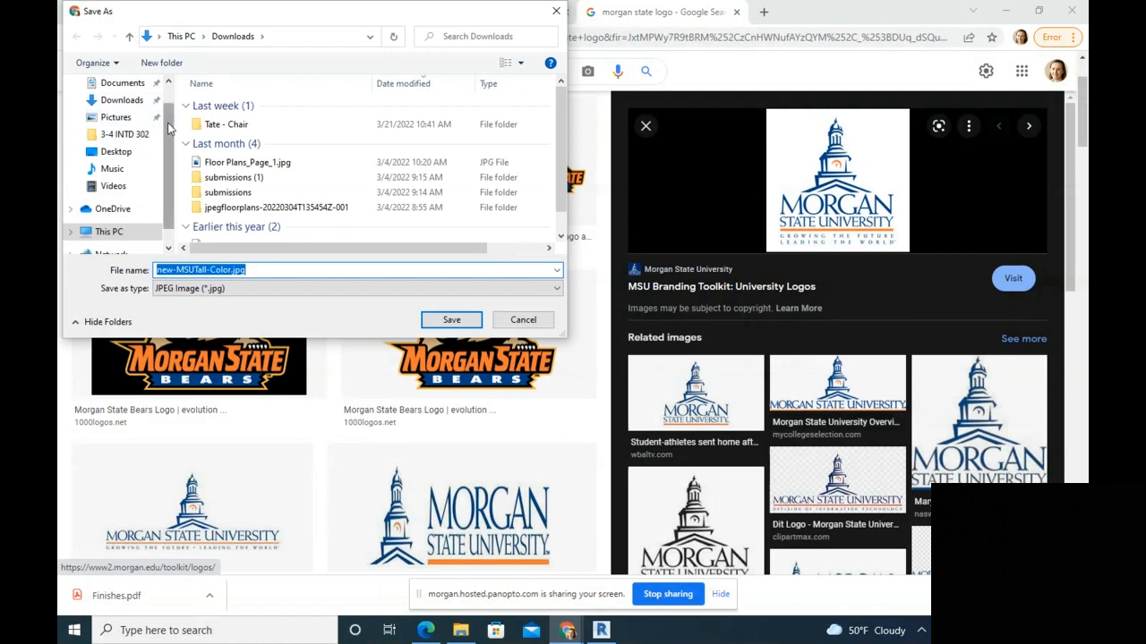
scroll(125, 116, "up", 1)
left_click(115, 180)
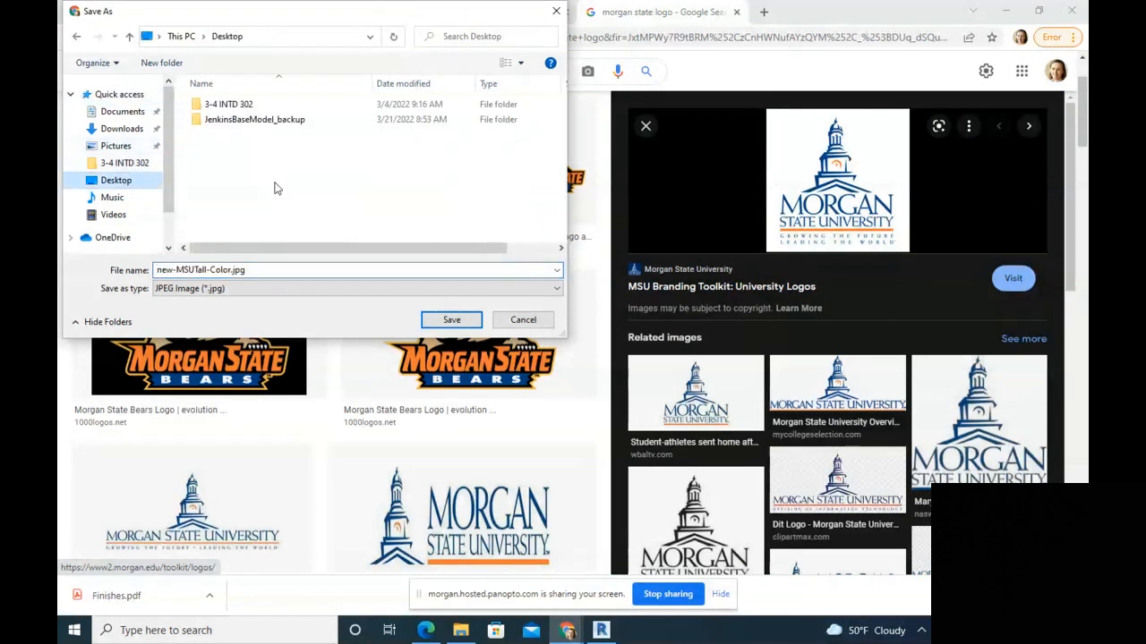
left_click(448, 319)
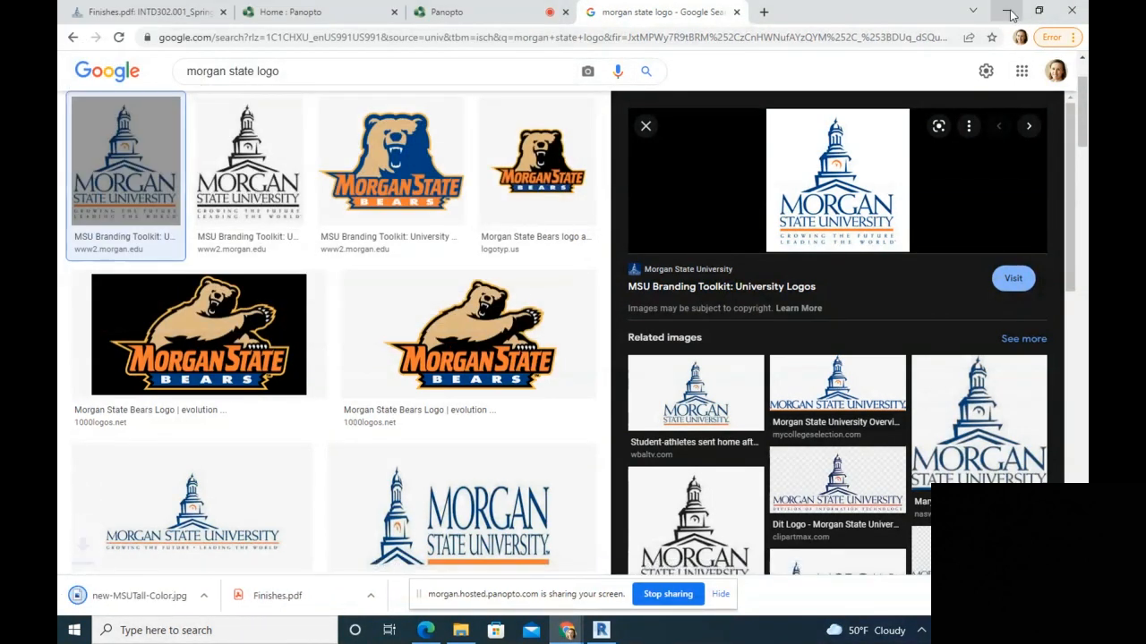
Step: Switch back to Revit, import new-MSUTall-Color.jpg from the Desktop and center it in the title block's empty logo box
key("alt+Tab")
scroll(426, 327, "down", 2)
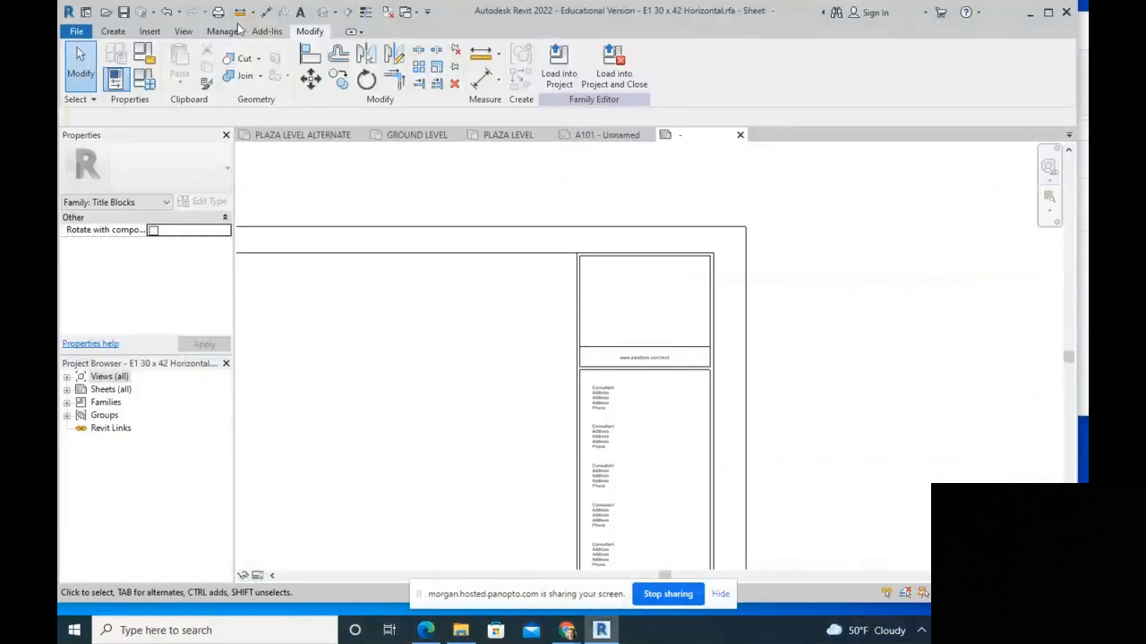
left_click(152, 33)
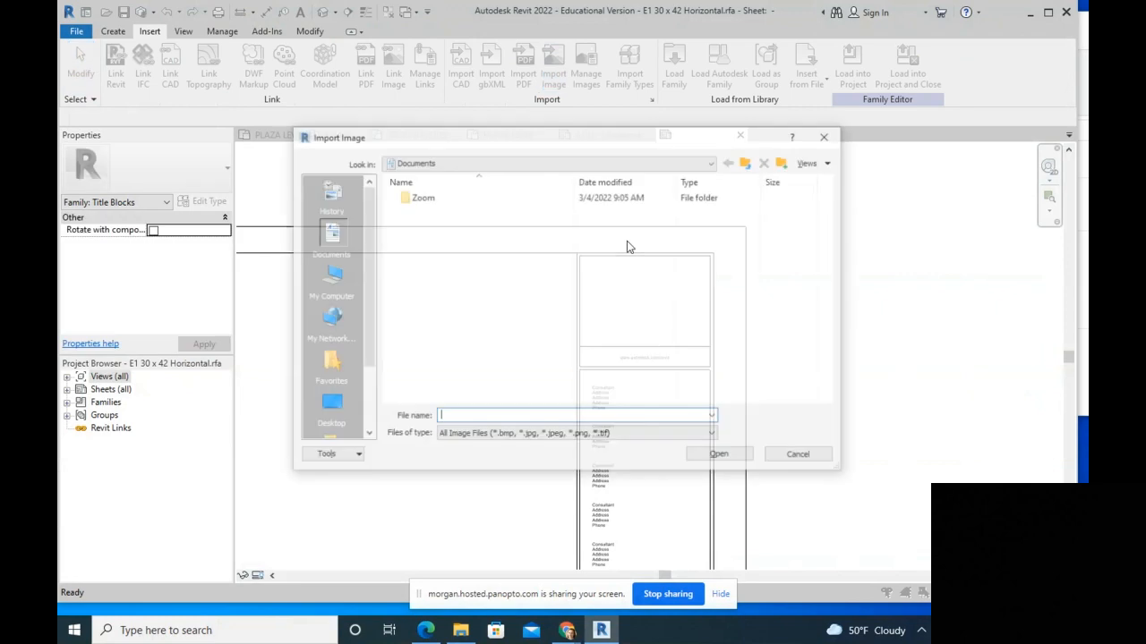
left_click(328, 410)
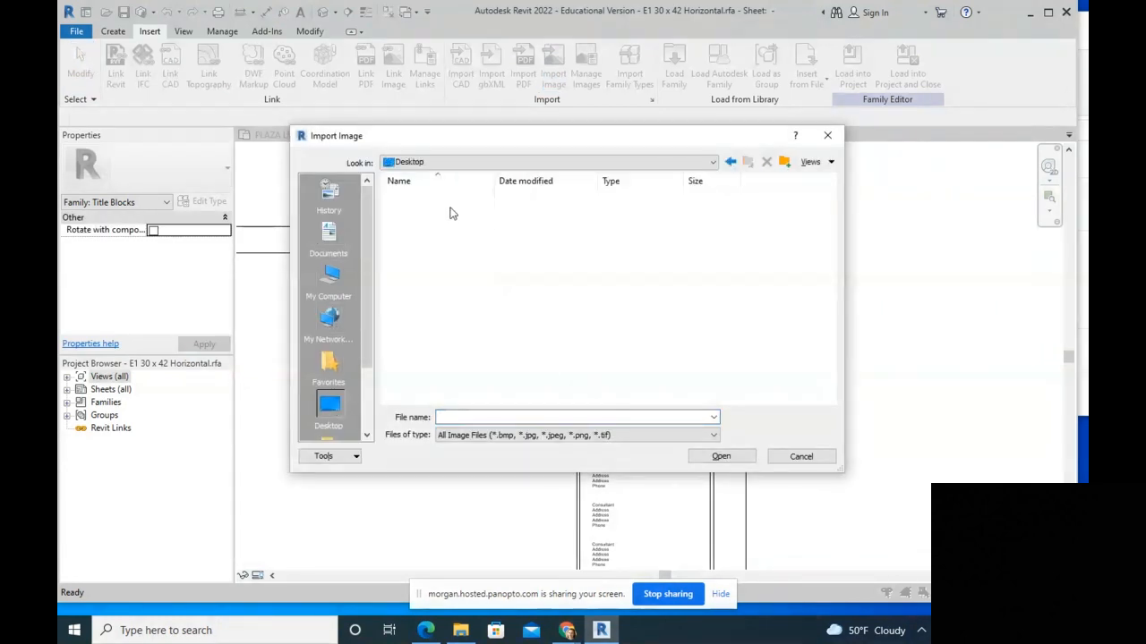
left_click(438, 360)
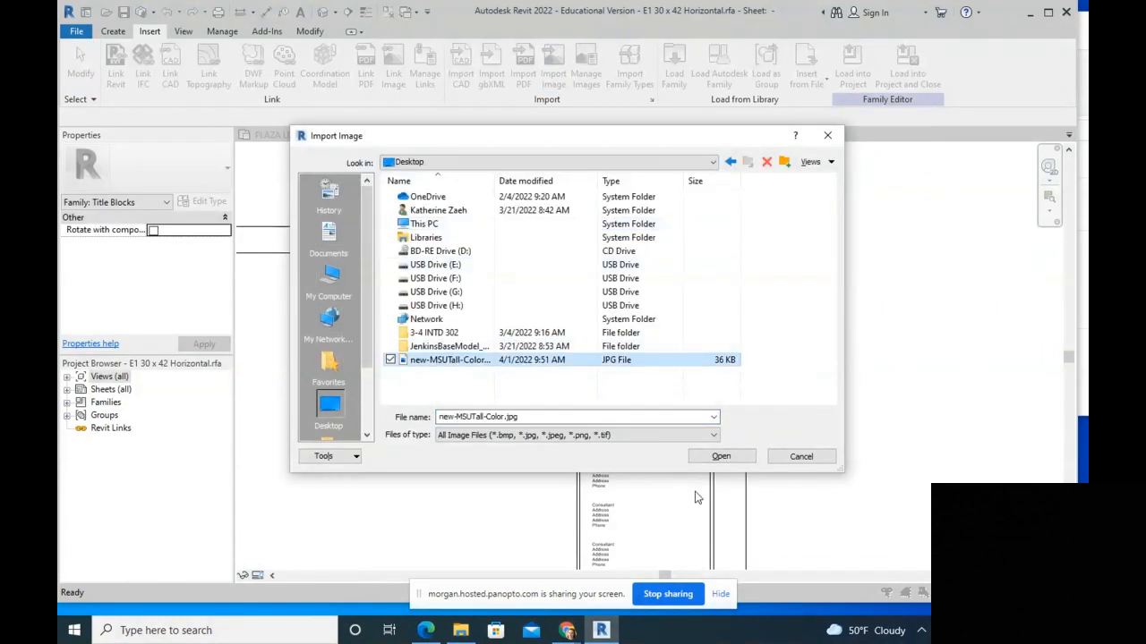
left_click(722, 457)
left_click(641, 303)
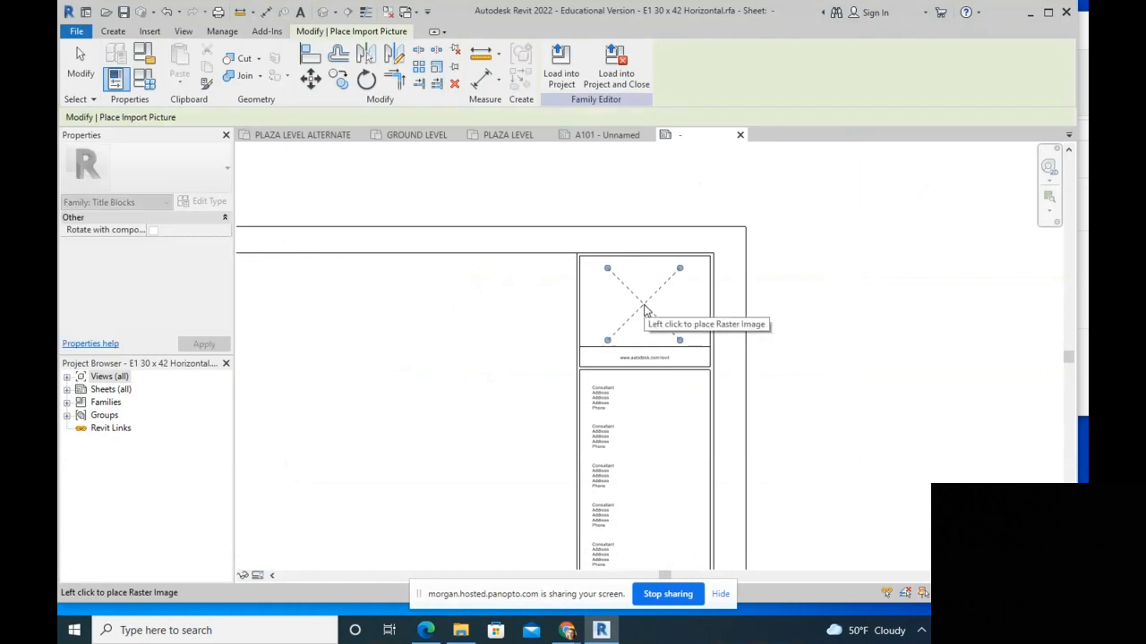
scroll(642, 300, "up", 3)
mouse_move(643, 299)
left_mouse_down()
mouse_move(670, 299)
mouse_move(657, 297)
left_mouse_up()
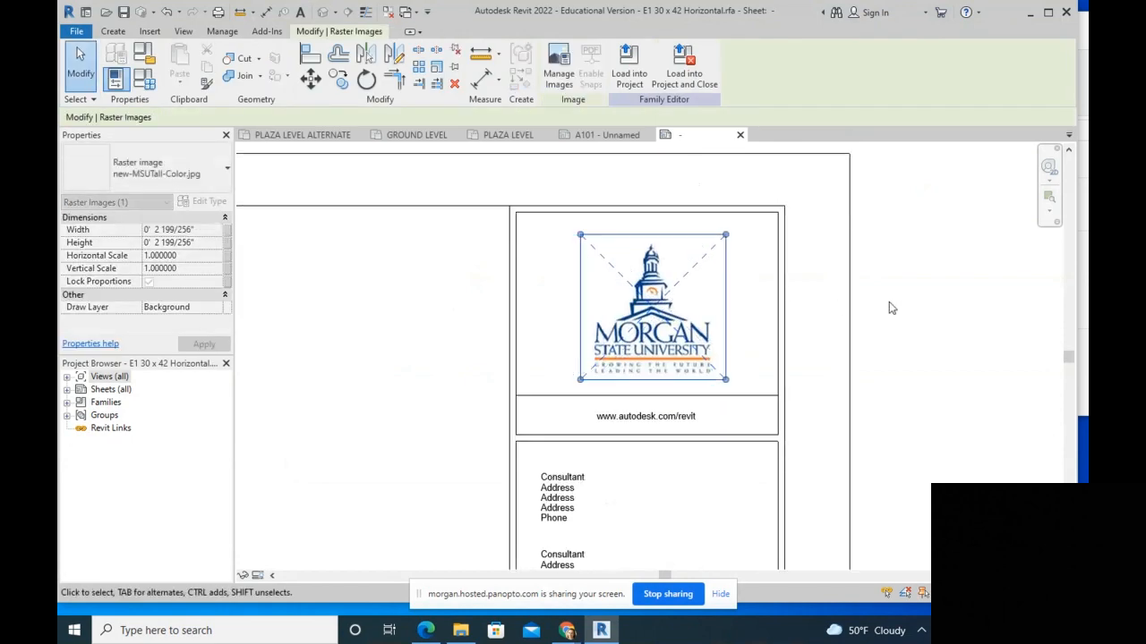
Step: Replace the Autodesk web address below the logo with the text "my website"
left_click(834, 307)
scroll(696, 405, "up", 2)
left_click(695, 419)
left_click(694, 419)
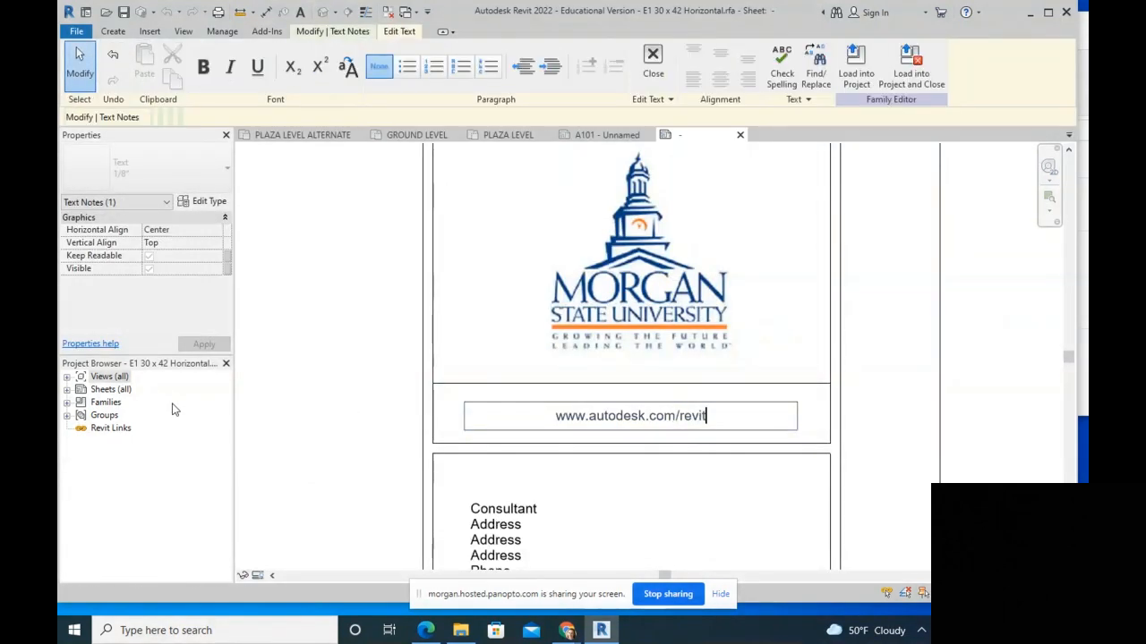
left_click_drag(702, 424, 427, 416)
type("m")
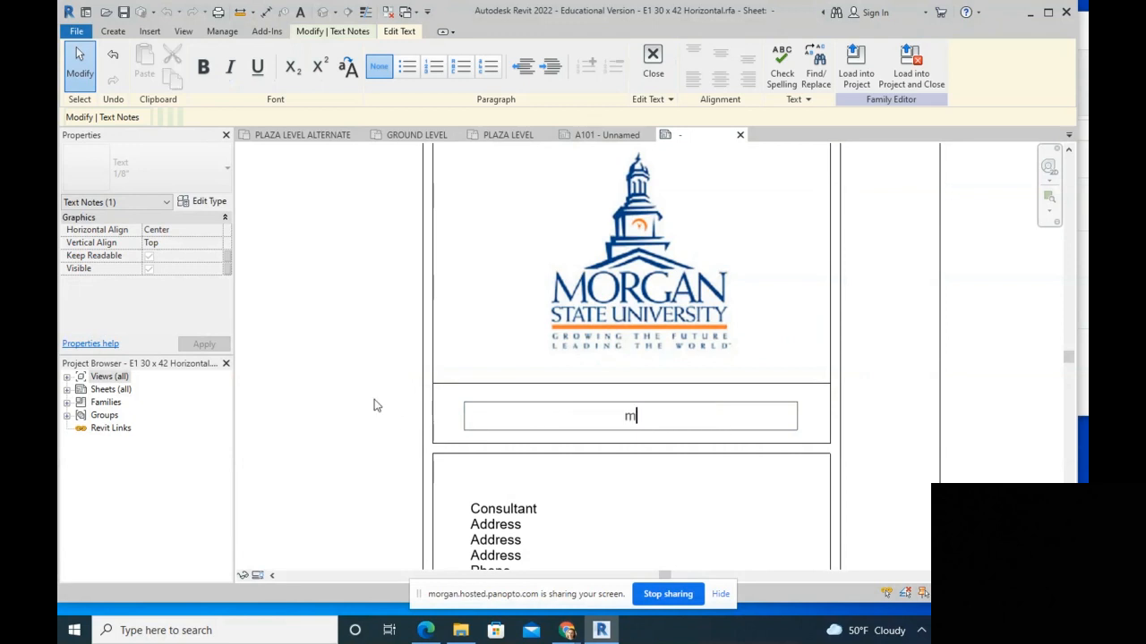
left_click(306, 391)
Step: Examine the title block's consultant text notes and its client, project and sheet name labels
scroll(477, 472, "down", 4)
scroll(483, 304, "down", 3)
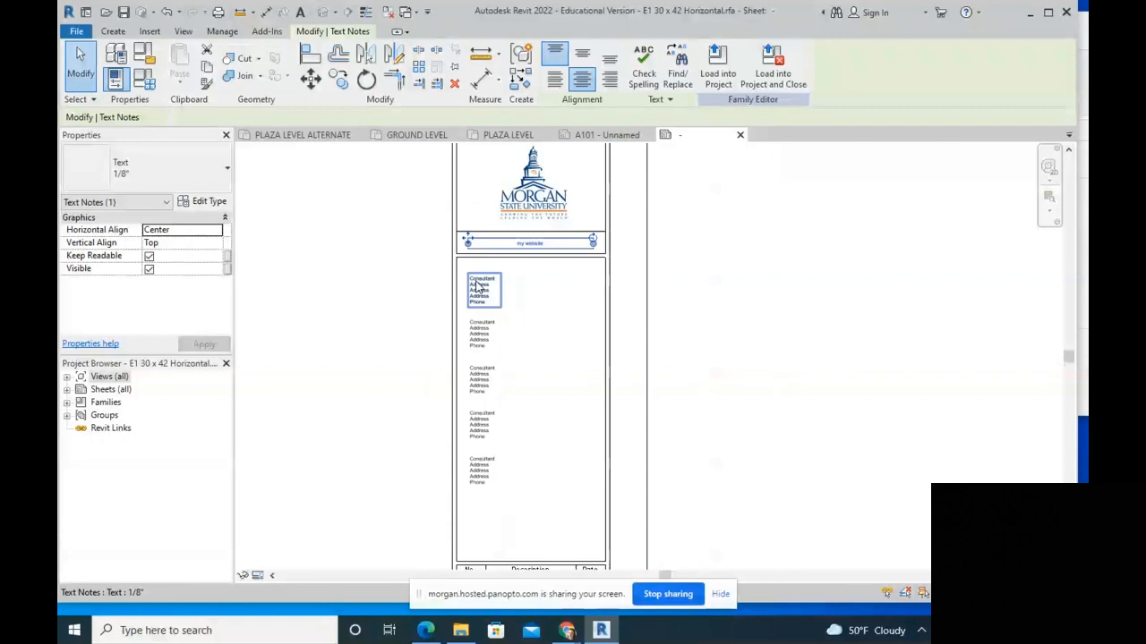
left_click(516, 354)
scroll(501, 284, "up", 4)
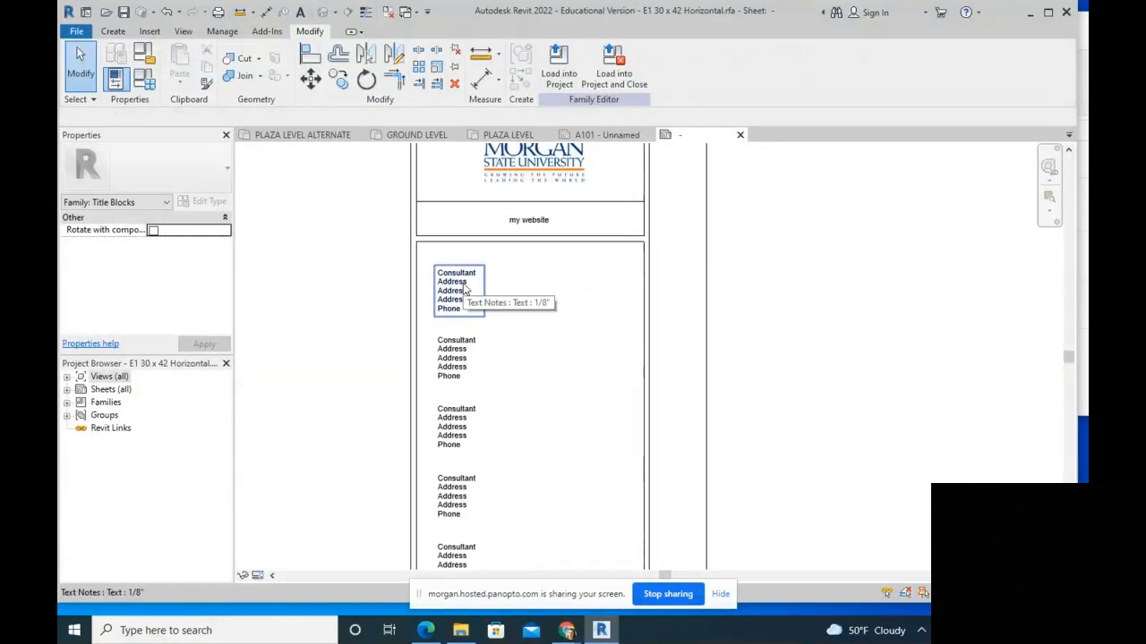
scroll(465, 291, "down", 3)
scroll(531, 478, "up", 4)
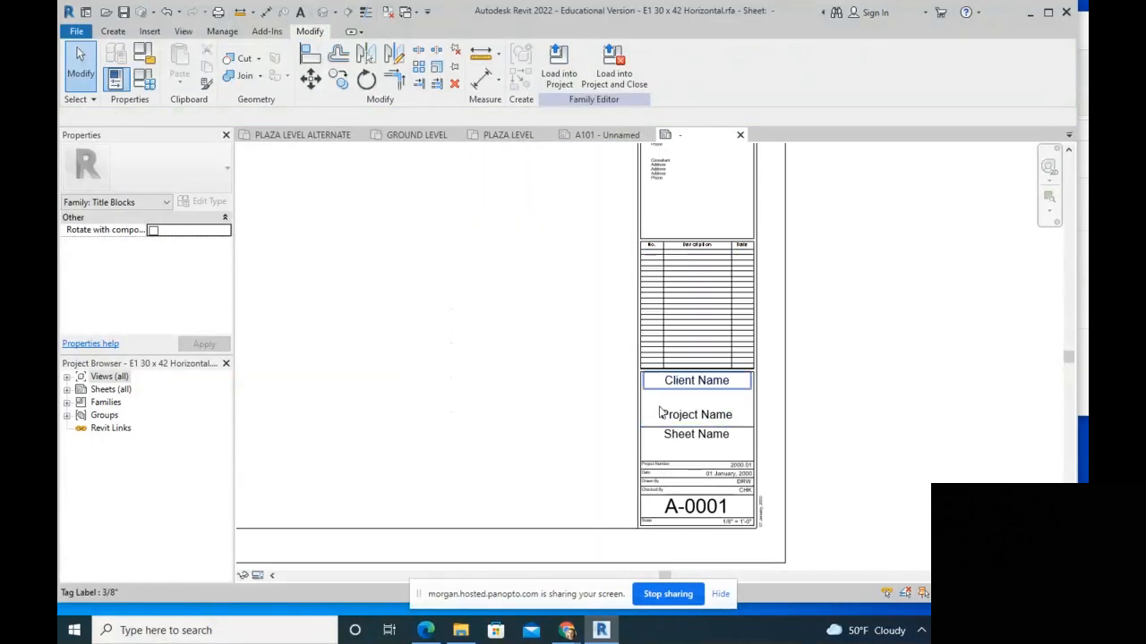
scroll(681, 431, "up", 2)
left_click(681, 427)
left_click(681, 486)
left_click(683, 519)
scroll(689, 501, "down", 2)
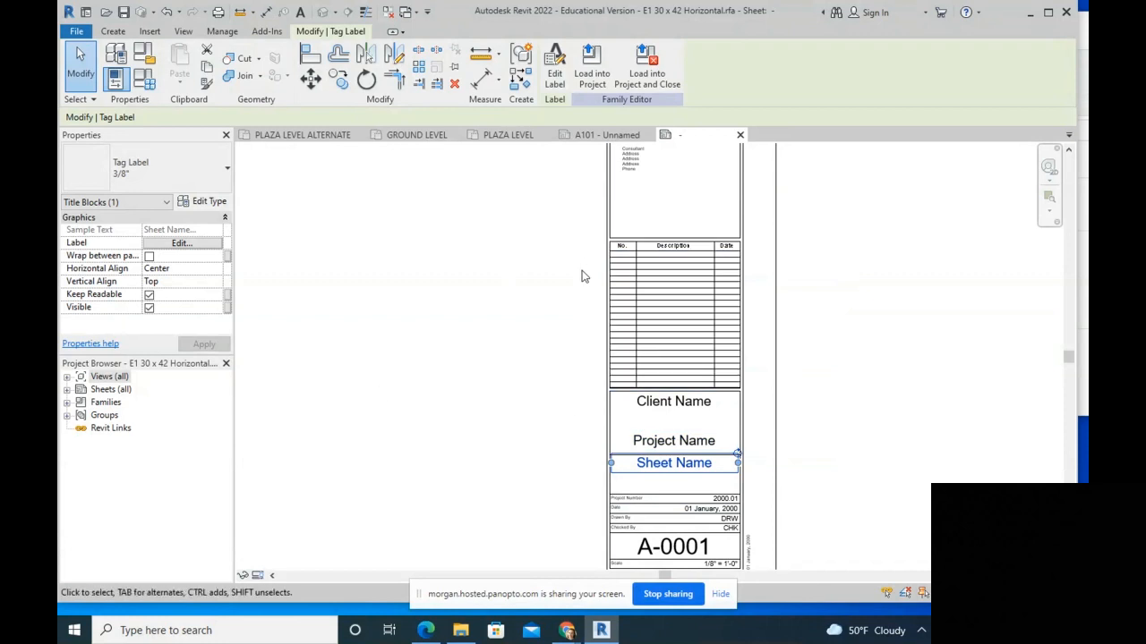
scroll(699, 158, "up", 5)
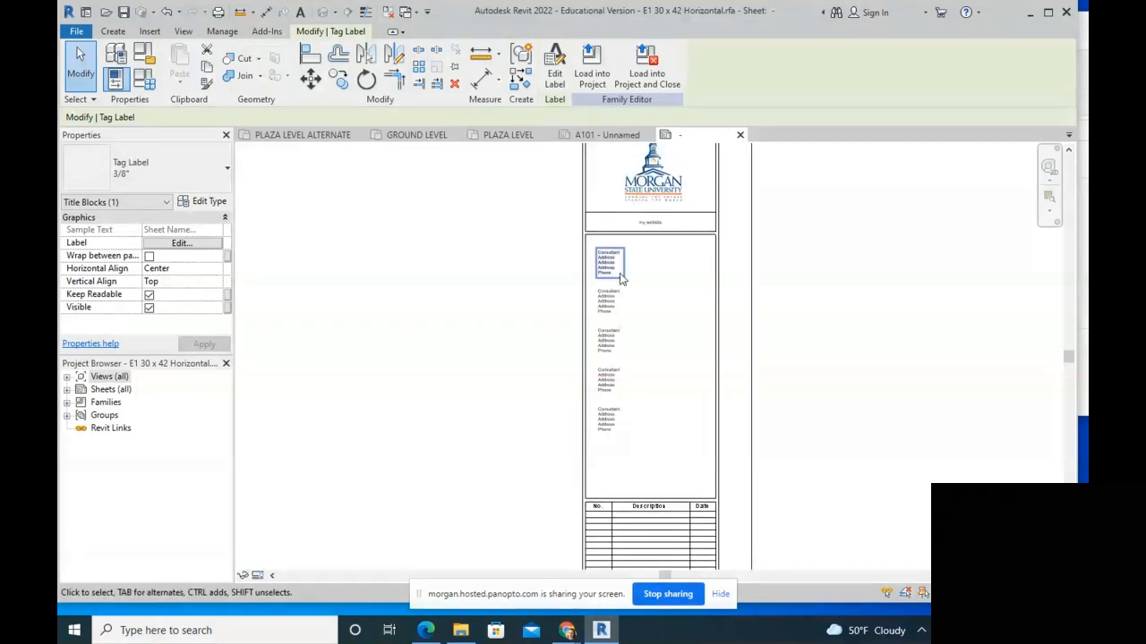
Step: Delete the placeholder consultant address notes from the box below the website text
scroll(652, 251, "down", 2)
left_click(628, 255)
left_click(675, 253)
left_click_drag(677, 253, 596, 483)
key("Delete")
Step: Examine the lower title block fields, including the Date and Drawn By labels
scroll(603, 312, "down", 2)
scroll(552, 498, "up", 3)
scroll(594, 444, "up", 1)
scroll(667, 425, "down", 4)
middle_click_drag(679, 415, 678, 288)
scroll(682, 436, "up", 3)
scroll(681, 435, "up", 2)
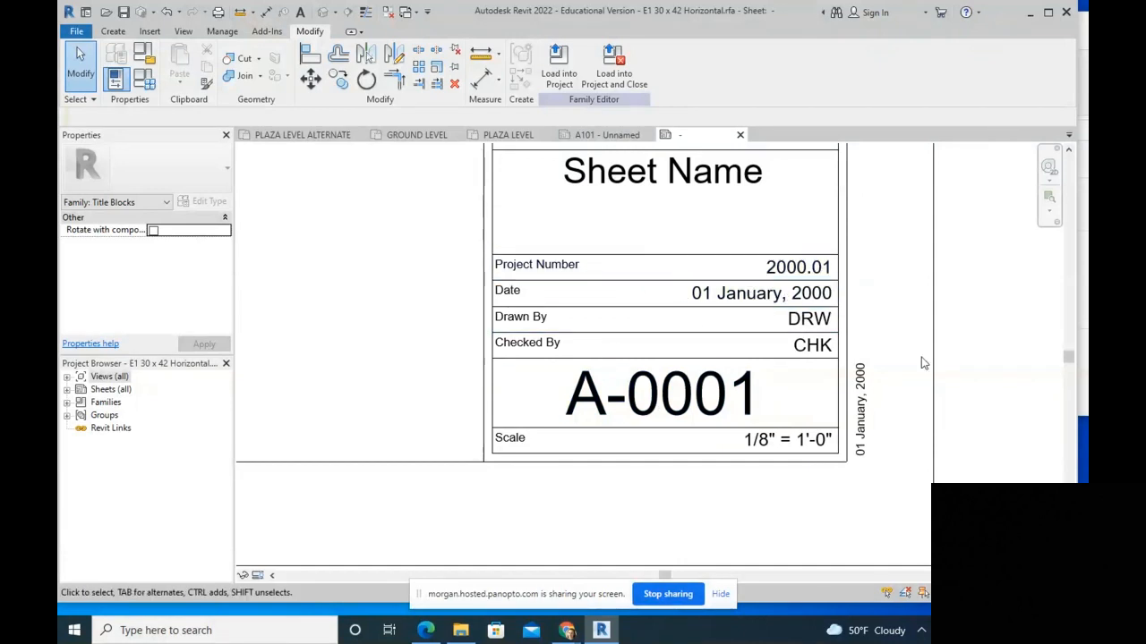
scroll(647, 391, "down", 2)
scroll(743, 336, "up", 2)
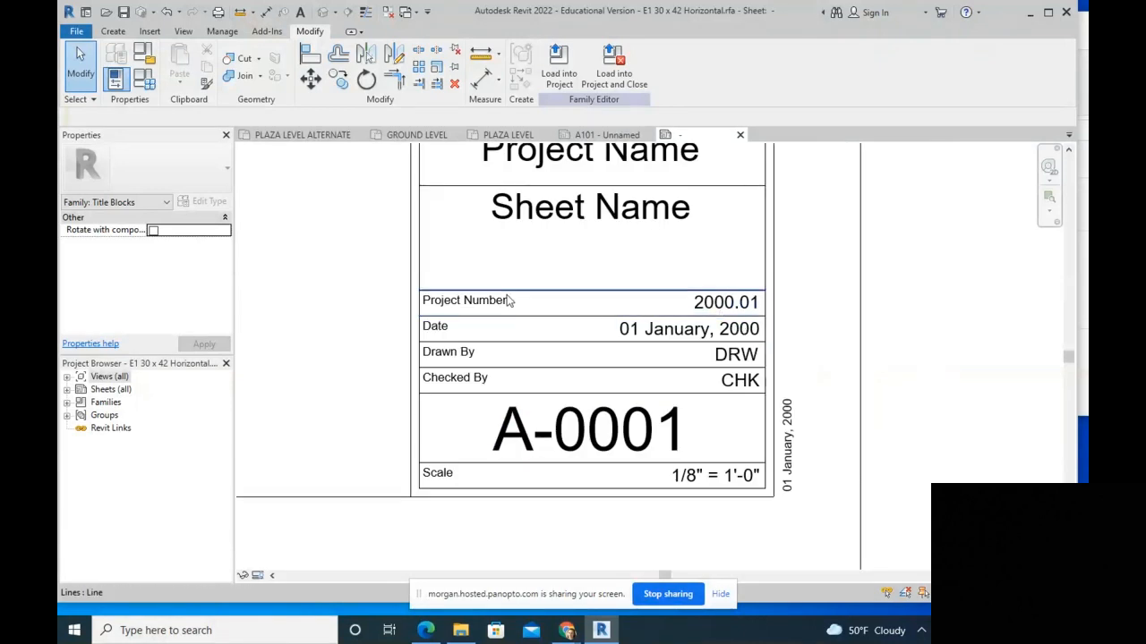
left_click(689, 329)
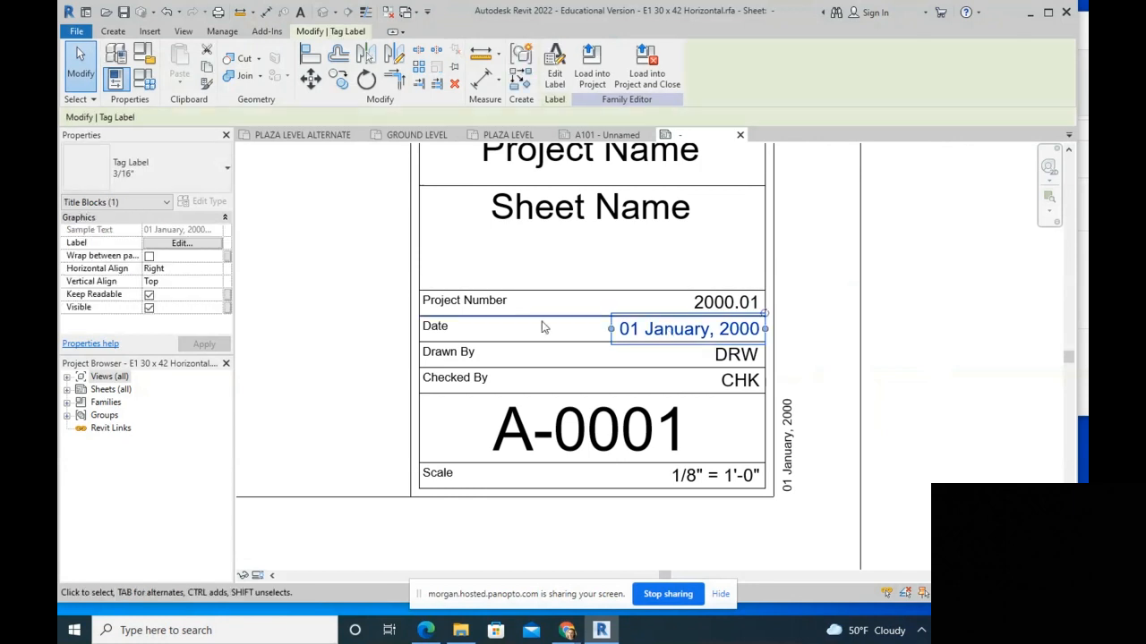
left_click(736, 356)
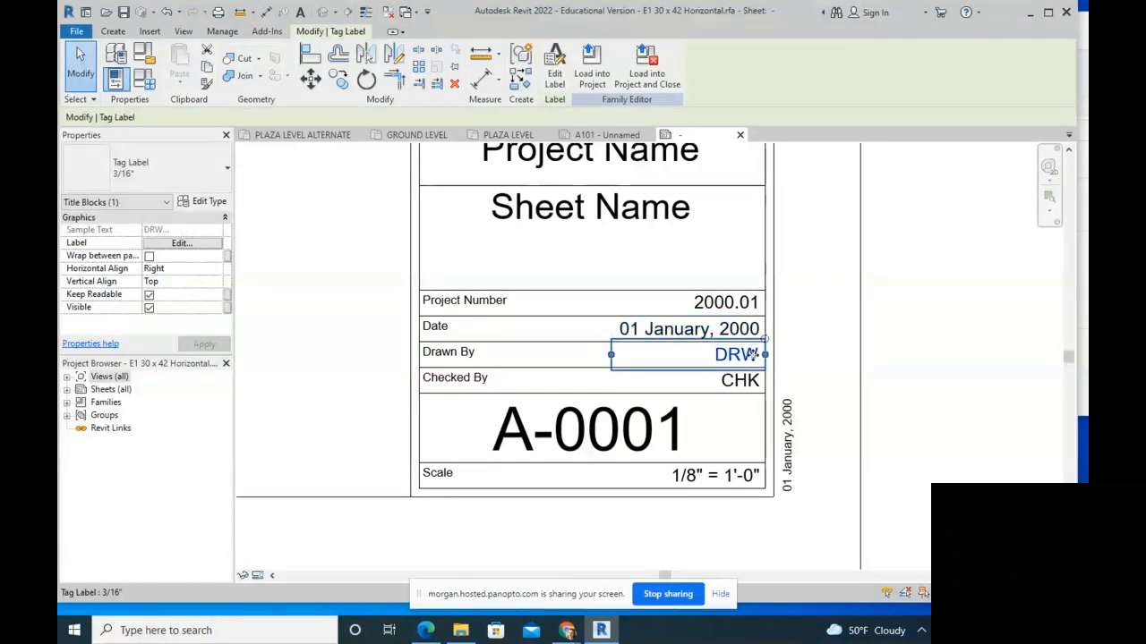
Step: Delete the Checked By text and its CHK label from the title block
left_click(457, 382)
key("Delete")
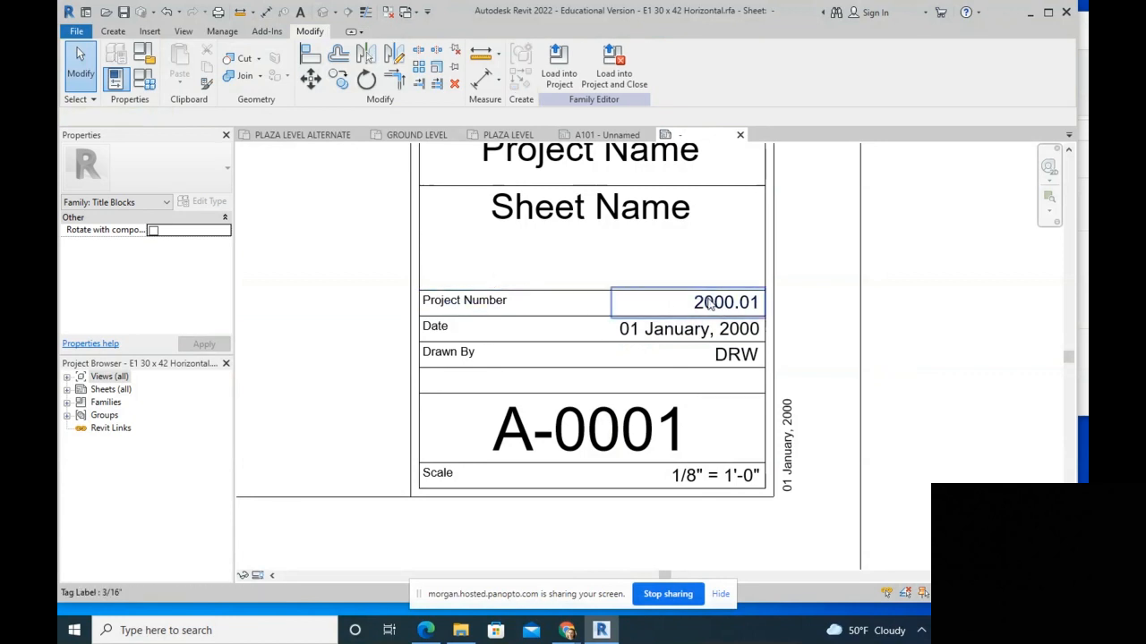
scroll(484, 315, "down", 3)
scroll(484, 313, "down", 3)
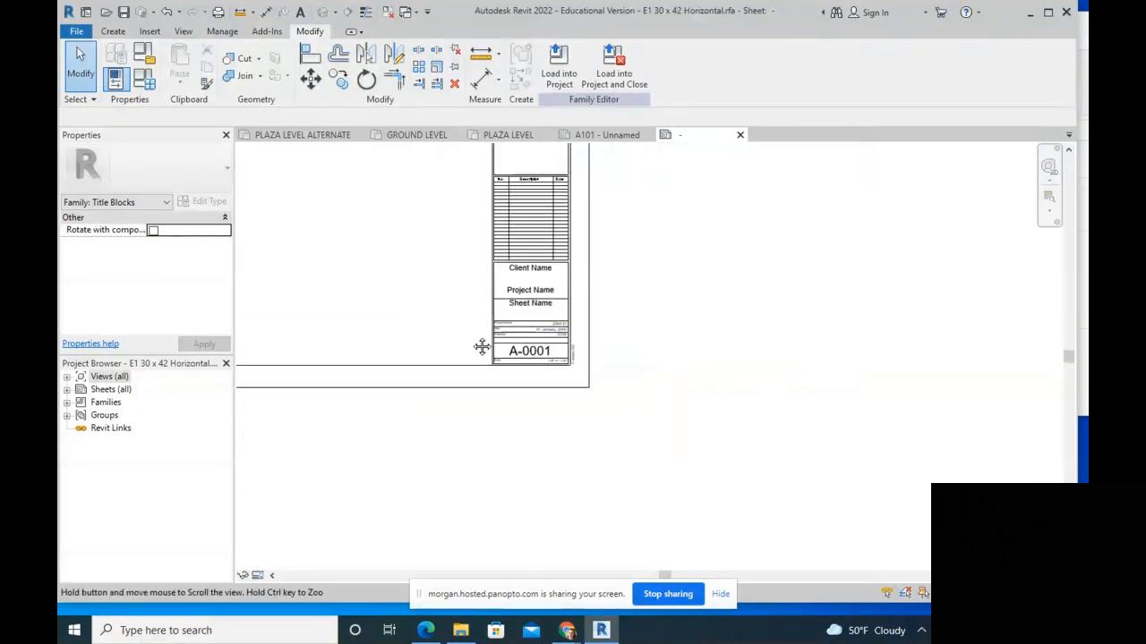
Step: Load the edited title block into the project and close it without saving, overwriting the existing version and its parameter values
middle_click_drag(375, 171, 812, 380)
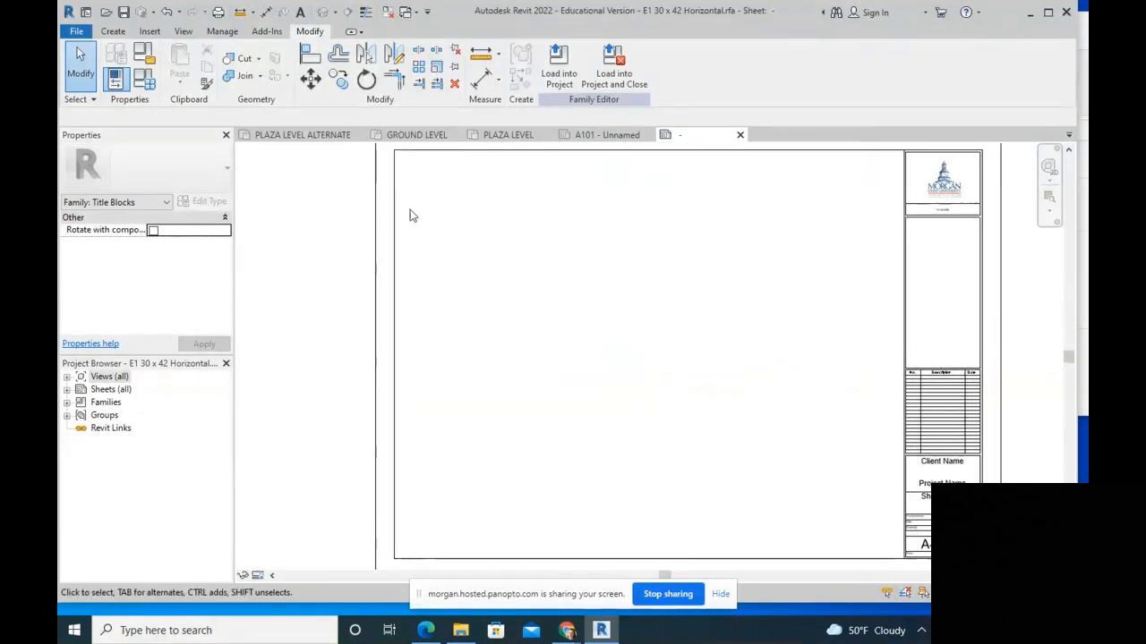
left_click(615, 59)
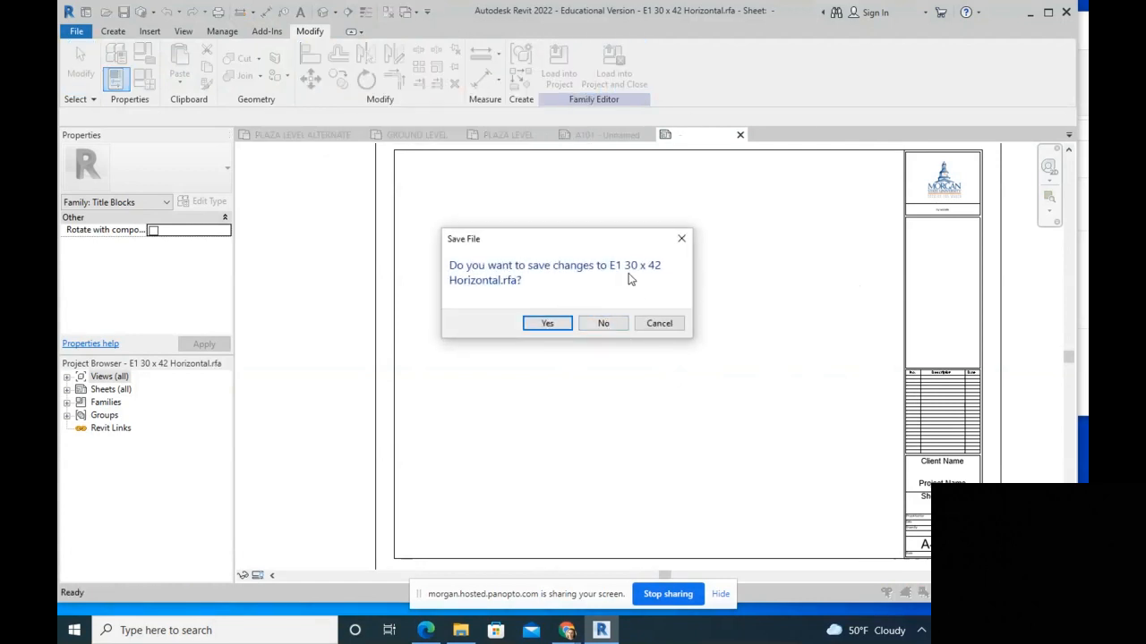
left_click(603, 324)
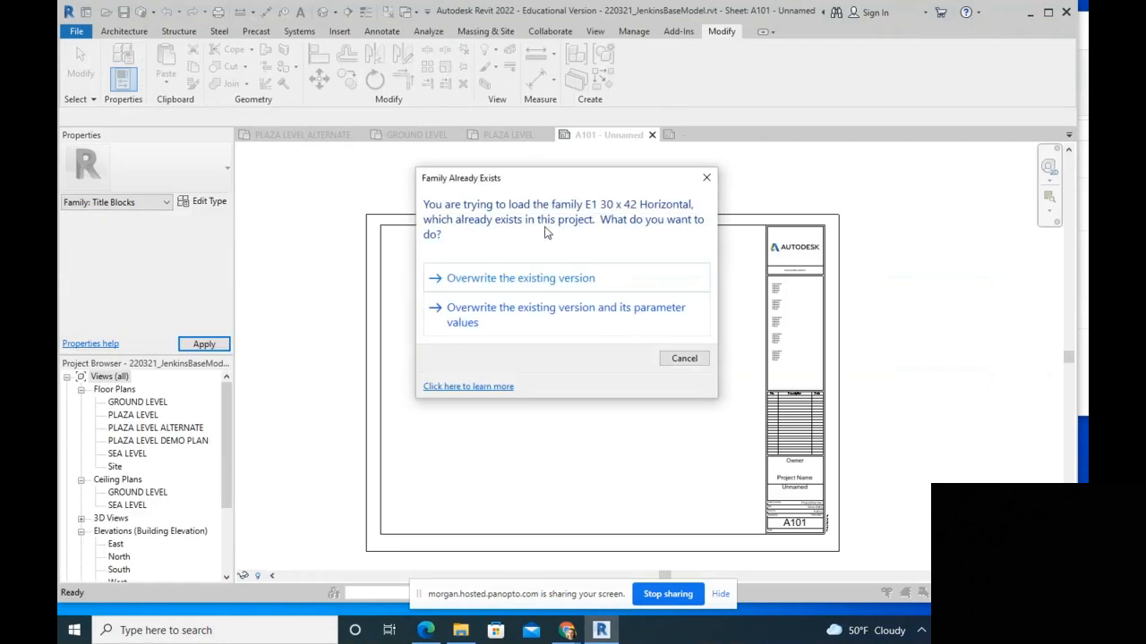
left_click(556, 312)
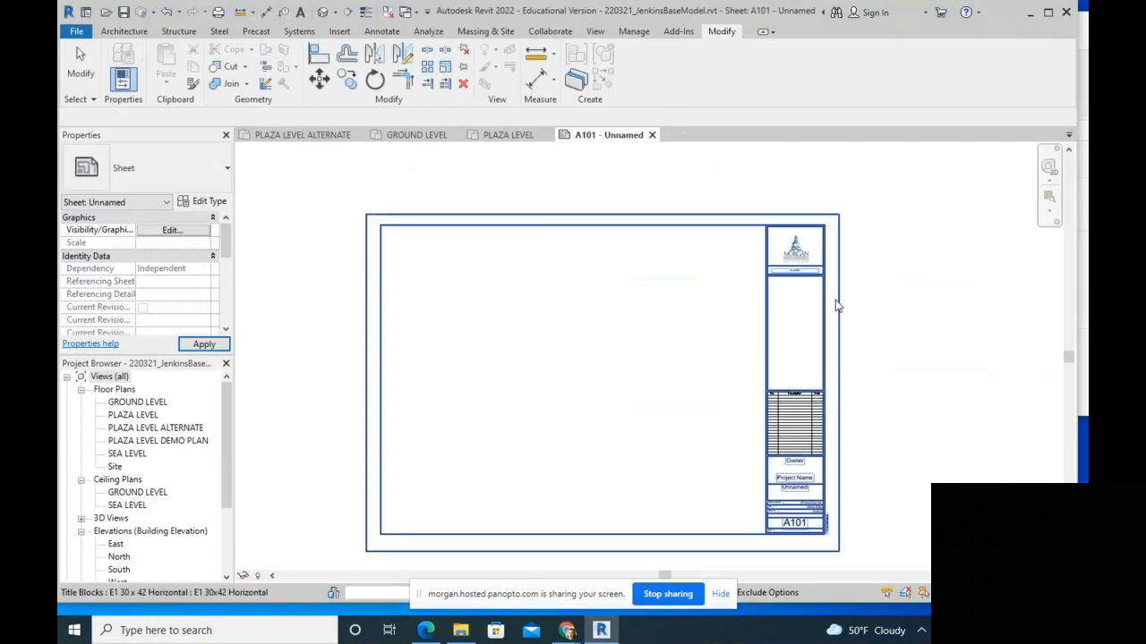
Step: Change the Owner label in sheet A101's title block to Morgan State
scroll(789, 275, "up", 2)
scroll(511, 320, "down", 3)
scroll(618, 340, "up", 3)
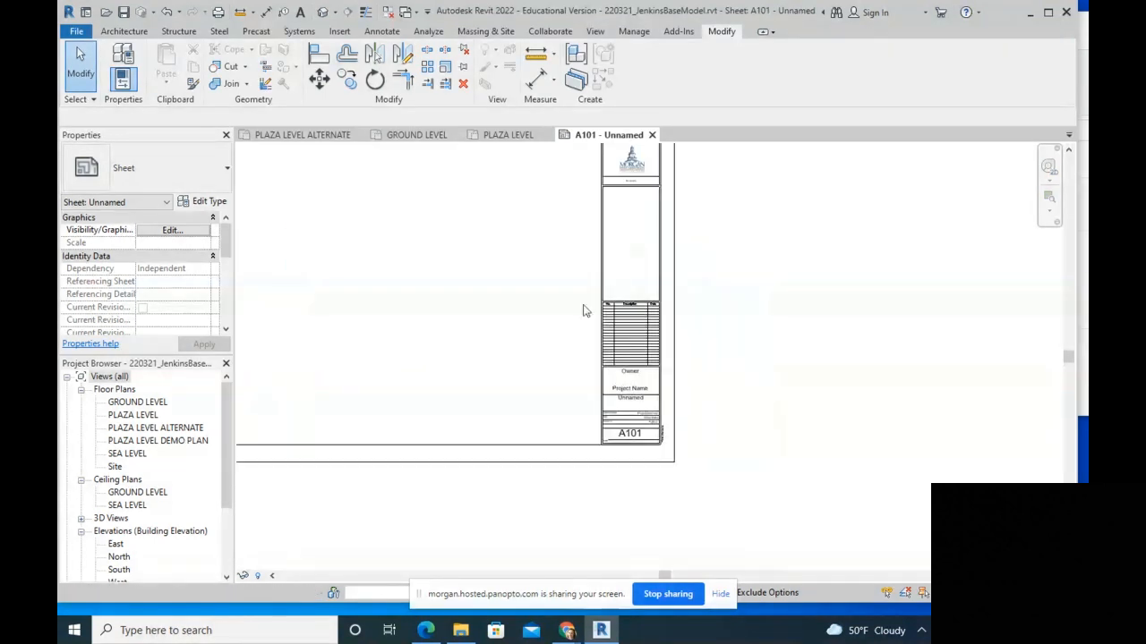
scroll(635, 376, "up", 2)
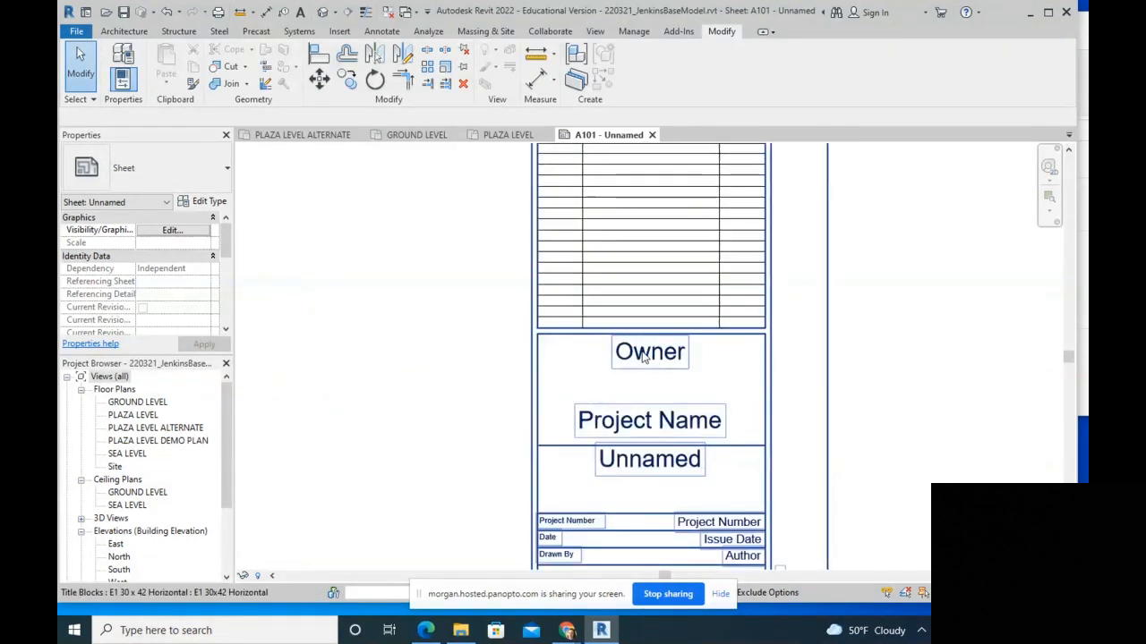
left_click(638, 355)
left_click(638, 355)
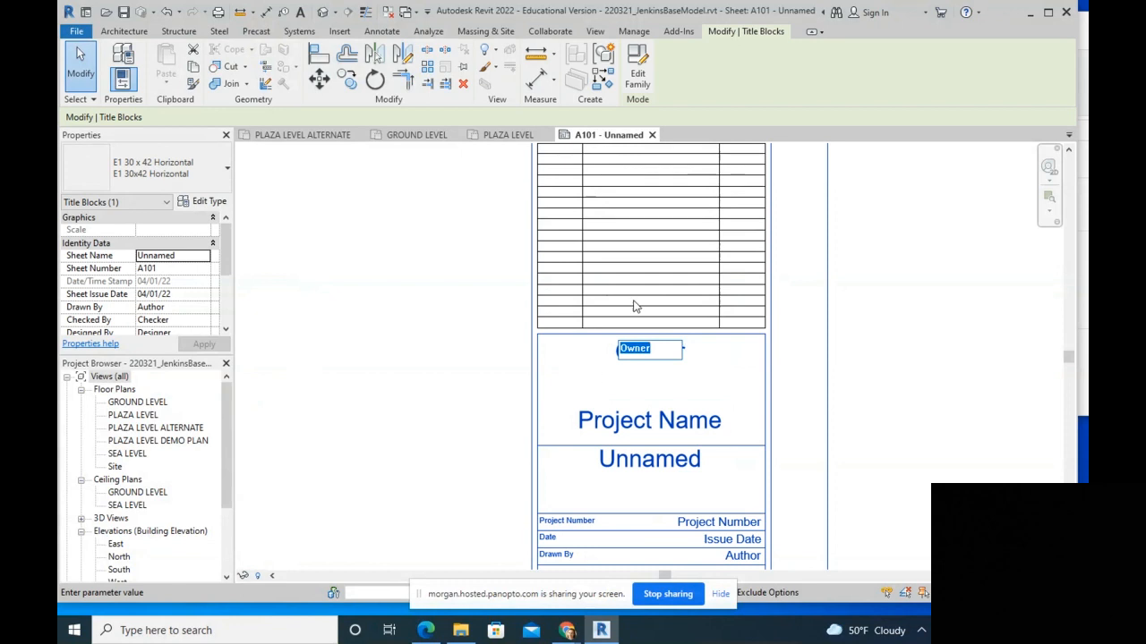
type("Morgan")
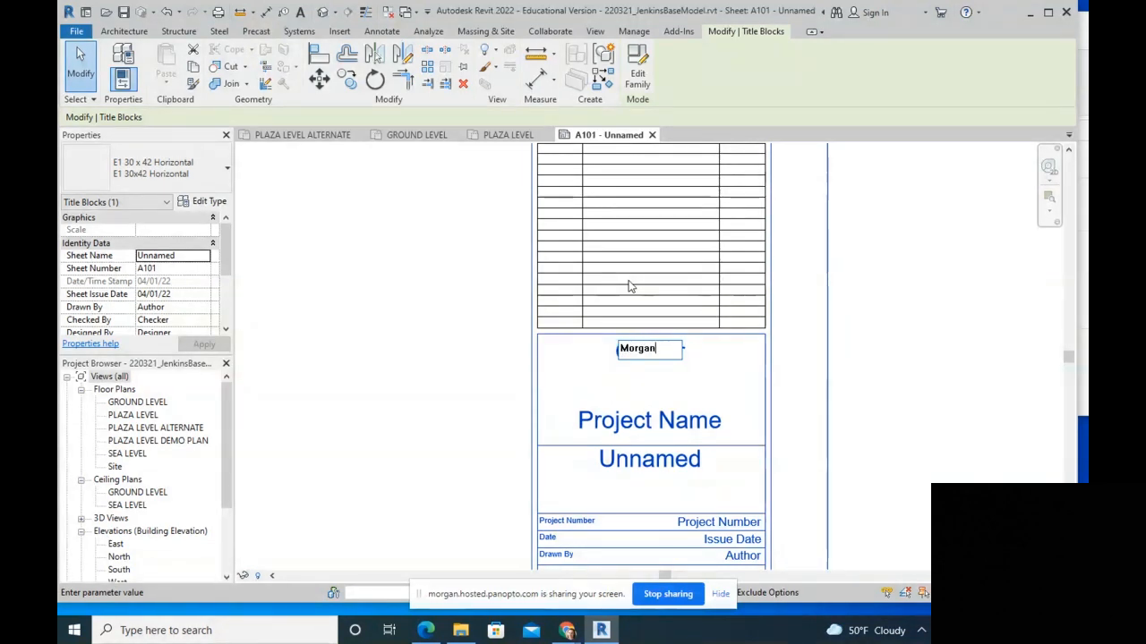
type(" State")
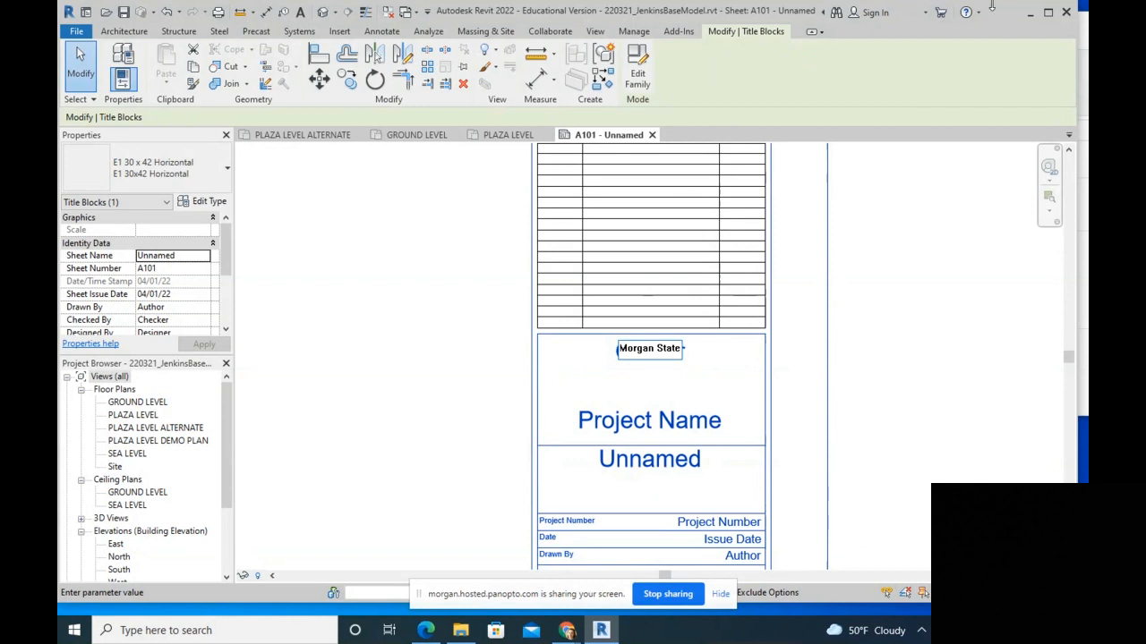
Step: Set the project name in the title block to Community Space
left_click(626, 422)
left_click(627, 422)
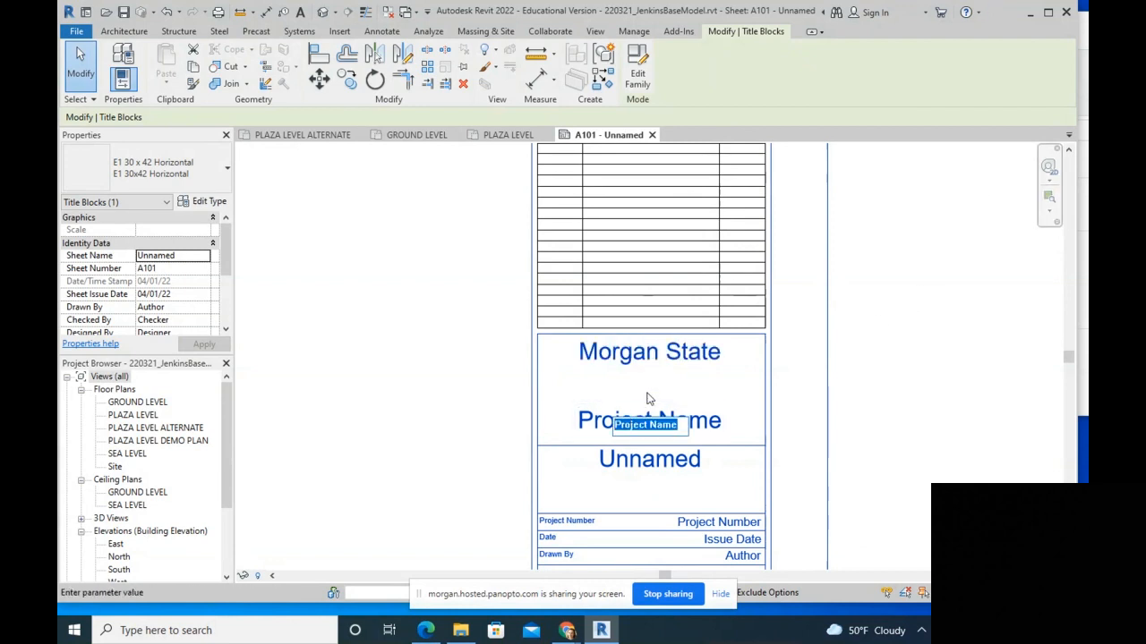
type("communn")
key("BackSpace")
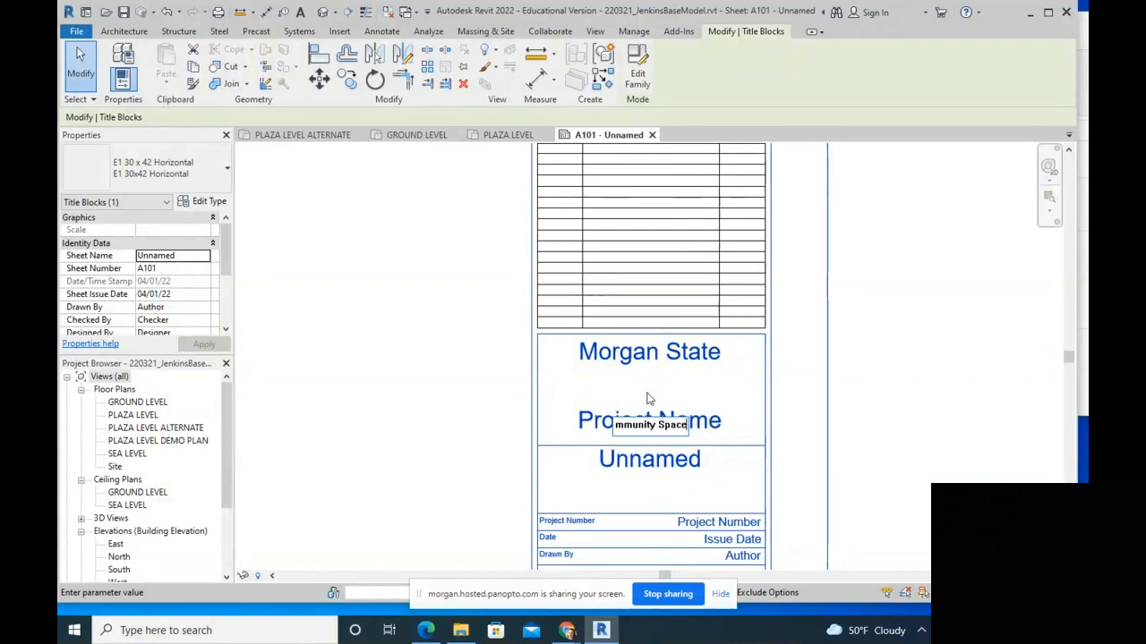
left_click(930, 346)
Step: Rename the unnamed sheet A101 as Floor Plans in its title block
scroll(662, 468, "up", 1)
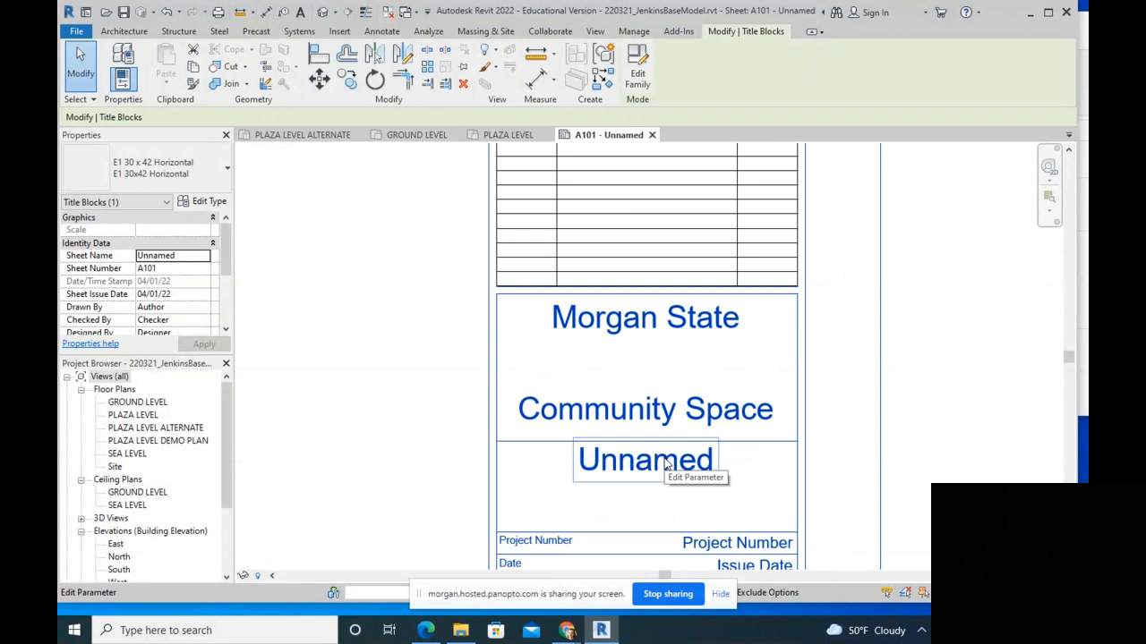
scroll(716, 376, "down", 2)
left_click(716, 355)
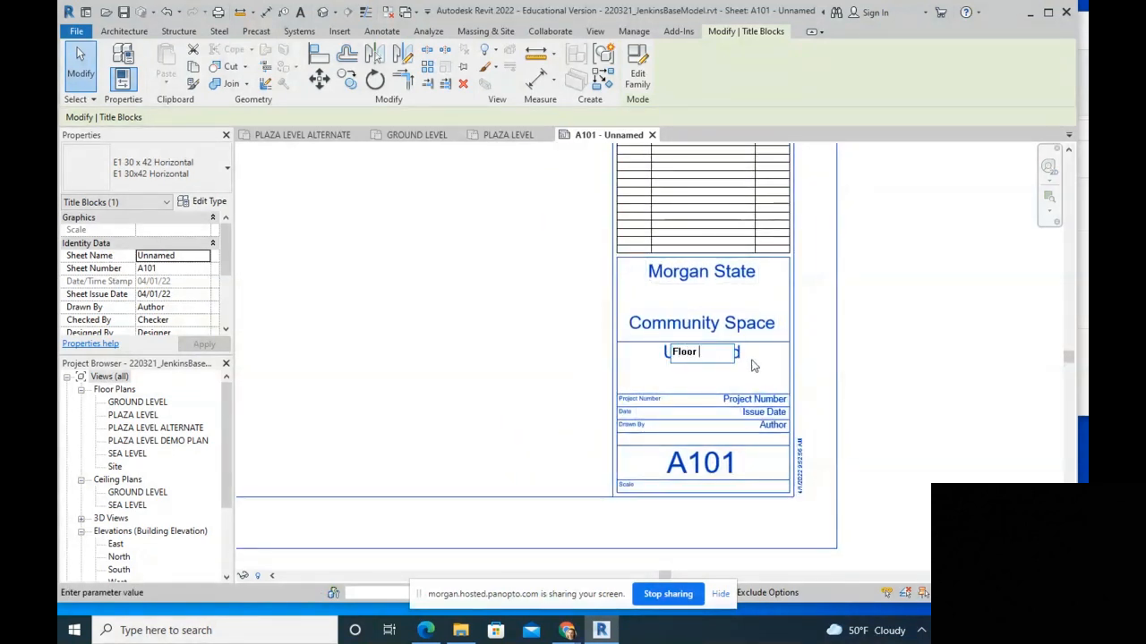
left_click(840, 350)
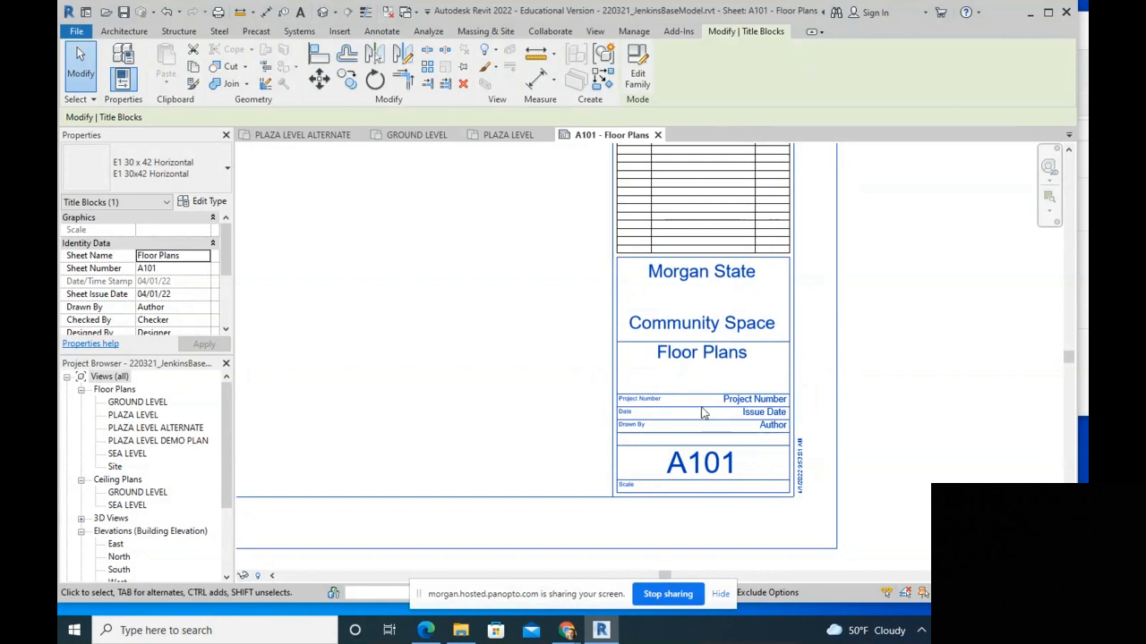
scroll(690, 465, "up", 1)
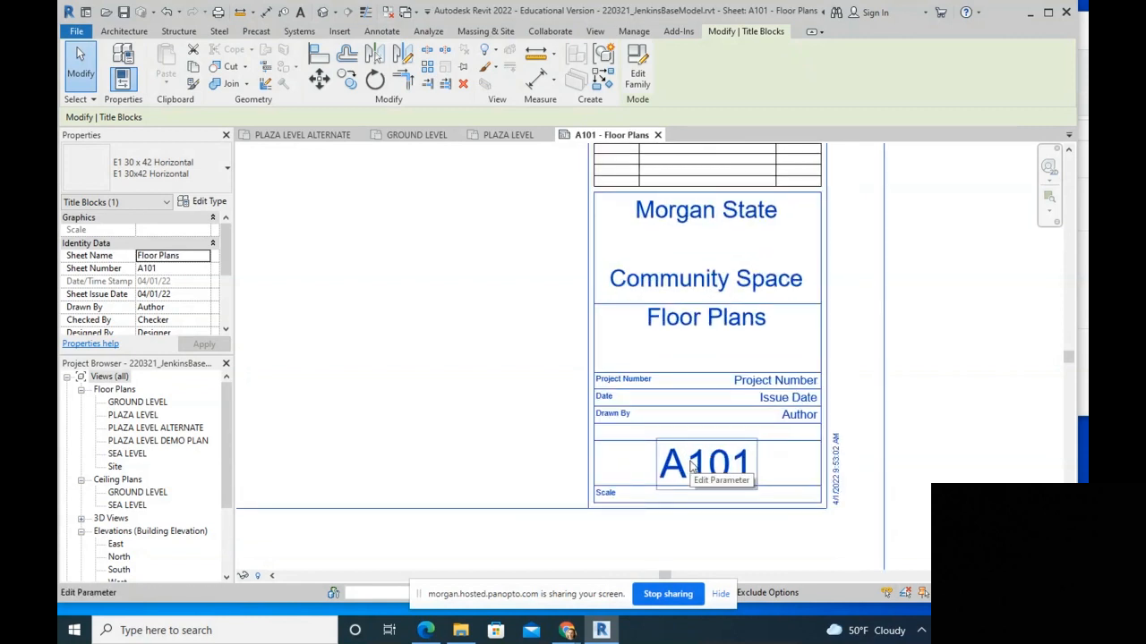
scroll(690, 465, "down", 3)
middle_click_drag(596, 305, 660, 394)
scroll(877, 438, "up", 2)
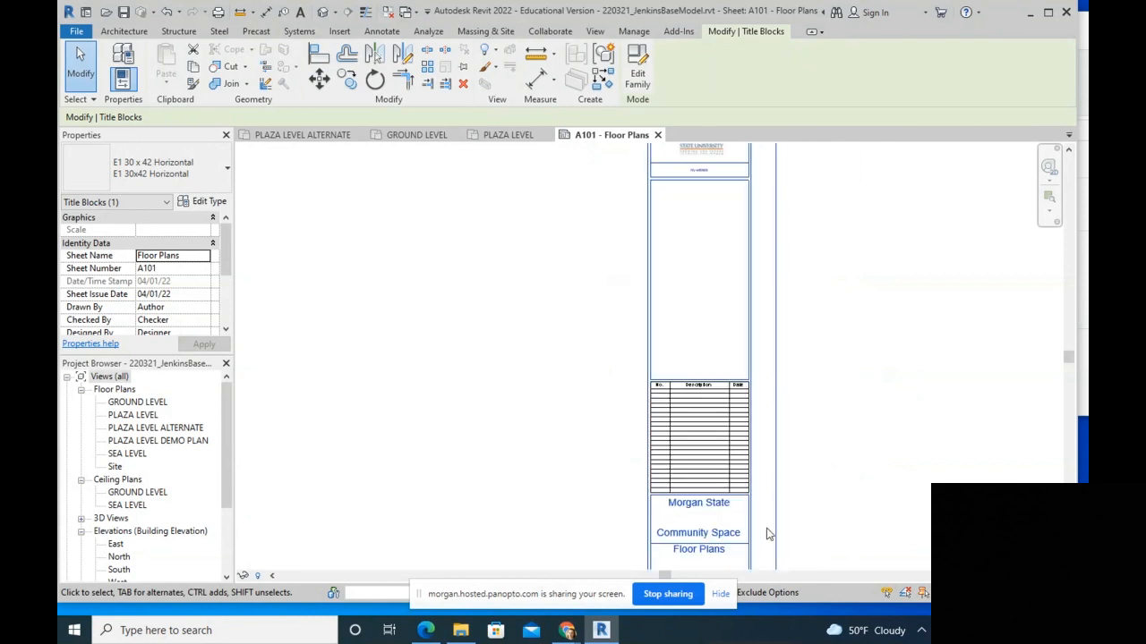
left_click(604, 56)
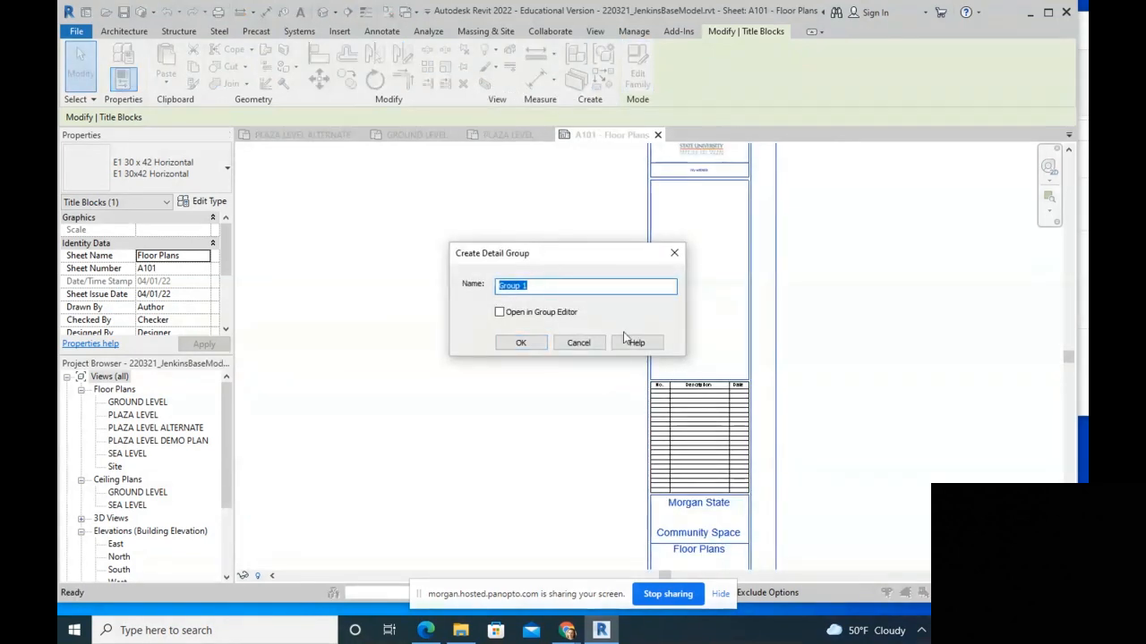
left_click(578, 343)
Step: Create a new sheet using the E1 30 x 42 Horizontal title block
left_click(595, 31)
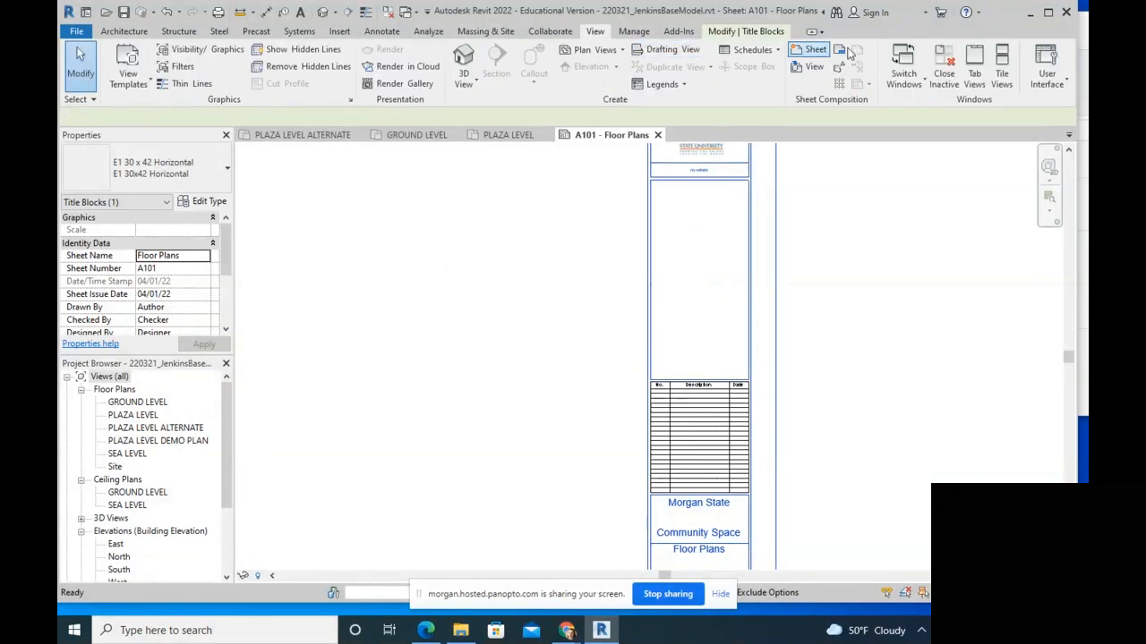
left_click(808, 50)
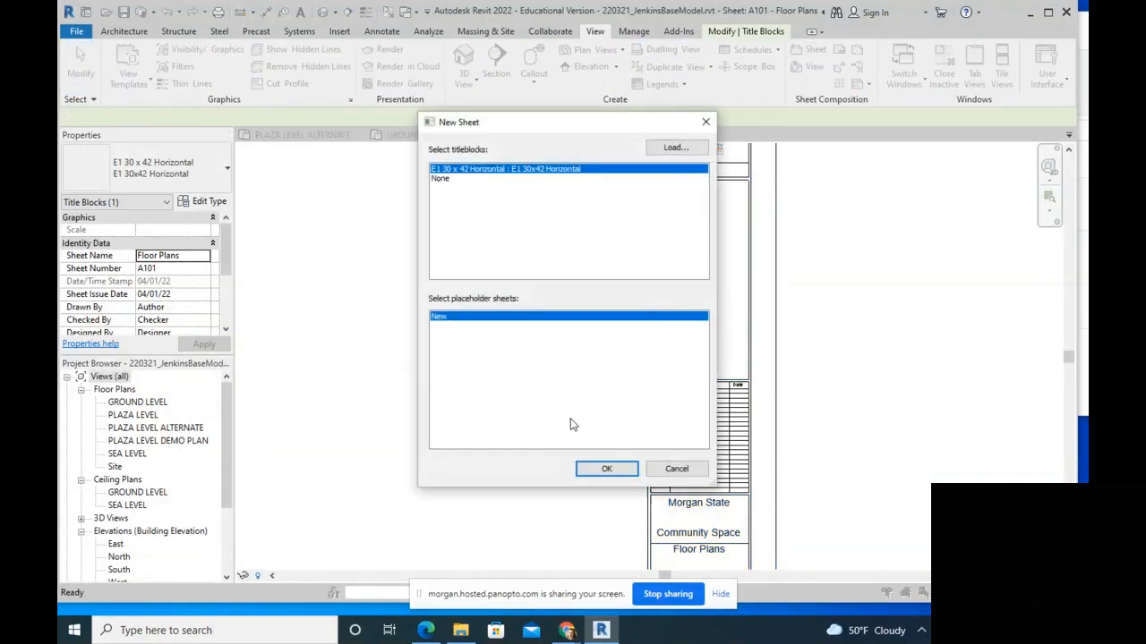
left_click(606, 468)
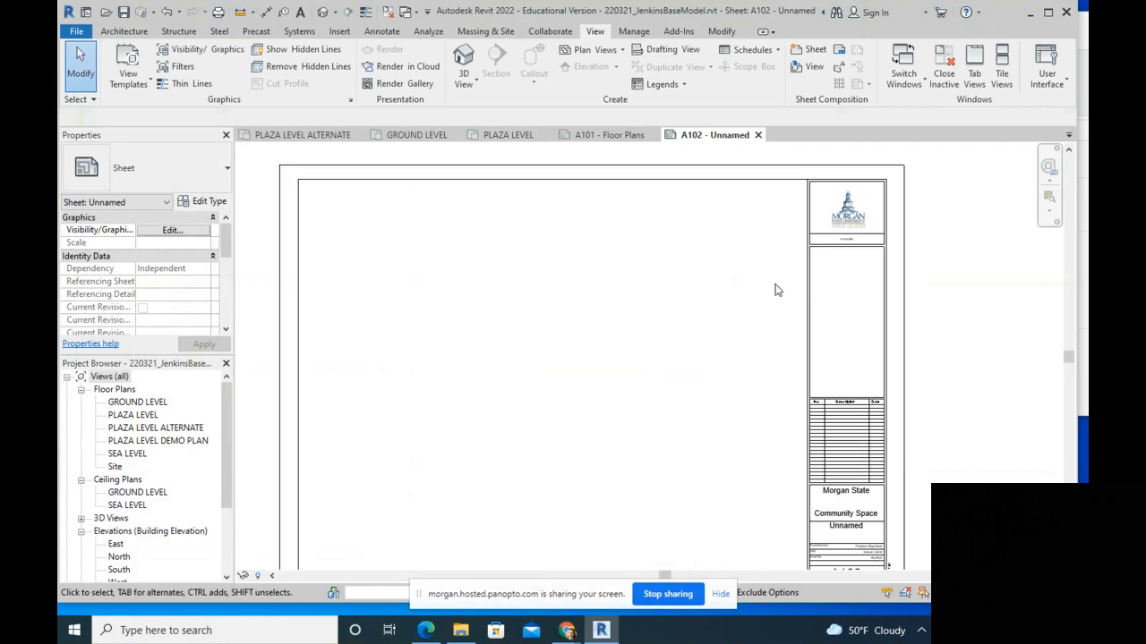
Step: Name the new sheet A102 RCPS in its title block
scroll(788, 358, "up", 3)
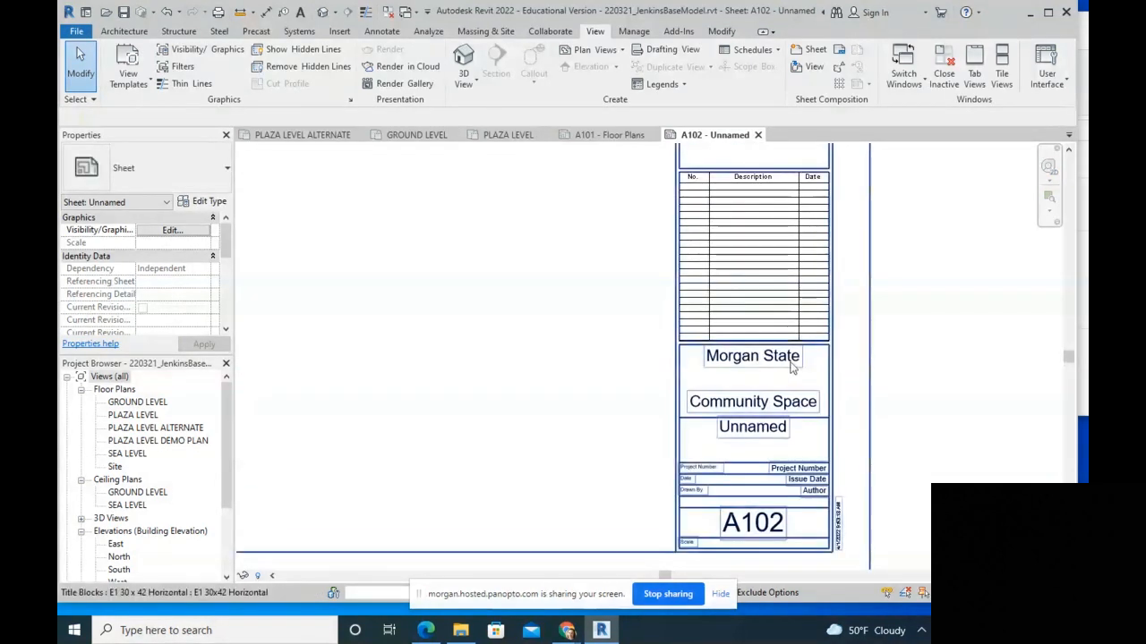
scroll(775, 437, "up", 2)
double_click(759, 424)
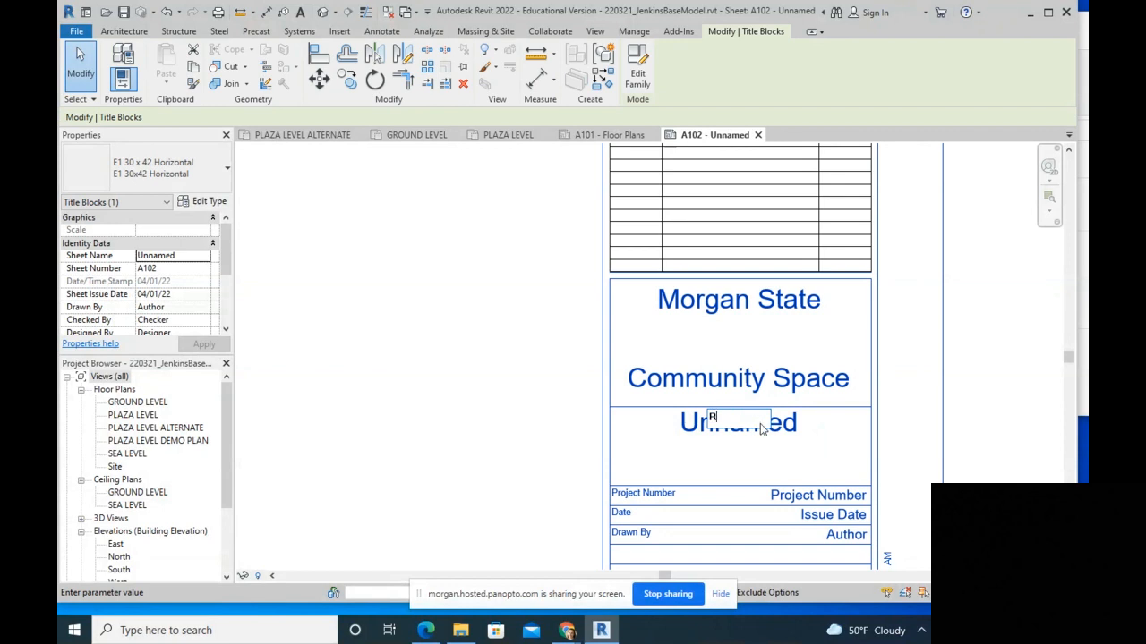
left_click(746, 351)
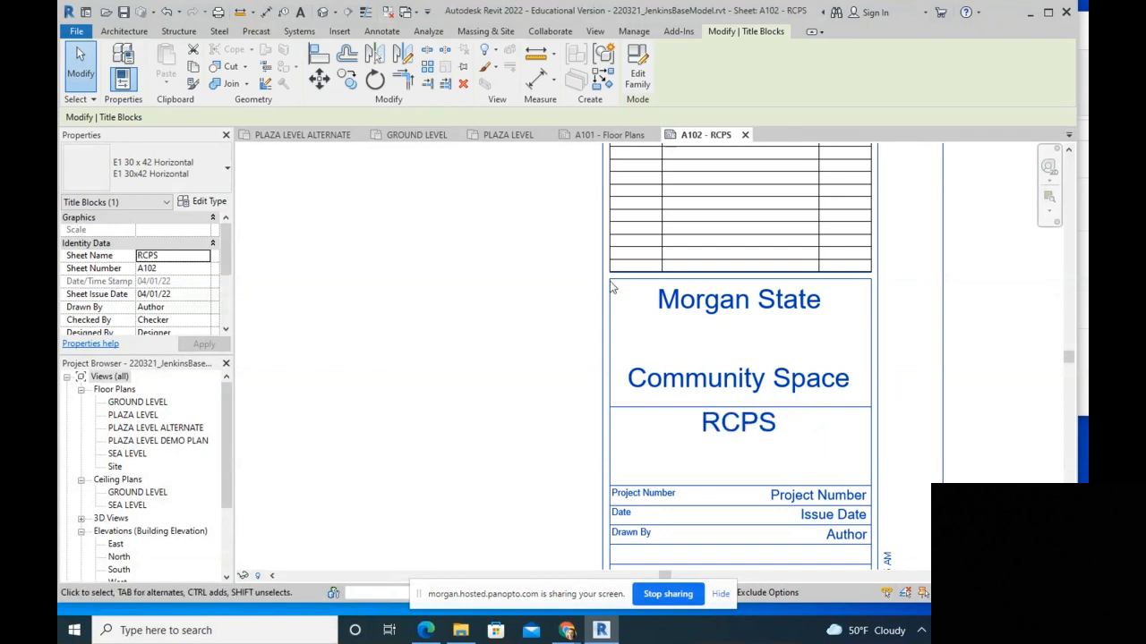
scroll(608, 282, "down", 2)
scroll(515, 211, "down", 1)
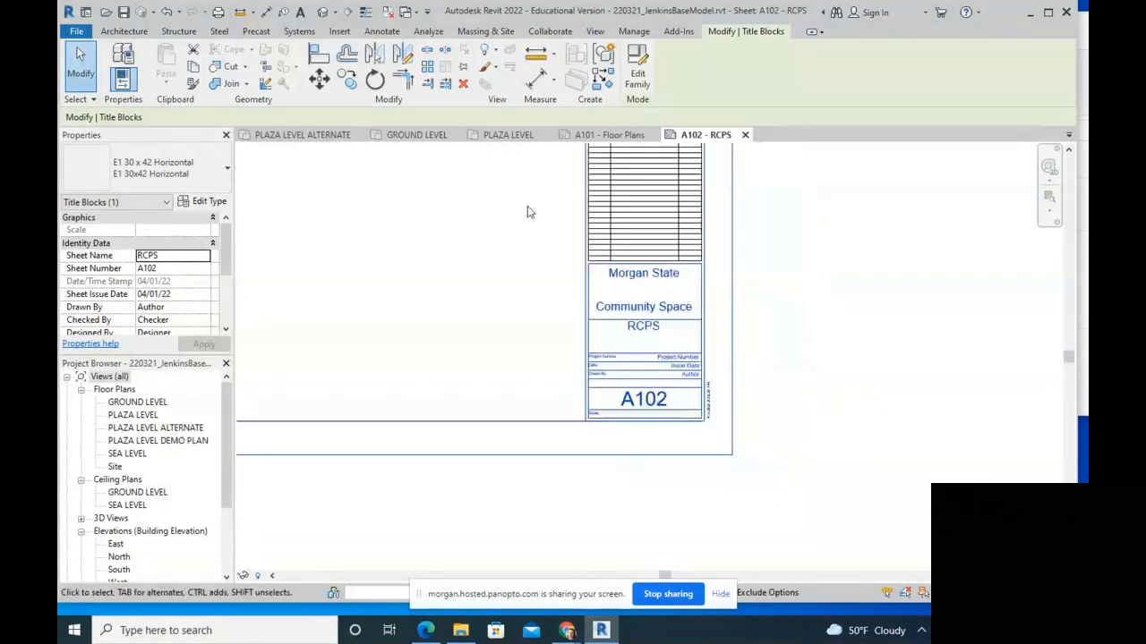
Step: Return to sheet A101 and place the PLAZA LEVEL floor plan on it
left_click(608, 134)
scroll(522, 235, "down", 1)
scroll(671, 257, "down", 1)
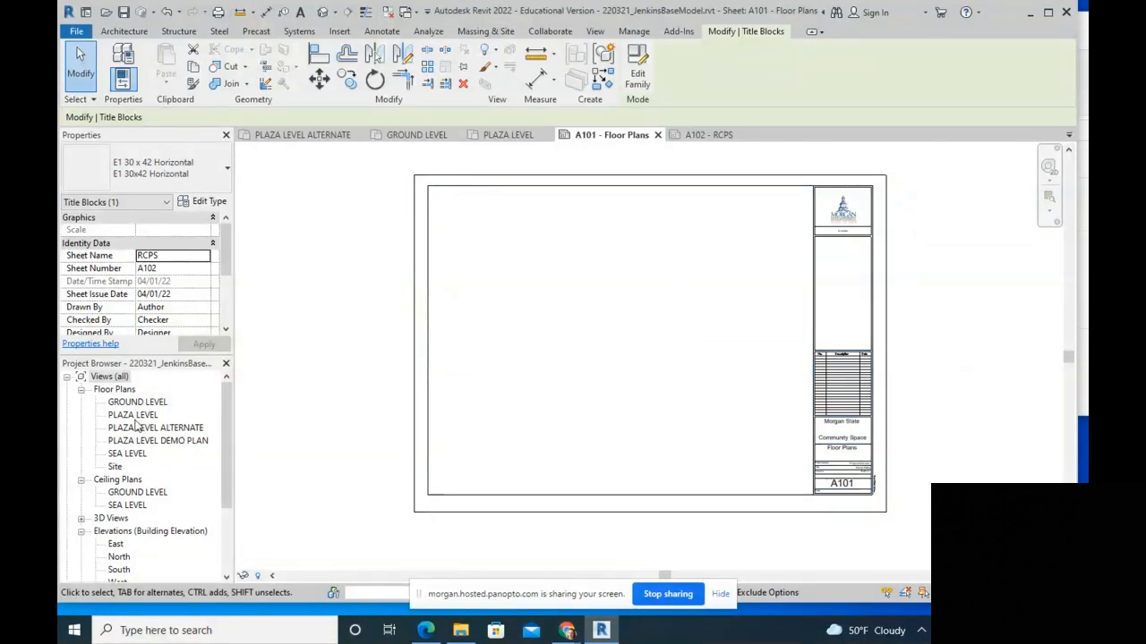
left_click(133, 415)
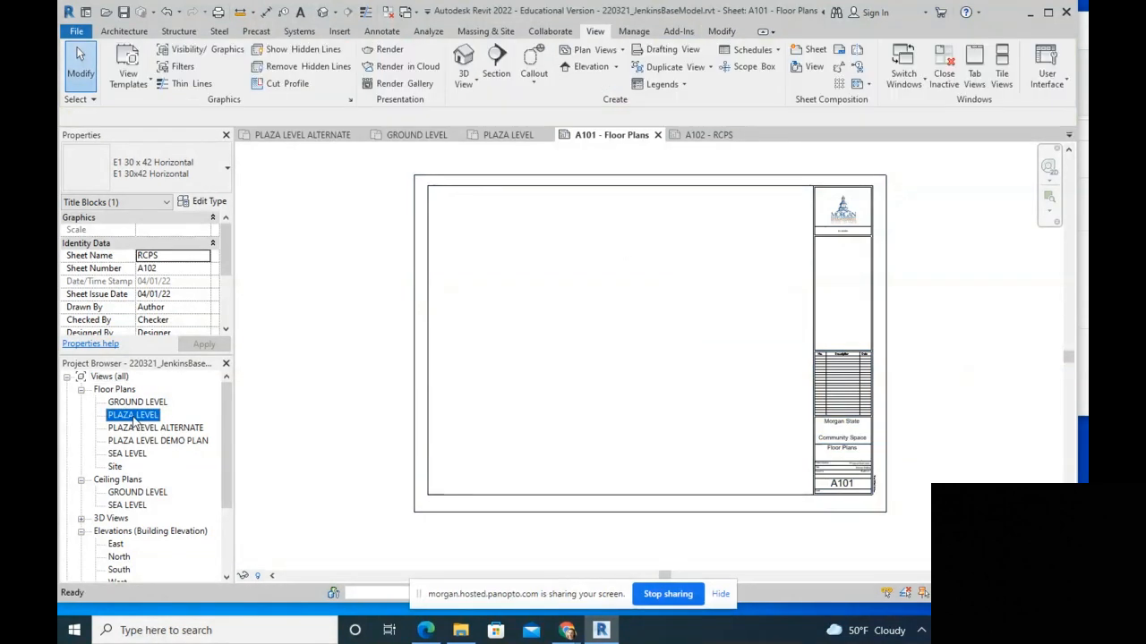
left_click_drag(597, 313, 580, 304)
left_click(580, 304)
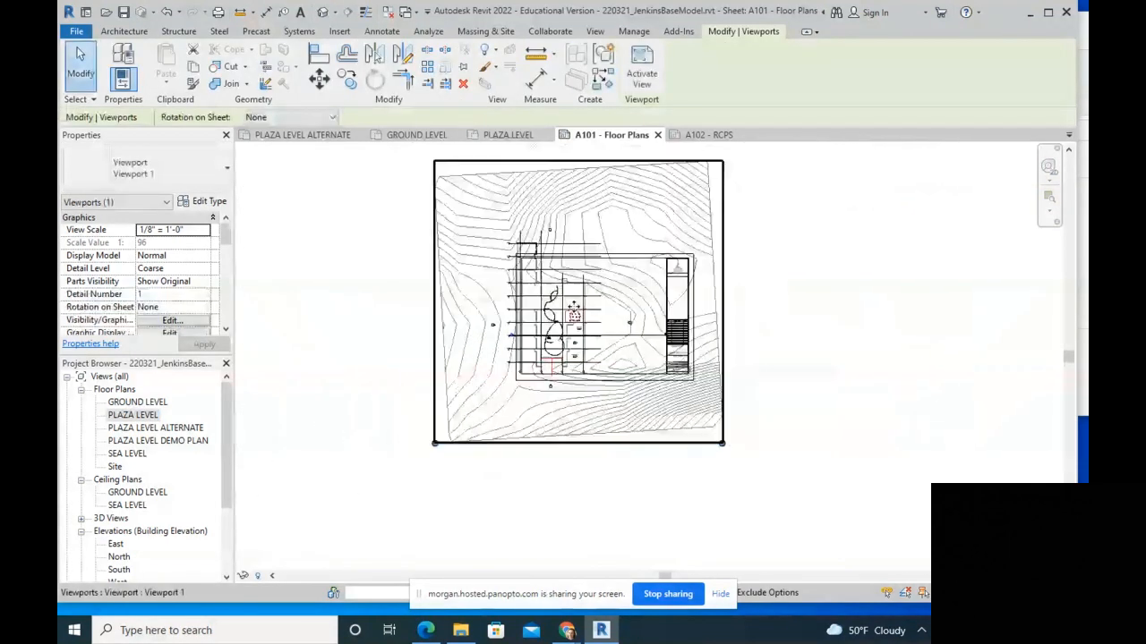
Step: Move the PLAZA LEVEL viewport so the building plan sits further inside the sheet border
scroll(573, 308, "up", 3)
left_click_drag(562, 278, 592, 268)
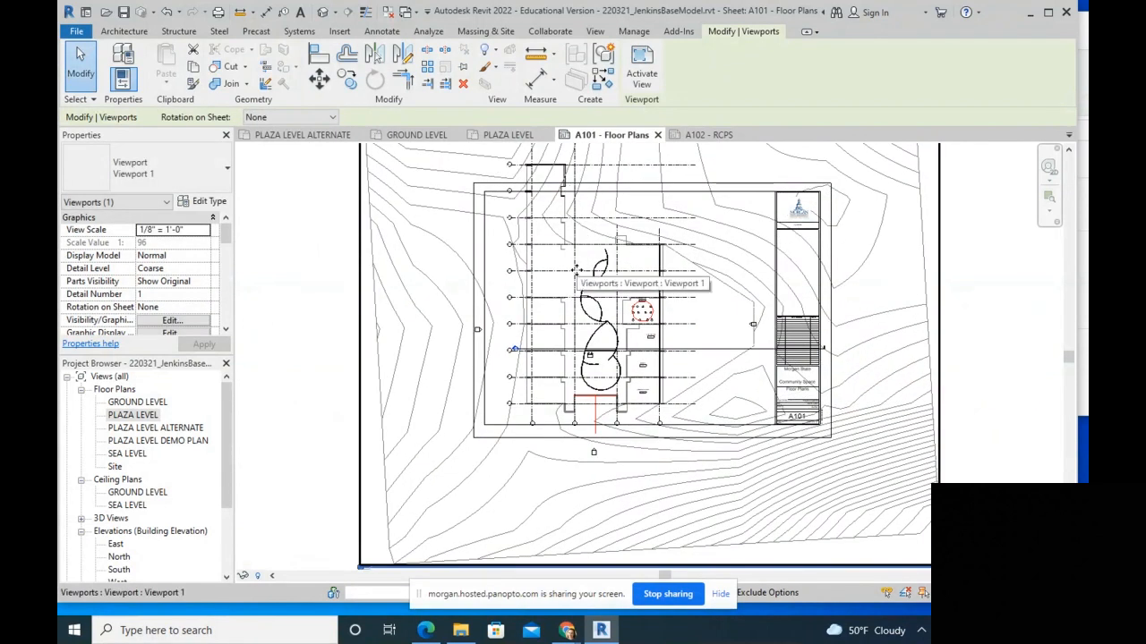
scroll(576, 270, "down", 4)
Step: Rotate the PLAZA LEVEL viewport 90° Clockwise on the sheet
scroll(558, 221, "up", 4)
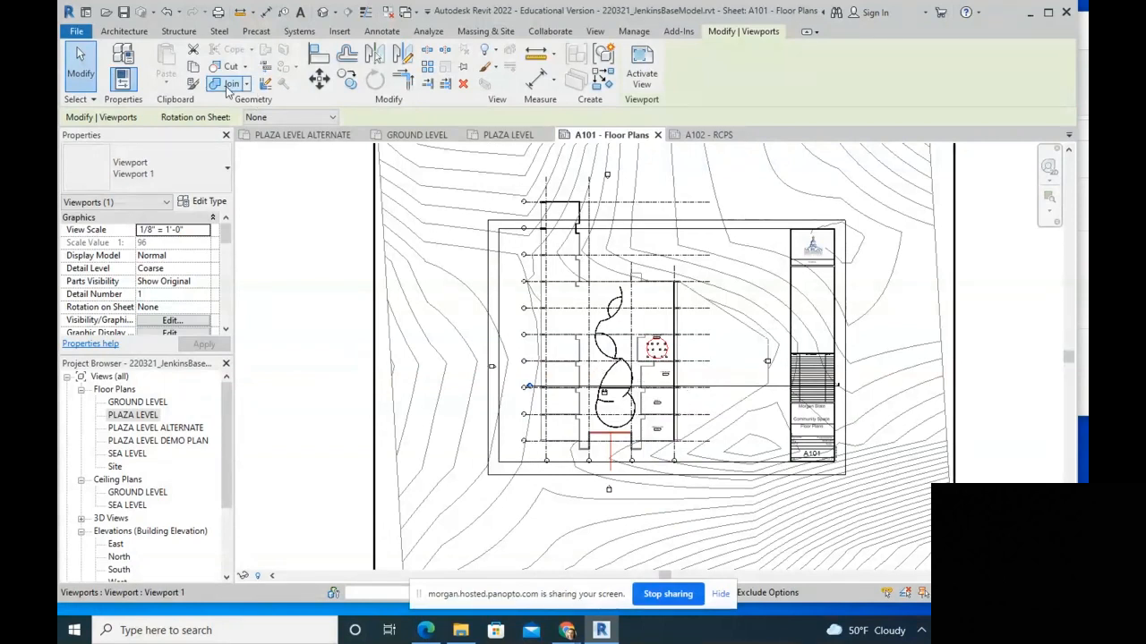
left_click(290, 119)
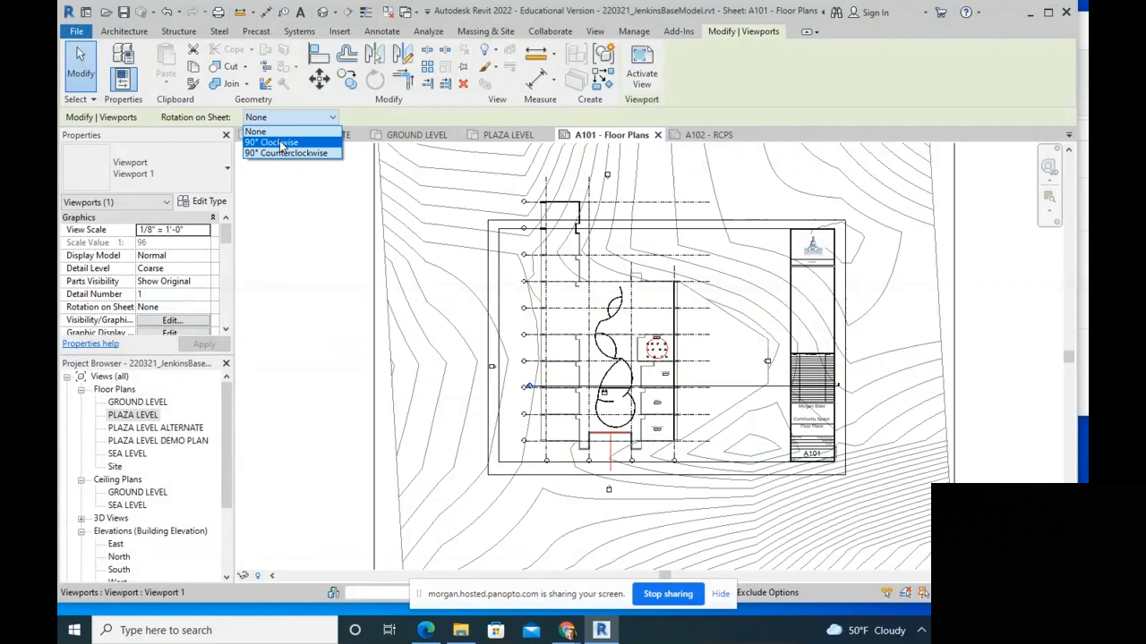
left_click(281, 144)
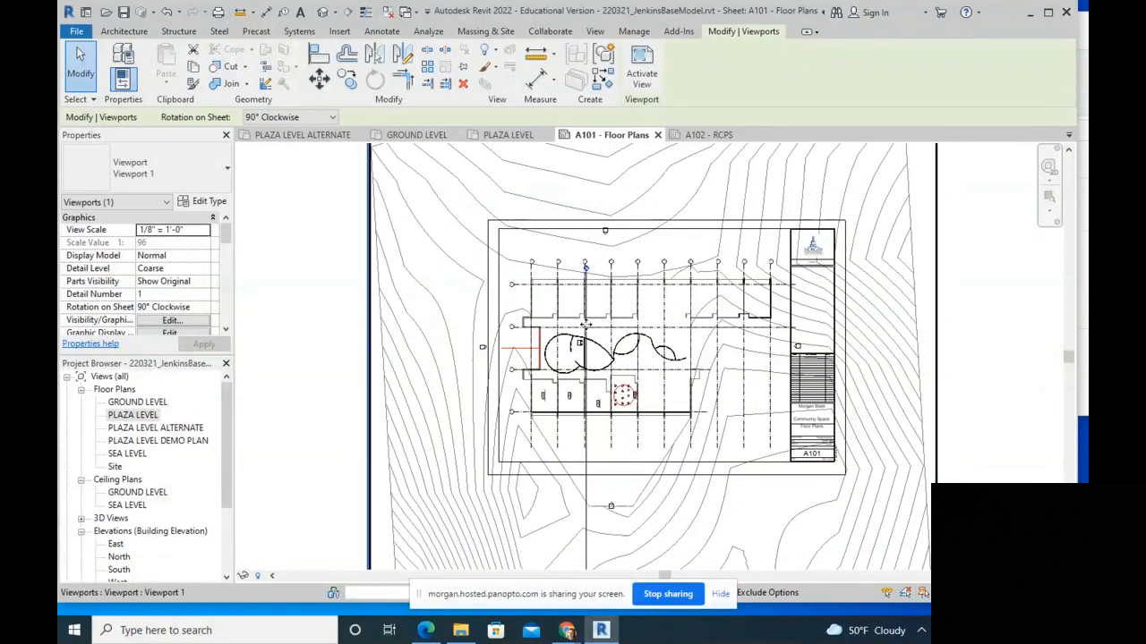
Step: Activate the PLAZA LEVEL viewport on sheet A101 for editing and examine the plan's extent against the title block
scroll(574, 317, "down", 4)
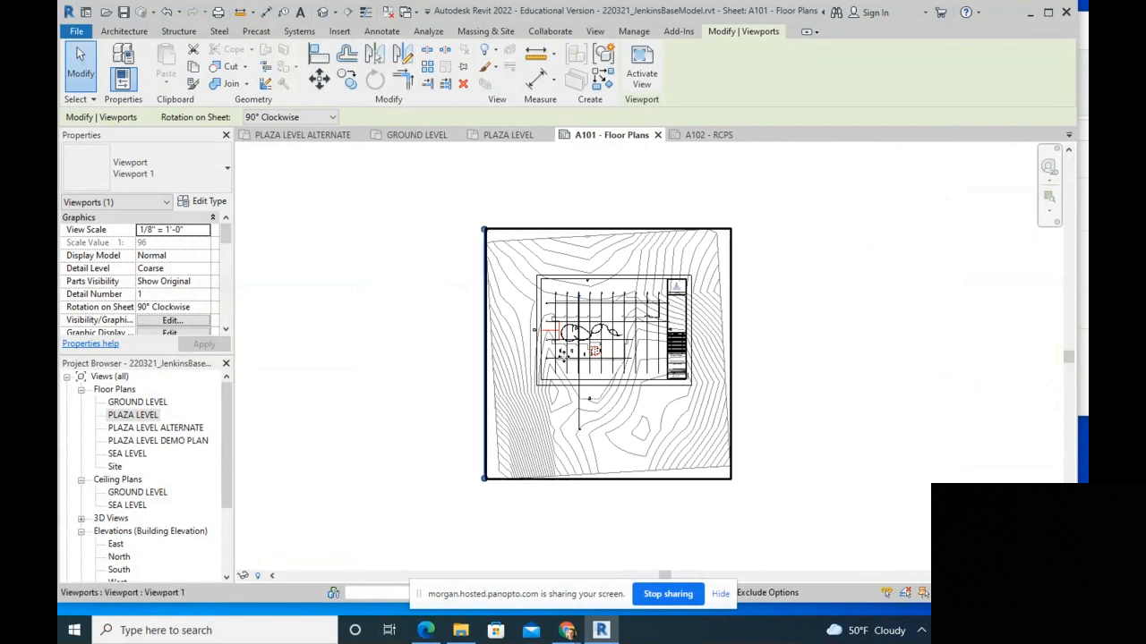
scroll(548, 391, "up", 2)
double_click(548, 391)
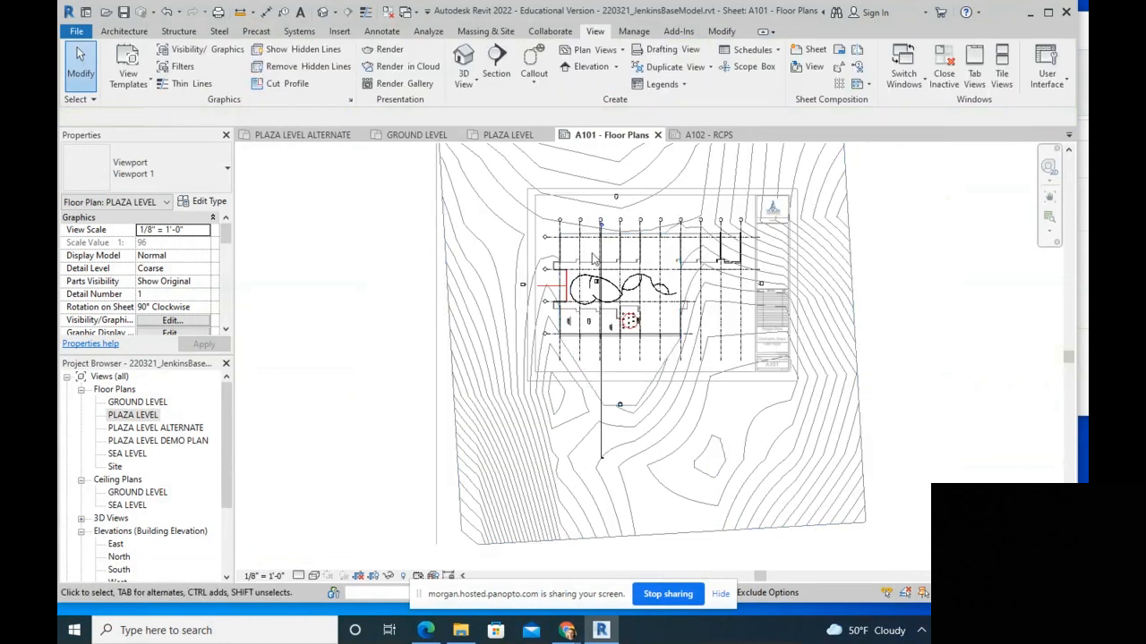
scroll(566, 334, "down", 3)
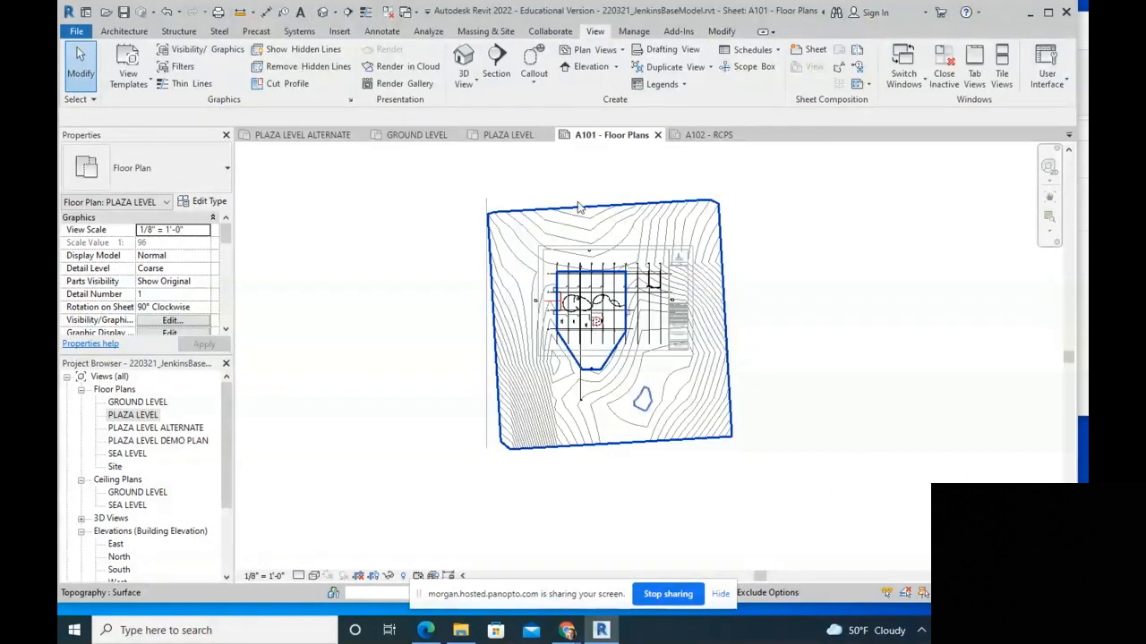
scroll(598, 296, "up", 5)
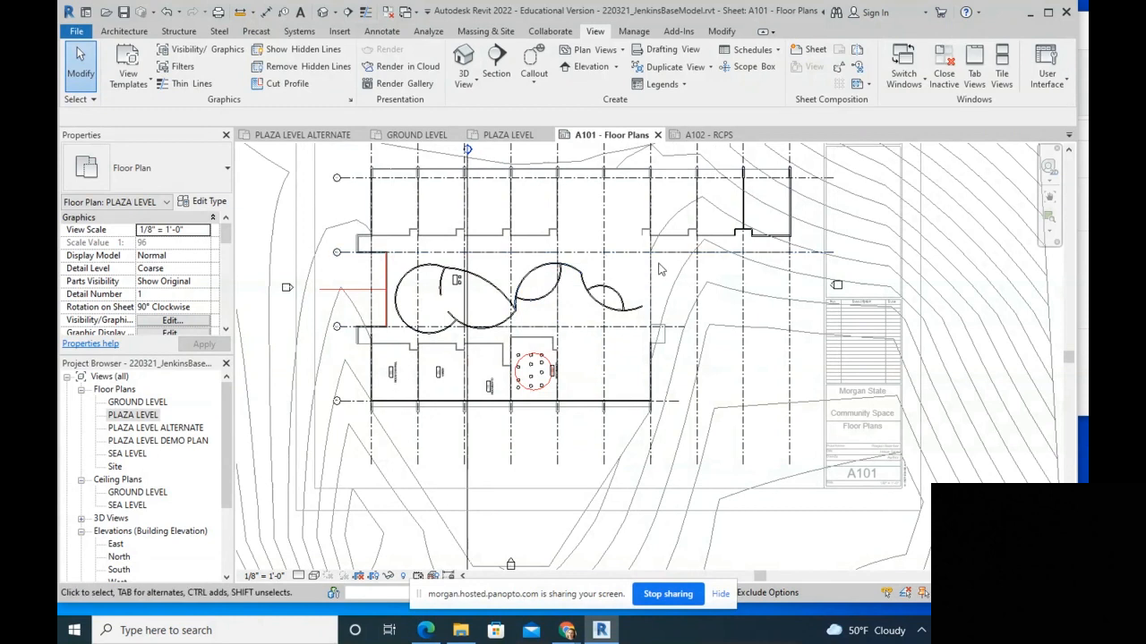
Step: Check the sheet with the PLAZA LEVEL view deactivated, then reactivate the viewport and show its crop region
scroll(576, 329, "down", 1)
scroll(575, 331, "down", 5)
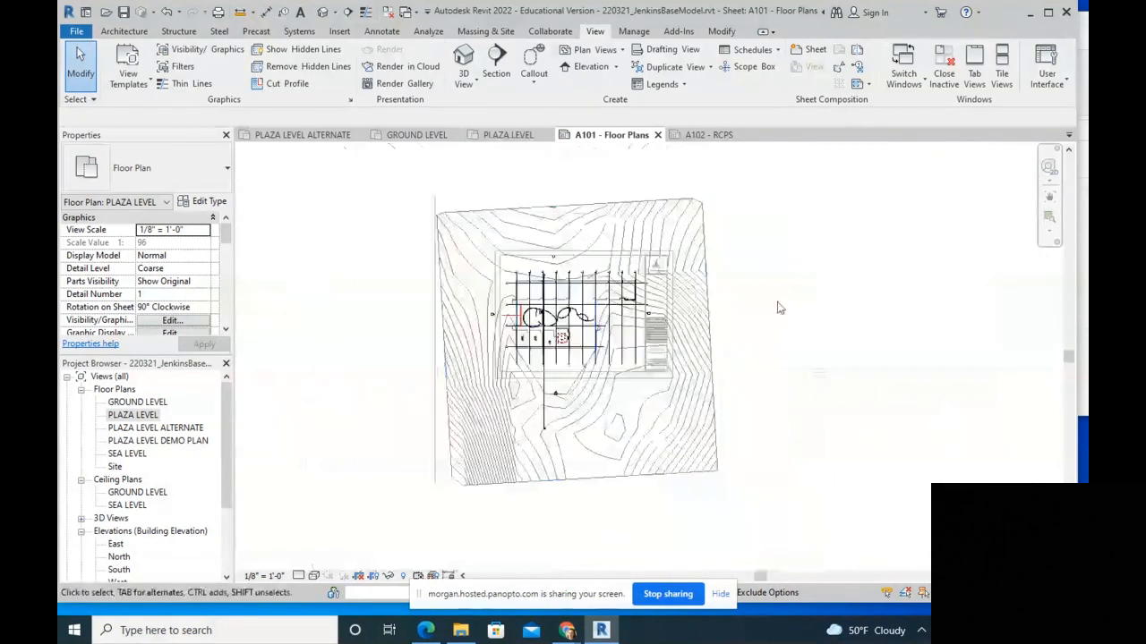
double_click(793, 306)
scroll(663, 261, "up", 2)
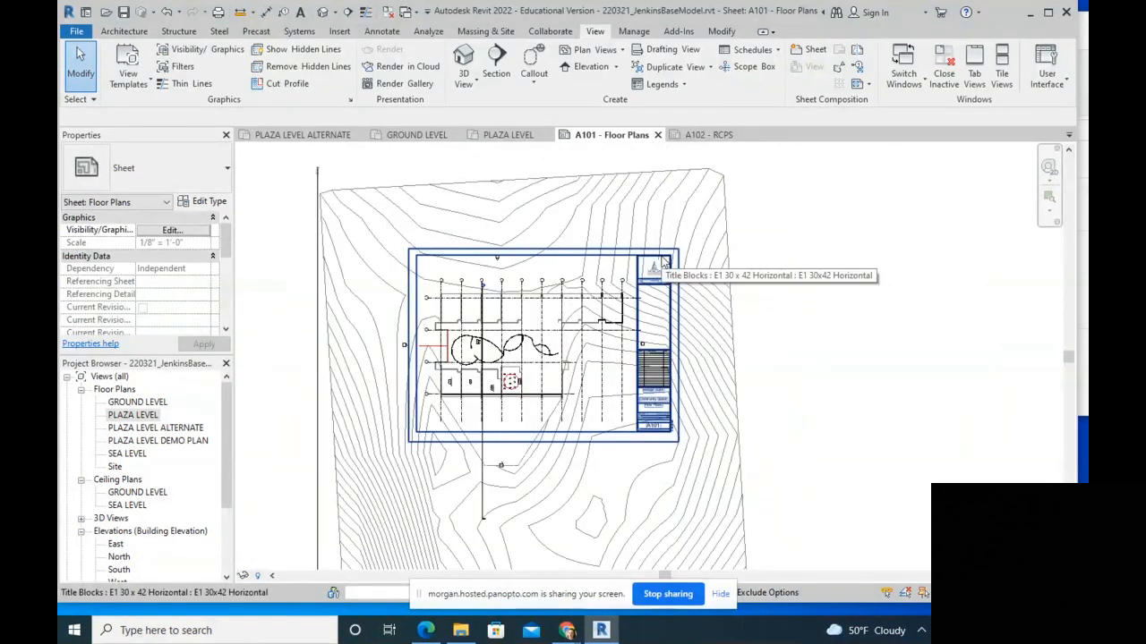
scroll(659, 260, "down", 2)
double_click(540, 215)
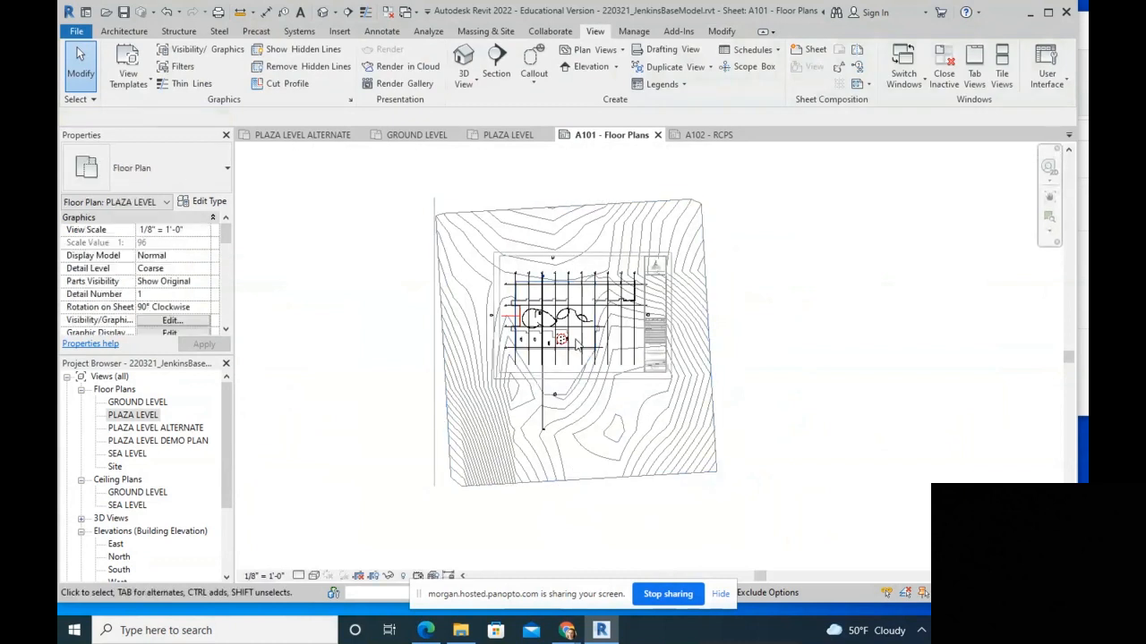
left_click(373, 575)
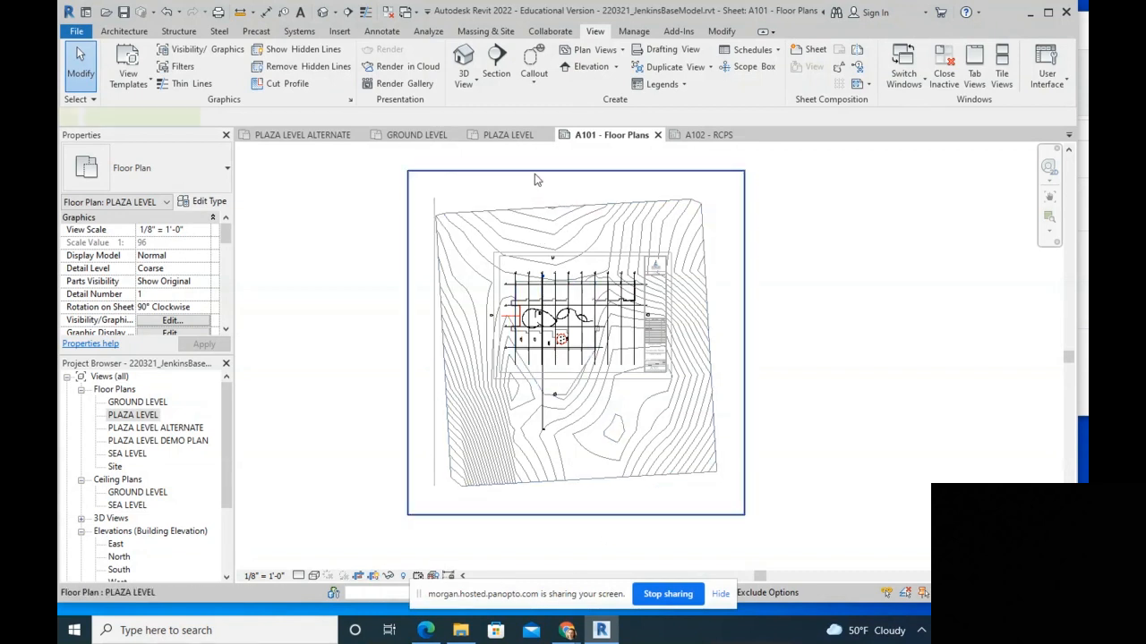
Step: Pull in all four sides of the PLAZA LEVEL crop region so the site contours are trimmed close to the building and grids
left_click(609, 169)
left_click_drag(576, 170, 576, 263)
left_click_drag(407, 389, 502, 381)
left_click_drag(744, 388, 640, 387)
left_click_drag(570, 515, 581, 333)
scroll(572, 339, "up", 4)
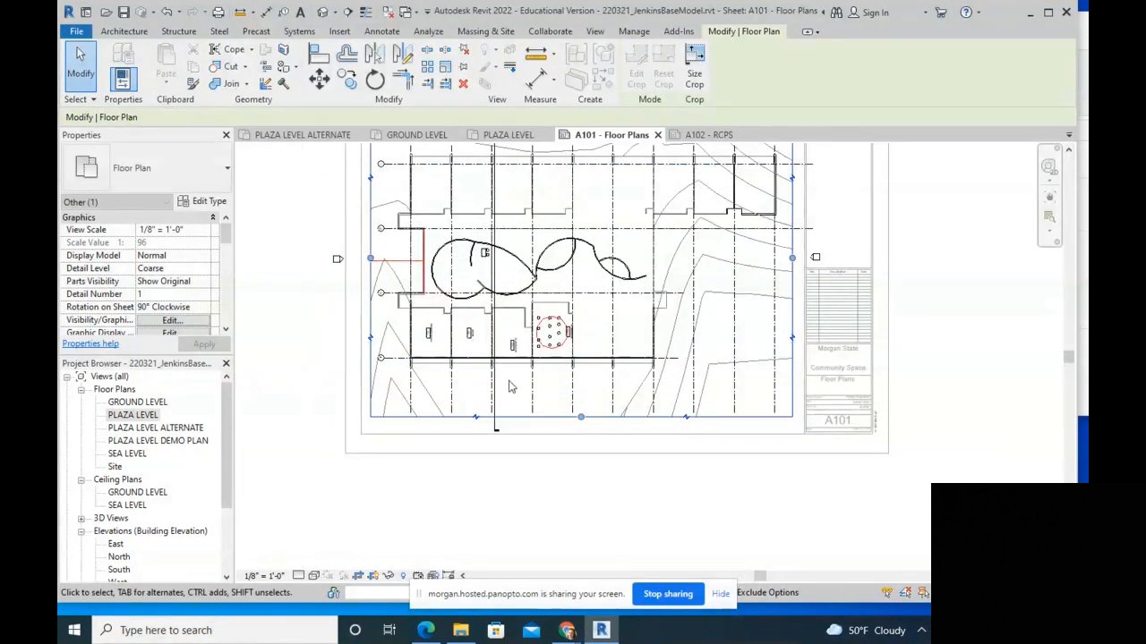
scroll(492, 398, "down", 3)
scroll(529, 264, "up", 3)
scroll(541, 263, "up", 1)
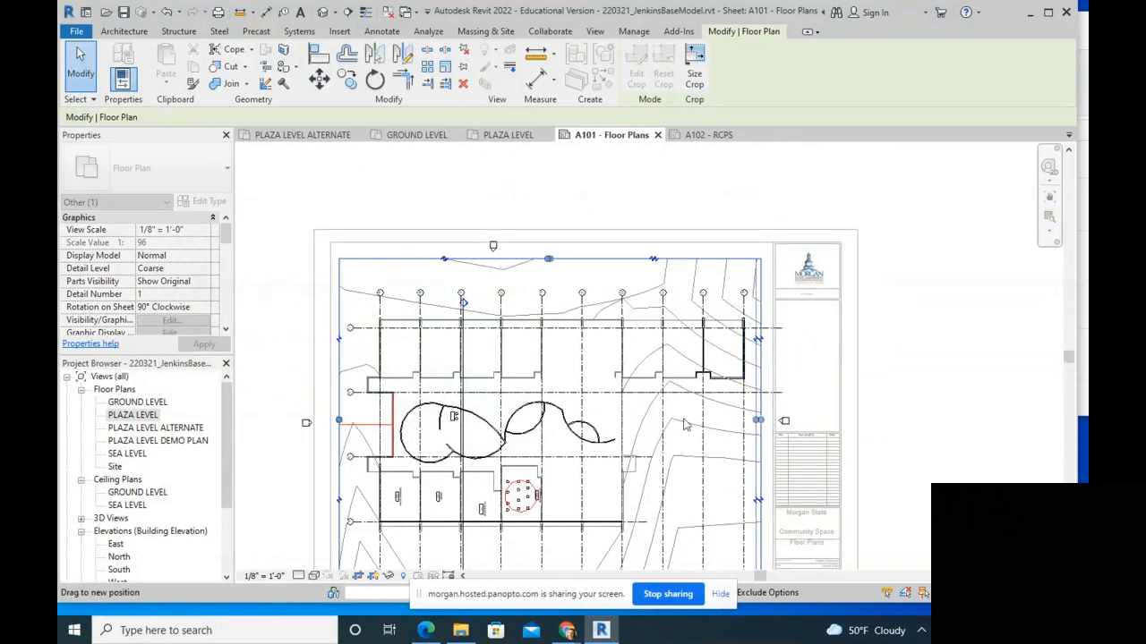
Step: Hide the PLAZA LEVEL crop region and deactivate the view to return to sheet A101
scroll(636, 394, "down", 2)
key("Escape")
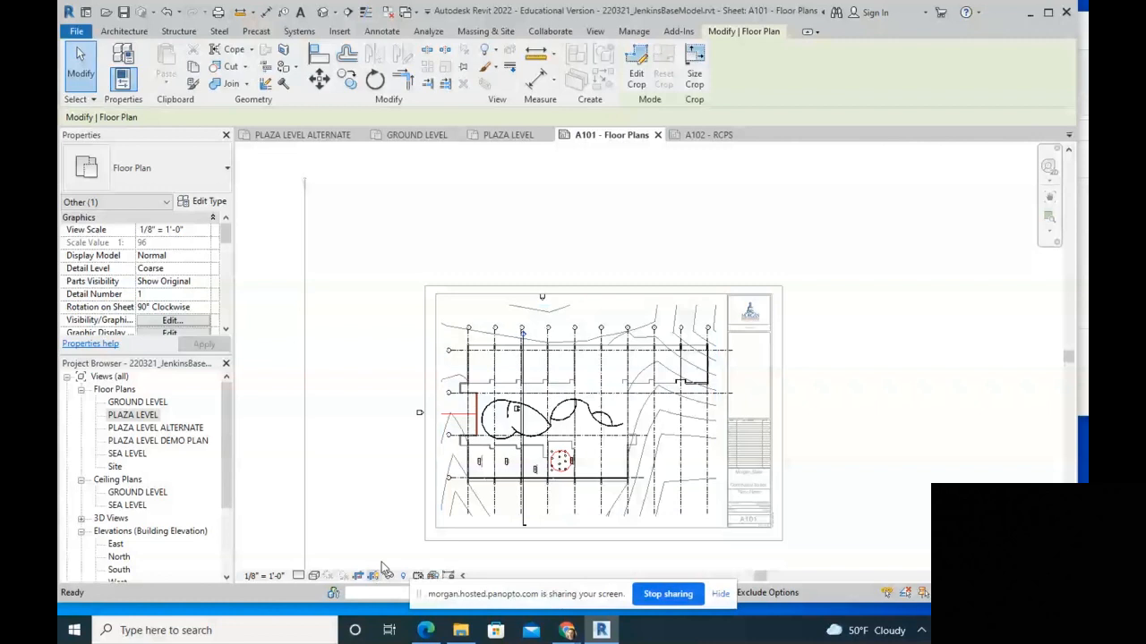
right_click(822, 215)
left_click(876, 279)
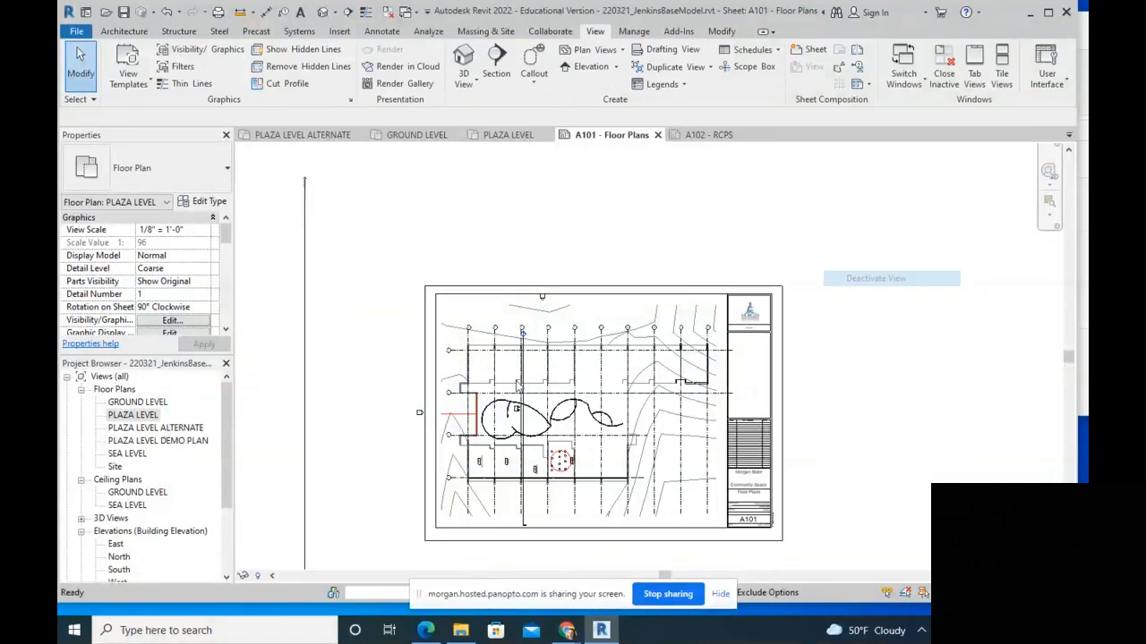
scroll(565, 380, "up", 2)
scroll(565, 379, "down", 2)
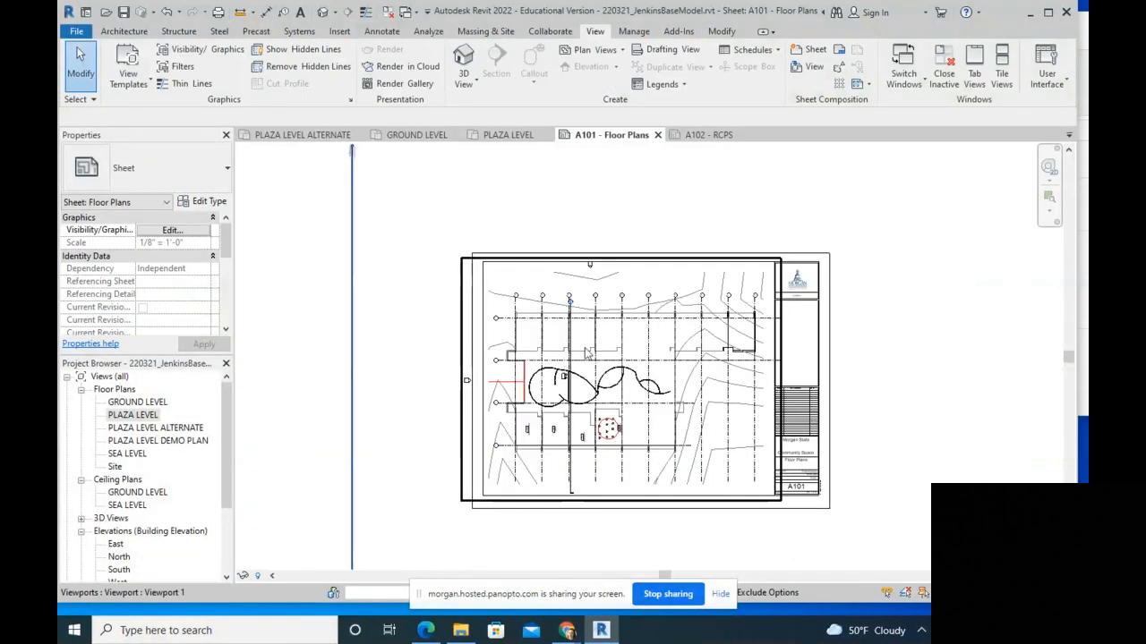
Step: Set the view scale of the PLAZA LEVEL viewport to 1/16" = 1'-0"
left_click(583, 317)
left_click(695, 191)
left_click(650, 332)
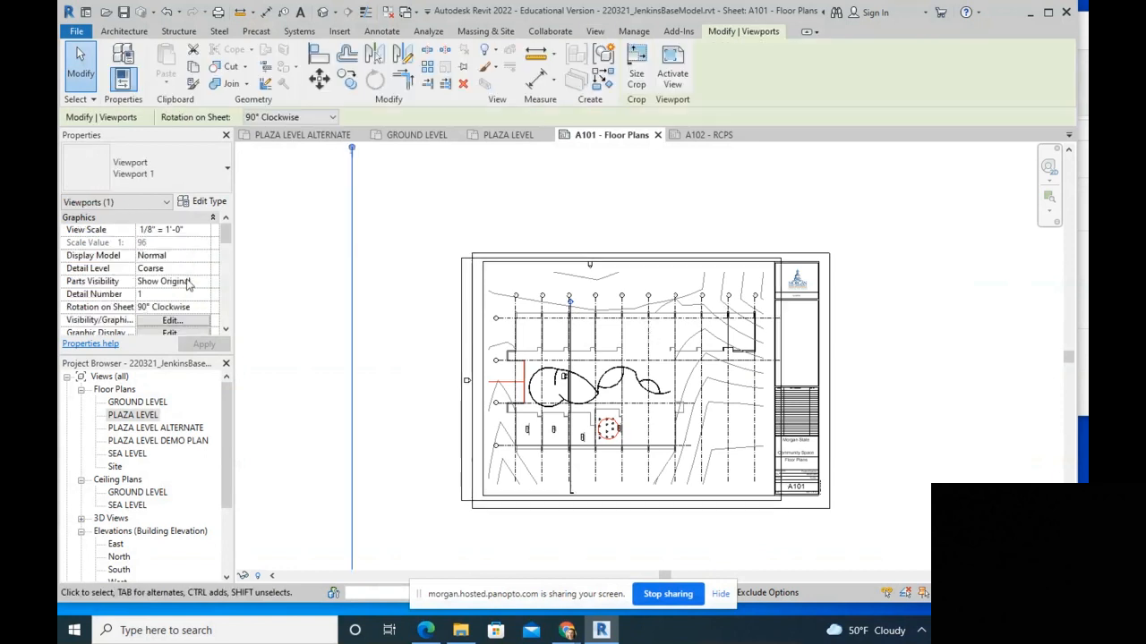
left_click(204, 234)
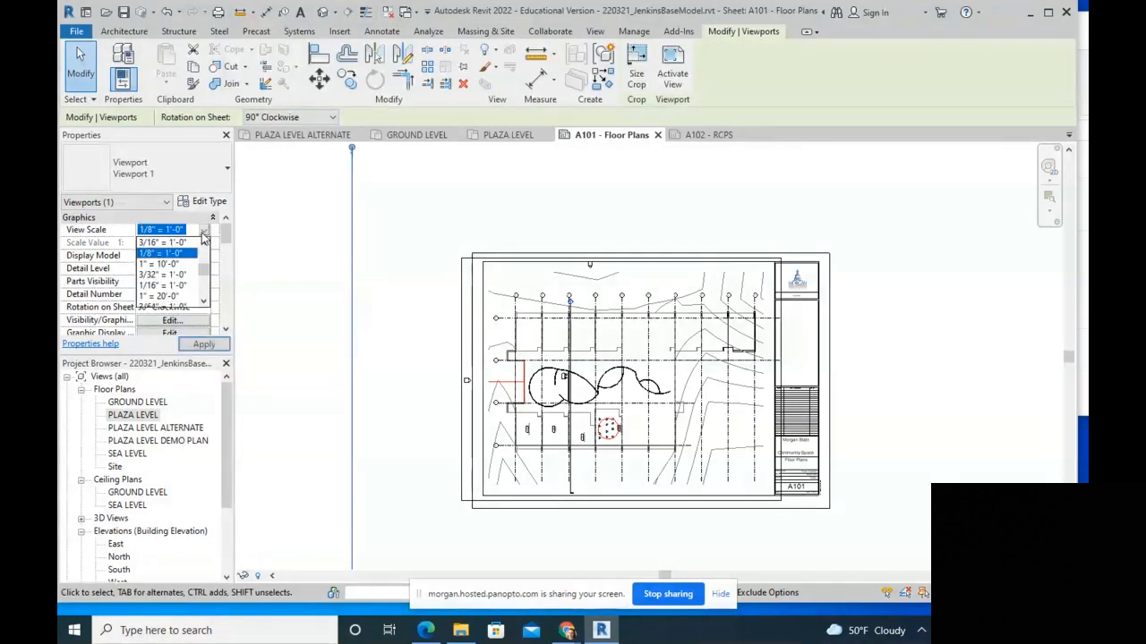
left_click(170, 284)
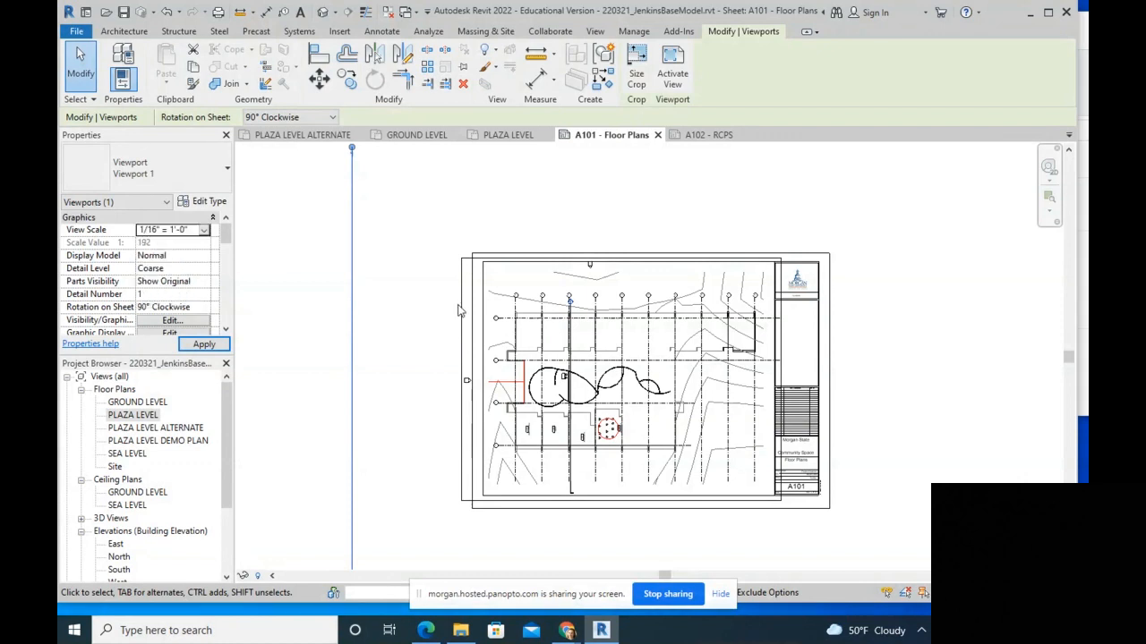
Step: Move the reduced PLAZA LEVEL viewport into the lower-left corner of the sheet border
left_click_drag(511, 453, 546, 397)
scroll(609, 394, "up", 3)
left_click(787, 395)
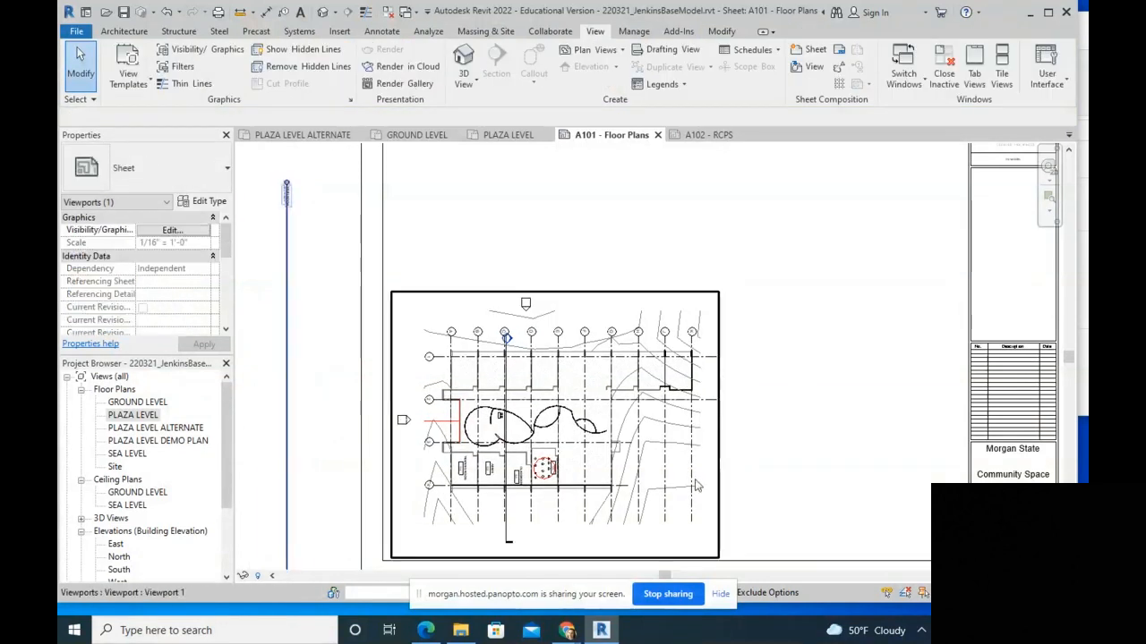
left_click(492, 356)
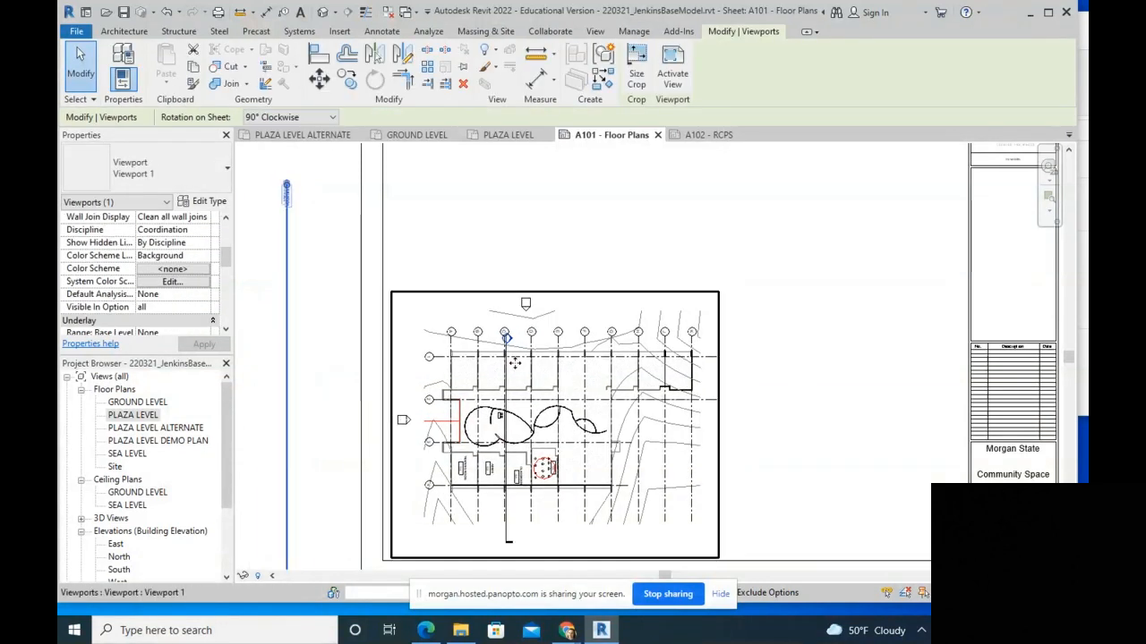
Step: Activate the PLAZA LEVEL viewport and set its view scale to 1/4" = 1'-0"
scroll(566, 451, "down", 3)
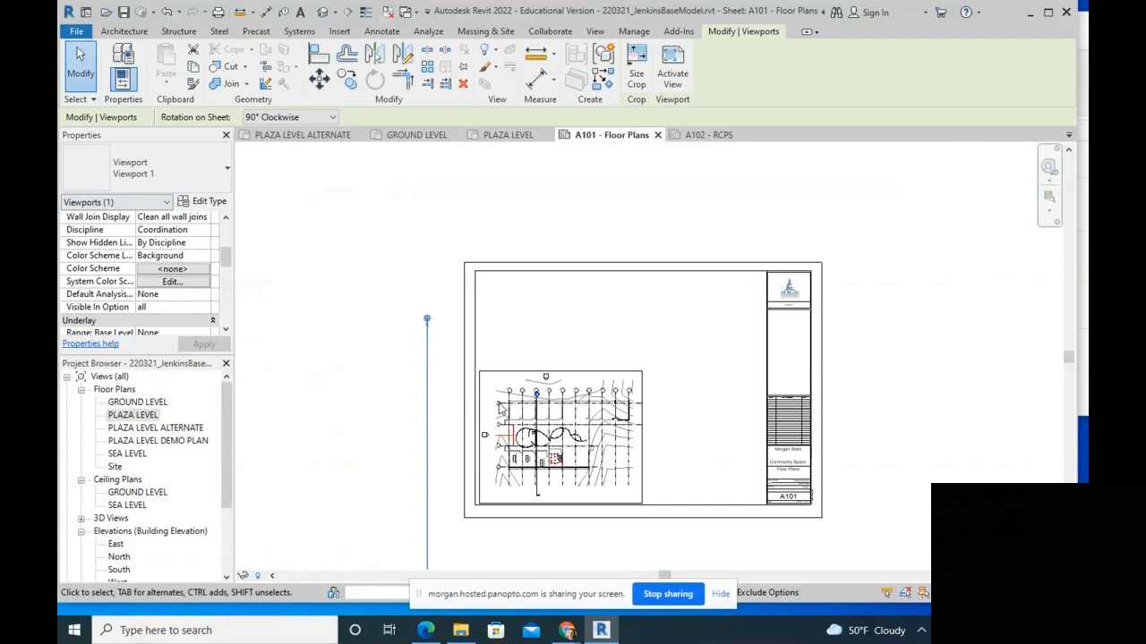
double_click(543, 397)
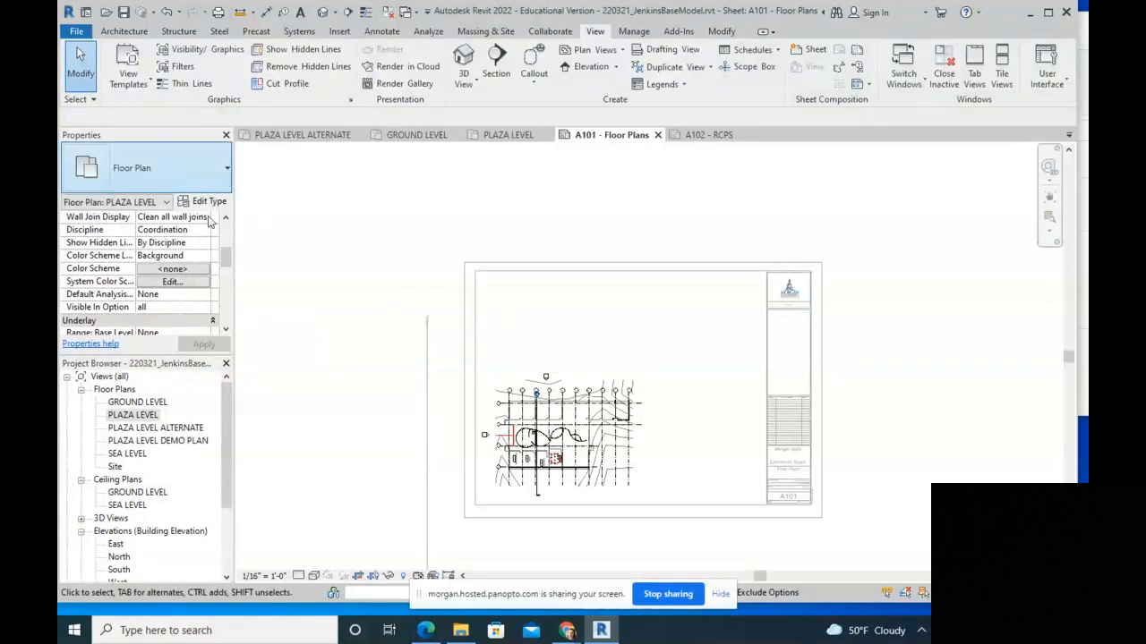
scroll(232, 225, "up", 5)
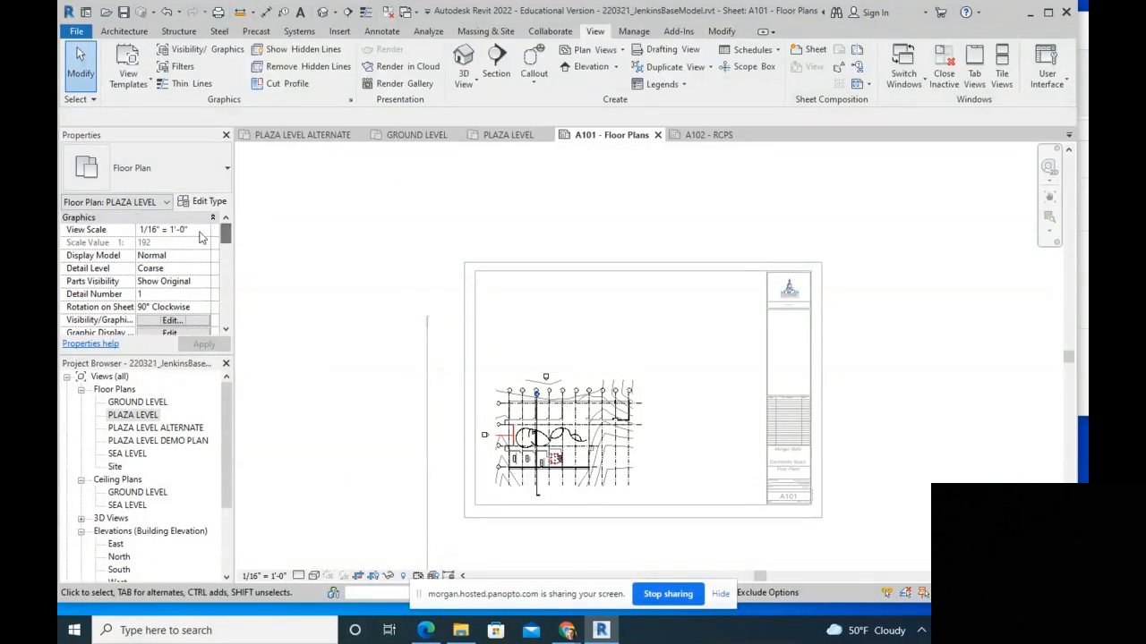
left_click(204, 230)
scroll(172, 279, "up", 1)
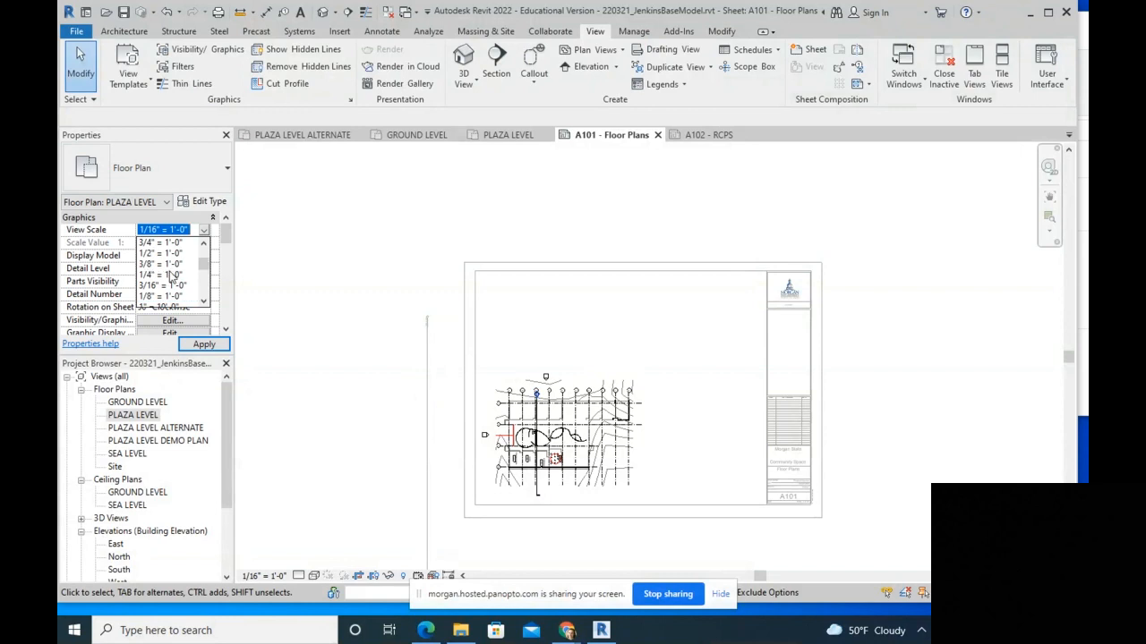
left_click(168, 275)
scroll(601, 327, "down", 4)
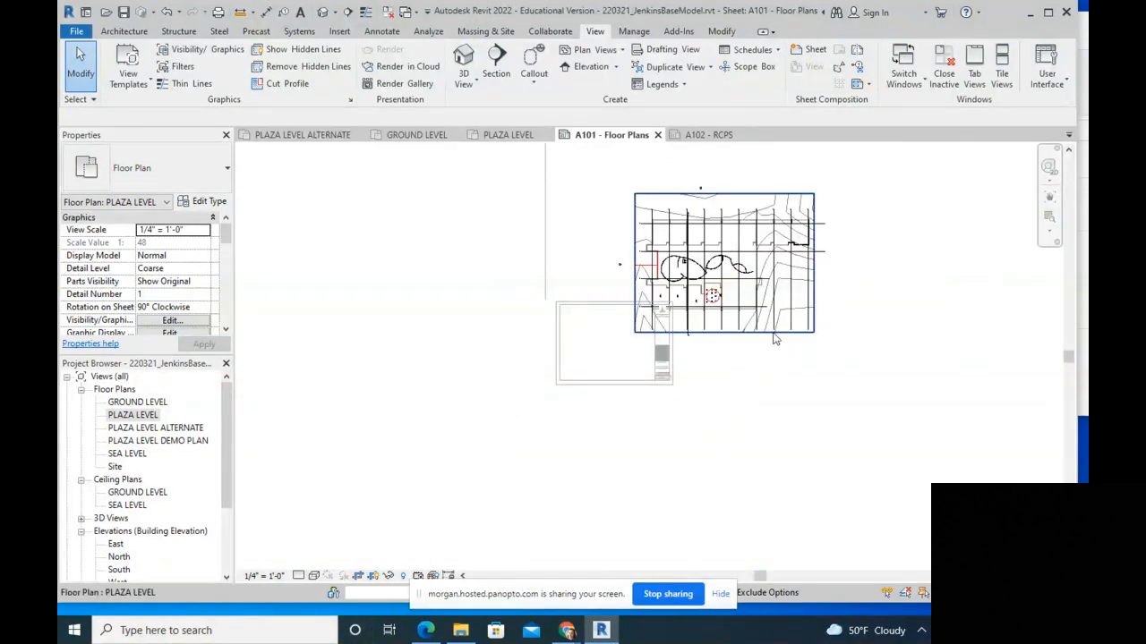
Step: Tighten the crop region around the large curved-wall area to make a partial plan and hide the crop boundary
left_click(747, 243)
scroll(736, 251, "up", 2)
left_click_drag(843, 291, 678, 282)
left_click_drag(604, 169, 604, 258)
left_click_drag(602, 413, 602, 344)
left_click_drag(563, 300, 564, 300)
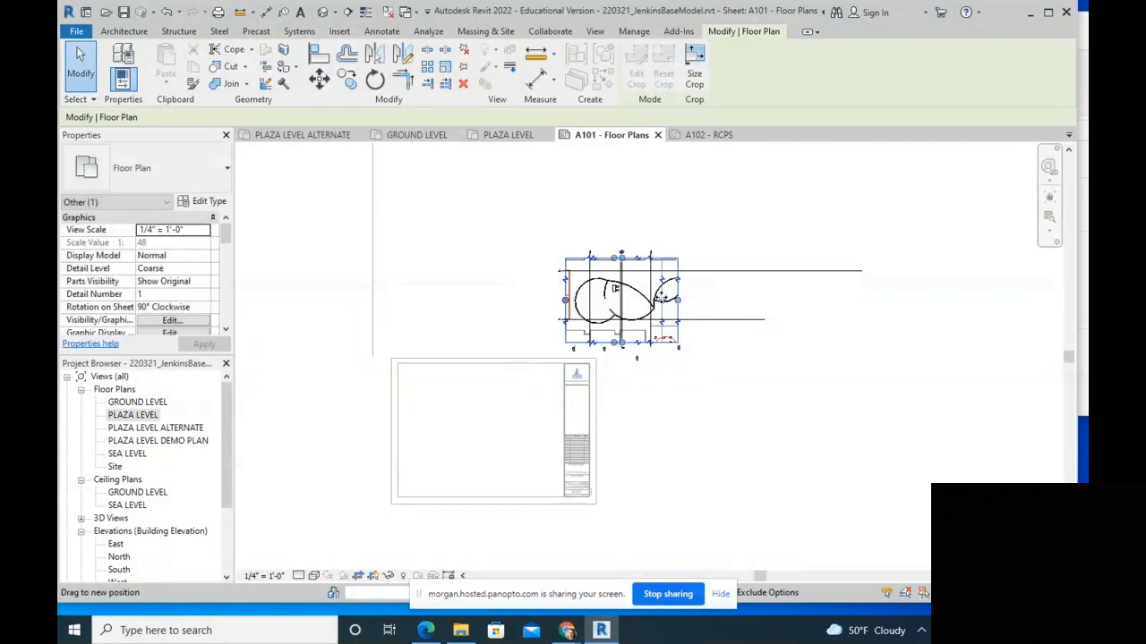
left_click(680, 313)
scroll(638, 283, "up", 1)
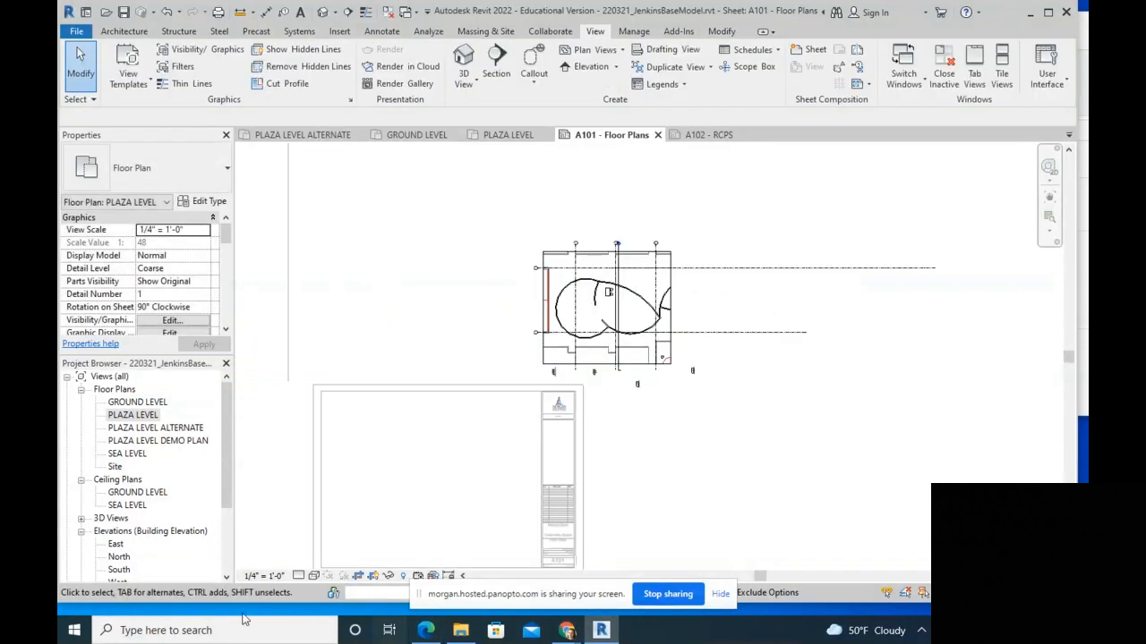
left_click(381, 574)
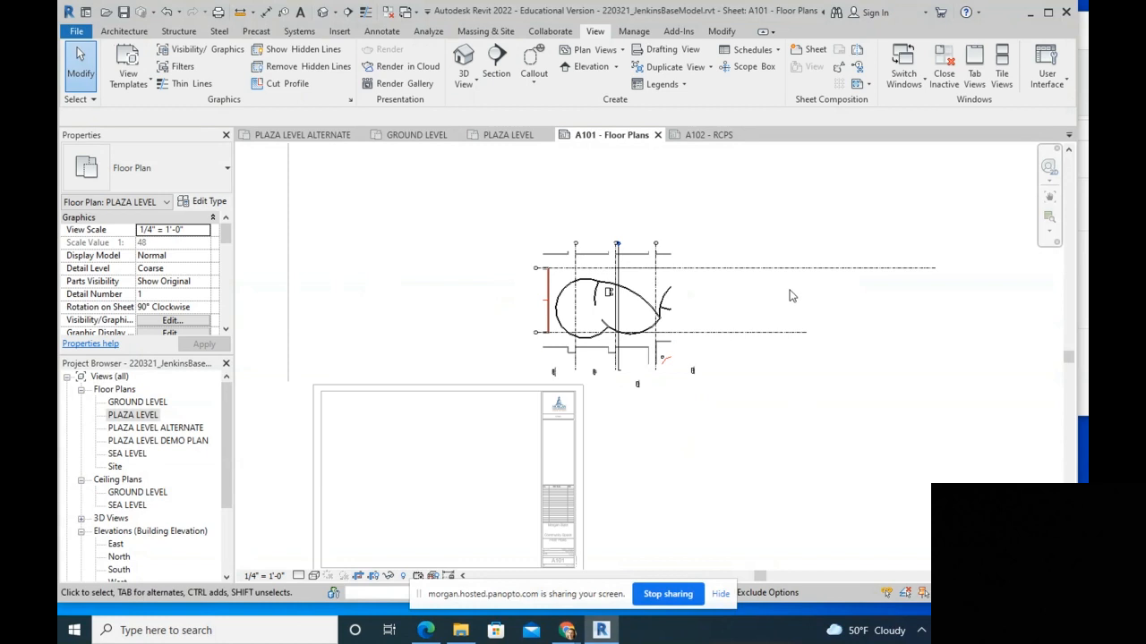
Step: Shorten grid lines 2 and 3 so they end at the edge of the cropped plan
left_click(727, 267)
scroll(938, 266, "up", 2)
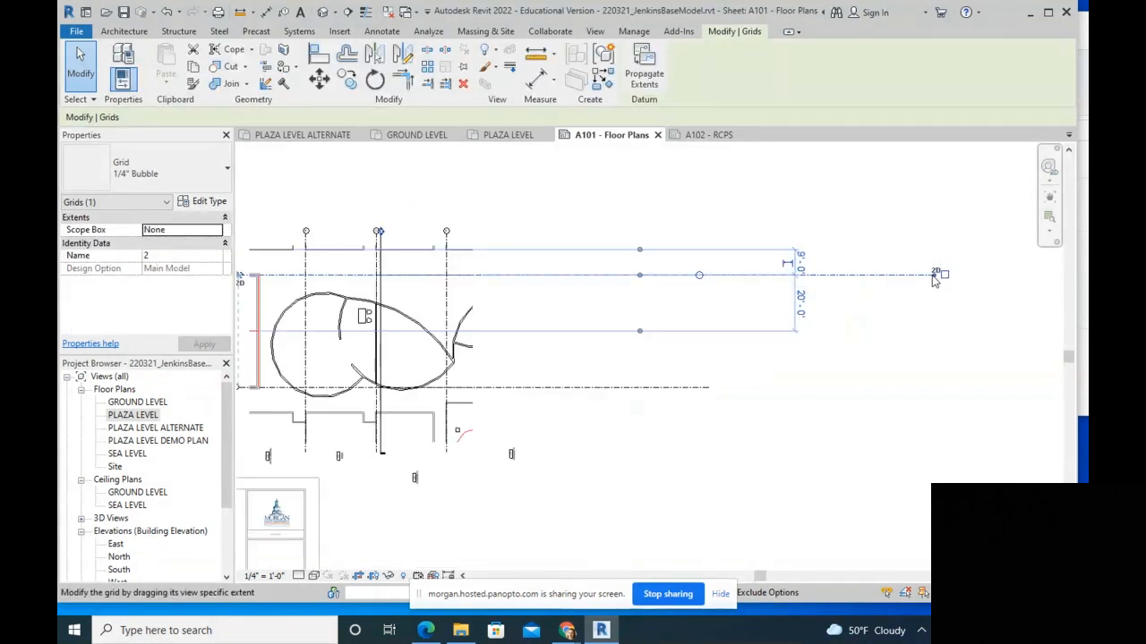
left_click(694, 387)
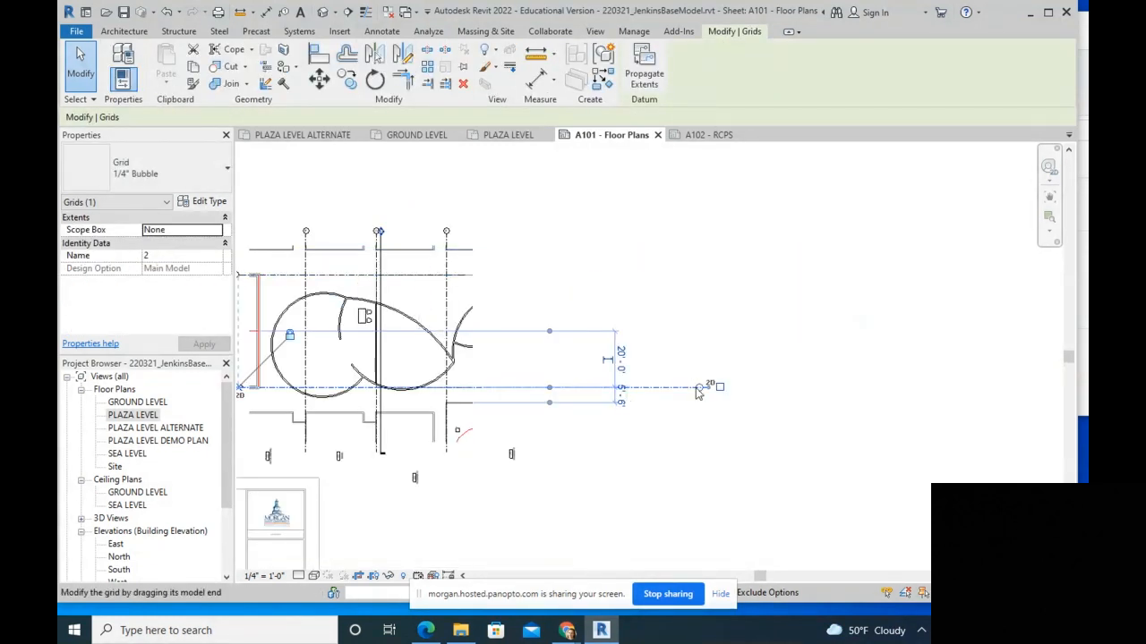
left_click_drag(707, 389, 476, 387)
scroll(466, 453, "down", 1)
Step: Move the TRAINING ROOM and ADMIN room tags up into the cropped portion of their rooms
middle_click_drag(465, 453, 656, 434)
scroll(656, 434, "up", 4)
left_click(517, 429)
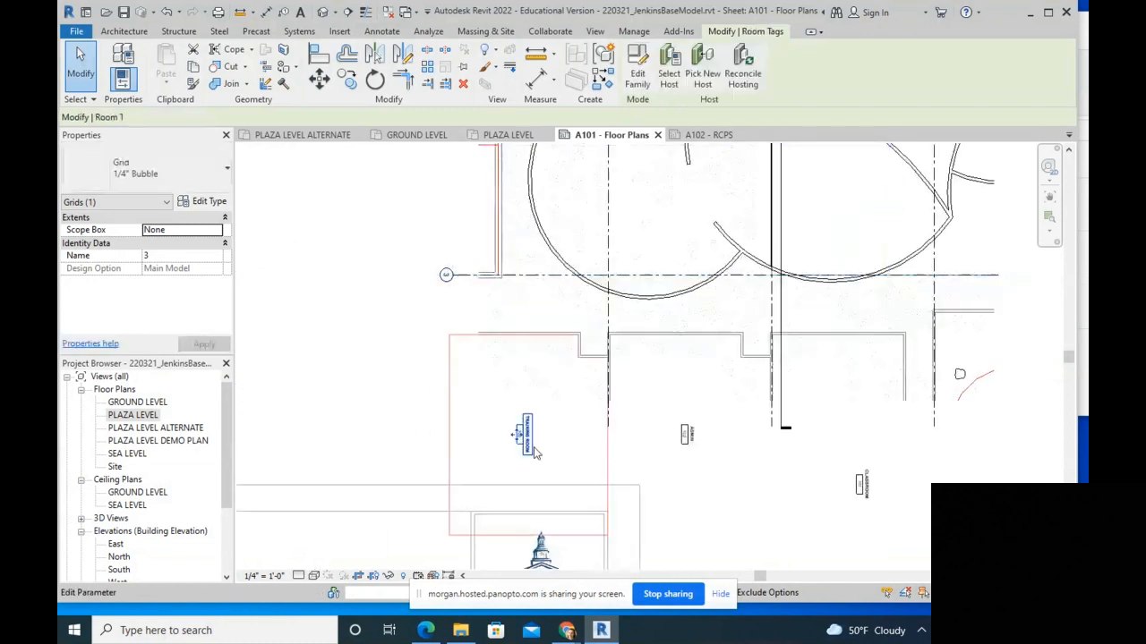
left_click_drag(522, 366, 523, 364)
left_click(682, 434)
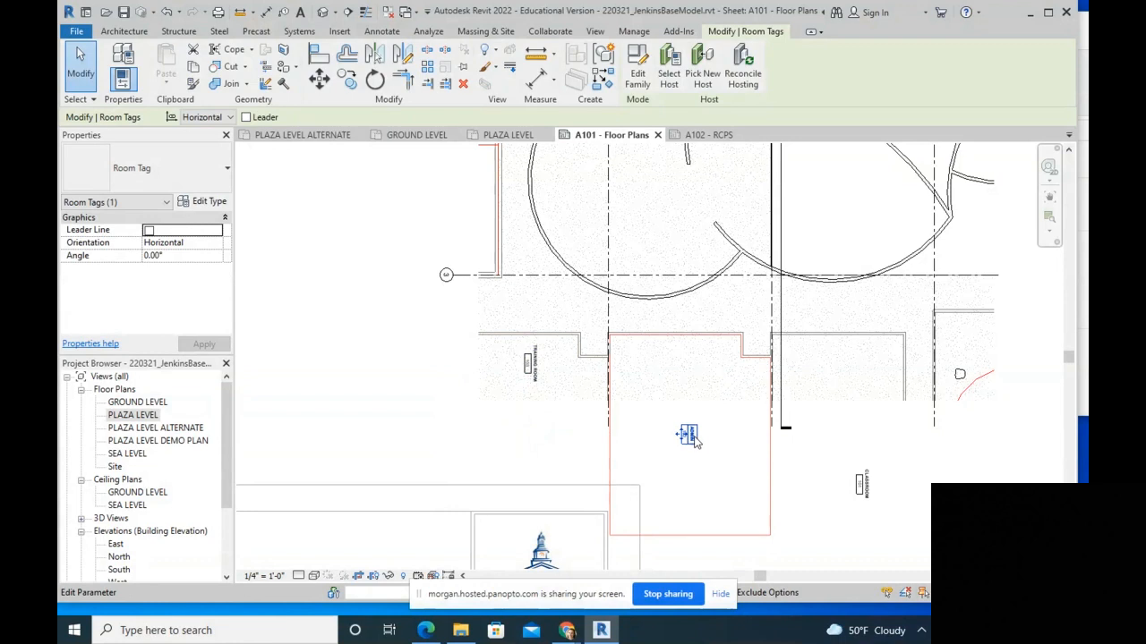
left_click_drag(676, 378, 677, 378)
scroll(637, 371, "down", 3)
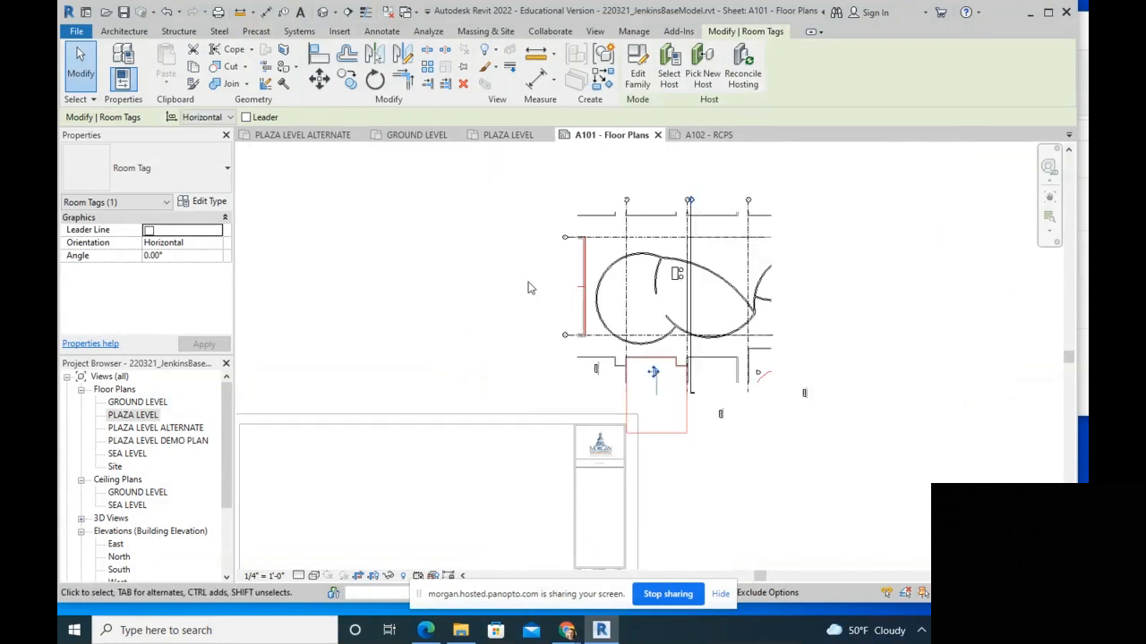
Step: Turn on Annotation Crop for the PLAZA LEVEL view
left_click(877, 315)
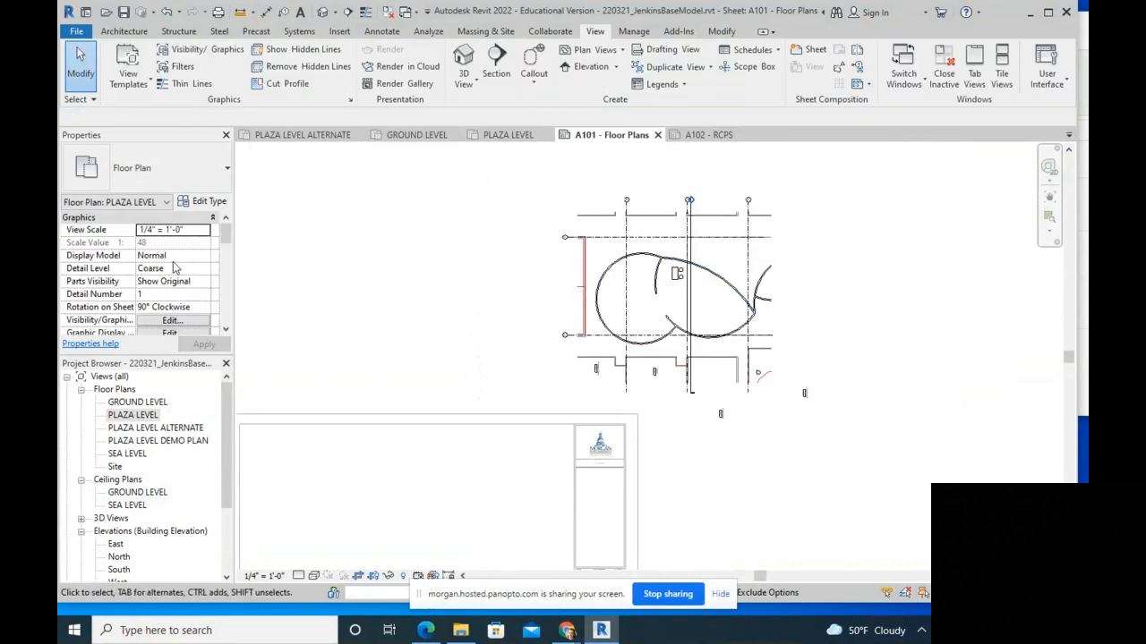
left_click_drag(225, 236, 226, 283)
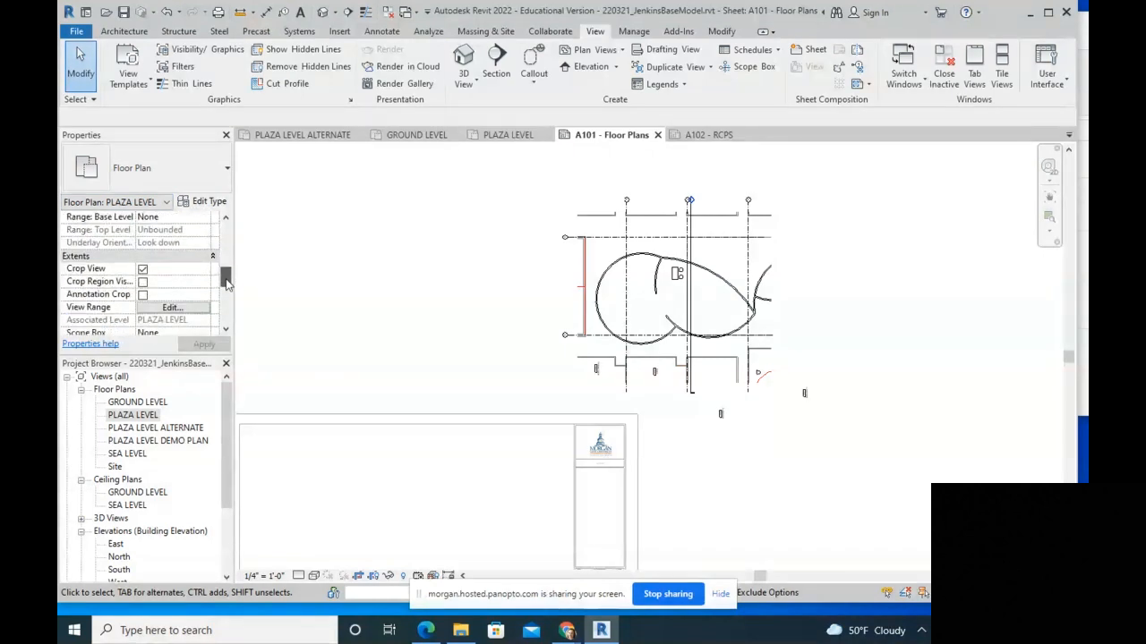
left_click(143, 294)
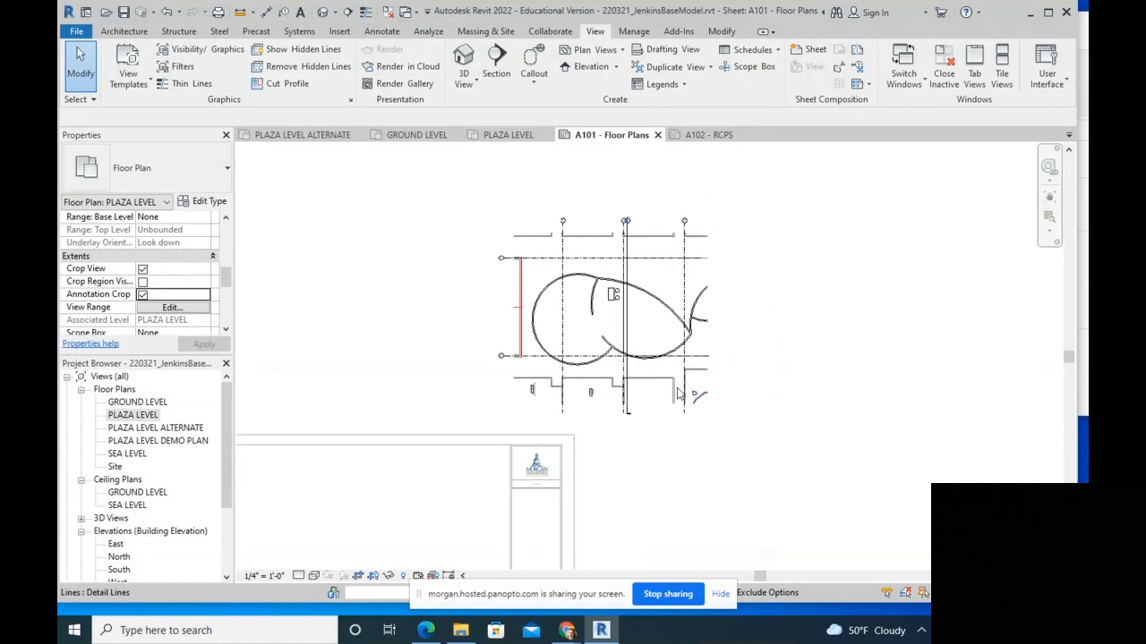
Step: Deactivate the PLAZA LEVEL view and move its viewport inside the border of sheet A101
scroll(481, 379, "down", 2)
right_click(754, 298)
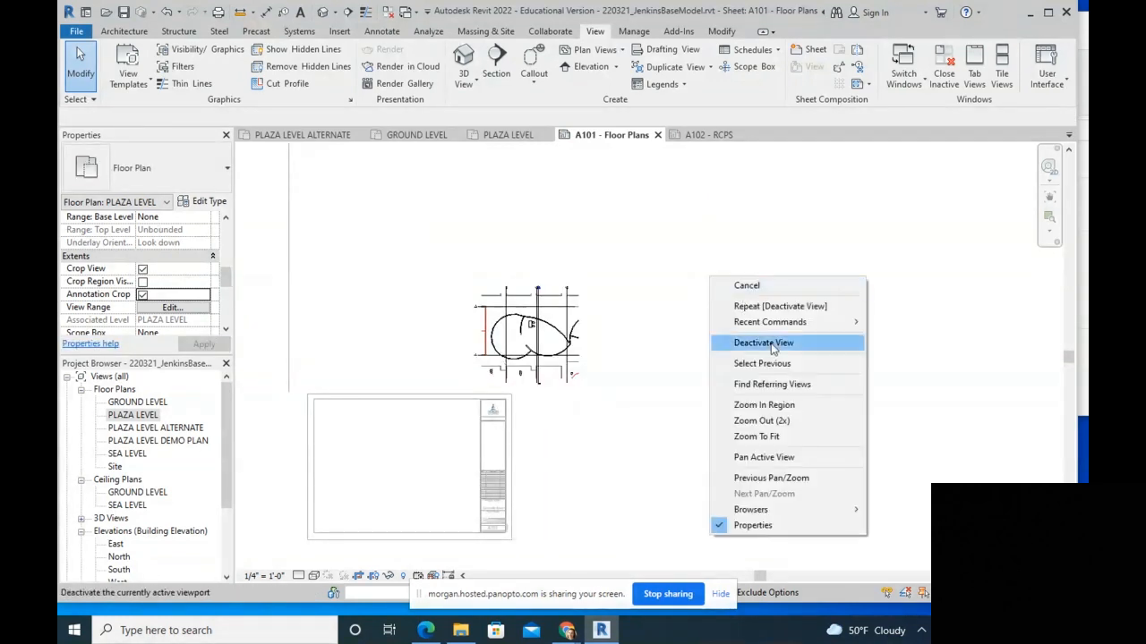
left_click(766, 350)
left_click_drag(542, 329, 412, 471)
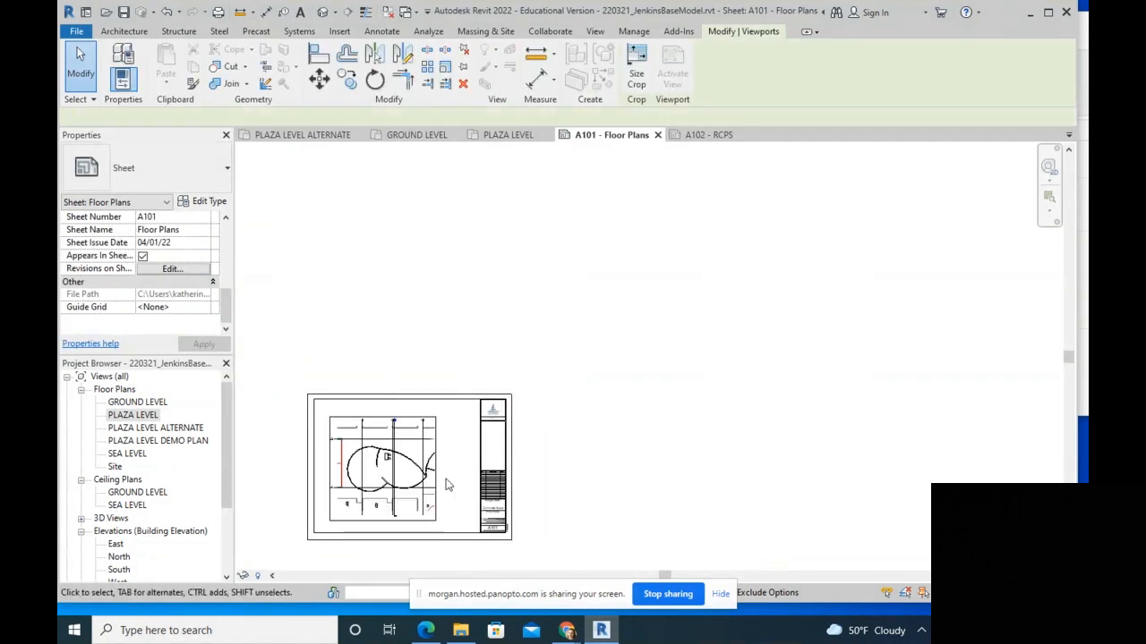
Step: Move the PLAZA LEVEL viewport's long title line from outside the sheet to the lower-left corner of the cropped plan
scroll(542, 474, "down", 2)
middle_click_drag(542, 474, 771, 447)
left_click(614, 352)
left_click(491, 447)
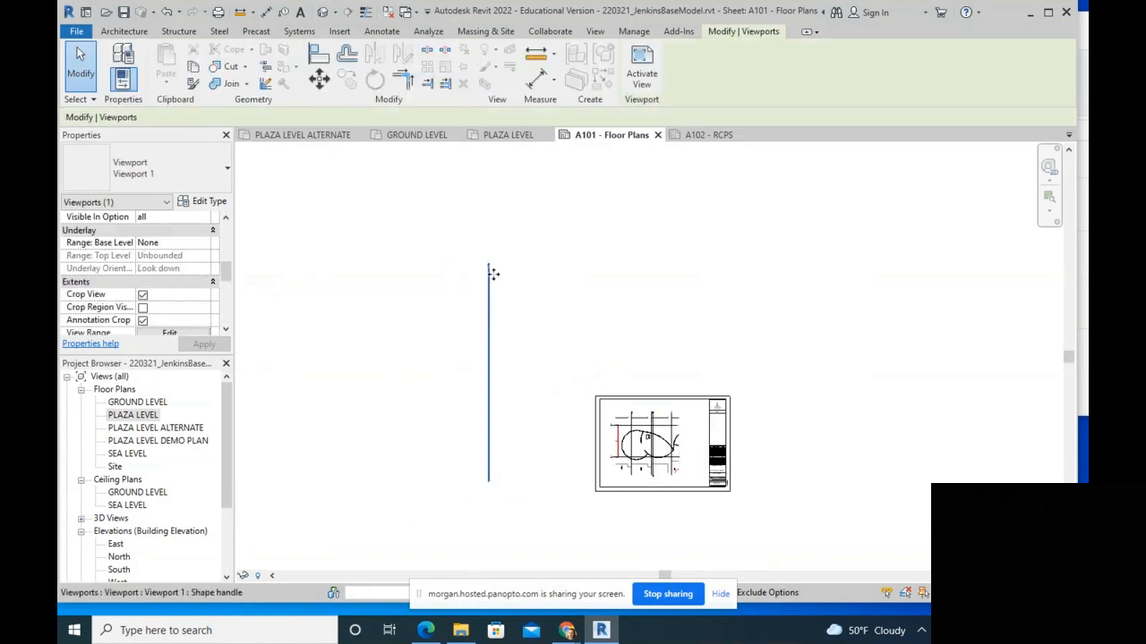
scroll(489, 270, "up", 2)
left_click_drag(508, 291, 749, 486)
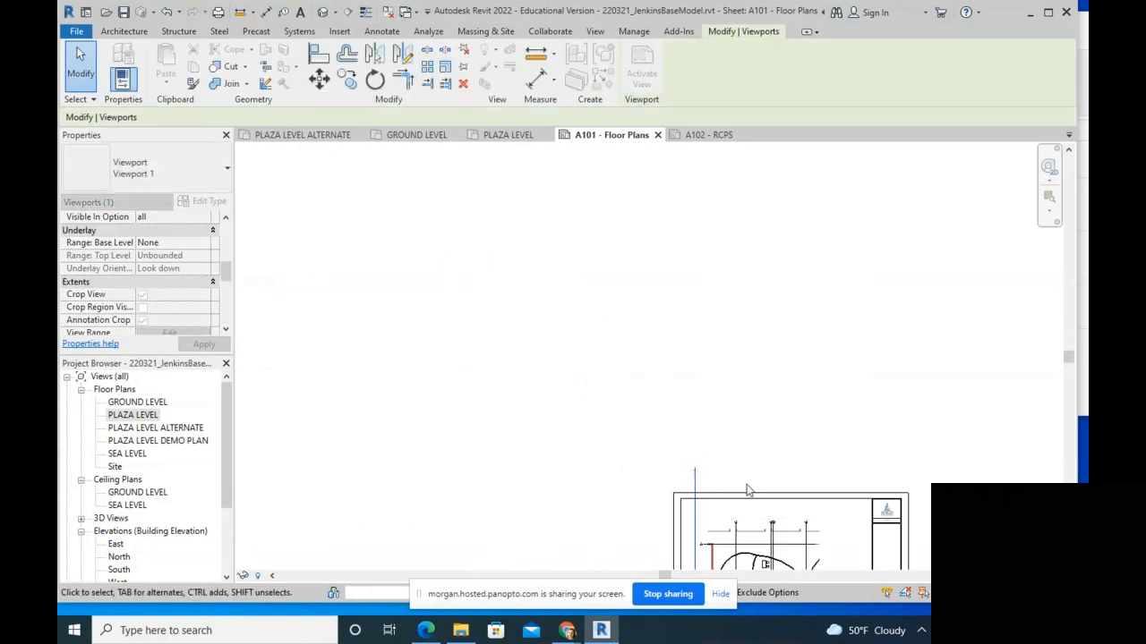
middle_click_drag(749, 486, 619, 248)
left_click_drag(558, 273, 553, 431)
scroll(552, 429, "up", 5)
scroll(574, 305, "down", 4)
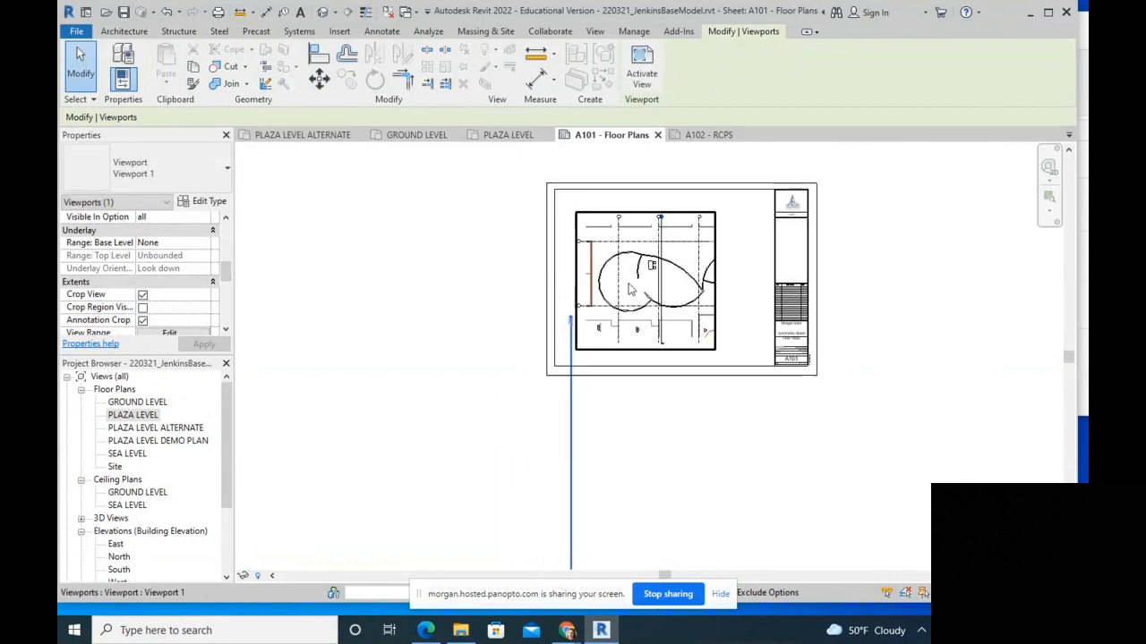
Step: Shorten the PLAZA LEVEL viewport's title line to a short segment beside the plan's lower-left corner on sheet A101
scroll(628, 277, "down", 3)
scroll(602, 446, "down", 2)
middle_click_drag(604, 445, 589, 382)
left_click_drag(577, 478, 576, 300)
scroll(575, 288, "up", 6)
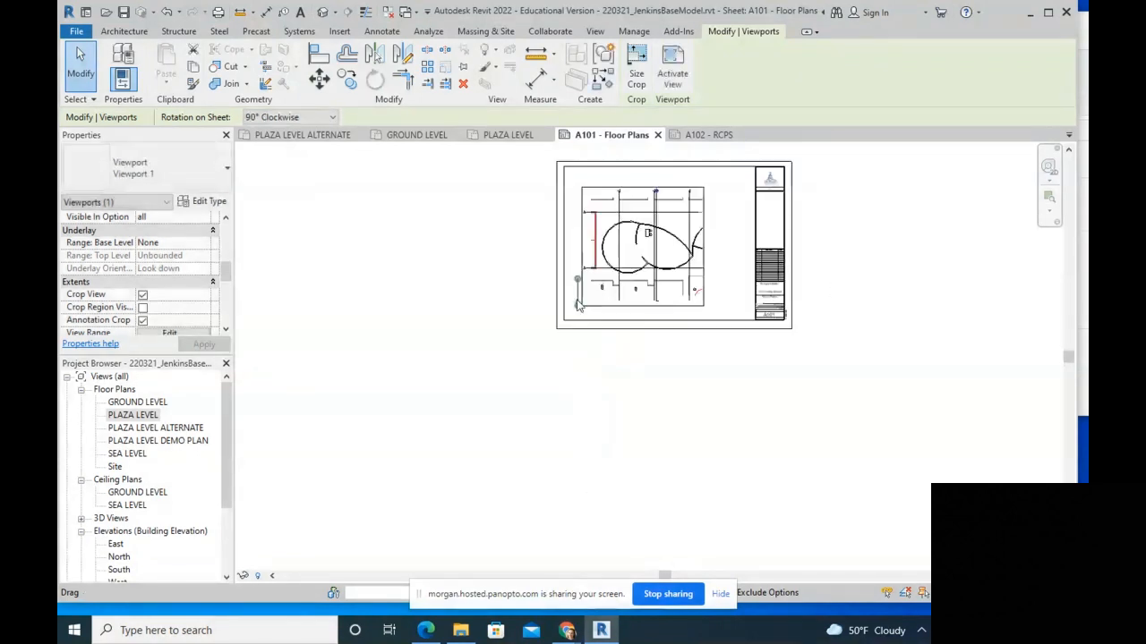
scroll(576, 284, "up", 1)
Step: Examine the available viewport types and the Viewport 1 type properties for title display options
left_click(177, 175)
left_click(178, 175)
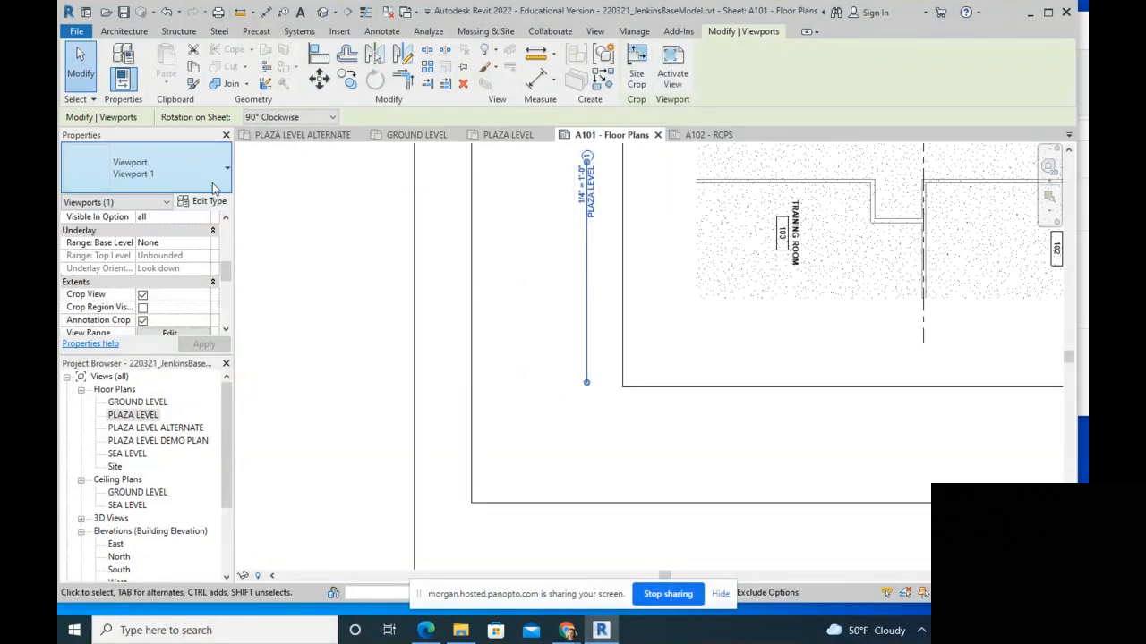
scroll(190, 287, "down", 6)
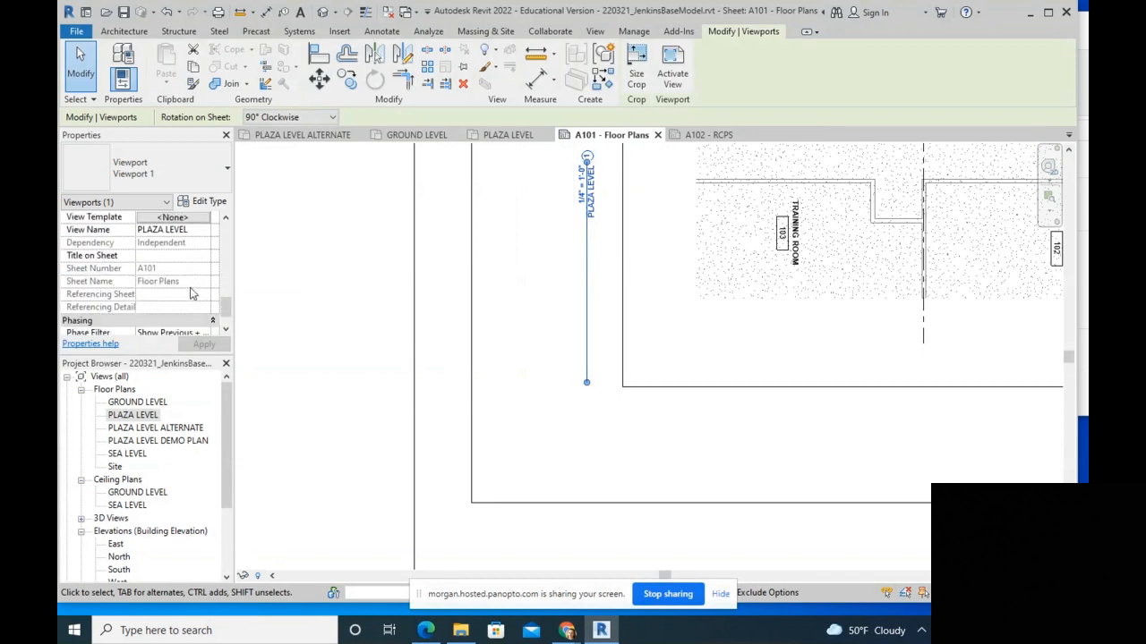
scroll(190, 293, "up", 6)
left_click(206, 202)
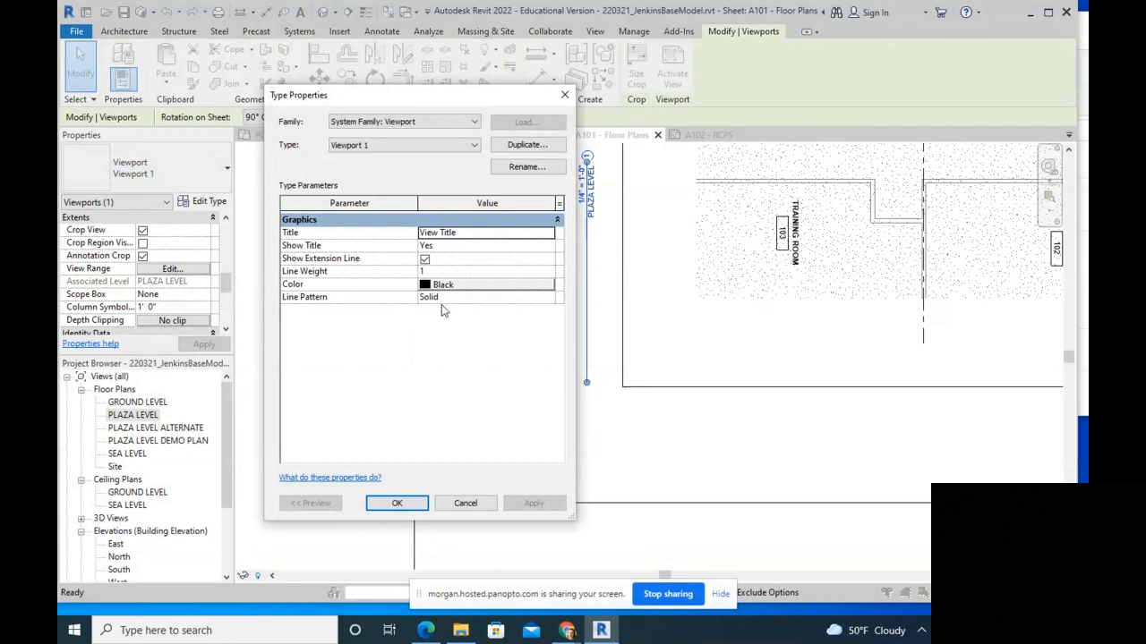
left_click(475, 145)
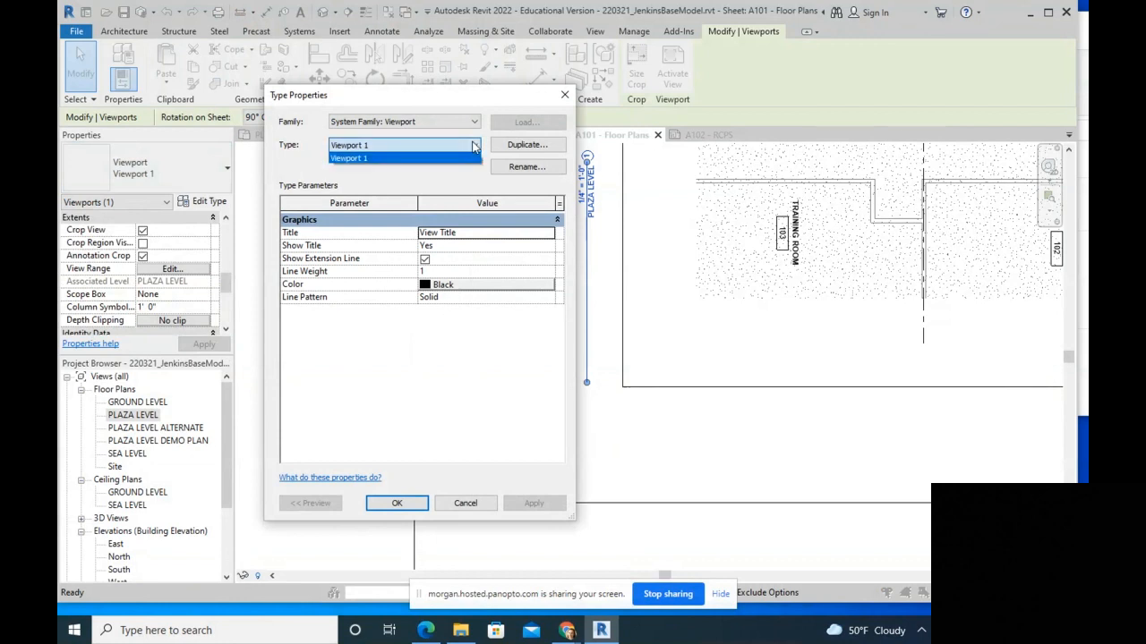
left_click(474, 147)
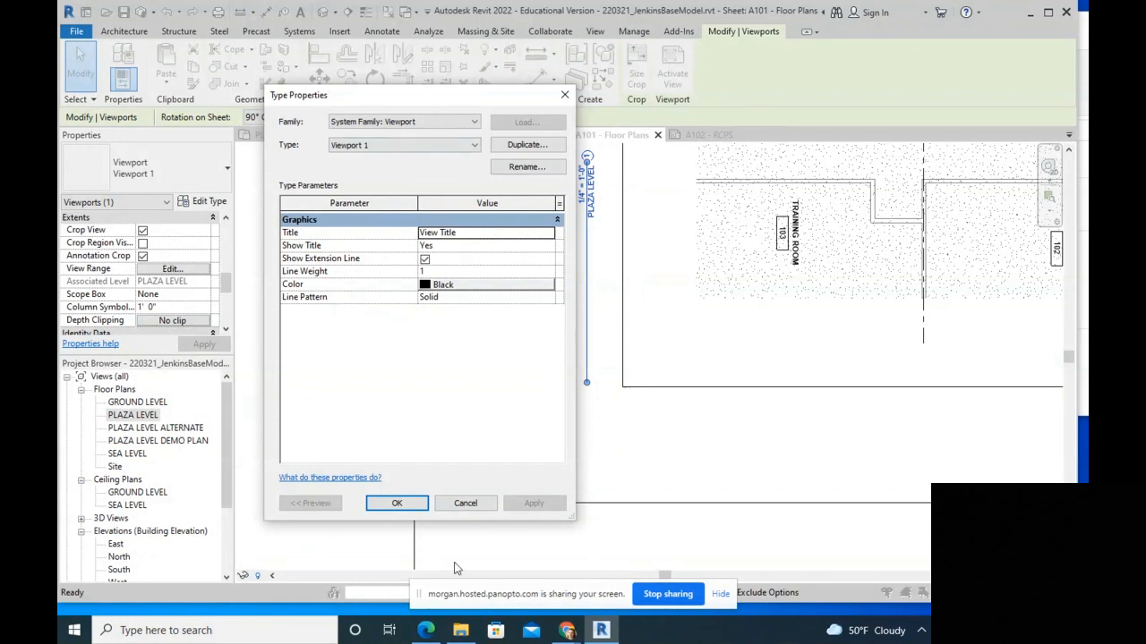
left_click(465, 504)
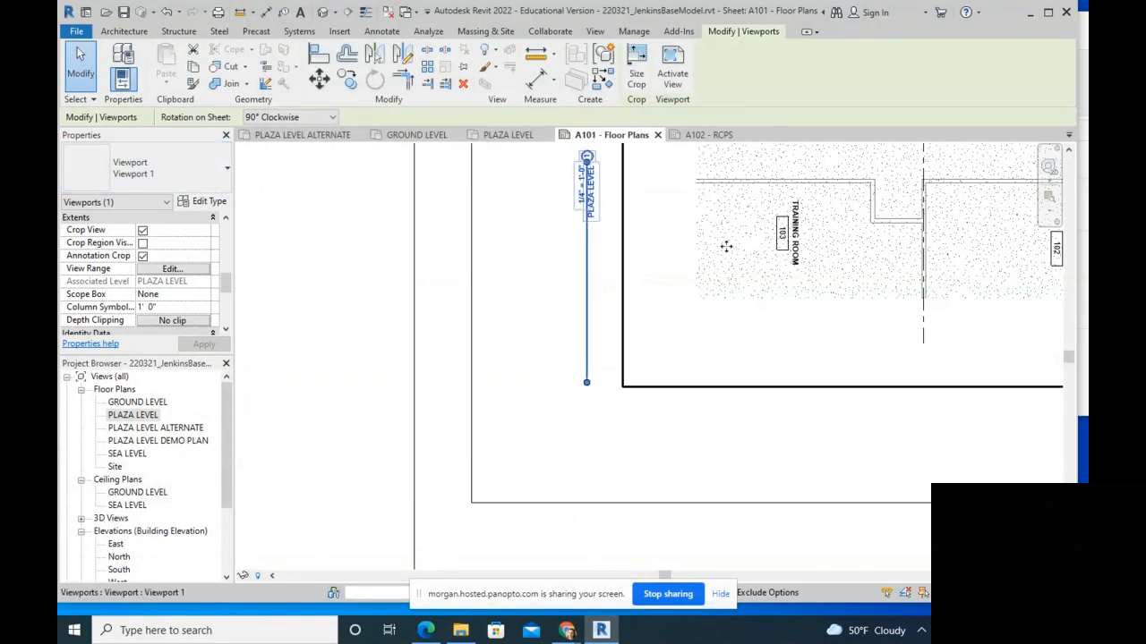
left_click(196, 173)
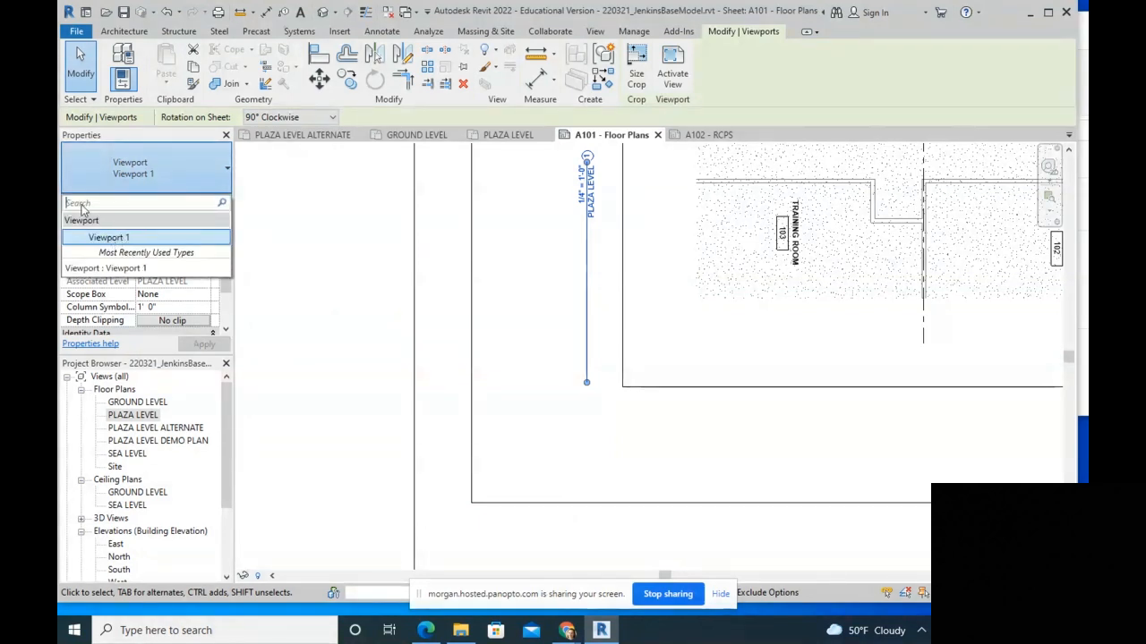
left_click(520, 246)
scroll(524, 255, "down", 2)
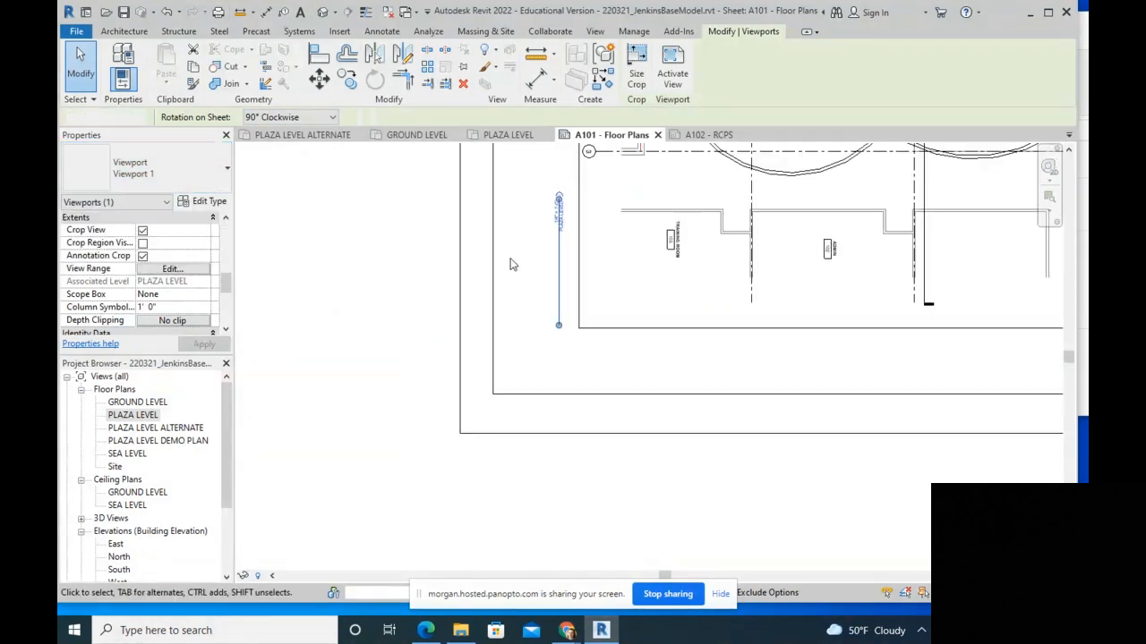
Step: Check whether the PLAZA LEVEL viewport title can be hidden in the sheet view
left_click(553, 259)
left_click(559, 259)
right_click(558, 257)
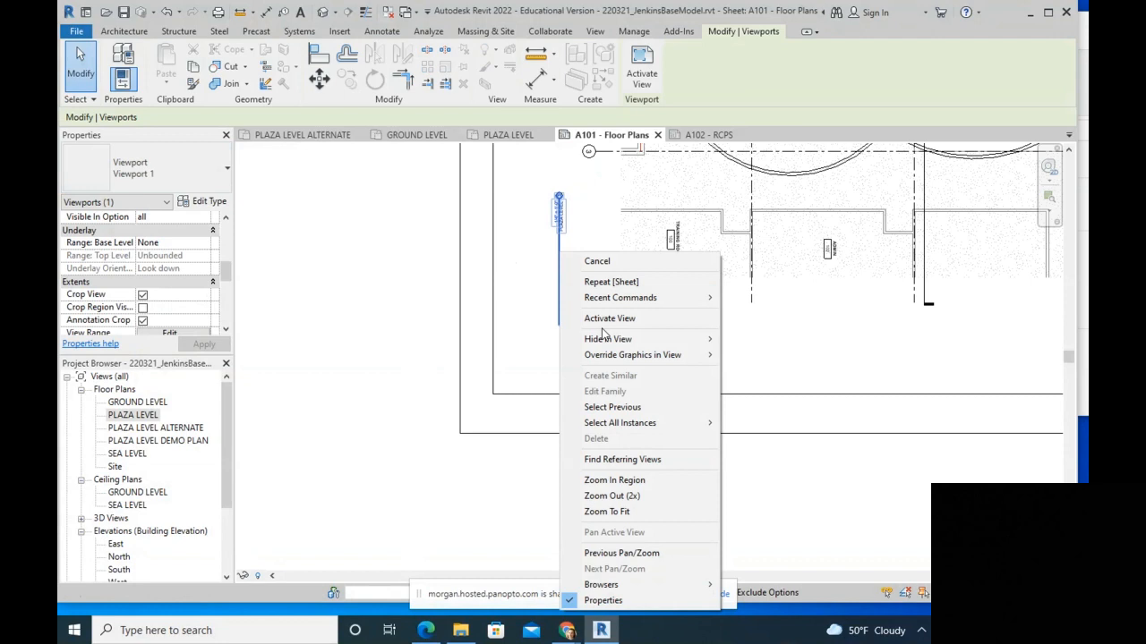
mouse_move(627, 342)
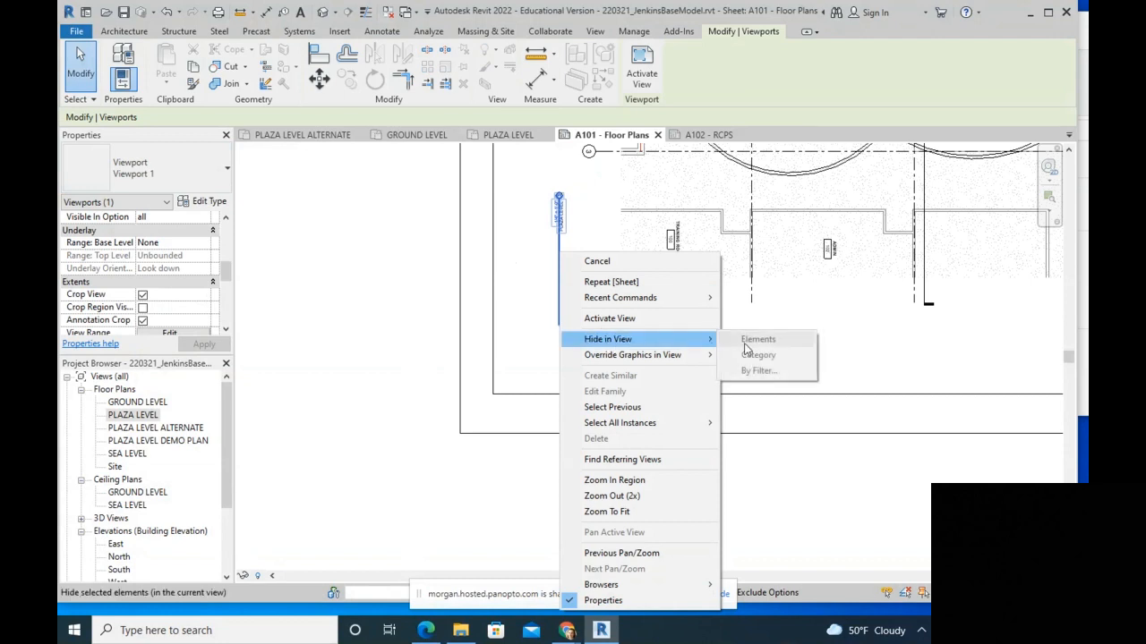
left_click(463, 324)
left_click(424, 313)
Step: Move the PLAZA LEVEL view title closer to the sheet border's lower-left corner and deselect the viewport
left_click_drag(559, 276, 504, 310)
scroll(494, 314, "down", 2)
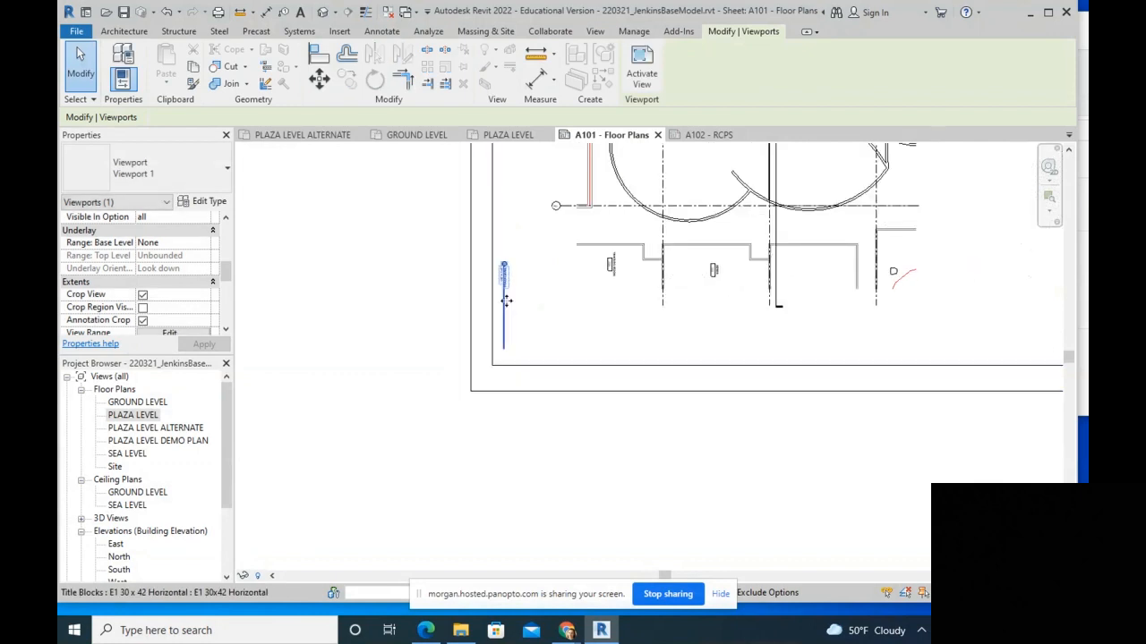
middle_click_drag(512, 318, 508, 318)
scroll(509, 318, "up", 5)
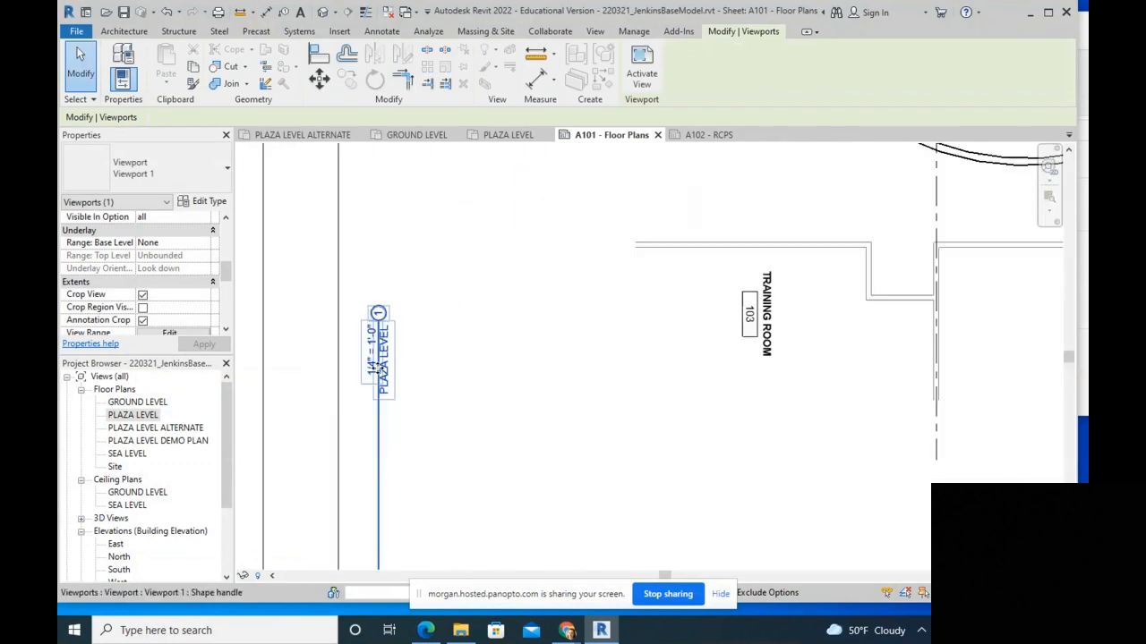
scroll(459, 372, "down", 4)
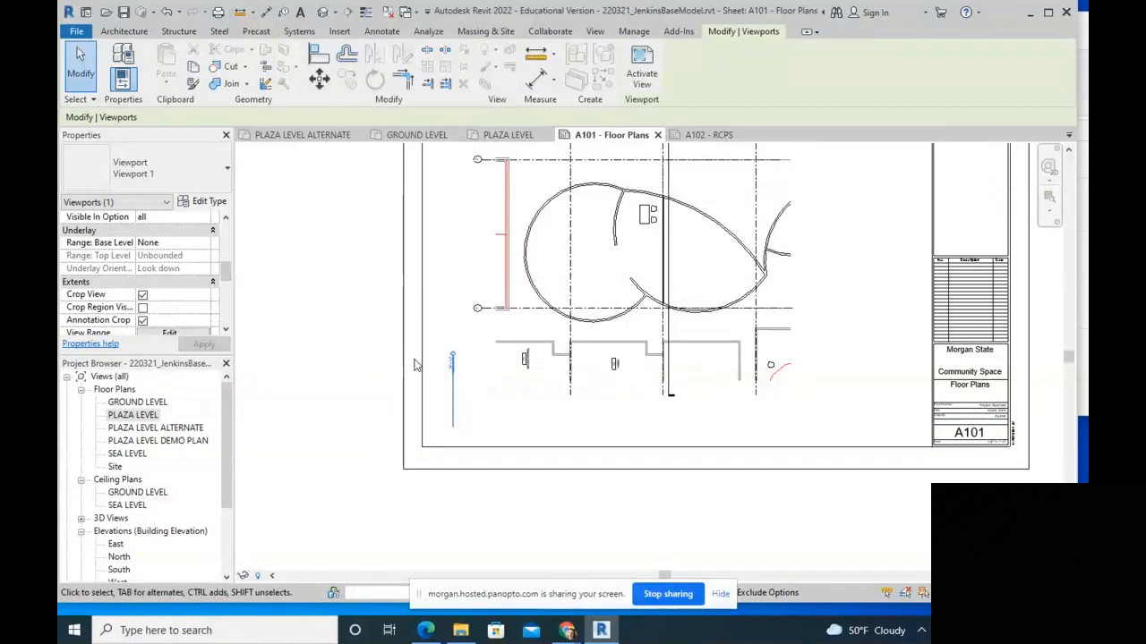
scroll(462, 382, "up", 2)
scroll(453, 385, "down", 4)
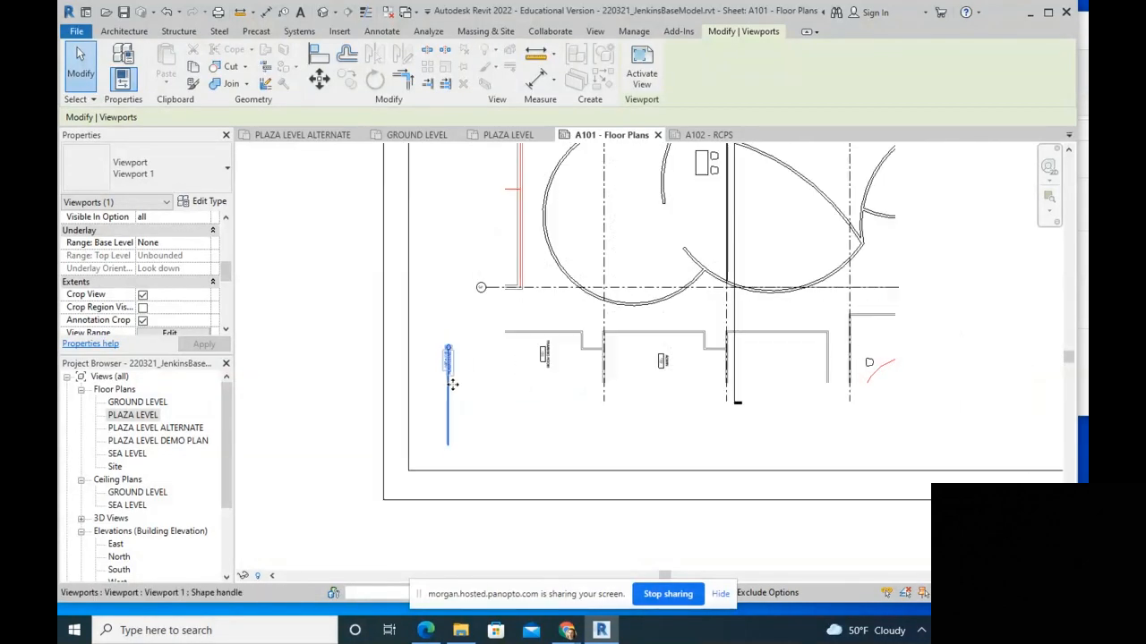
left_click(656, 234)
scroll(654, 235, "up", 2)
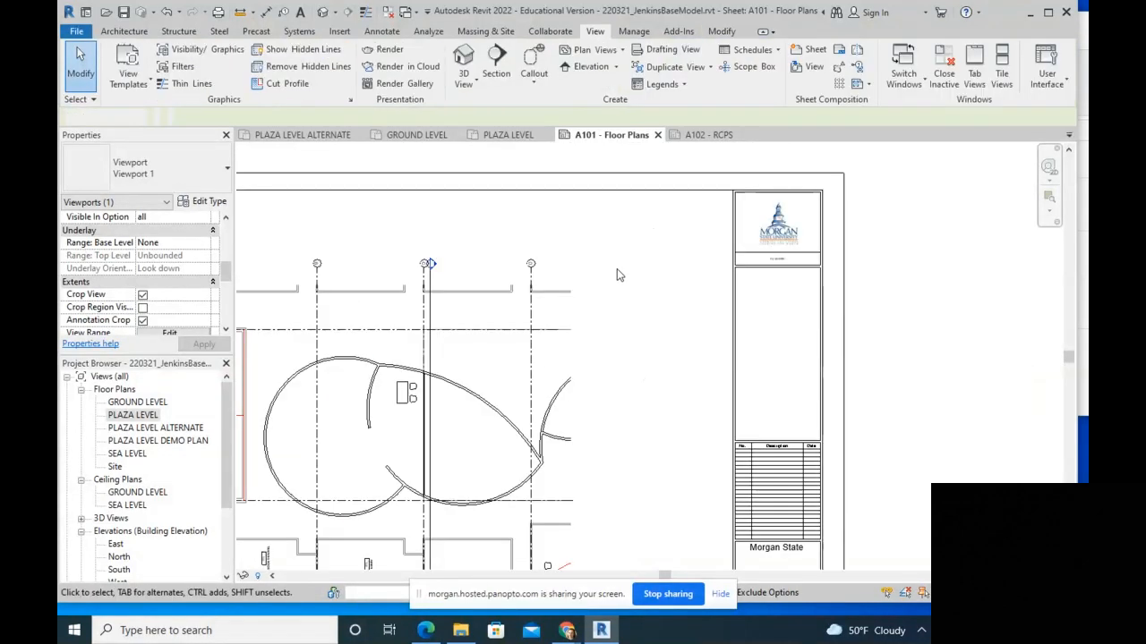
scroll(580, 290, "down", 2)
middle_click_drag(528, 391, 623, 324)
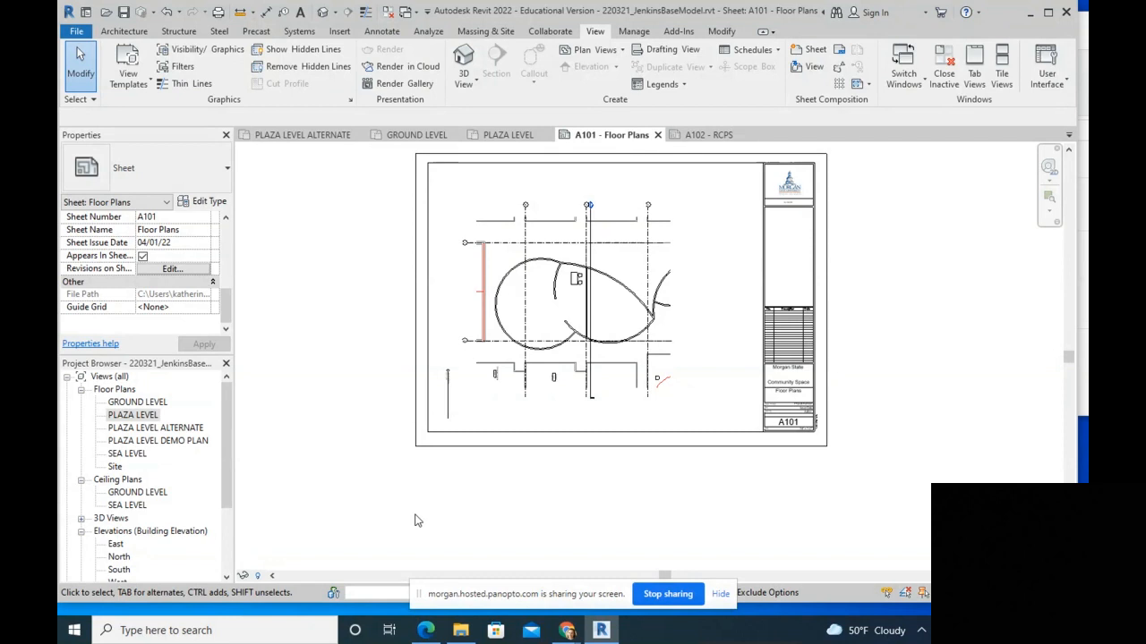
Step: Try to place the PLAZA LEVEL floor plan on sheet A102 - RCPS
left_click(699, 136)
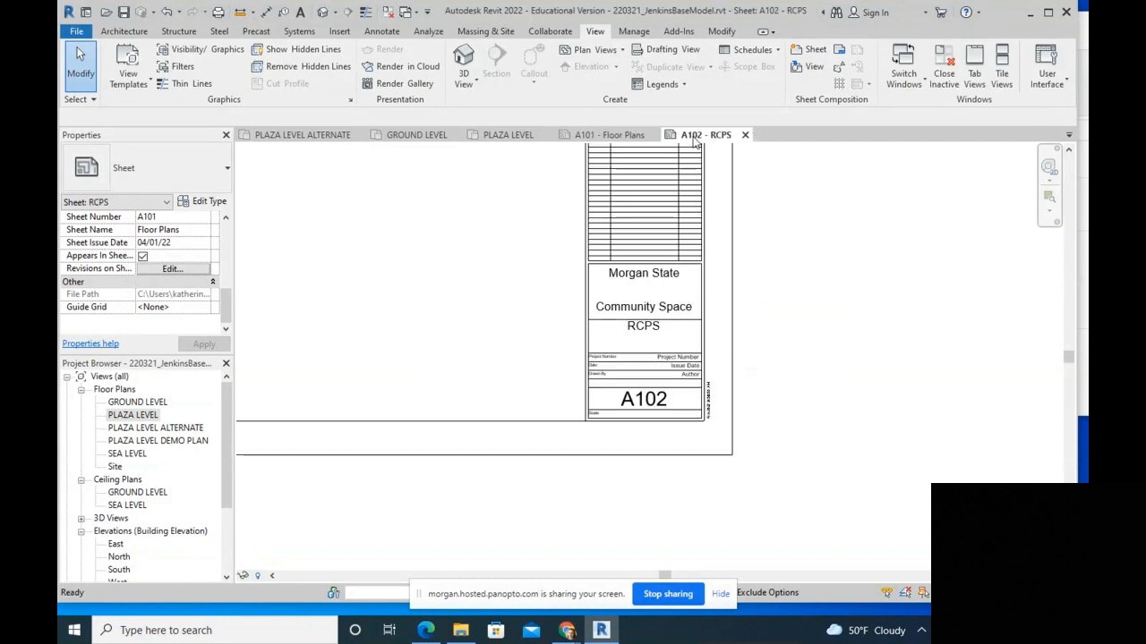
middle_click_drag(380, 295, 550, 371)
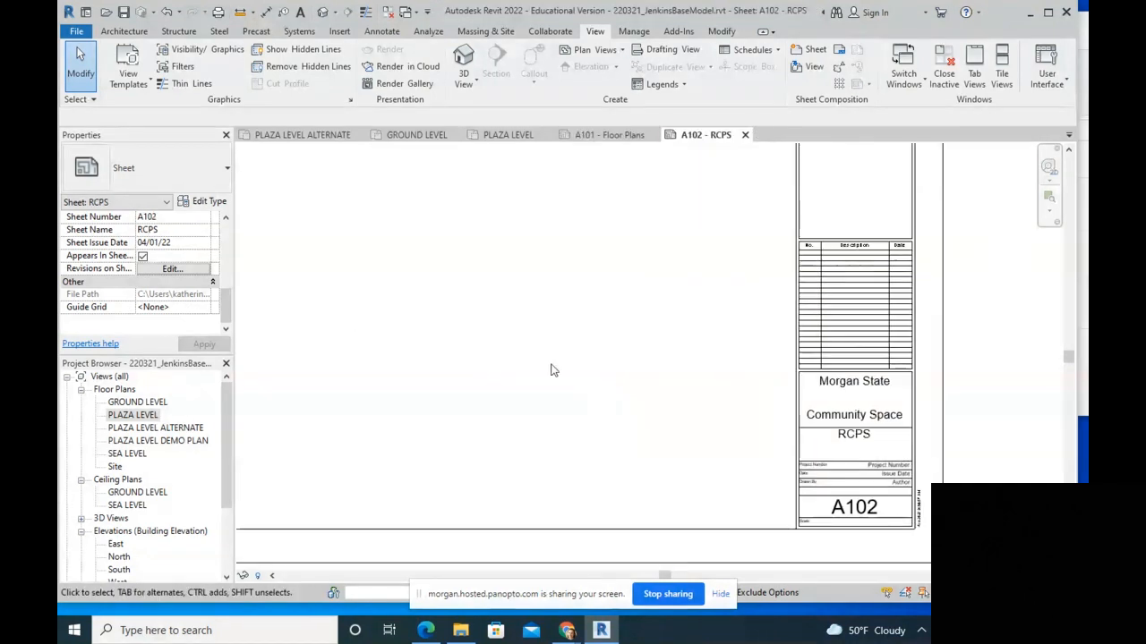
left_click_drag(133, 416, 463, 318)
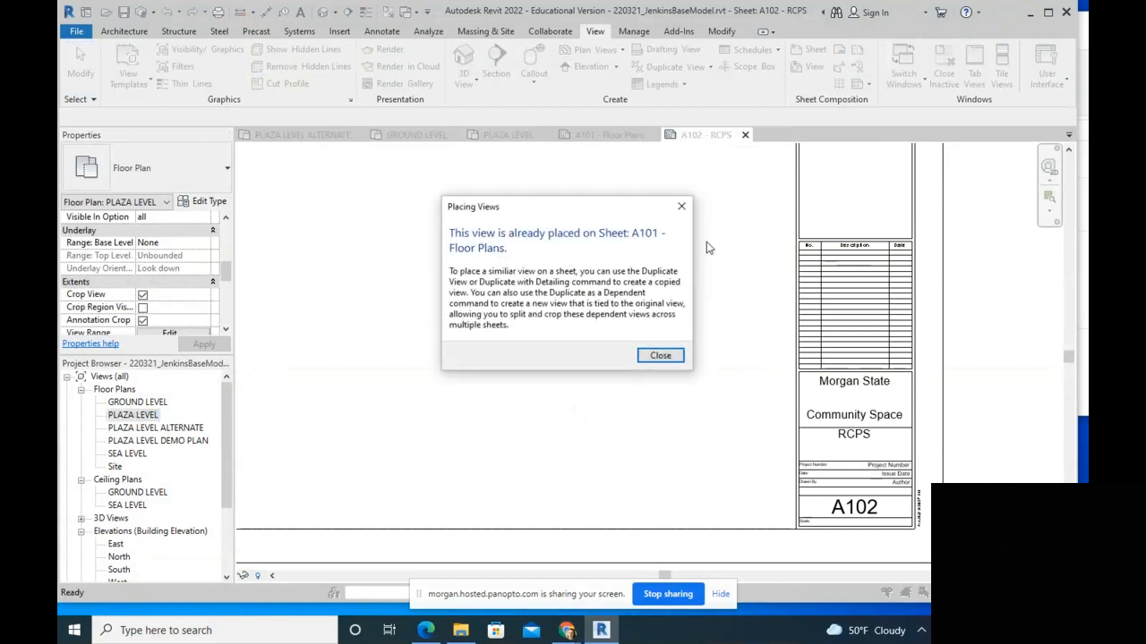
left_click(661, 356)
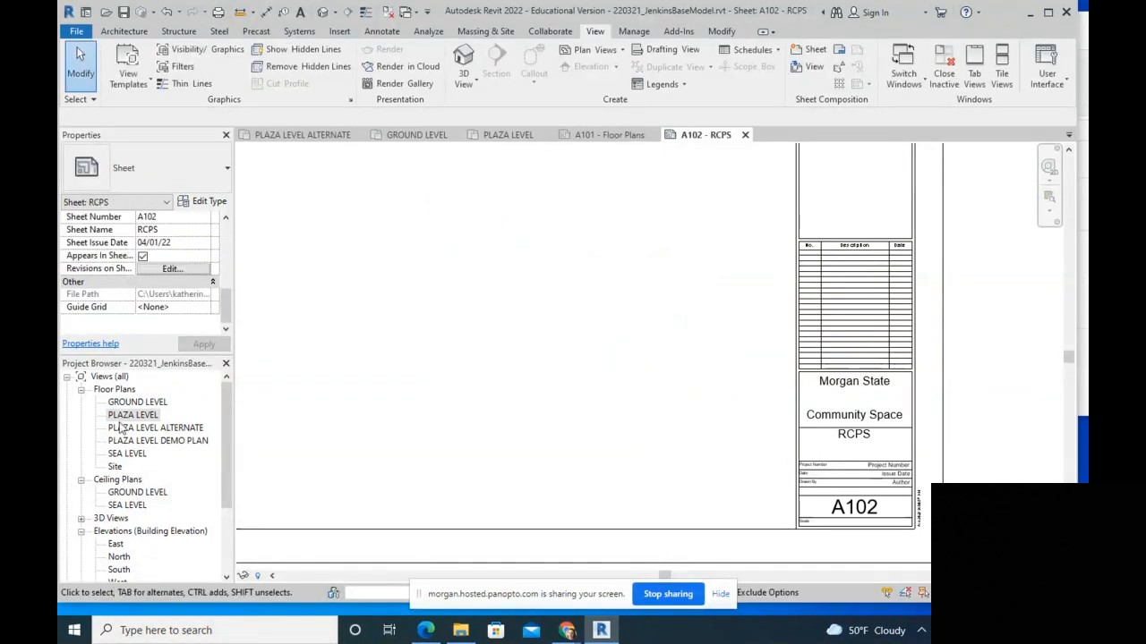
Step: Duplicate the PLAZA LEVEL floor plan as a dependent view
right_click(133, 415)
mouse_move(226, 201)
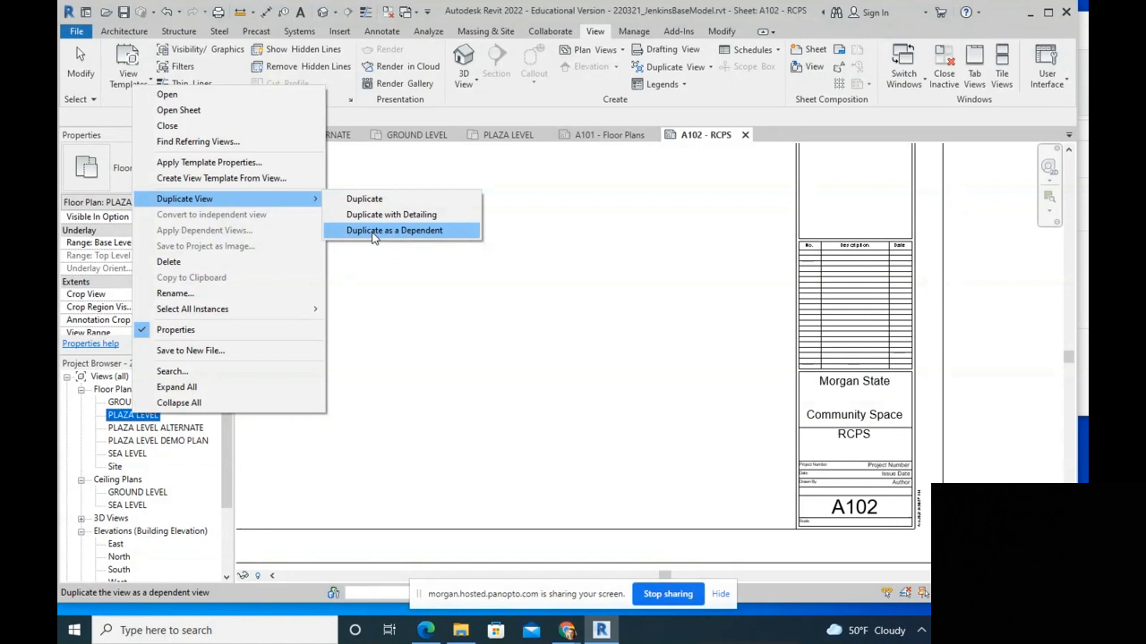
left_click(374, 231)
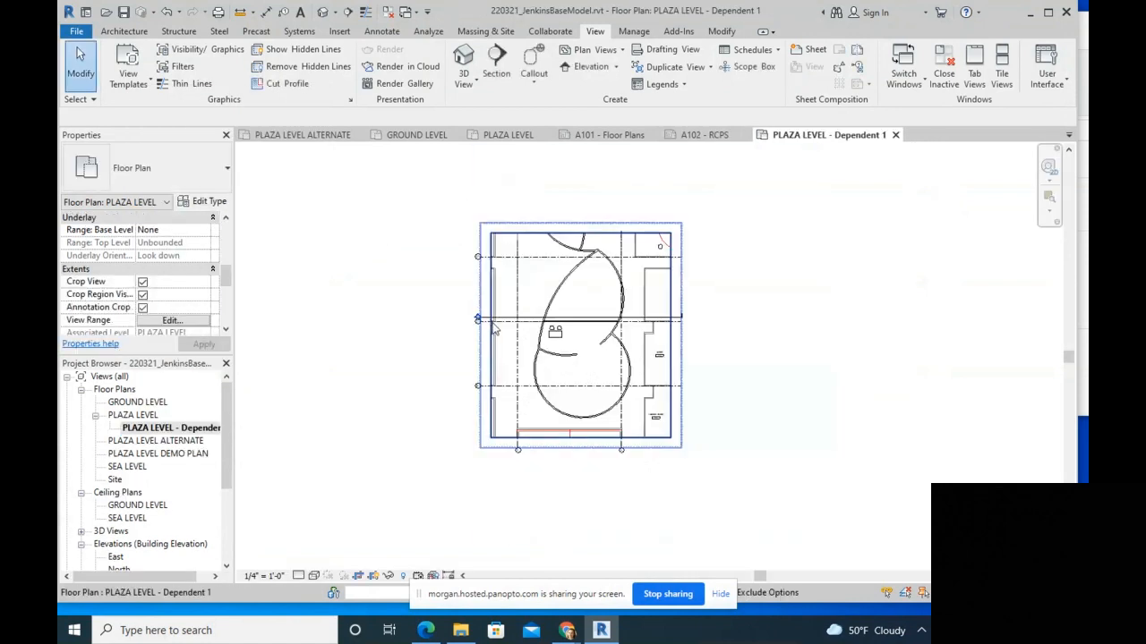
Step: Activate PLAZA LEVEL on sheet A101, draw a circular Diagonal Crosshatch filled region of about 13' radius near the desk, and deactivate the view
left_click(608, 135)
scroll(598, 306, "up", 5)
double_click(600, 307)
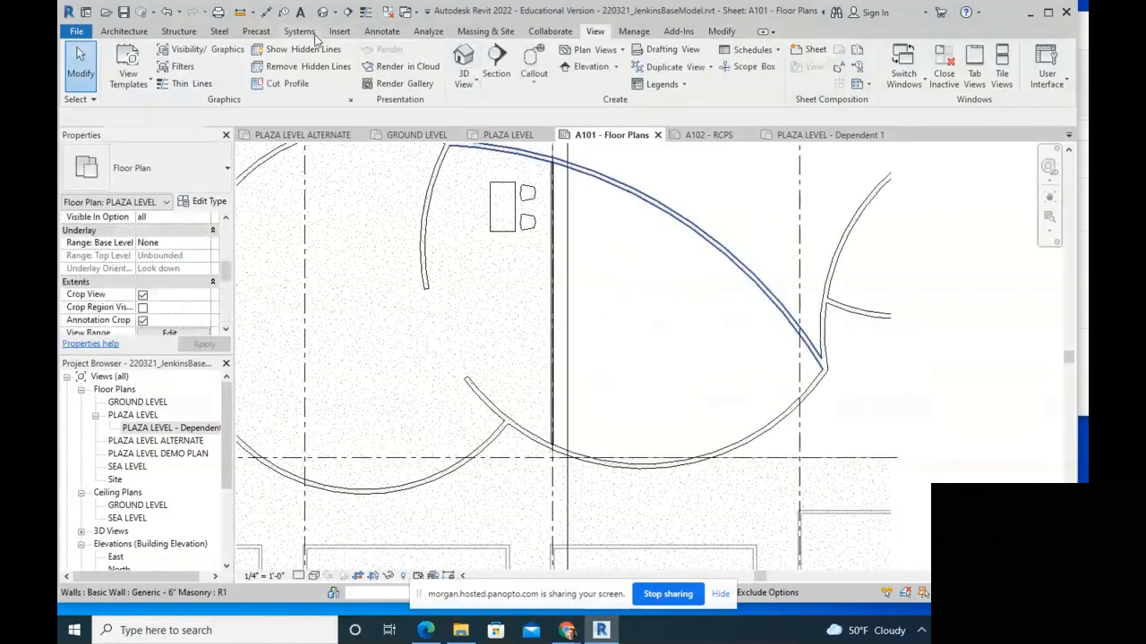
left_click(385, 32)
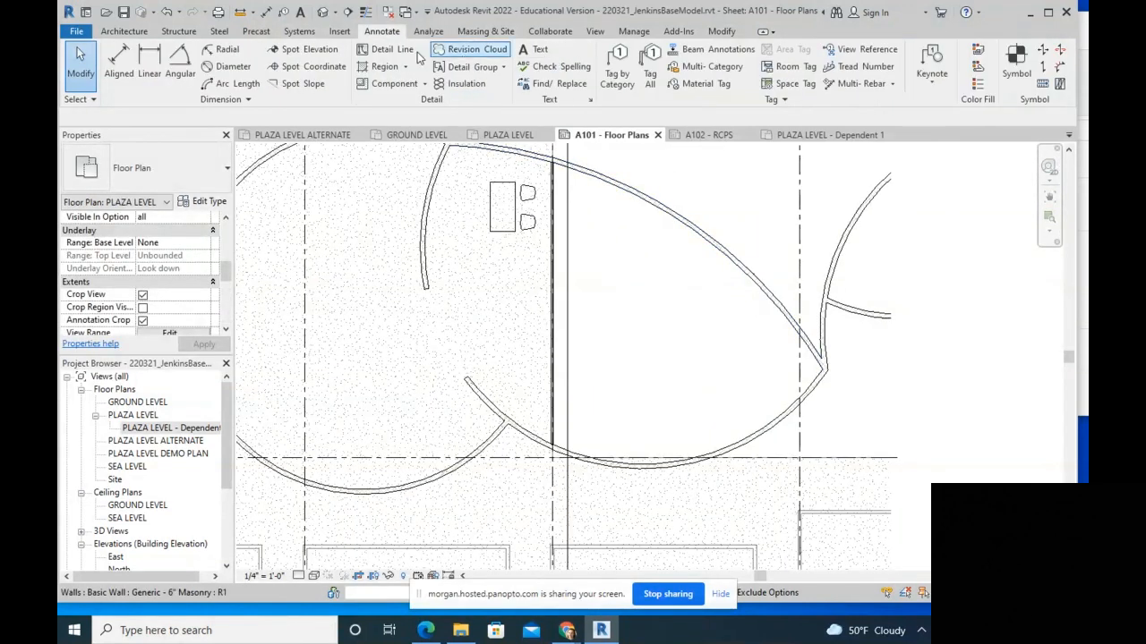
left_click(392, 66)
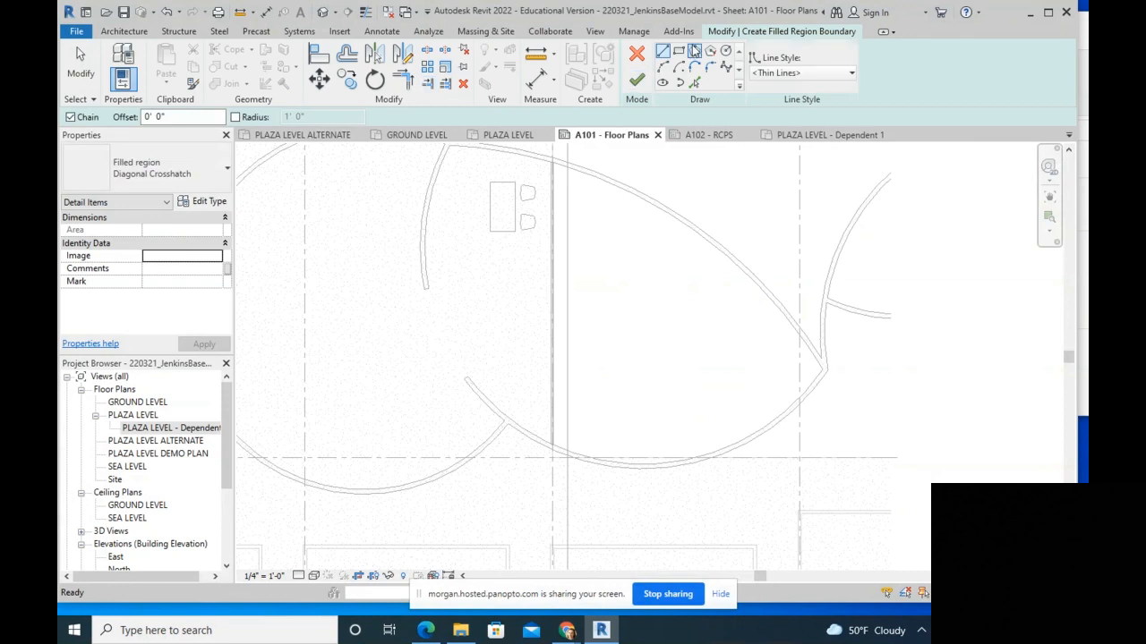
left_click(726, 51)
left_click(608, 310)
left_click(699, 400)
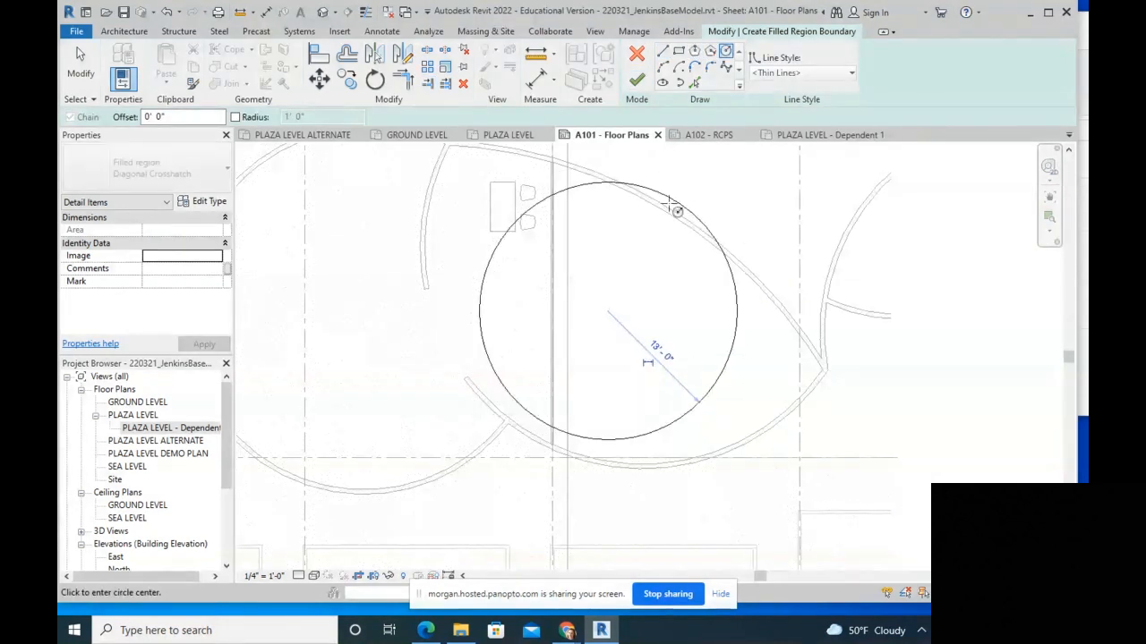
left_click(636, 83)
scroll(596, 345, "down", 3)
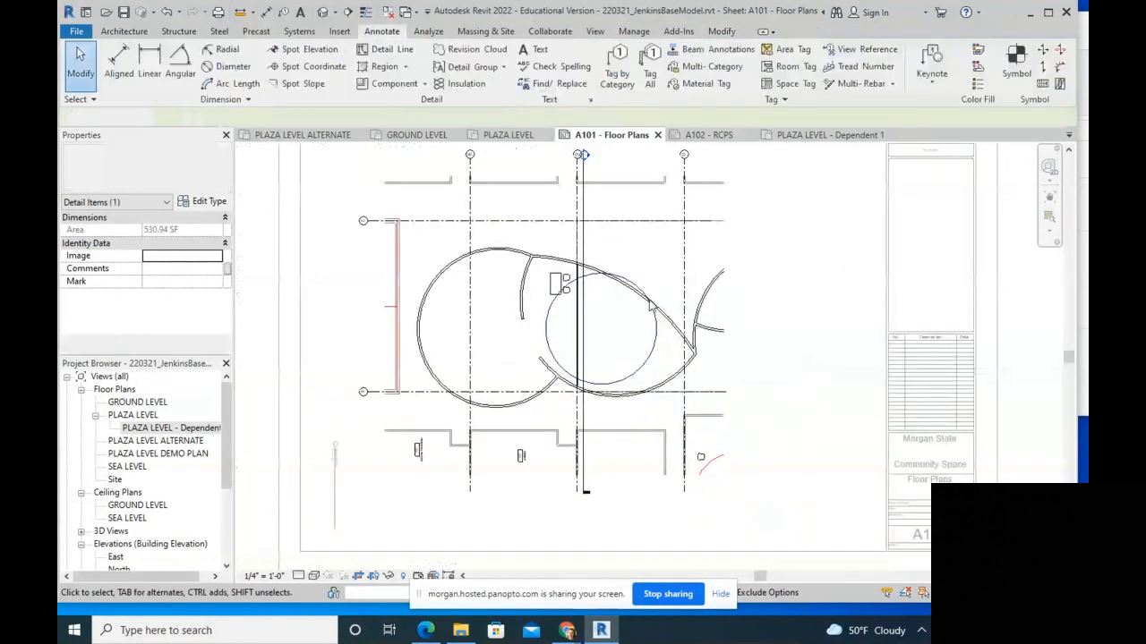
right_click(725, 280)
left_click(810, 280)
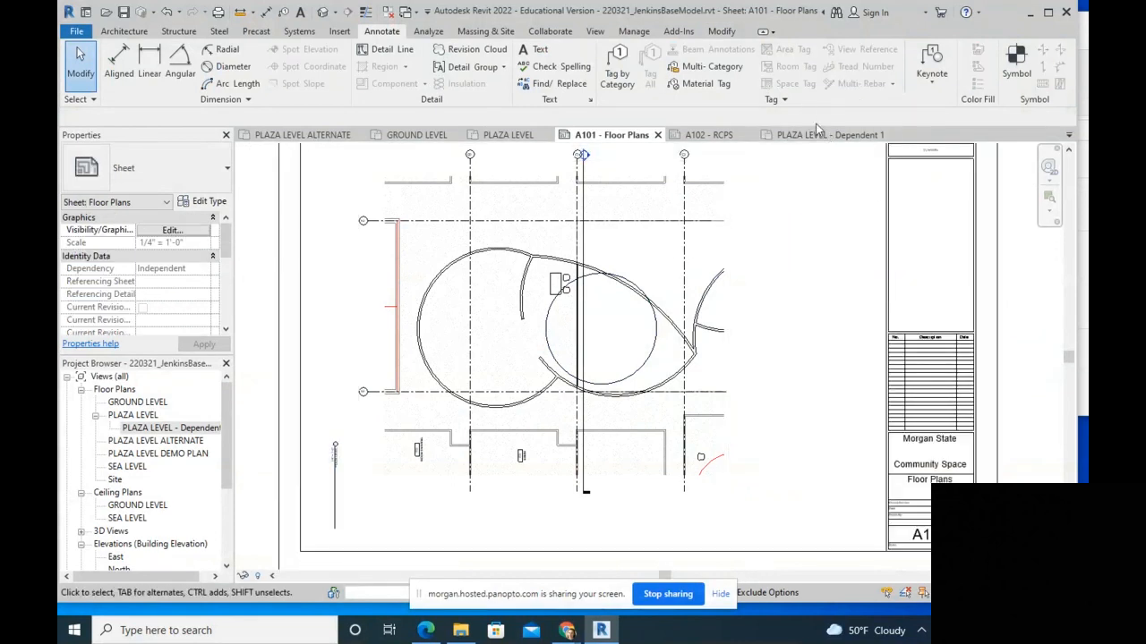
Step: Delete the circular filled region from the PLAZA LEVEL view on sheet A101
scroll(637, 366, "up", 2)
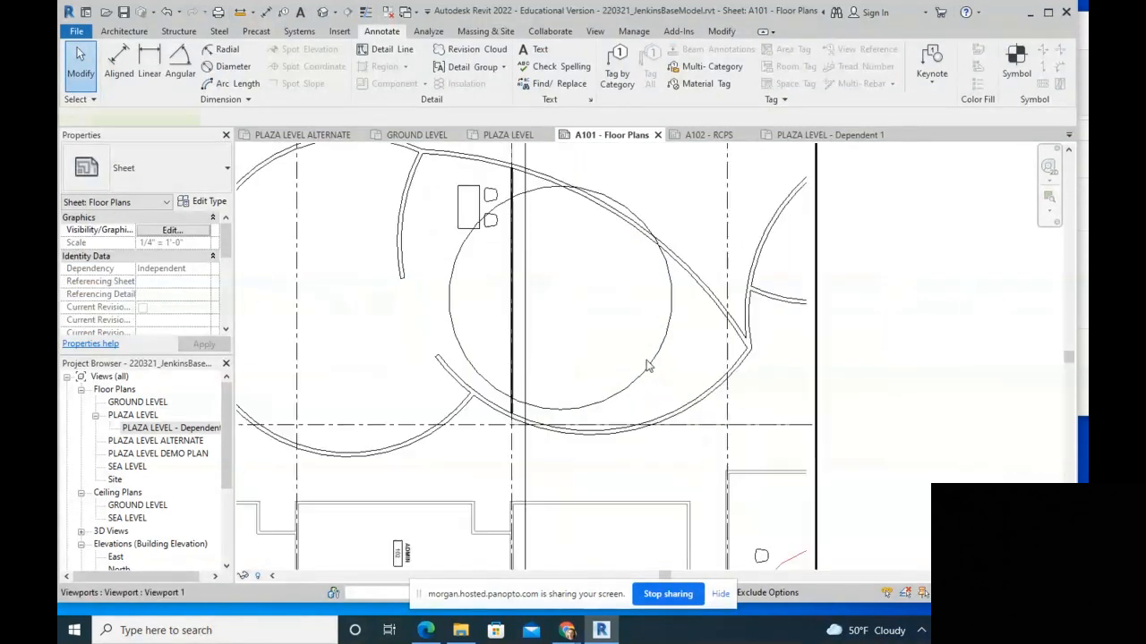
left_click(650, 365)
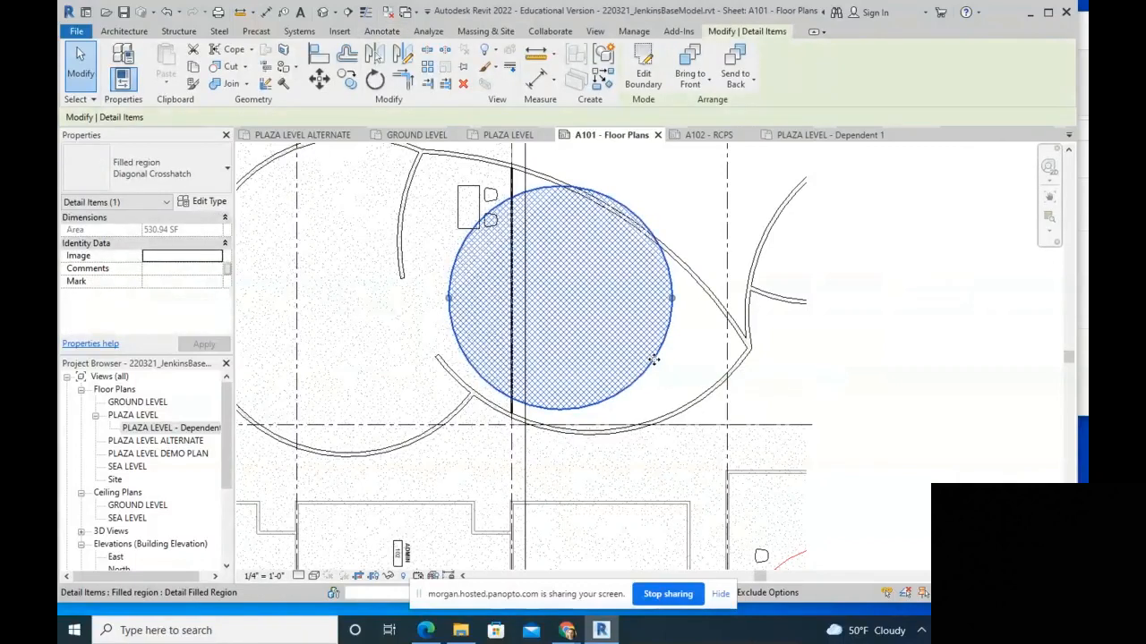
key("Escape")
Step: Duplicate the original PLAZA LEVEL floor plan with detailing
left_click(829, 134)
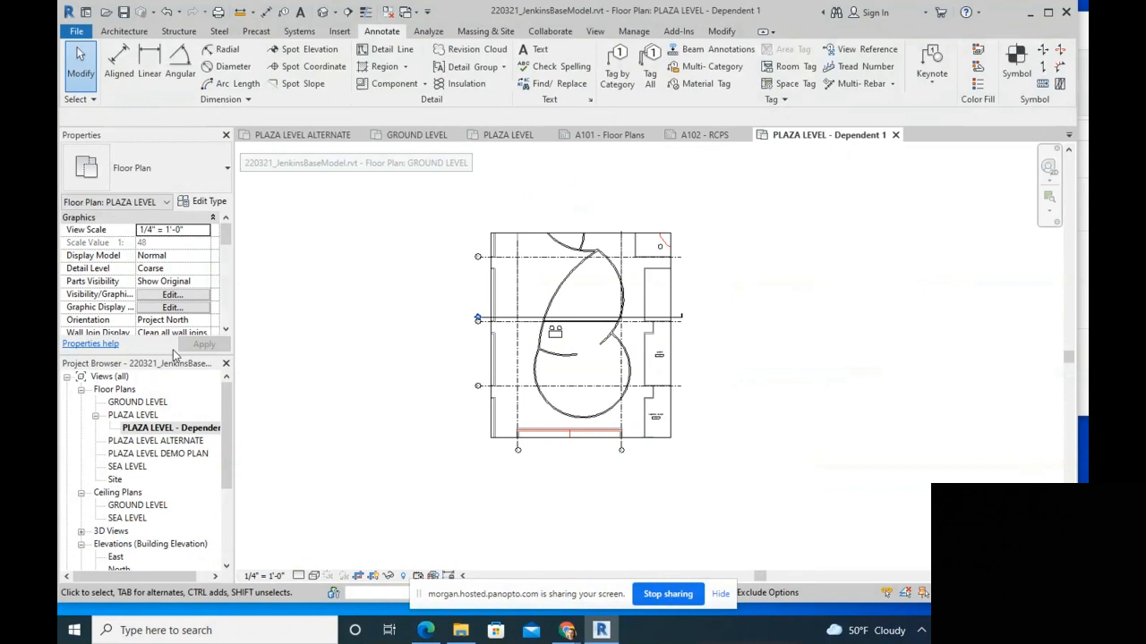
left_click(139, 417)
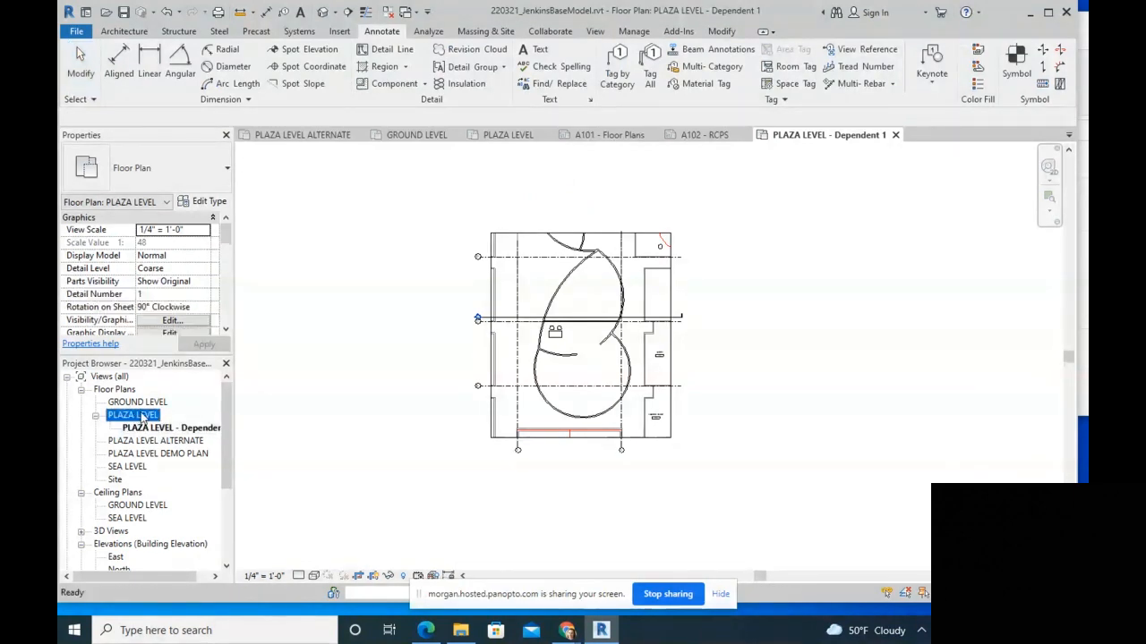
right_click(138, 416)
mouse_move(256, 183)
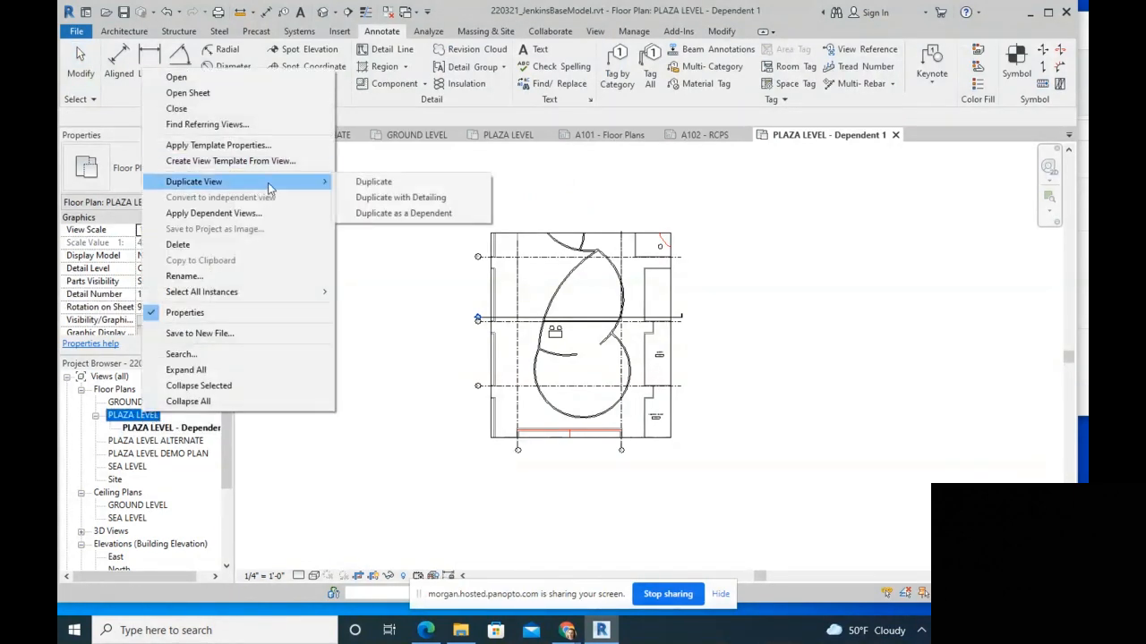
left_click(444, 199)
scroll(602, 487, "up", 4)
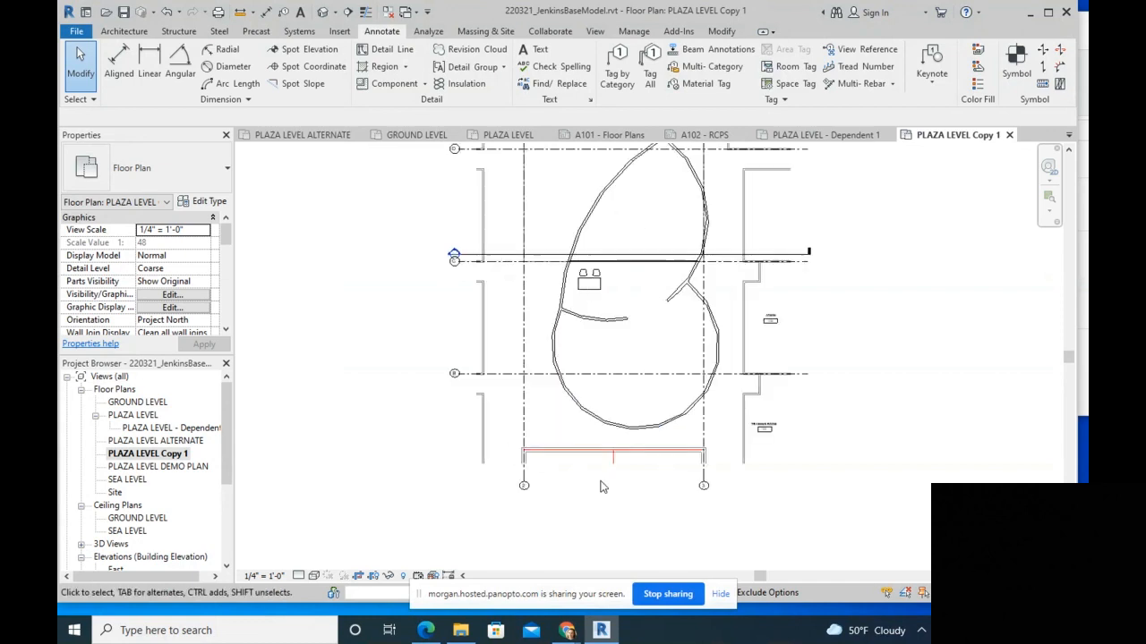
Step: Duplicate the original PLAZA LEVEL floor plan without its detailing
right_click(143, 415)
mouse_move(235, 191)
left_click(375, 188)
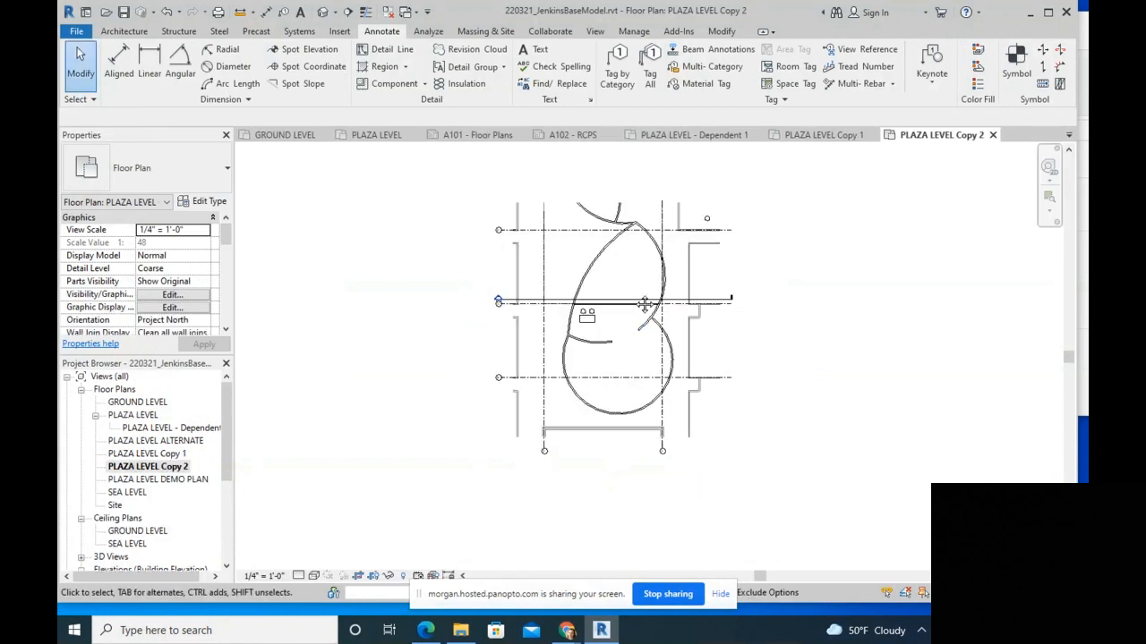
scroll(593, 296, "up", 5)
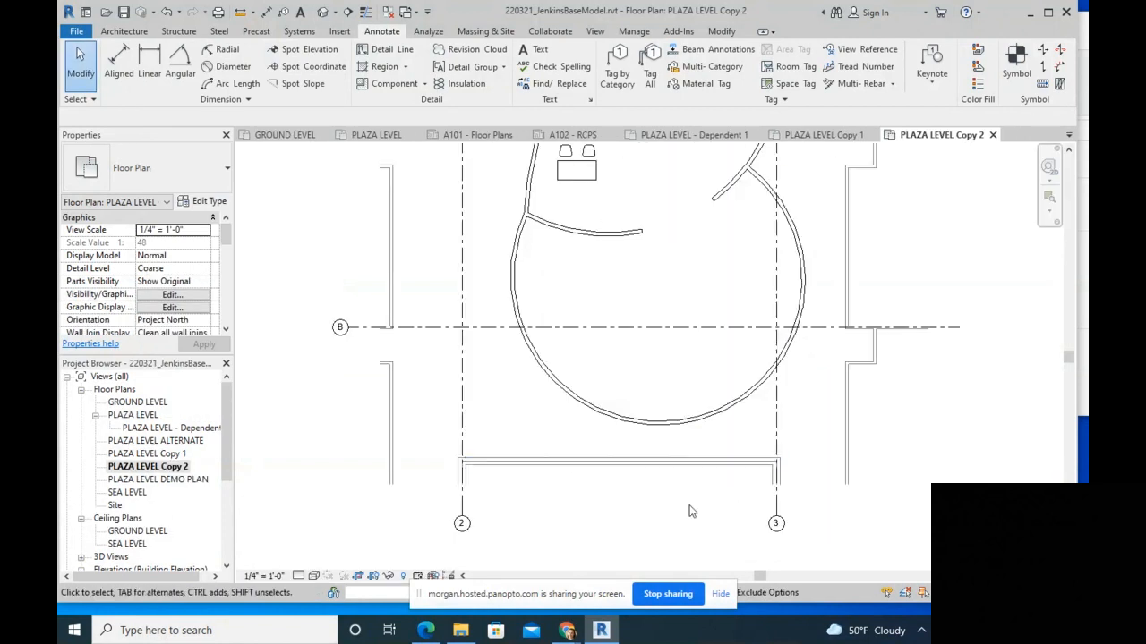
Step: Compare the PLAZA LEVEL Copy 2 view with sheet A101 and PLAZA LEVEL Copy 1, closing the Copy 2 view
left_click(480, 135)
scroll(597, 256, "down", 4)
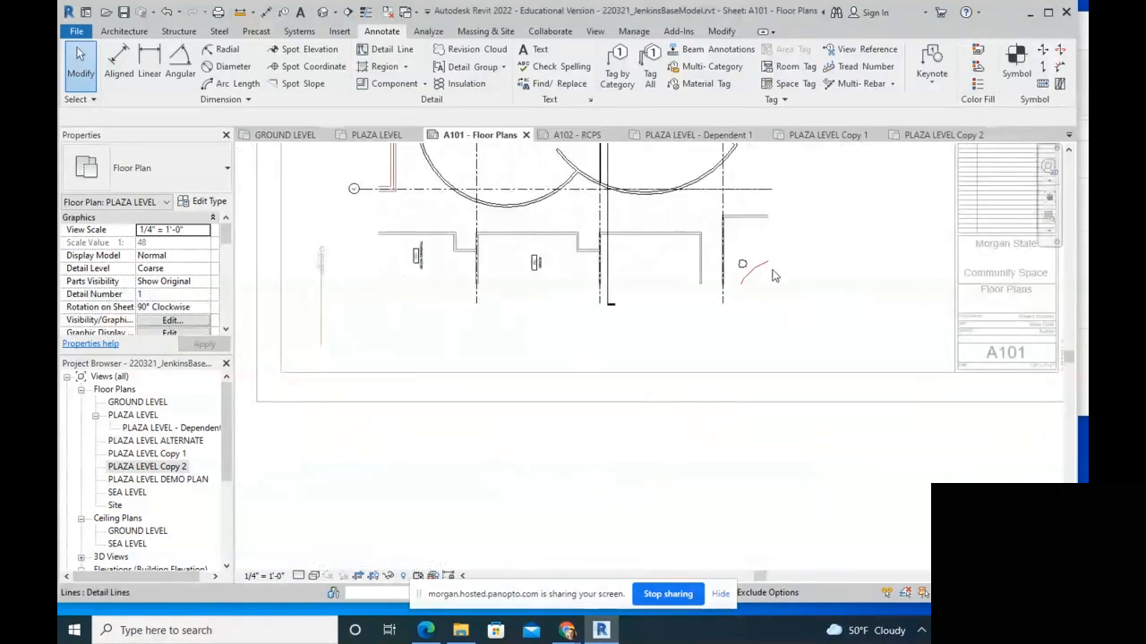
scroll(535, 261, "down", 2)
left_click(944, 134)
scroll(582, 313, "down", 5)
scroll(582, 429, "up", 3)
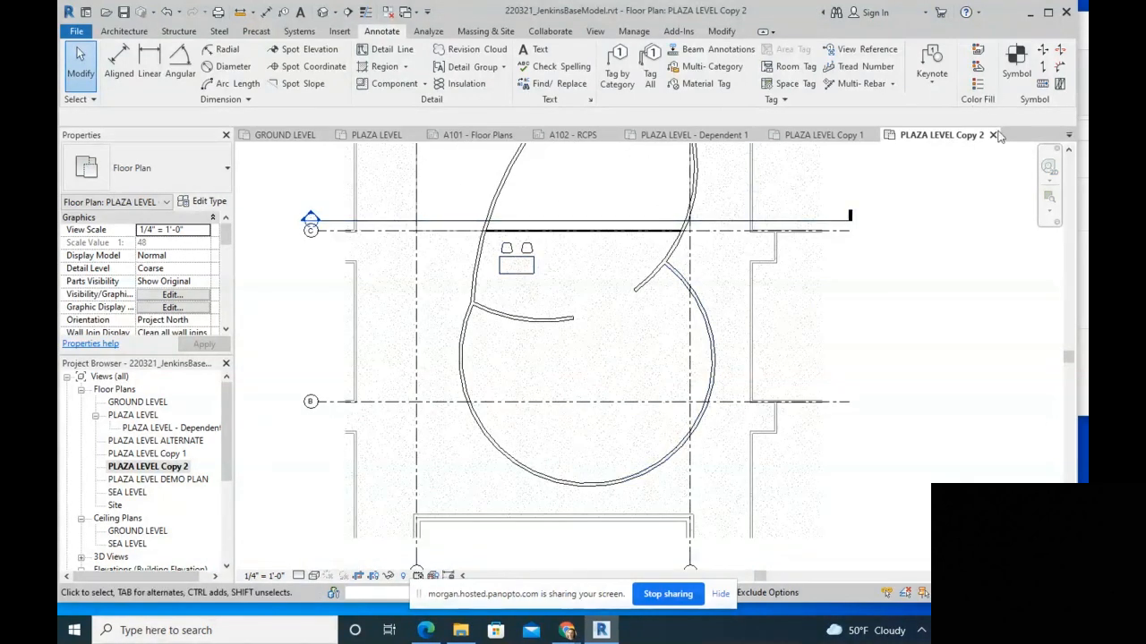
left_click(993, 135)
scroll(515, 326, "down", 2)
scroll(515, 327, "up", 2)
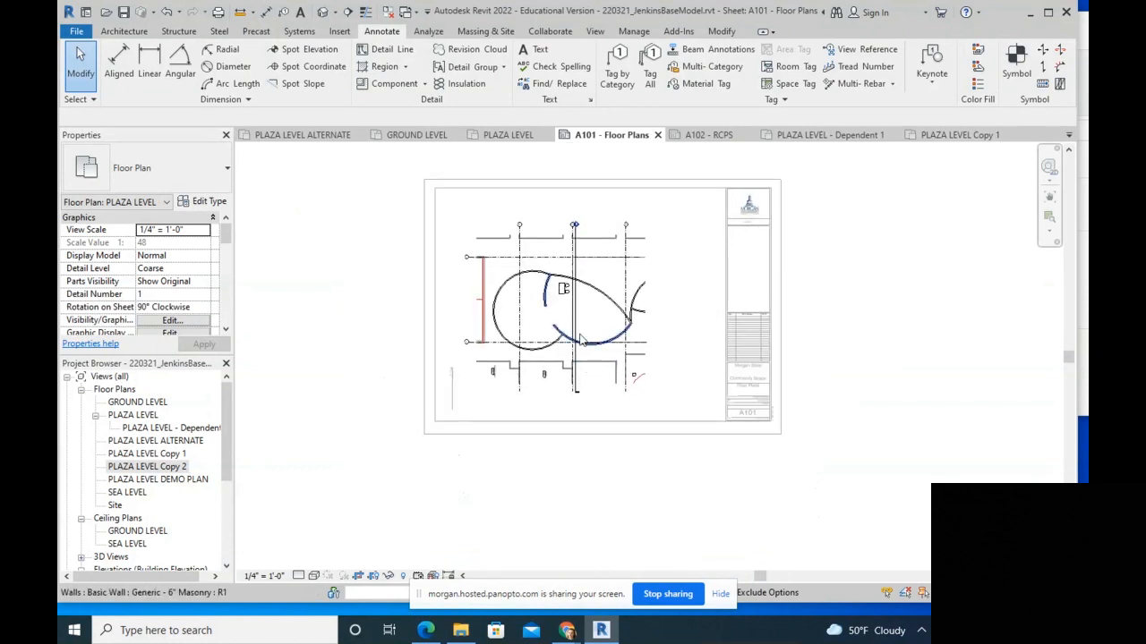
left_click(957, 135)
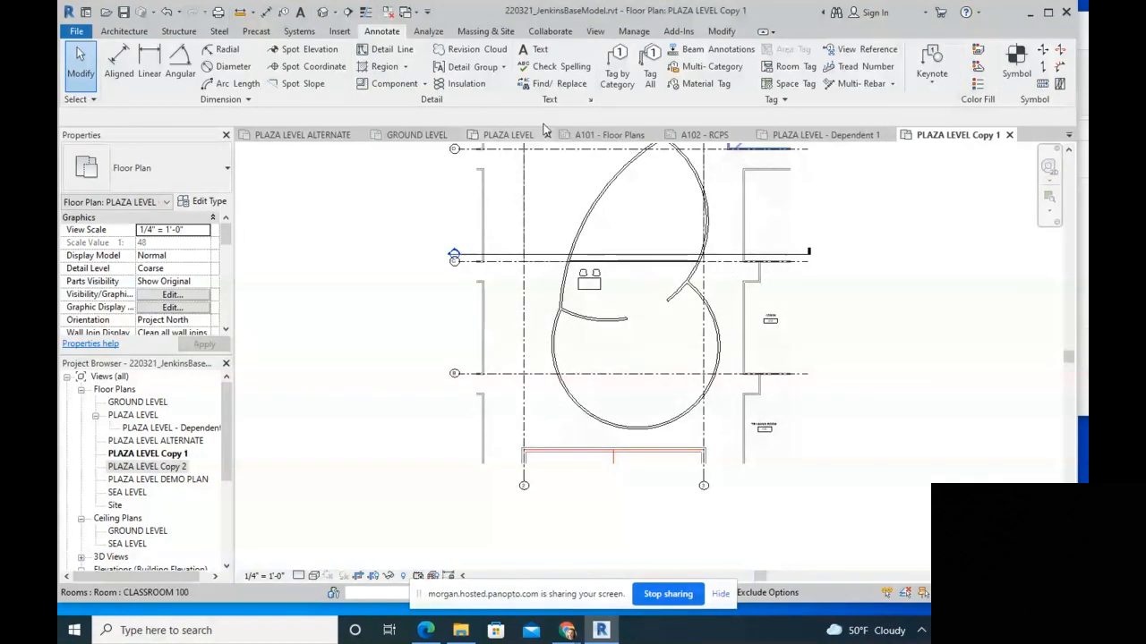
Step: Draw a circular Diagonal Crosshatch filled region of about 1338 SF over the pointed curved room in sheet A101's PLAZA LEVEL view
left_click(573, 135)
scroll(583, 328, "down", 3)
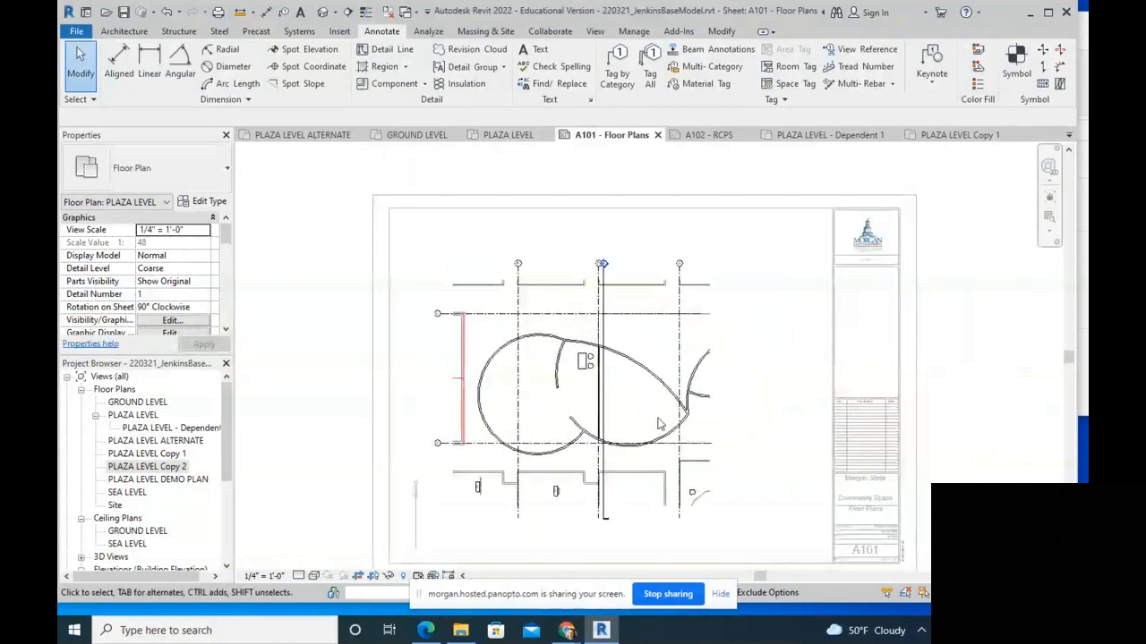
scroll(583, 331, "up", 5)
left_click(385, 66)
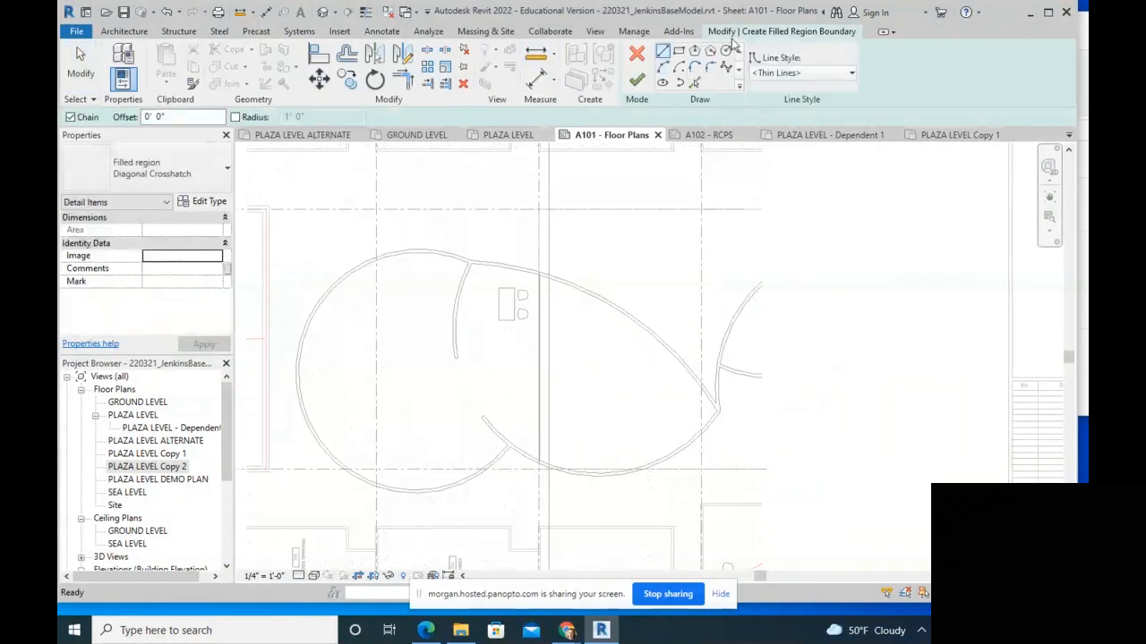
left_click(606, 382)
left_click(698, 477)
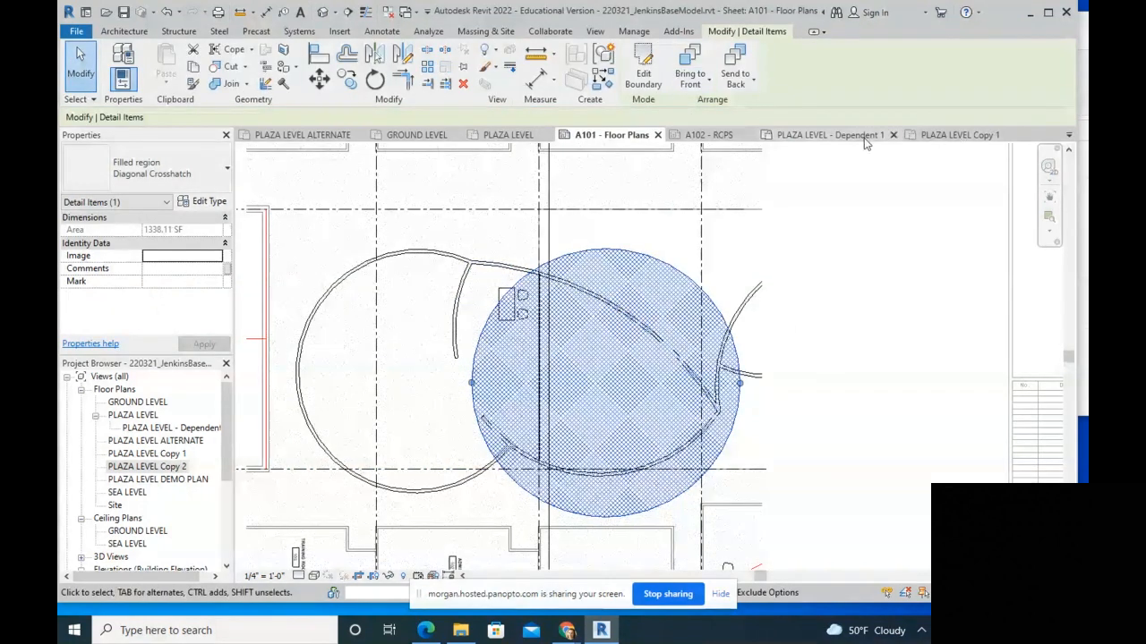
Step: Check PLAZA LEVEL Copy 1 and the dependent view for the circular filled region, and close both views
left_click(956, 134)
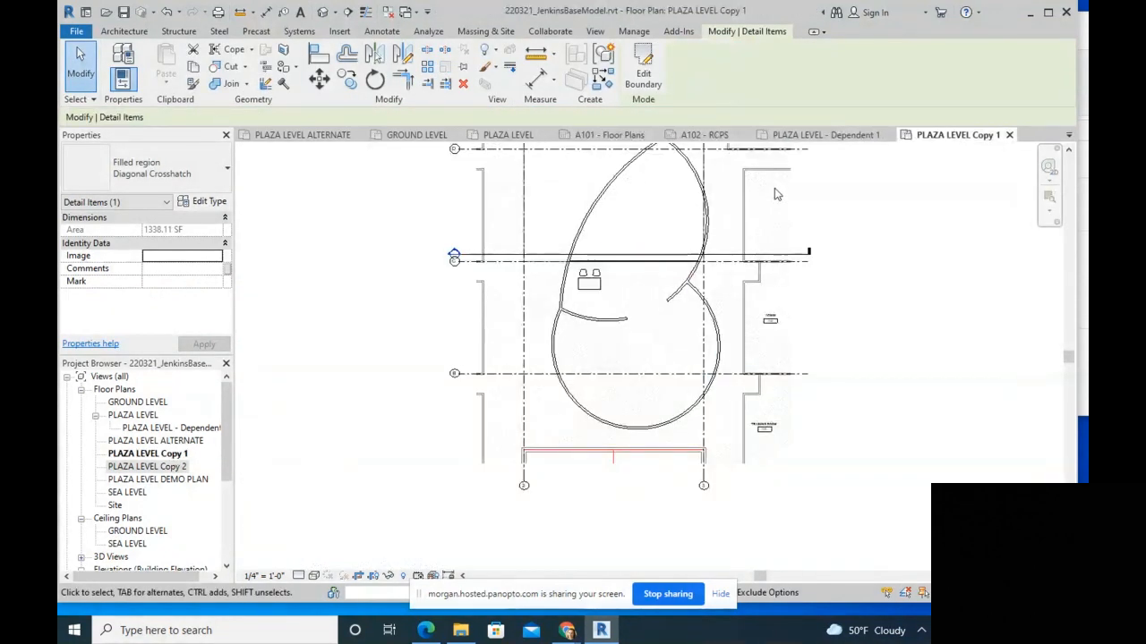
left_click(802, 138)
left_click(584, 381)
scroll(603, 357, "up", 2)
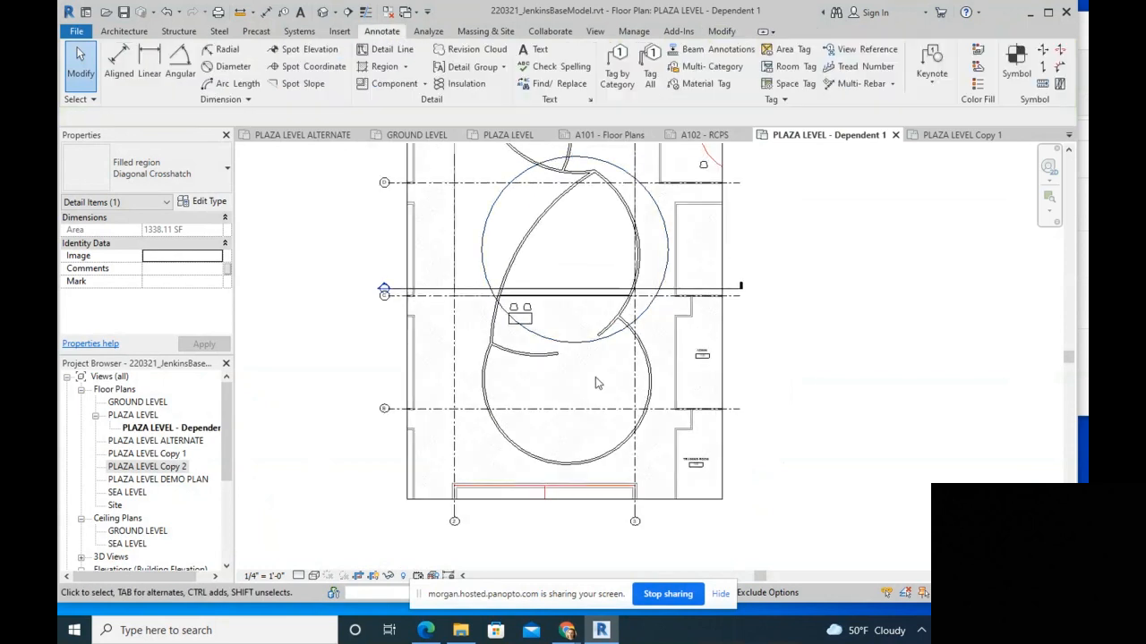
scroll(447, 229, "up", 4)
scroll(483, 237, "down", 2)
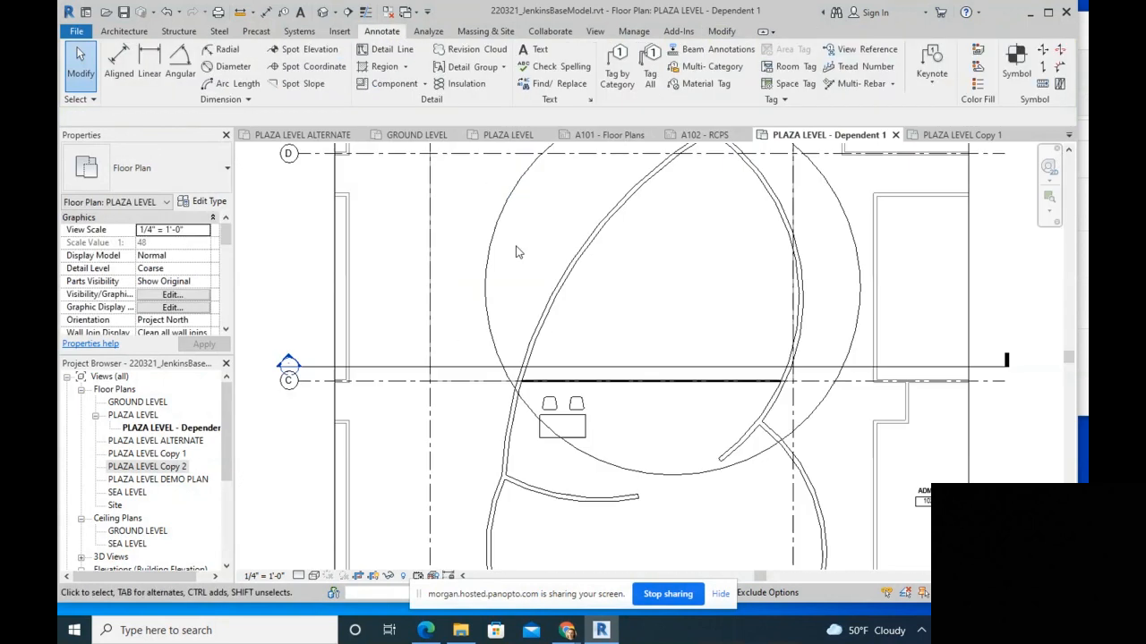
scroll(516, 252, "down", 2)
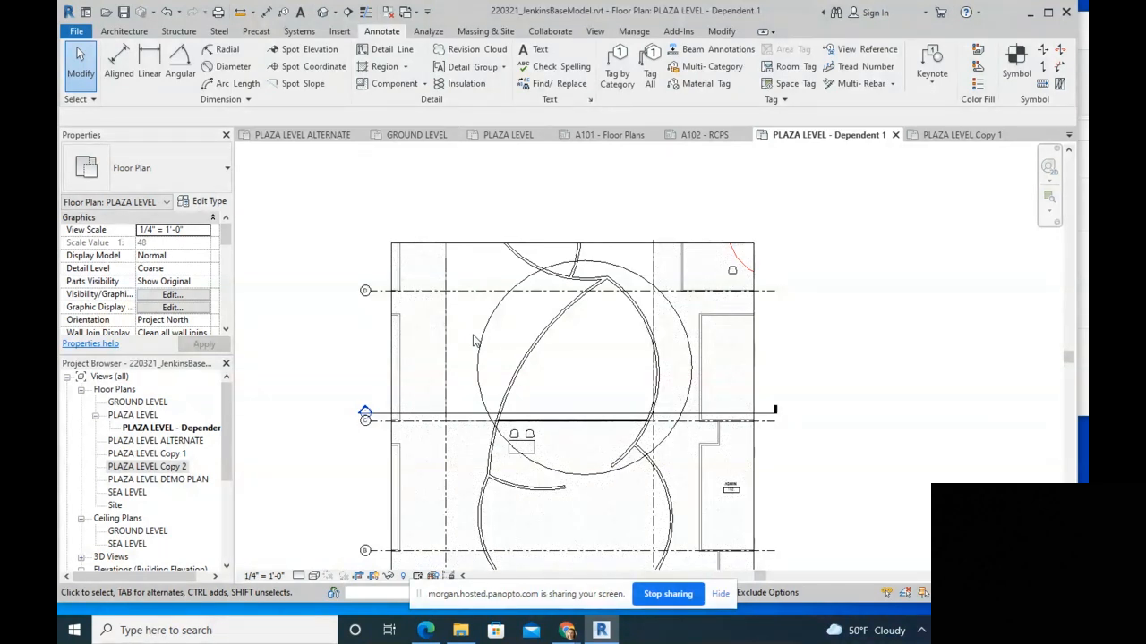
left_click(895, 135)
left_click(866, 136)
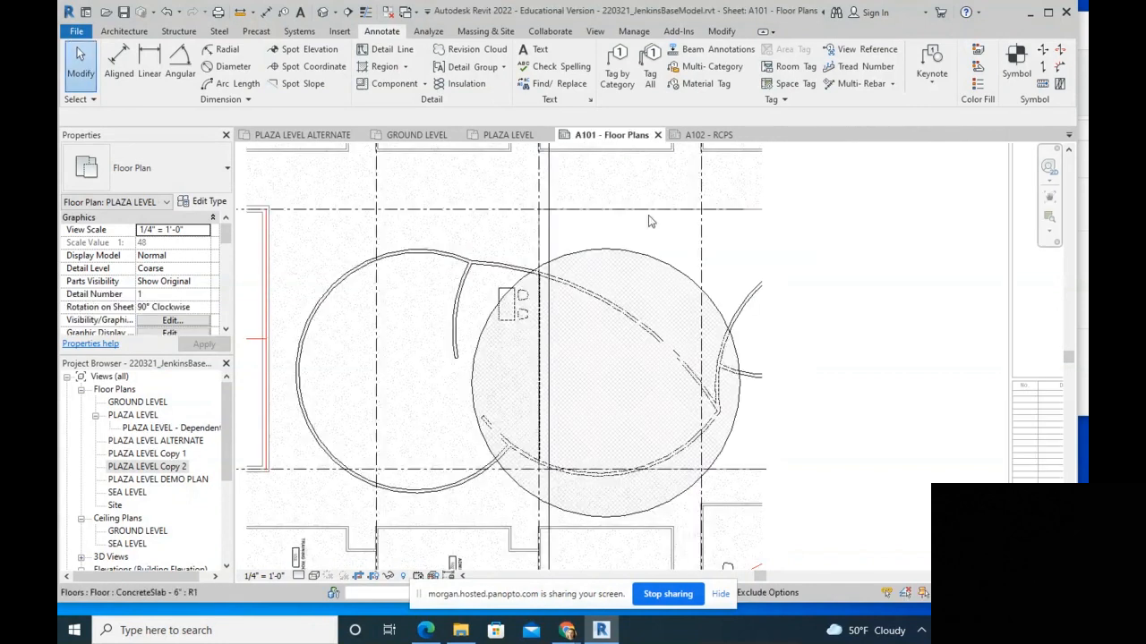
Step: Place the PLAZA LEVEL Copy 2 floor plan on sheet A102 and position it inside the sheet's border
left_click(689, 135)
middle_click_drag(490, 322, 788, 452)
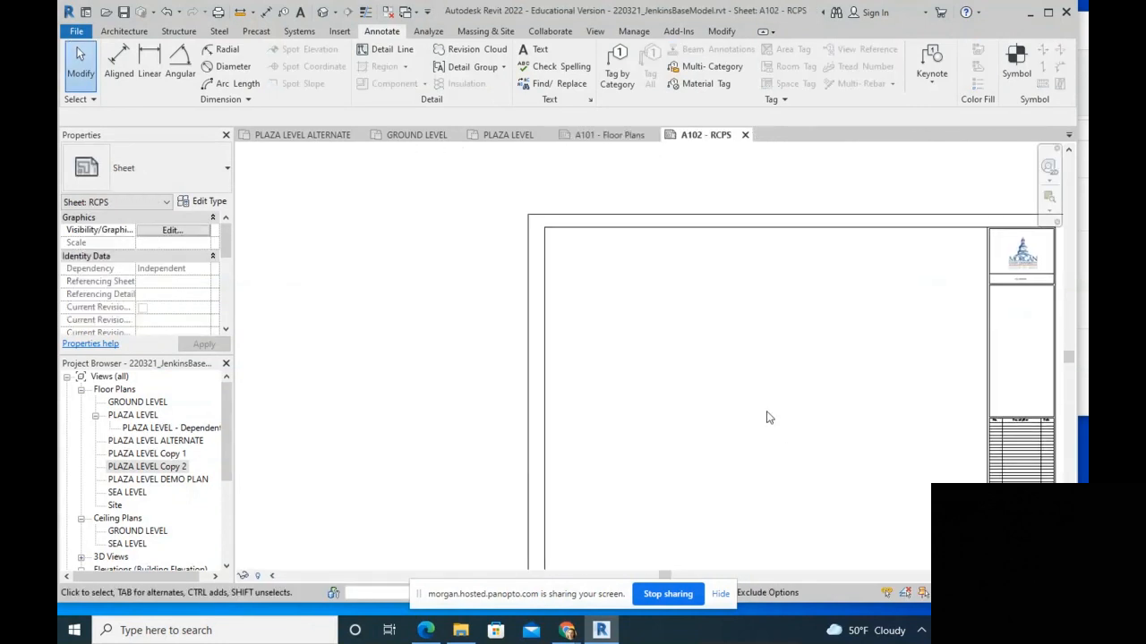
left_click(148, 468)
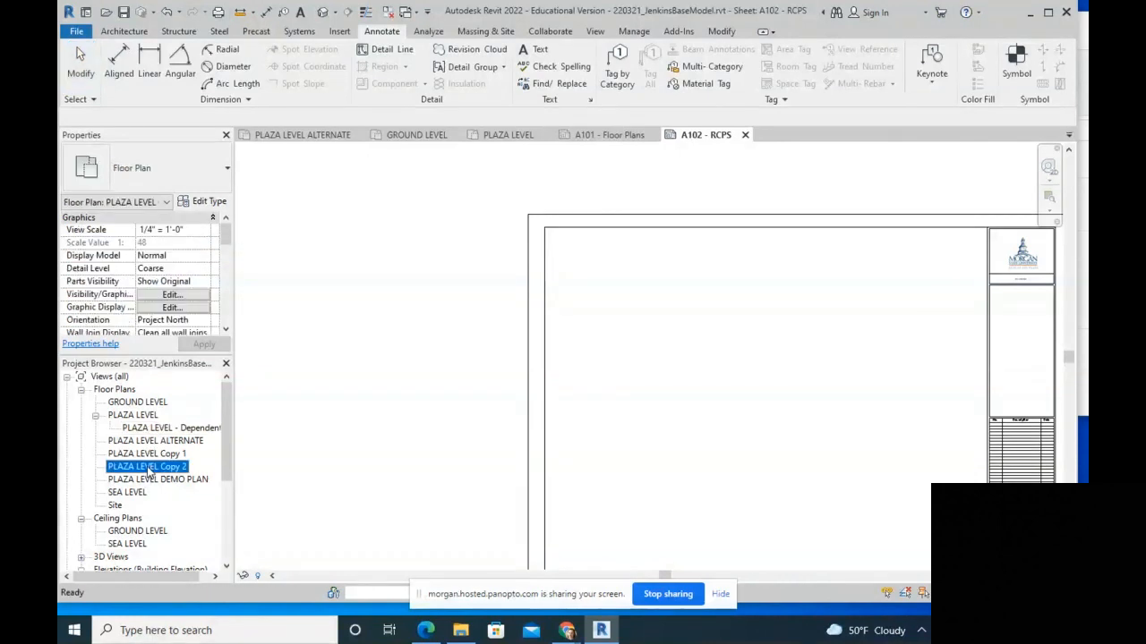
left_click_drag(662, 367, 664, 367)
left_click(664, 367)
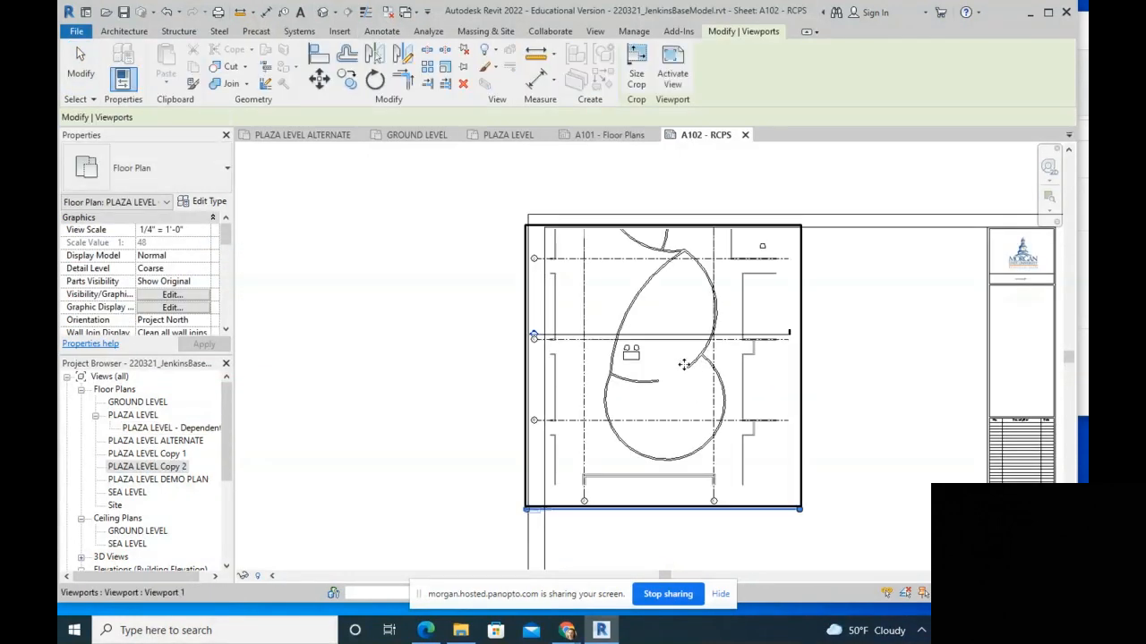
middle_click_drag(688, 370, 565, 327)
left_click_drag(538, 336, 574, 353)
left_click(846, 378)
scroll(735, 391, "down", 2)
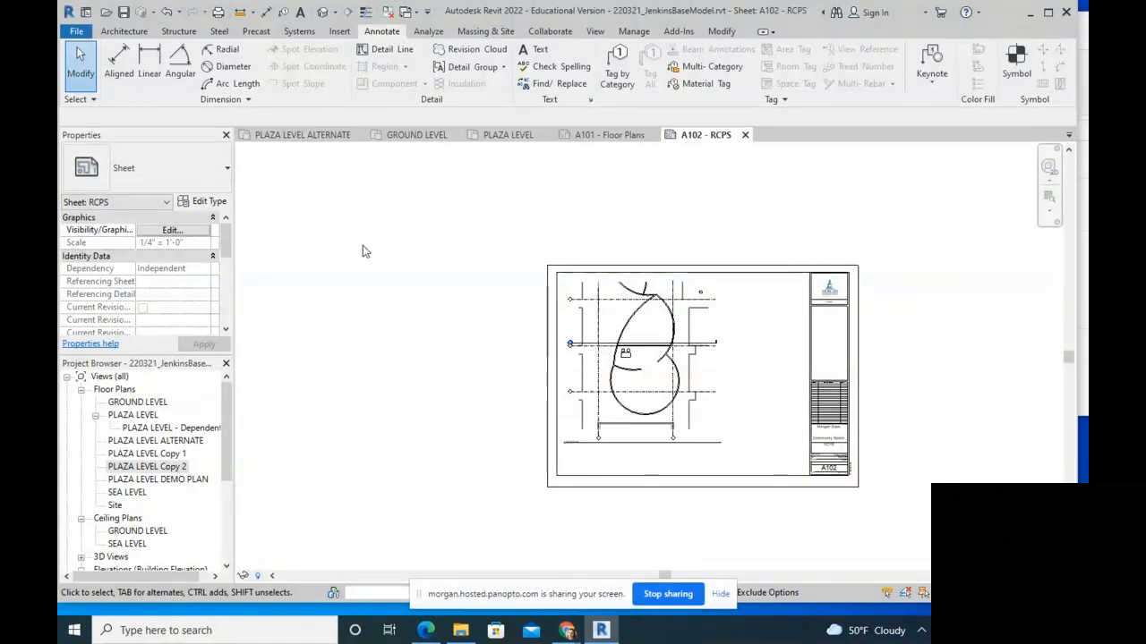
Step: Switch to Chrome and open the Modules page of the INTD302.001_Spring 2022 course
mouse_move(575, 632)
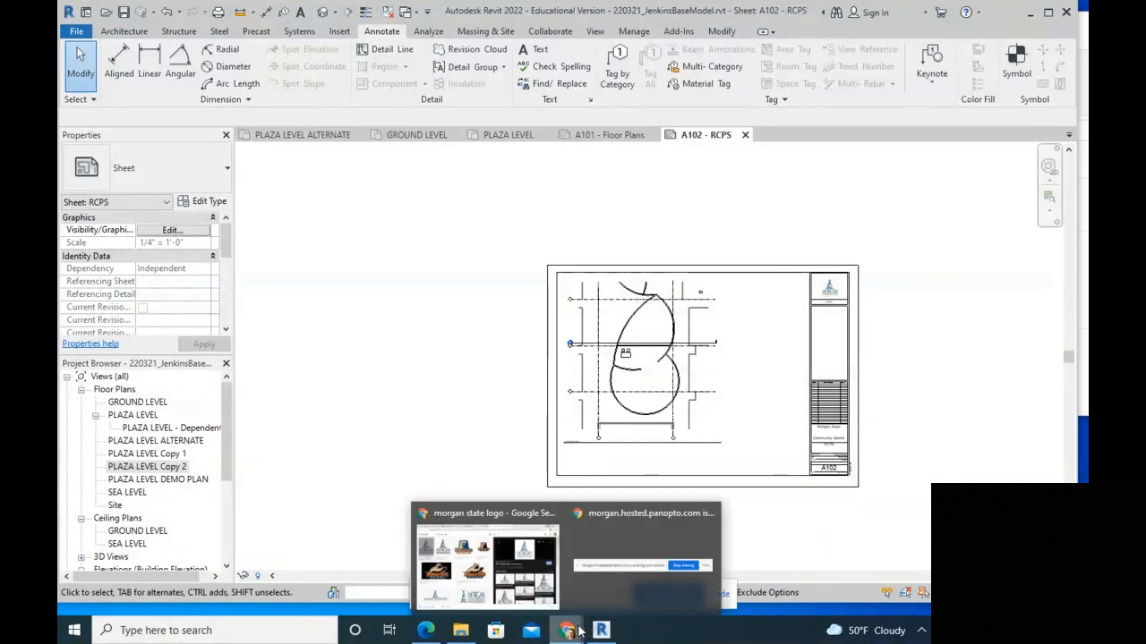
left_click(501, 542)
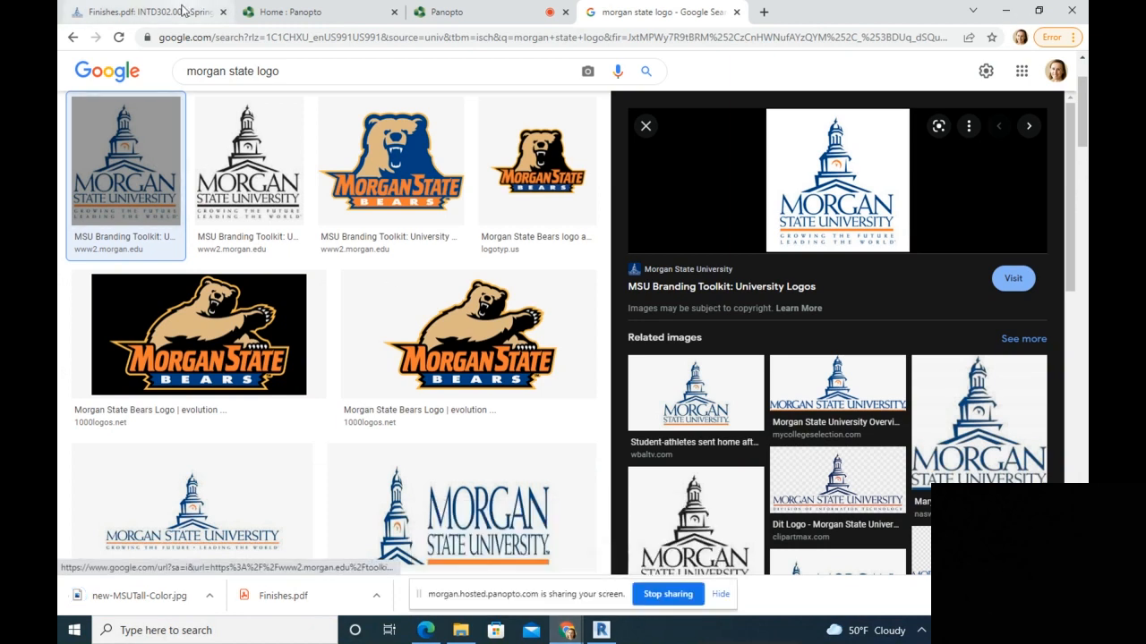
left_click(148, 12)
left_click(245, 84)
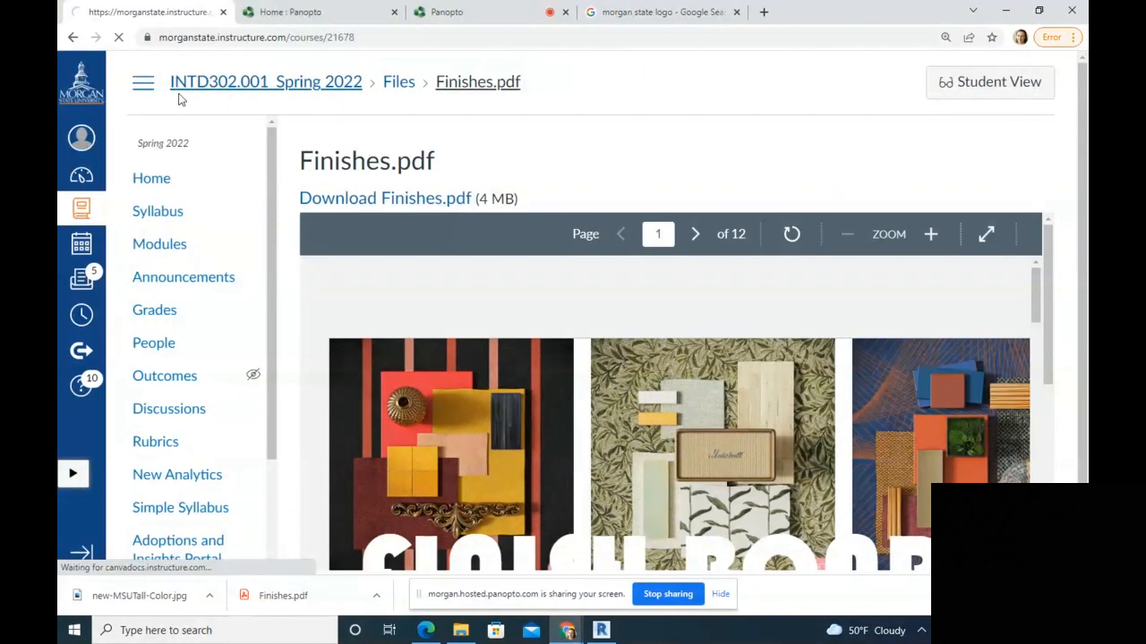
left_click(162, 260)
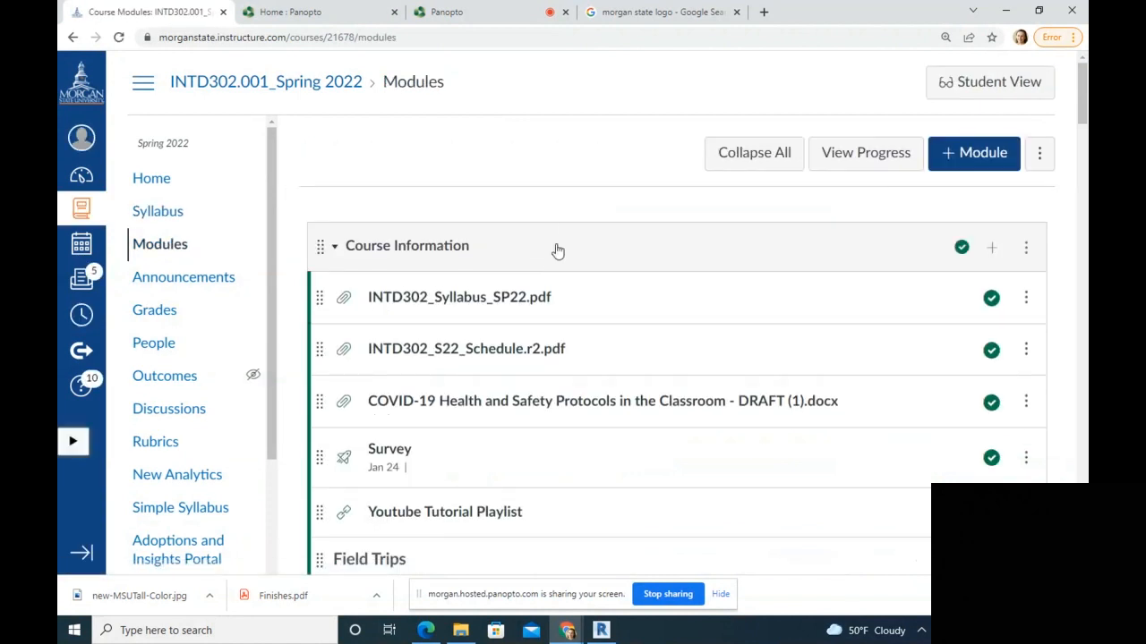
Step: Open the Revit Family Library item in the Revit Tutorials module and follow its link to Autodesk's Revit 2022 Content page
scroll(558, 233, "down", 2)
scroll(556, 231, "up", 2)
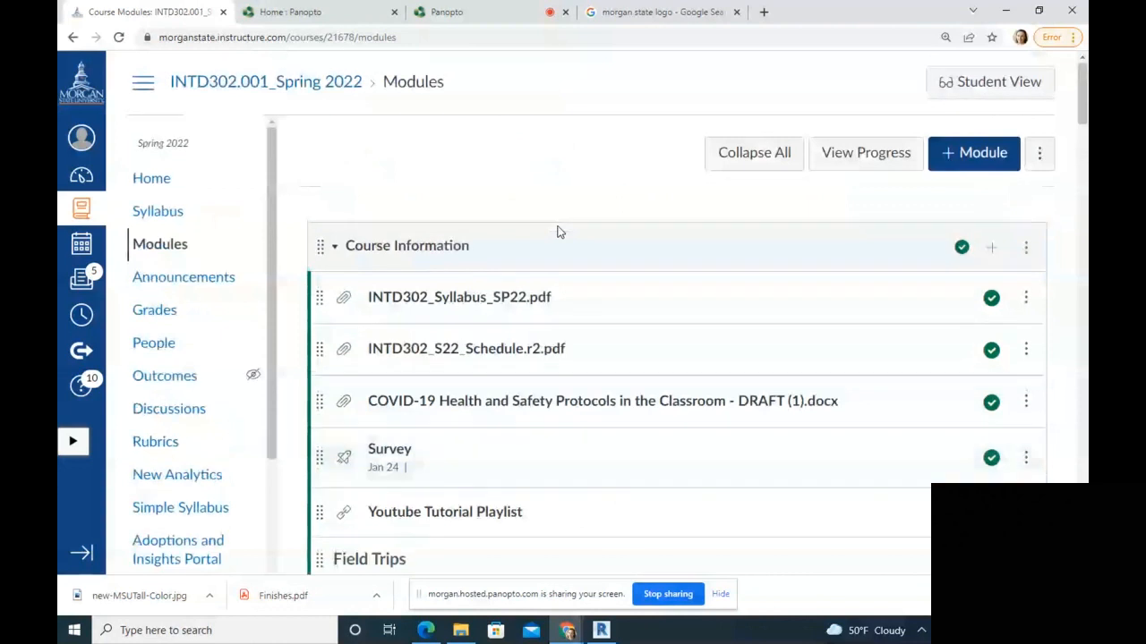
scroll(558, 231, "down", 6)
scroll(558, 230, "down", 10)
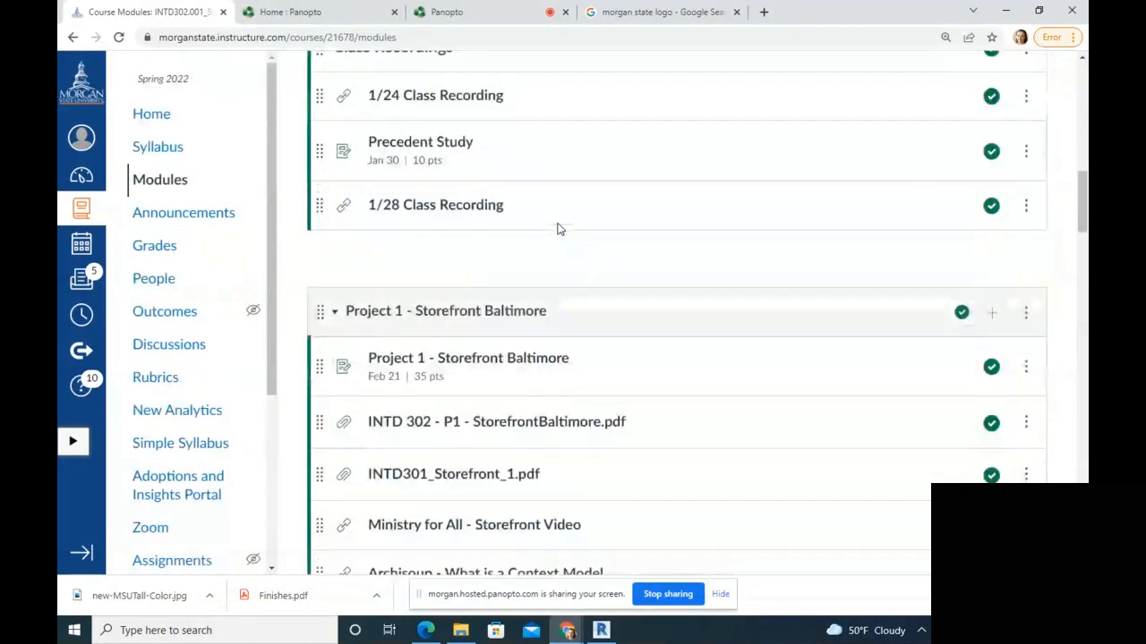
scroll(558, 230, "down", 5)
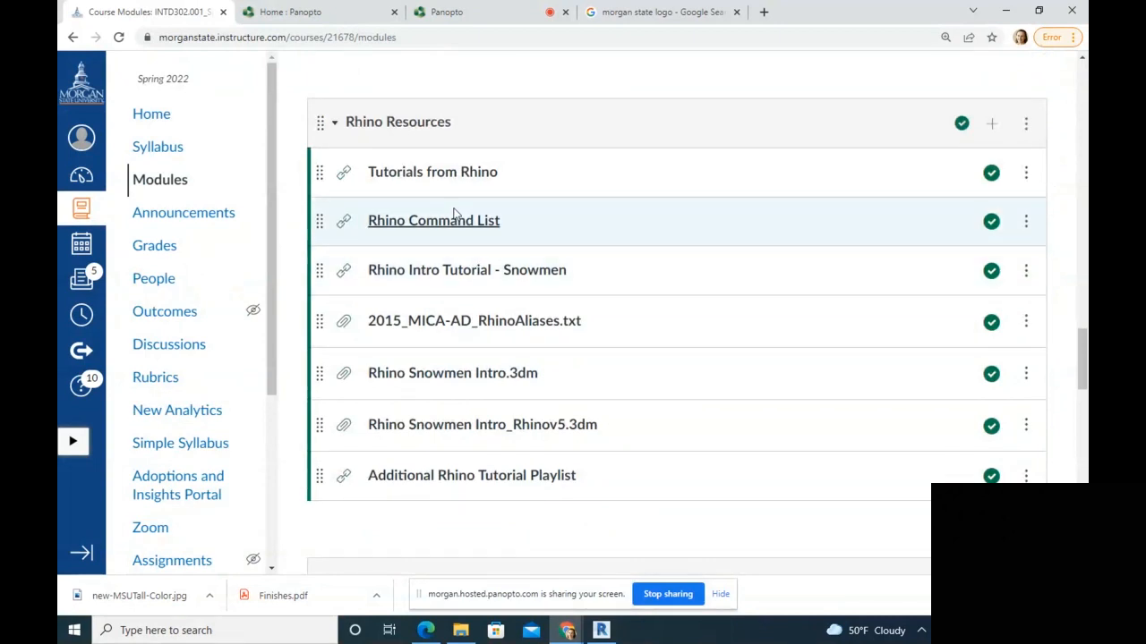
scroll(475, 351, "down", 6)
scroll(479, 349, "down", 10)
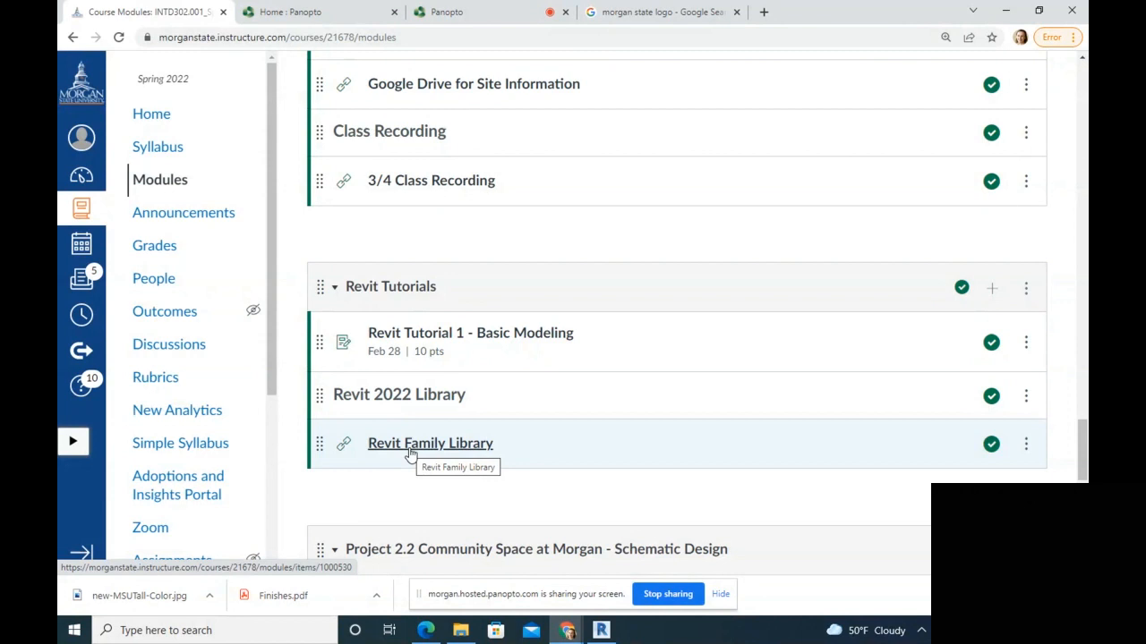
left_click(410, 452)
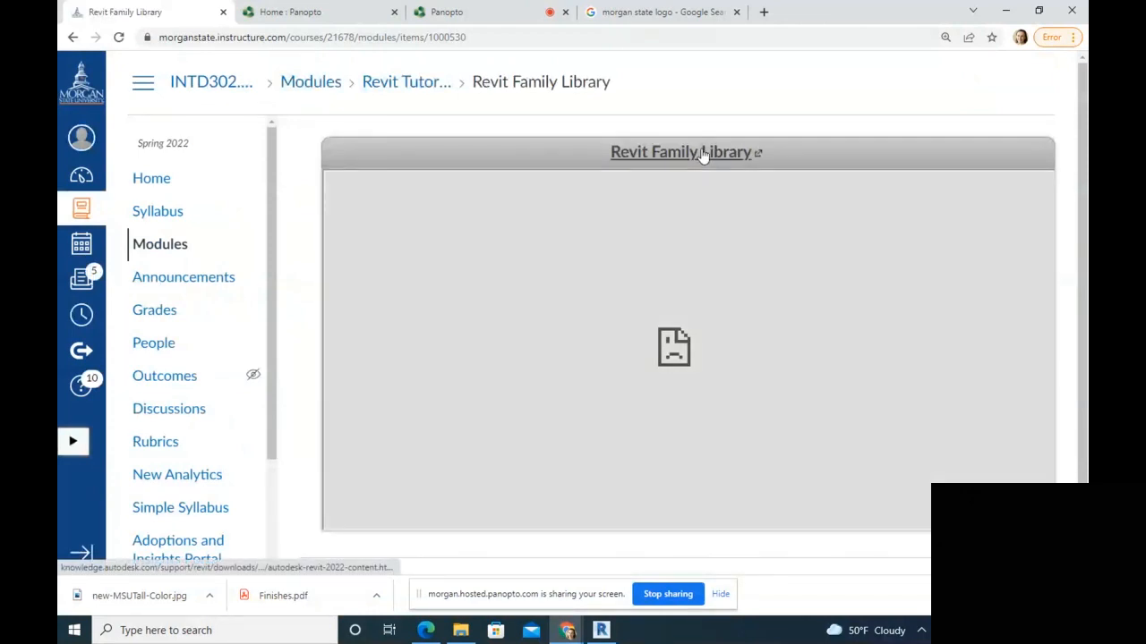
left_click(702, 153)
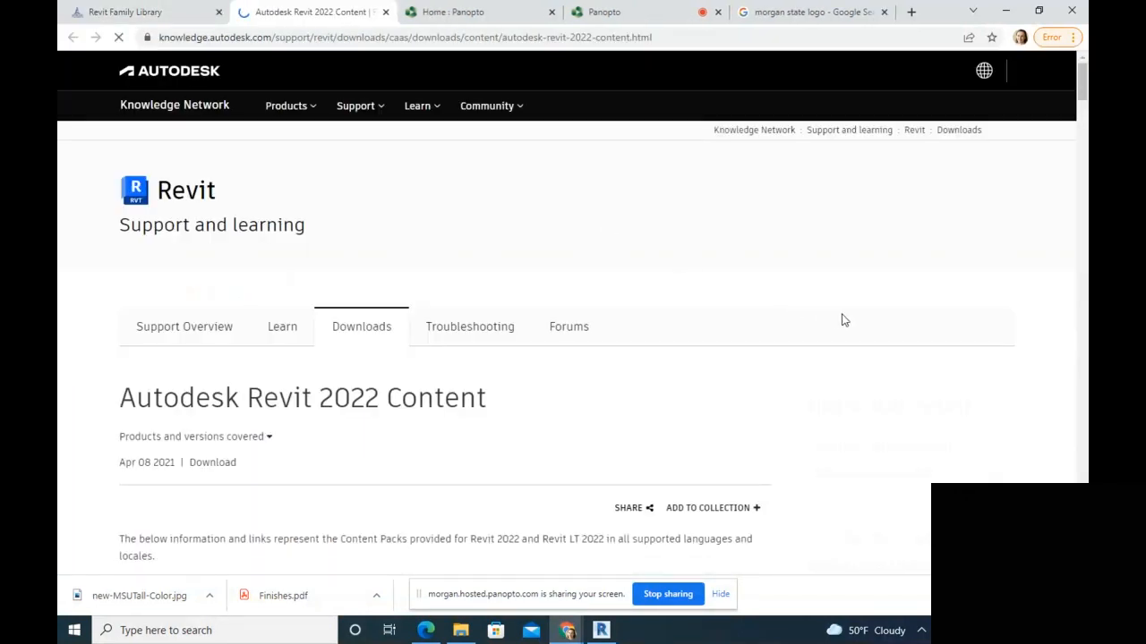
Step: Find the US English row under Revit 2022 Content Packs and download RVTCPENU.exe
scroll(841, 320, "down", 2)
scroll(841, 320, "down", 6)
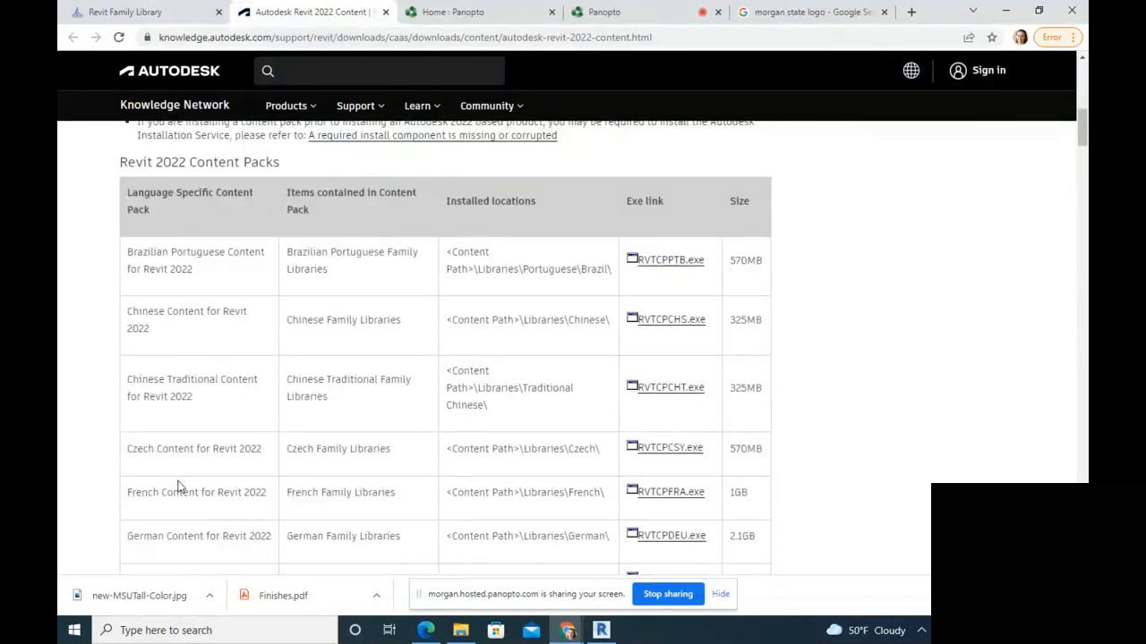
scroll(183, 470, "down", 3)
scroll(246, 349, "up", 3)
scroll(269, 252, "up", 2)
scroll(265, 295, "down", 5)
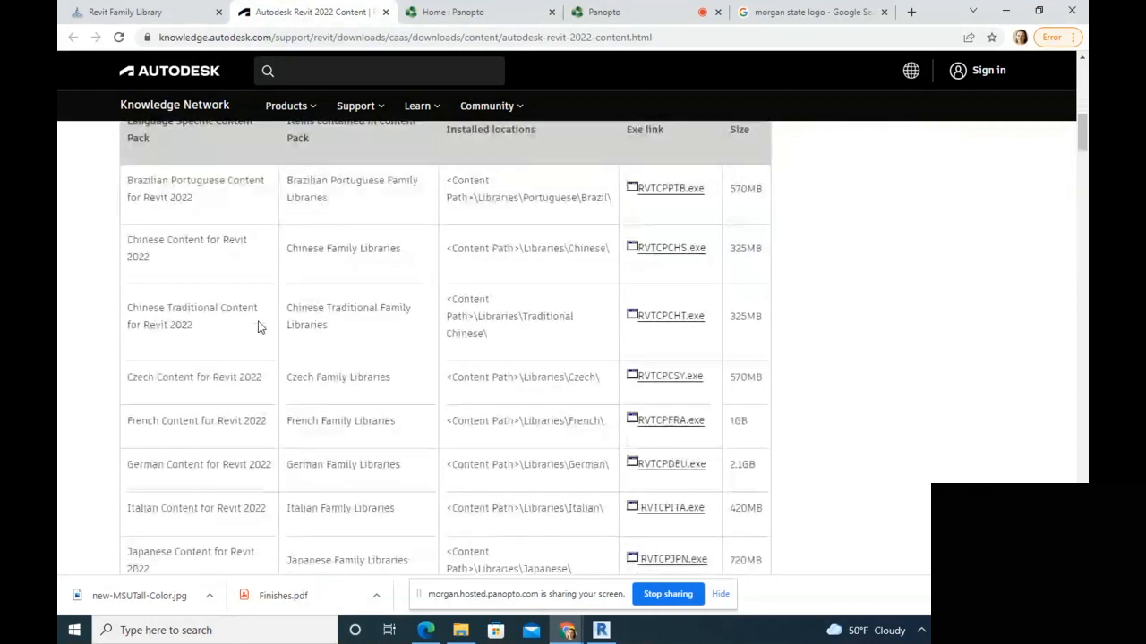
scroll(257, 327, "down", 5)
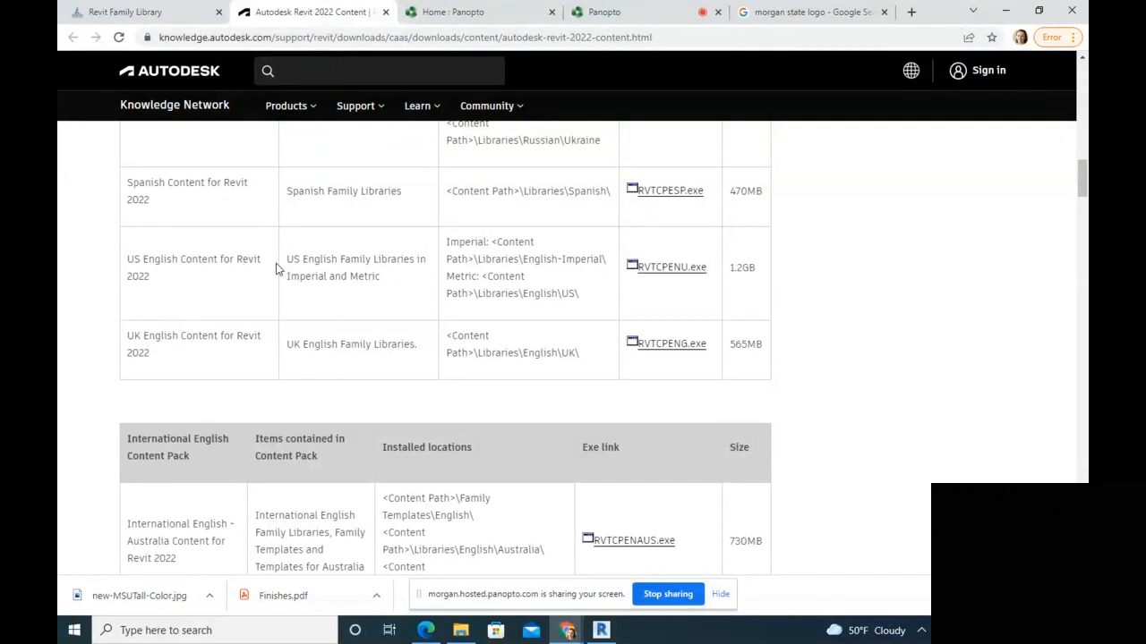
scroll(265, 265, "up", 7)
scroll(264, 265, "up", 3)
scroll(242, 286, "down", 7)
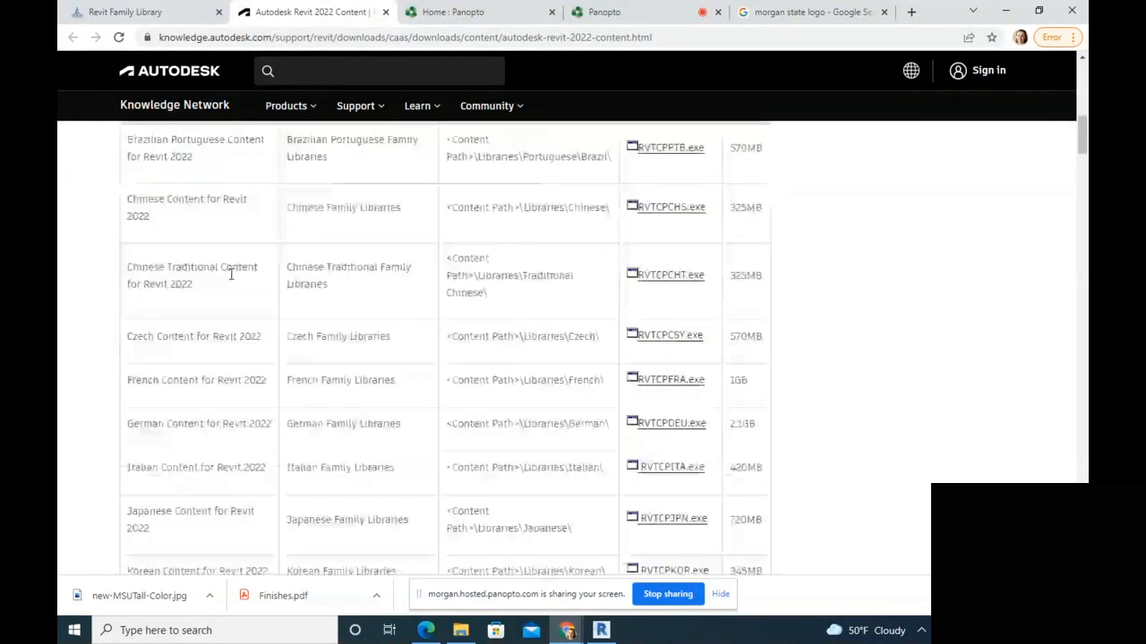
scroll(216, 349, "down", 3)
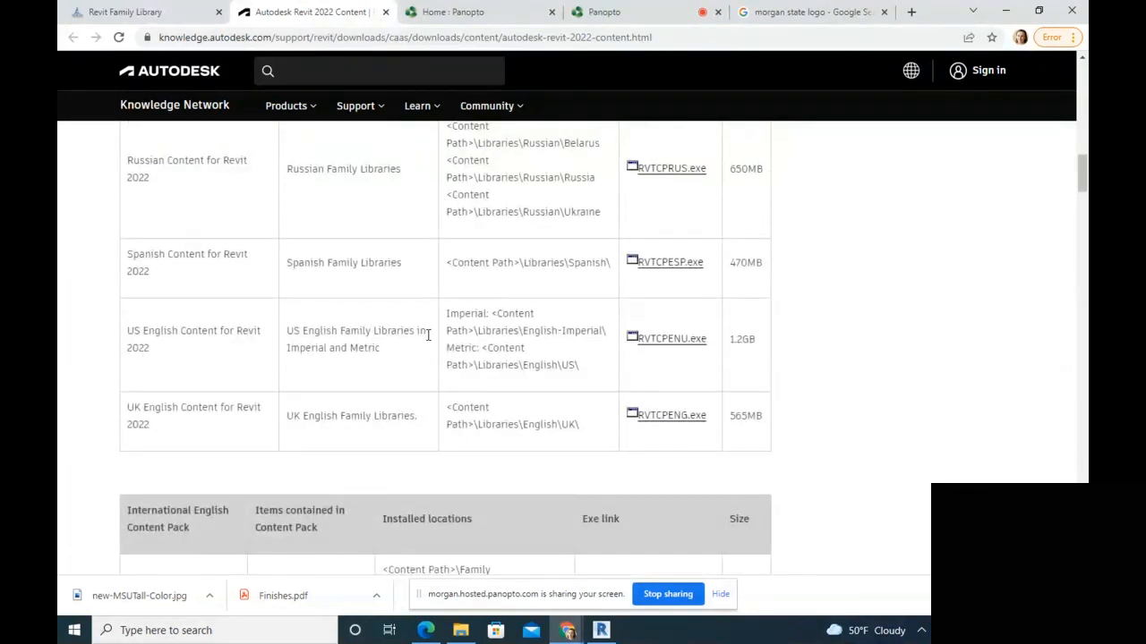
left_click(671, 338)
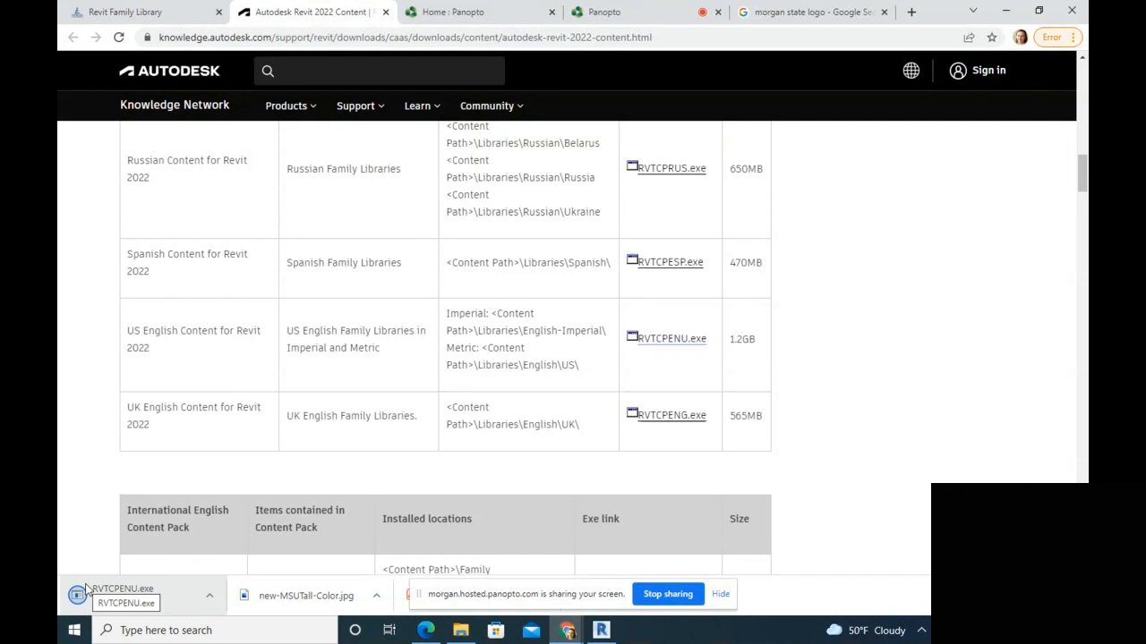
Step: Show the RVTCPENU.exe download in its folder, close the folder window, and set the file to open when done
right_click(101, 591)
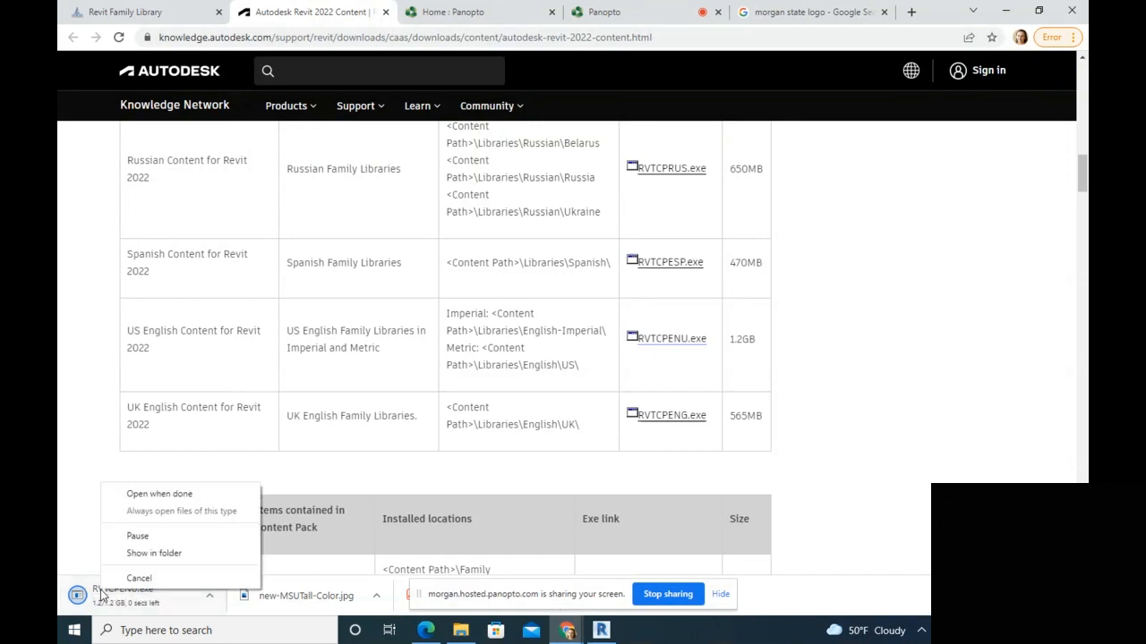
left_click(141, 556)
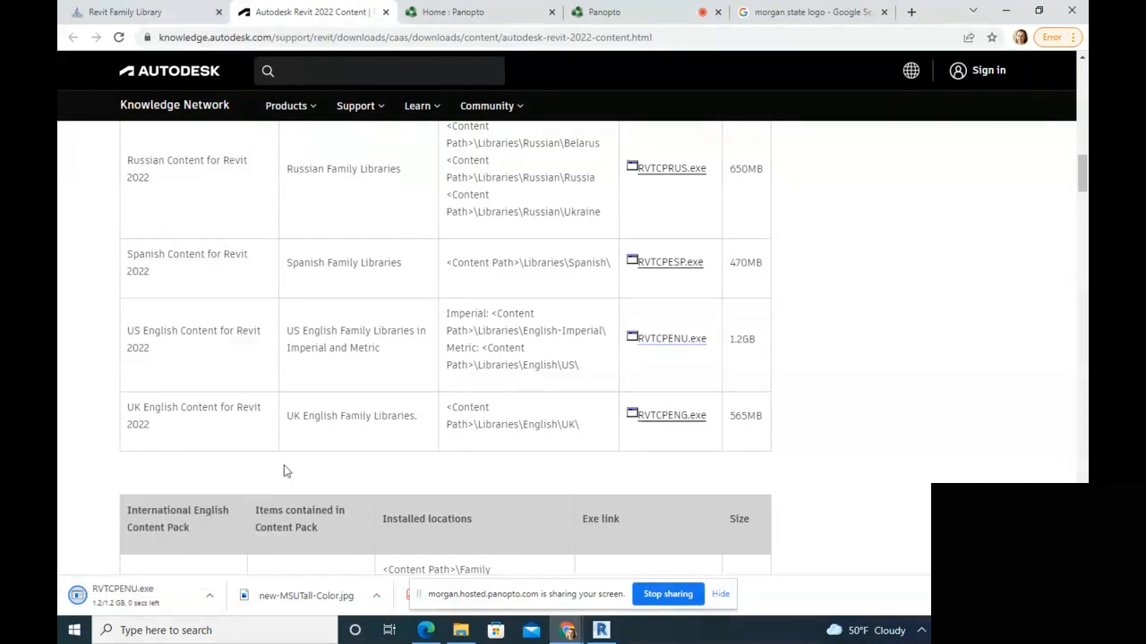
right_click(133, 596)
left_click(305, 518)
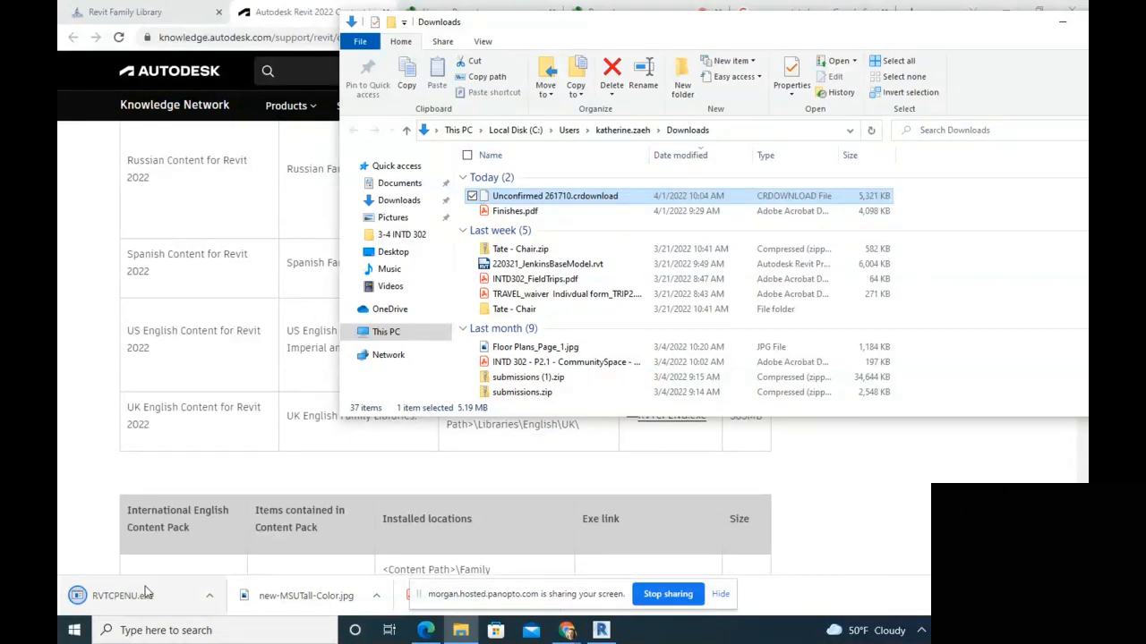
left_click_drag(686, 31, 568, 102)
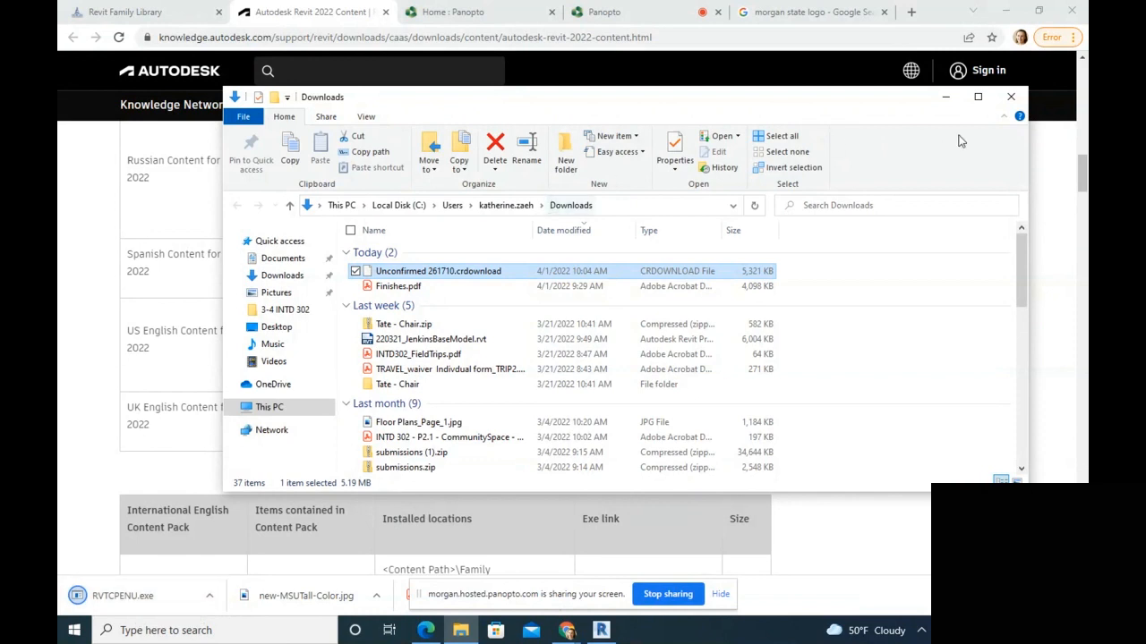
left_click(1013, 99)
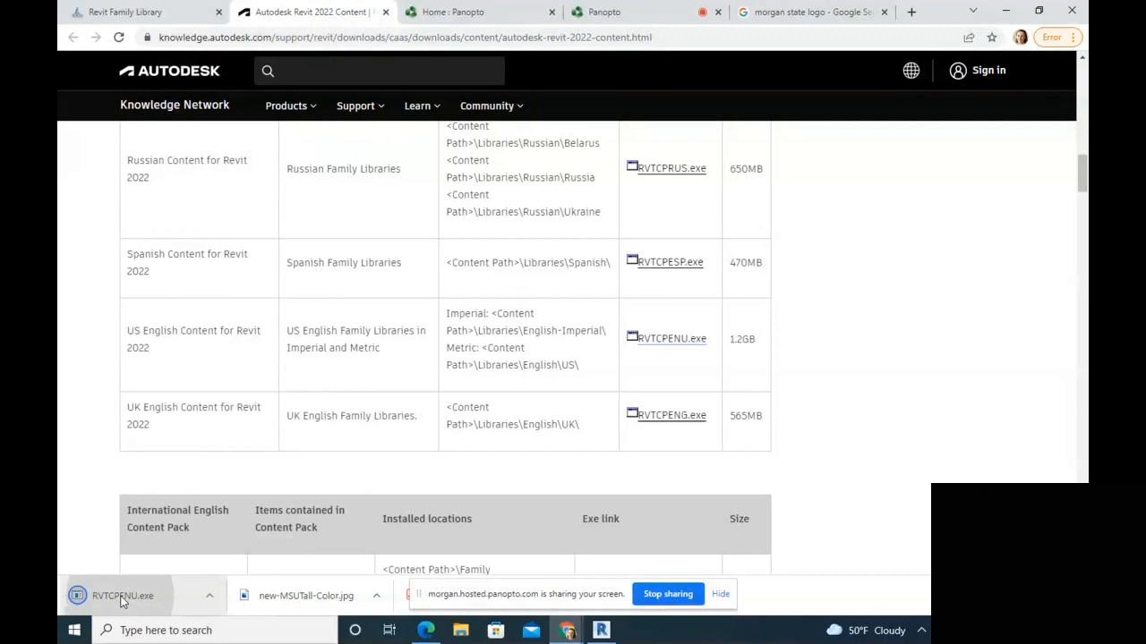
left_click(209, 597)
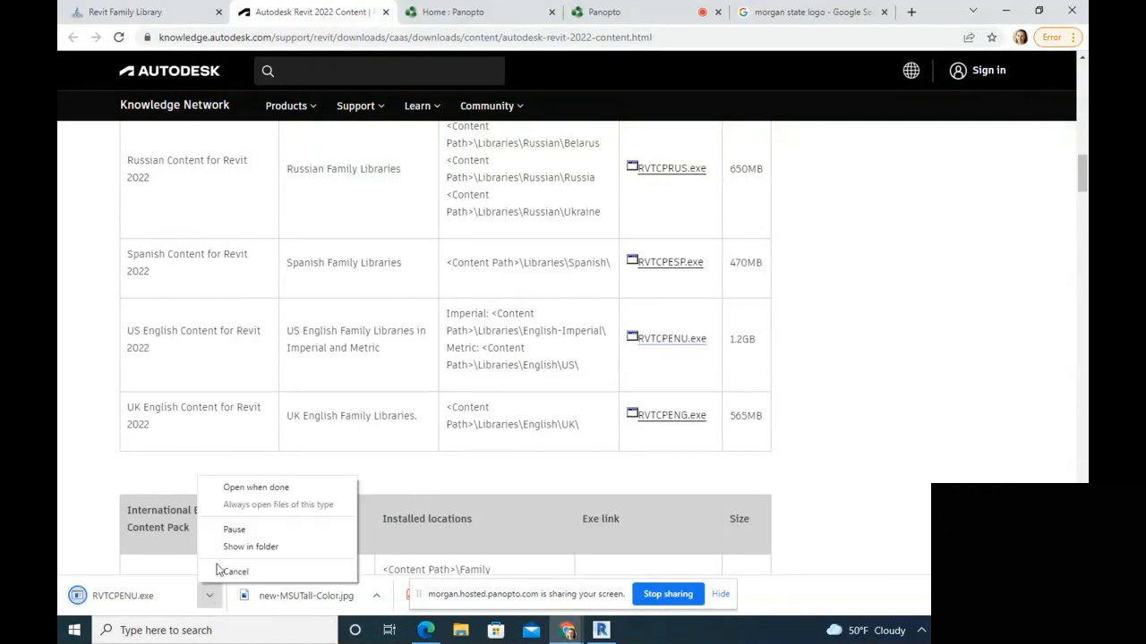
left_click(251, 487)
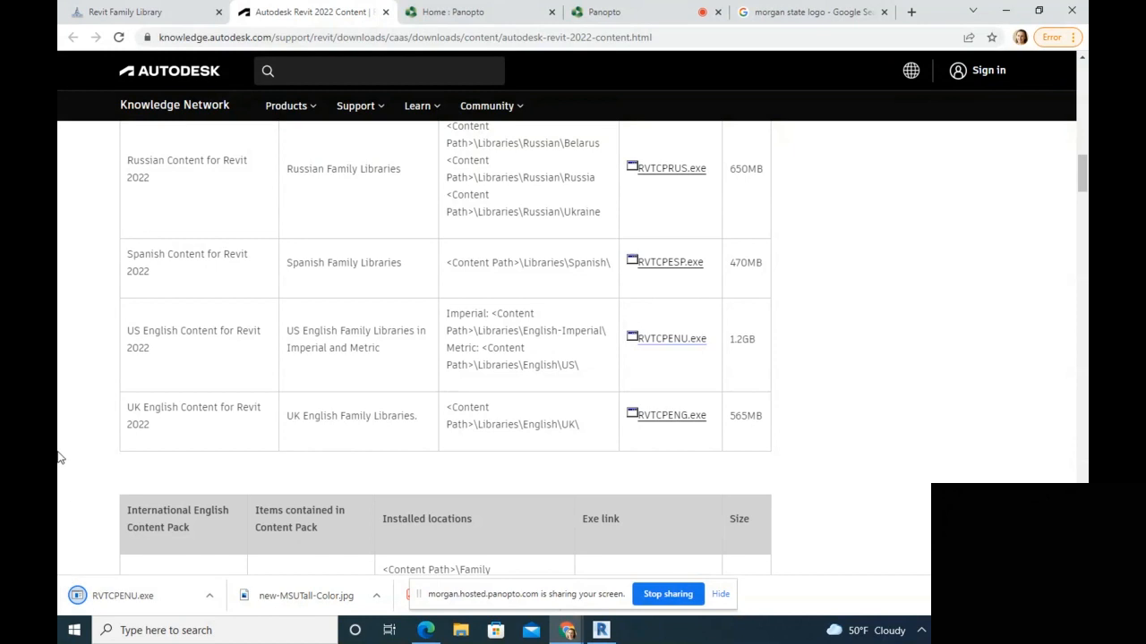
Step: Look through the International English and Revit LT 2022 content pack tables and return to the Revit 2022 packs
scroll(242, 497, "down", 1)
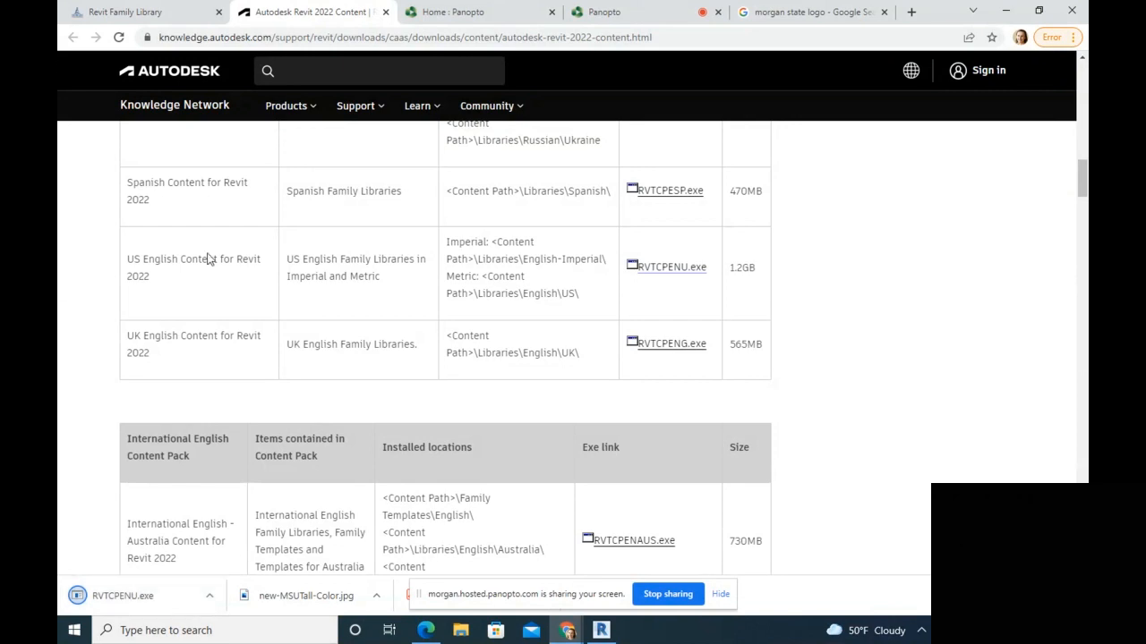
scroll(182, 229, "down", 4)
scroll(226, 255, "down", 10)
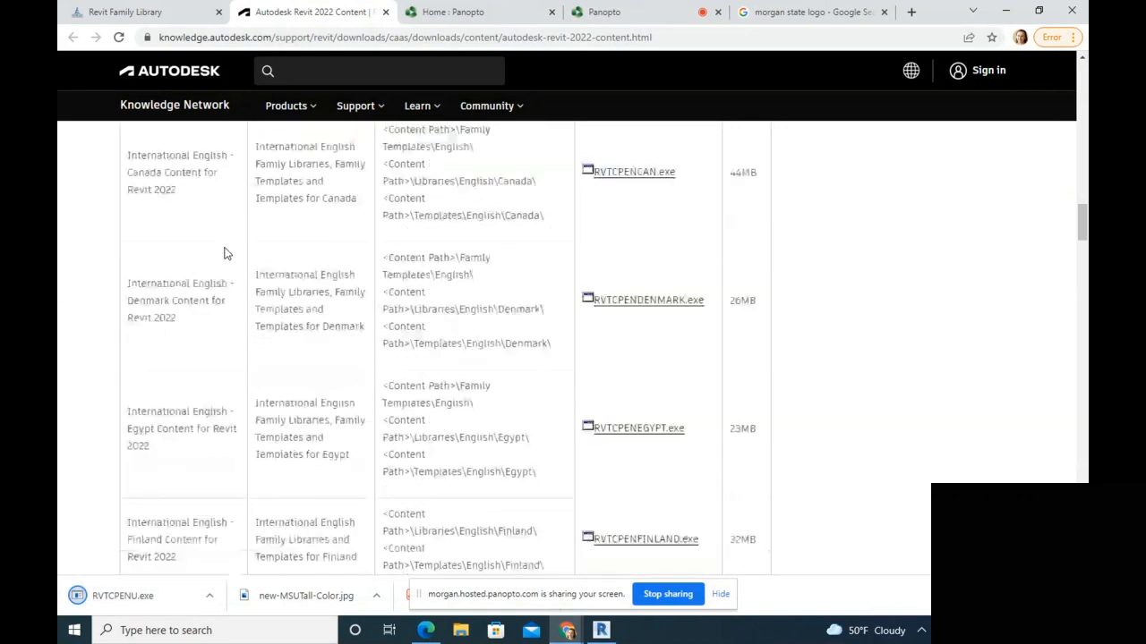
scroll(254, 281, "down", 13)
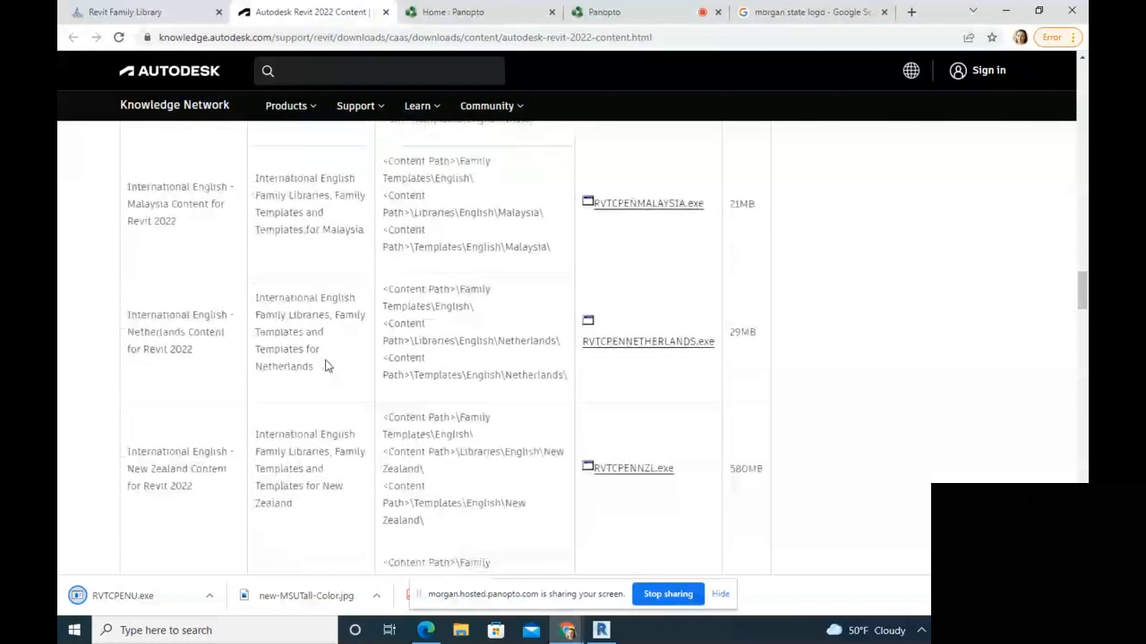
scroll(327, 365, "down", 5)
scroll(327, 361, "down", 3)
scroll(326, 362, "down", 3)
scroll(326, 365, "up", 2)
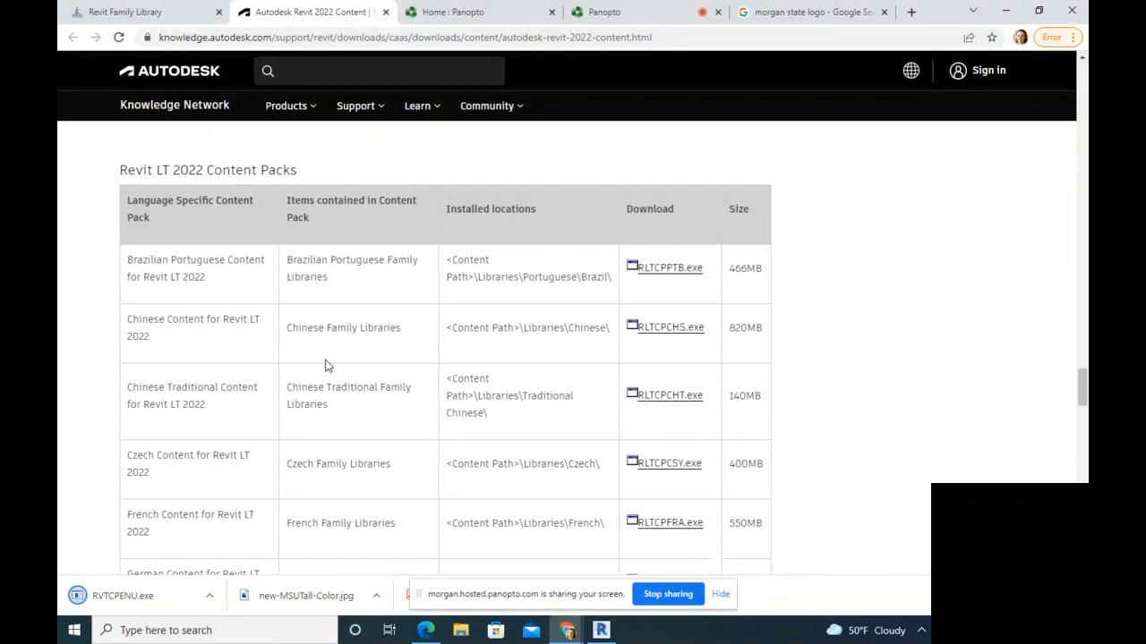
scroll(326, 365, "up", 15)
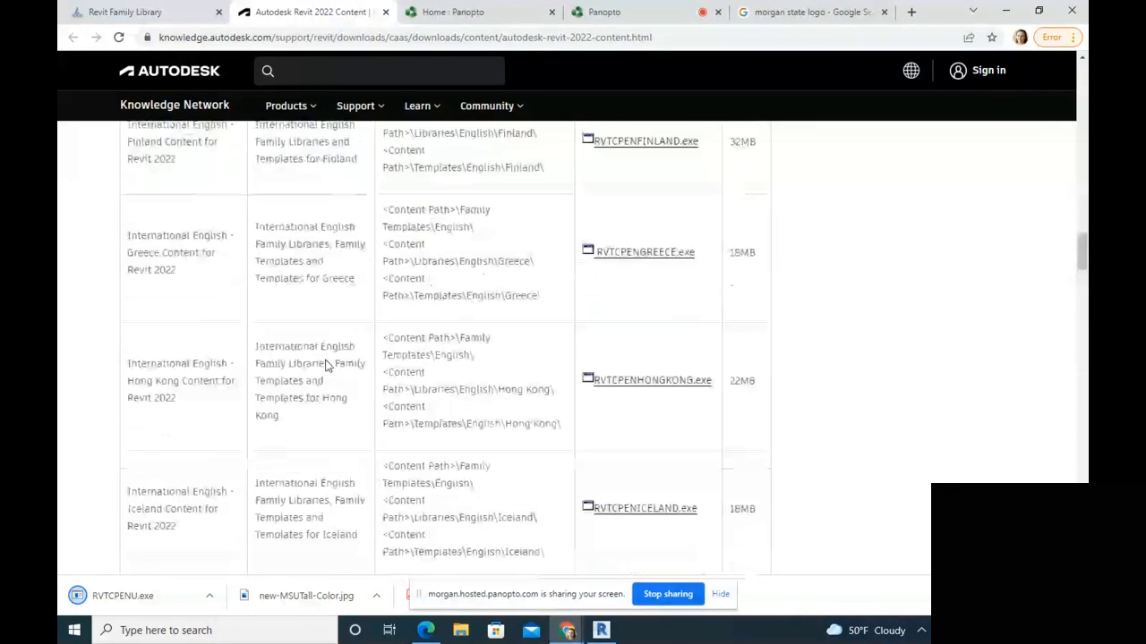
scroll(327, 366, "up", 20)
Step: Find US English Content for Revit LT 2022 in the Revit LT content packs and download RLTCPENU.exe
scroll(326, 365, "down", 20)
scroll(322, 362, "down", 15)
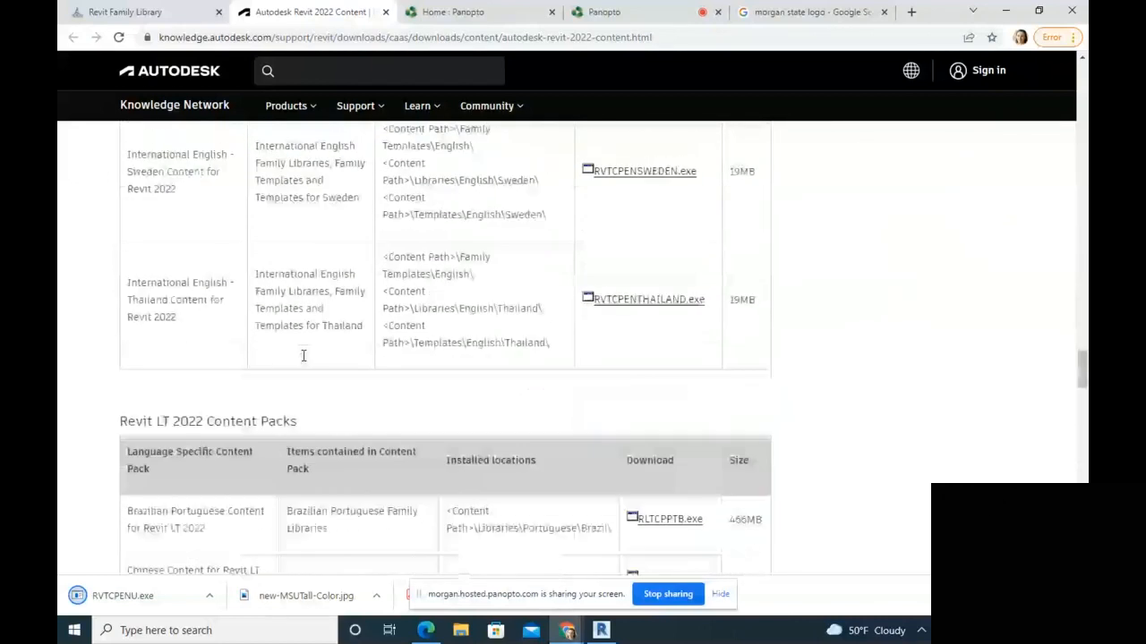
scroll(304, 356, "down", 15)
scroll(301, 361, "down", 10)
scroll(301, 360, "up", 2)
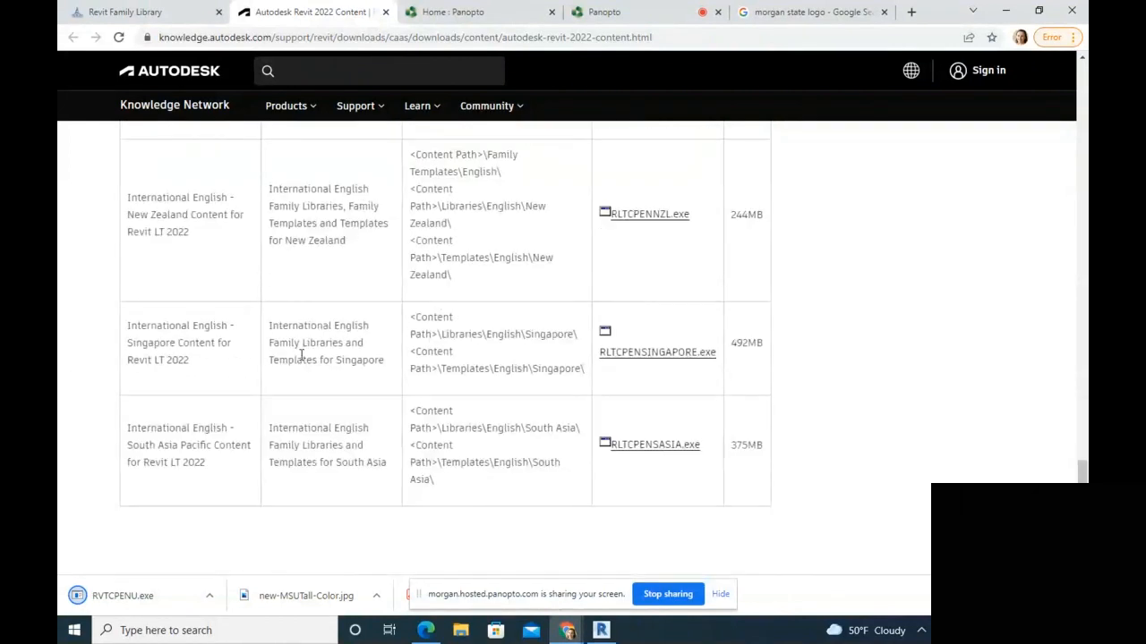
scroll(301, 356, "up", 5)
scroll(301, 358, "up", 5)
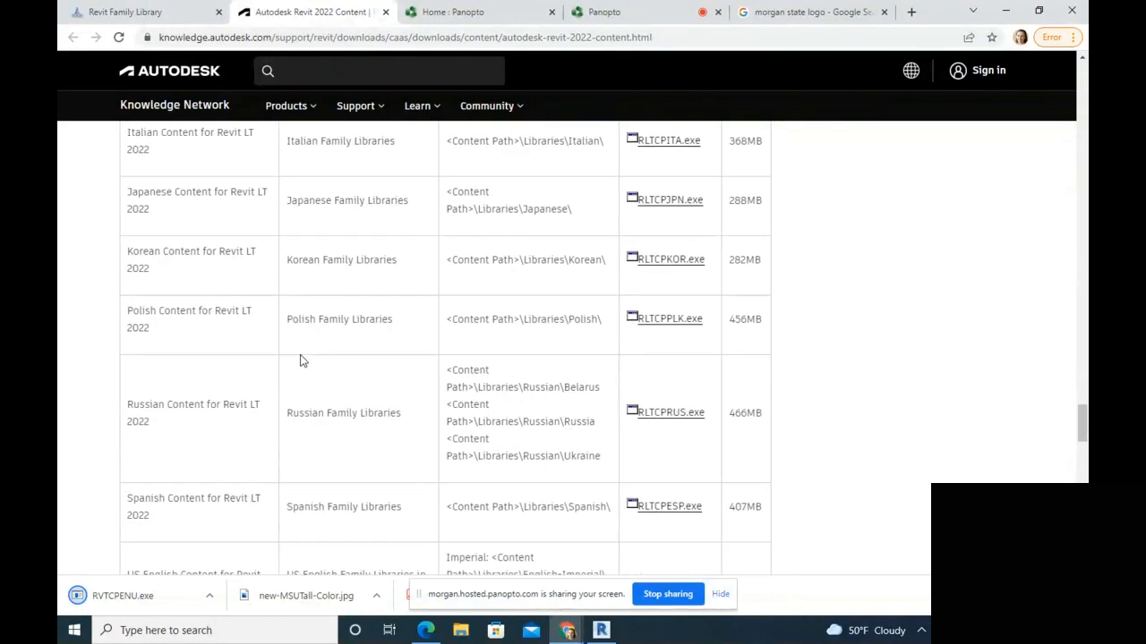
scroll(301, 360, "down", 1)
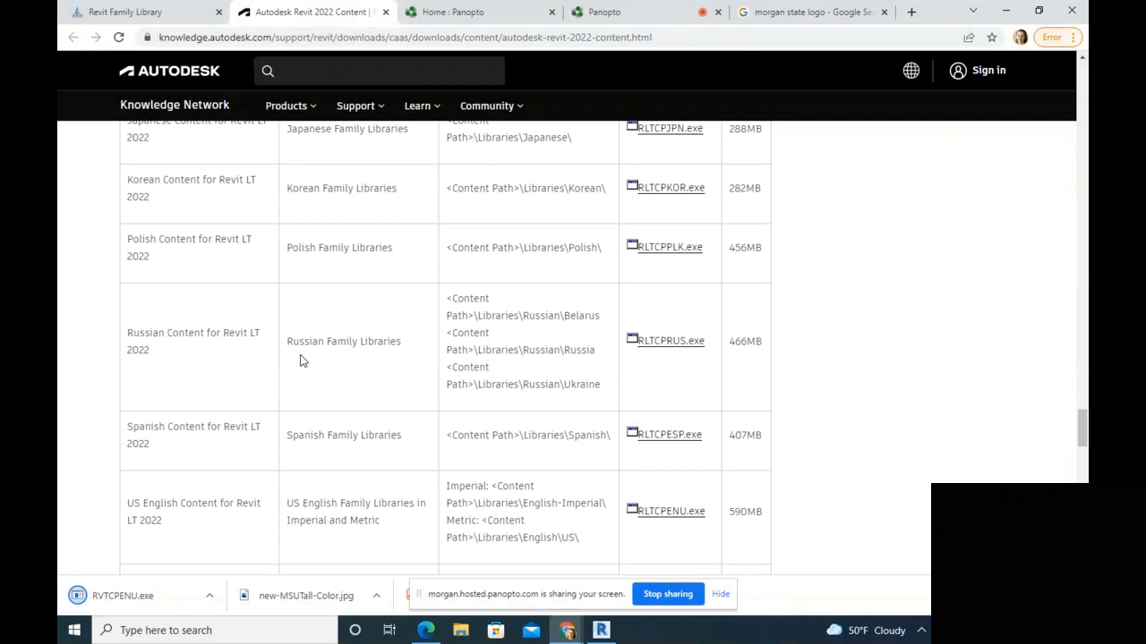
scroll(300, 360, "down", 1)
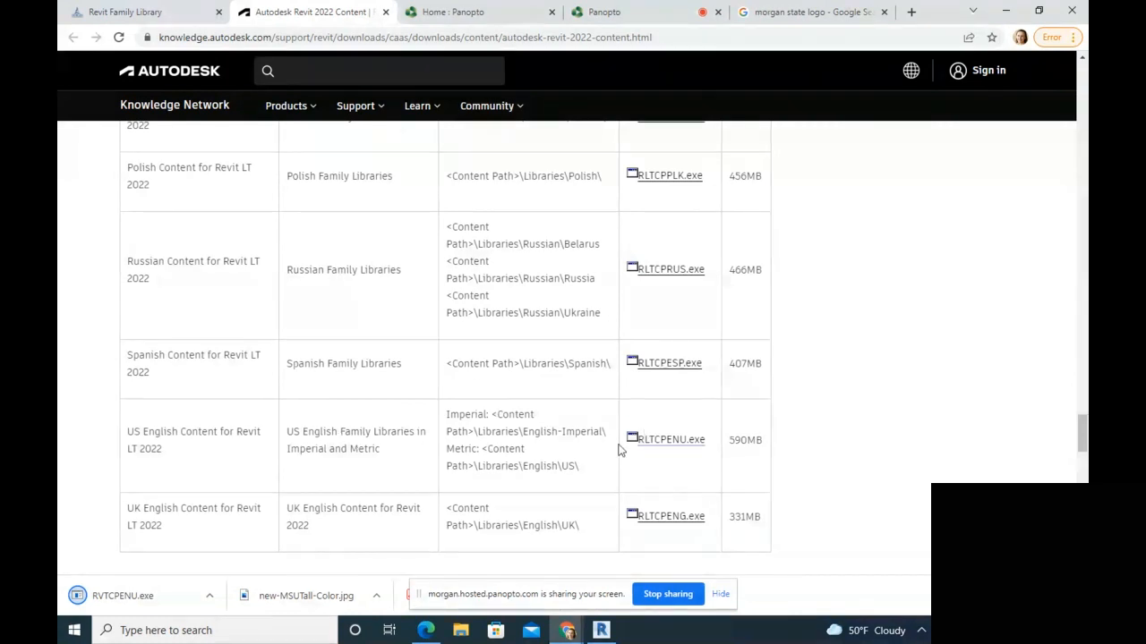
left_click(651, 451)
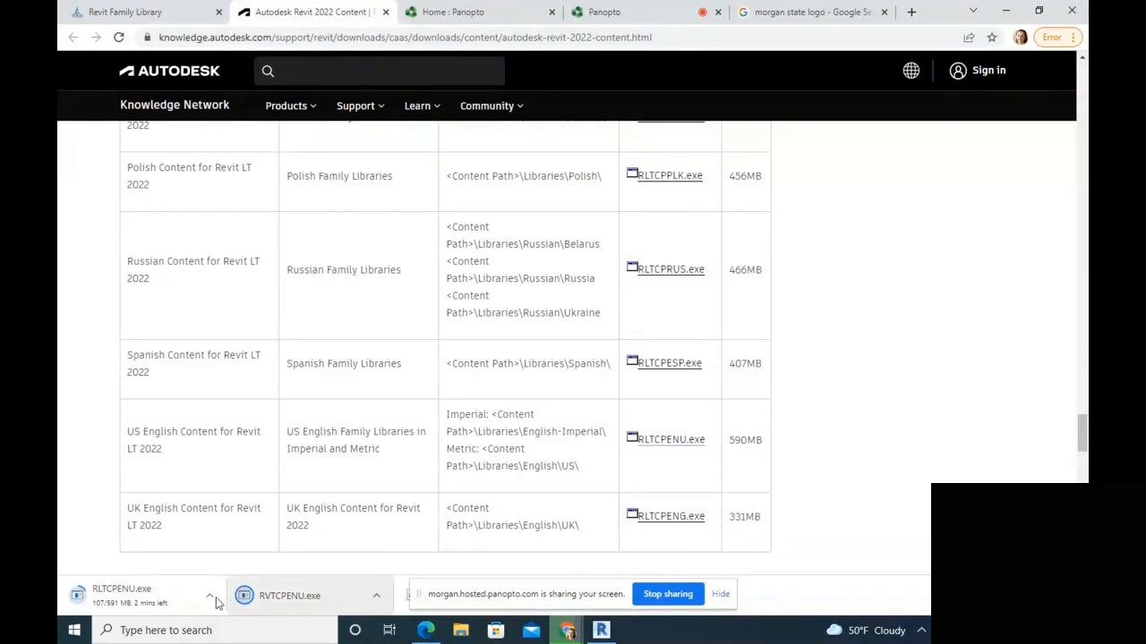
Step: Try to show the RVTCPENU.exe download in its folder
left_click(379, 596)
left_click(409, 546)
left_click(377, 597)
left_click(416, 543)
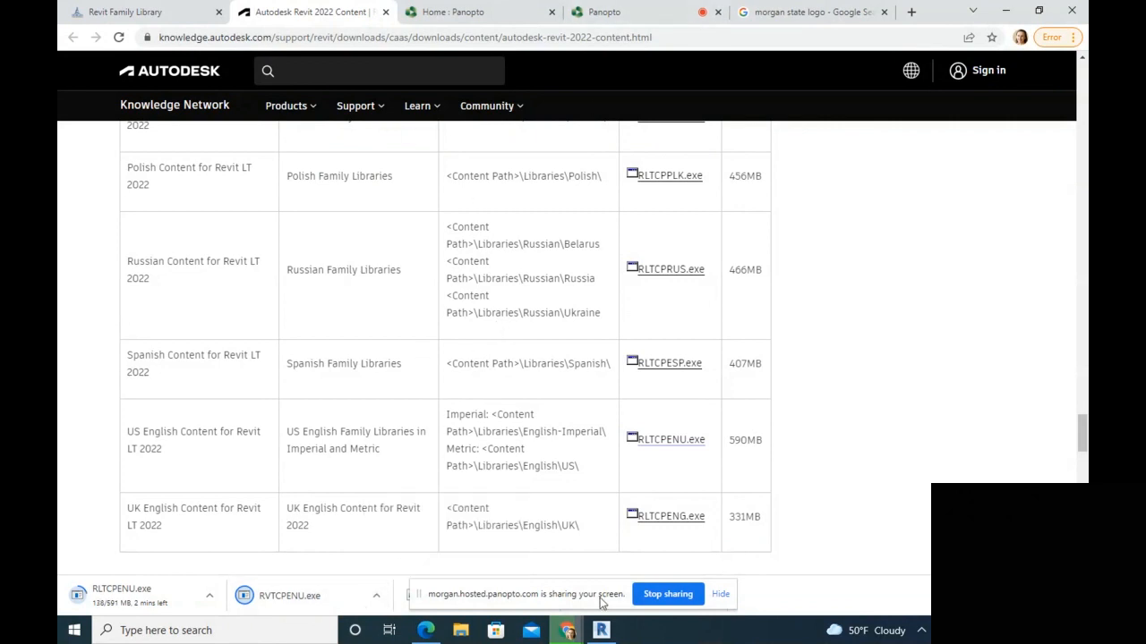
mouse_move(567, 630)
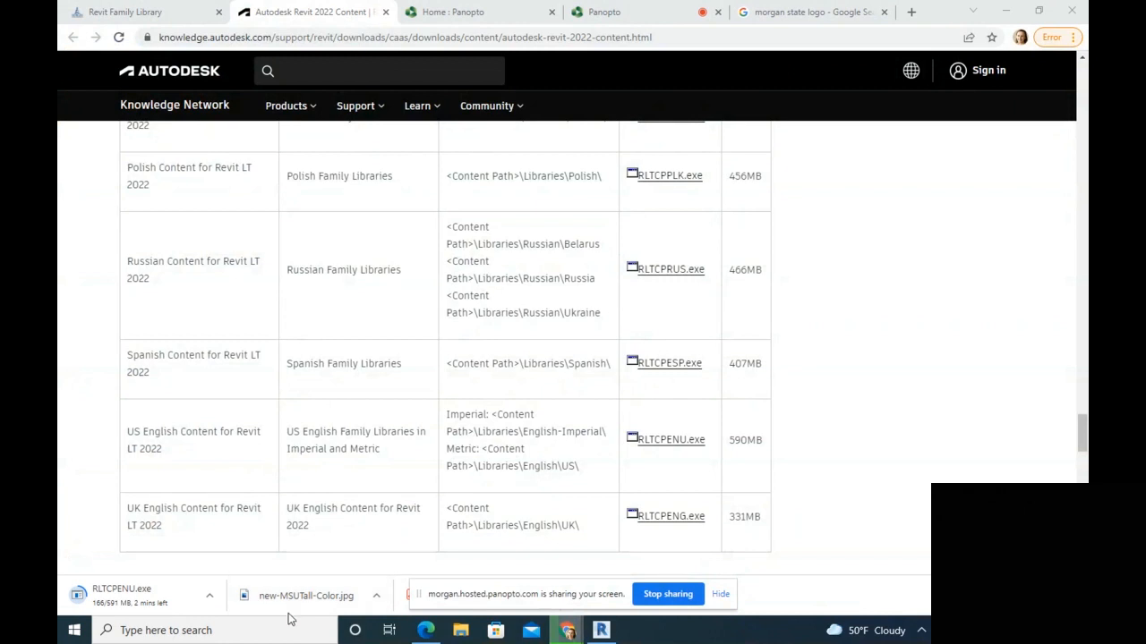
scroll(288, 563, "down", 2)
scroll(288, 562, "up", 2)
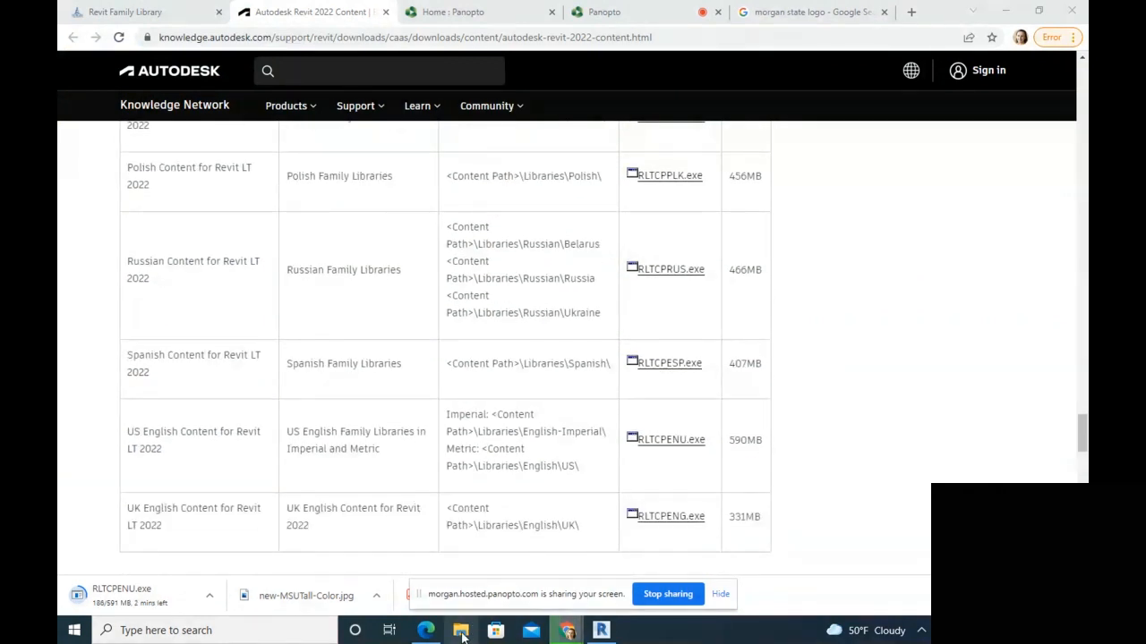
Step: Open the Downloads folder in File Explorer and run the RVTCPENU.exe installer
key("super+e")
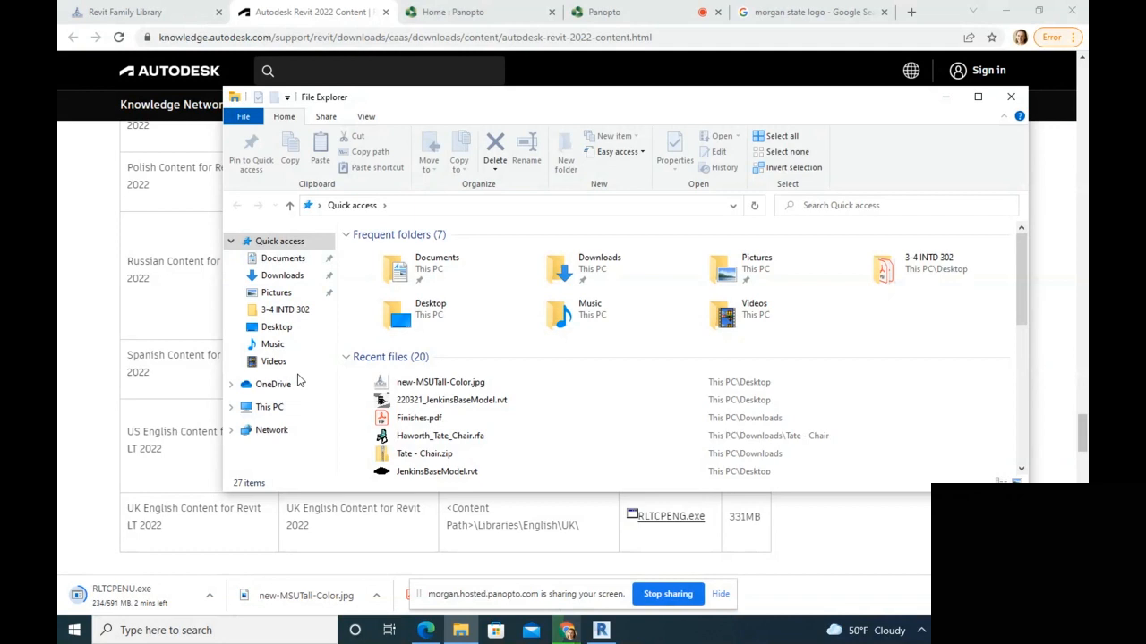
left_click(296, 276)
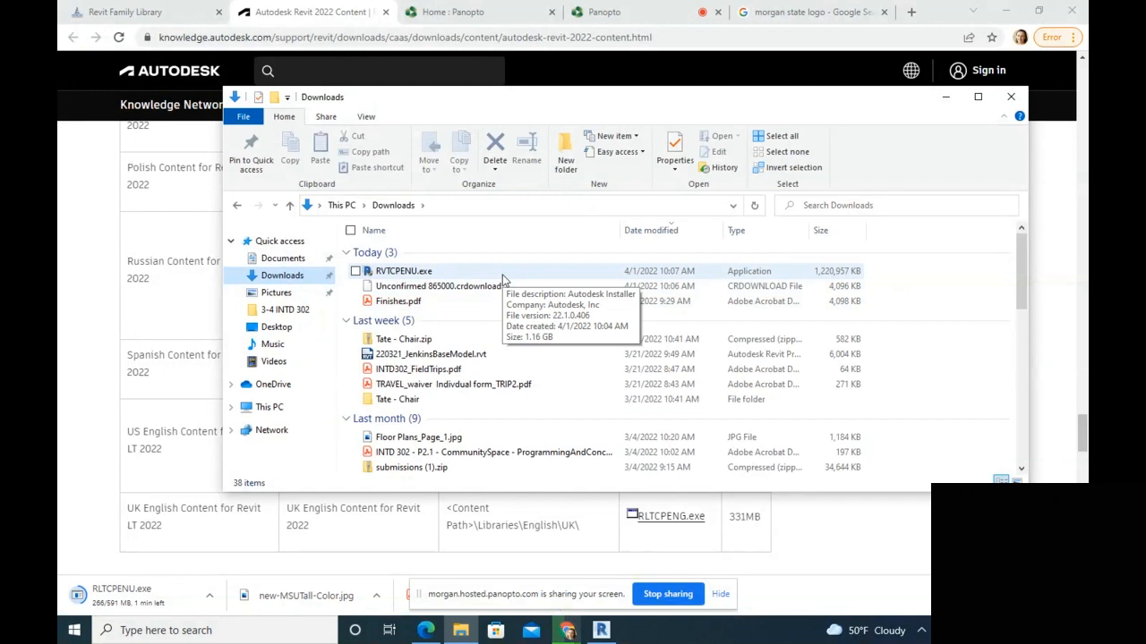
left_click(417, 273)
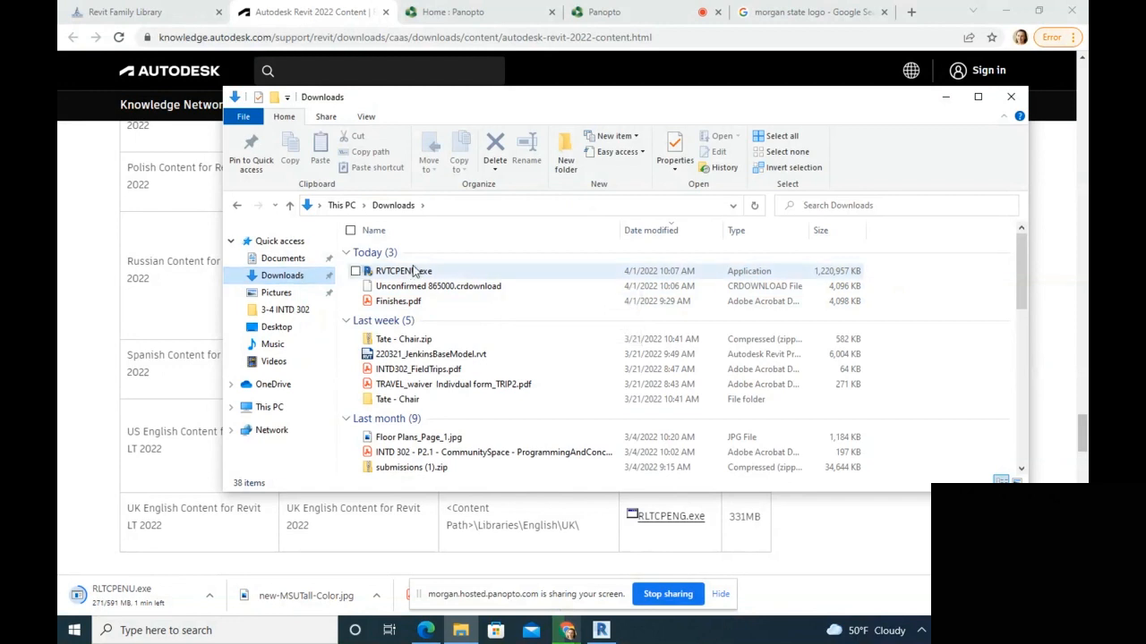
double_click(533, 273)
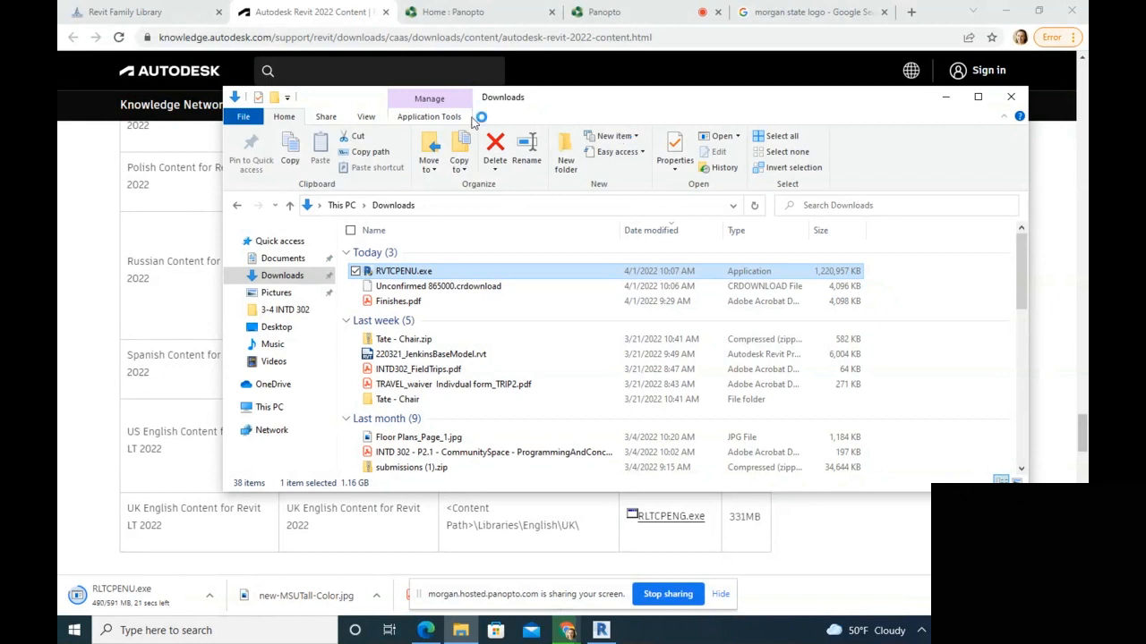
Step: Close the Downloads folder window and pause the RLTCPENU.exe download in Chrome
left_click(1011, 96)
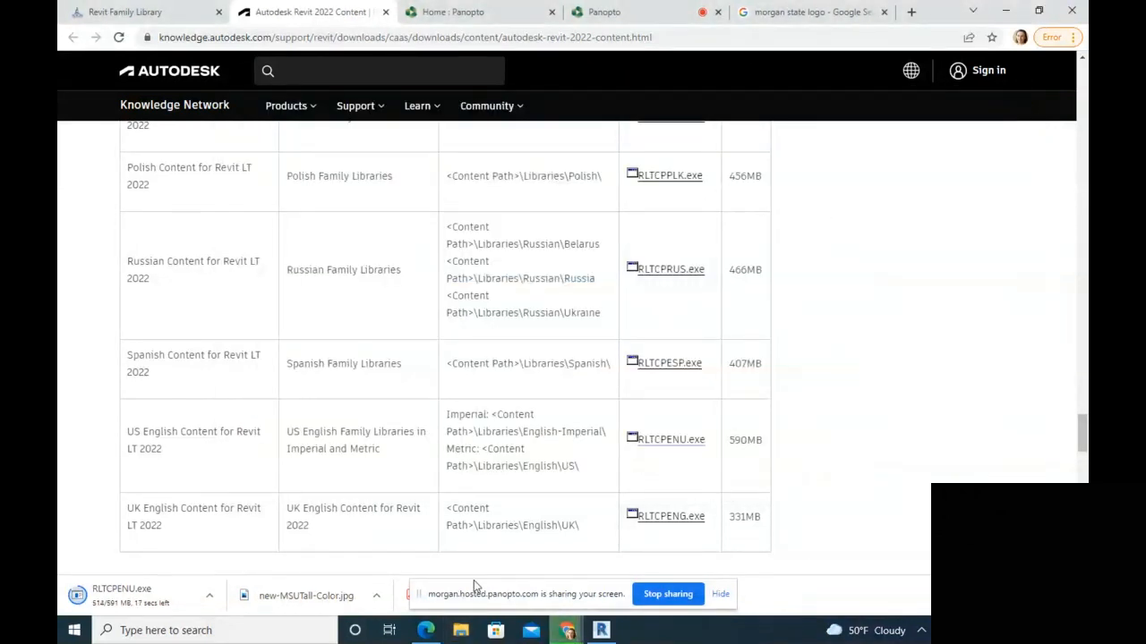
left_click(212, 598)
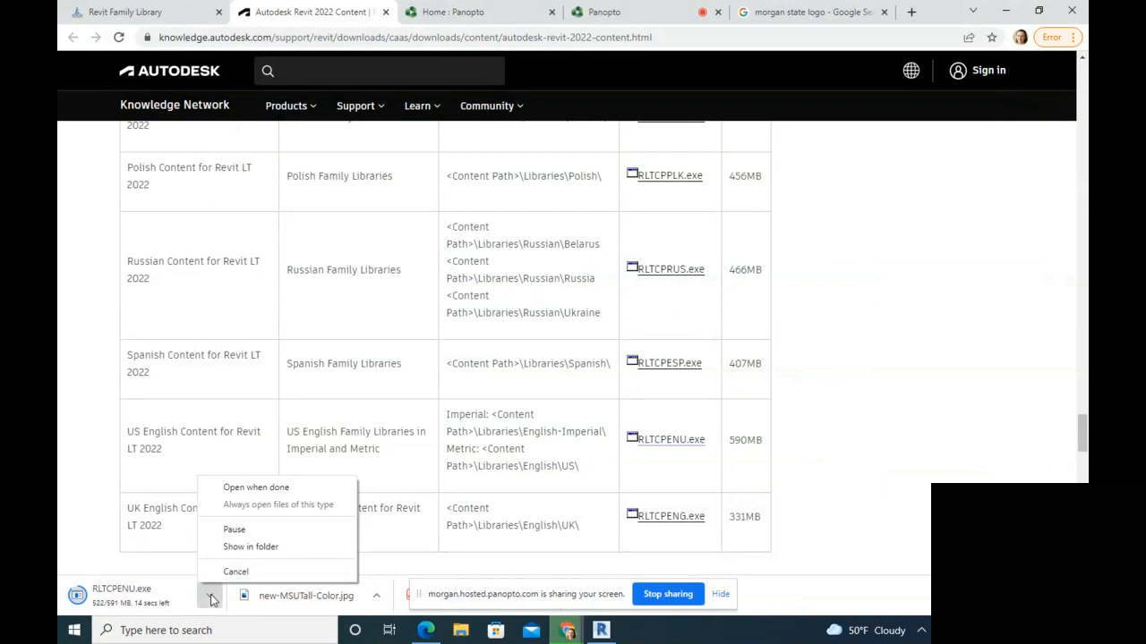
left_click(240, 531)
Step: Switch back to Revit and bring sheet A102 - RCPS into closer view
left_click(1005, 11)
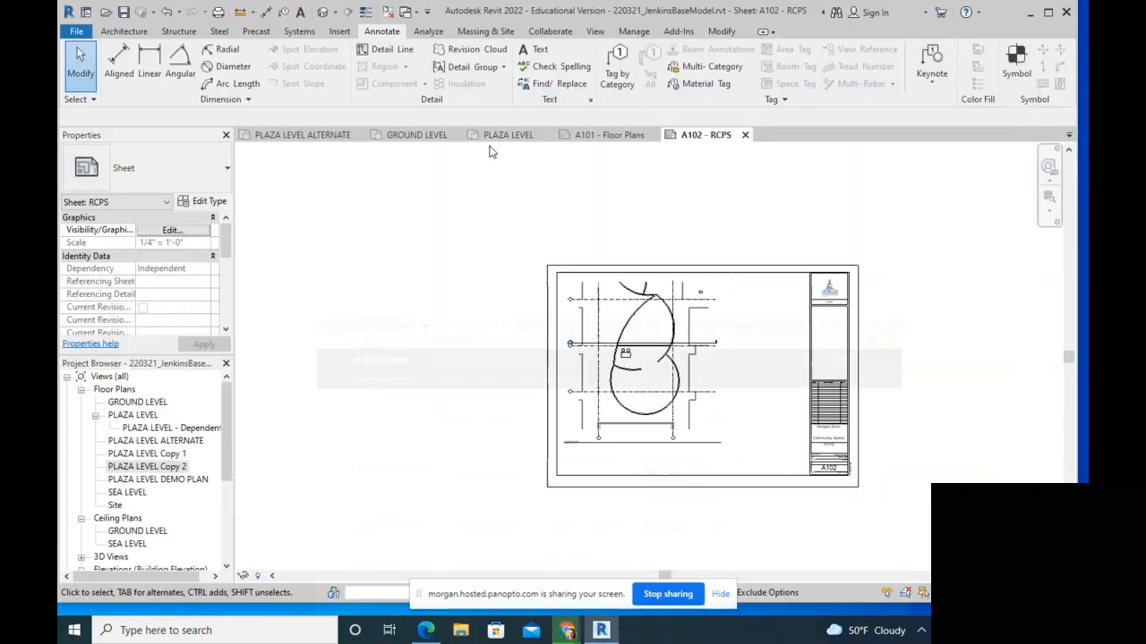
scroll(601, 372, "up", 4)
scroll(613, 367, "down", 3)
middle_click_drag(616, 366, 481, 358)
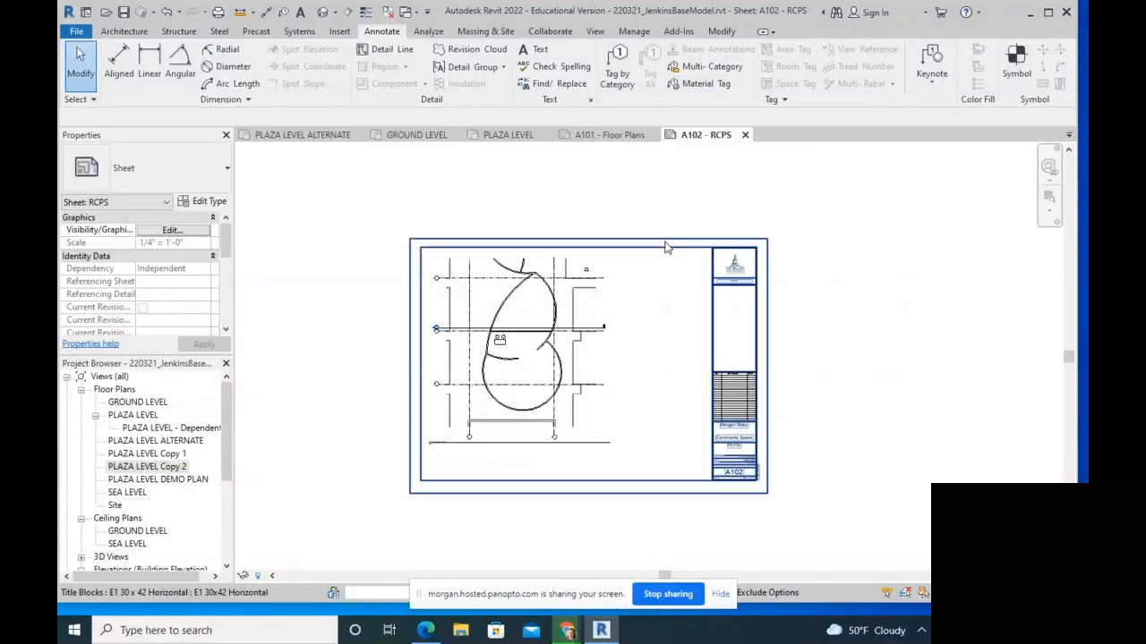
Step: Select the title block on sheet A102 and check its available types and type properties
left_click(702, 248)
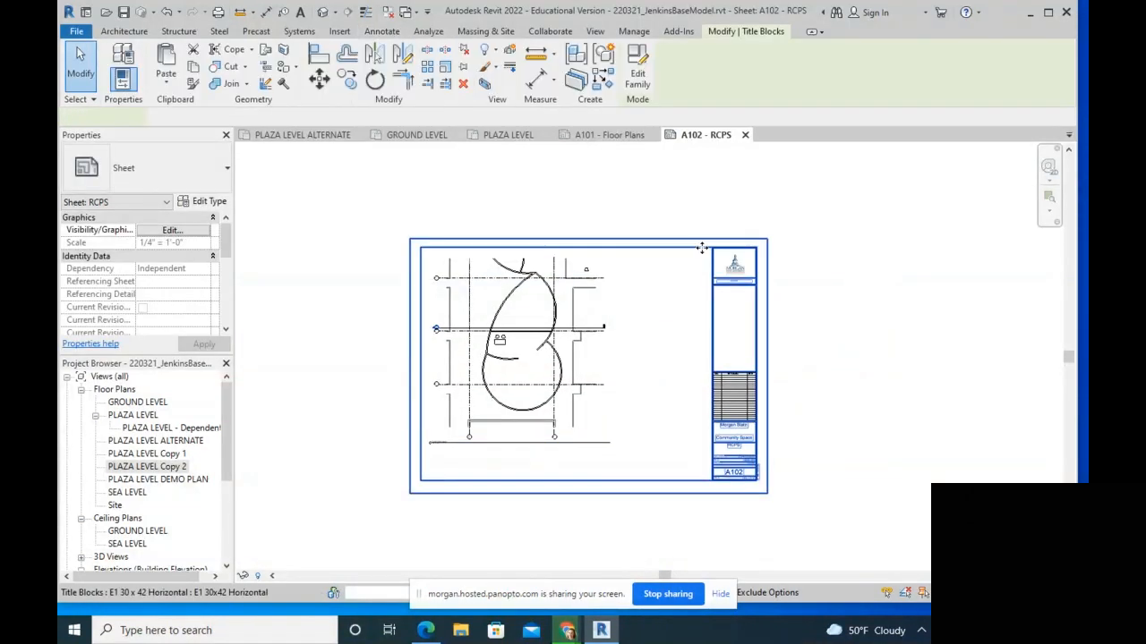
left_click(785, 204)
left_click(595, 32)
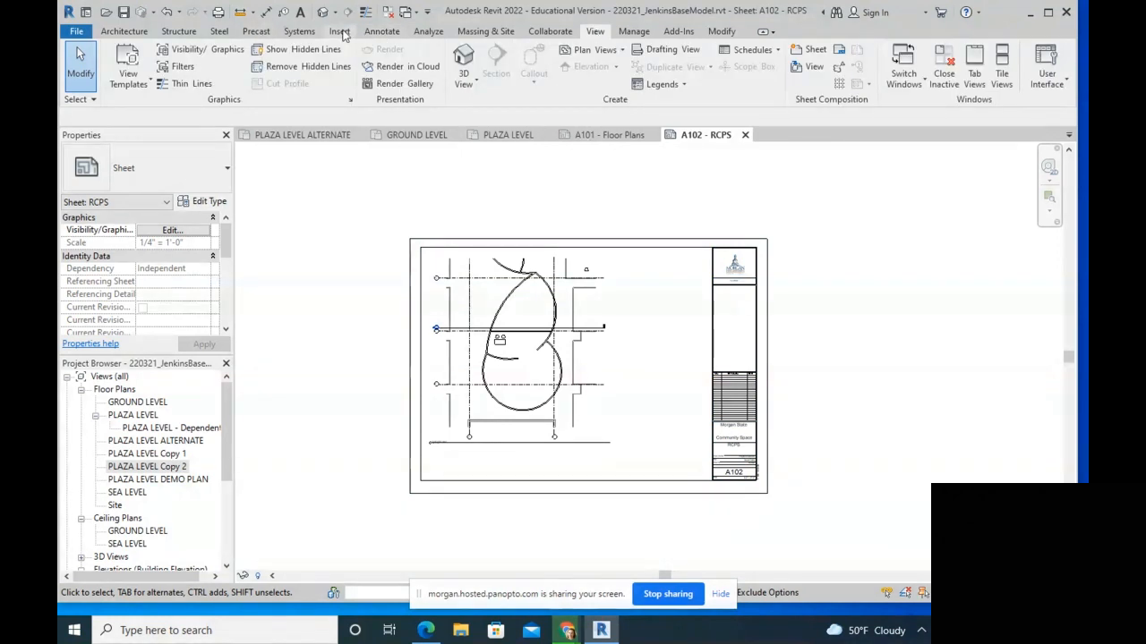
left_click(742, 261)
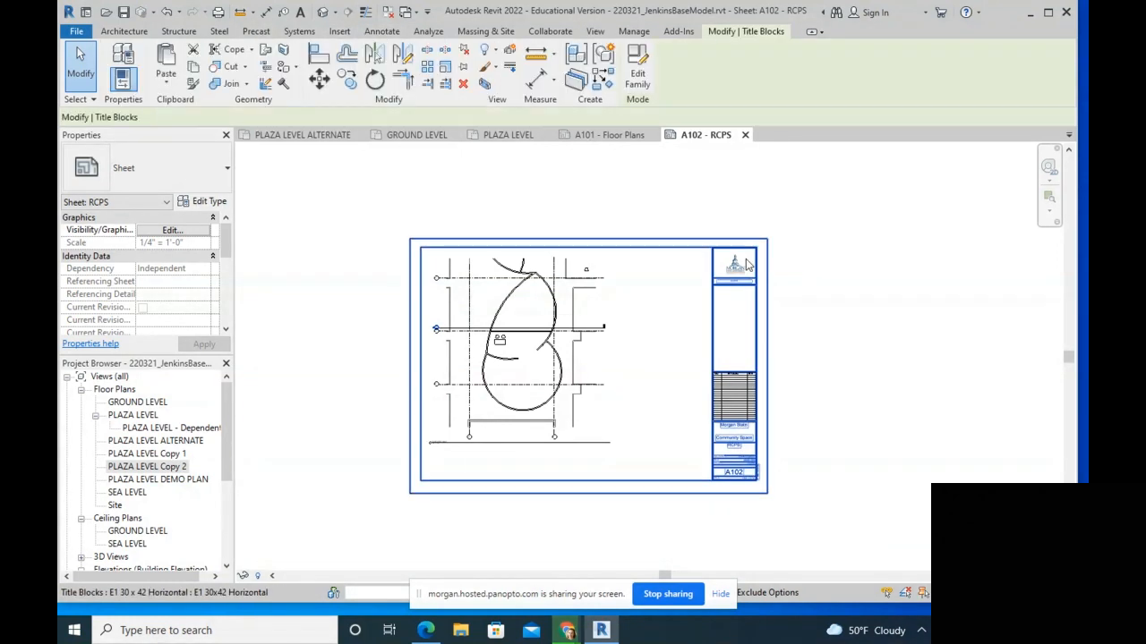
left_click(140, 179)
left_click(155, 152)
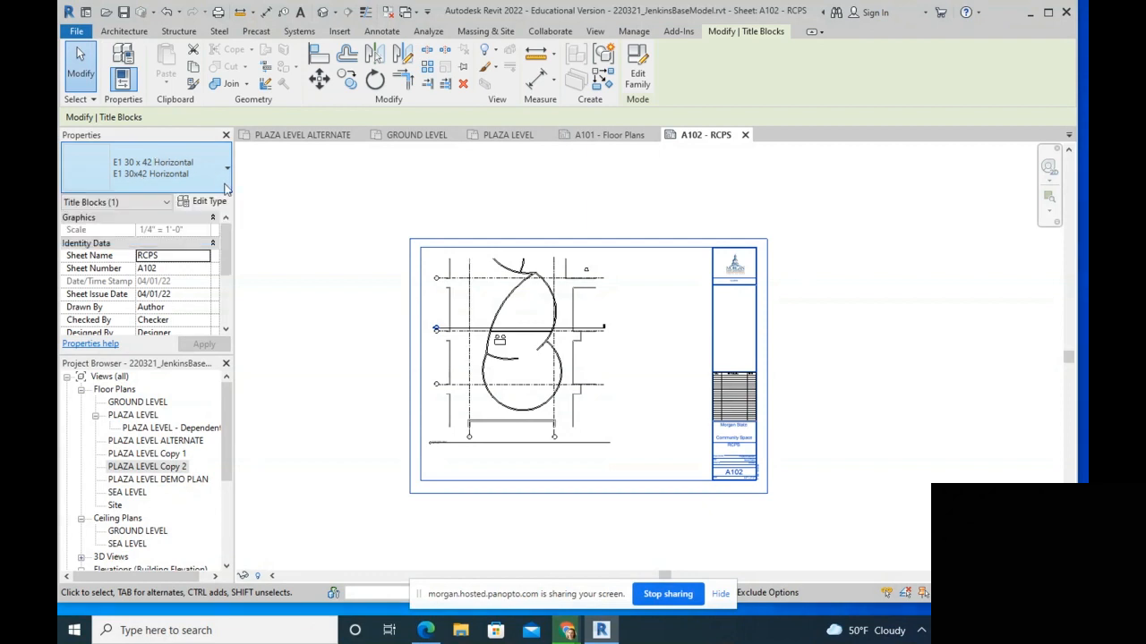
left_click(216, 206)
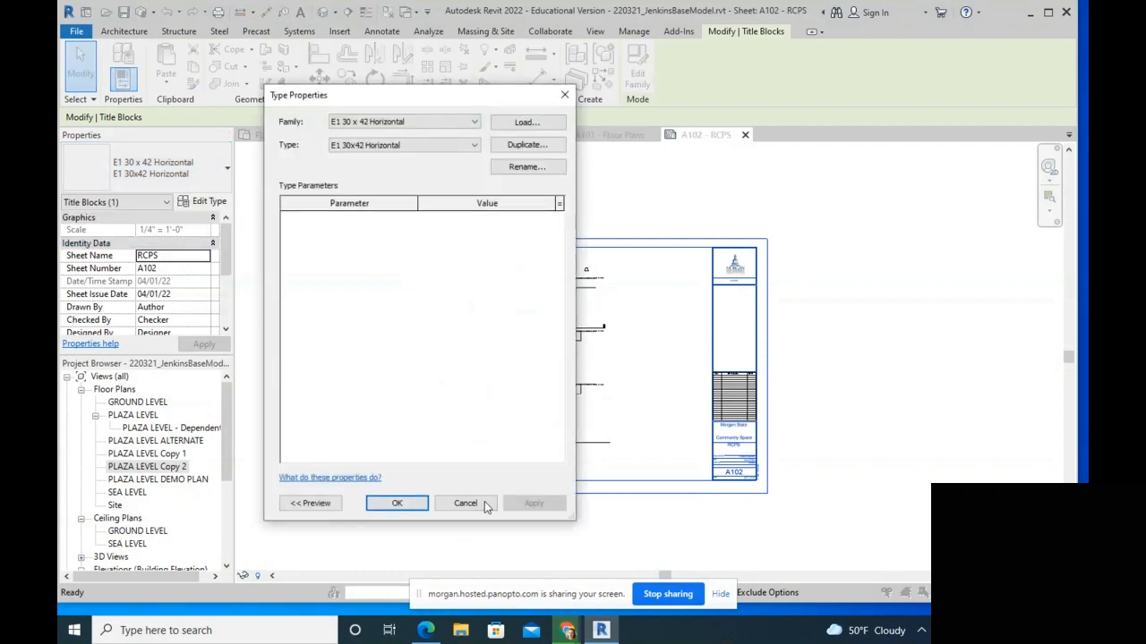
left_click(466, 503)
left_click(77, 46)
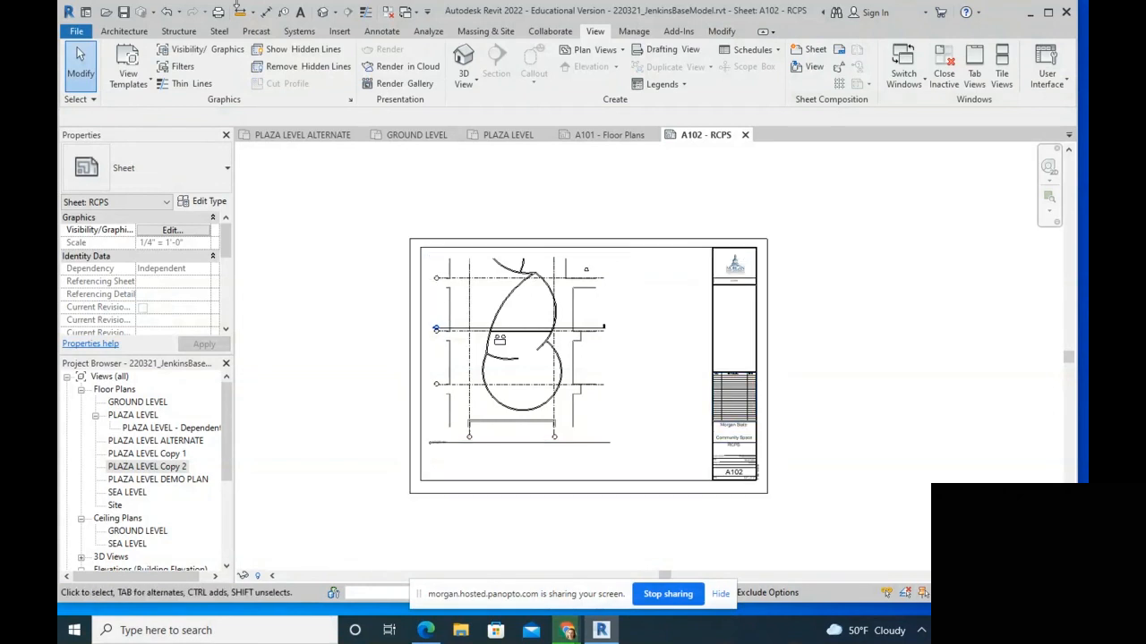
Step: Place a perspective camera in the PLAZA LEVEL plan at the lower-right edge of the lower circular room, aimed up-left past the desk
left_click(423, 136)
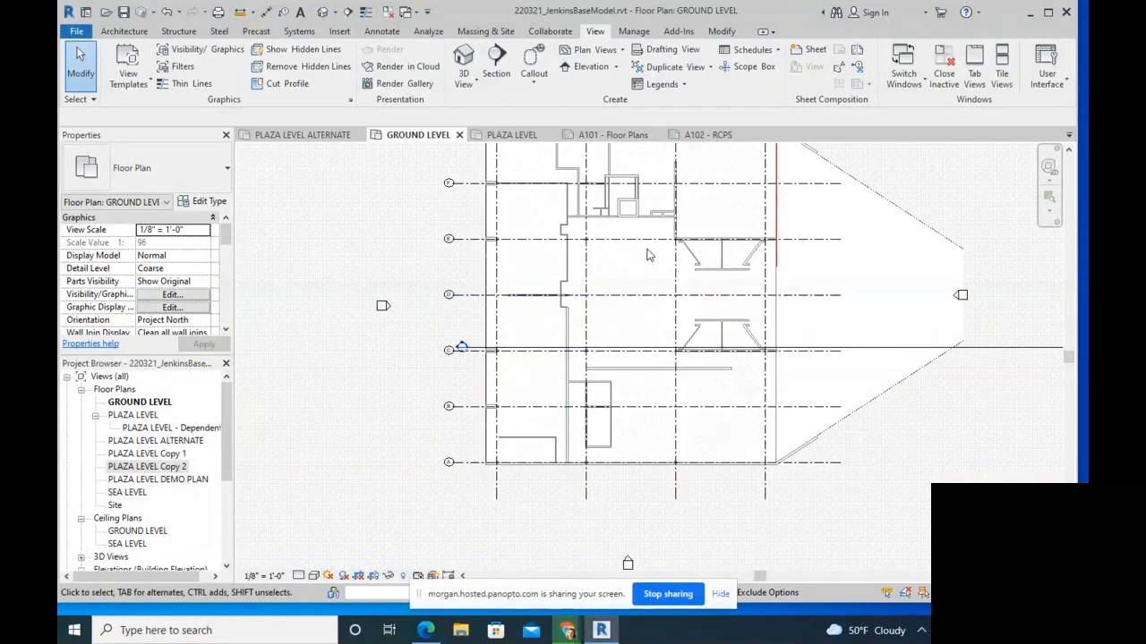
left_click(517, 136)
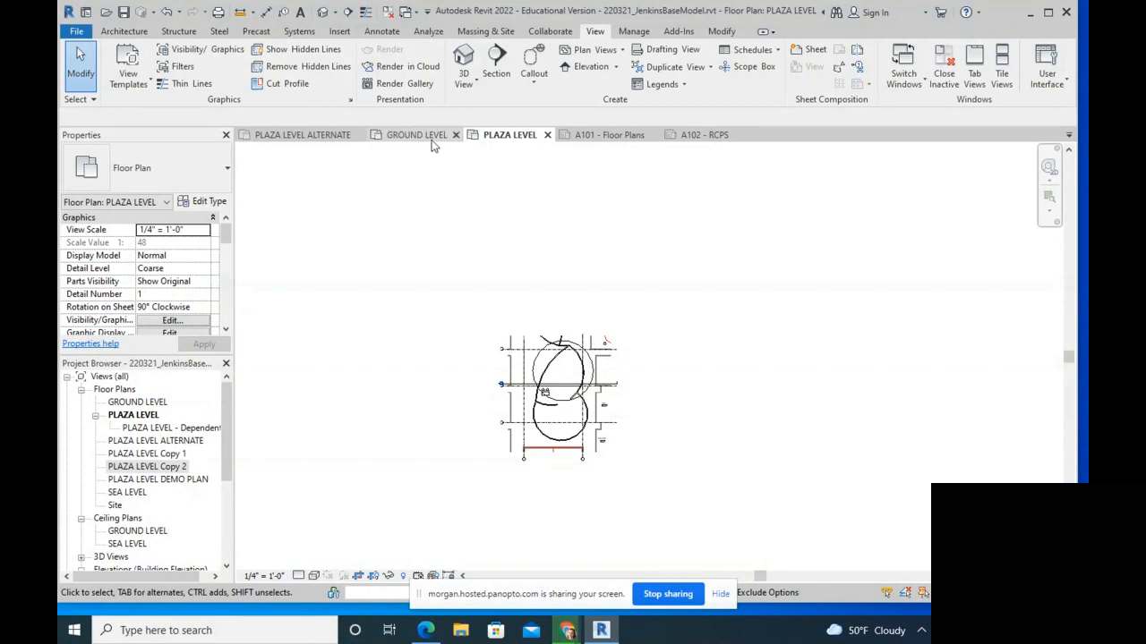
scroll(535, 422, "up", 2)
scroll(535, 423, "up", 3)
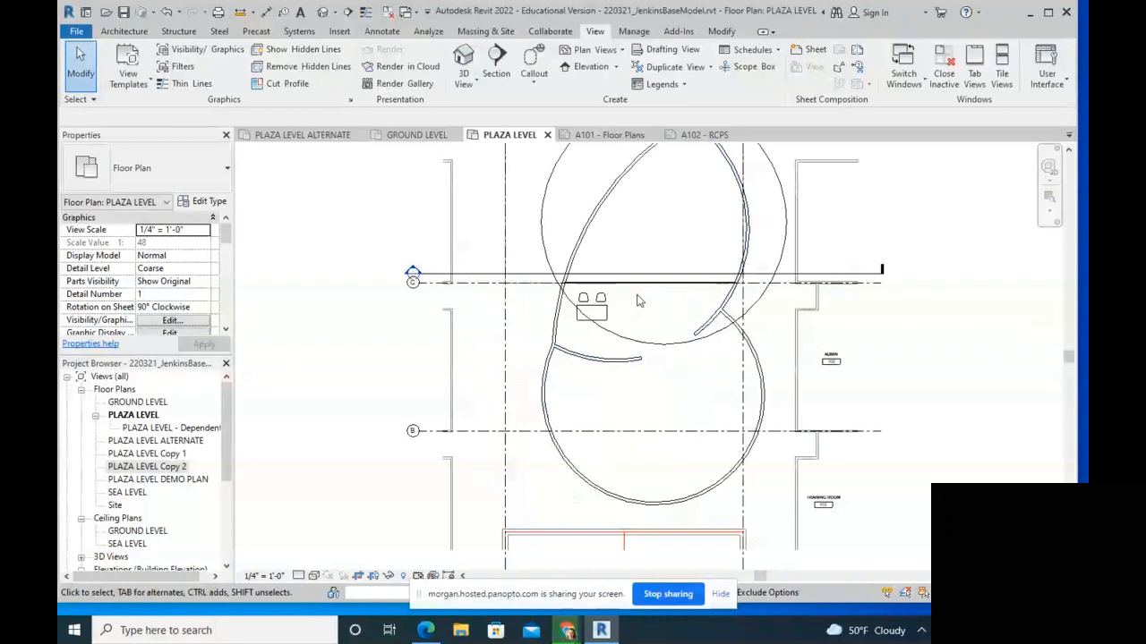
middle_click_drag(659, 421, 522, 426)
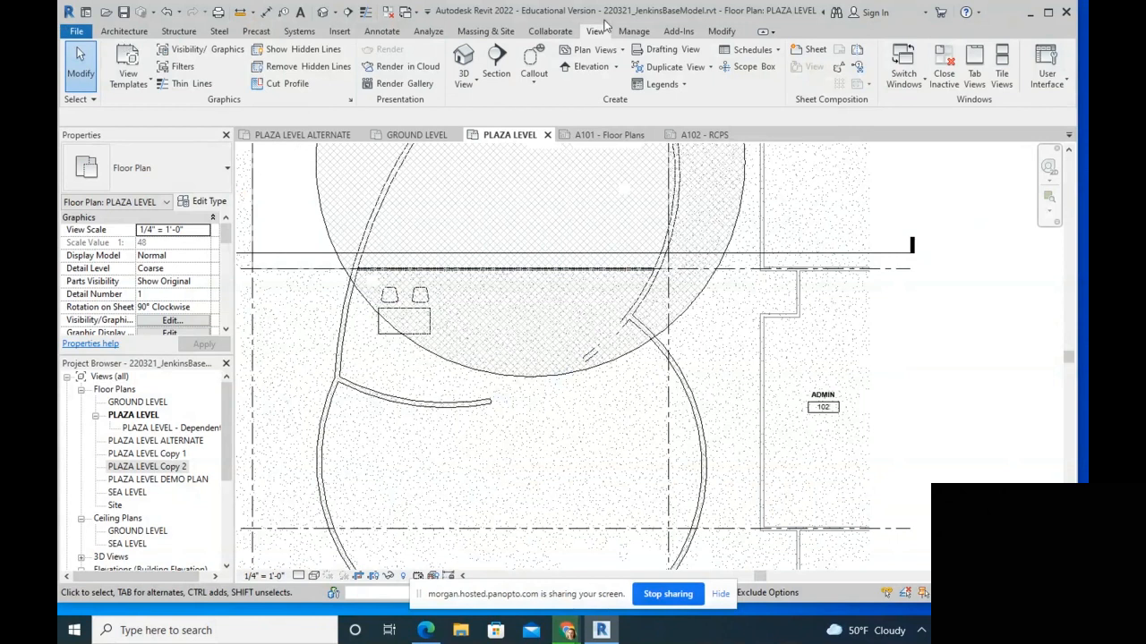
left_click(476, 85)
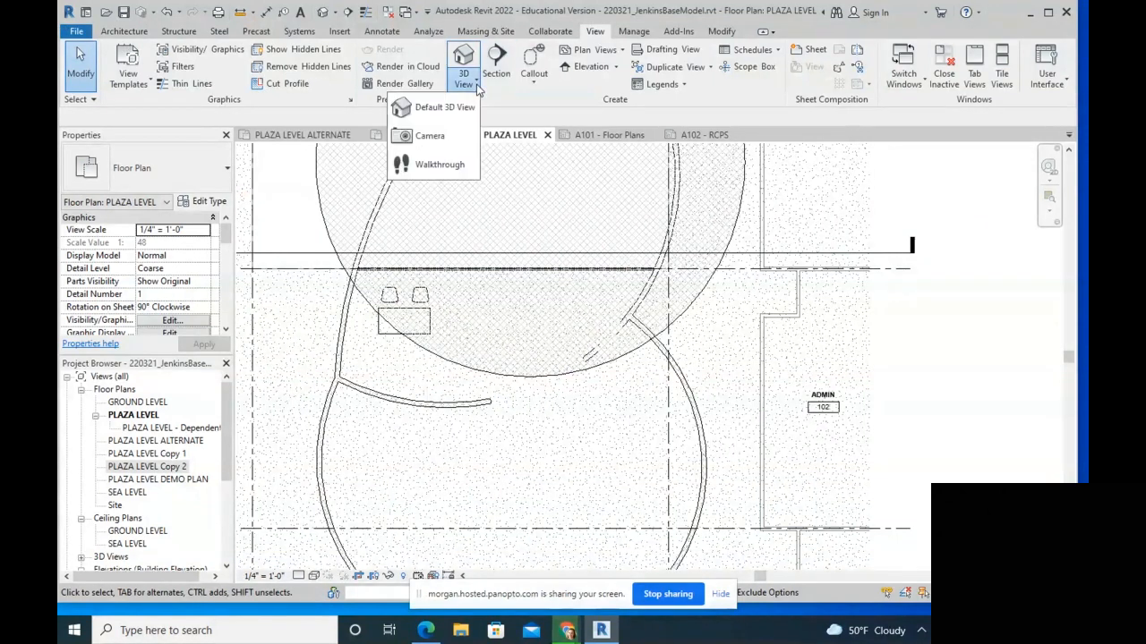
left_click(439, 143)
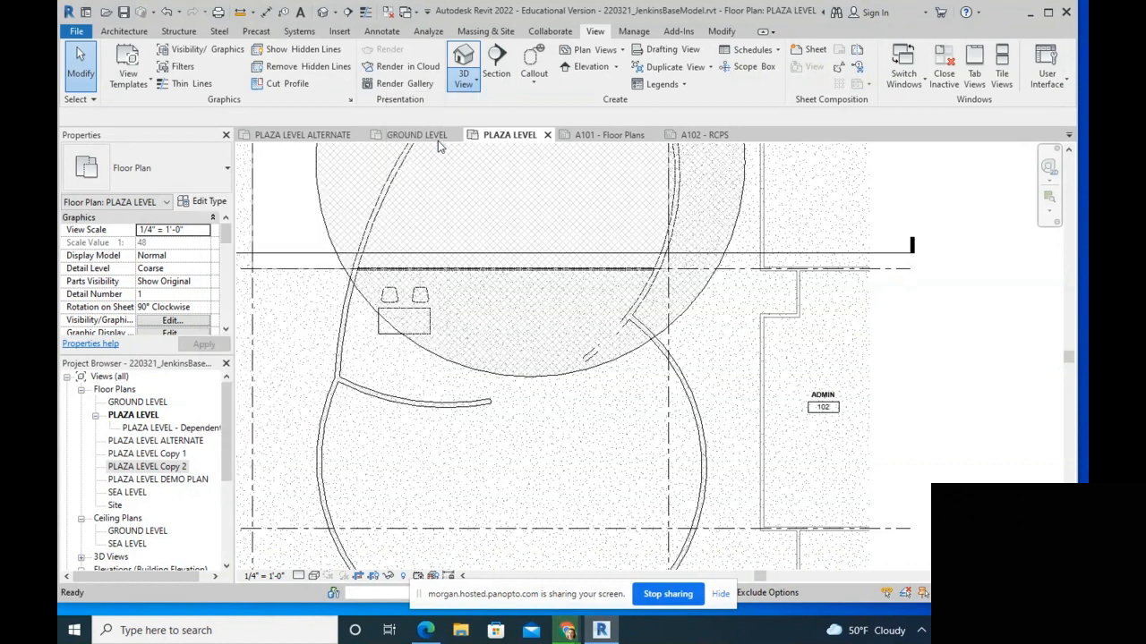
middle_click_drag(589, 493, 573, 402)
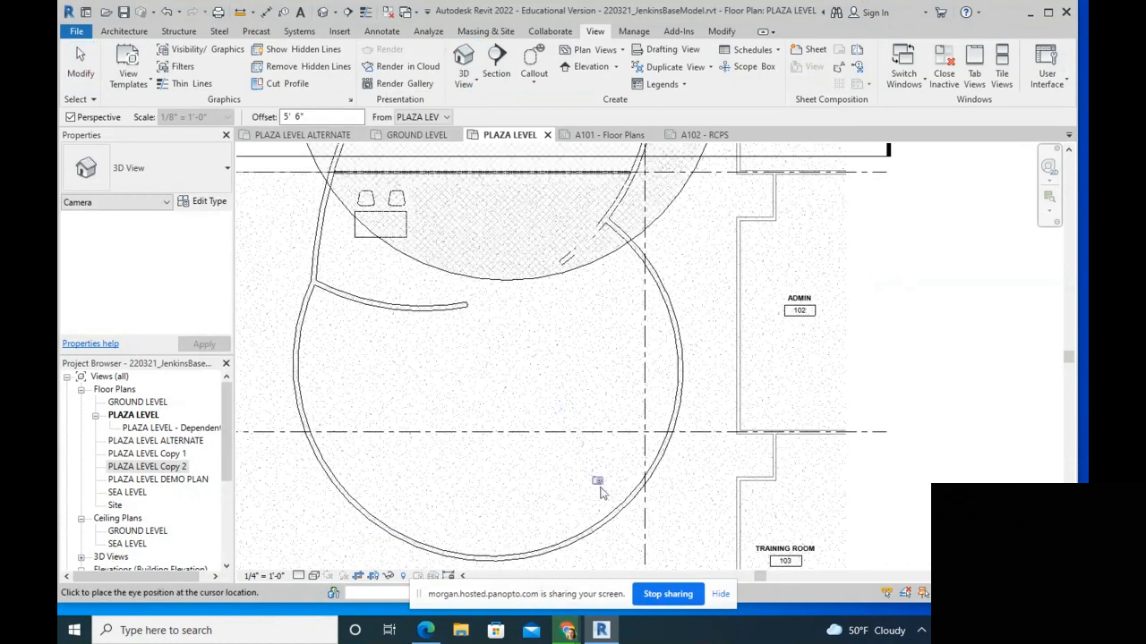
left_click(605, 510)
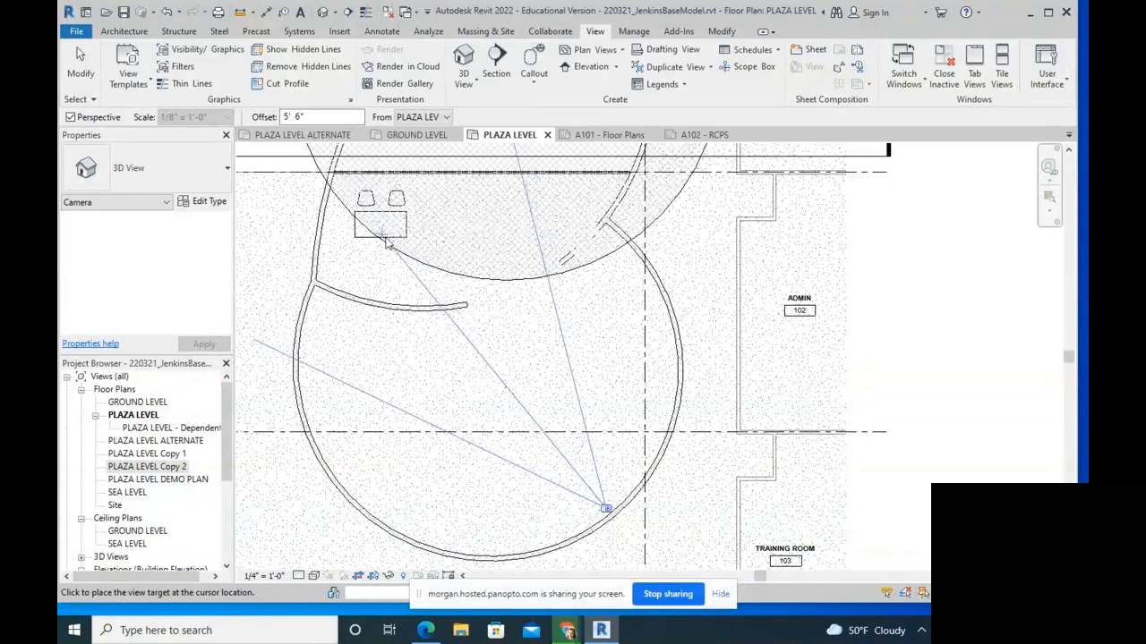
scroll(395, 248, "down", 2)
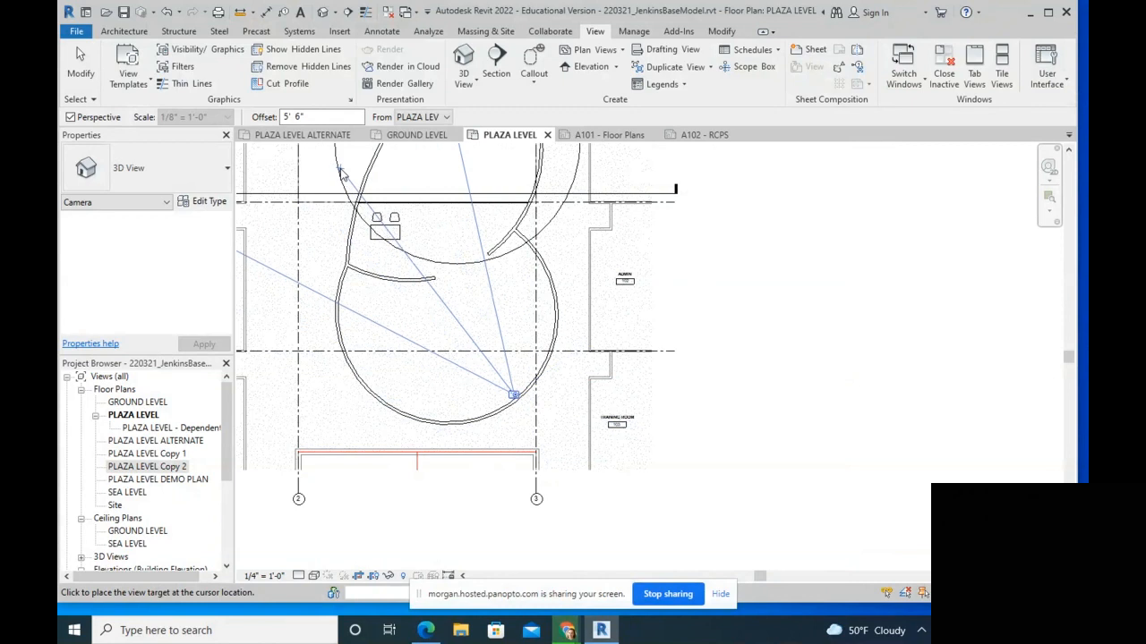
left_click(309, 179)
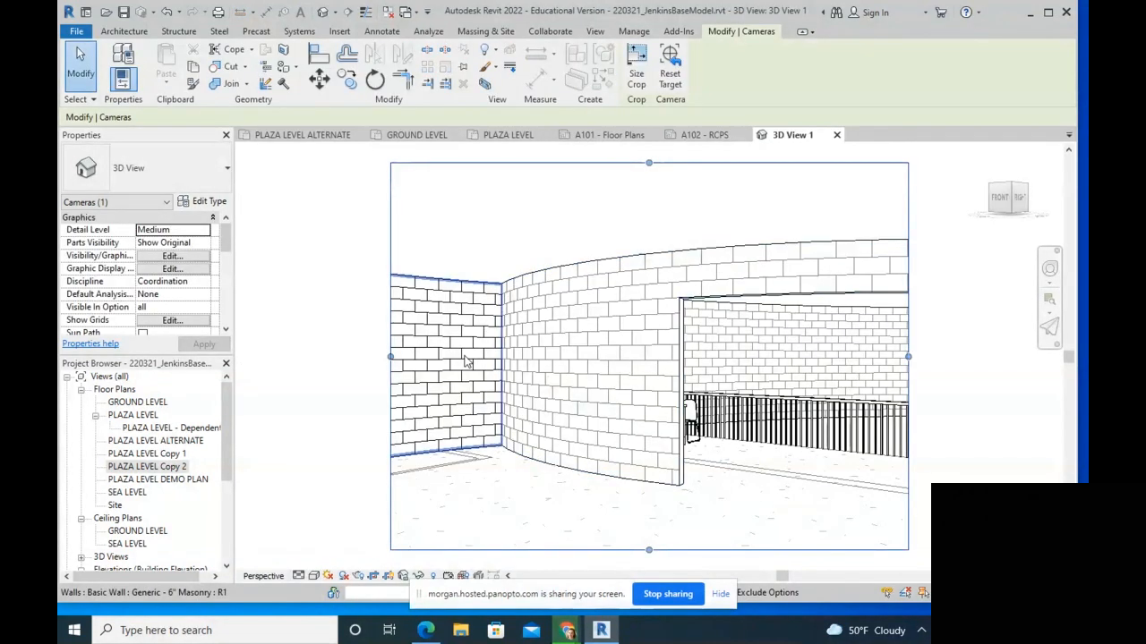
Step: Enlarge the camera view's crop region on all four sides to take in more of the curved walls, and orbit the camera slightly
scroll(468, 361, "down", 3)
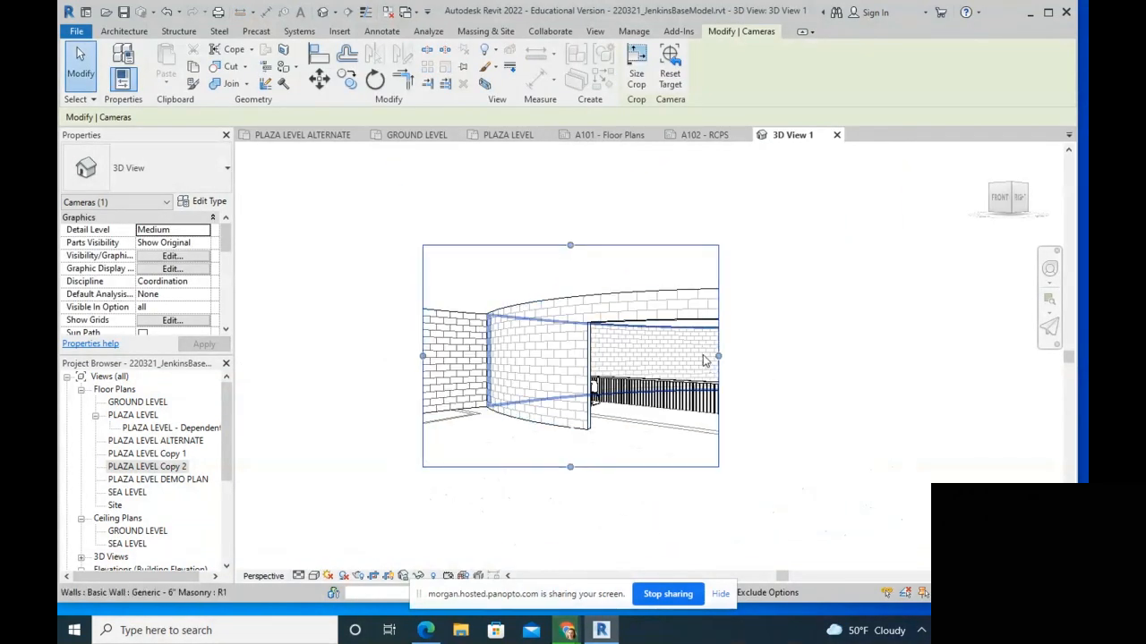
left_click_drag(717, 355, 860, 355)
left_click_drag(641, 466, 640, 513)
left_click_drag(641, 244, 641, 208)
left_click_drag(423, 361, 326, 360)
left_click_drag(593, 208, 592, 220)
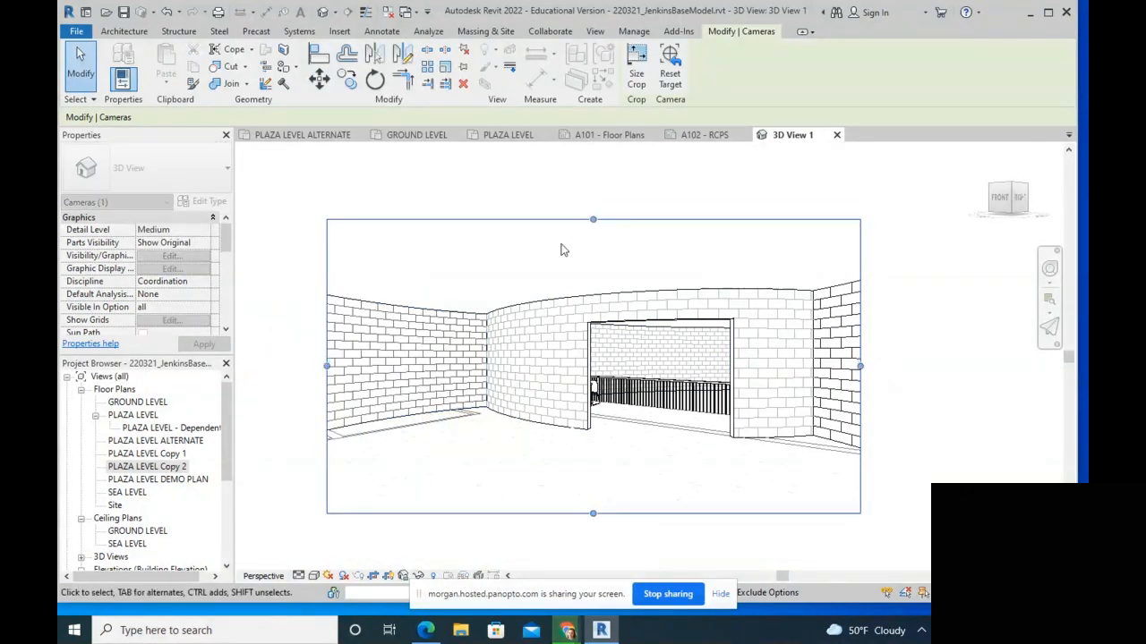
left_click_drag(327, 366, 342, 364)
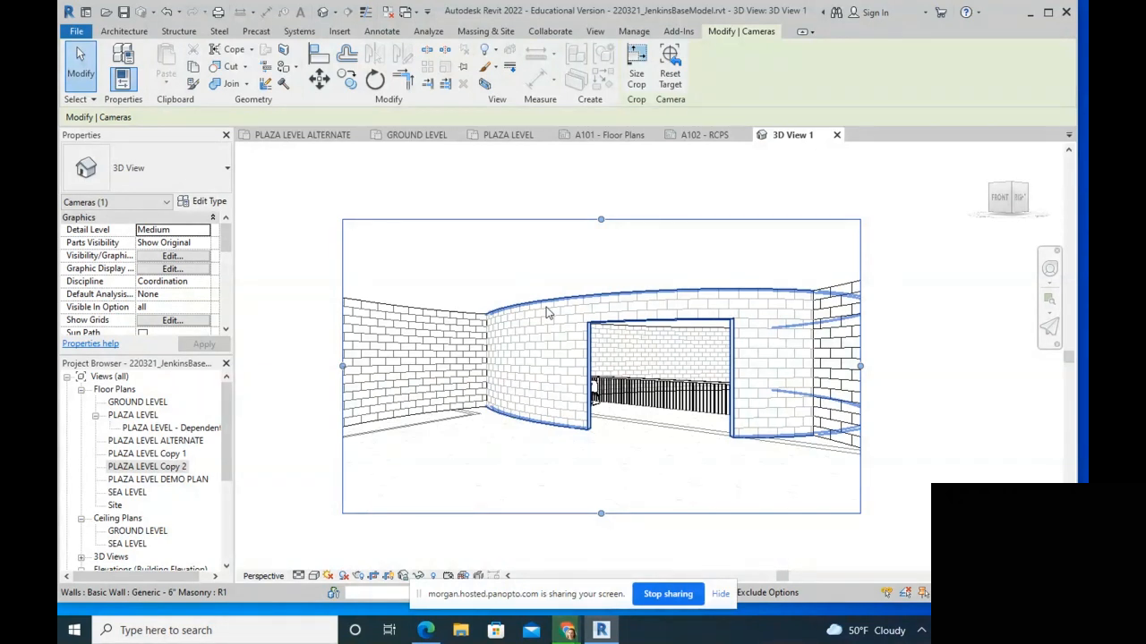
mouse_move(639, 415)
middle_mouse_down("shift")
mouse_move(623, 395)
mouse_move(646, 405)
middle_mouse_up("shift")
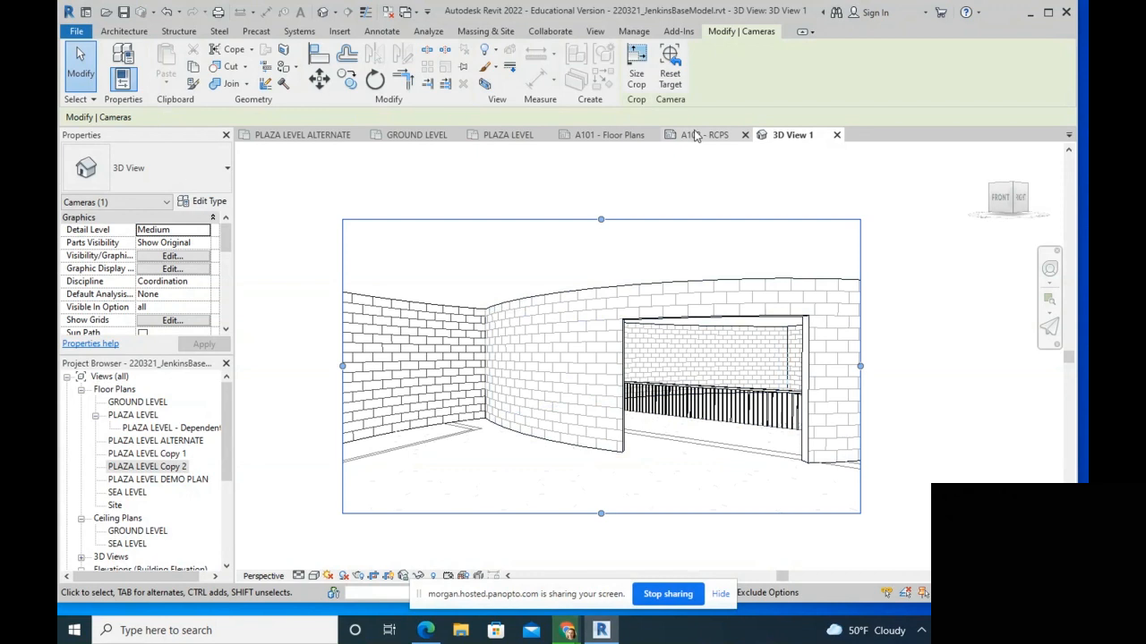
Step: Close every open view except 3D View 1, and reopen the PLAZA LEVEL floor plan
left_click(745, 134)
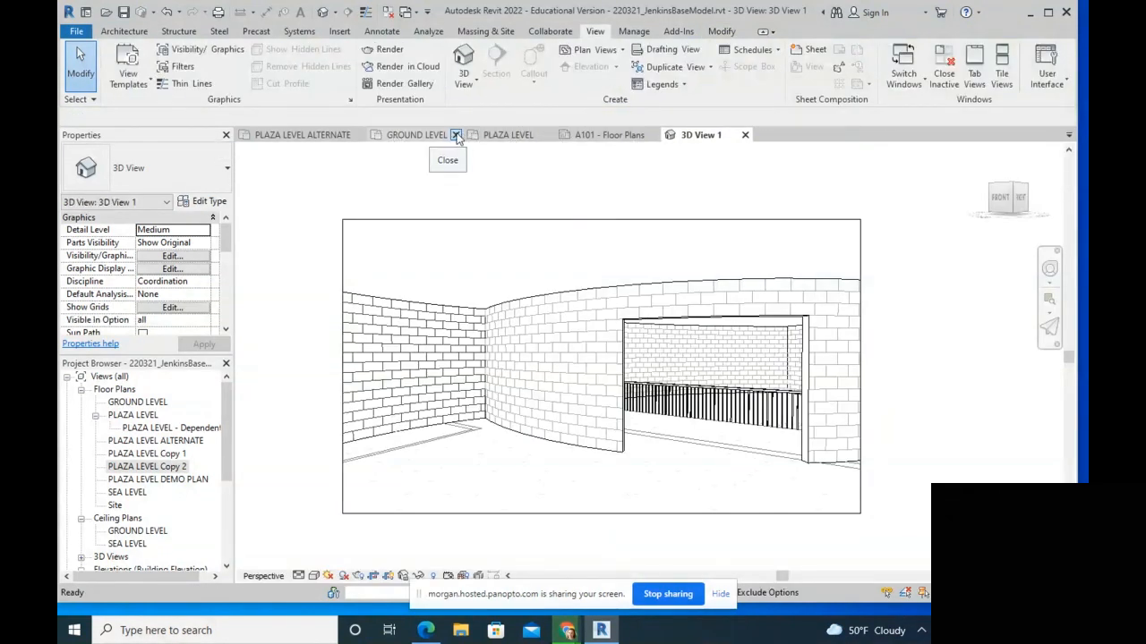
left_click(456, 134)
left_click(448, 134)
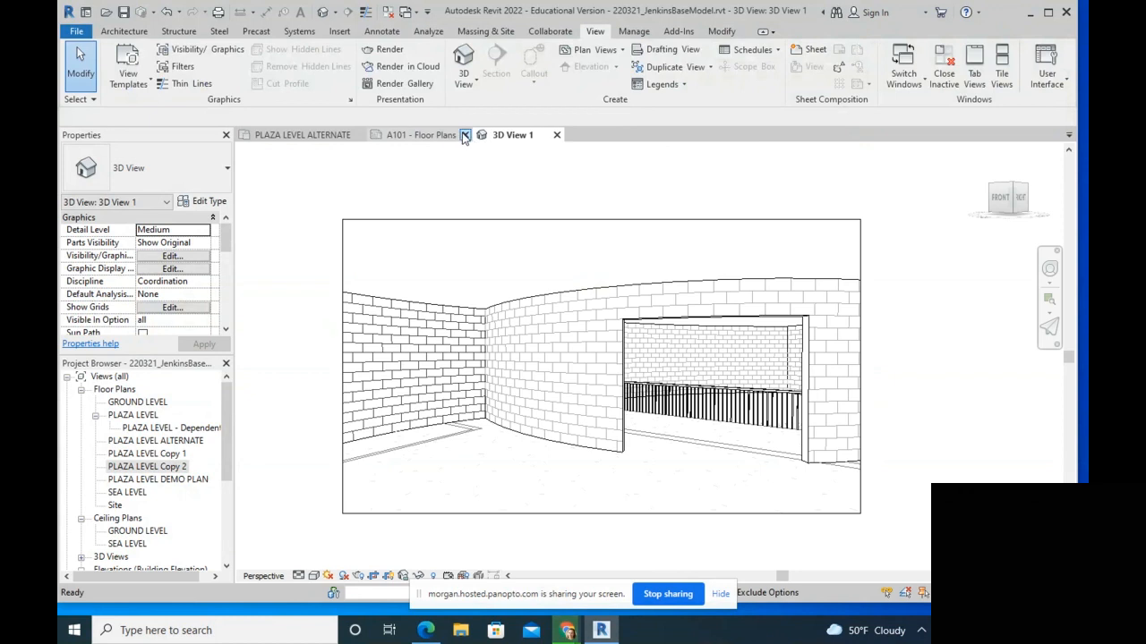
left_click(464, 134)
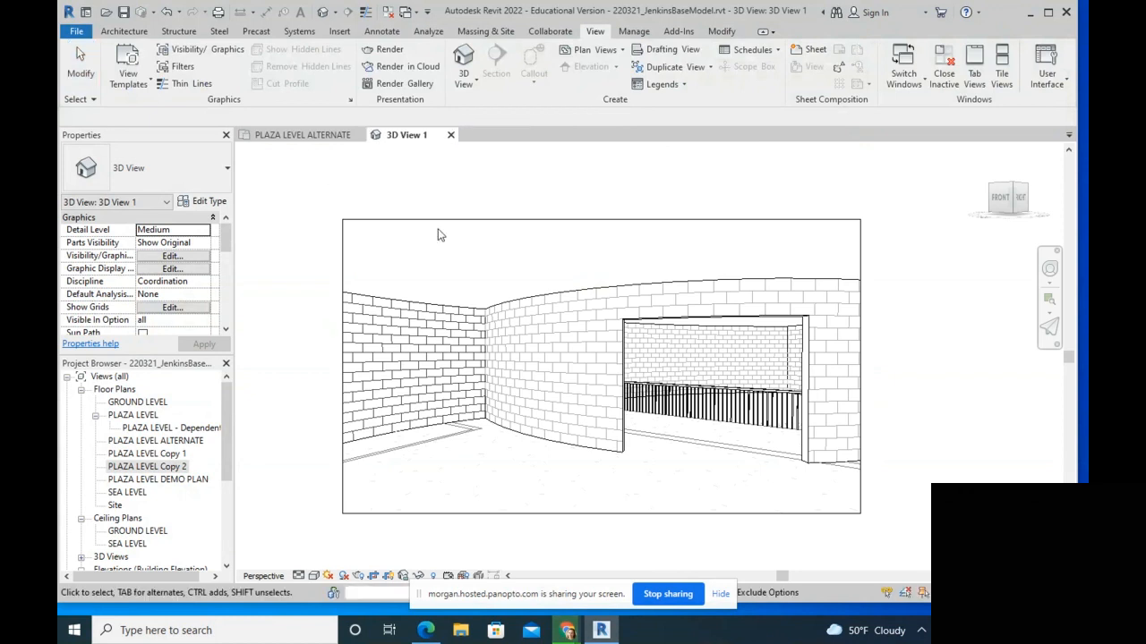
left_click(359, 135)
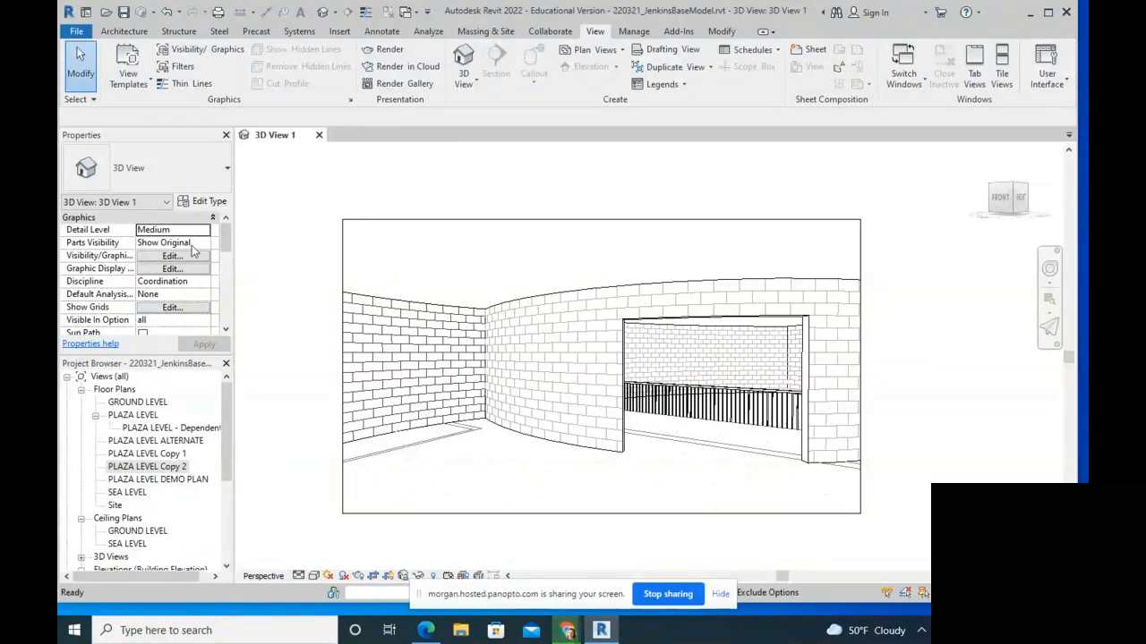
double_click(133, 415)
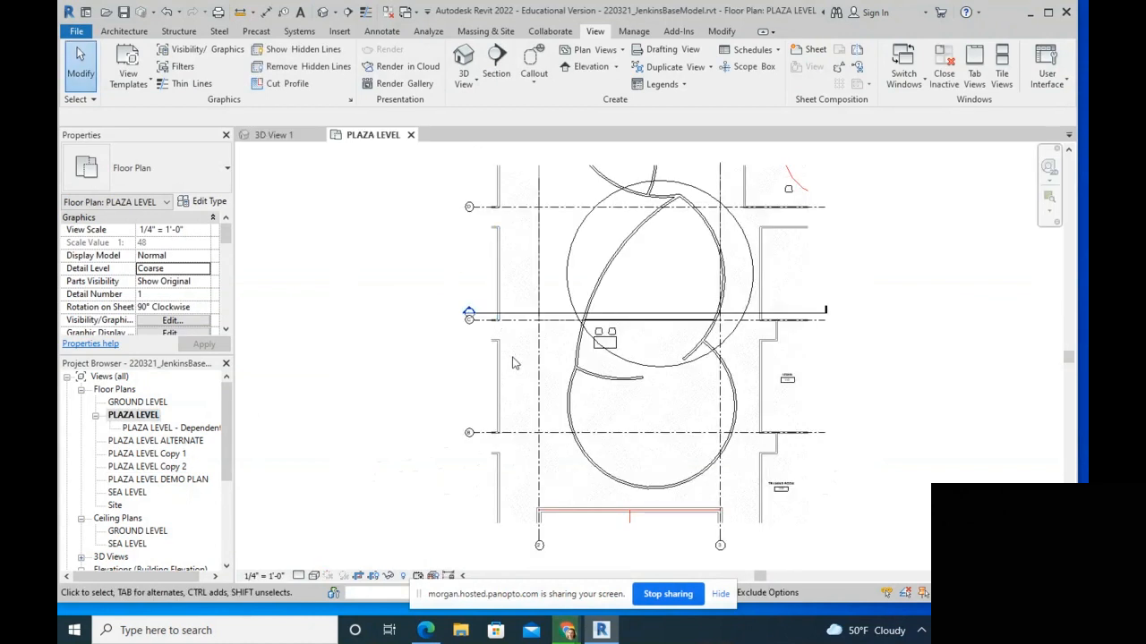
Step: Tile the PLAZA LEVEL plan and 3D View 1 side by side, with the whole perspective in view
key("w")
key("t")
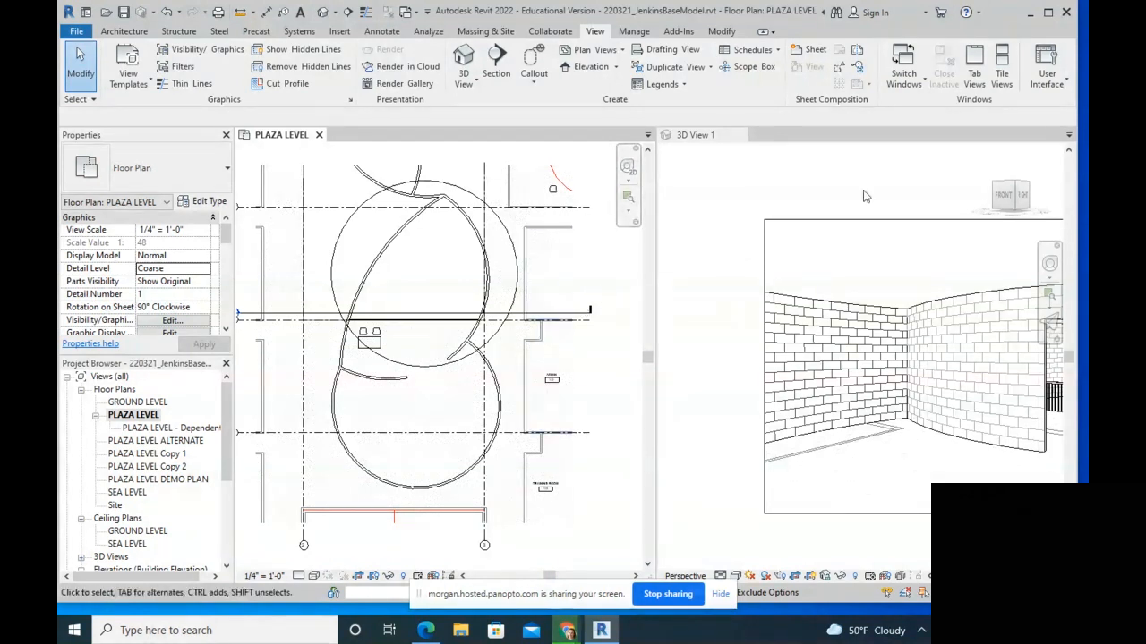
left_click(741, 266)
scroll(768, 263, "down", 2)
middle_click_drag(912, 265, 833, 268)
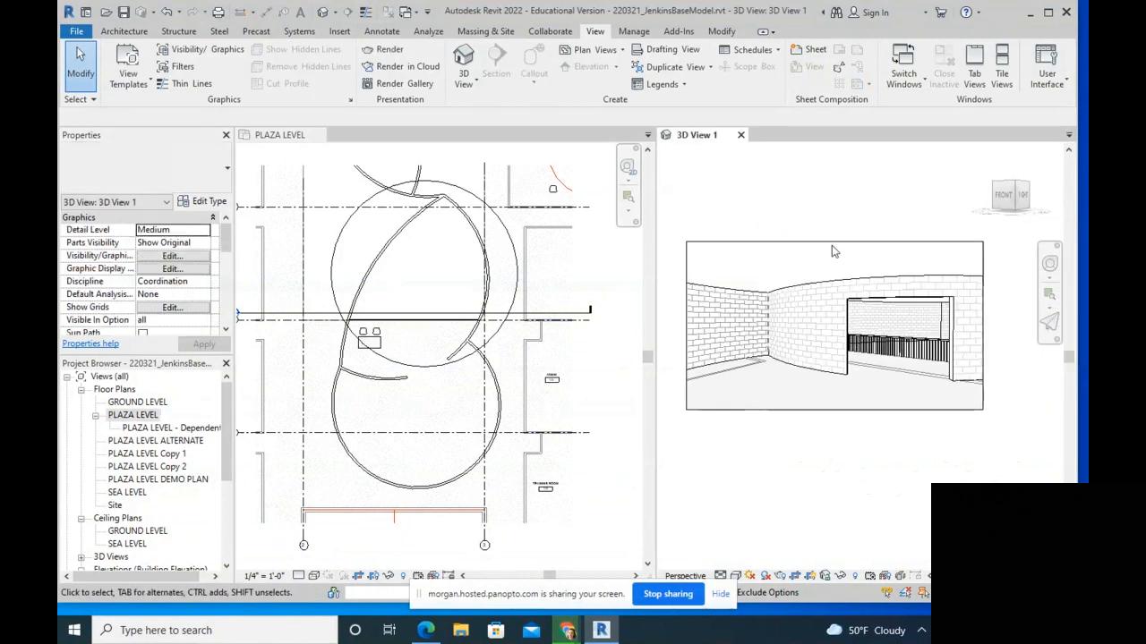
Step: Reposition the camera in the plan inside the lower circular room, aiming its target at the curved wall above the desk
left_click(833, 243)
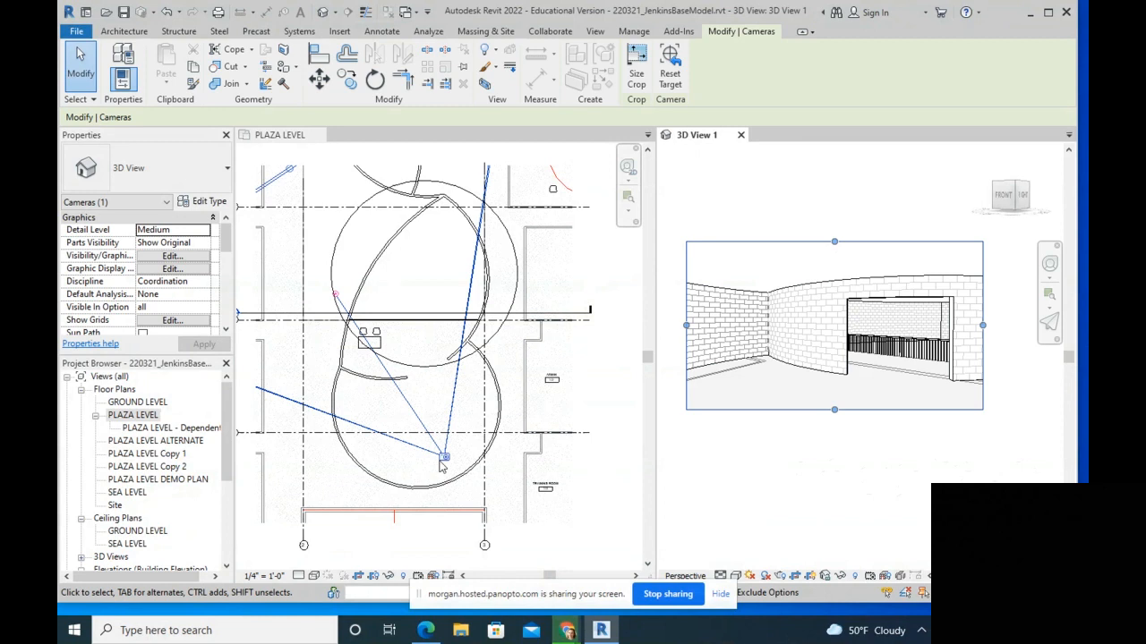
left_click_drag(444, 460, 457, 387)
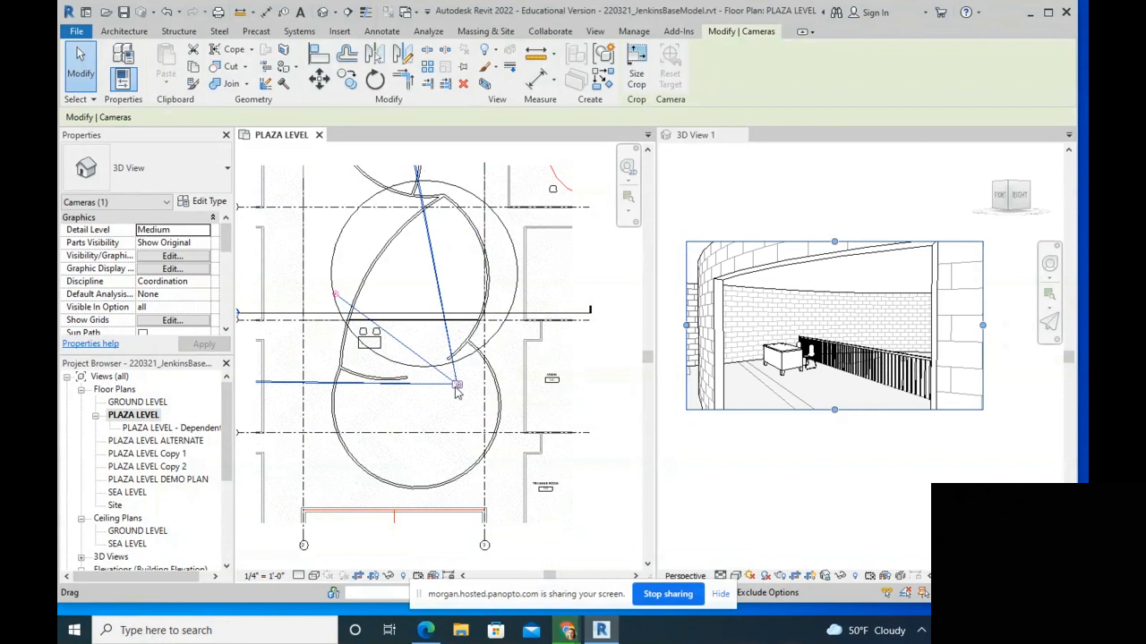
left_click_drag(336, 295, 365, 281)
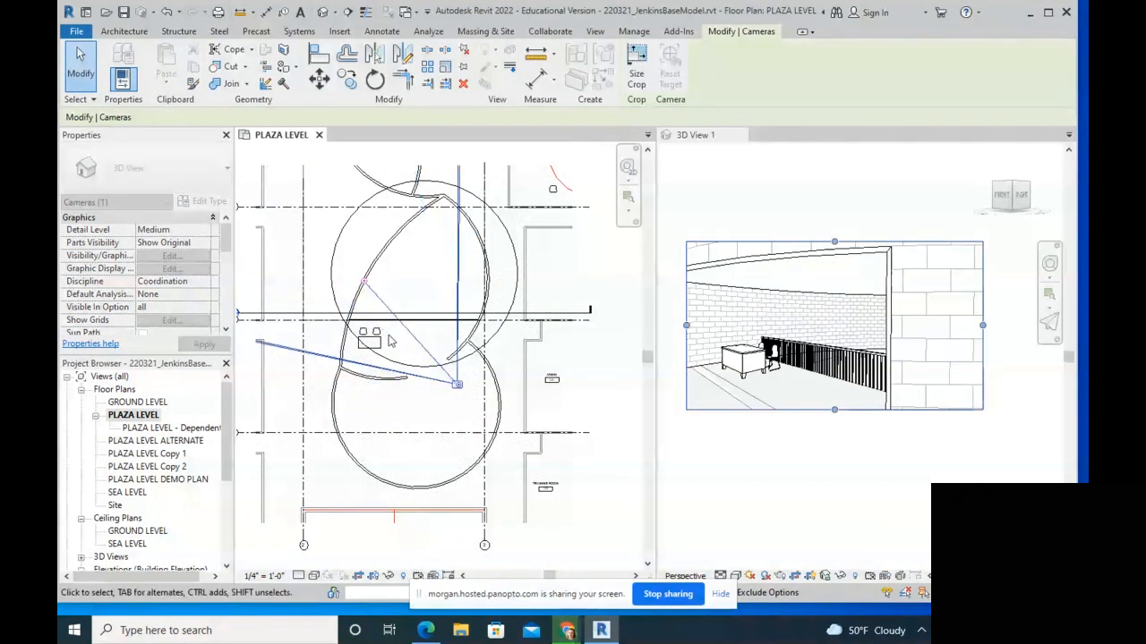
left_click_drag(456, 385, 463, 435)
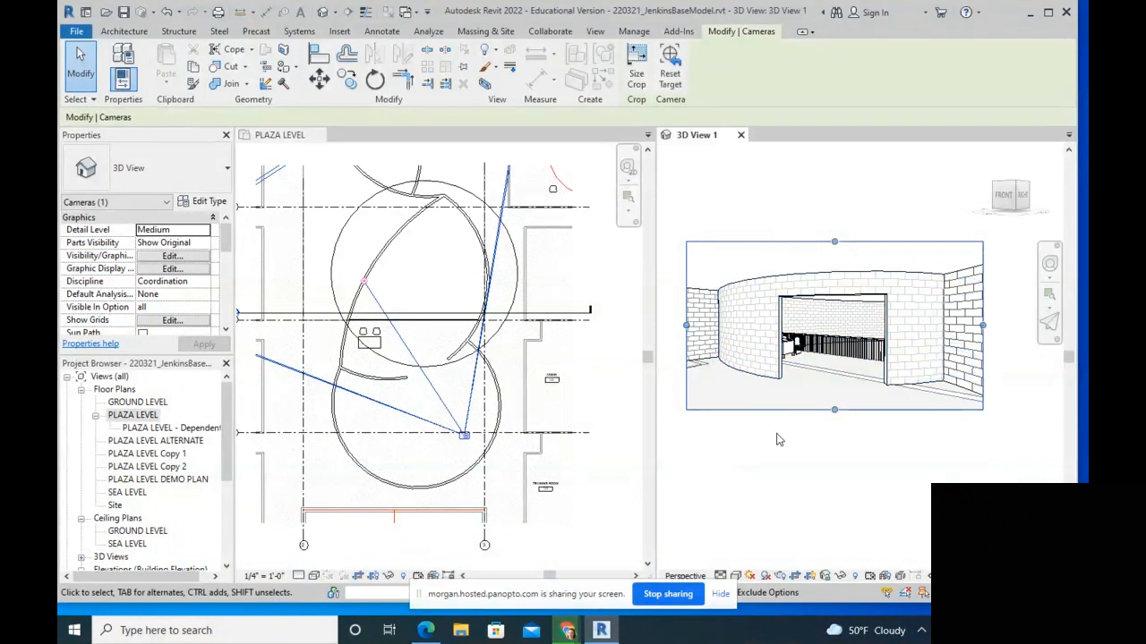
Step: Enlarge the perspective's crop region slightly at its left, bottom and top edges
left_click_drag(685, 324, 677, 324)
left_click_drag(831, 410, 830, 419)
left_click_drag(832, 244, 832, 235)
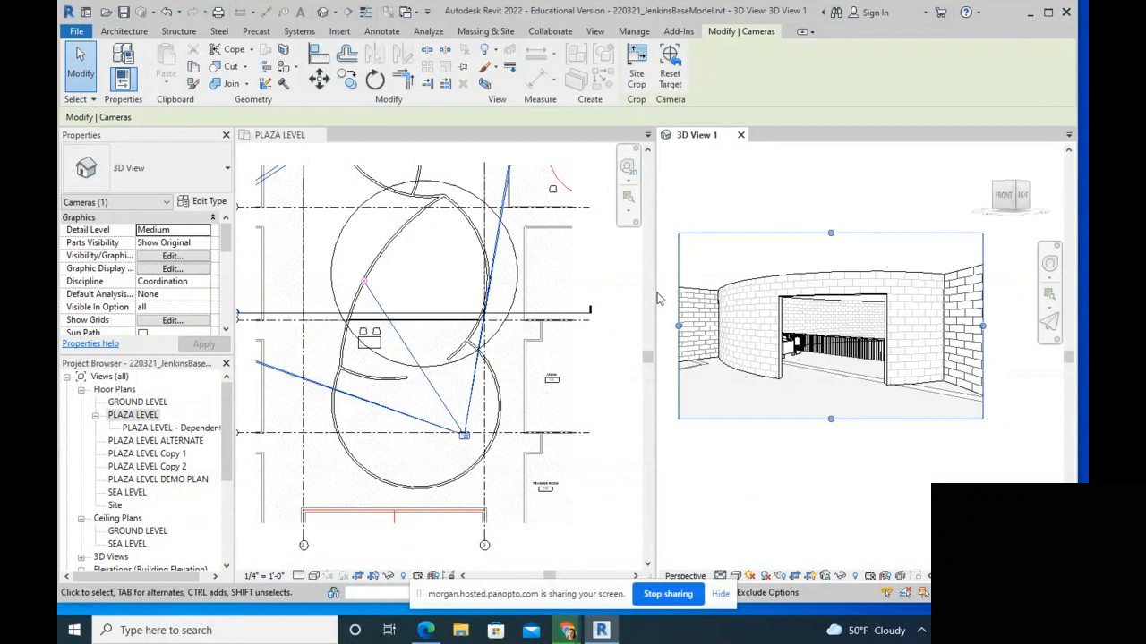
left_click(755, 185)
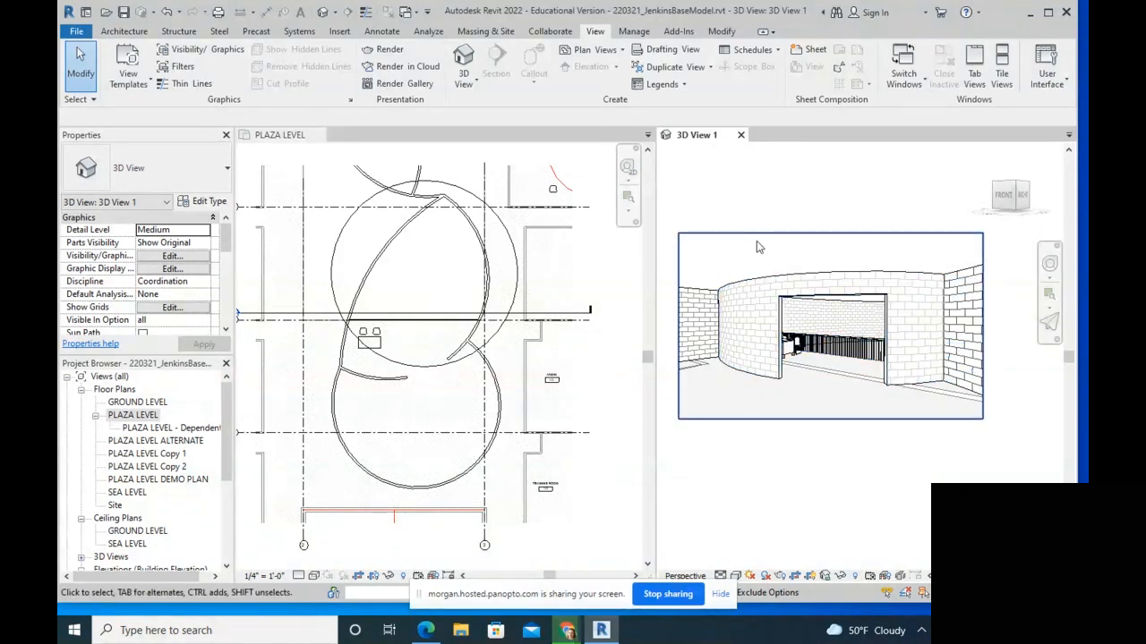
Step: Turn off Far Clip Active for the camera of 3D View 1
left_click(735, 231)
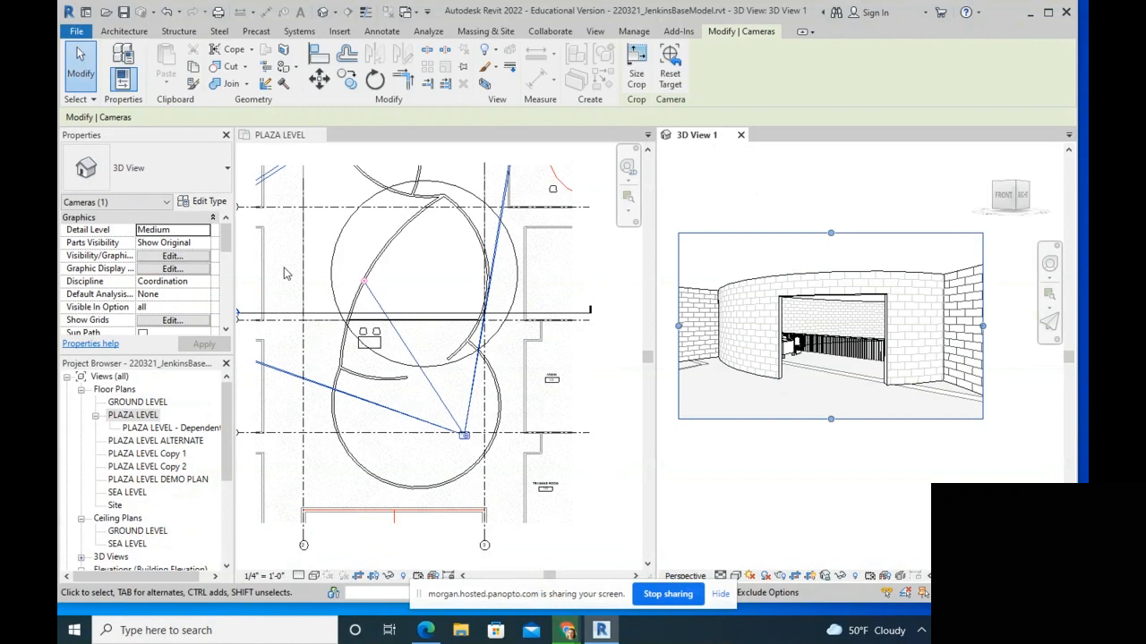
left_click_drag(225, 240, 225, 264)
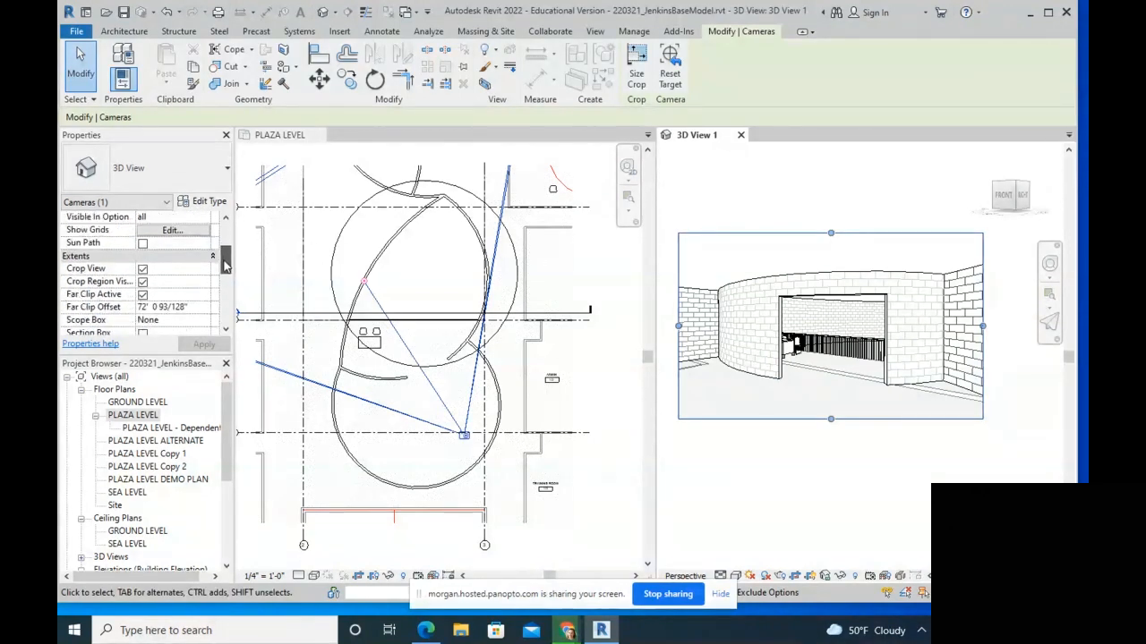
left_click(144, 295)
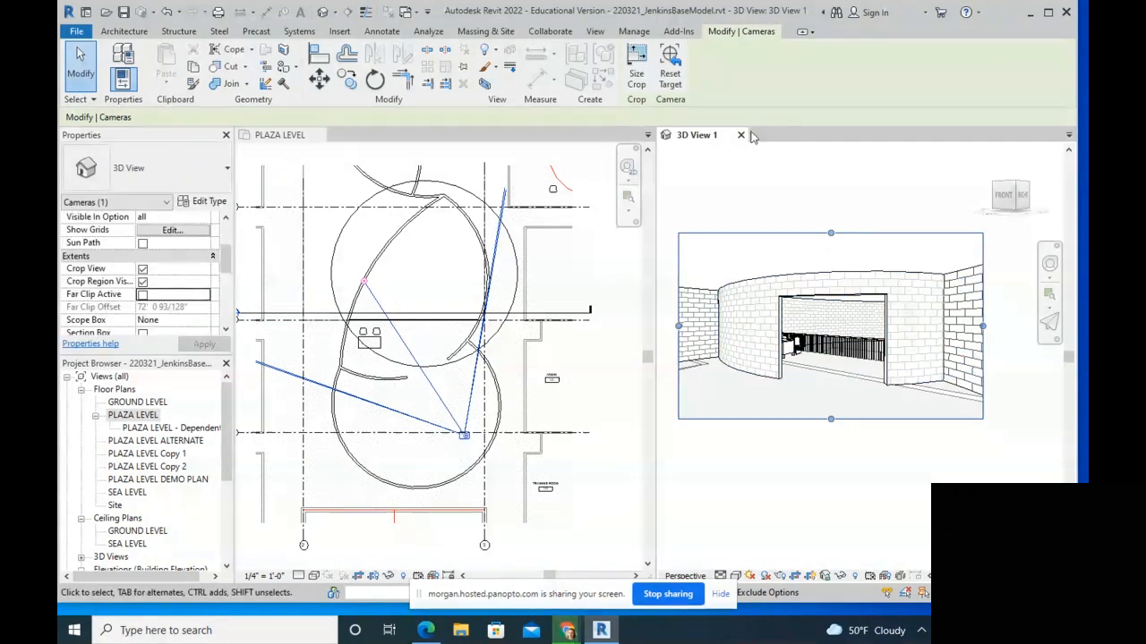
left_click(753, 165)
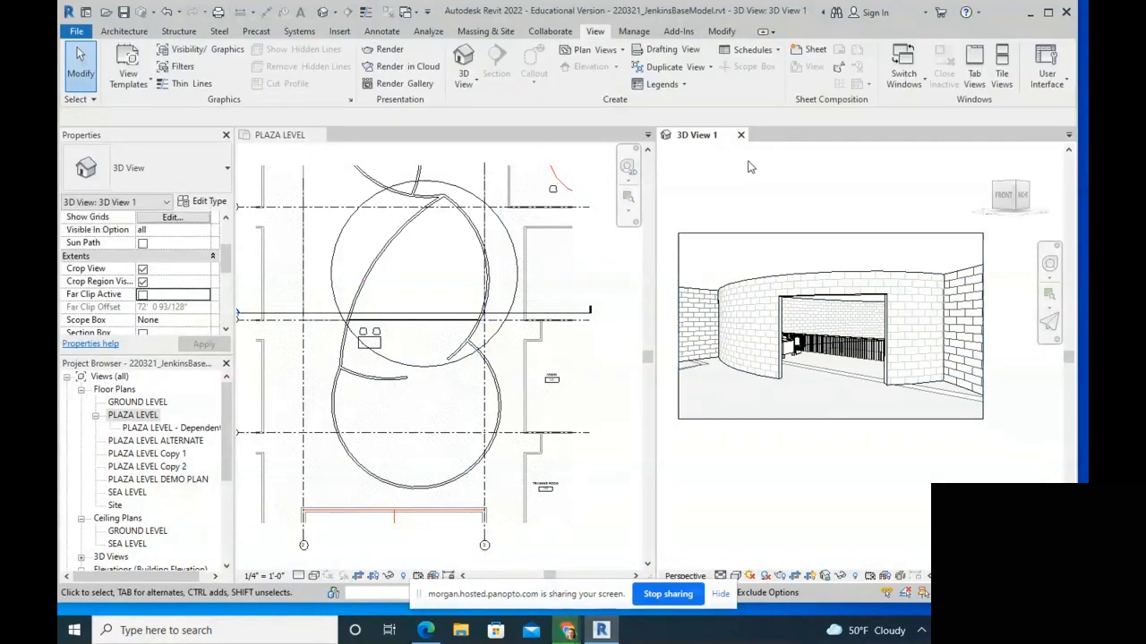
Step: Scale the perspective's crop region with locked proportions to a width of 16.5"
left_click(772, 236)
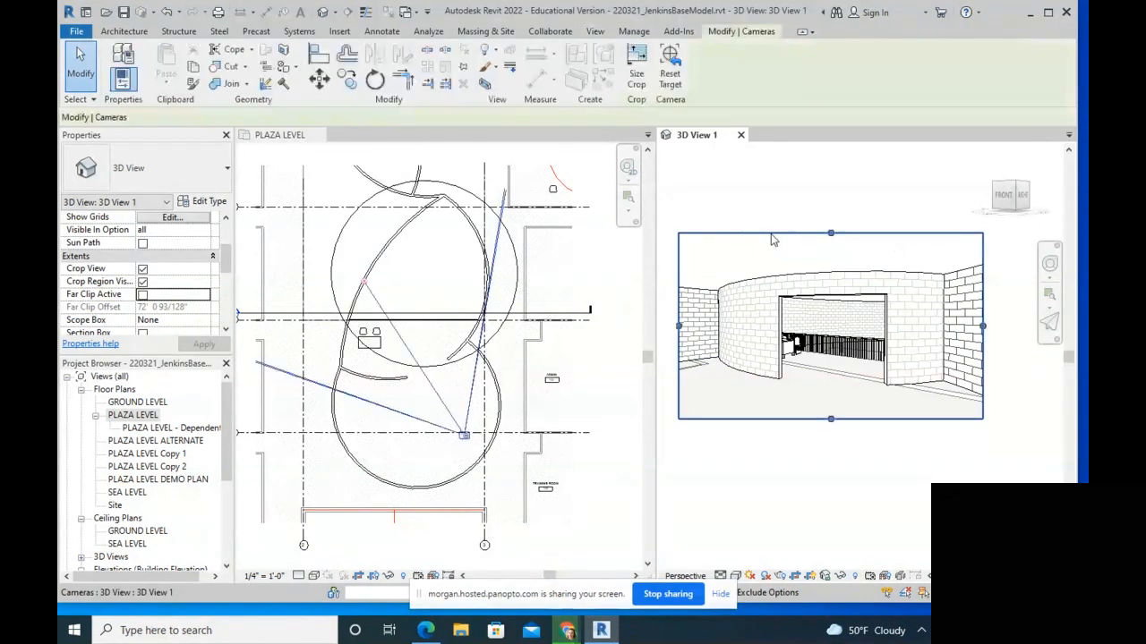
left_click(639, 77)
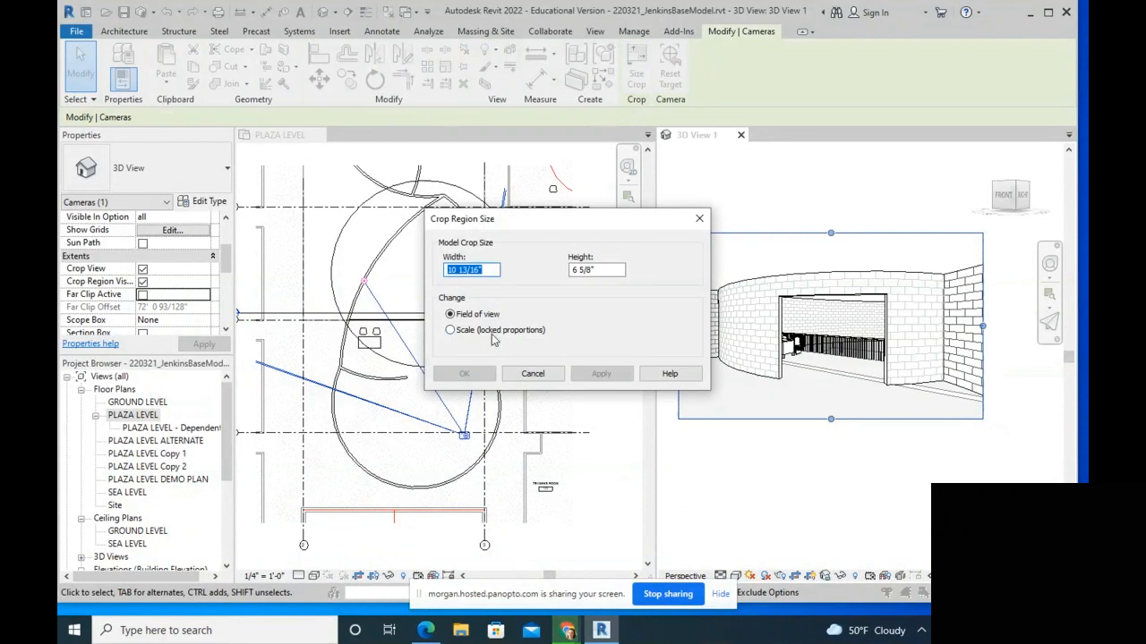
left_click(467, 331)
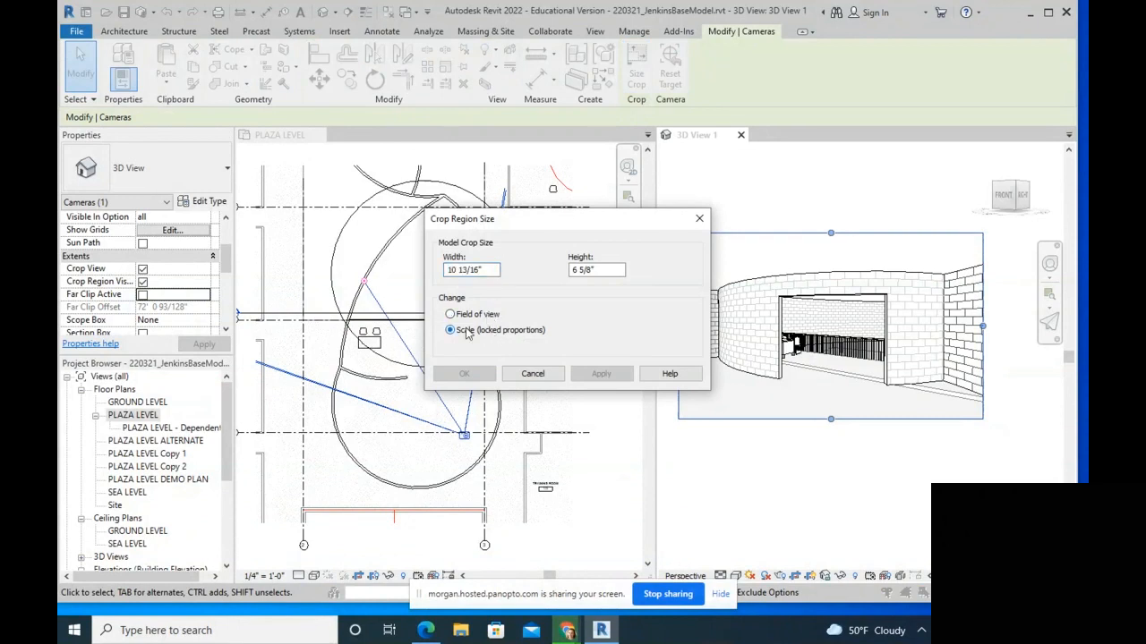
left_click(497, 269)
left_click_drag(498, 270, 379, 269)
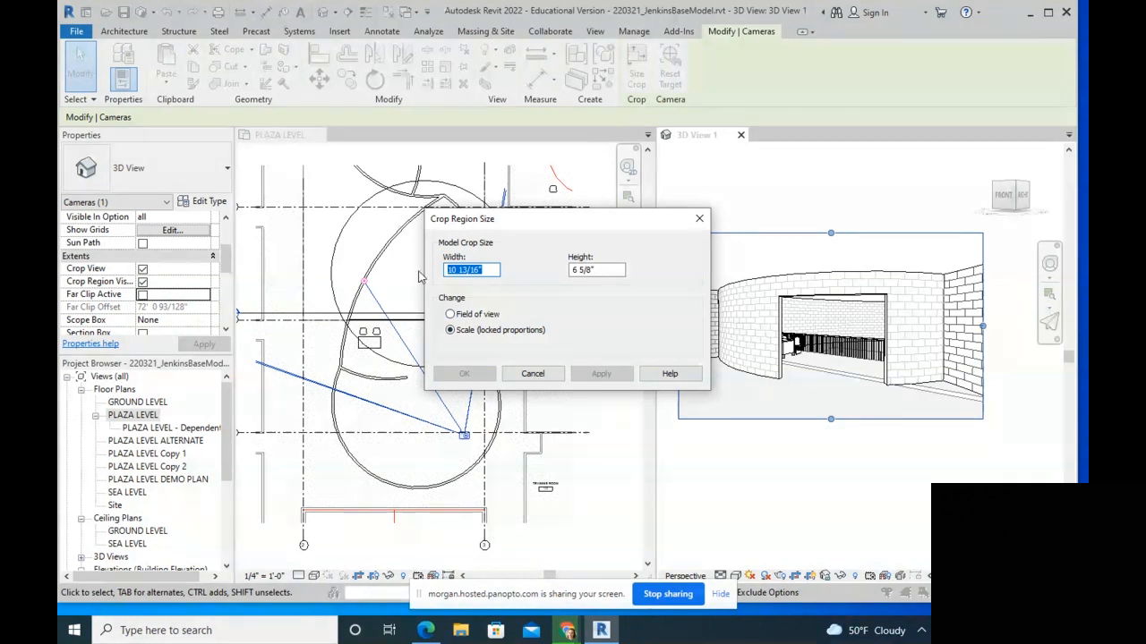
type("16.5")
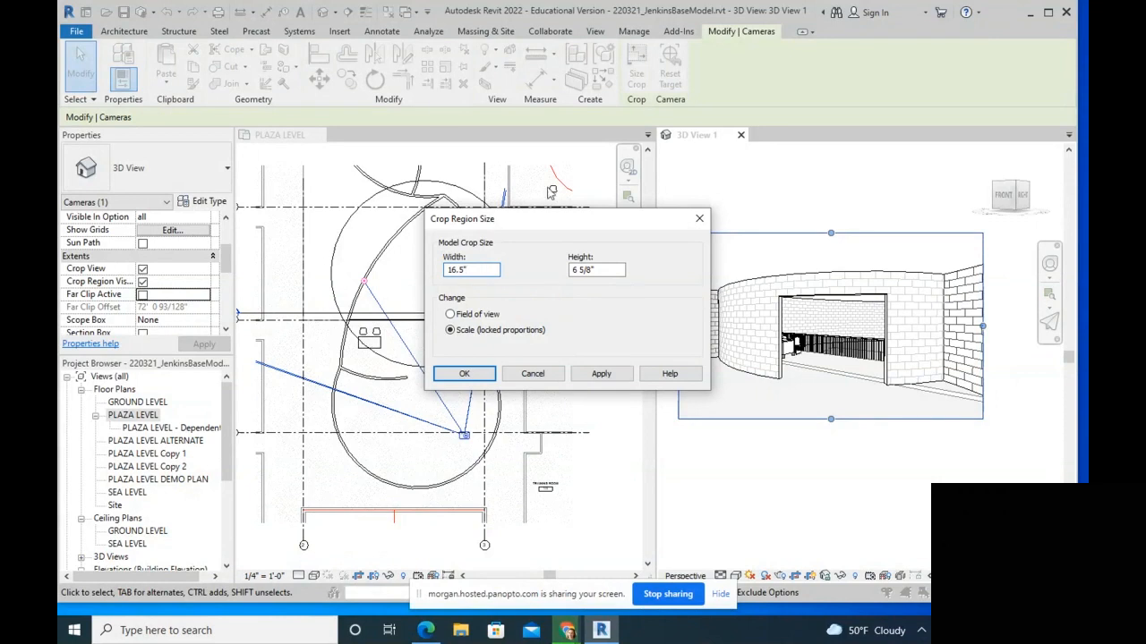
left_click(617, 271)
left_click(623, 272)
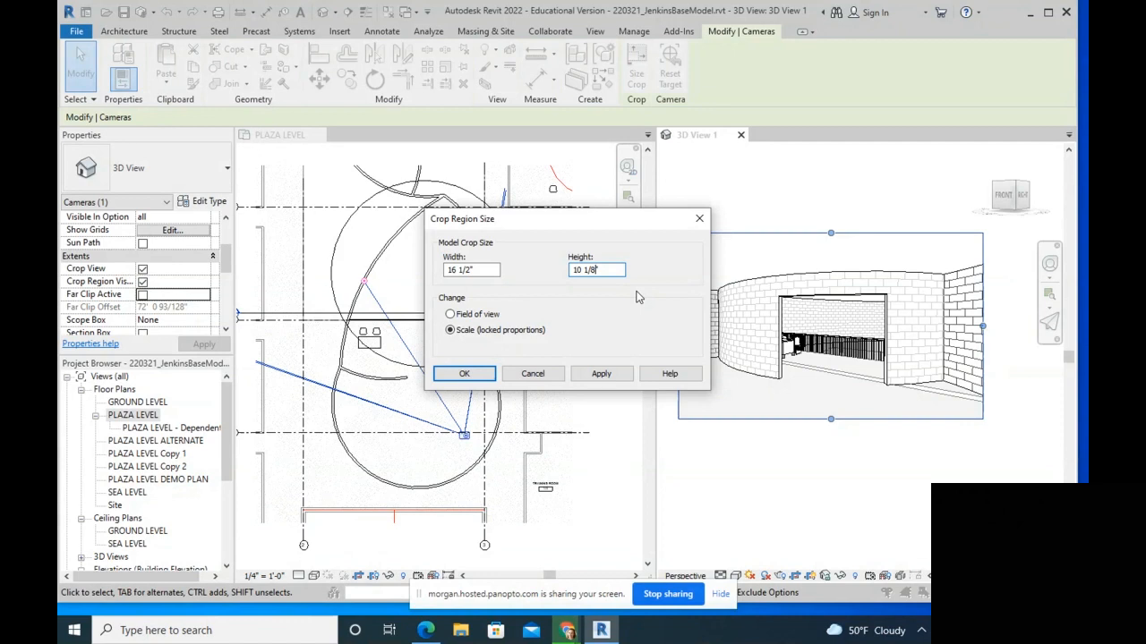
left_click(489, 270)
left_click_drag(484, 269, 446, 271)
type("16.5")
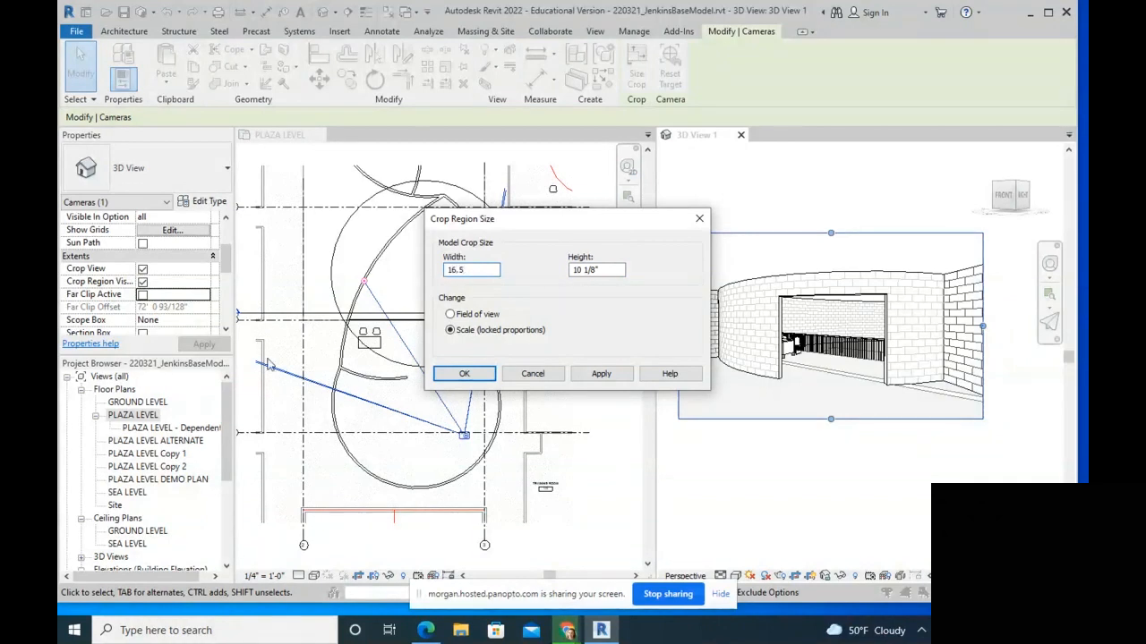
left_click(483, 378)
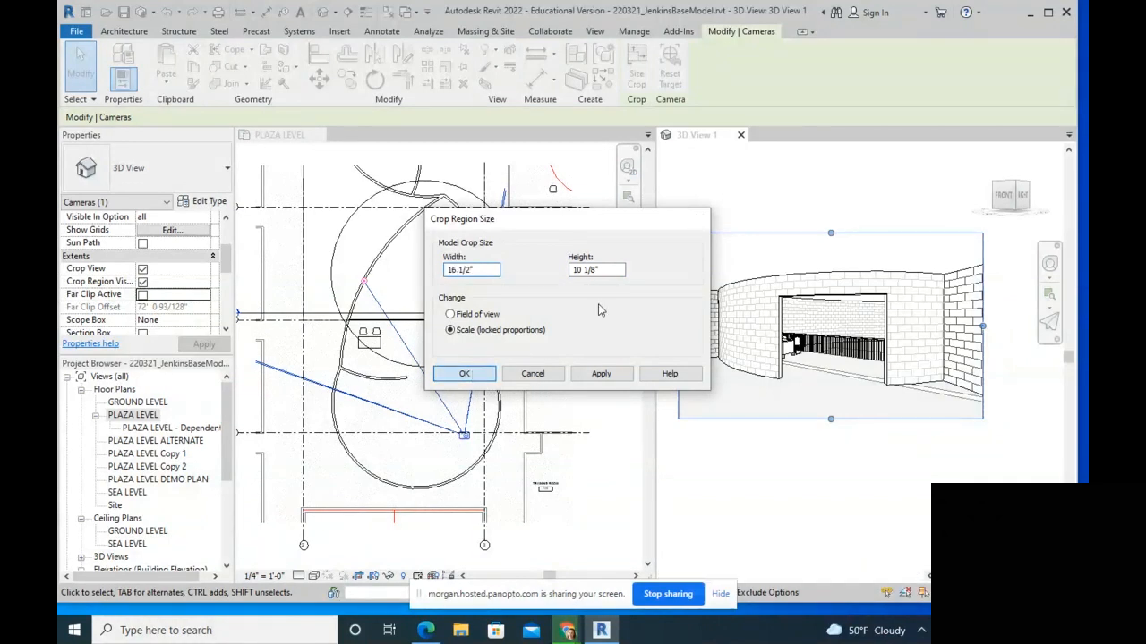
Step: Set the crop region height to 10.5" by changing the field of view
left_click(634, 59)
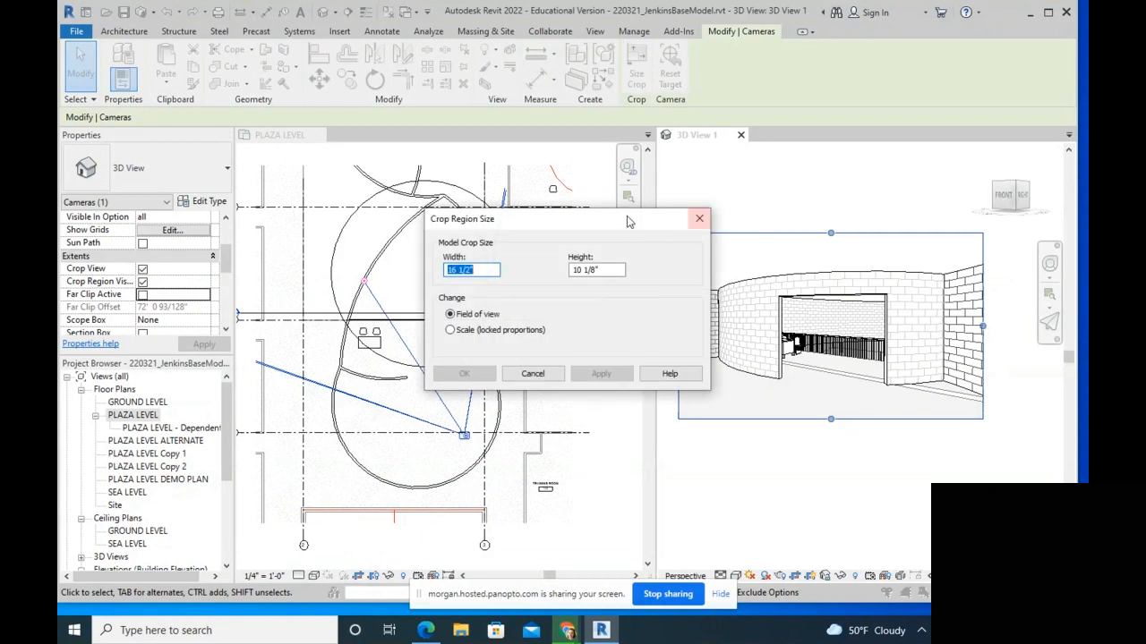
key("Tab")
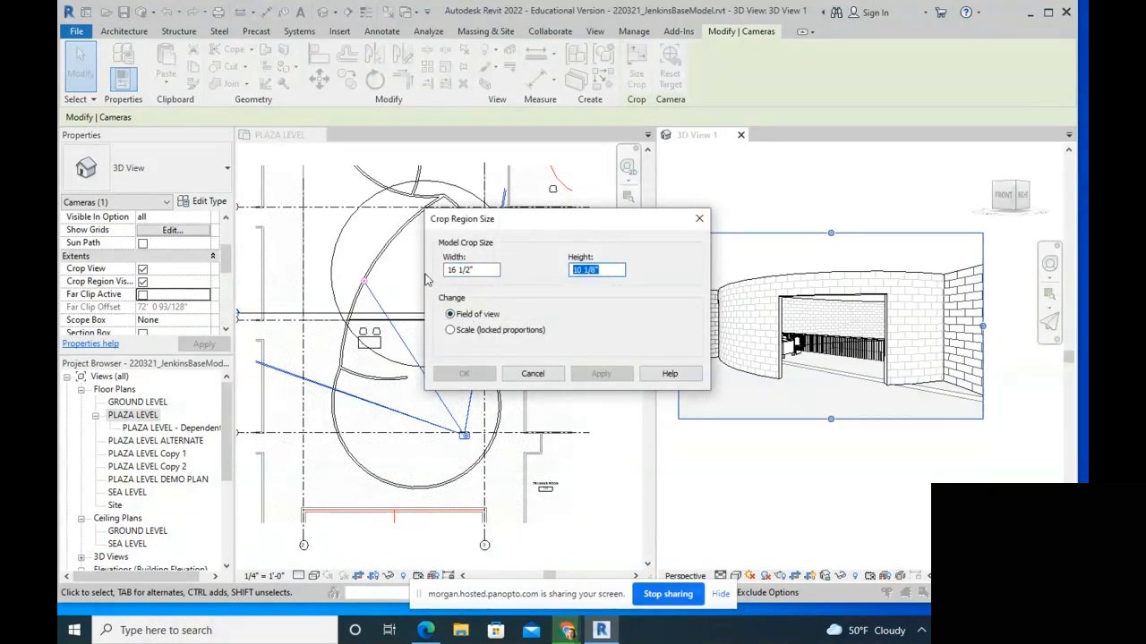
type("11.5")
key("BackSpace")
key("BackSpace")
key("BackSpace")
type("10.")
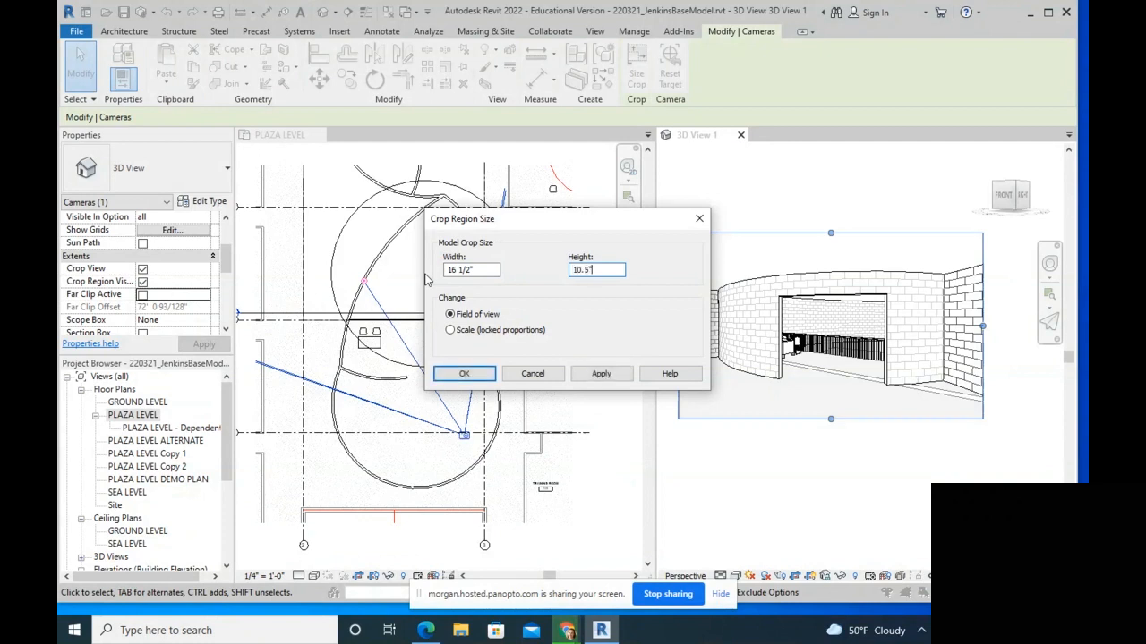
left_click(608, 374)
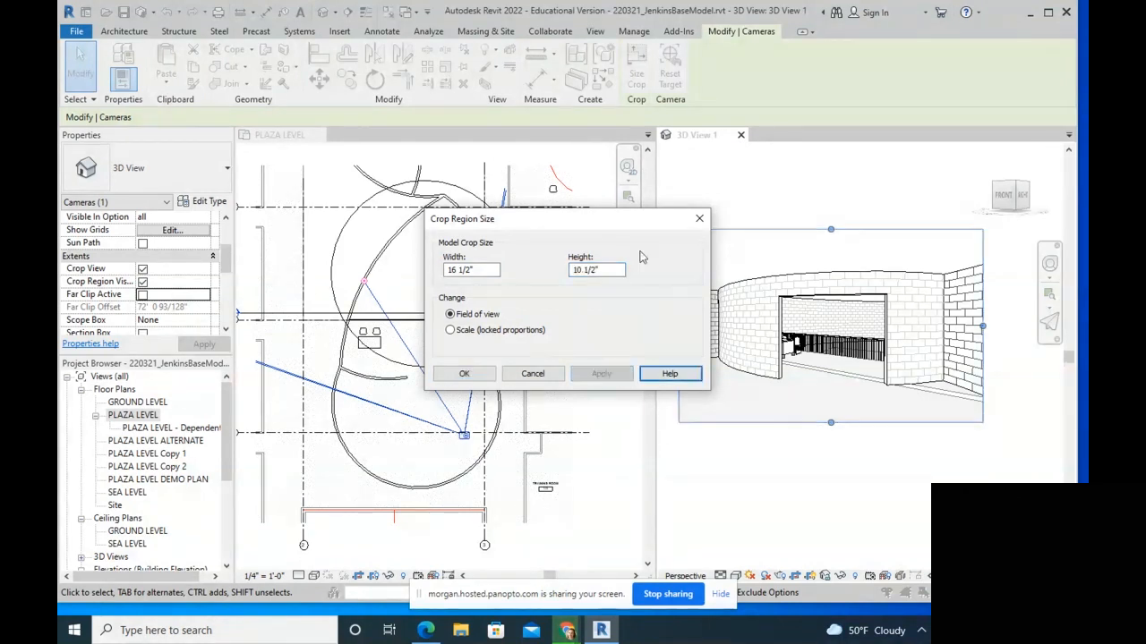
Step: Try a crop region height of 1" using the field of view option
left_click_drag(626, 221, 381, 217)
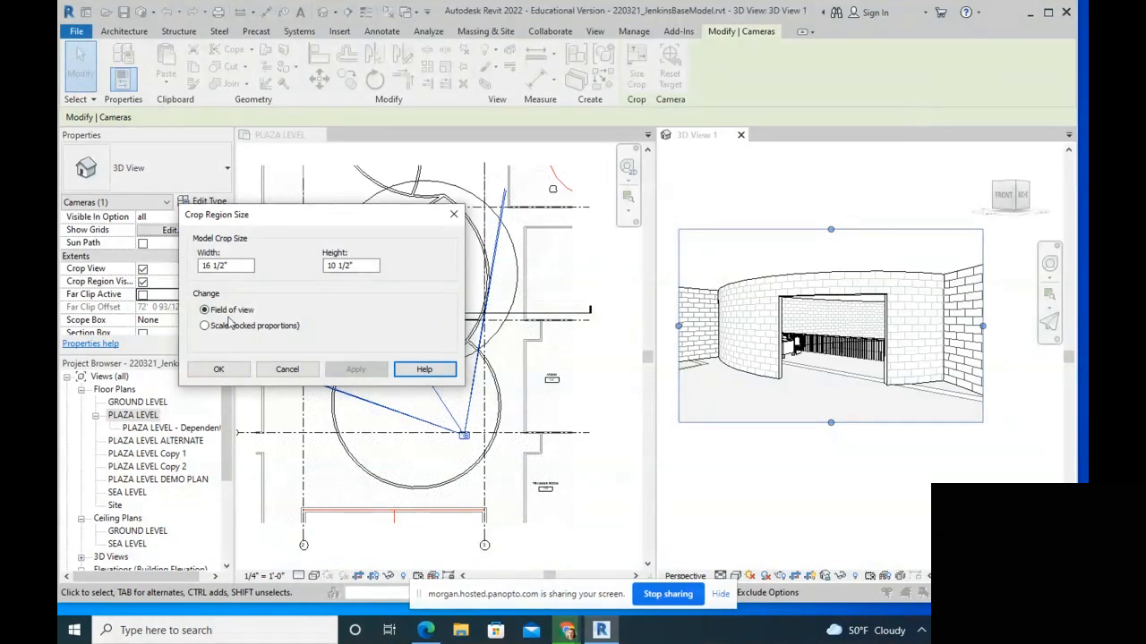
left_click(358, 266)
type("1'")
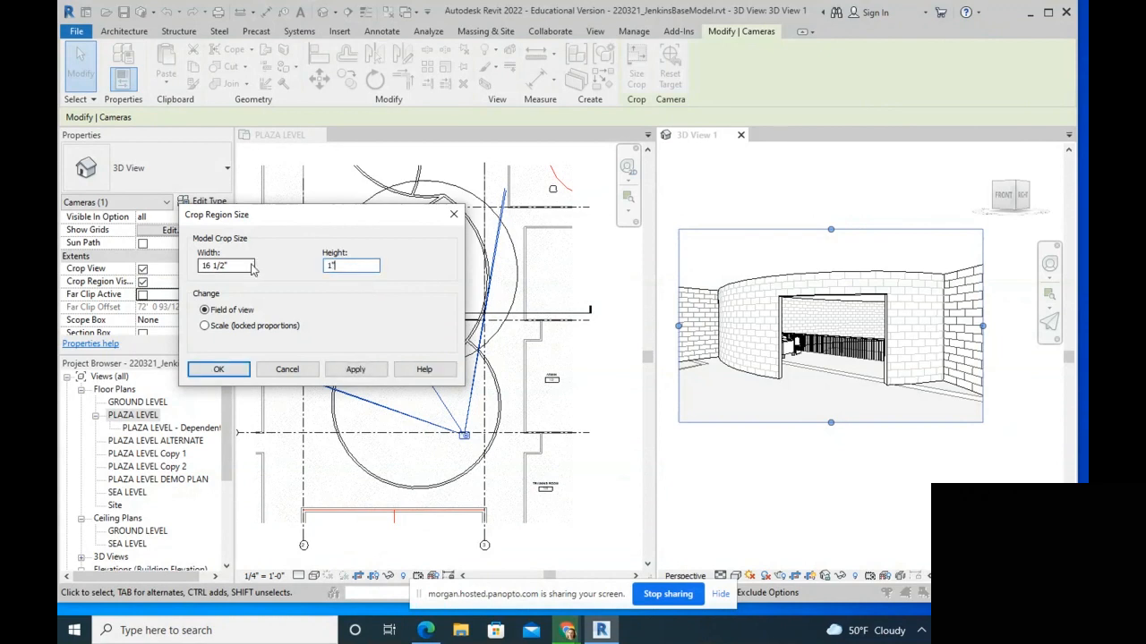
left_click(356, 369)
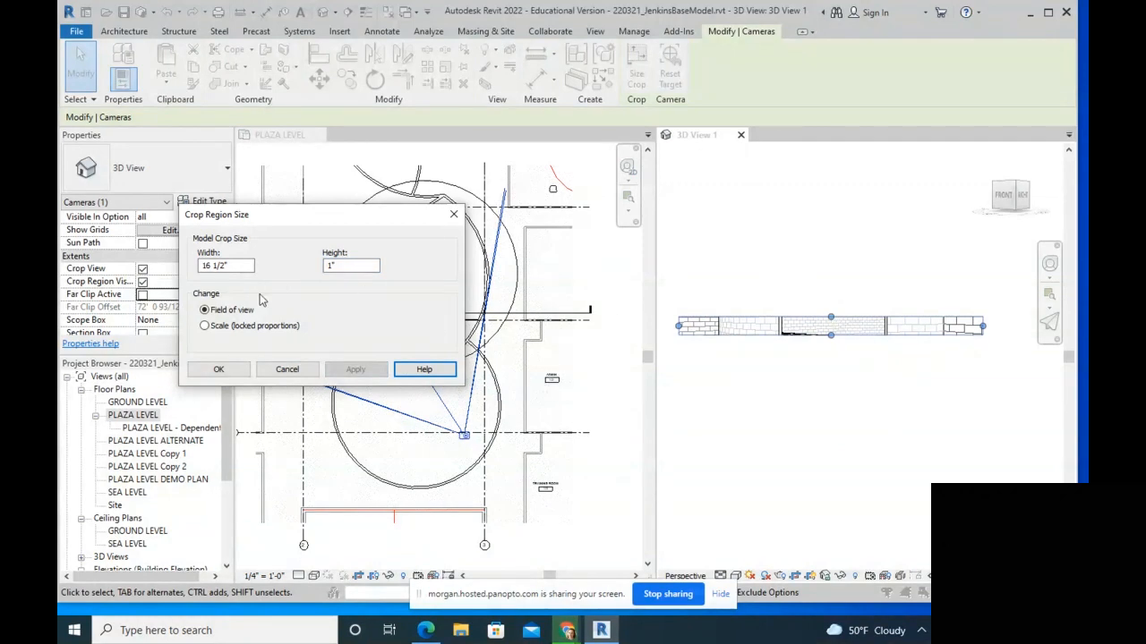
Step: Try a 10.5" crop height, and a 1" height with the Scale (locked proportions) option
double_click(350, 265)
type("10.5")
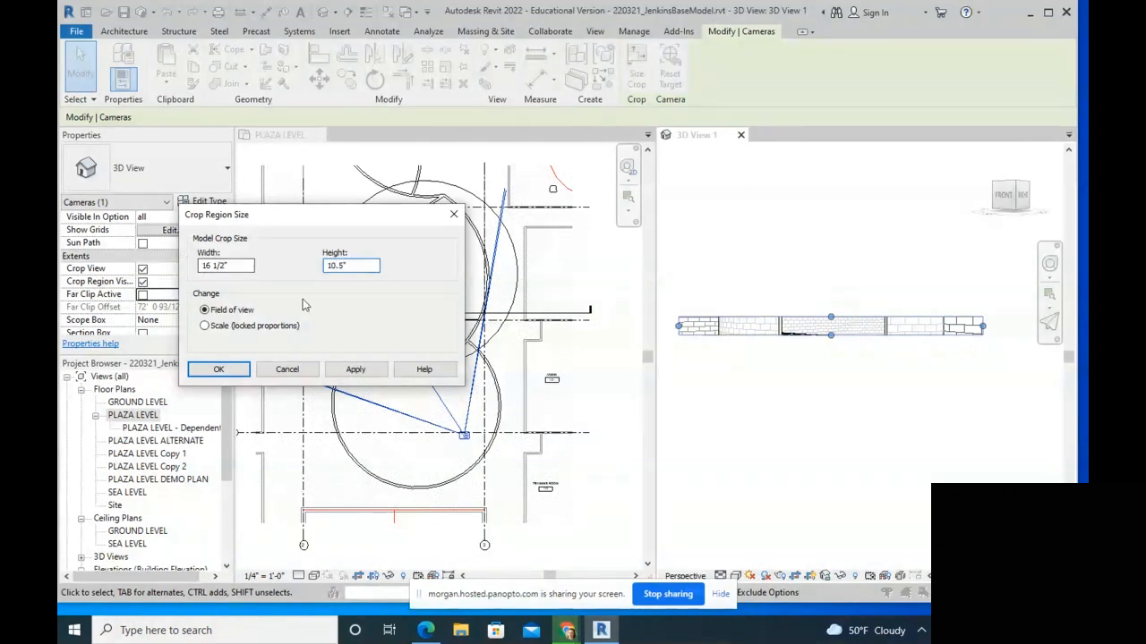
left_click(251, 266)
left_click(204, 326)
key("Tab")
type("1")
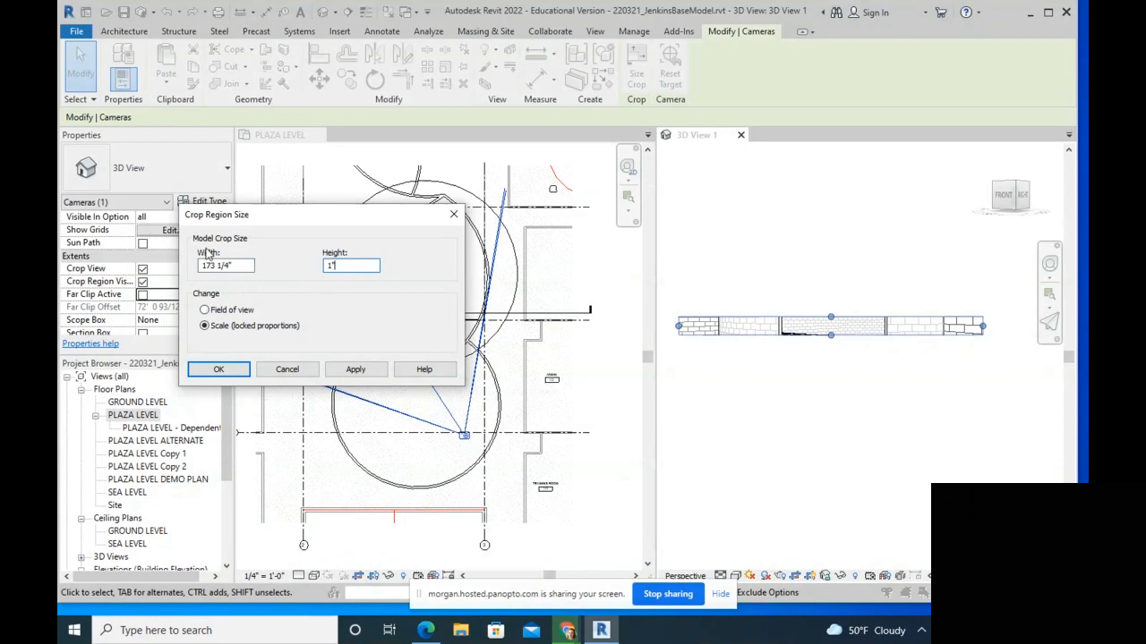
Step: Set the crop region to 16 1/2" wide by 10.5" high using the field of view option
left_click(292, 313)
left_click(341, 265)
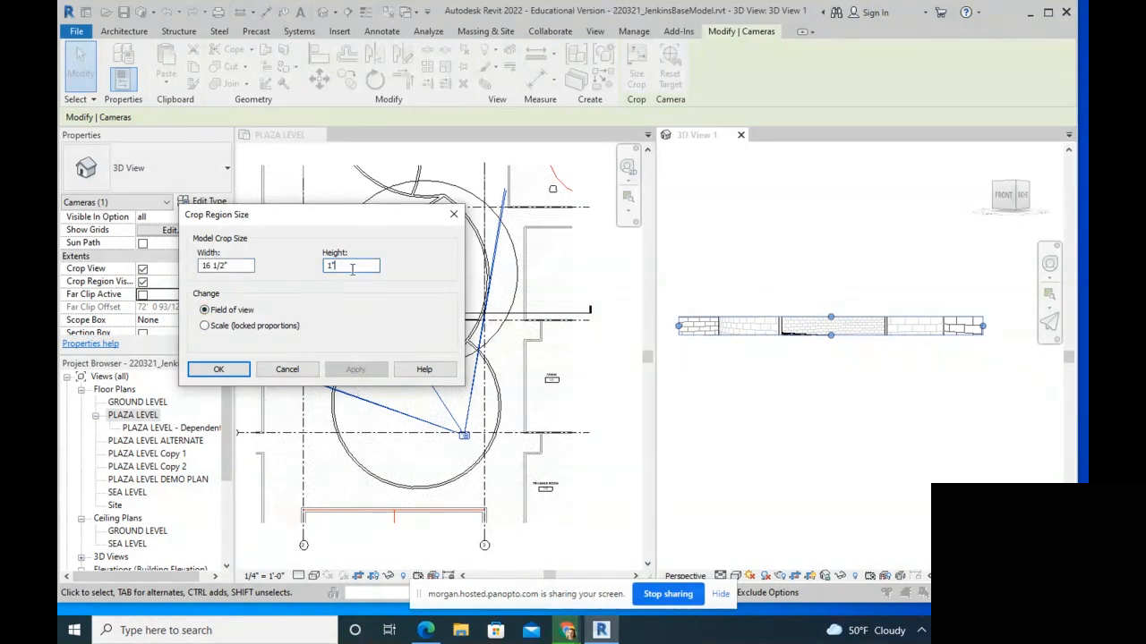
left_click_drag(359, 271, 230, 269)
type("10.5")
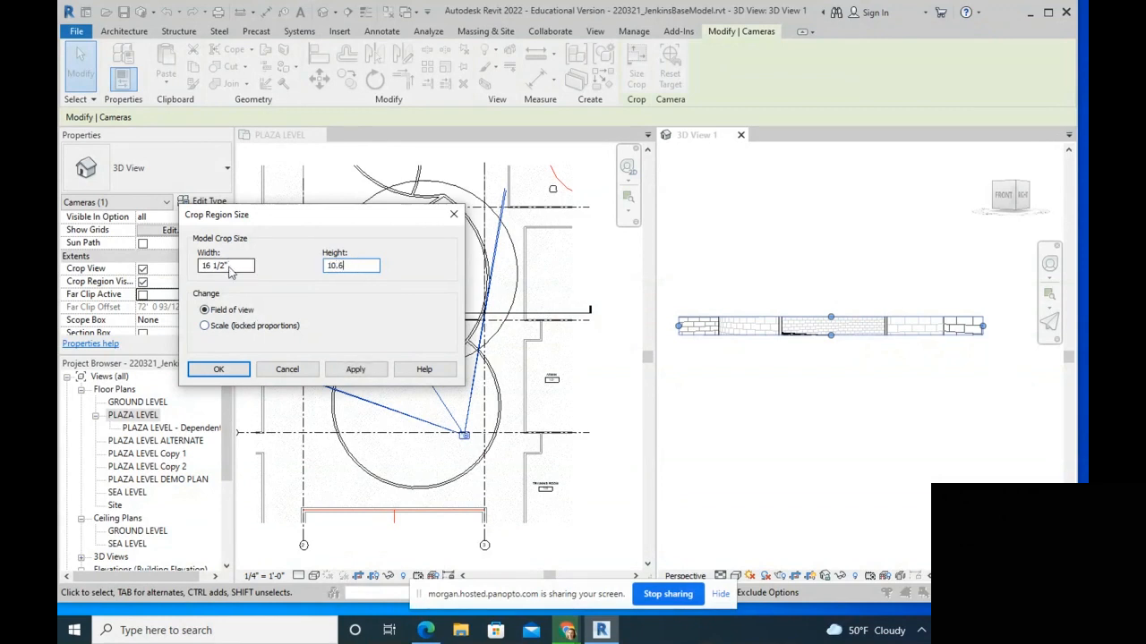
type("16 1/2")
left_click(218, 369)
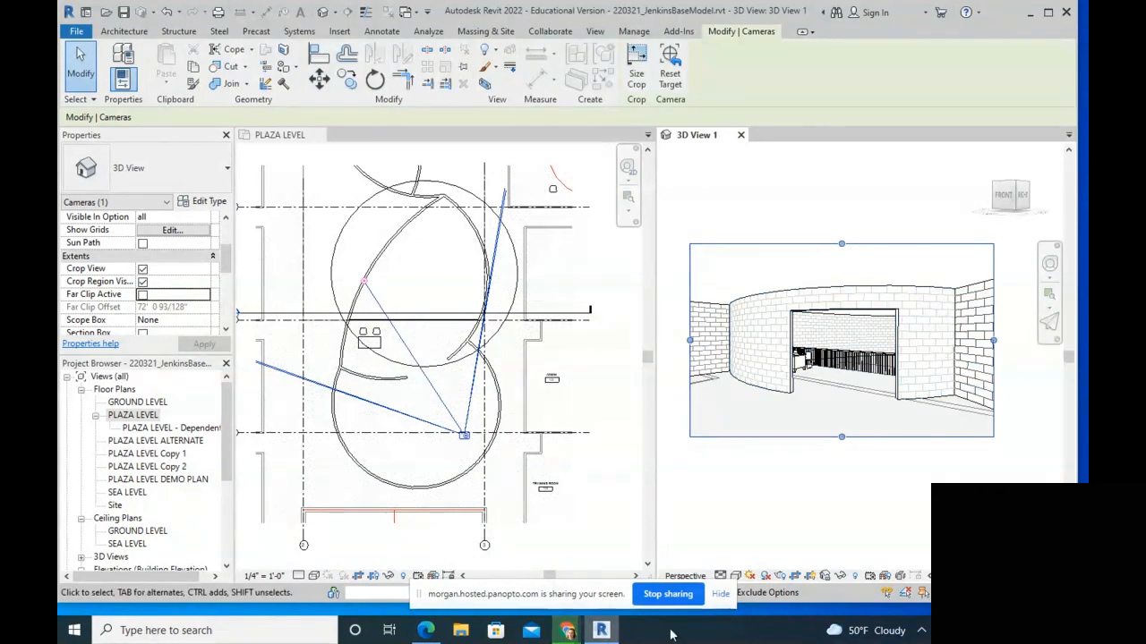
Step: Set the detail level of 3D View 1 to Fine and save the project
left_click_drag(513, 601, 289, 597)
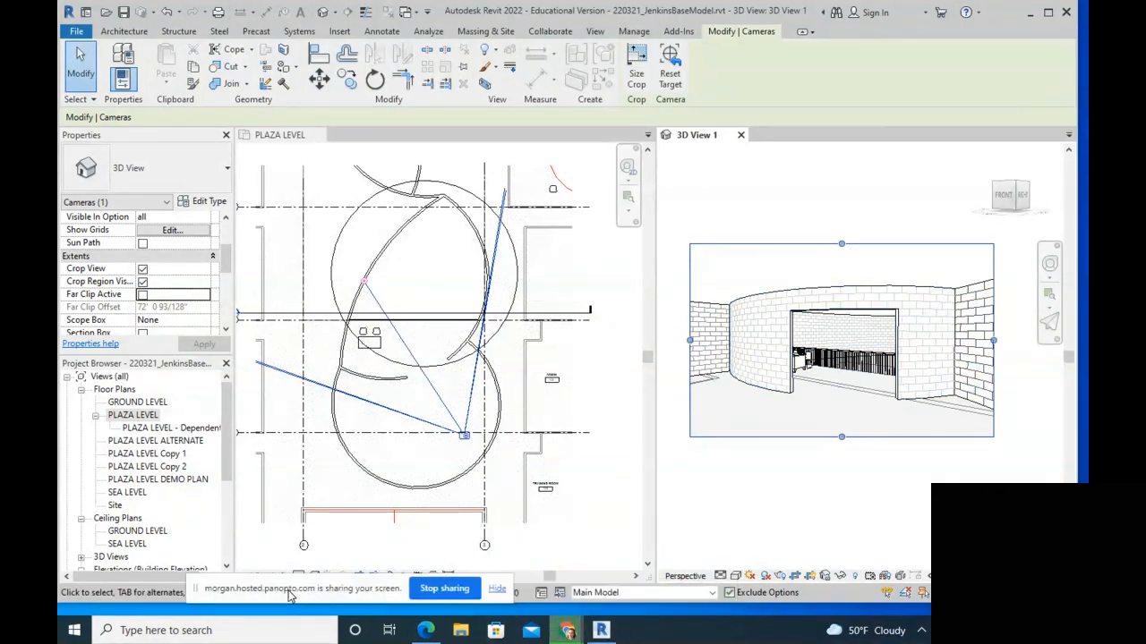
left_click(720, 577)
left_click(728, 562)
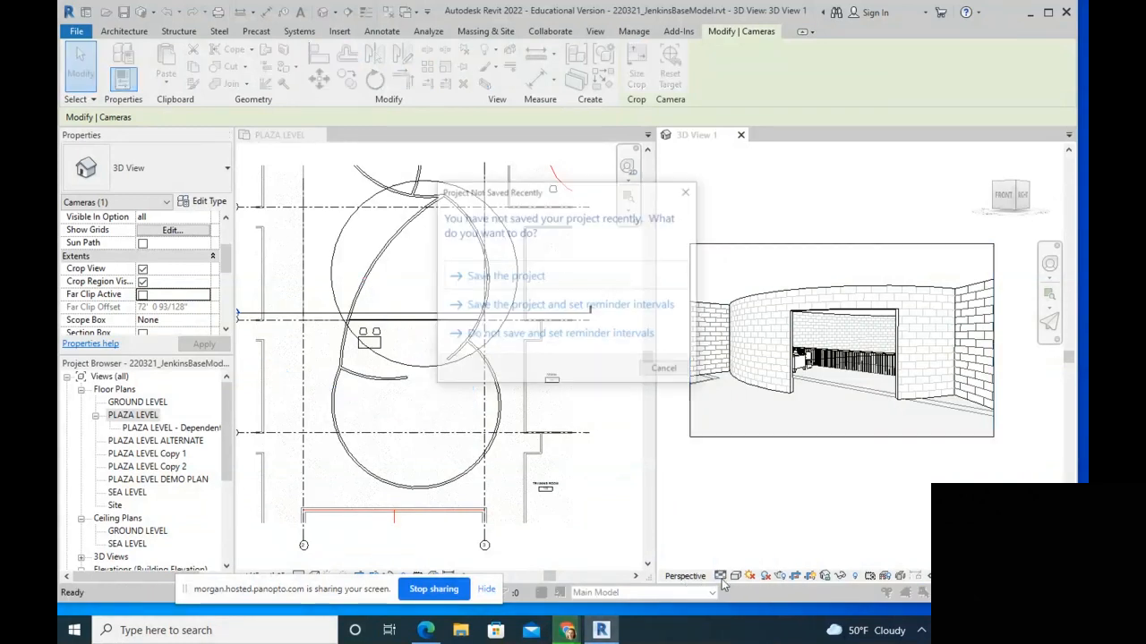
left_click(492, 277)
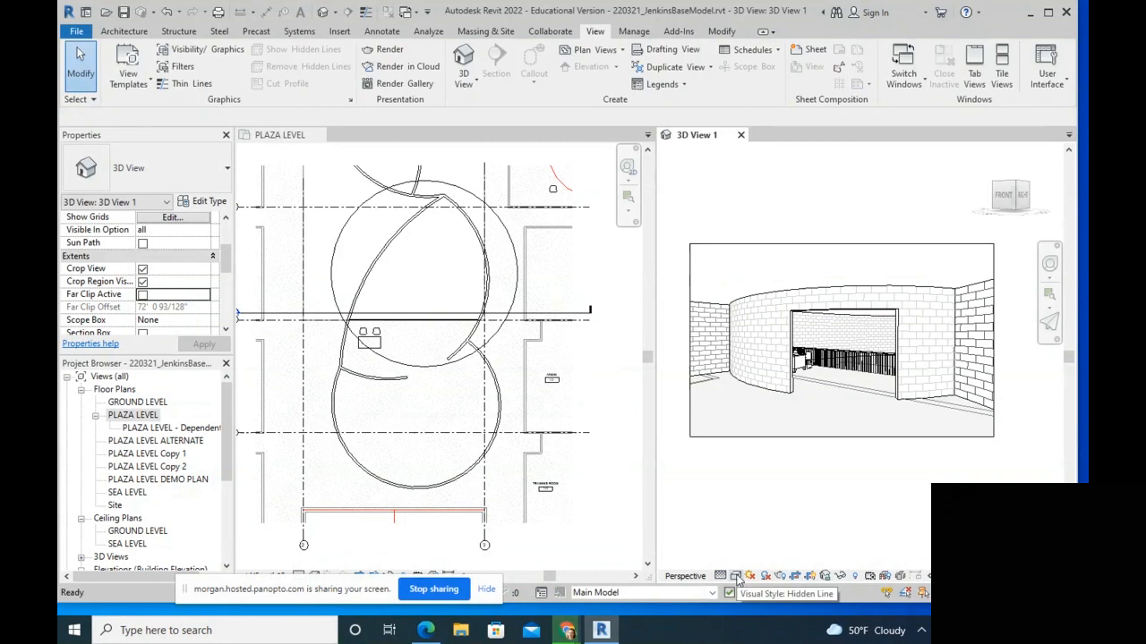
Step: Set the visual style of 3D View 1 to Realistic and turn its shadows on
left_click(736, 576)
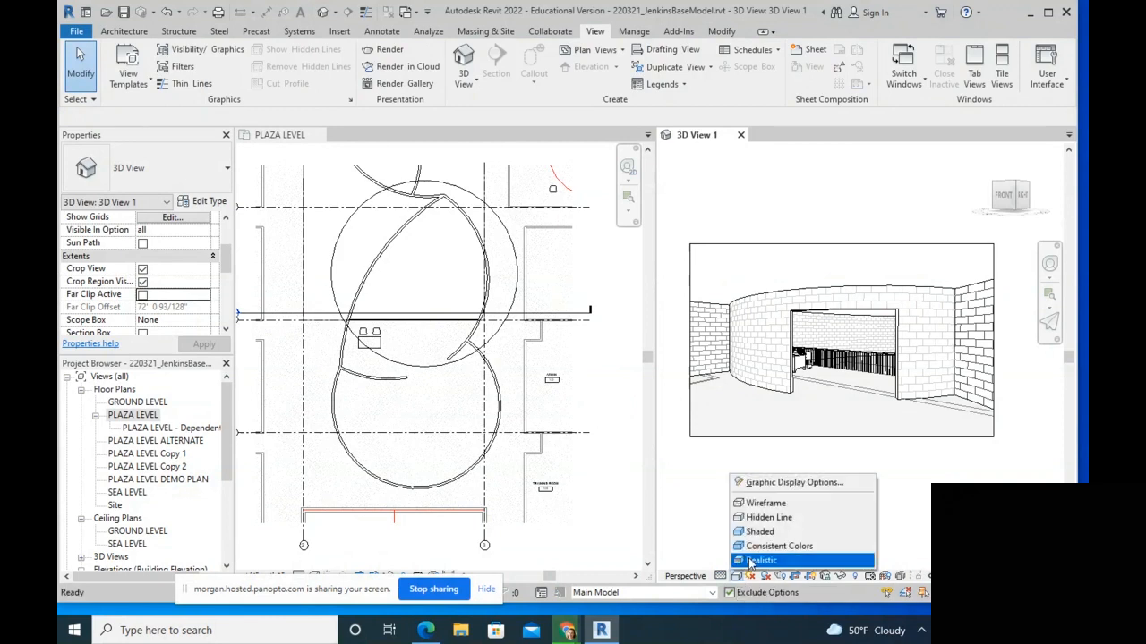
left_click(750, 561)
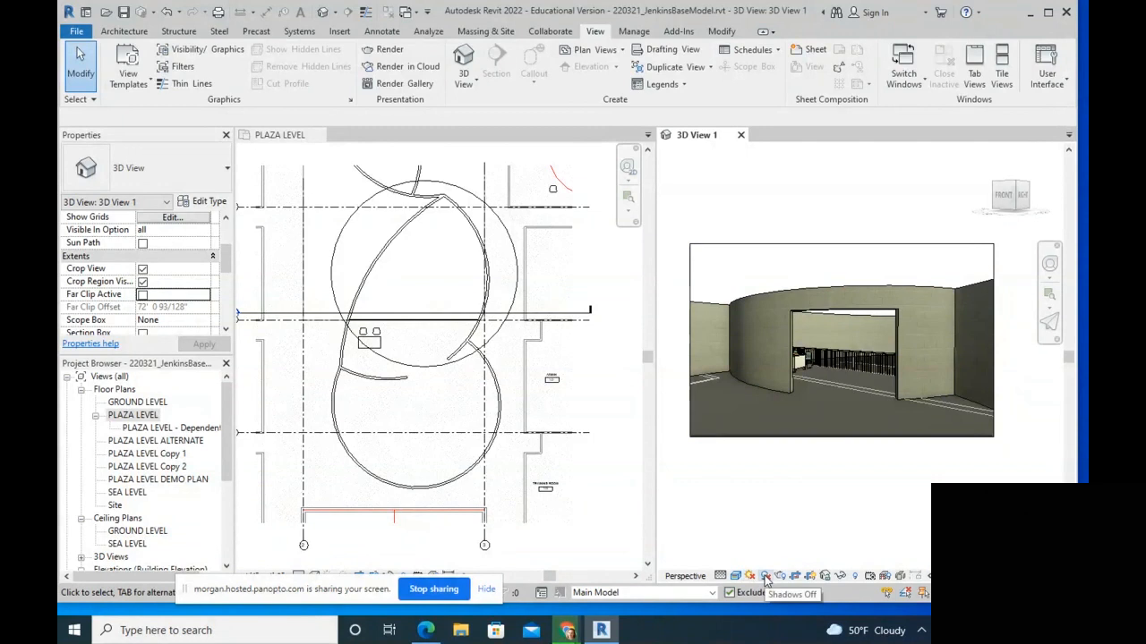
left_click(766, 577)
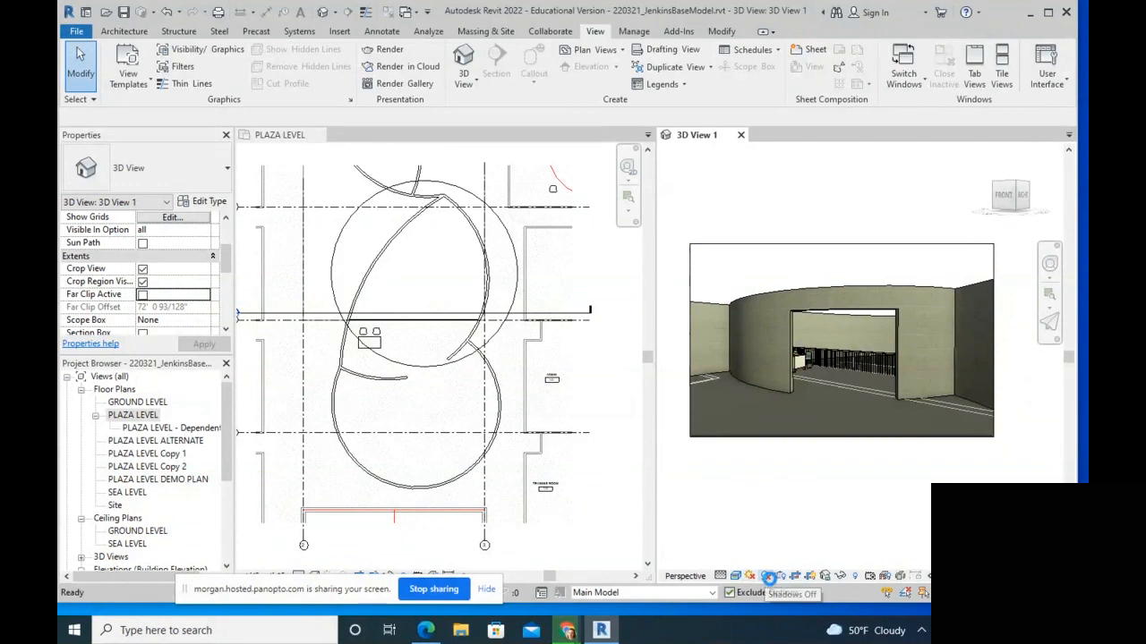
left_click(768, 577)
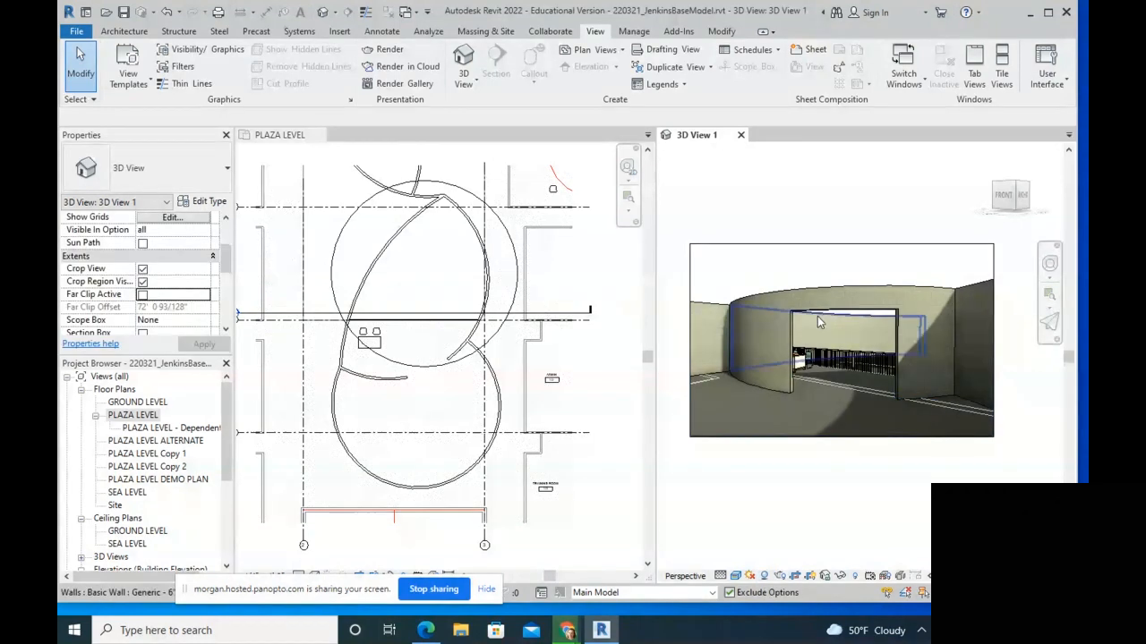
left_click(765, 577)
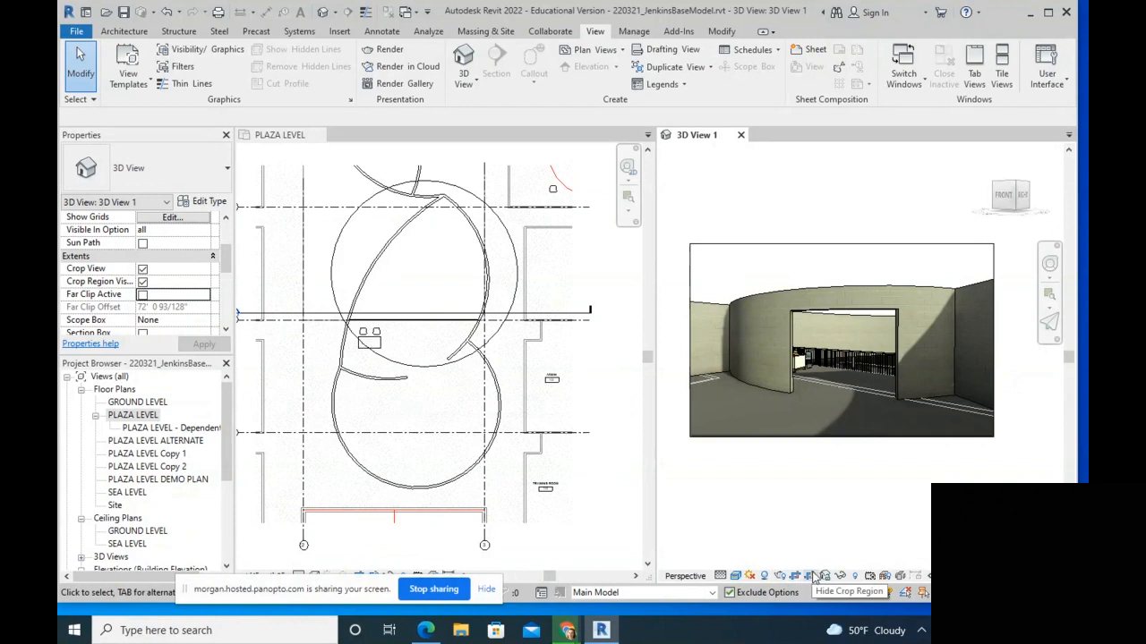
Step: Open the graphic display options for 3D View 1 and try the Realistic style with Show Edges off
left_click(735, 577)
left_click(737, 579)
left_click(738, 578)
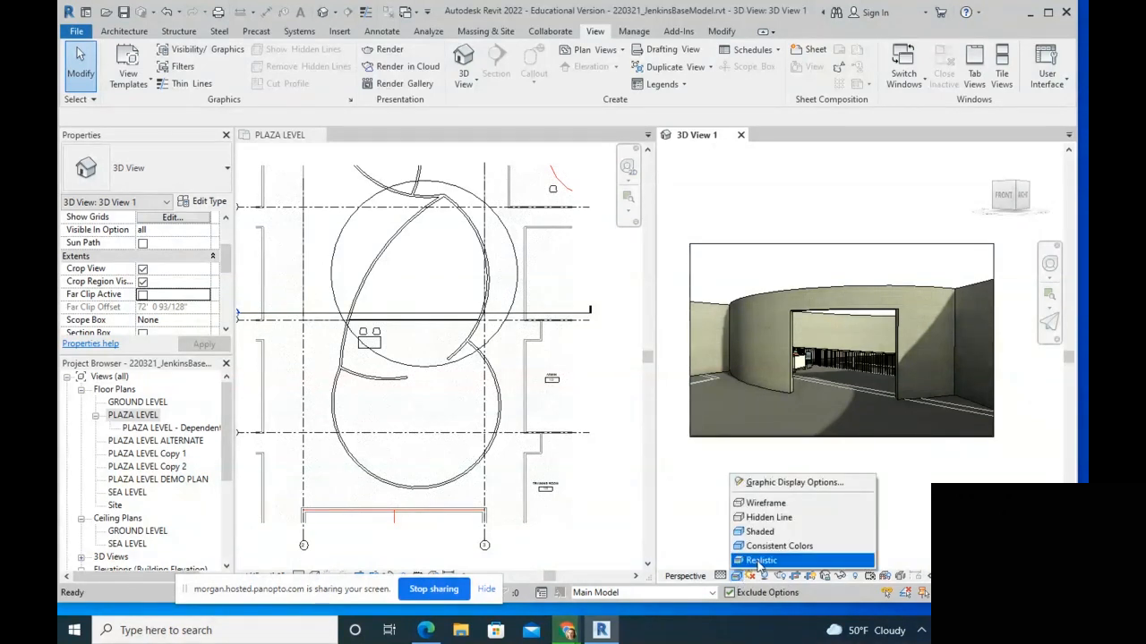
left_click(757, 484)
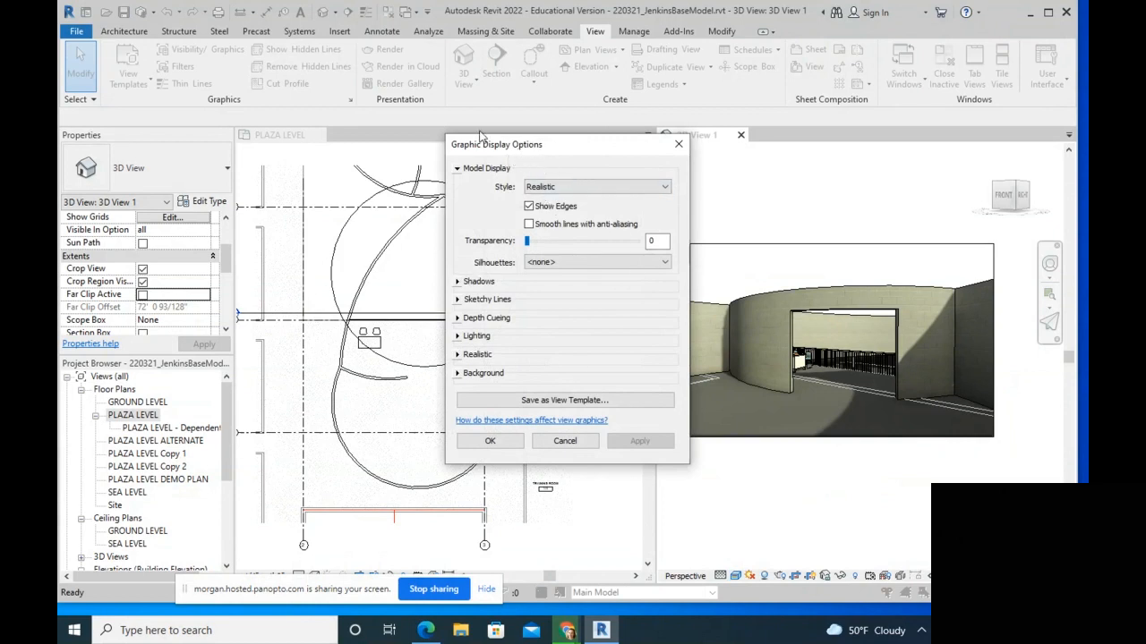
left_click(528, 207)
left_click(640, 440)
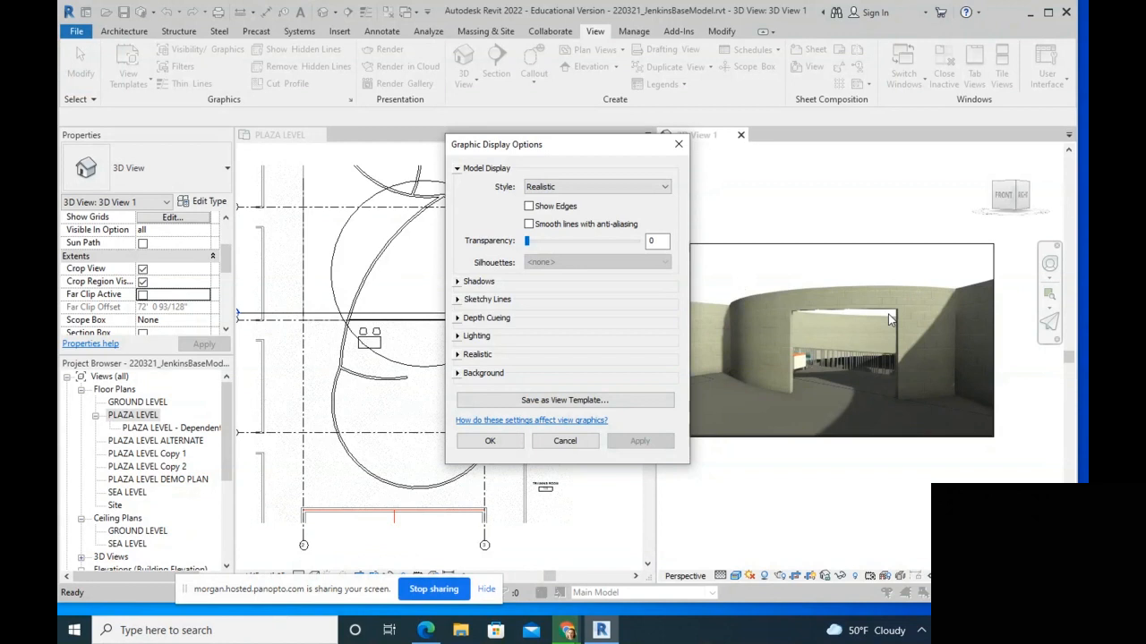
Step: Turn Show Edges back on, try a model transparency of 55, and reset the transparency to 0
left_click(528, 207)
left_click_drag(528, 248, 587, 241)
left_click(648, 441)
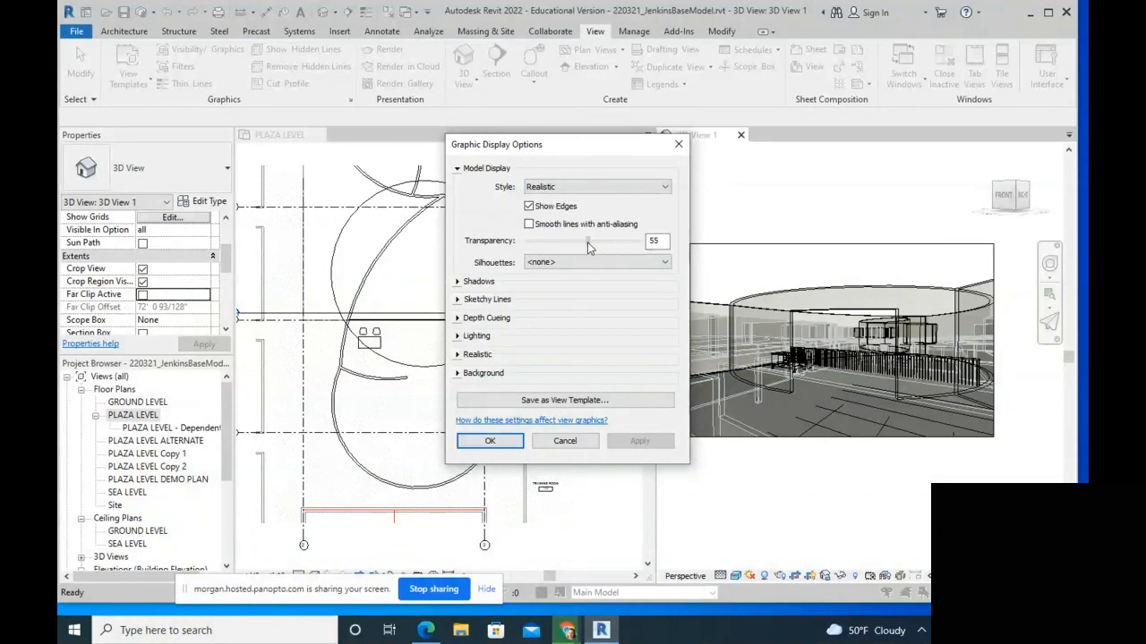
left_click_drag(588, 242, 528, 242)
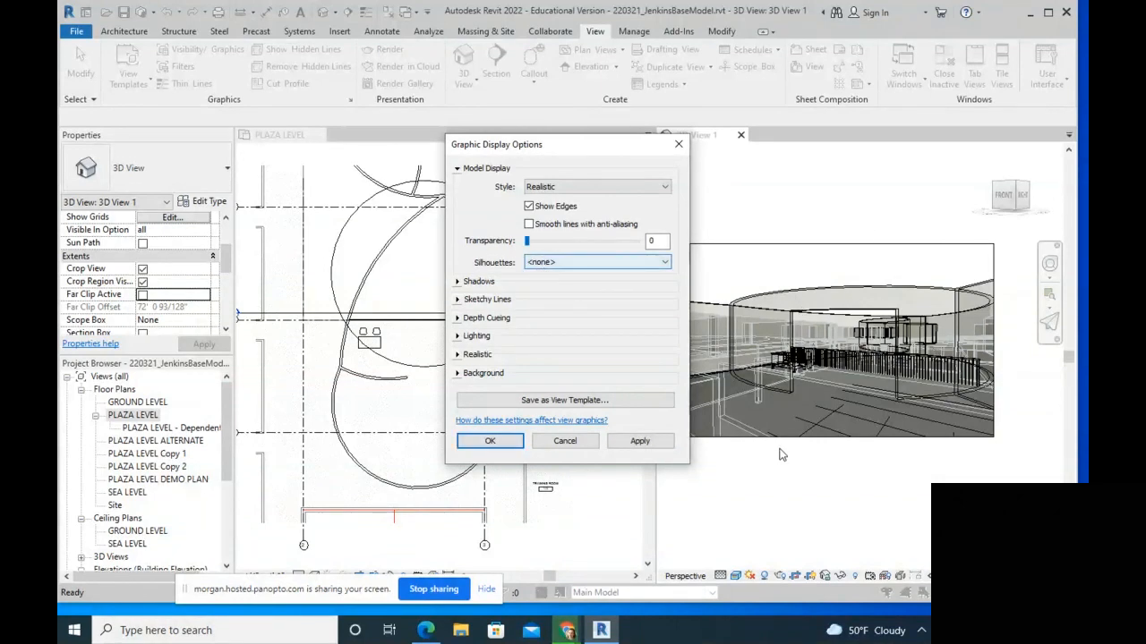
Step: Enable ambient shadows for 3D View 1 and apply the display settings
left_click(456, 283)
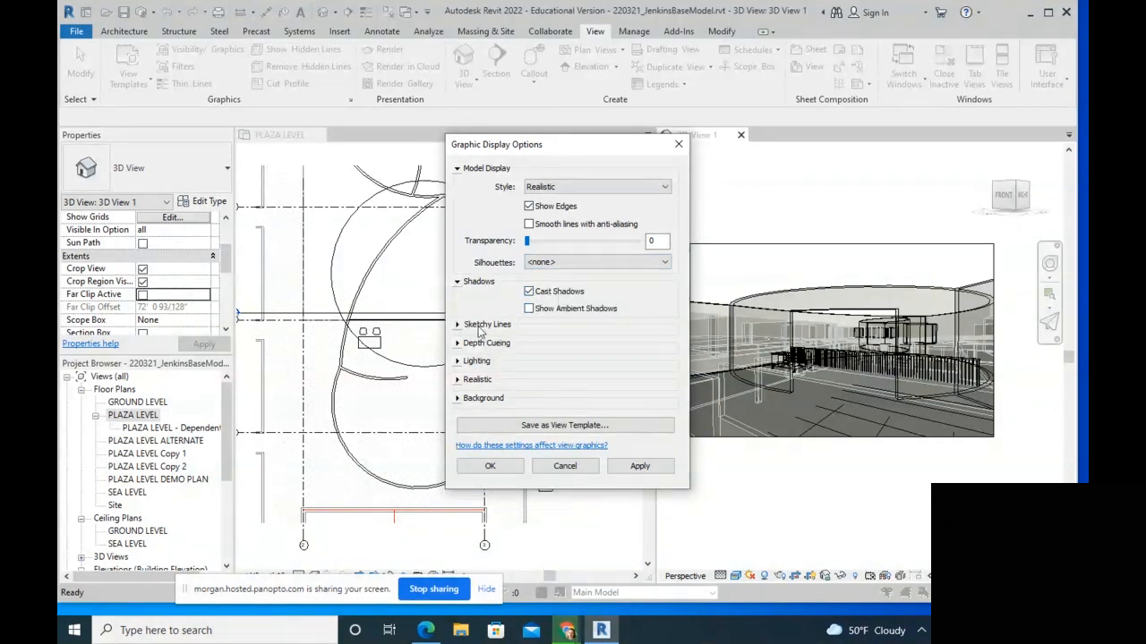
left_click(540, 309)
left_click(652, 472)
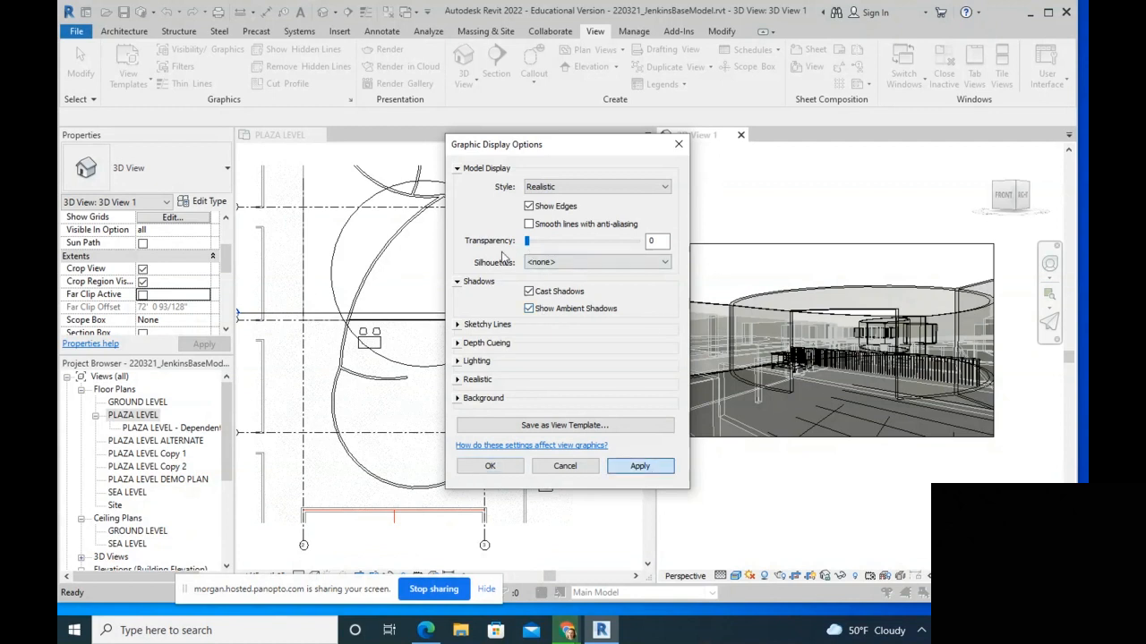
Step: Enable sketchy lines with a jitter of 2 and an extension of 6, and apply them to the view
left_click(458, 324)
left_click(529, 342)
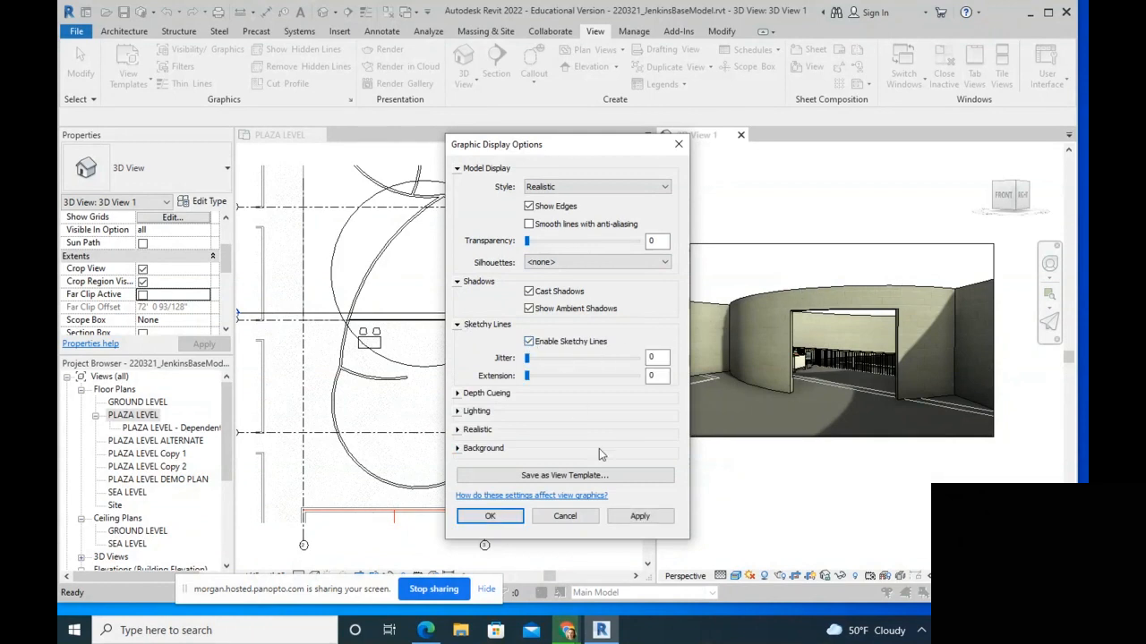
mouse_move(527, 358)
left_mouse_down()
mouse_move(548, 358)
mouse_move(556, 379)
mouse_move(591, 383)
left_mouse_up()
left_click(639, 516)
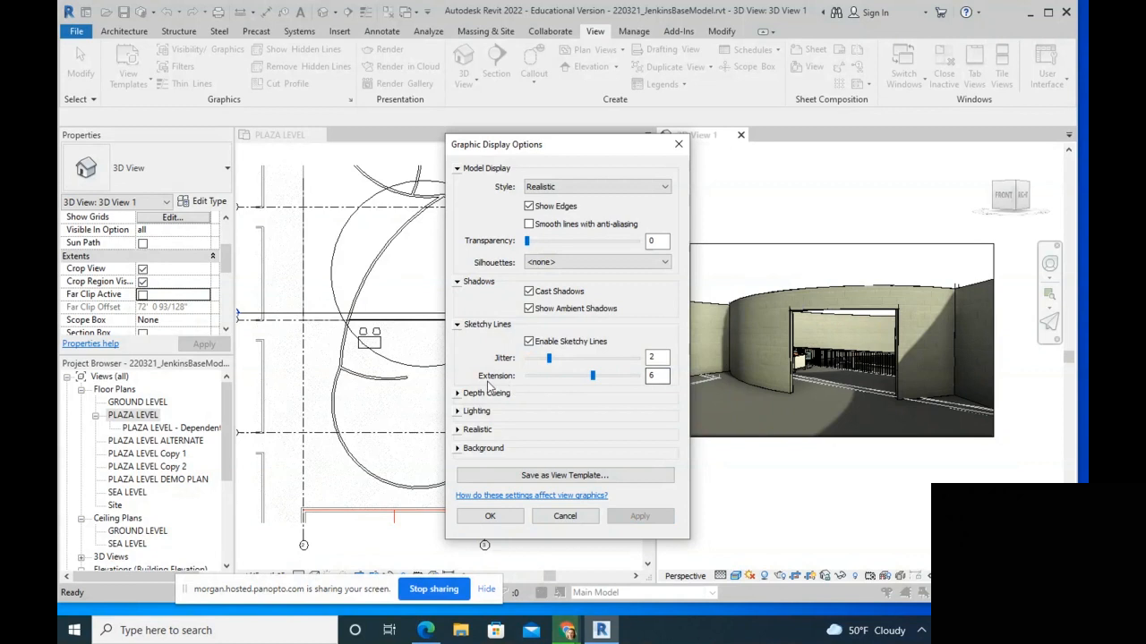
left_click(457, 412)
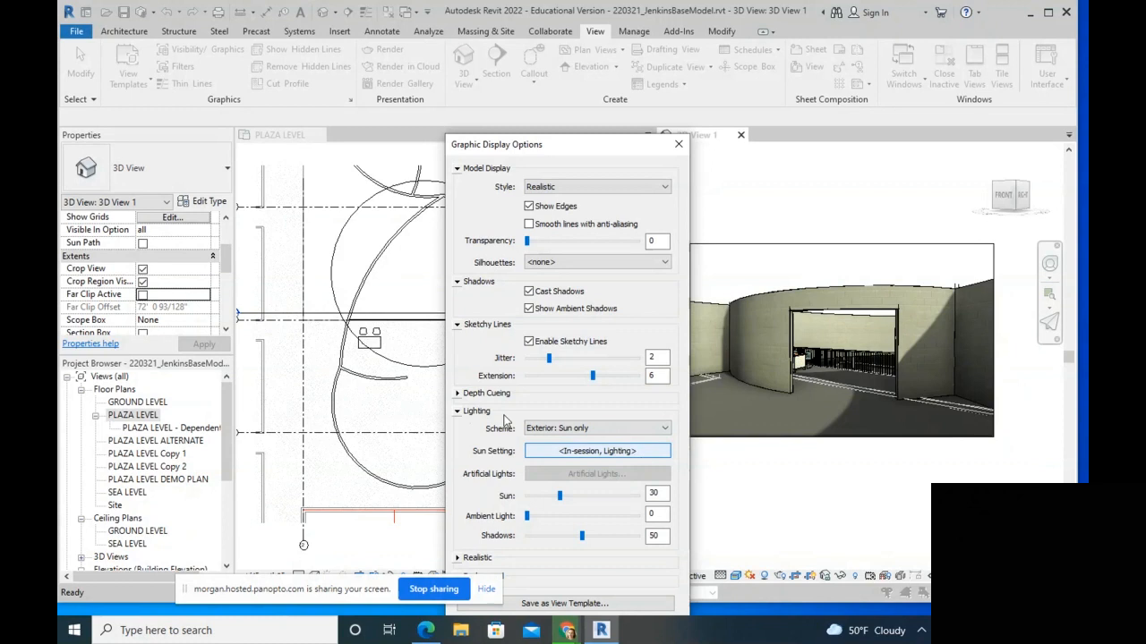
left_click(465, 414)
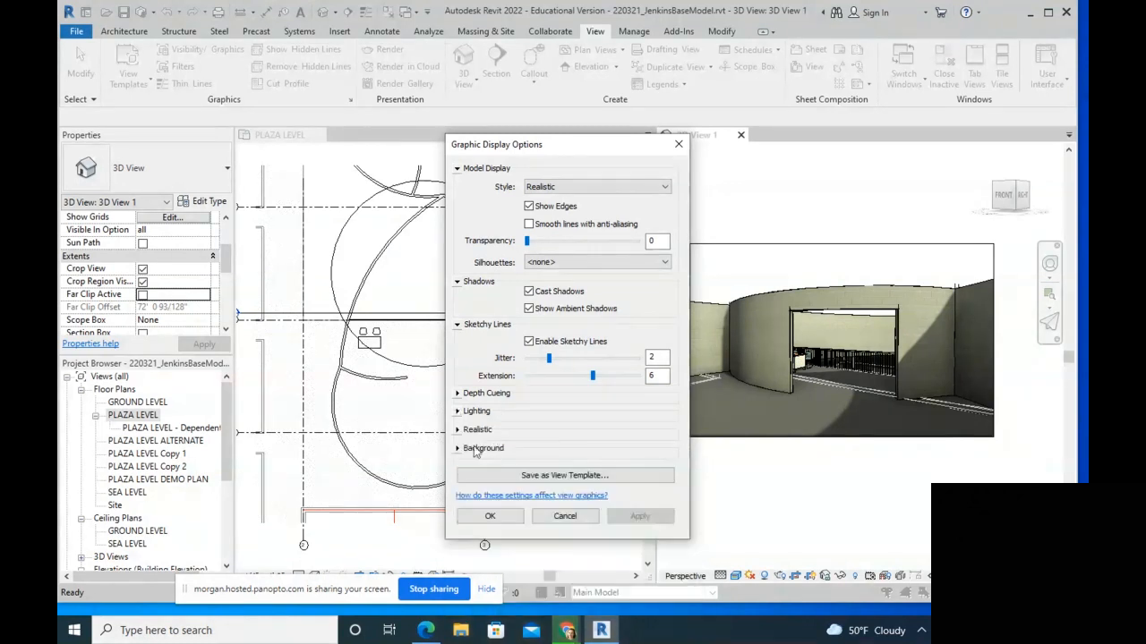
left_click(459, 430)
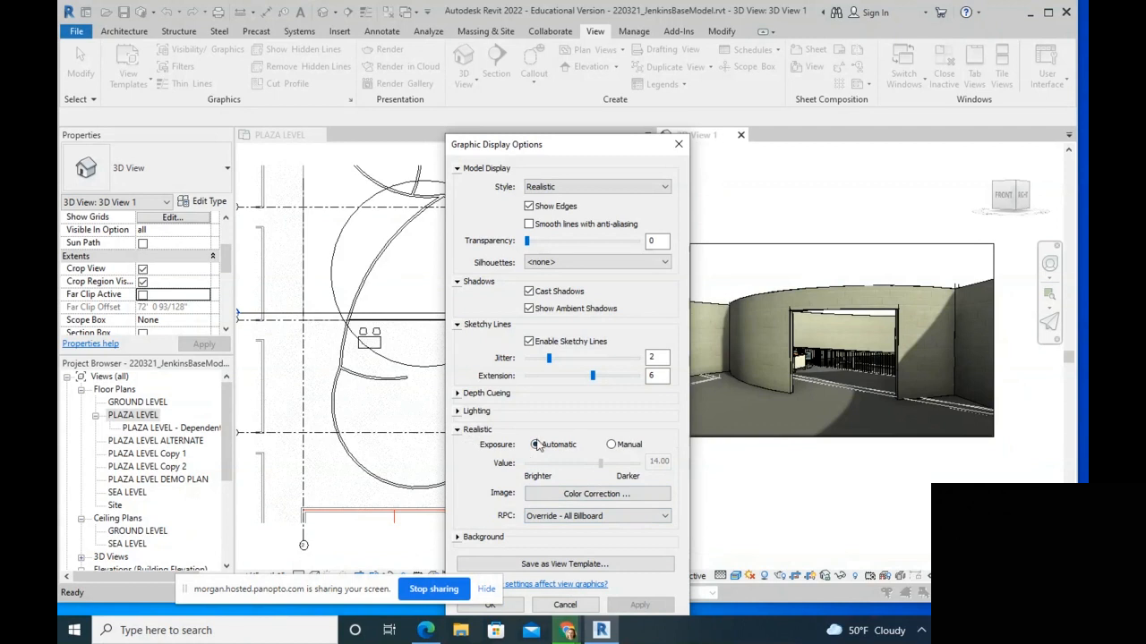
left_click(459, 430)
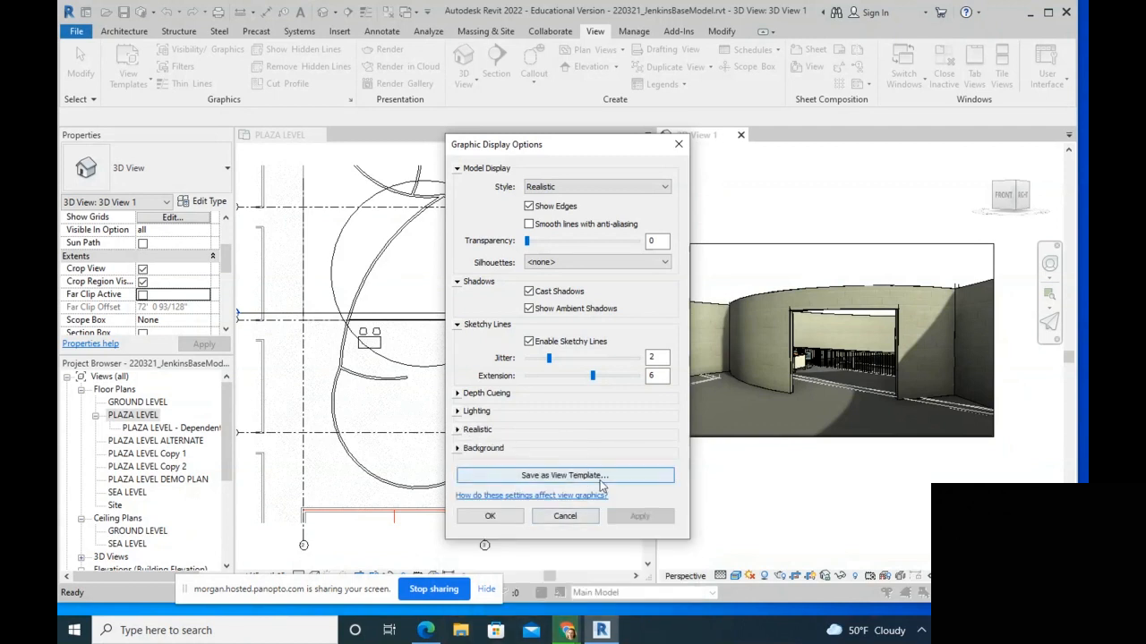
Step: Set the background of 3D View 1 to Sky, apply it, and close the graphic display options
left_click(459, 449)
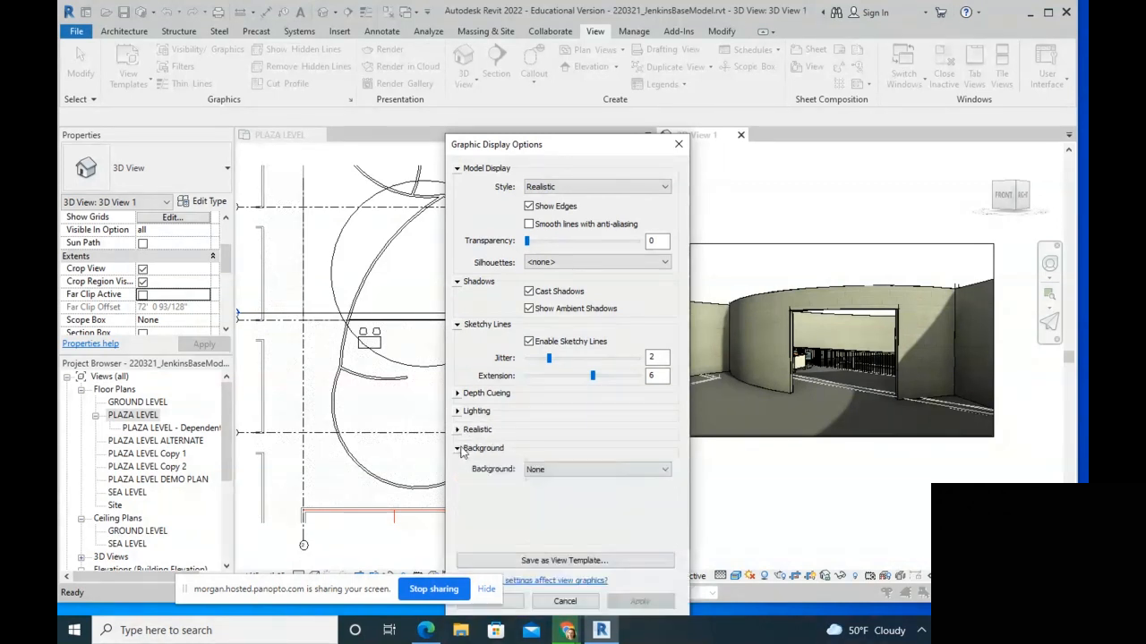
left_click(550, 469)
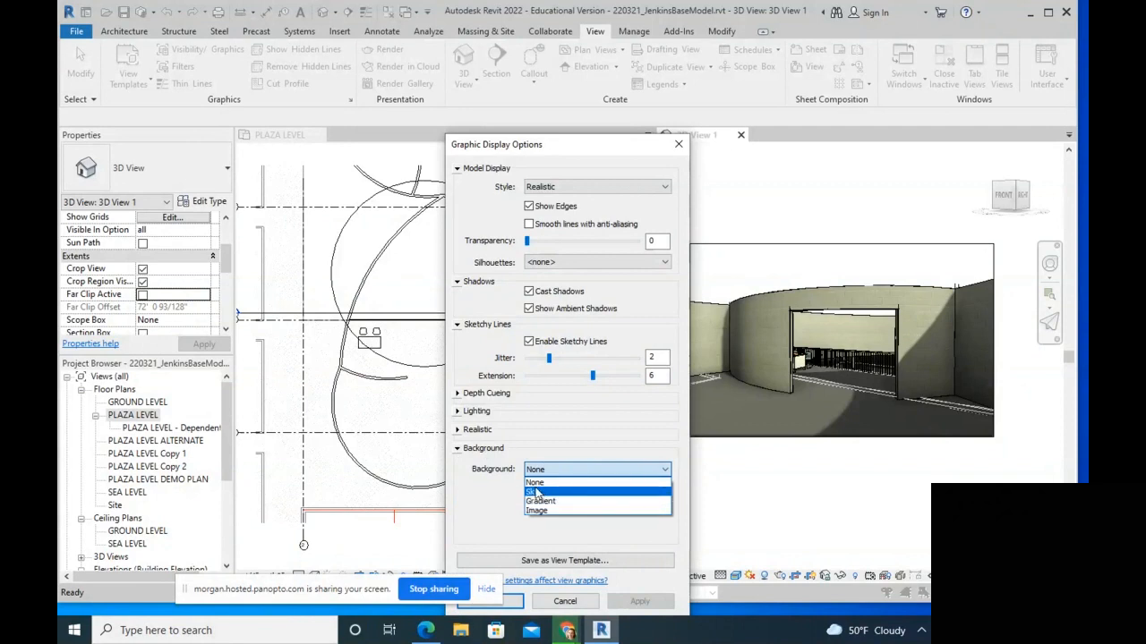
left_click(535, 491)
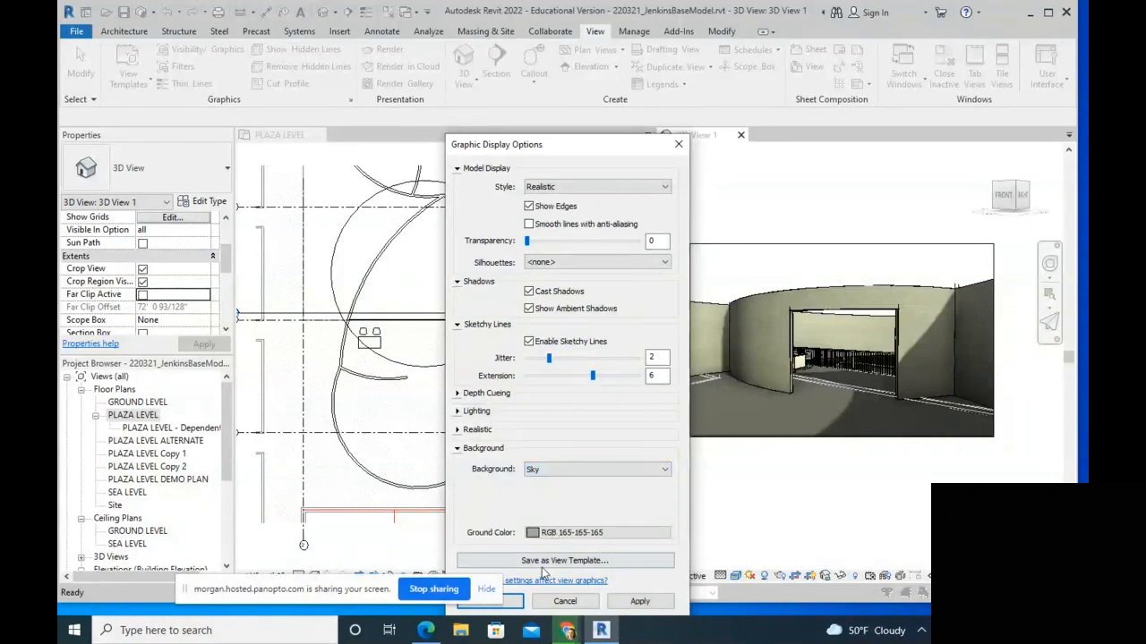
left_click(639, 602)
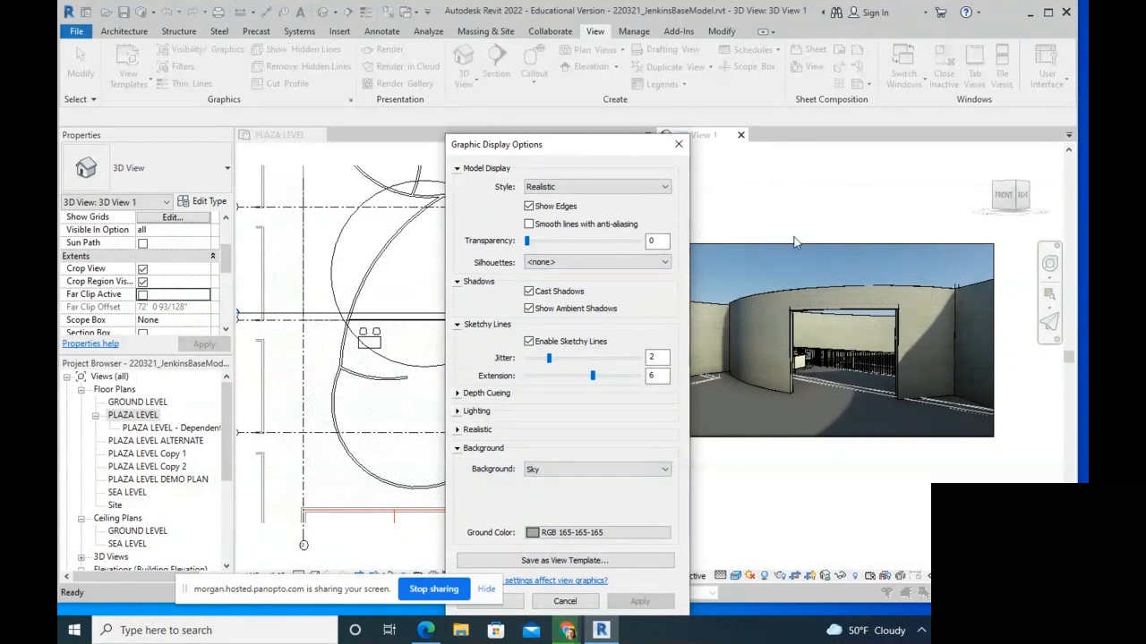
left_click(679, 144)
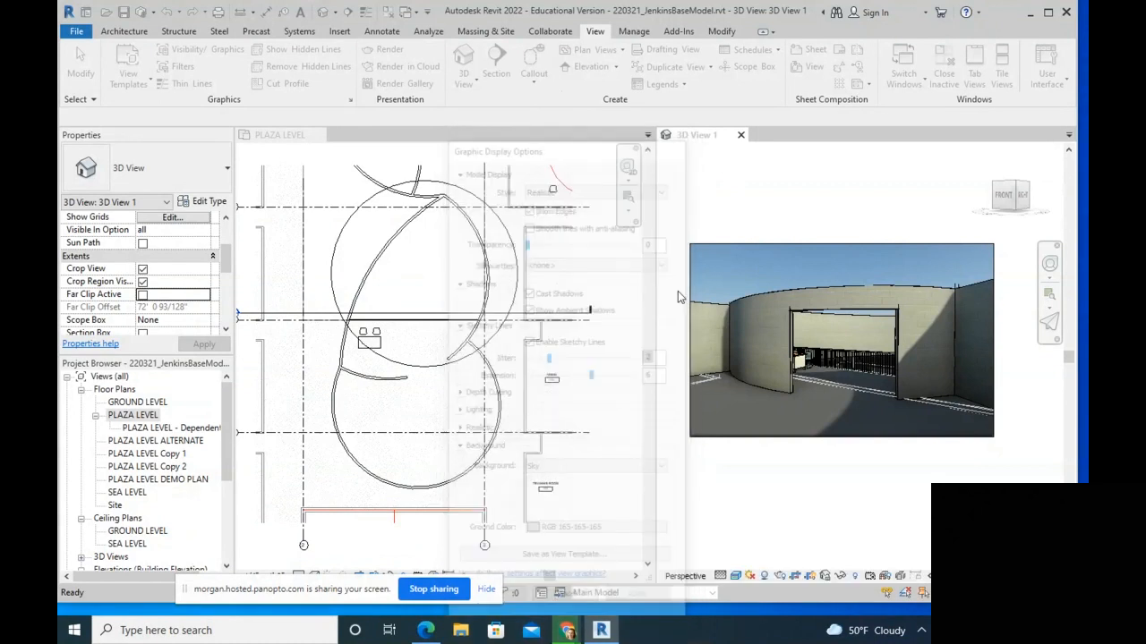
Step: Open the layer structure of the curved wall's Generic - 6" Masonry type and widen the Material column
left_click(842, 244)
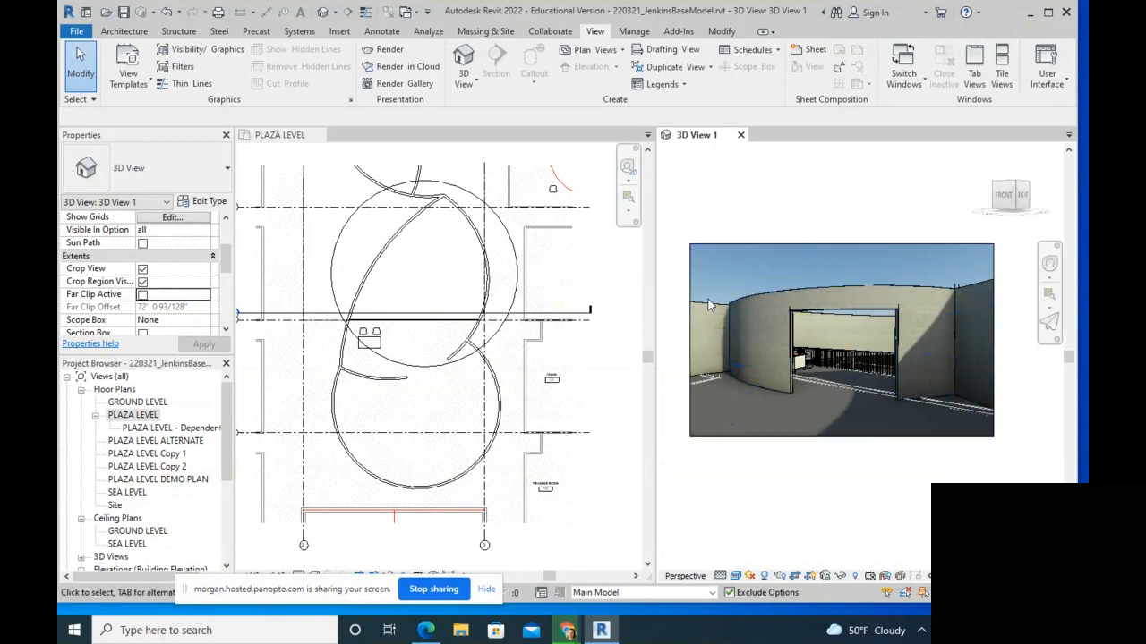
left_click(778, 298)
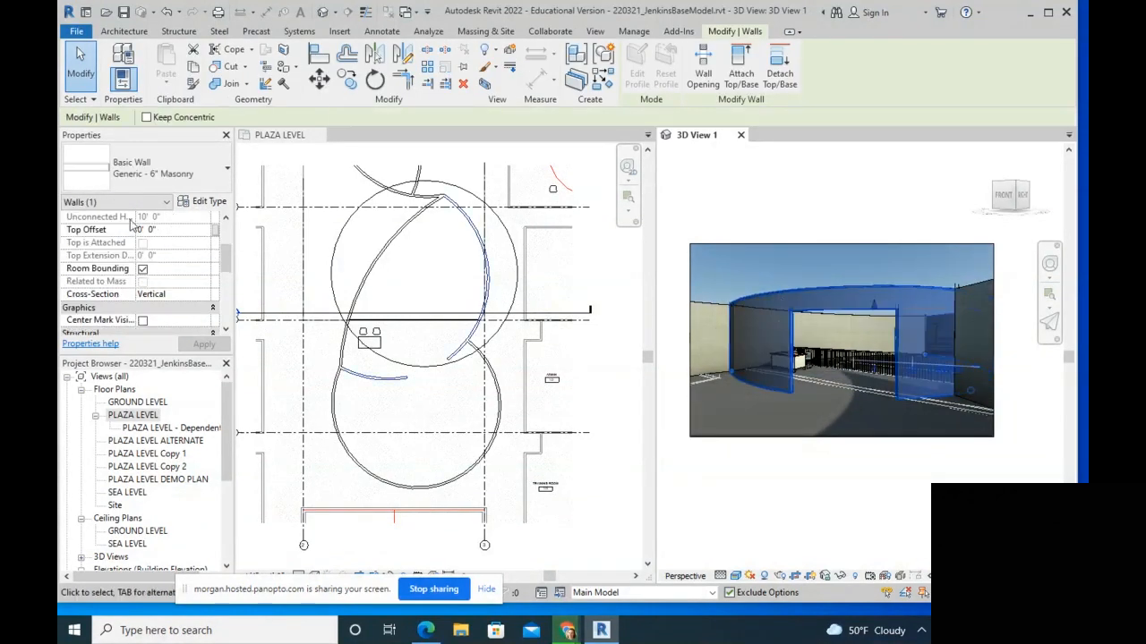
left_click(204, 202)
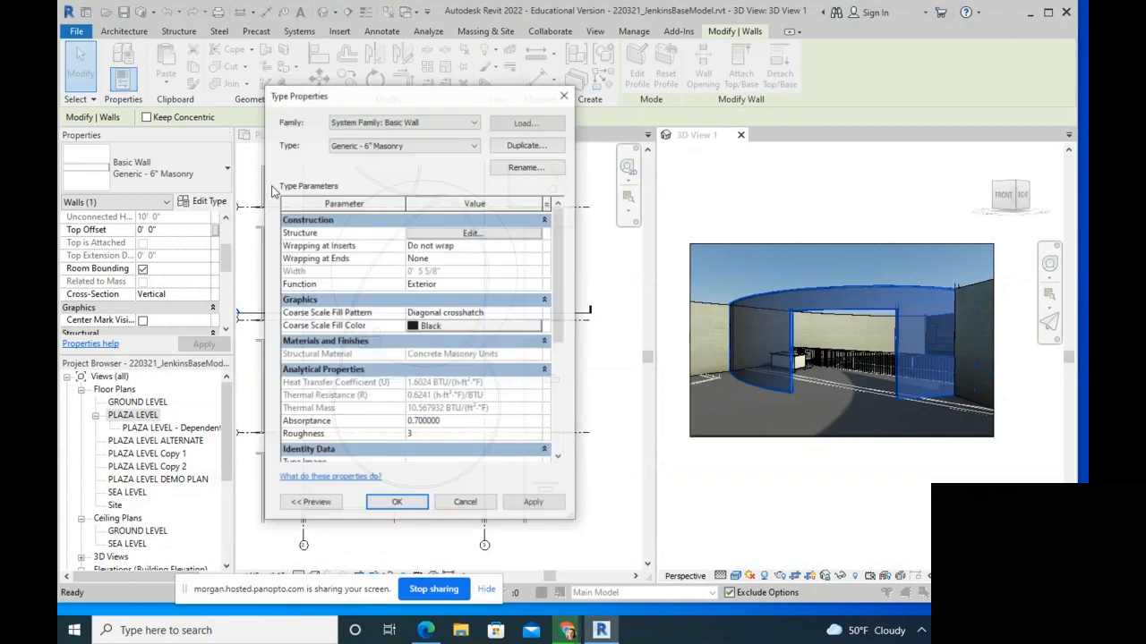
left_click(503, 236)
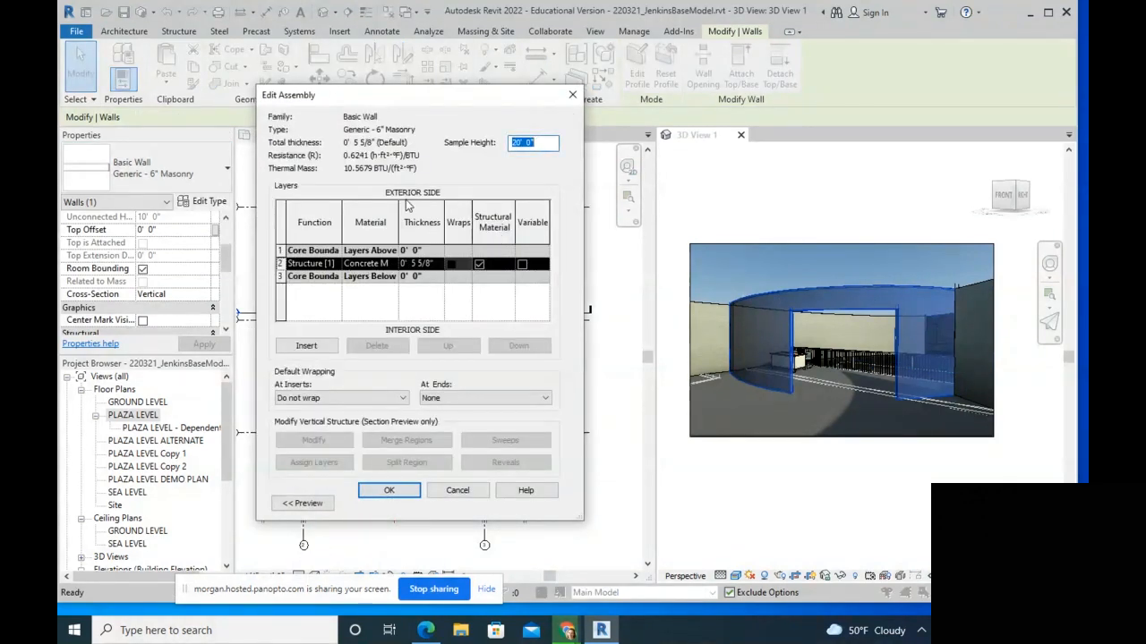
left_click_drag(403, 205, 442, 206)
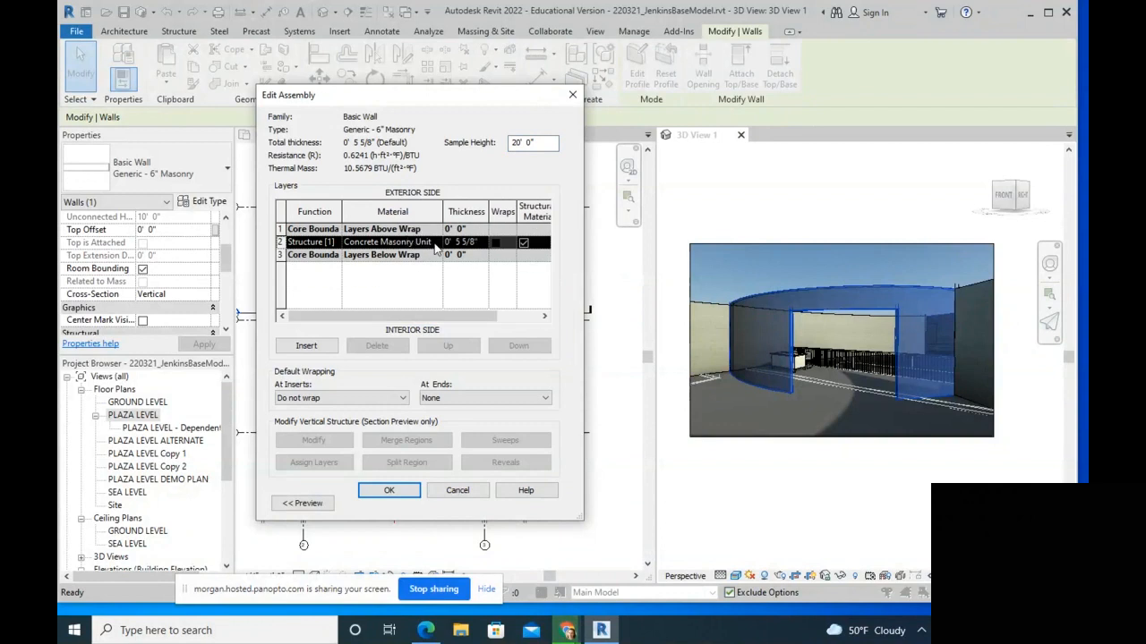
Step: Browse the project materials for the curved wall's structure layer, and cancel out without changing the wall type
left_click(438, 249)
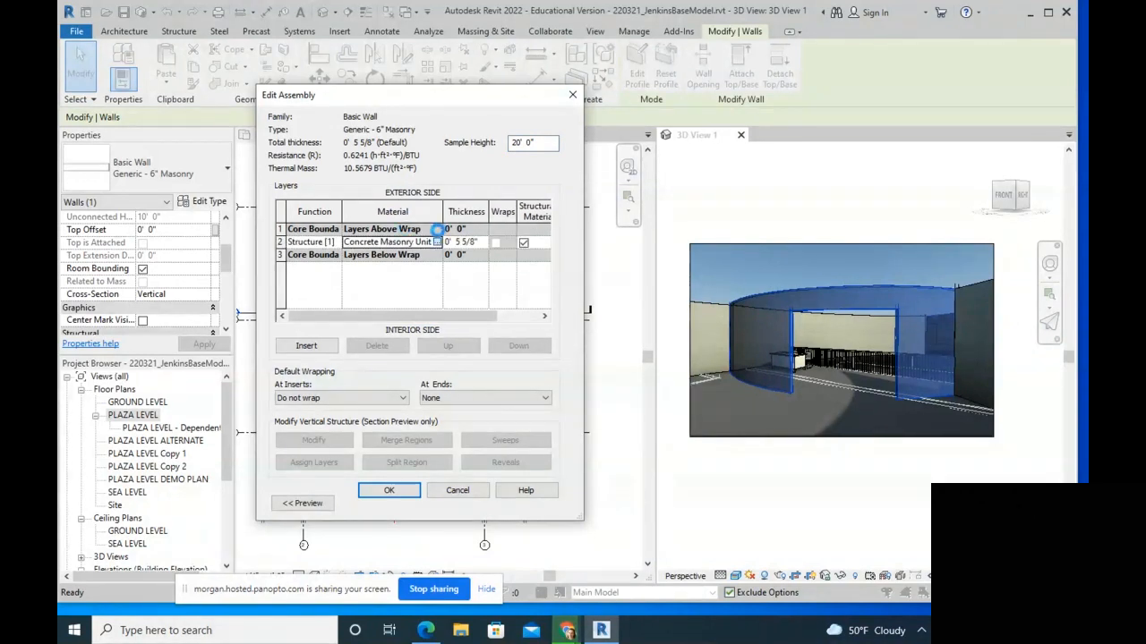
left_click(436, 242)
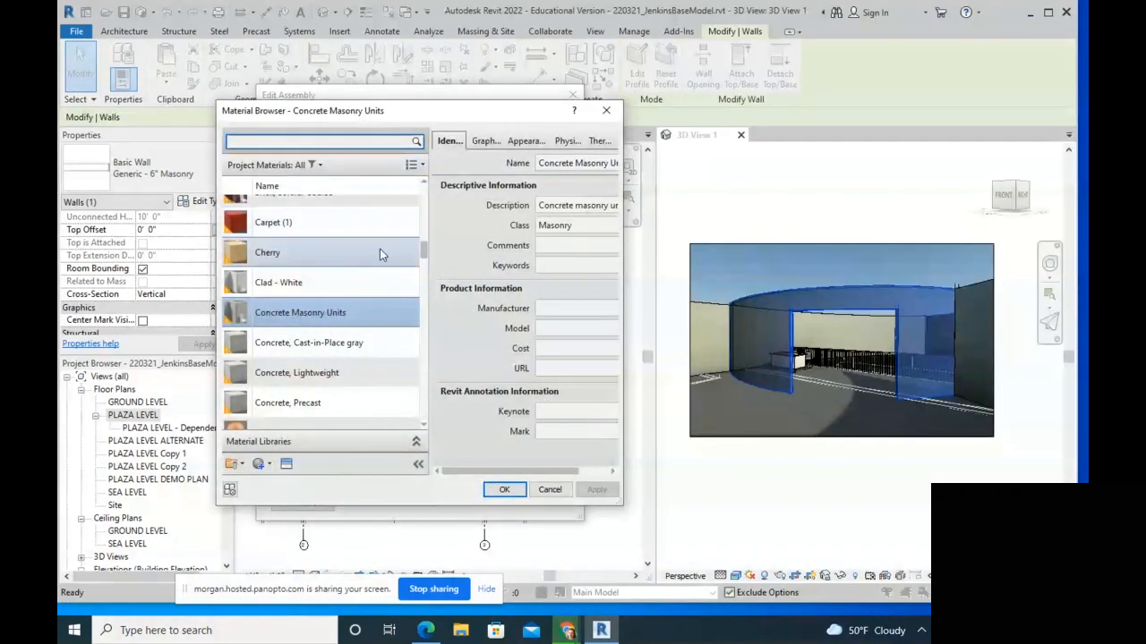
scroll(307, 312, "up", 10)
scroll(307, 316, "down", 5)
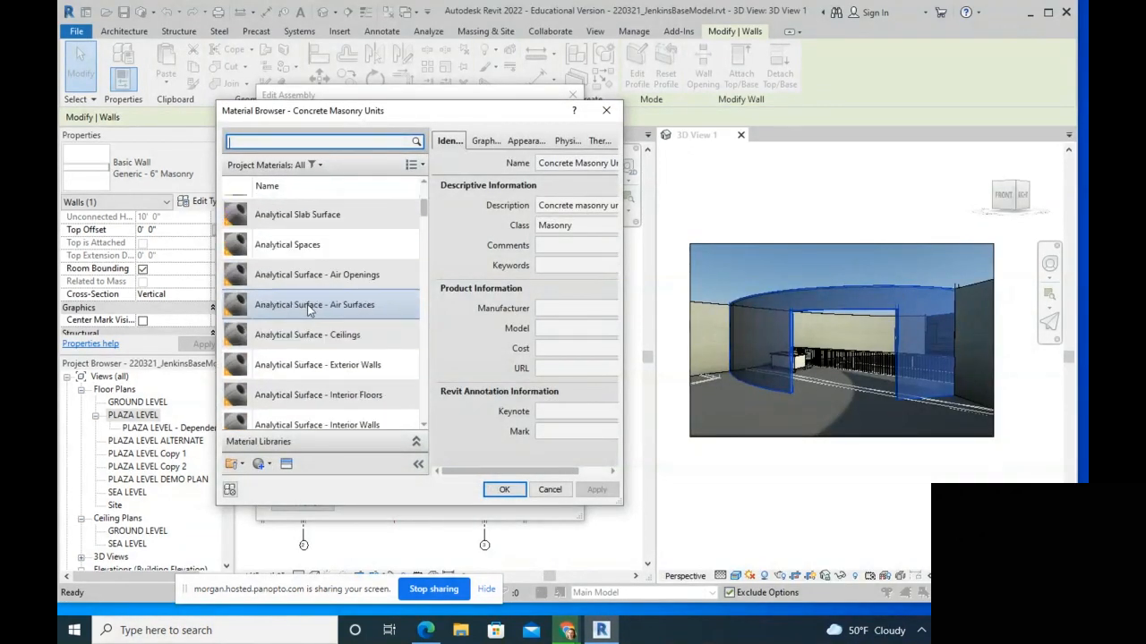
scroll(296, 283, "down", 15)
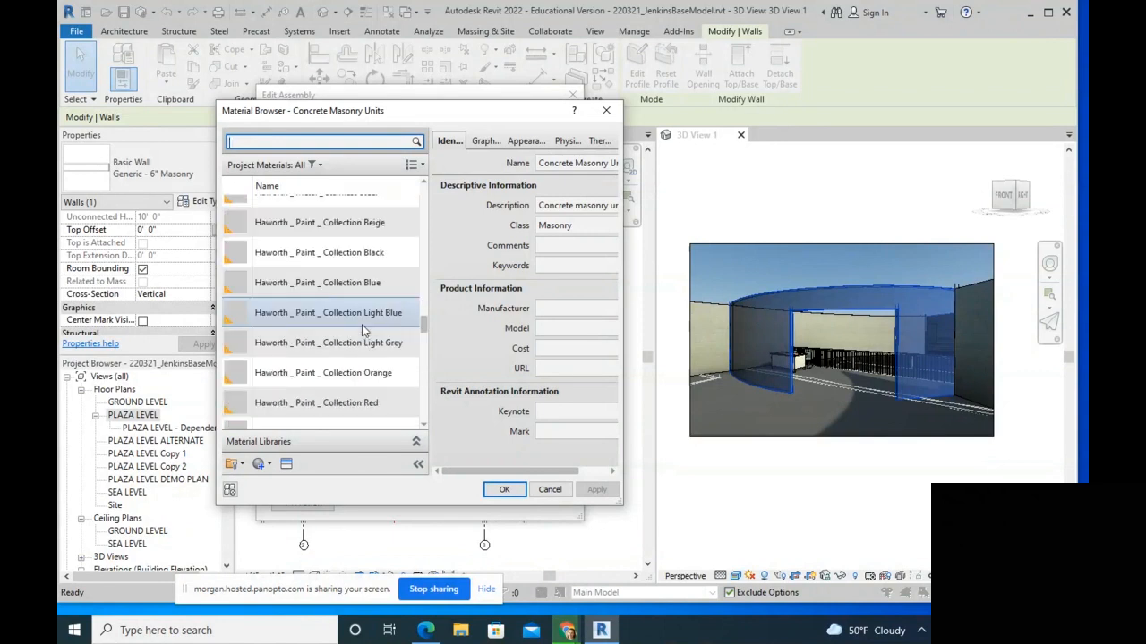
left_click(548, 490)
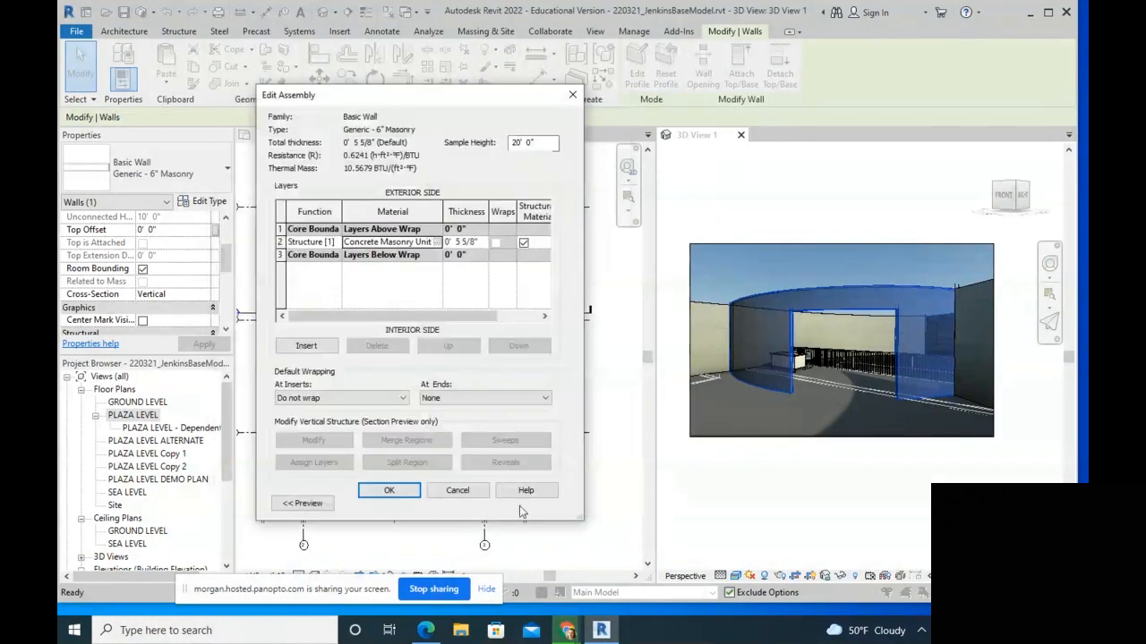
left_click(457, 490)
left_click(463, 499)
left_click(867, 209)
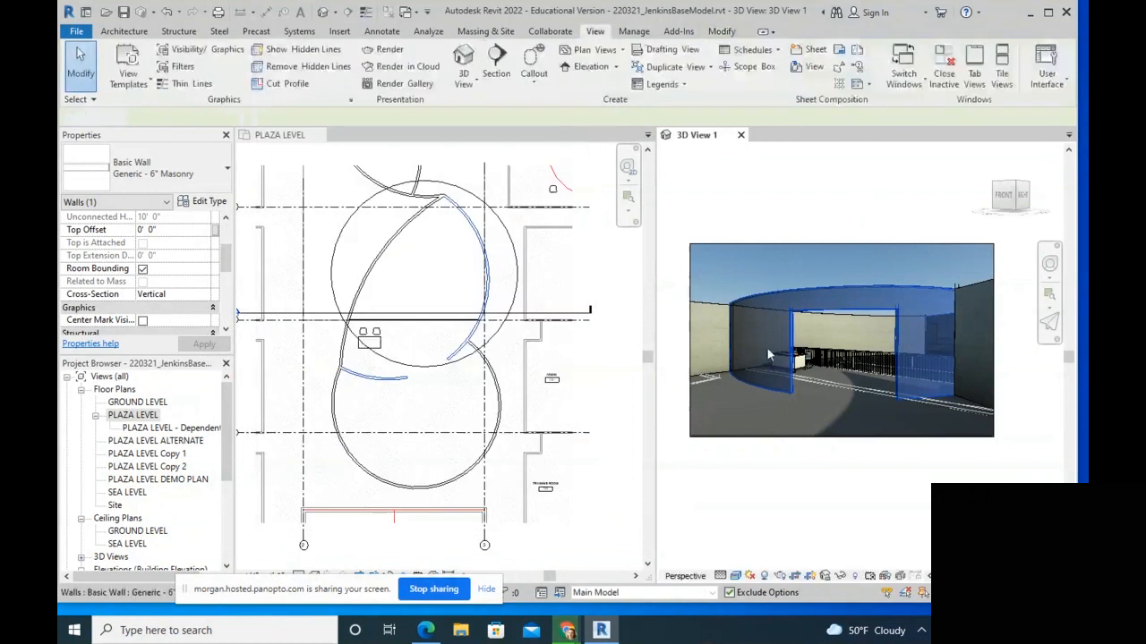
Step: Open the material choices for the structure layer of the curved wall's Generic - 6" Masonry type
left_click(814, 289)
left_click(204, 202)
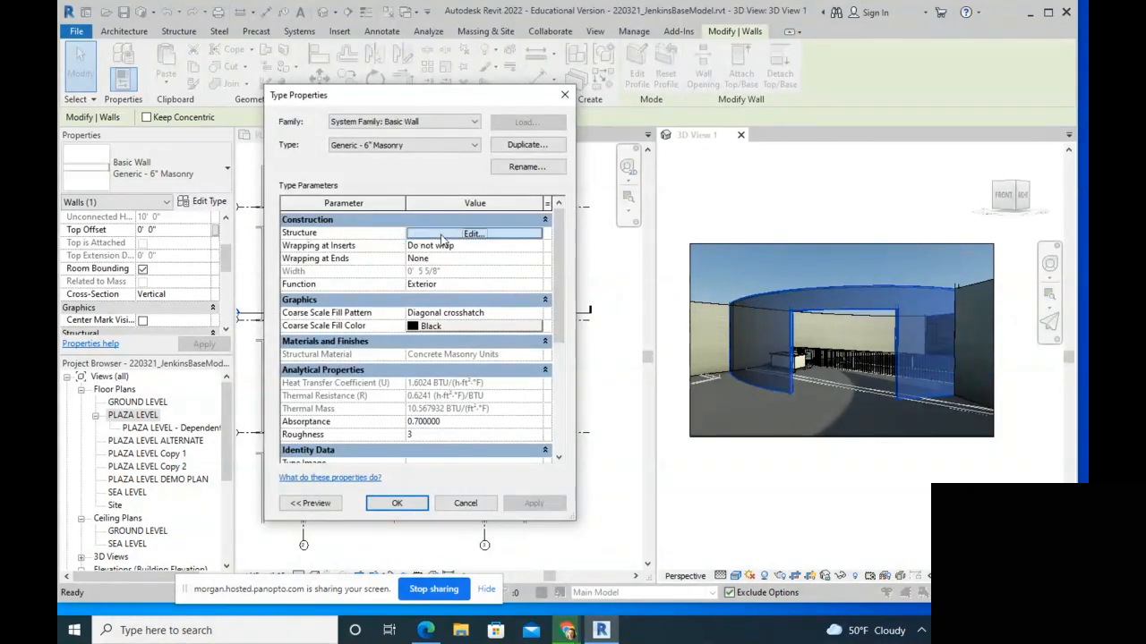
left_click(472, 233)
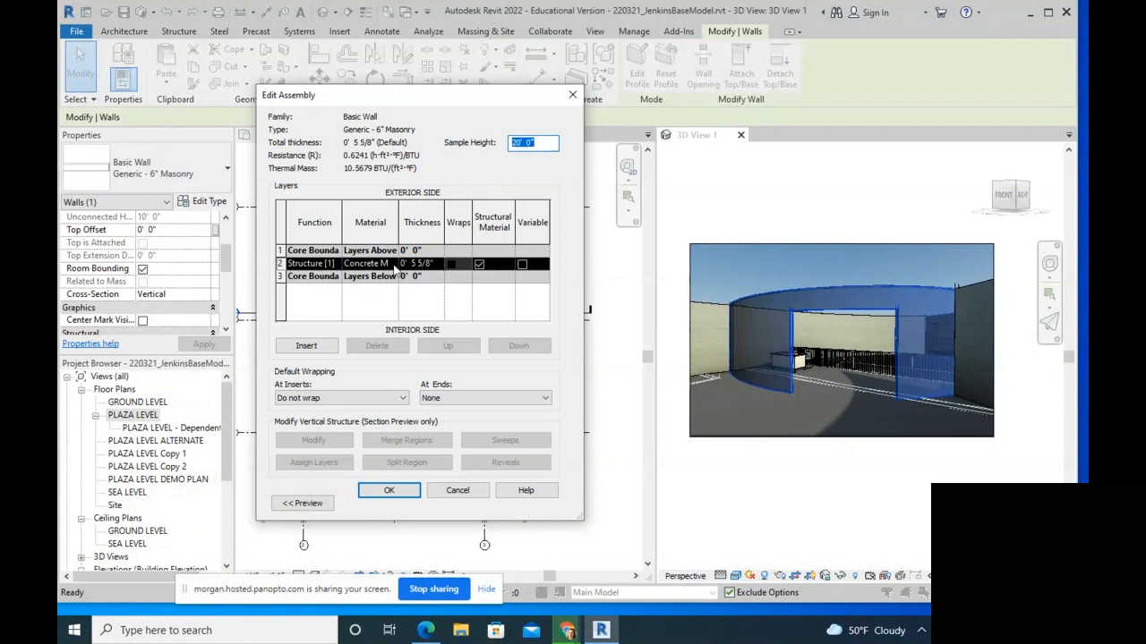
left_click(385, 264)
left_click(391, 264)
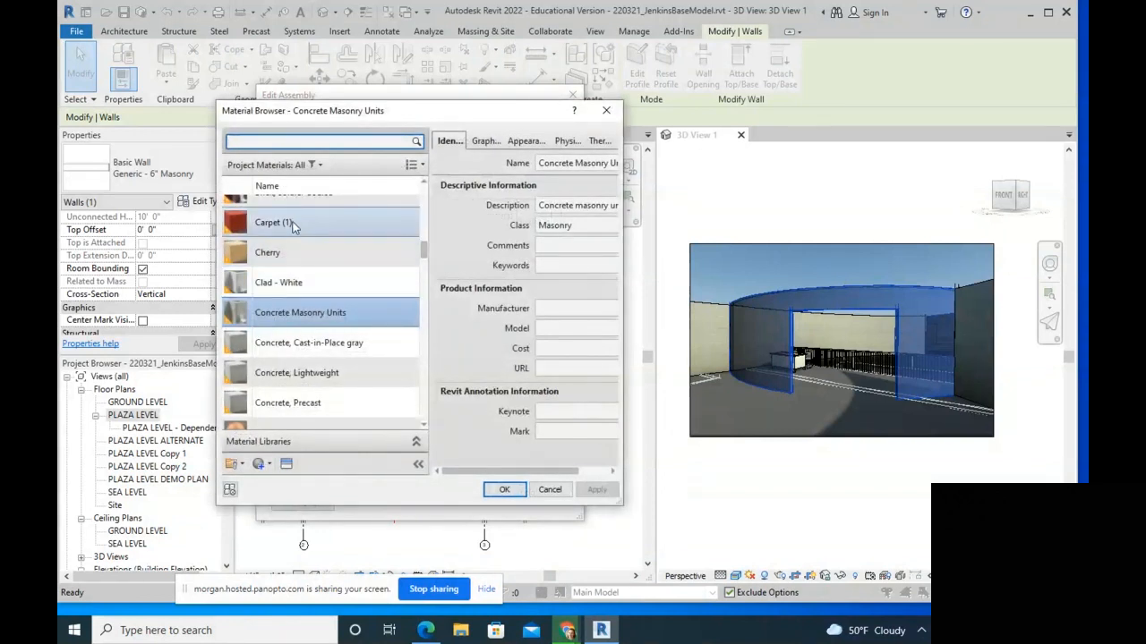
Step: Look through the project materials, create a new material, and widen the material browser to show its full properties
scroll(297, 234, "up", 15)
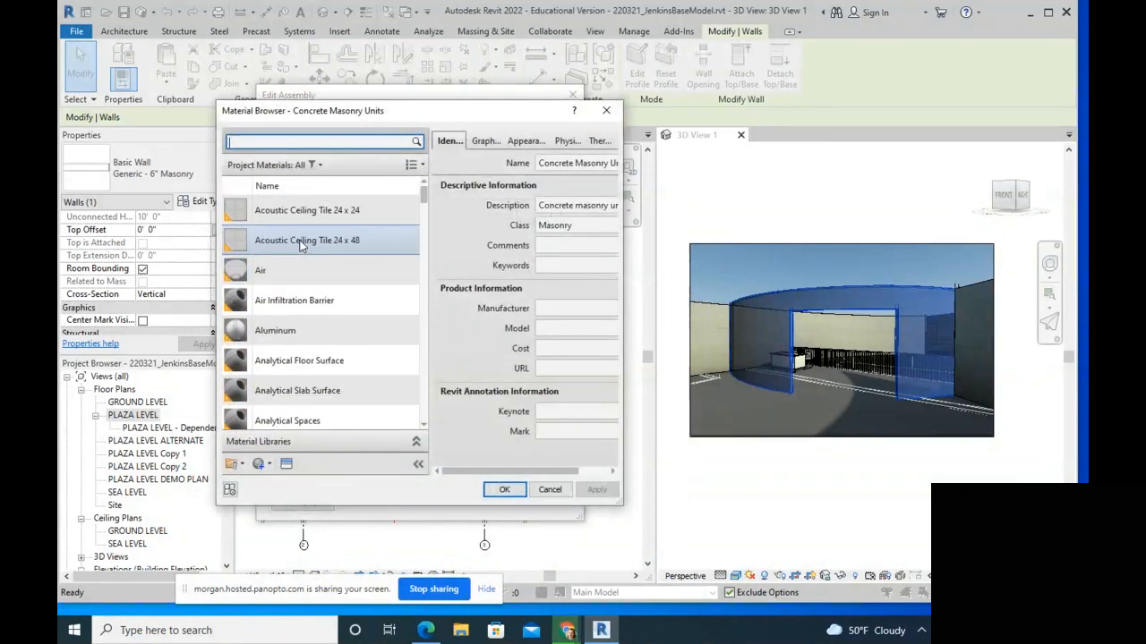
scroll(301, 246, "down", 15)
scroll(286, 254, "down", 10)
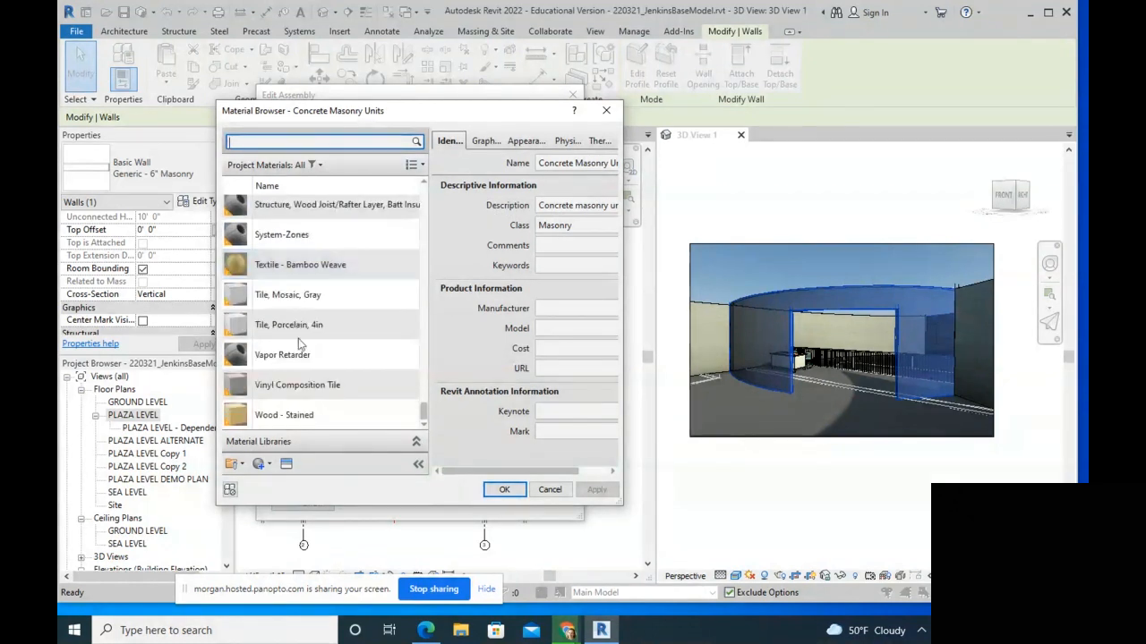
scroll(308, 246, "up", 3)
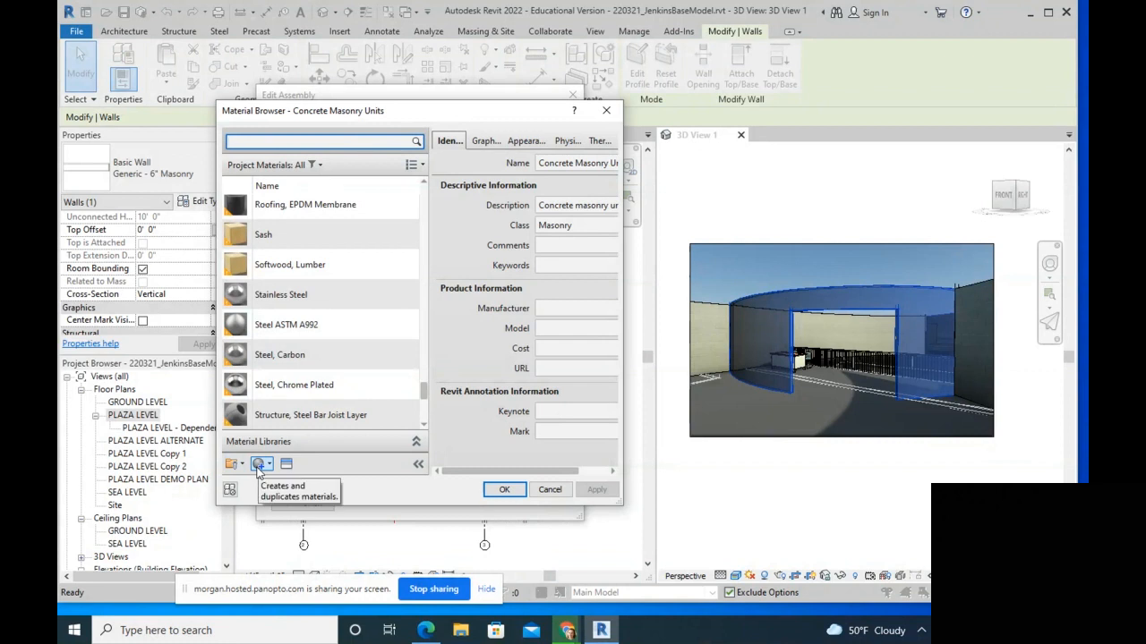
left_click(259, 468)
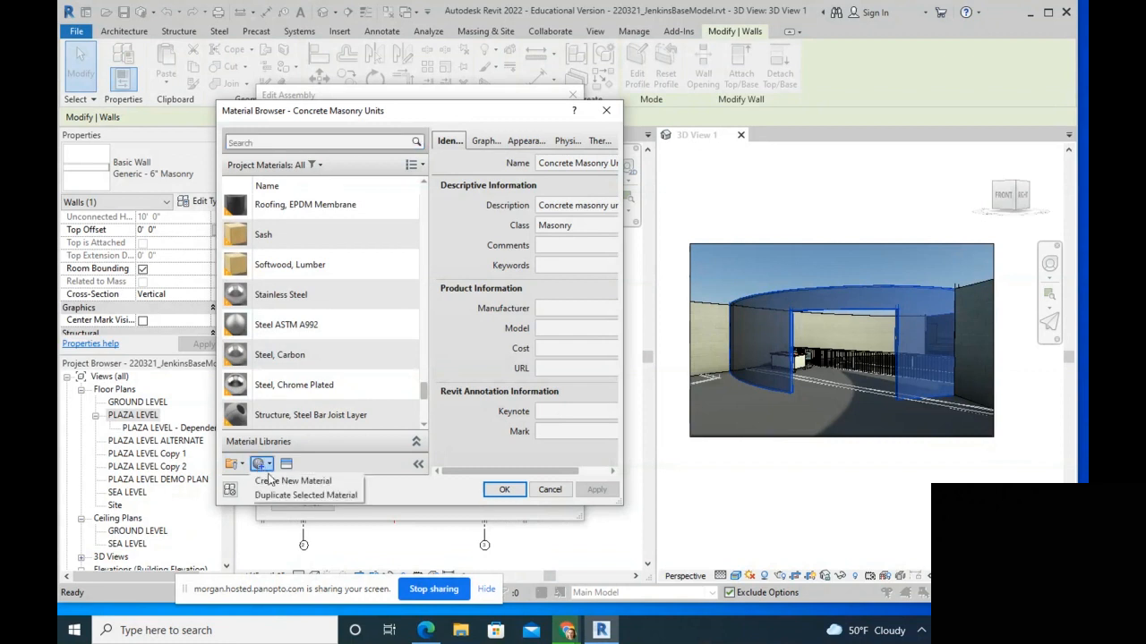
left_click(273, 482)
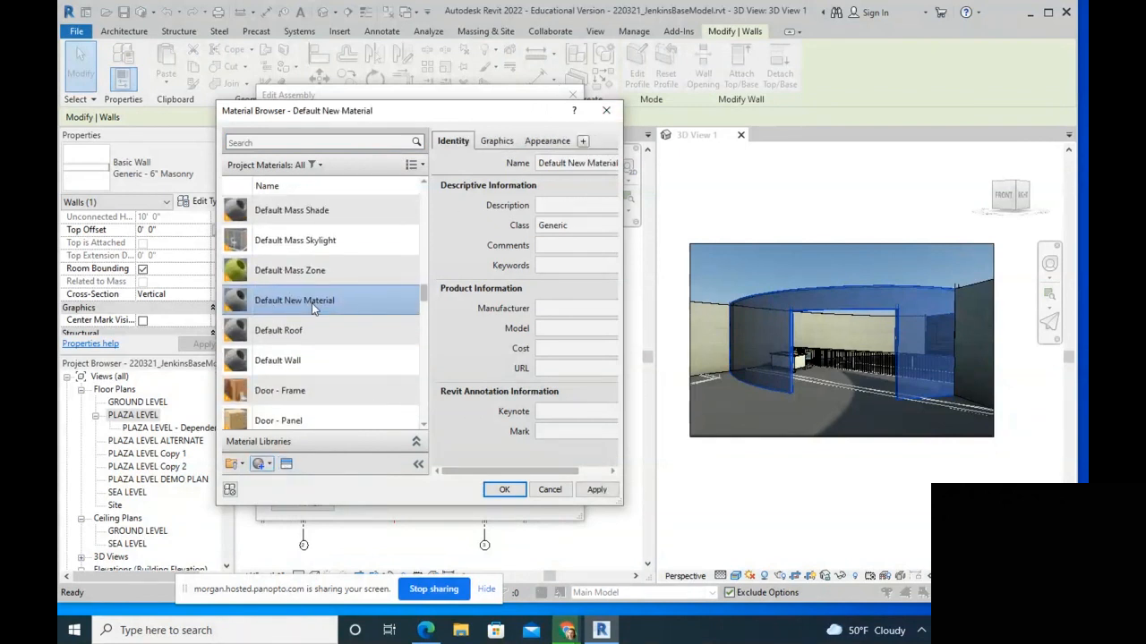
left_click_drag(624, 264, 1073, 269)
left_click_drag(658, 325, 410, 325)
left_click(591, 309)
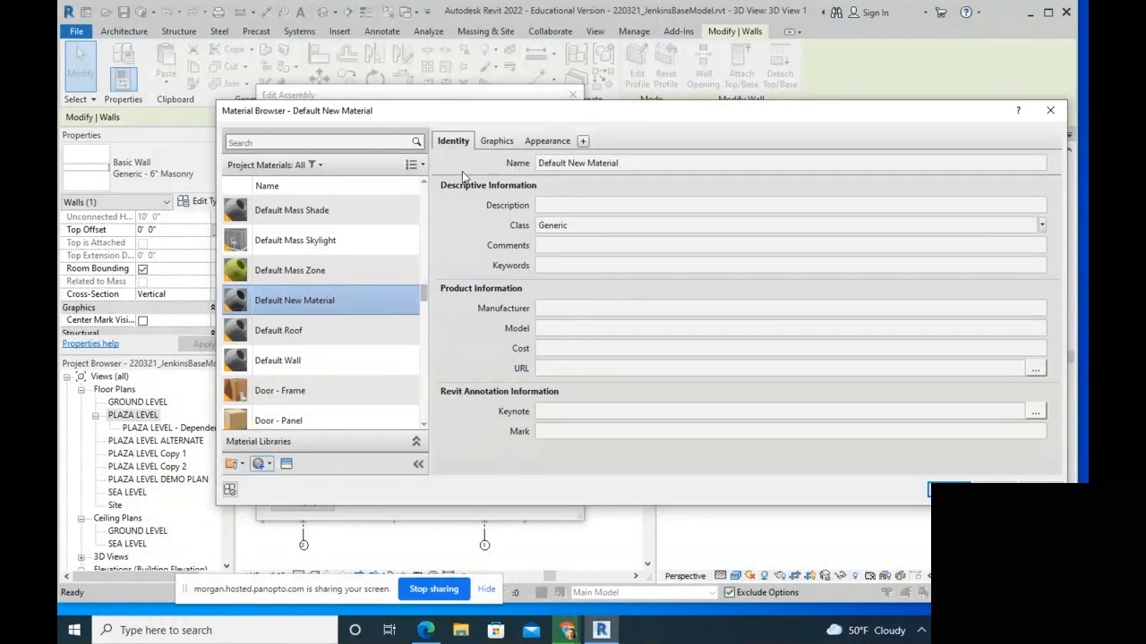
Step: Review the new material's graphics settings and duplicate its appearance asset
left_click(496, 142)
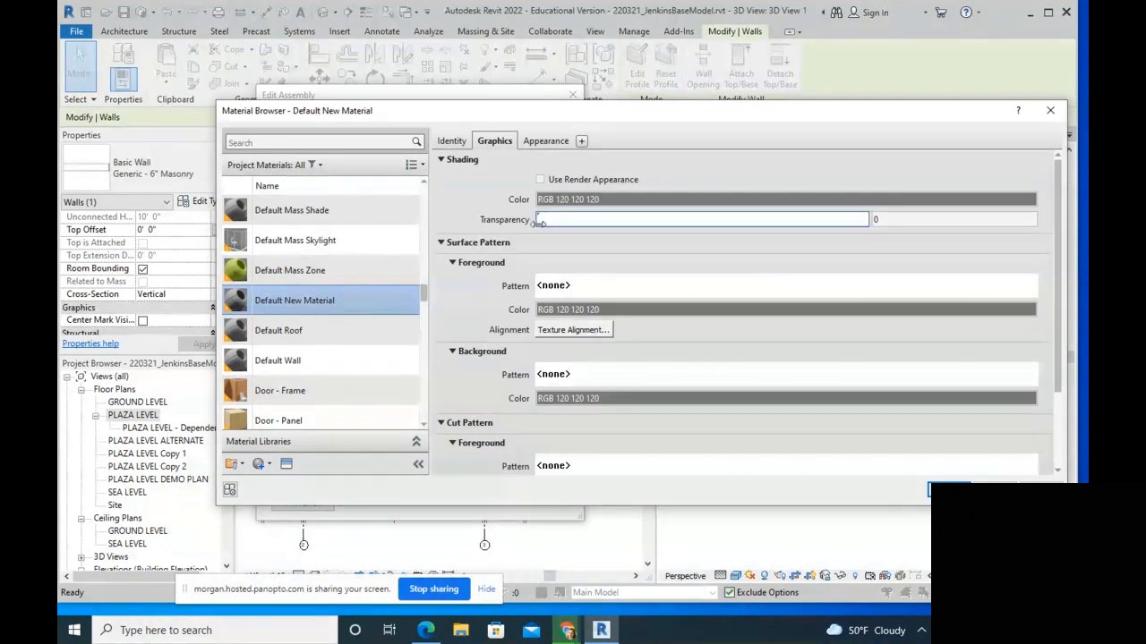
scroll(539, 268, "down", 3)
scroll(539, 268, "up", 3)
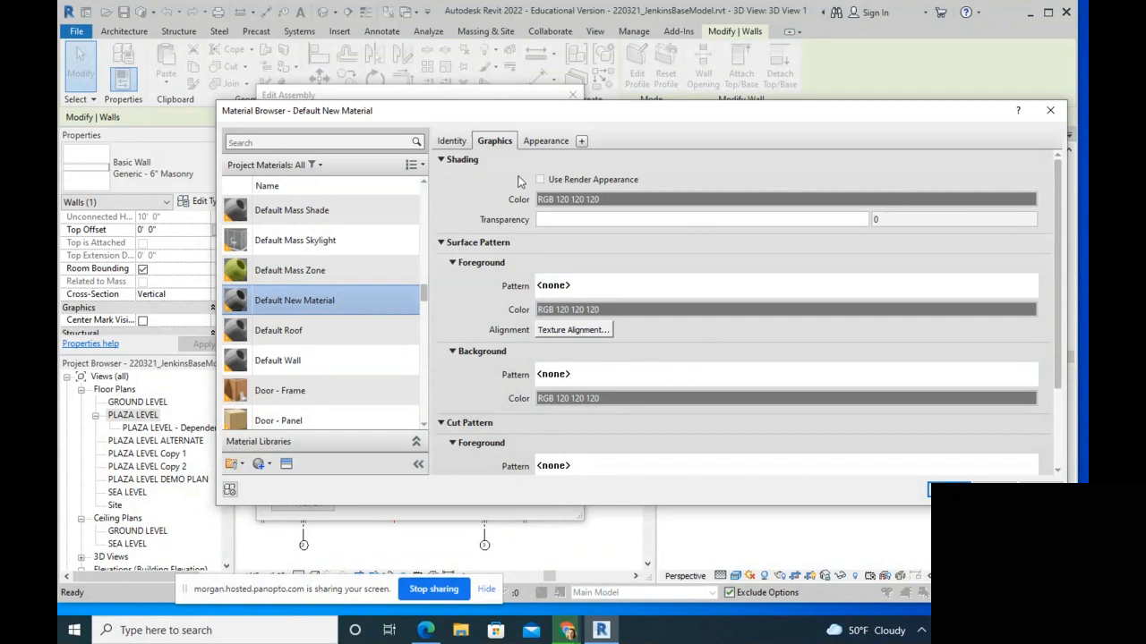
left_click(542, 142)
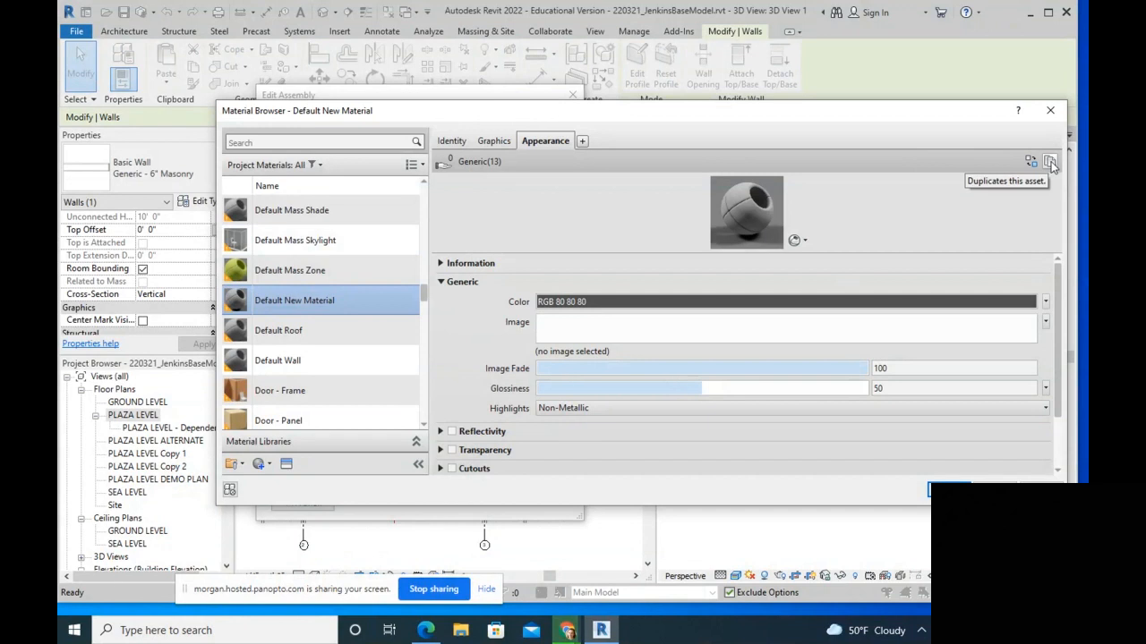
left_click(1051, 161)
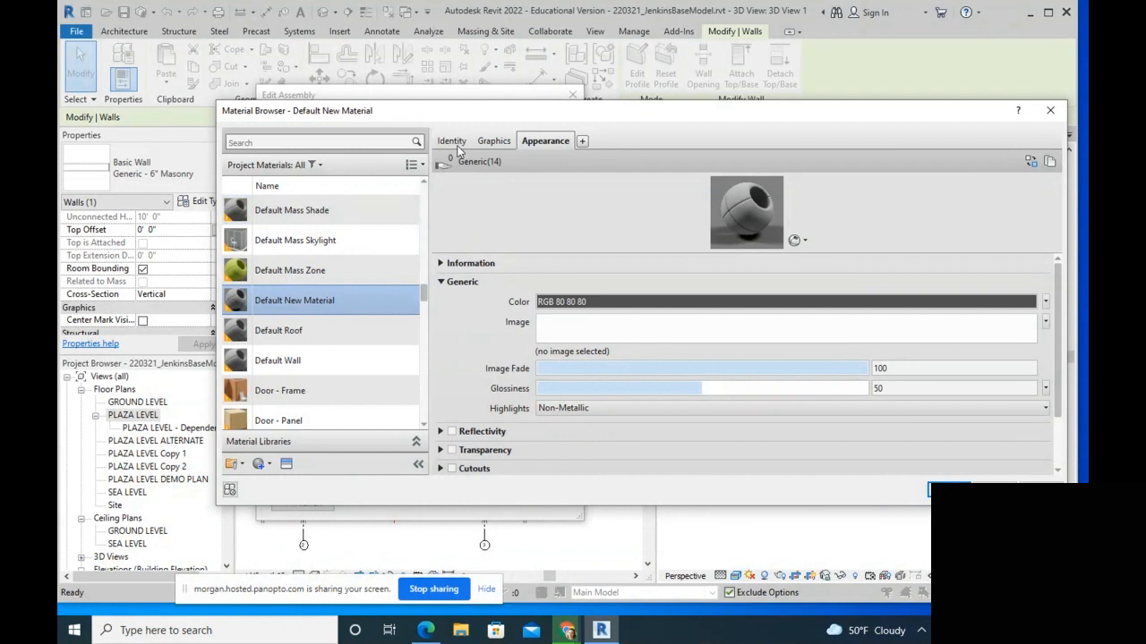
Step: Set the new material's appearance color to green, RGB 0 255 0
left_click(606, 303)
left_click(529, 236)
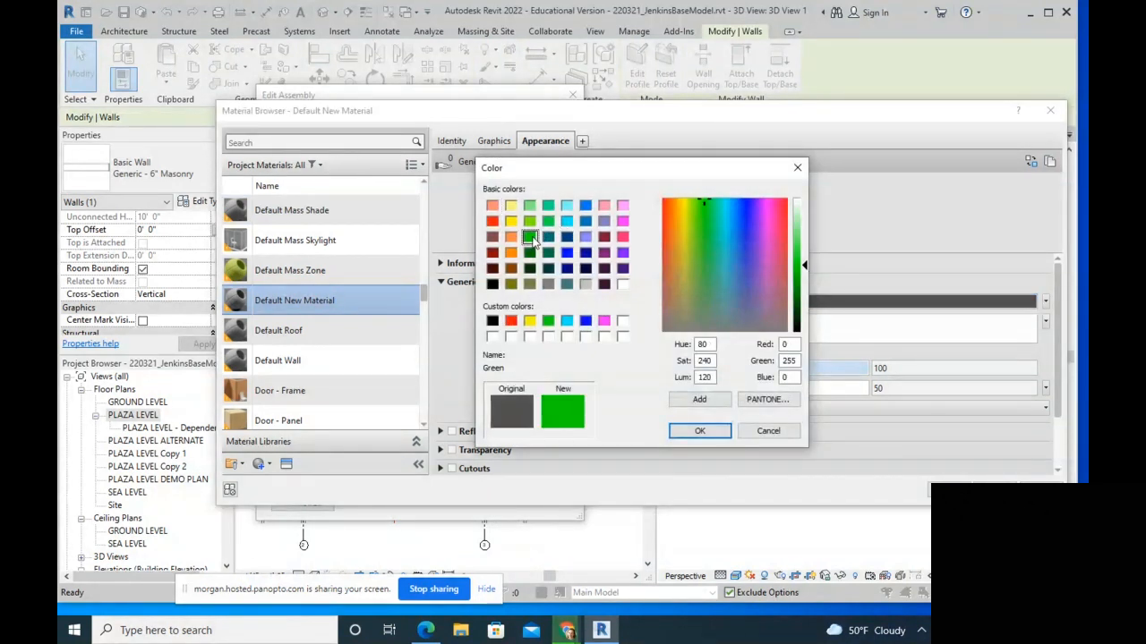
left_click(697, 431)
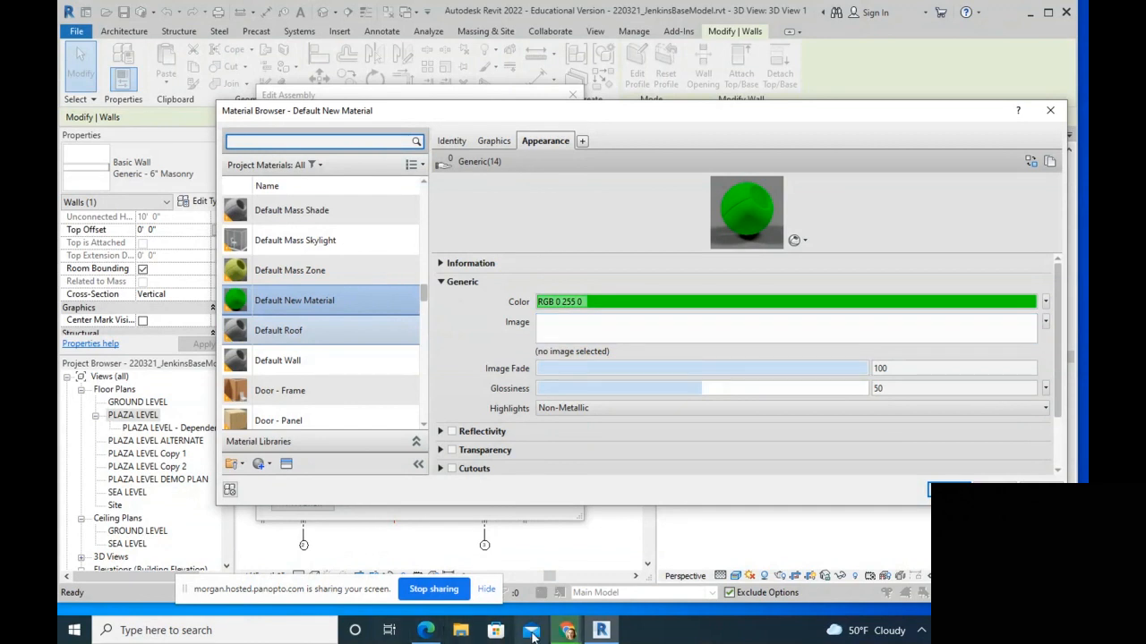
Step: Switch to Microsoft Edge and search the web for "flavor paper" in a new tab
left_click(431, 626)
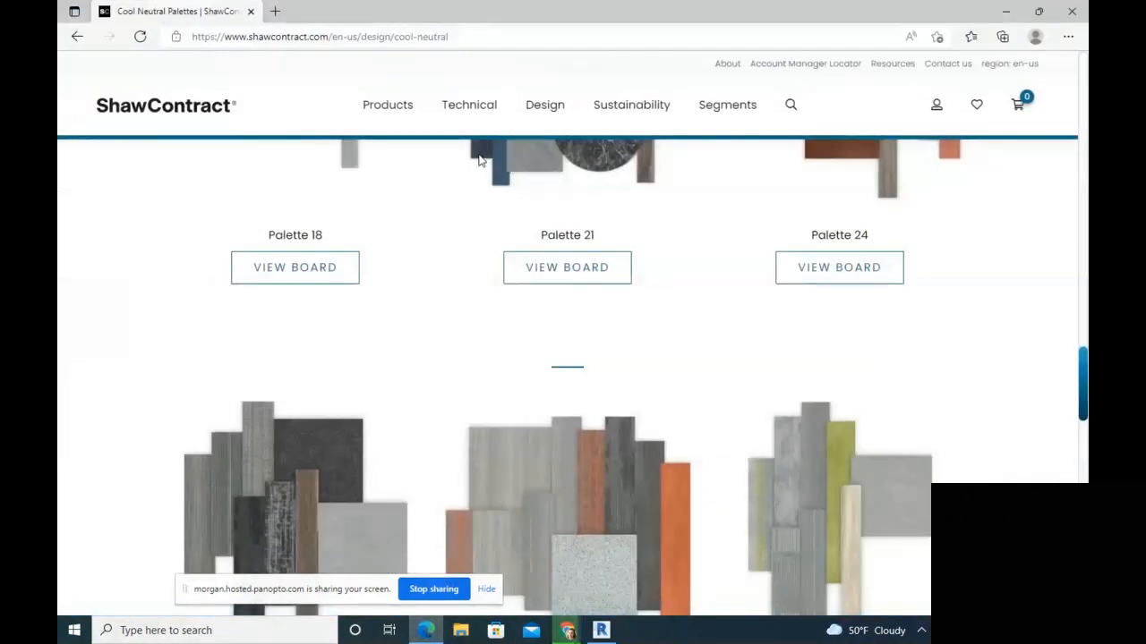
left_click(275, 12)
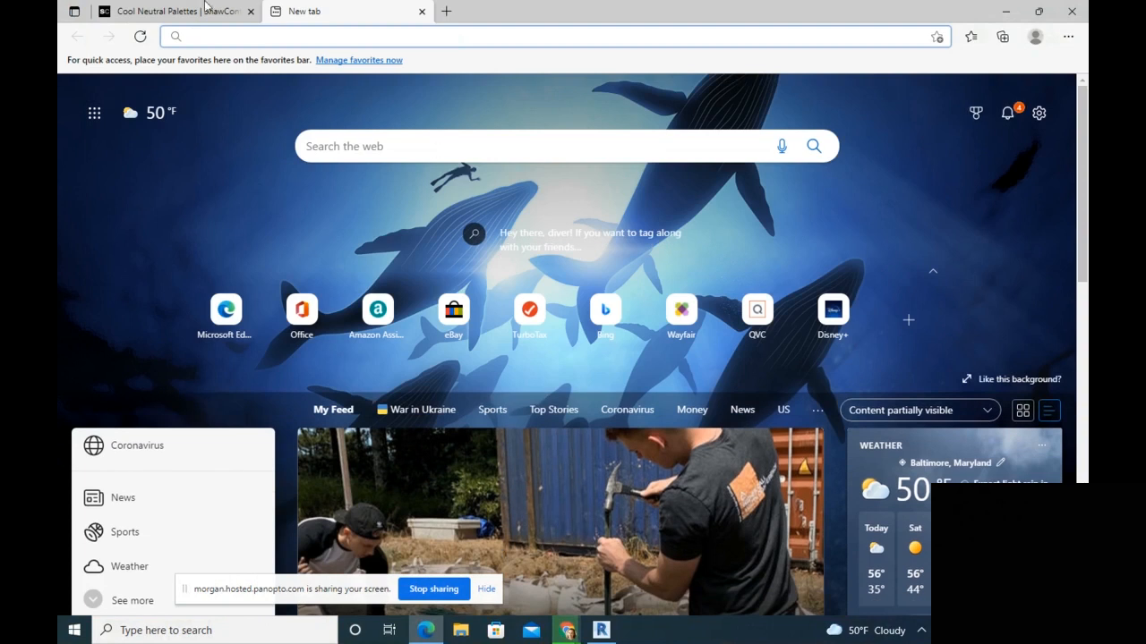
type("wall c")
left_click_drag(266, 38, 120, 41)
type("flavor paper")
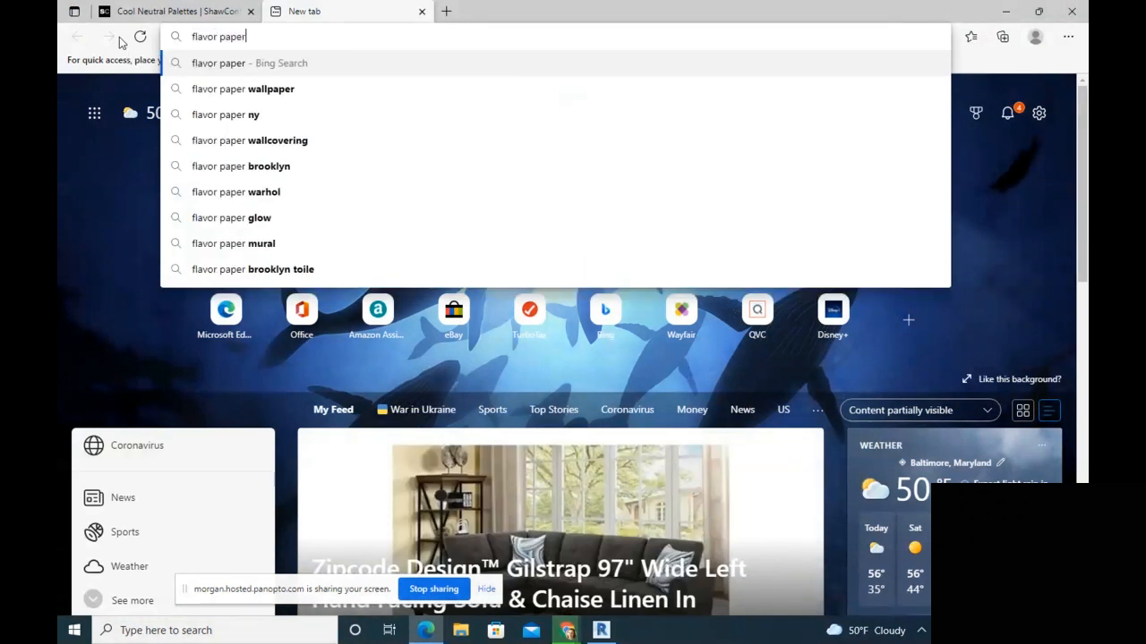
key("Return")
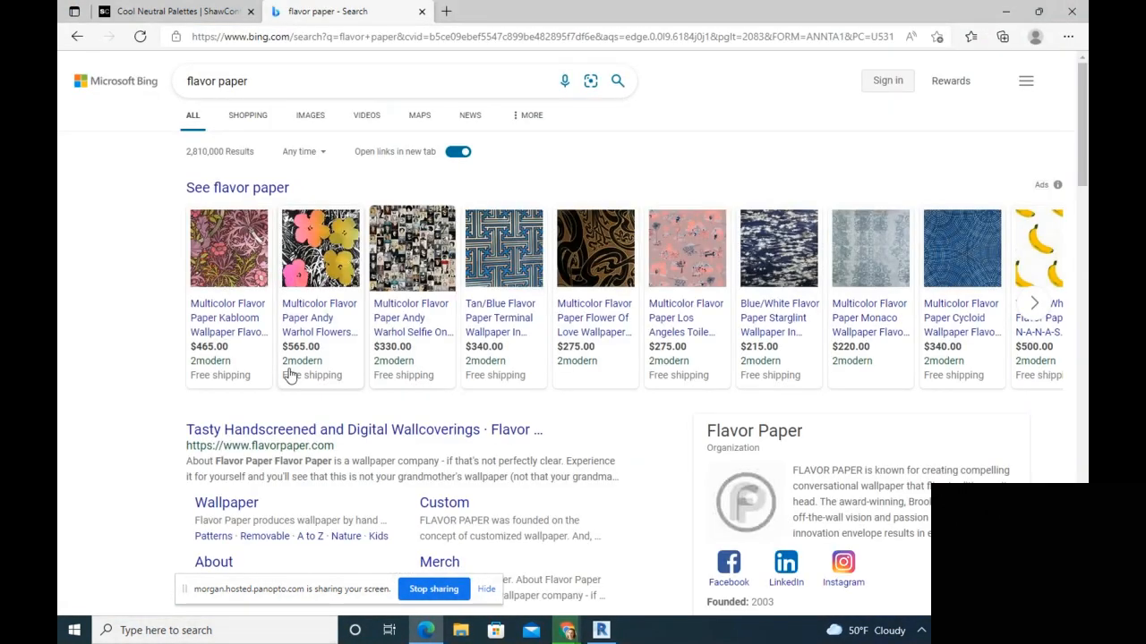
Step: Open the Flavor Paper website from the search results and look over its home page
left_click(268, 430)
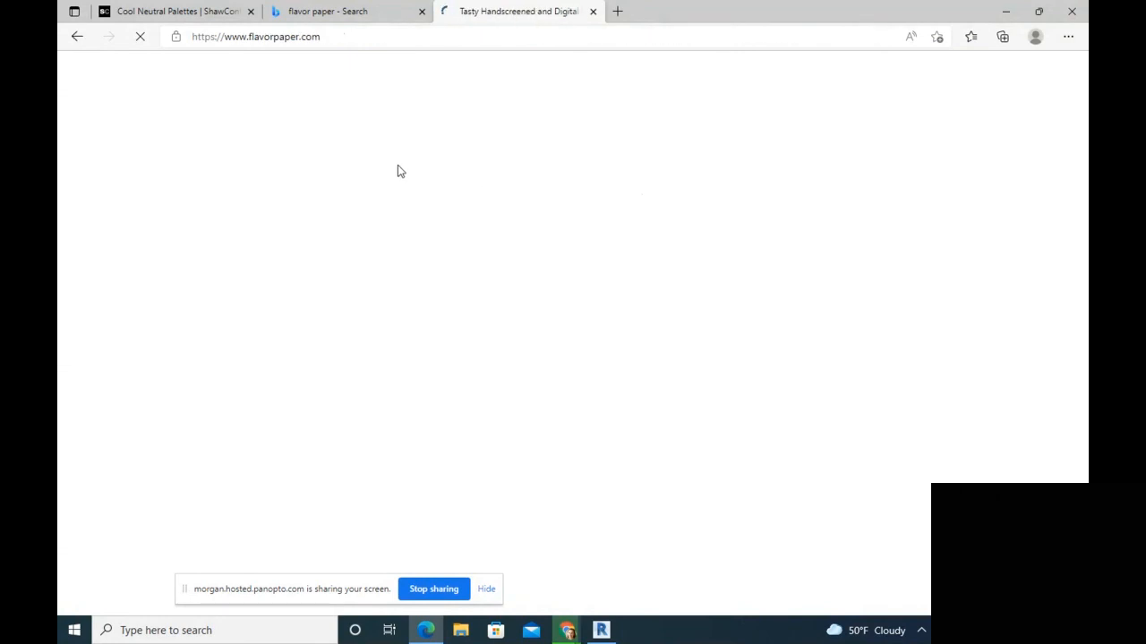
scroll(711, 324, "down", 3)
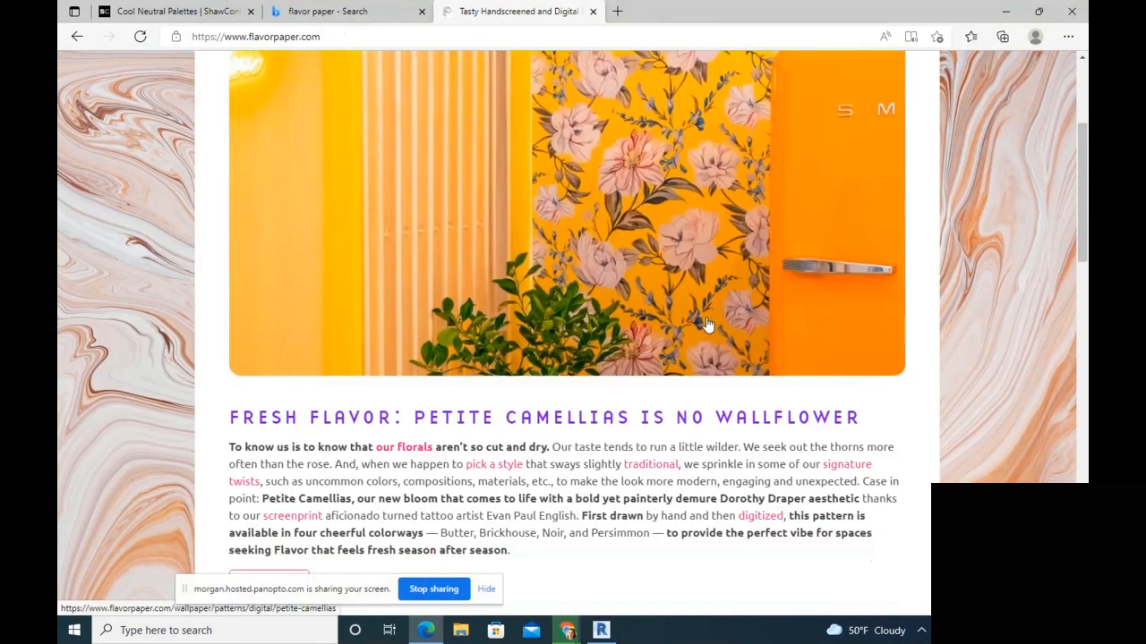
scroll(707, 324, "down", 9)
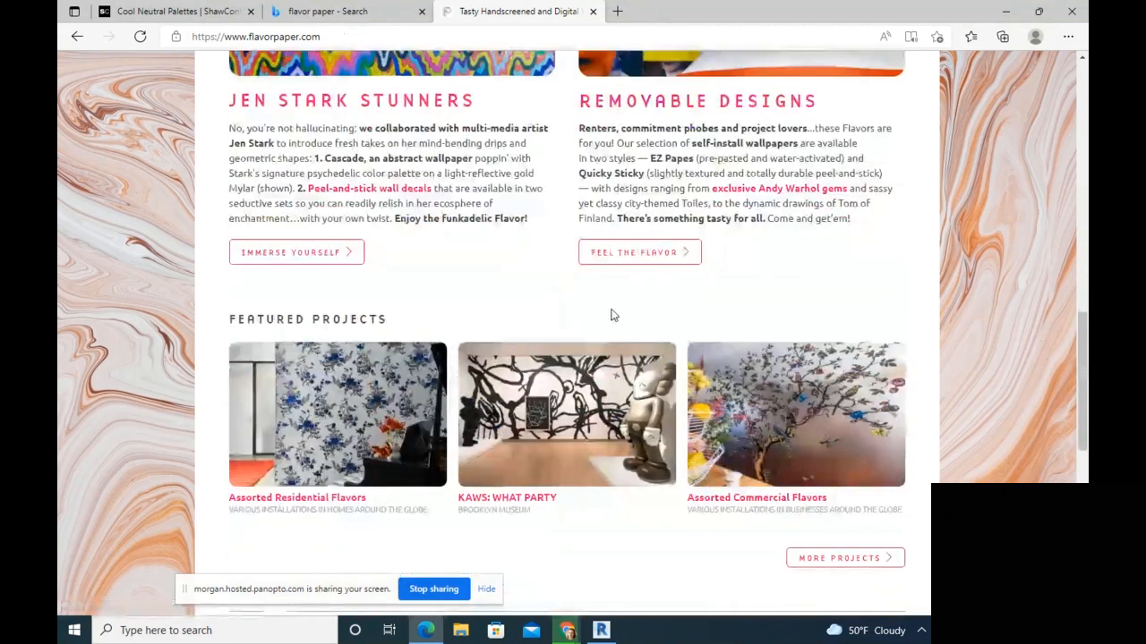
scroll(609, 309, "down", 3)
scroll(609, 313, "up", 9)
scroll(613, 315, "up", 1)
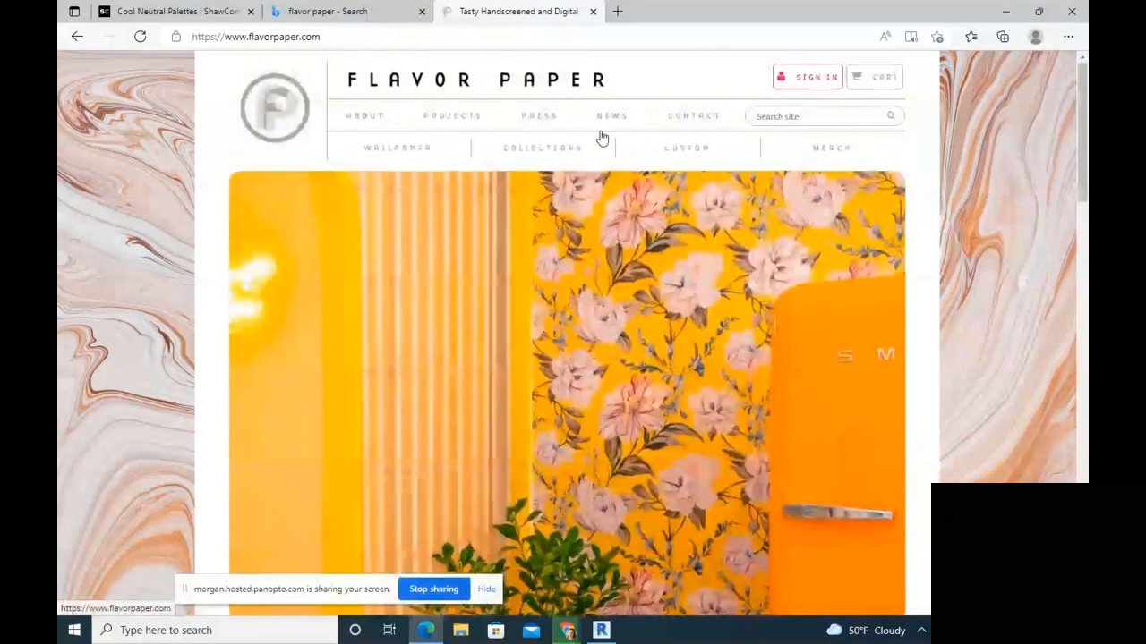
Step: Browse the wallpaper designs on the Flavor Paper site and open the Cannabliss pattern
left_click(407, 154)
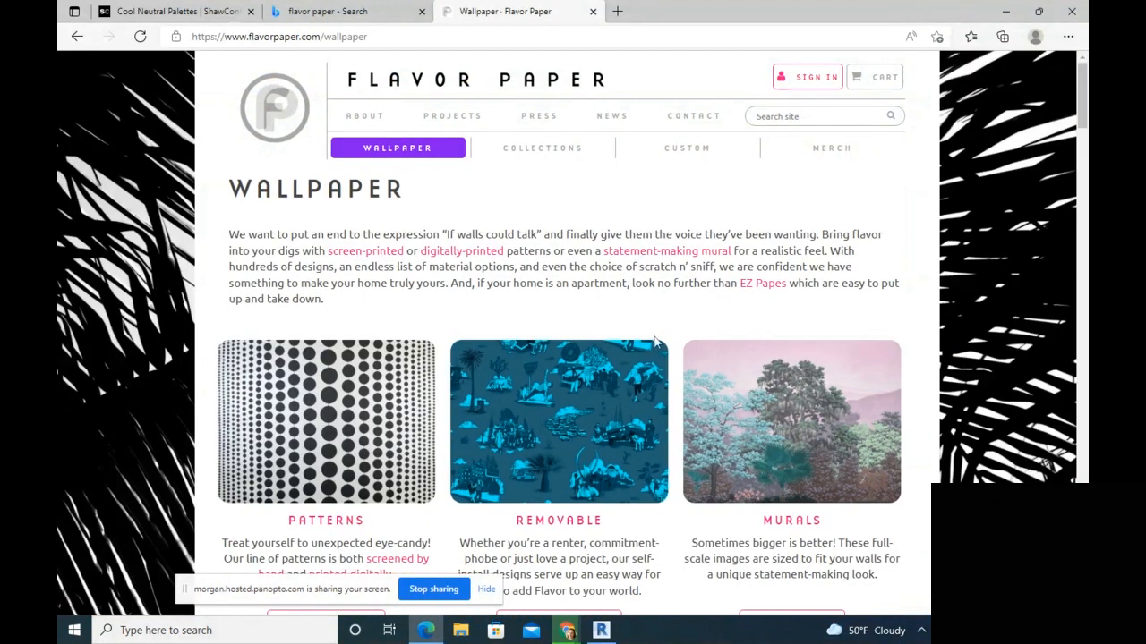
scroll(305, 409, "down", 3)
scroll(305, 408, "down", 2)
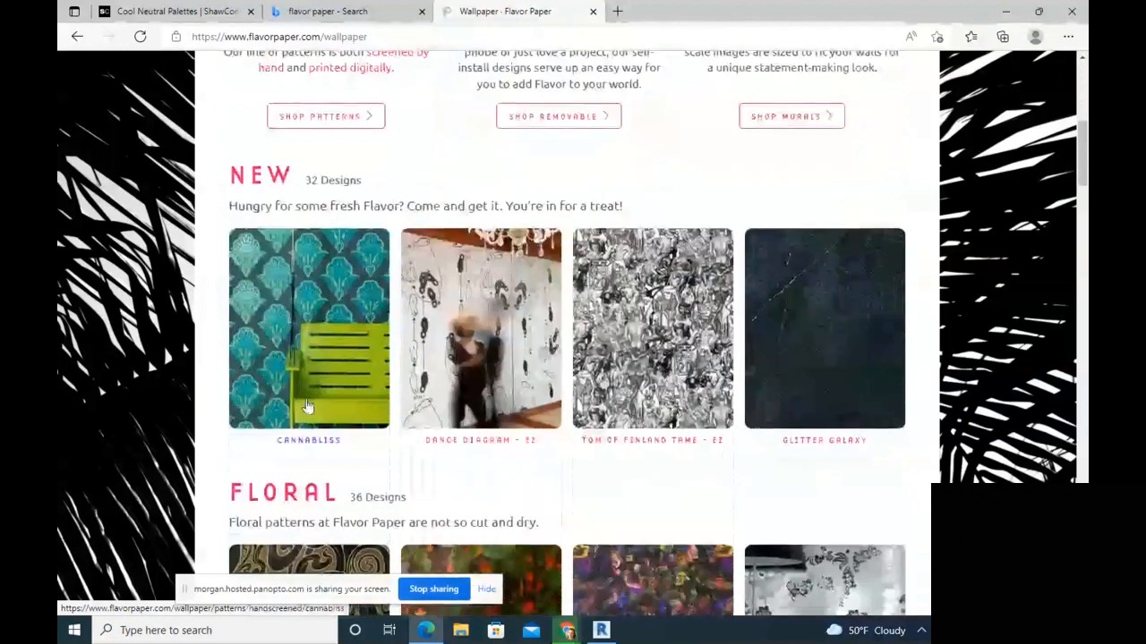
scroll(356, 308, "down", 1)
scroll(356, 307, "down", 3)
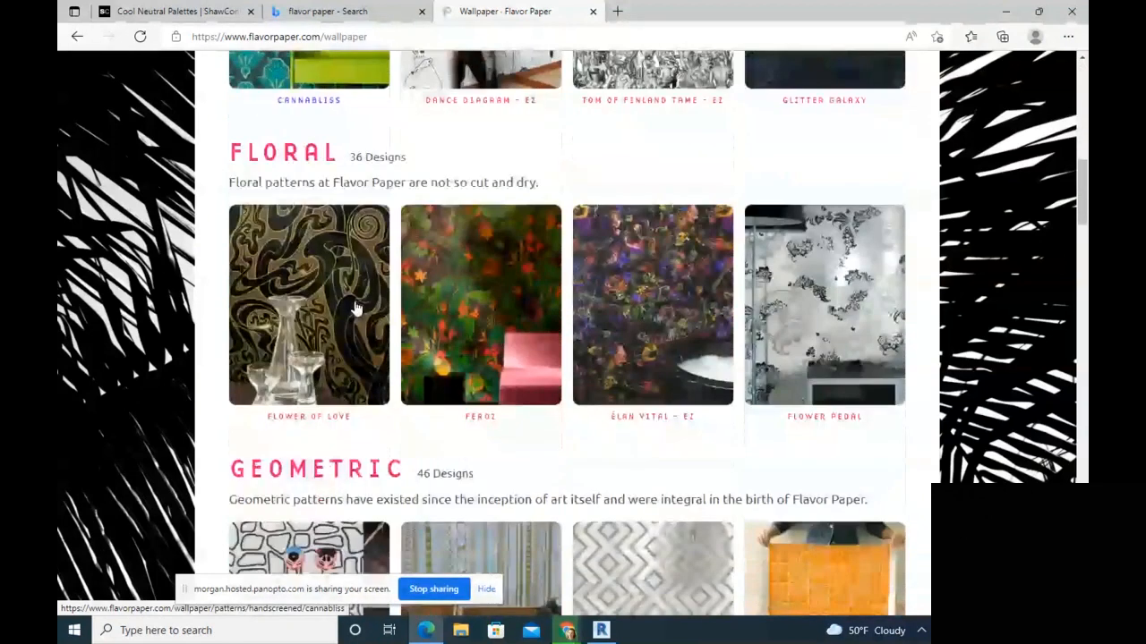
scroll(356, 308, "down", 2)
scroll(356, 308, "up", 3)
scroll(356, 307, "up", 2)
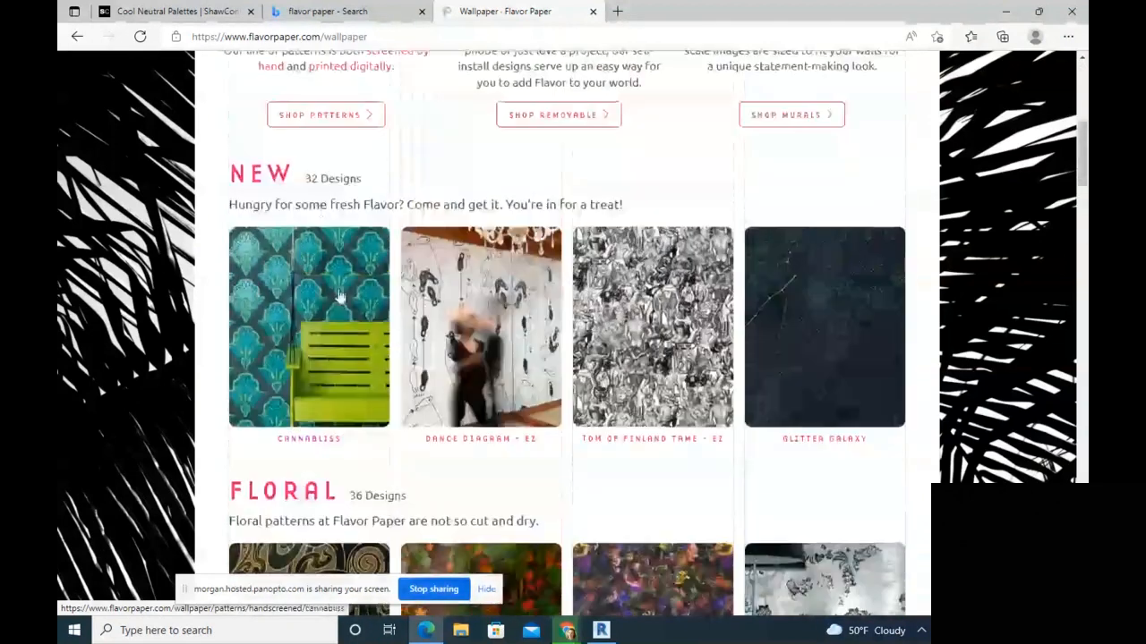
left_click(333, 291)
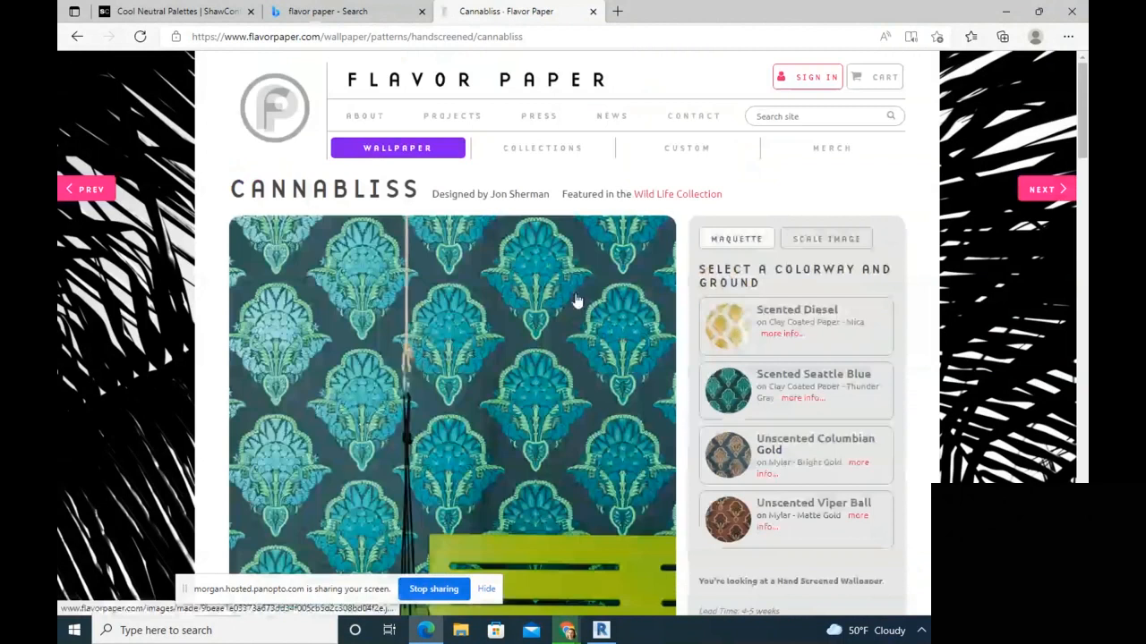
Step: Show the detail image of the Cannabliss pattern and check the options for saving it
scroll(574, 299, "down", 1)
scroll(570, 302, "down", 10)
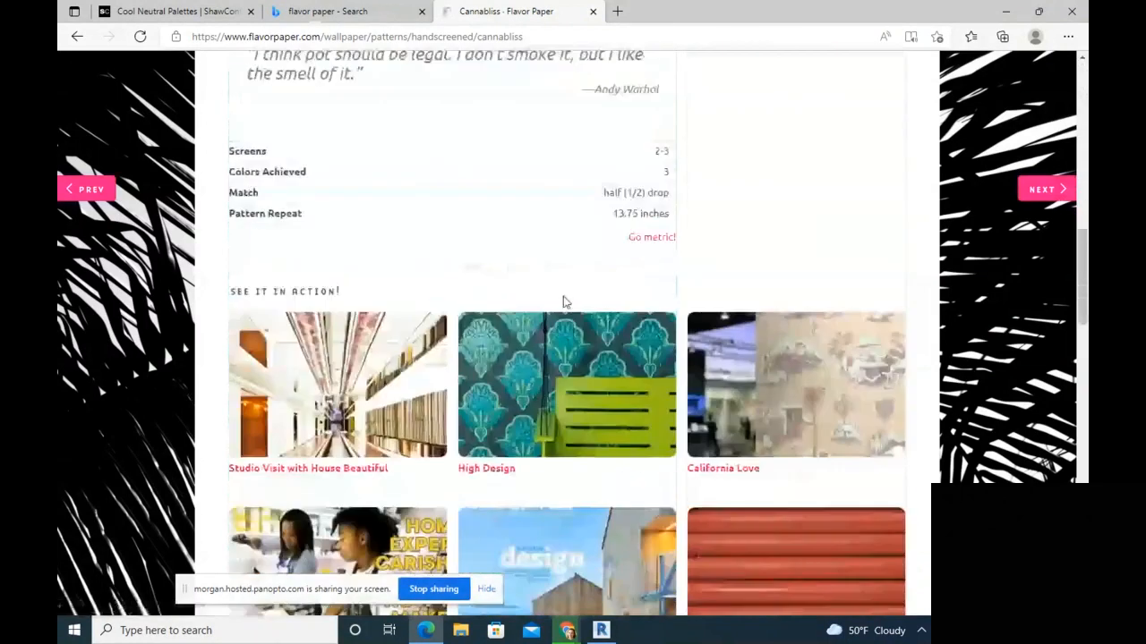
scroll(535, 298, "up", 5)
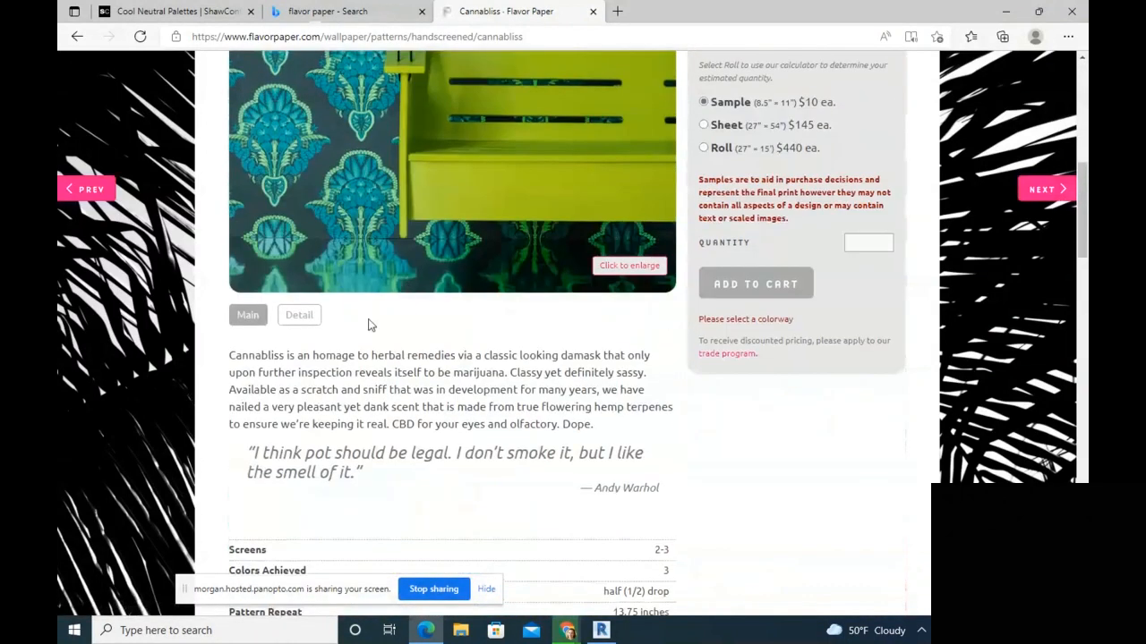
left_click(299, 315)
scroll(537, 215, "up", 4)
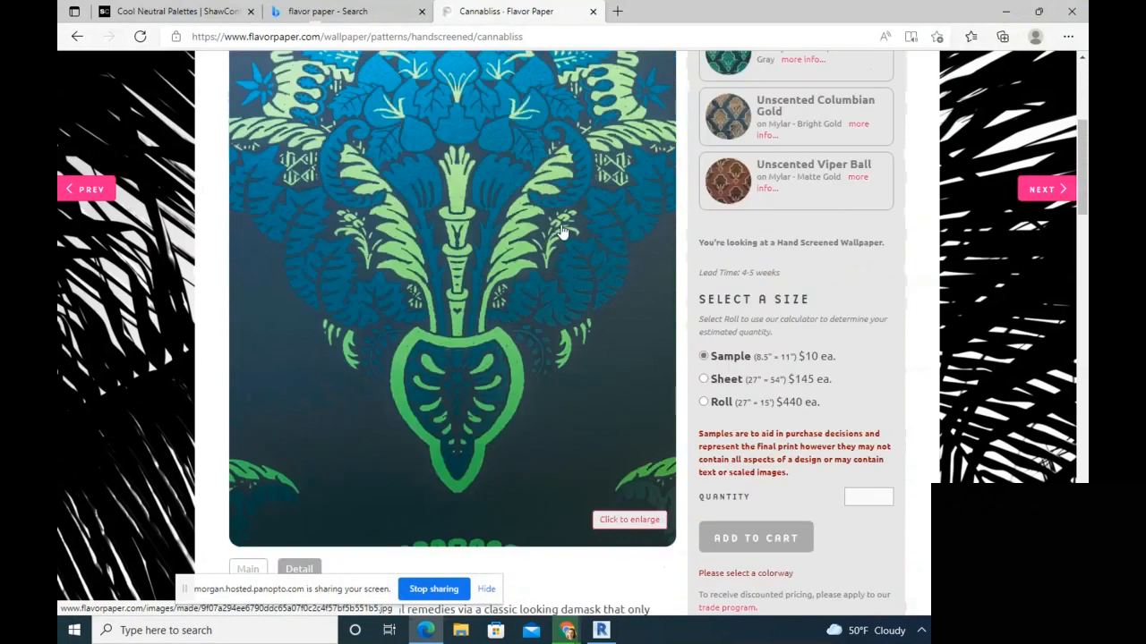
scroll(406, 191, "down", 1)
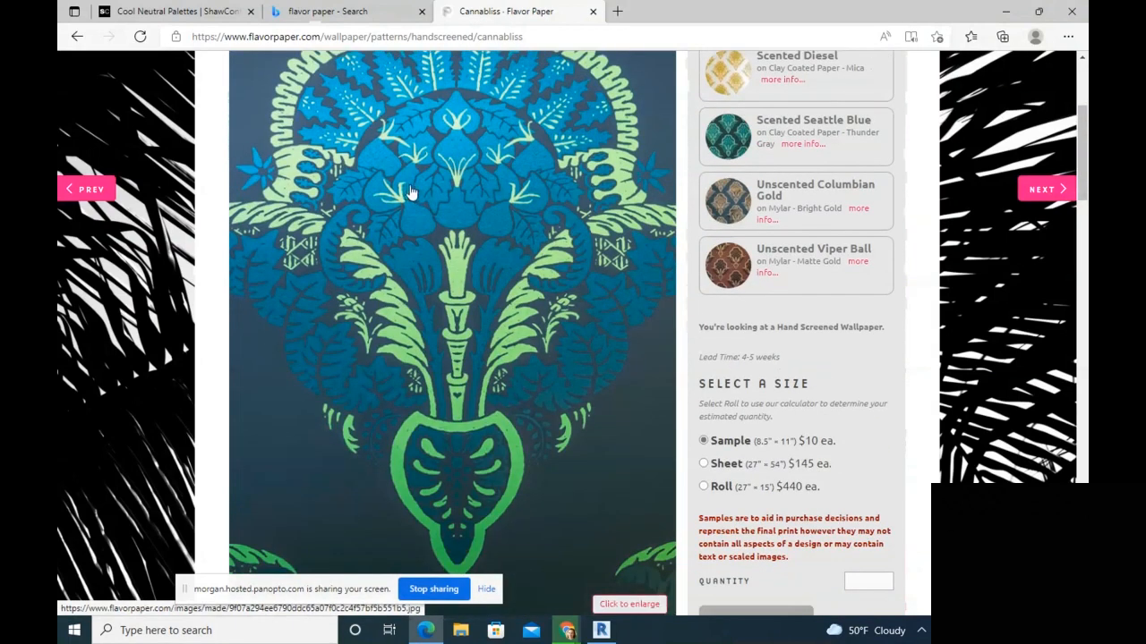
right_click(411, 191)
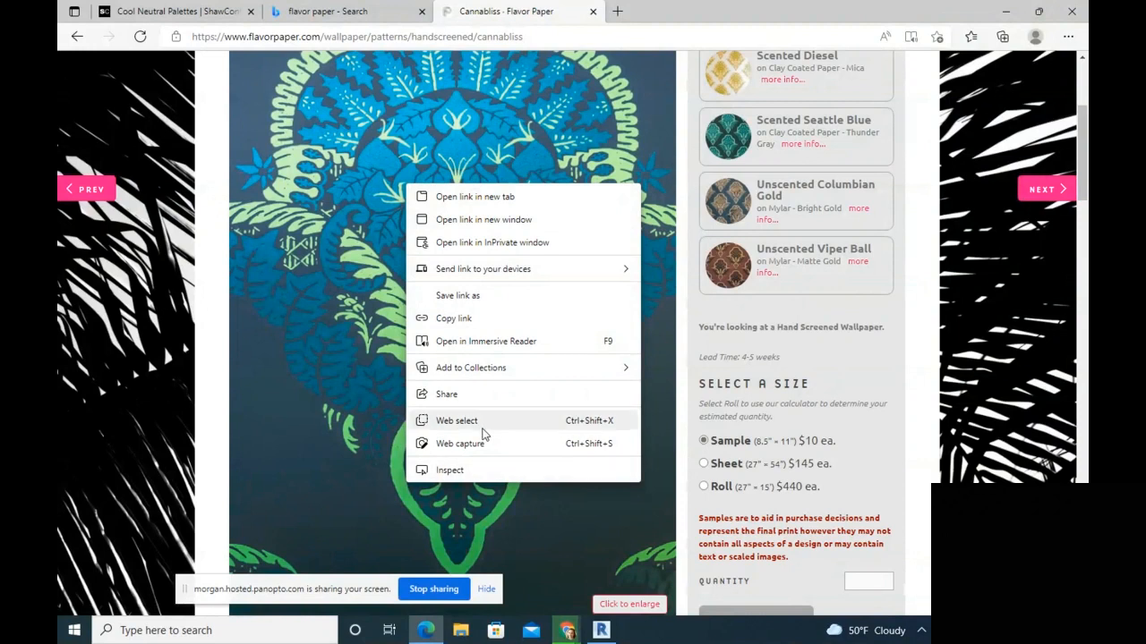
Step: Select the Unscented Columbian Gold colorway of the Cannabliss wallpaper
scroll(581, 181, "up", 2)
scroll(582, 181, "down", 1)
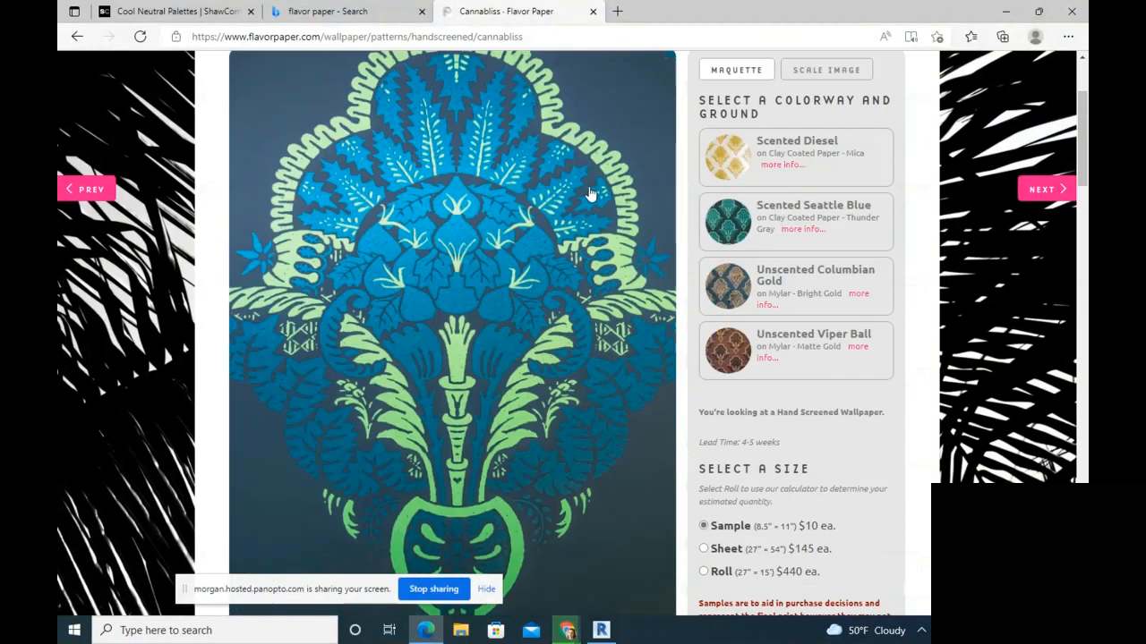
left_click(787, 277)
scroll(514, 265, "up", 1)
scroll(537, 264, "down", 1)
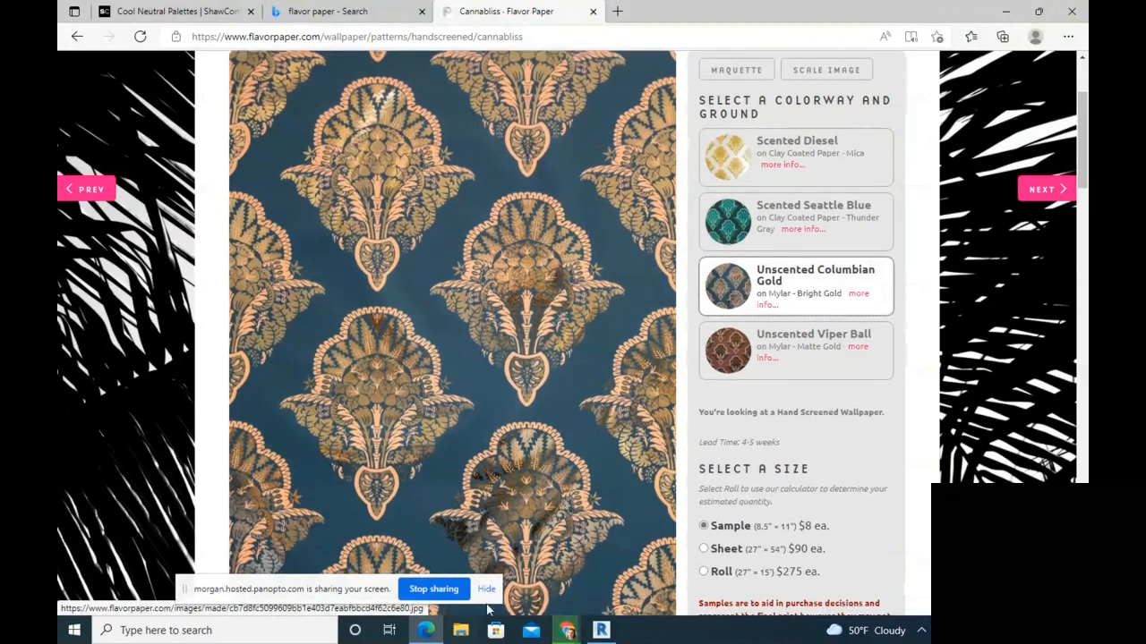
Step: Open the Snipping Tool and capture a rectangular snip of the blue and gold Cannabliss wallpaper pattern
left_click(202, 622)
type("snip")
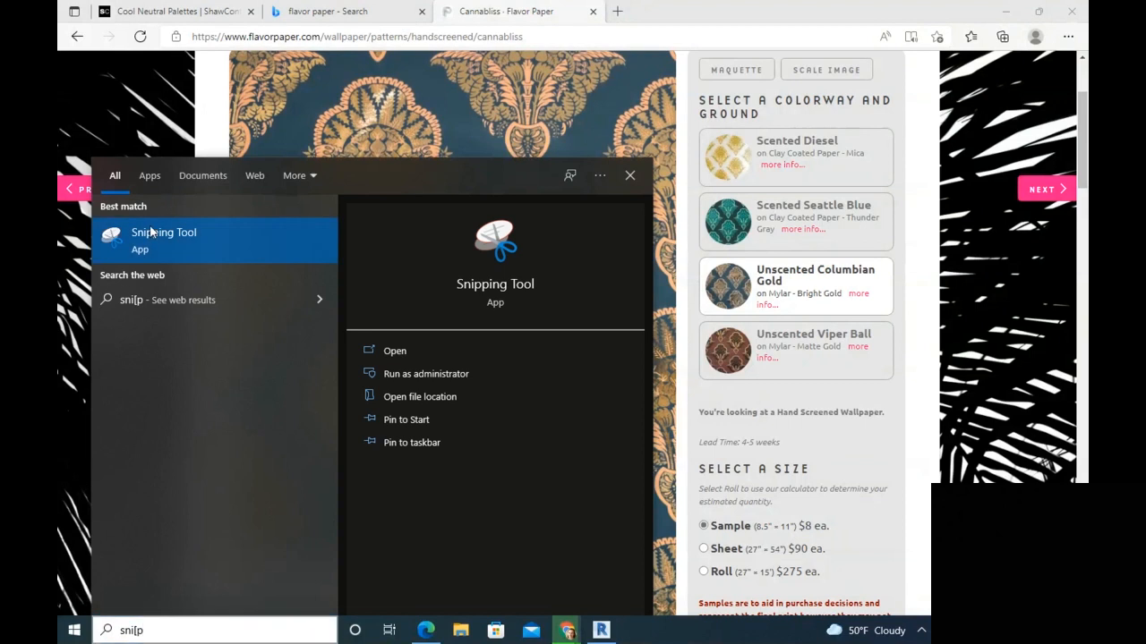
left_click(130, 237)
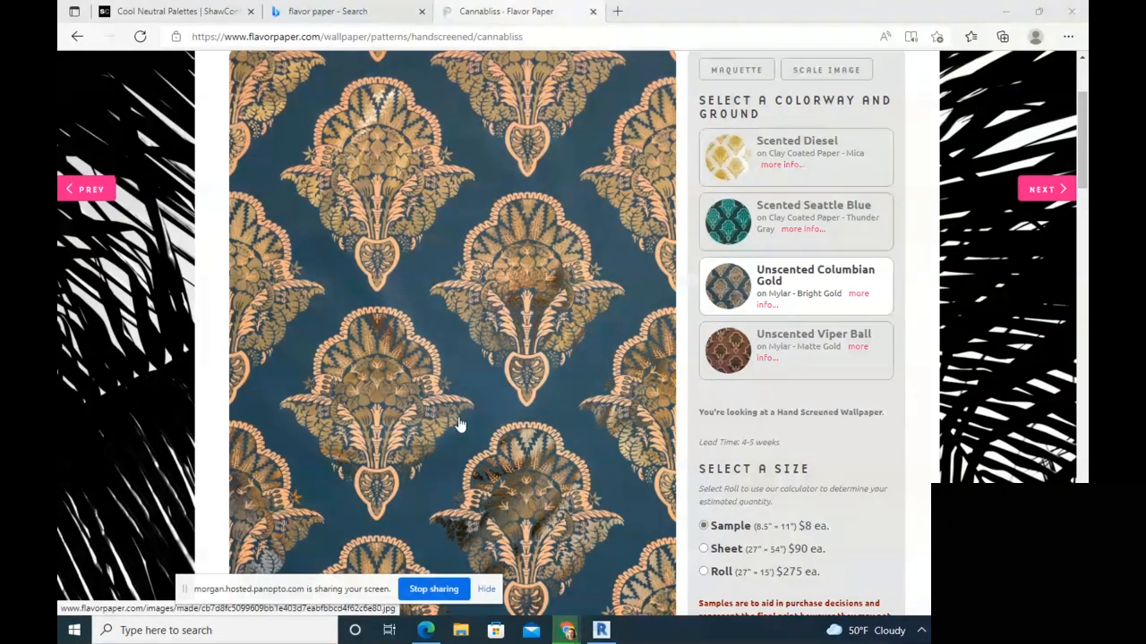
left_click(492, 172)
left_click_drag(230, 65, 676, 537)
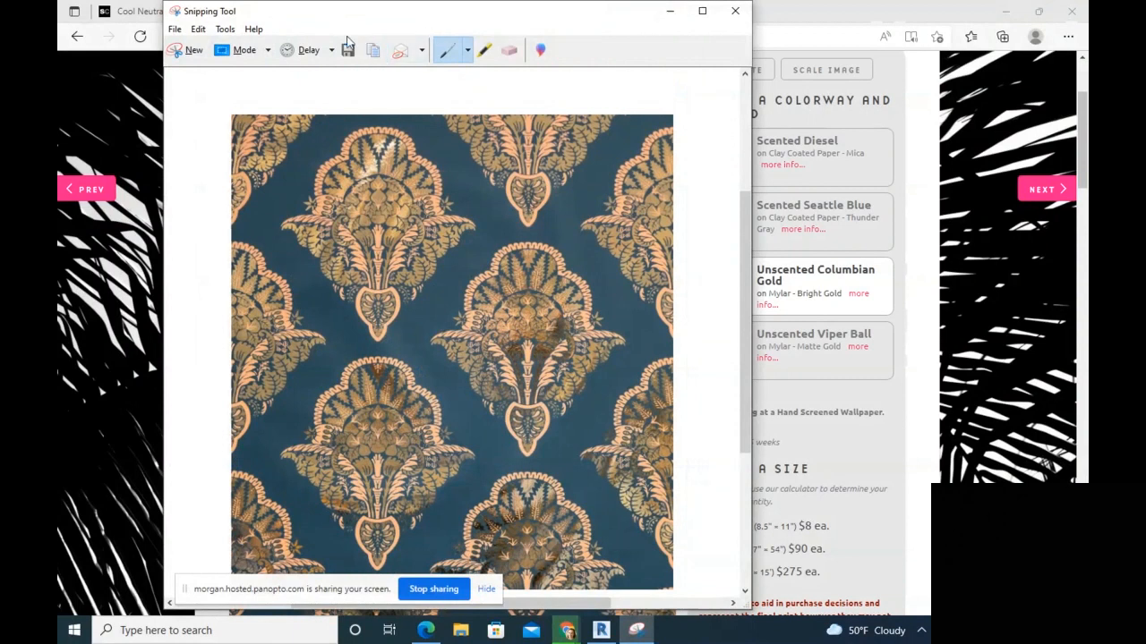
Step: Save the snip to the Desktop as wallpaper in JPEG format and minimize the Snipping Tool
left_click(348, 50)
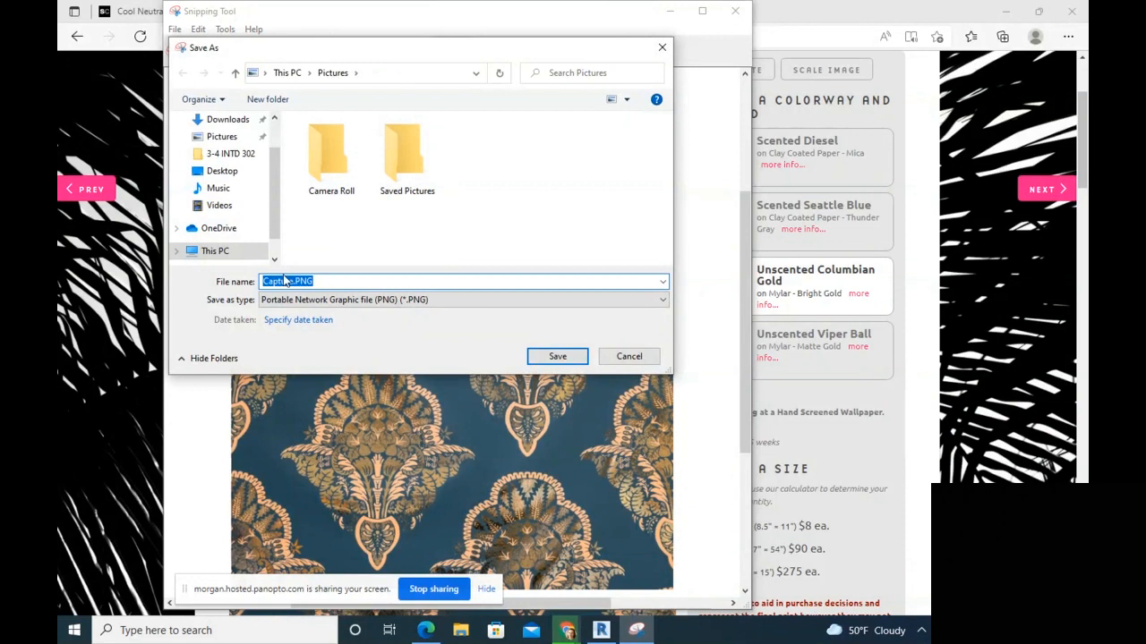
left_click_drag(295, 281, 105, 267)
type("wallpape")
left_click(358, 304)
left_click(323, 343)
left_click(322, 305)
left_click(322, 330)
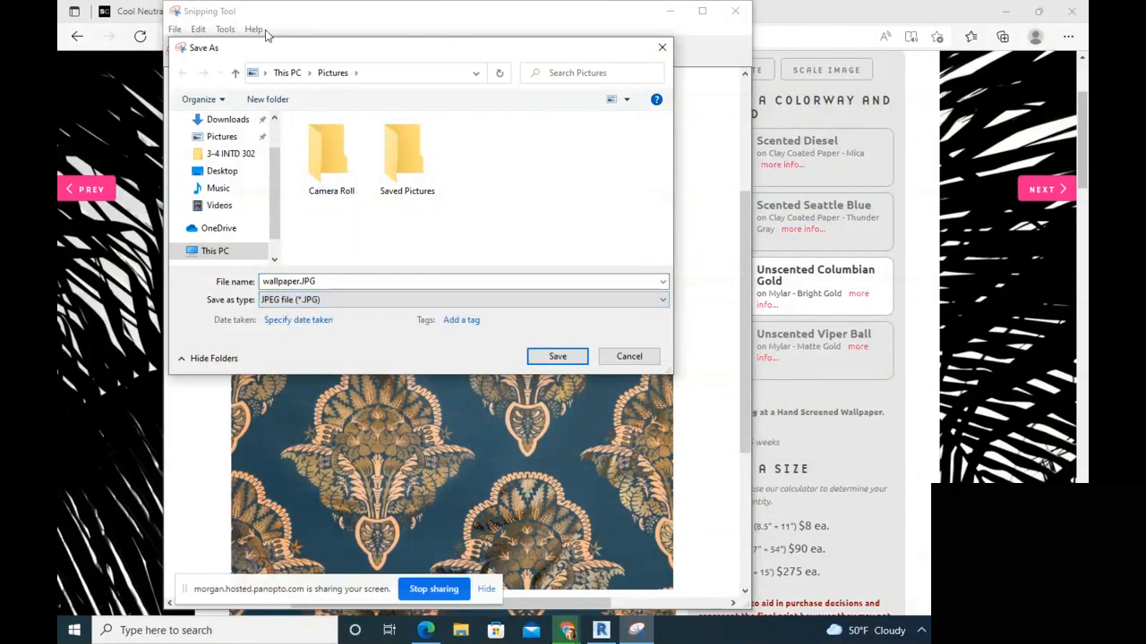
left_click(244, 171)
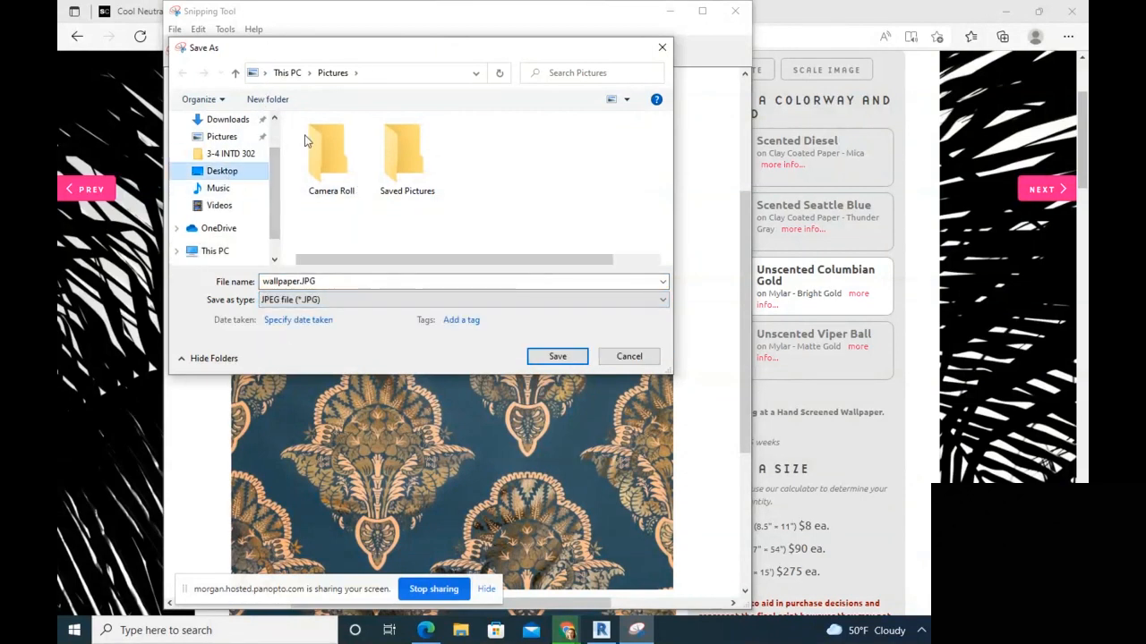
left_click(556, 358)
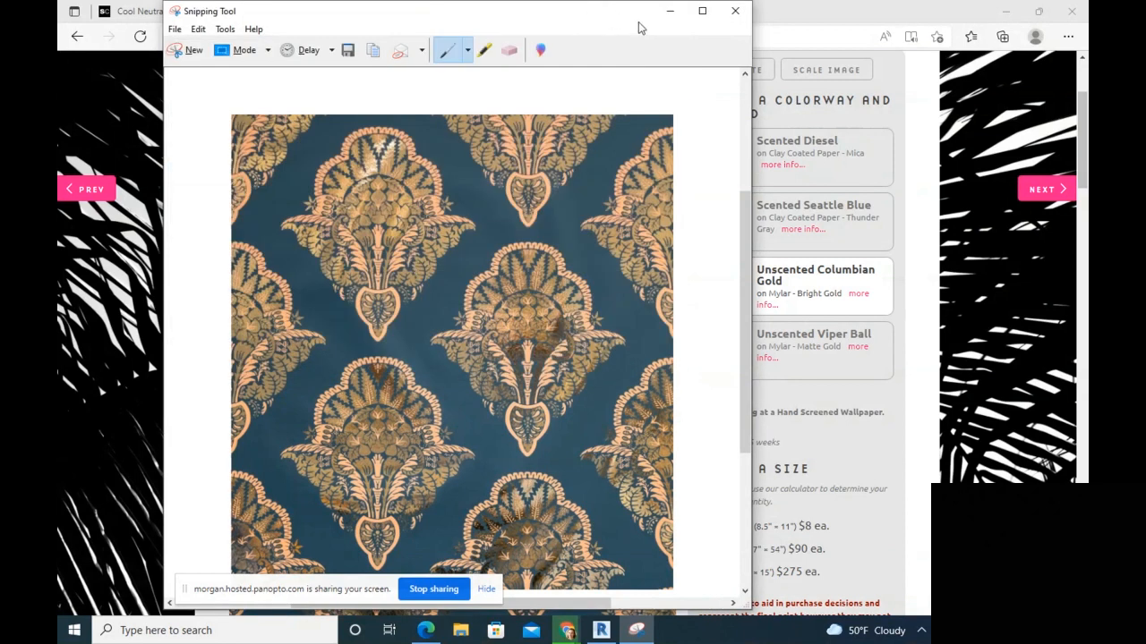
left_click(670, 11)
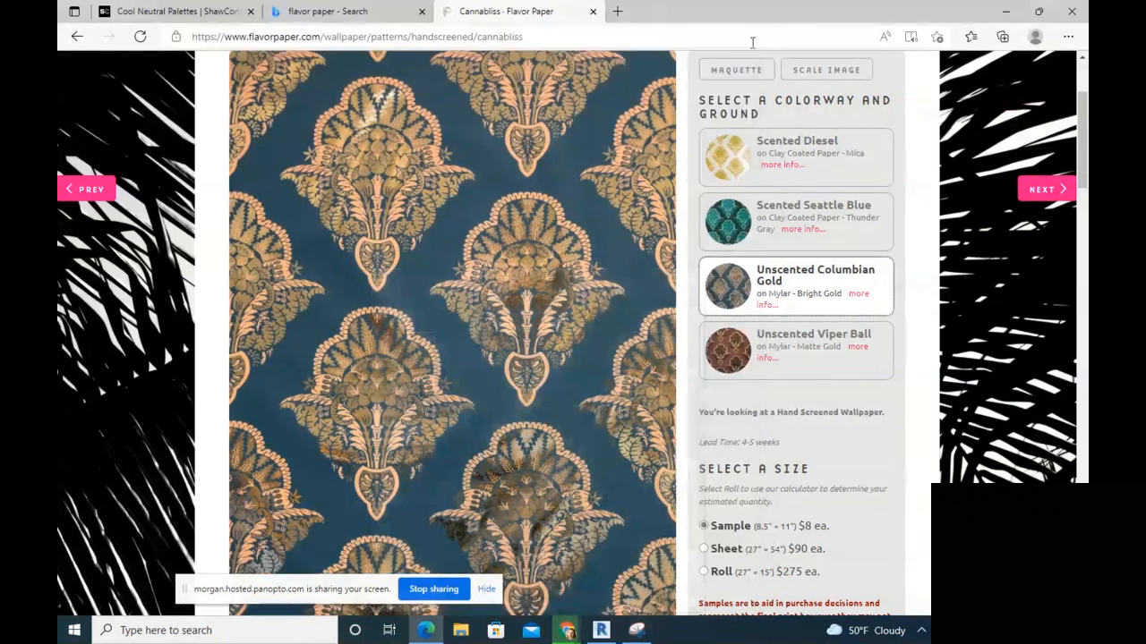
Step: Switch back to Revit and assign wallpaper.JPG from the Desktop as the appearance image of Default New Material
left_click(1004, 10)
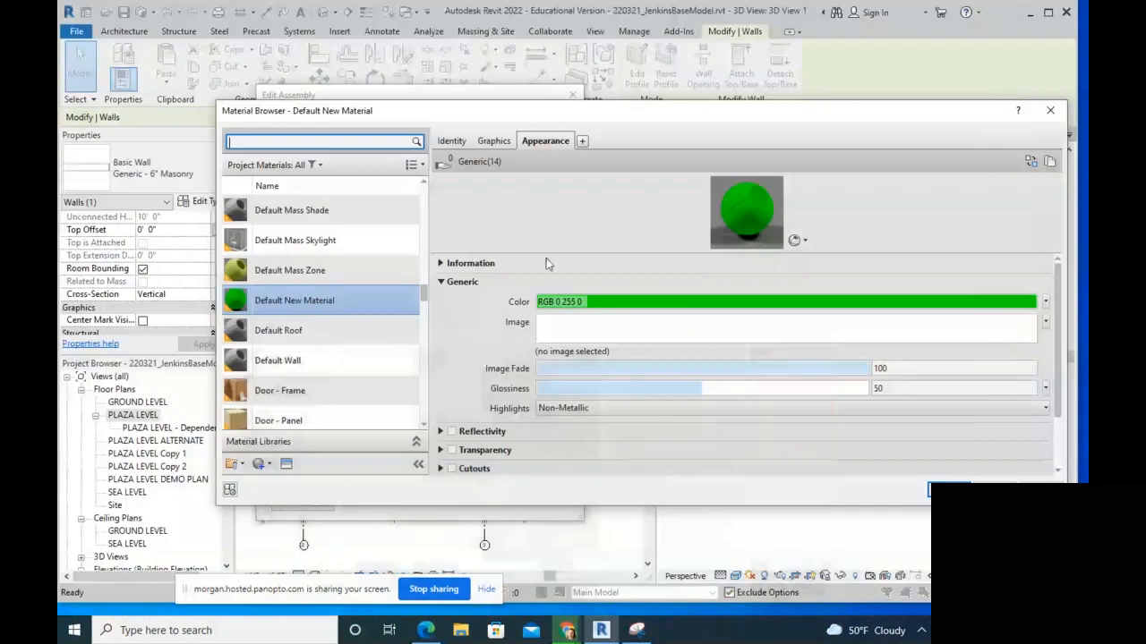
left_click(563, 351)
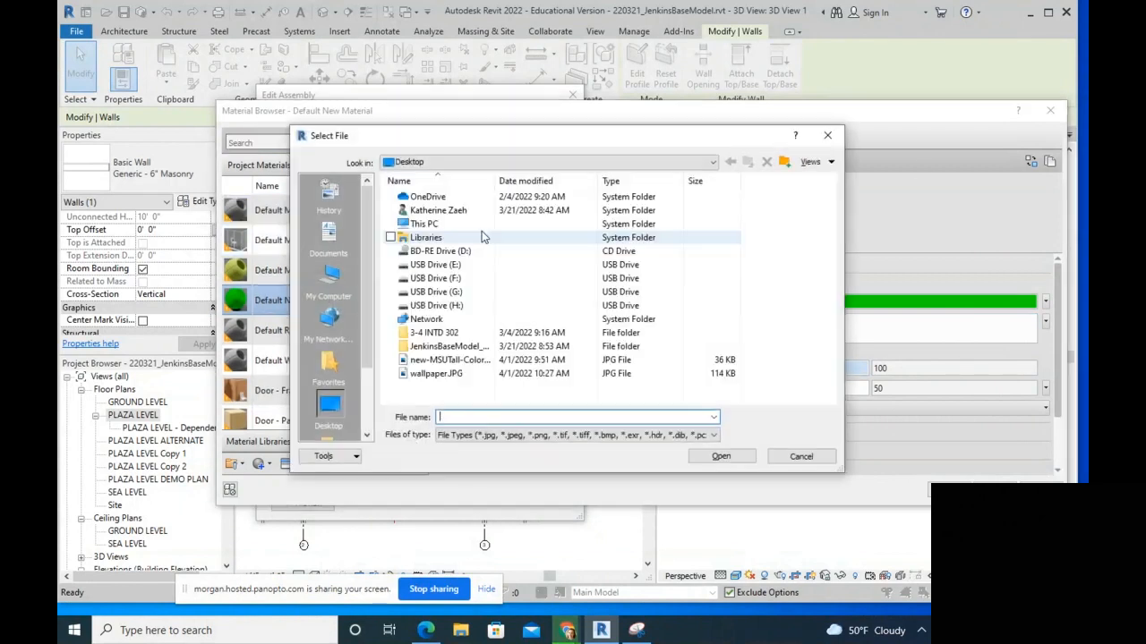
left_click(438, 374)
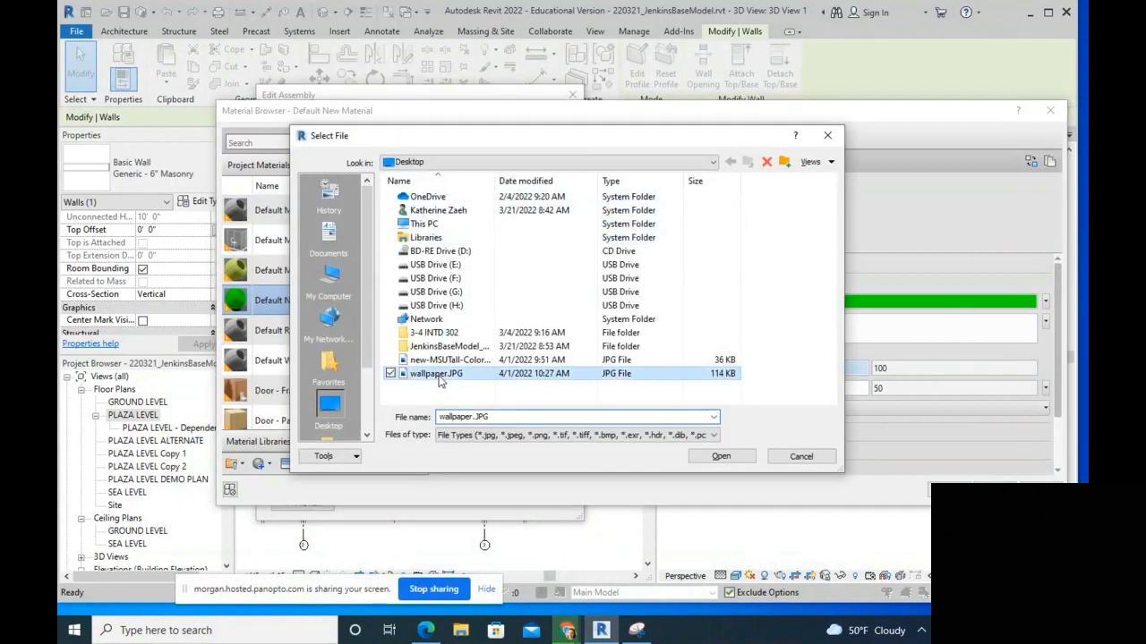
left_click(721, 457)
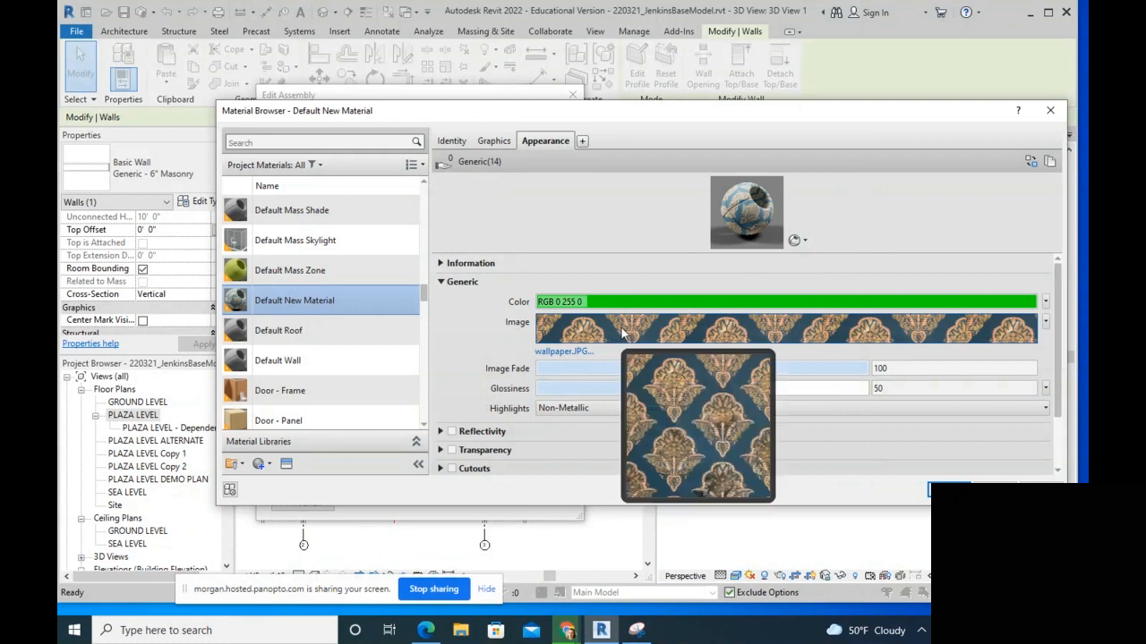
mouse_move(622, 331)
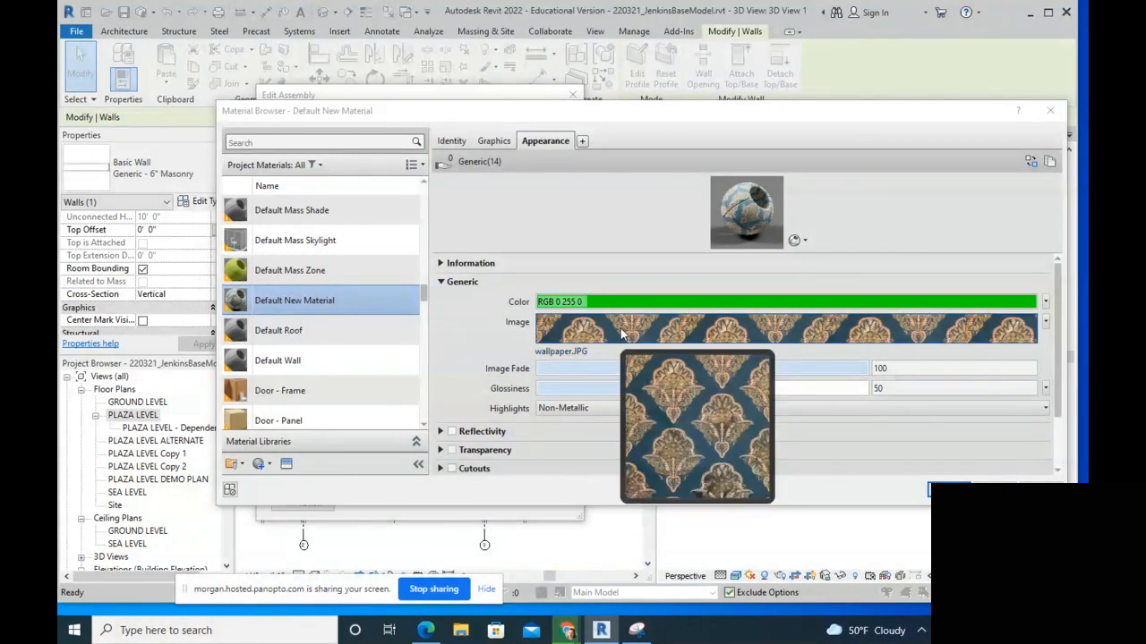
Step: Set the wallpaper texture's sample size to 4 with width and height linked, and finish editing the texture
left_click(669, 328)
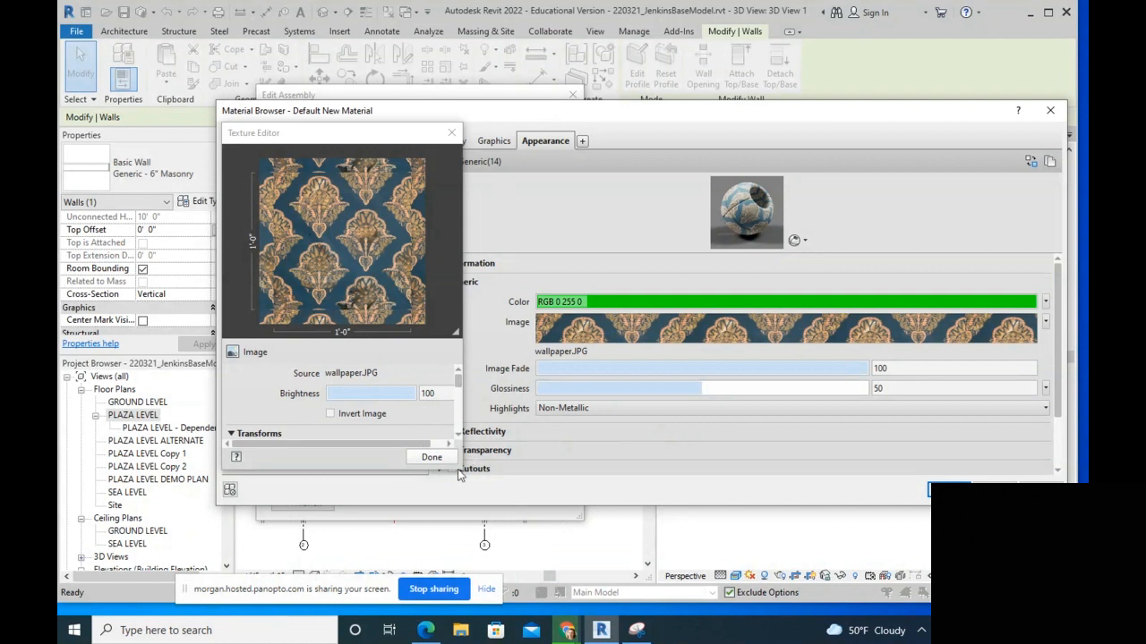
left_click_drag(464, 473, 836, 573)
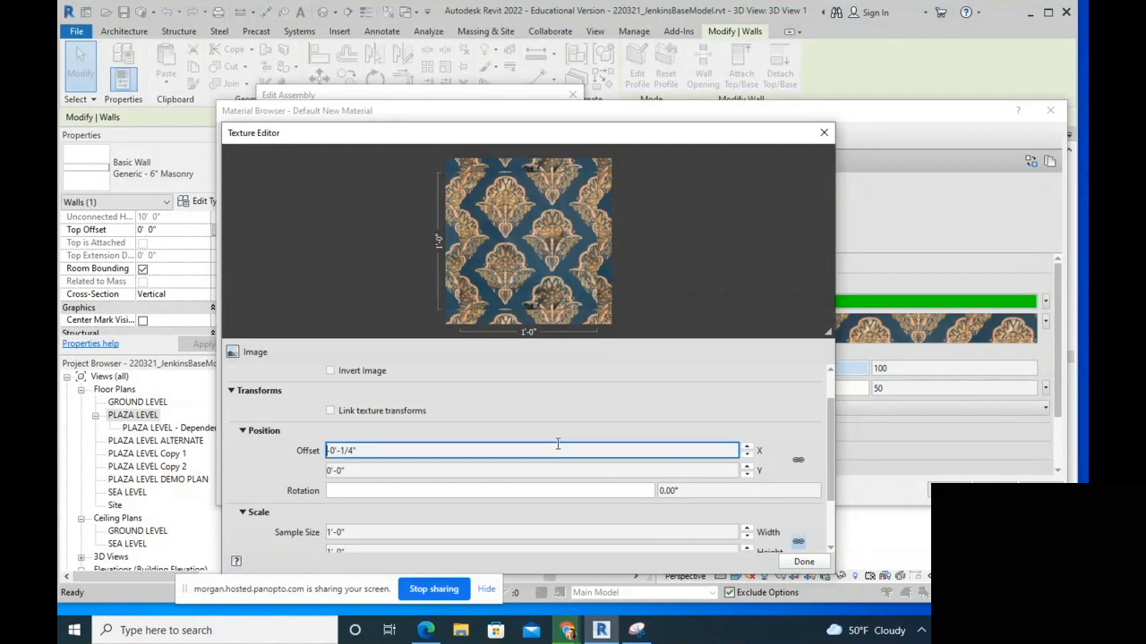
scroll(362, 492, "down", 4)
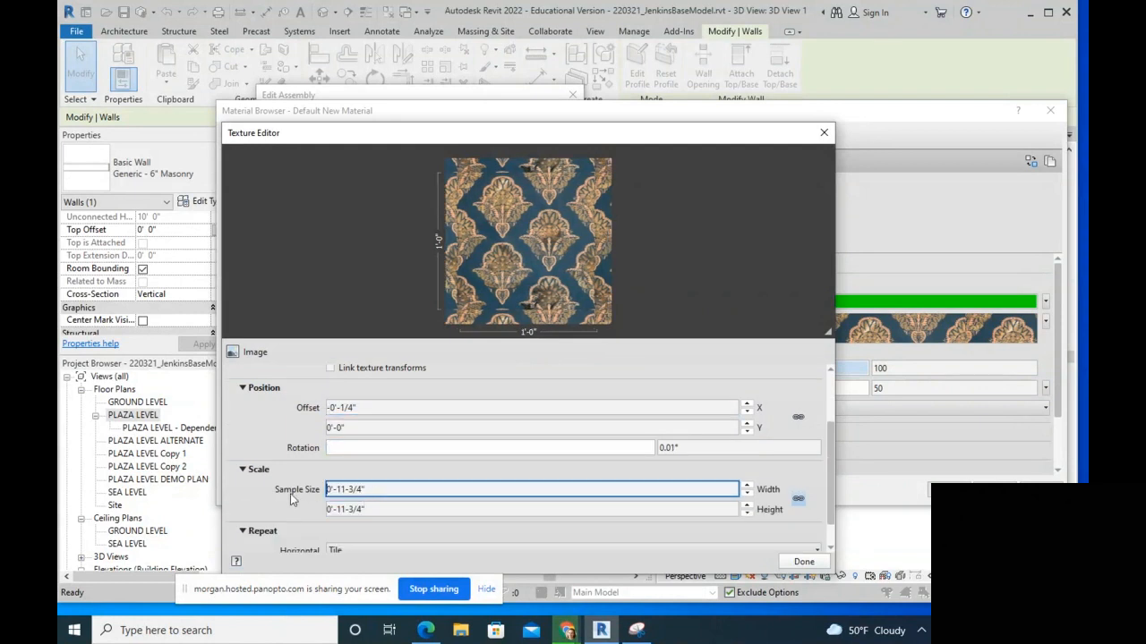
double_click(399, 490)
type("4")
double_click(369, 508)
left_click(804, 562)
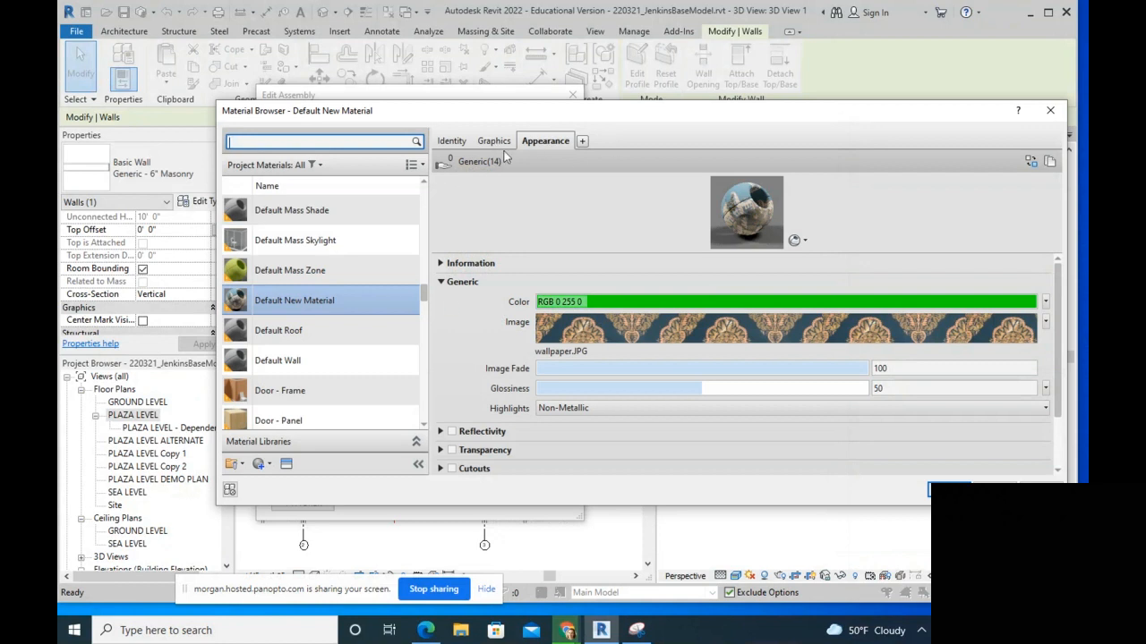
Step: Review the material's other appearance properties, including reflectivity, transparency, cutouts, self illumination, bump and tint
scroll(485, 410, "down", 1)
scroll(447, 277, "up", 1)
scroll(468, 317, "down", 1)
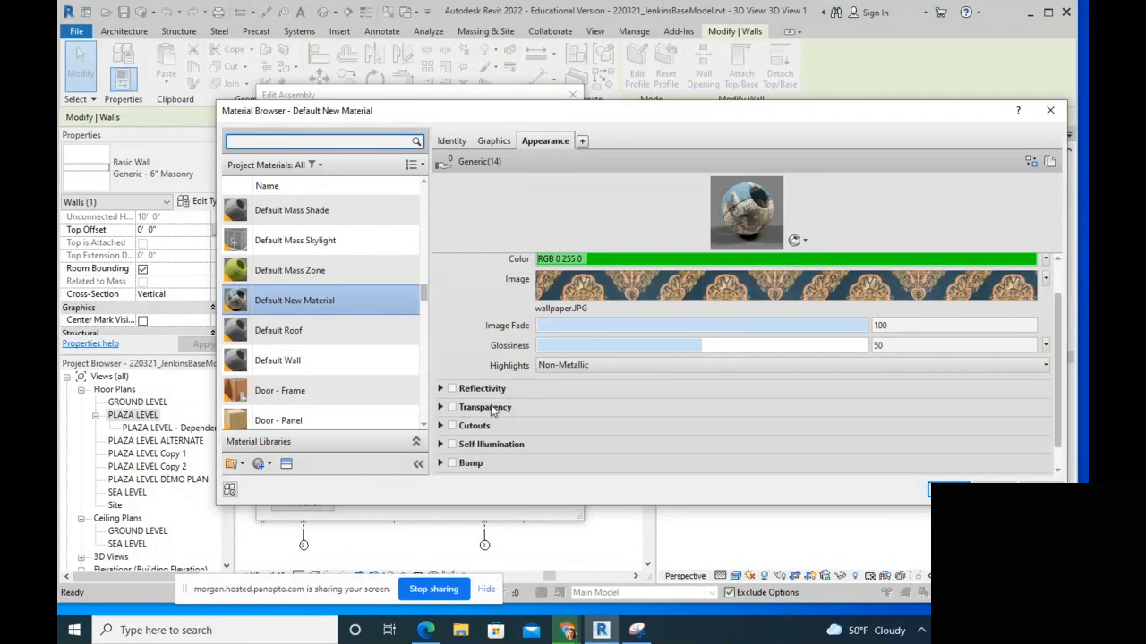
scroll(491, 407, "down", 1)
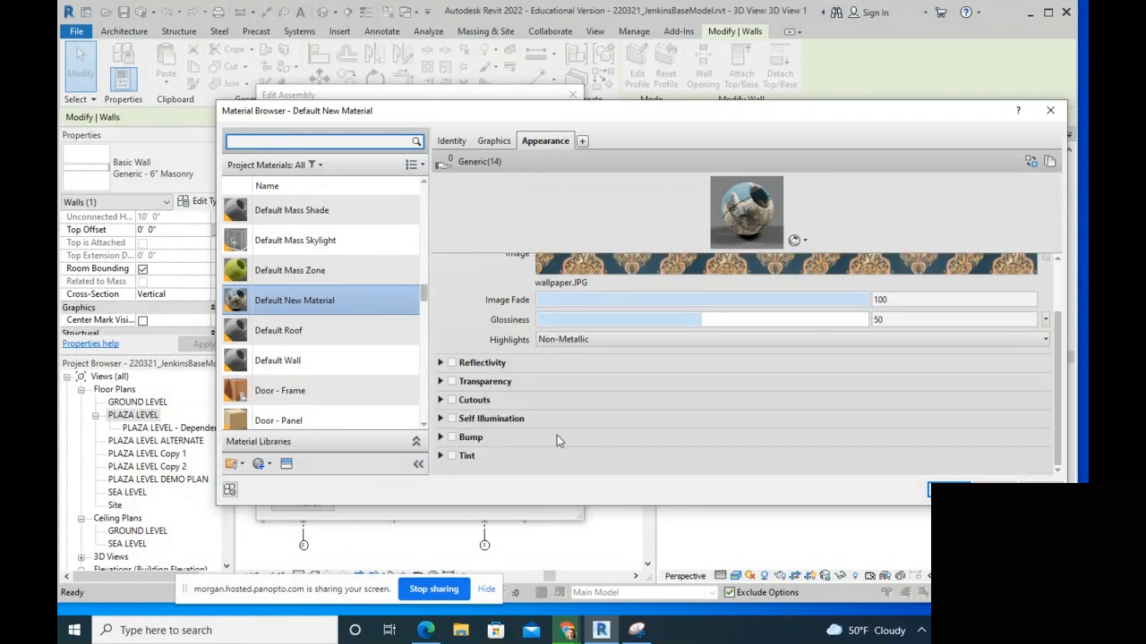
scroll(506, 451, "up", 2)
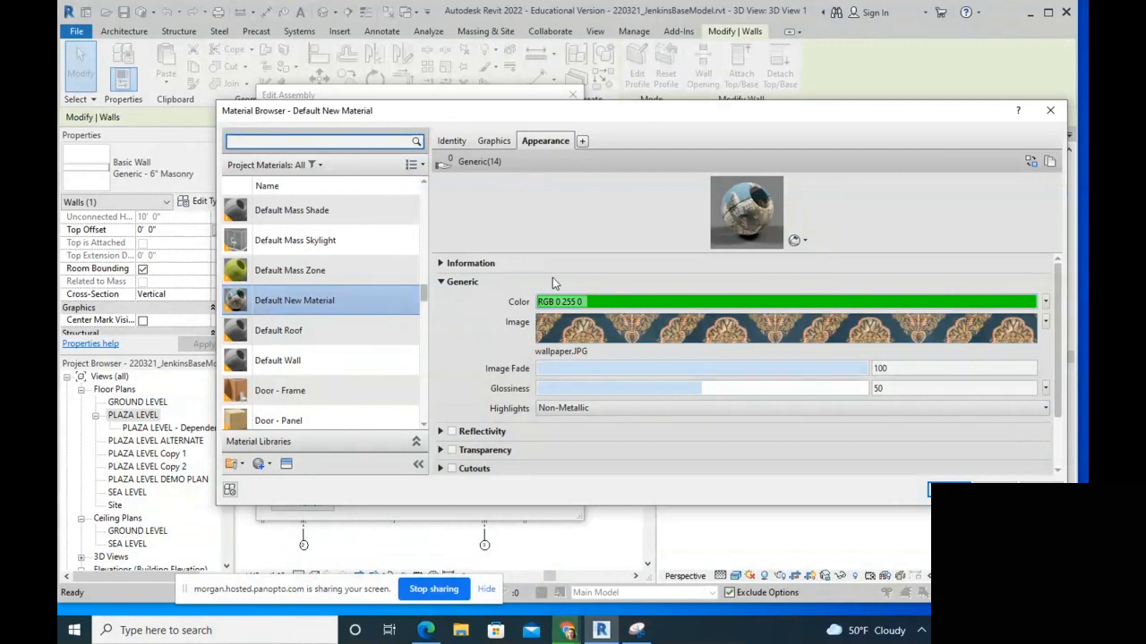
scroll(552, 282, "down", 1)
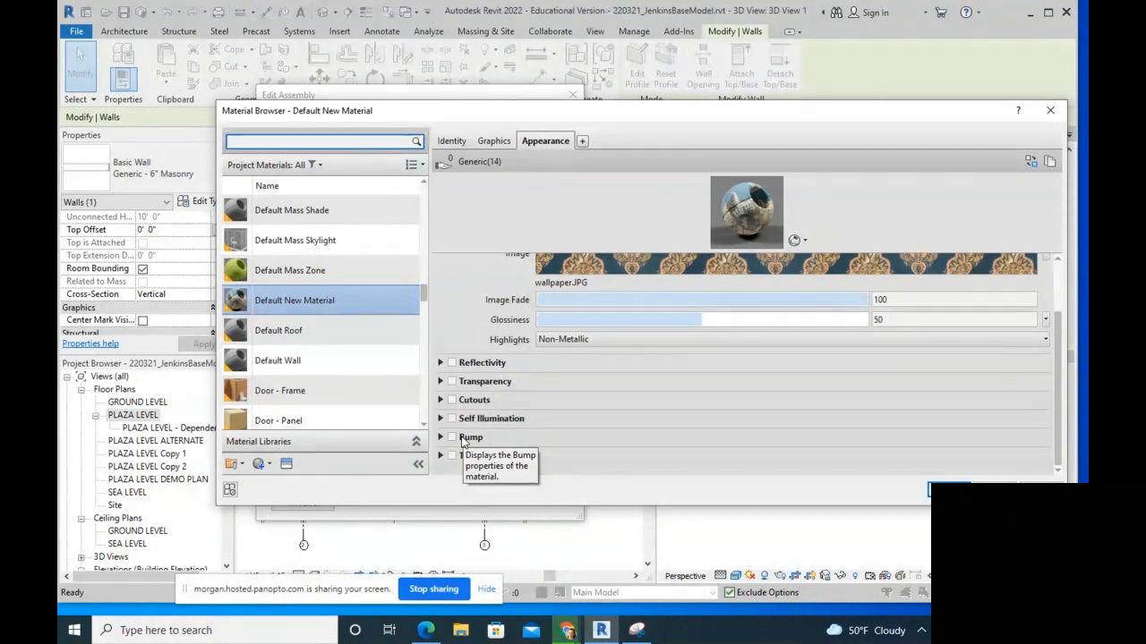
scroll(647, 264, "up", 2)
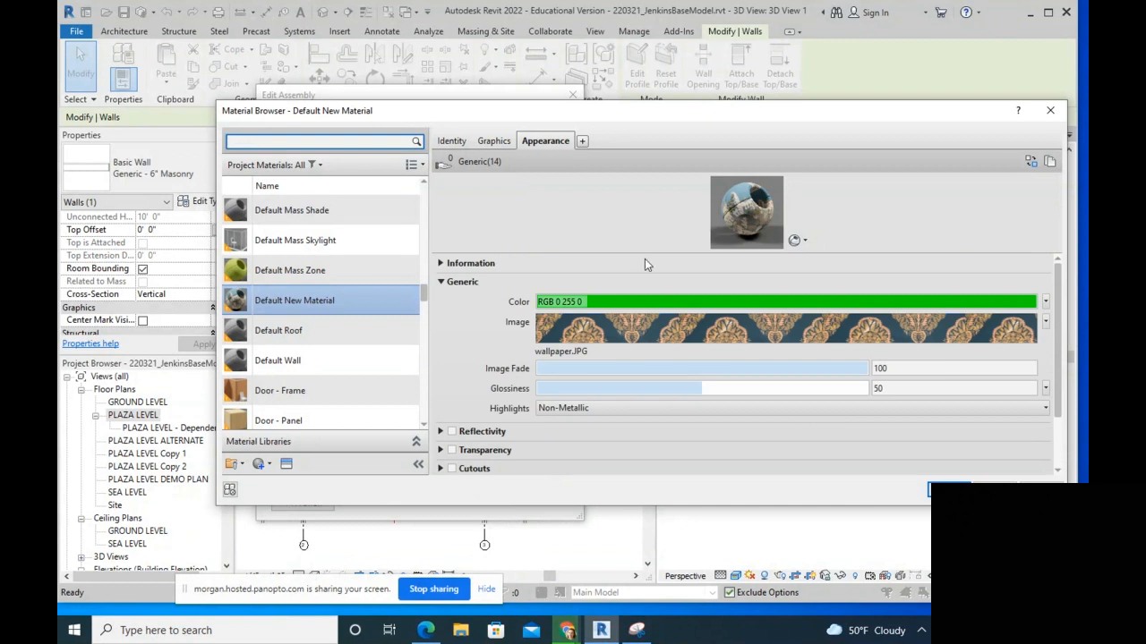
Step: Apply Default New Material to the structure layer of the Generic - 6" Masonry wall type and deselect the wall
left_click(948, 489)
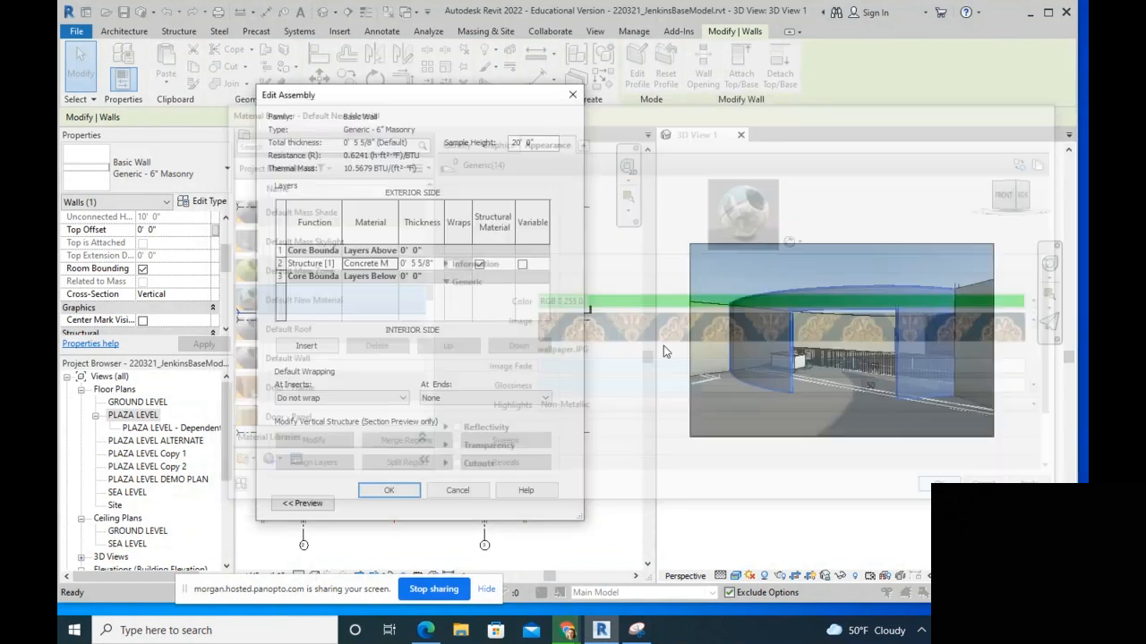
left_click(388, 490)
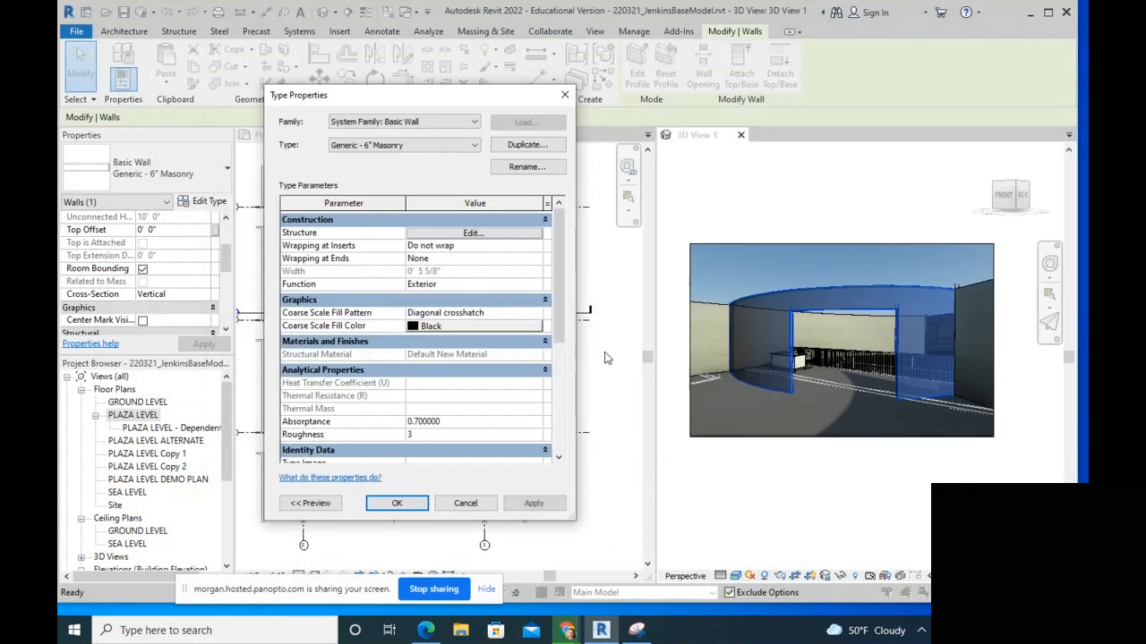
left_click(421, 506)
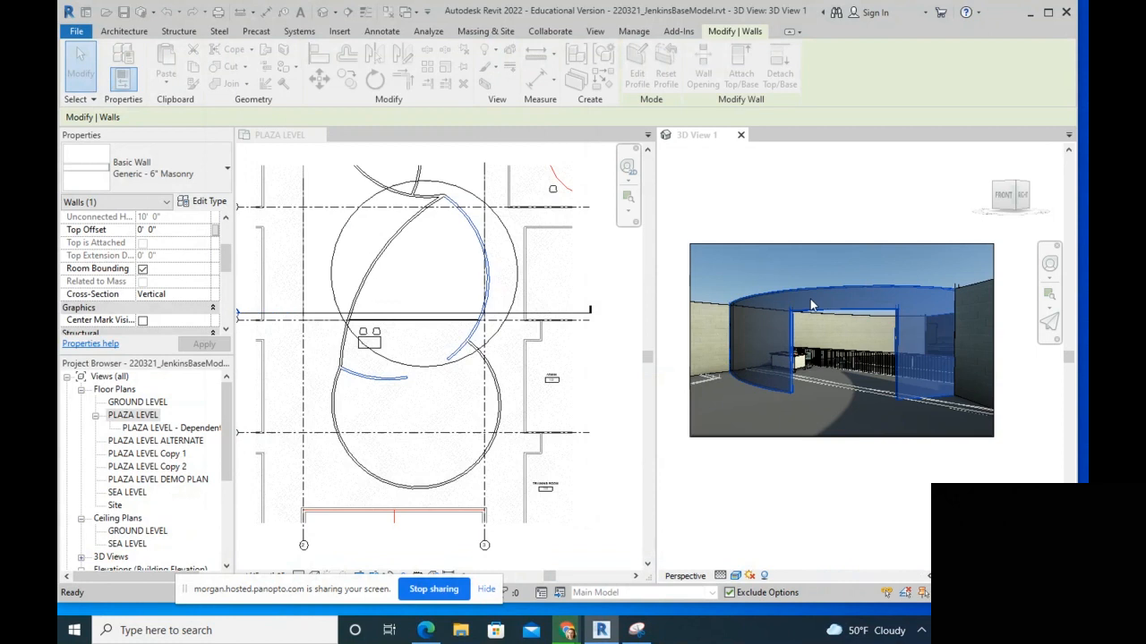
left_click(815, 503)
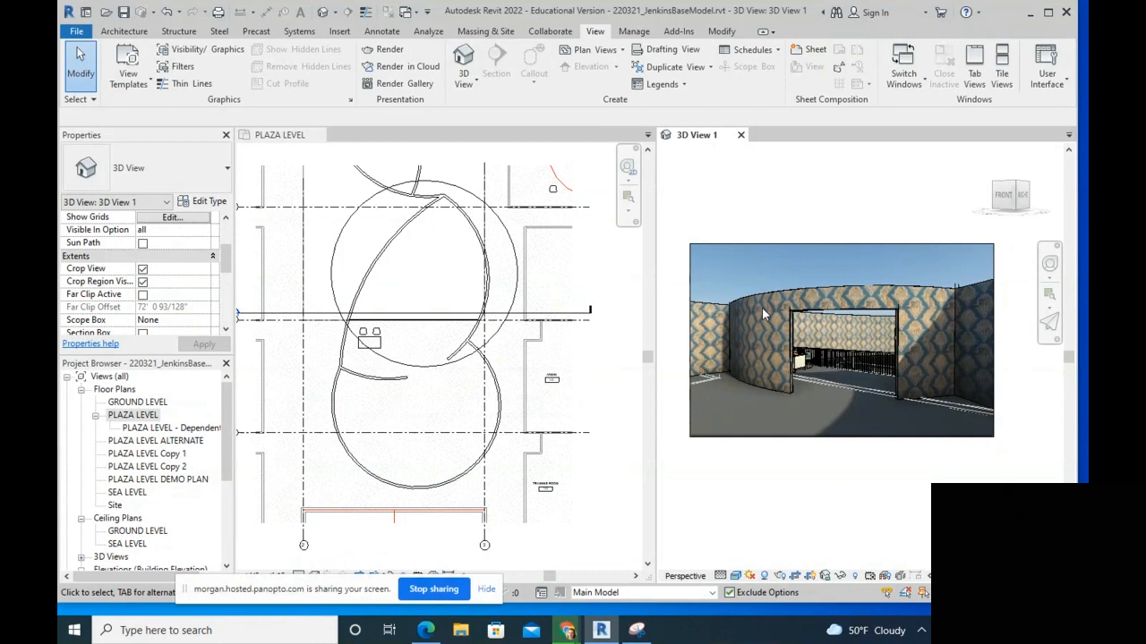
Step: Paint the face of the curved wall around the opening in 3D View 1 with the Parking Stripe material
left_click(722, 32)
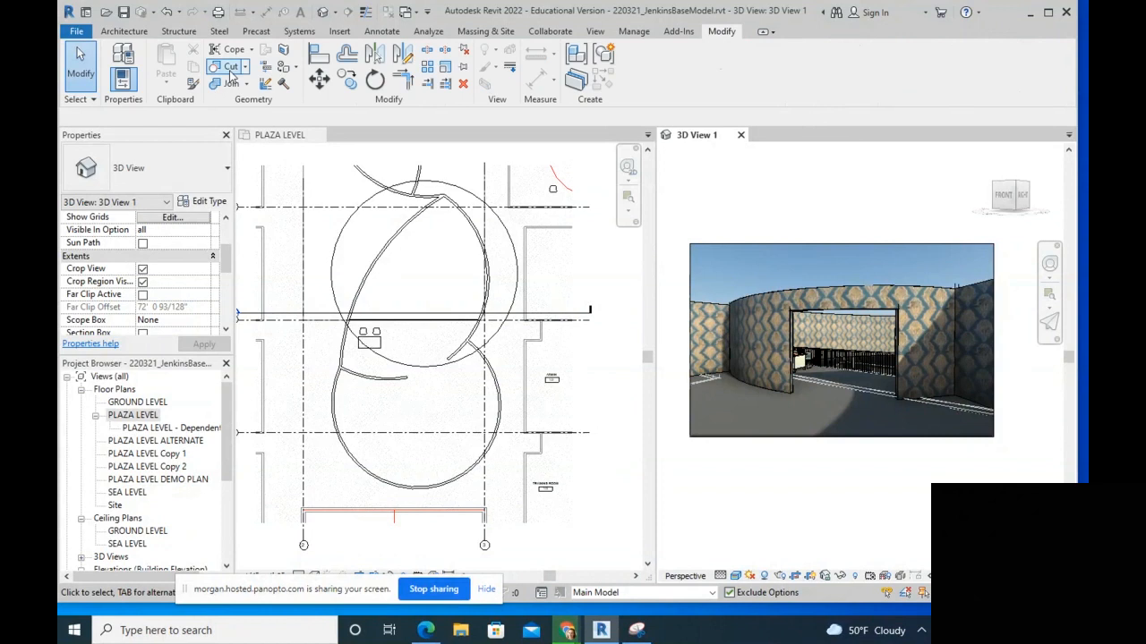
left_click(285, 70)
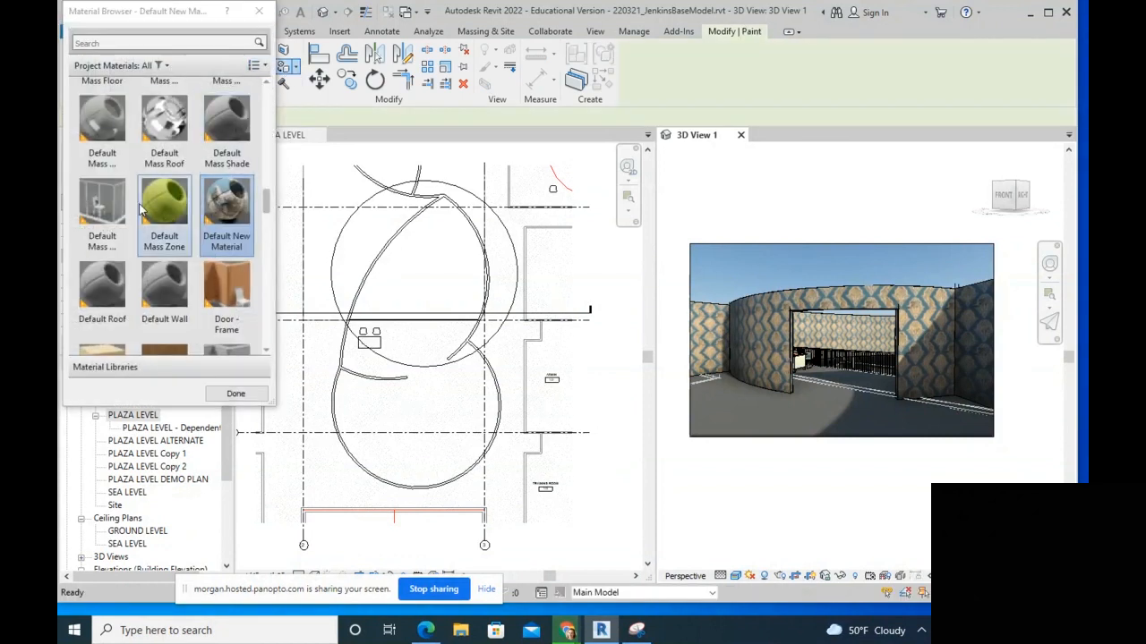
scroll(170, 208, "down", 5)
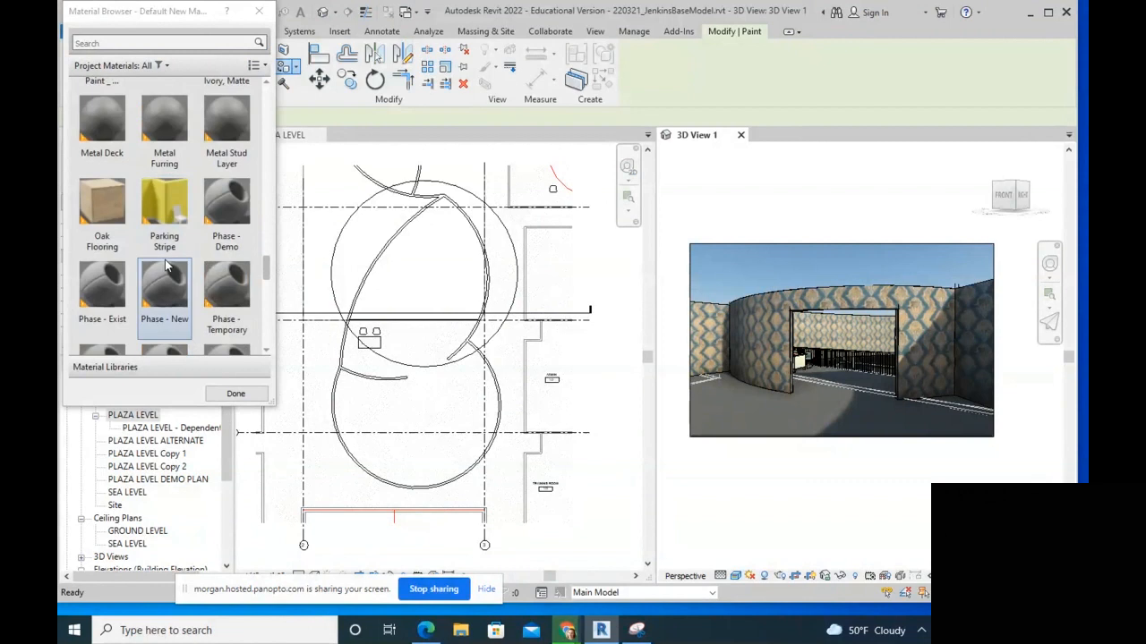
left_click(175, 204)
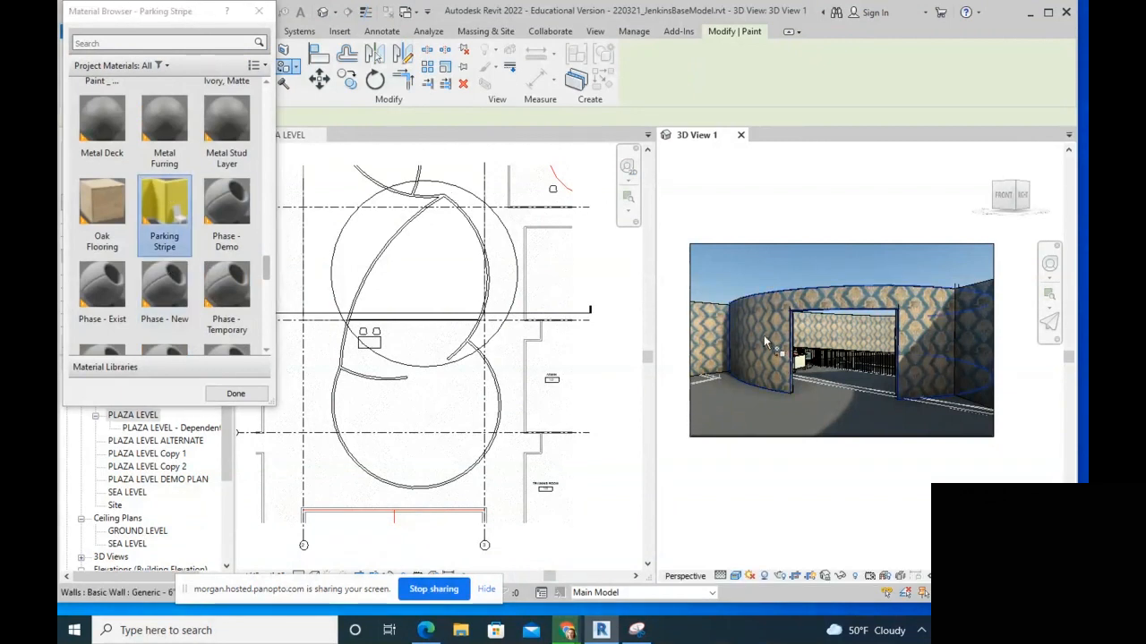
left_click(762, 306)
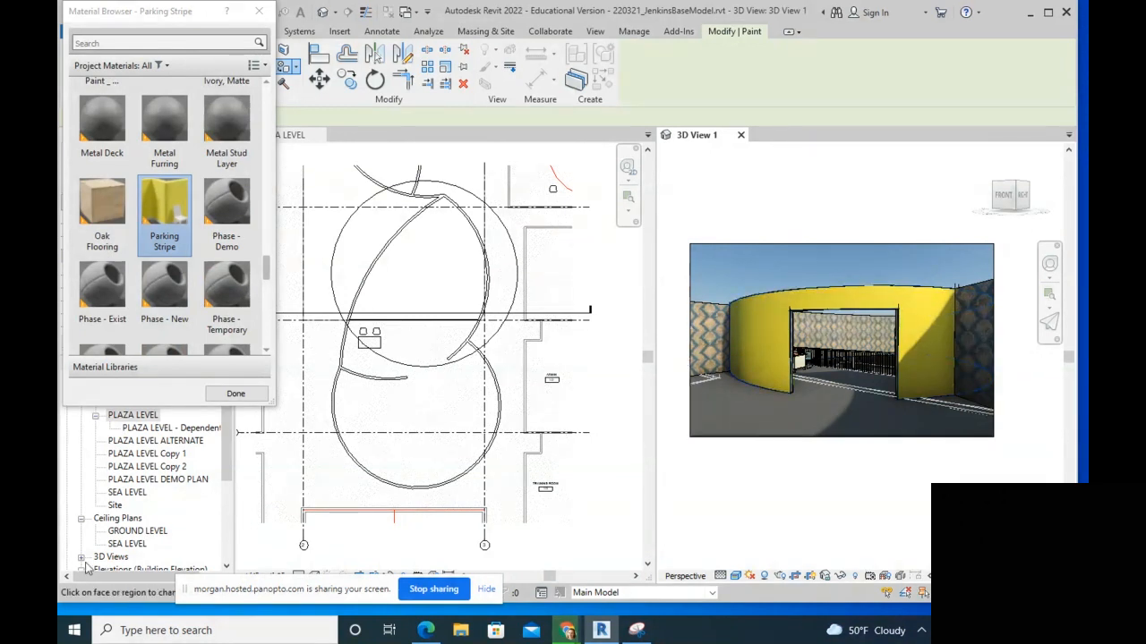
left_click(236, 394)
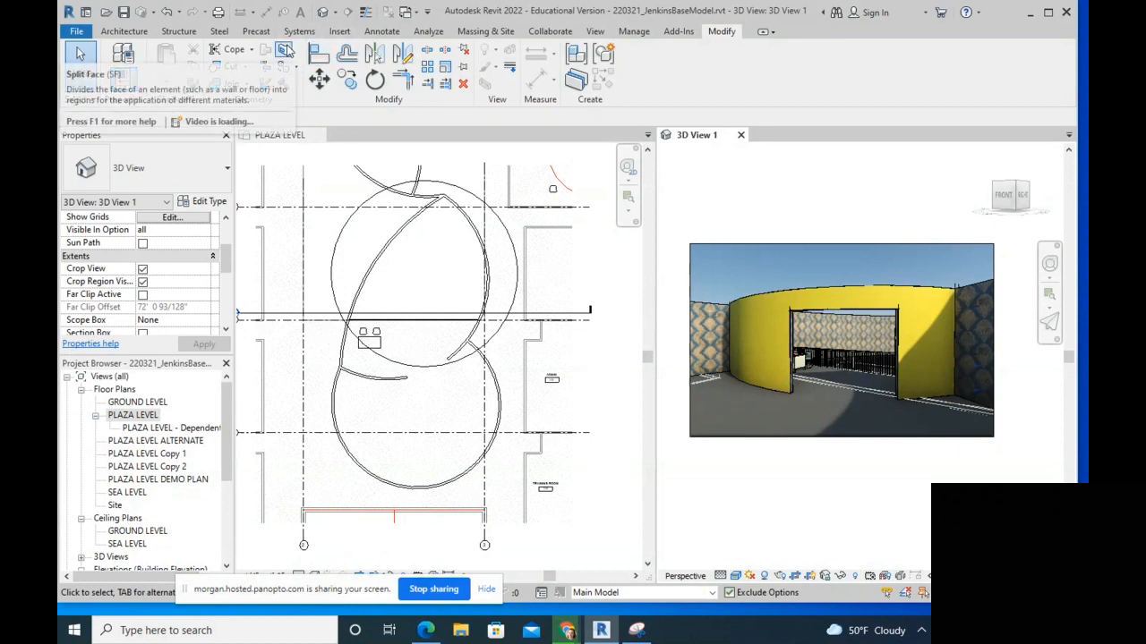
key("s")
key("f")
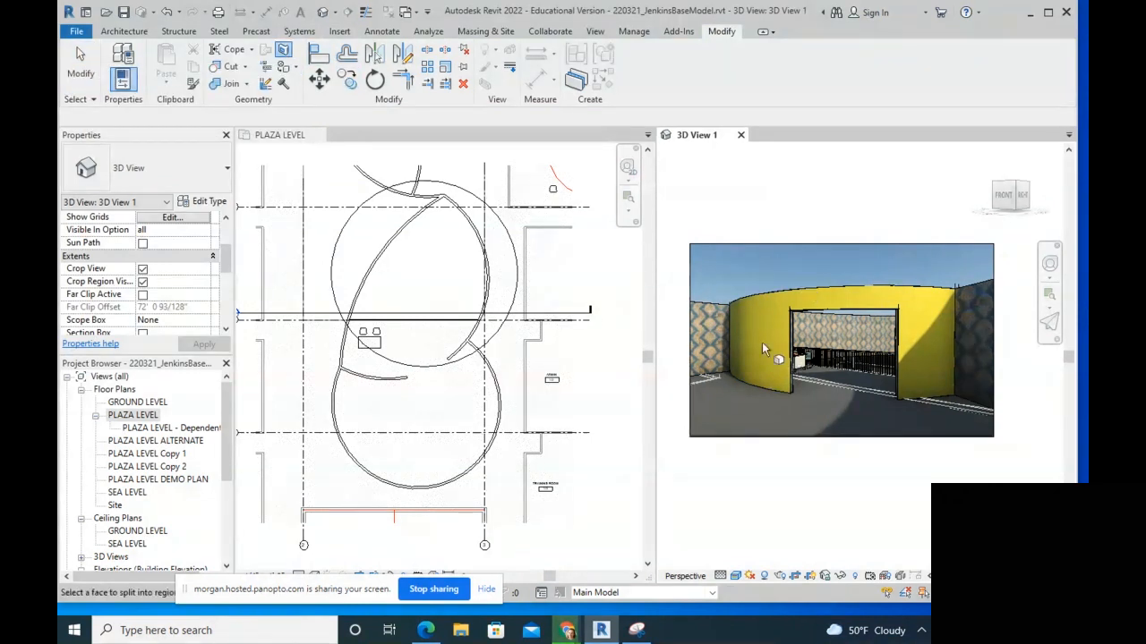
left_click(770, 291)
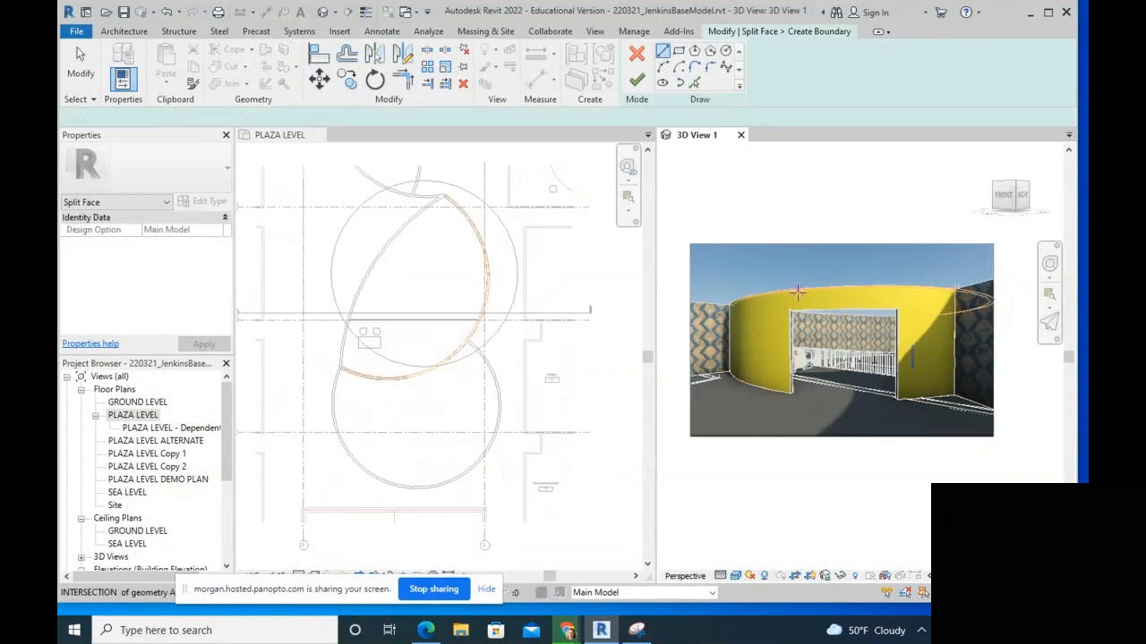
left_click(636, 54)
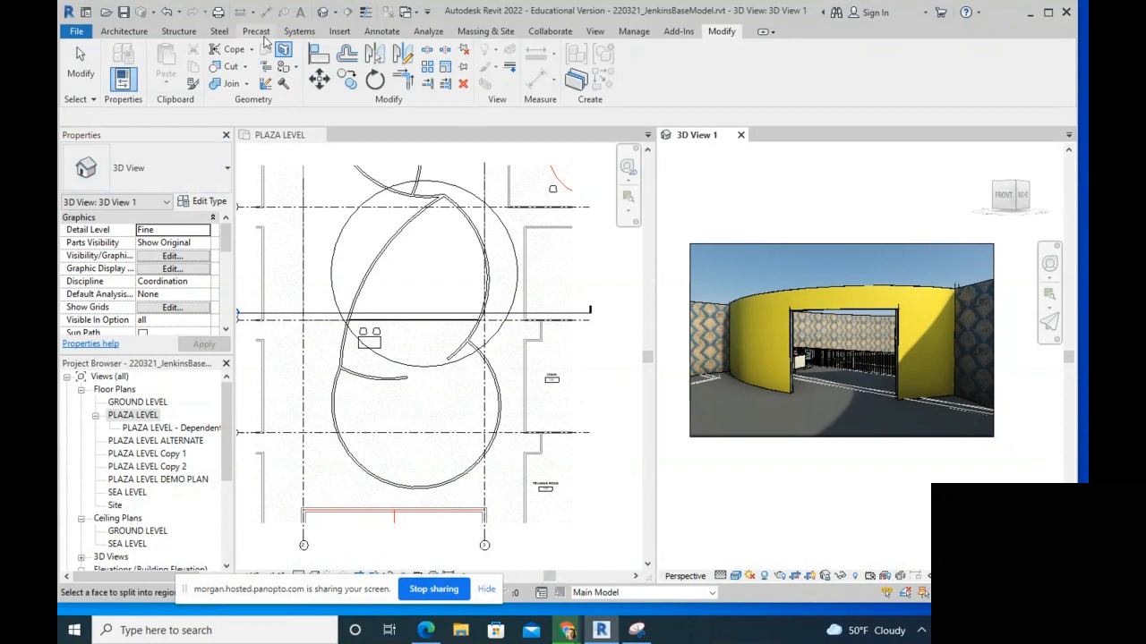
Step: Open the default 3D view, examine the painted curved wall around its opening up close, and cancel the active Split Face command
left_click(322, 11)
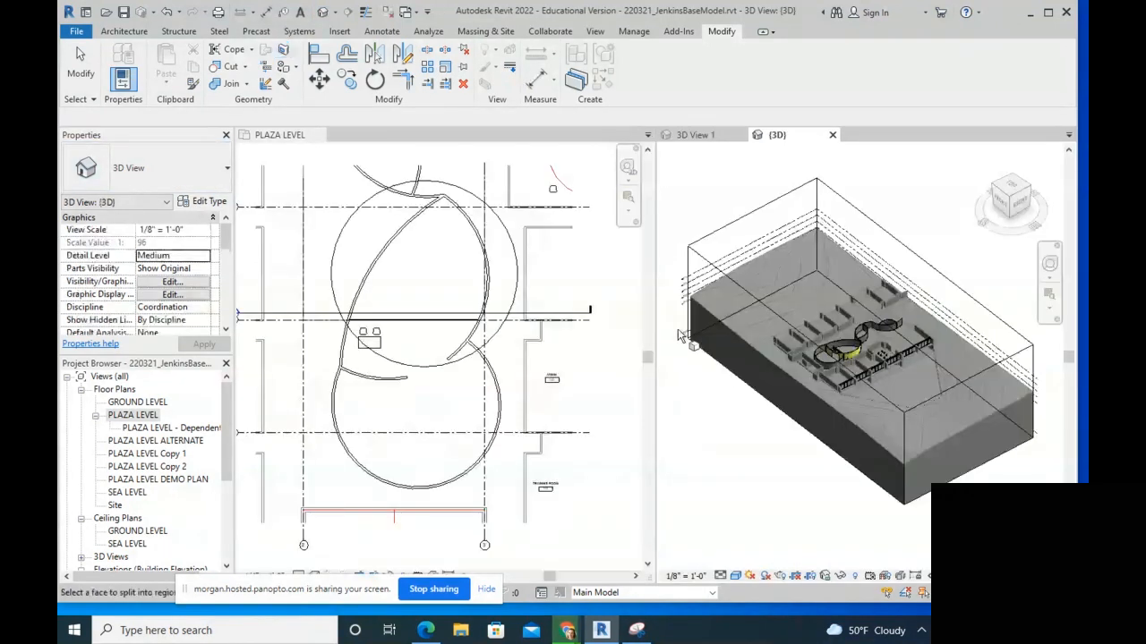
scroll(828, 357, "up", 10)
scroll(831, 349, "up", 3)
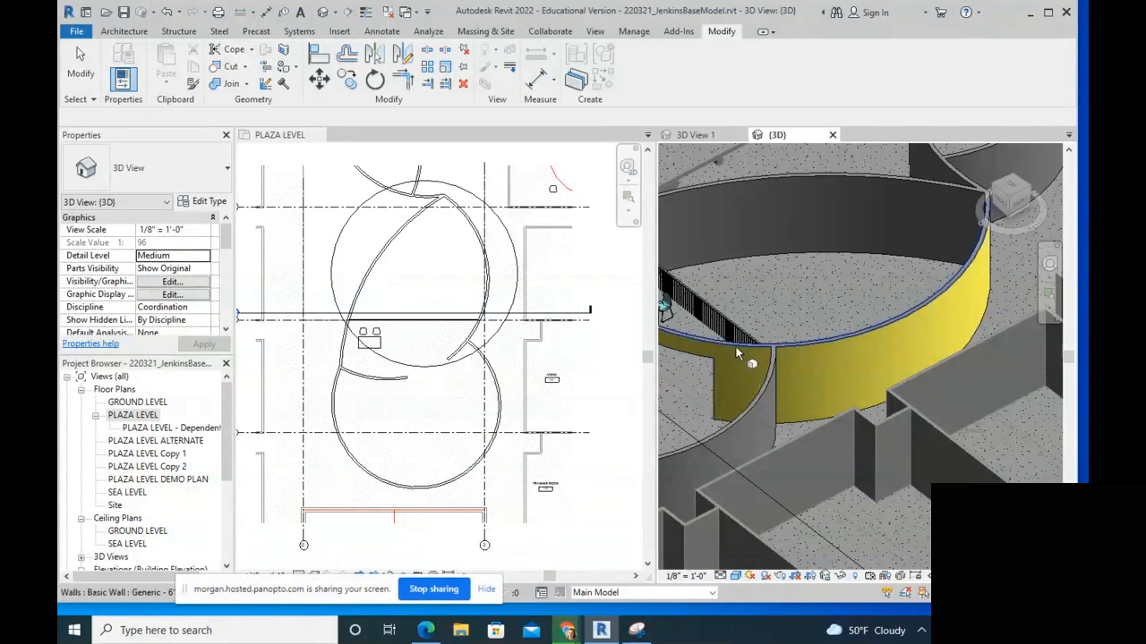
middle_click_drag(729, 377, 730, 334, "shift")
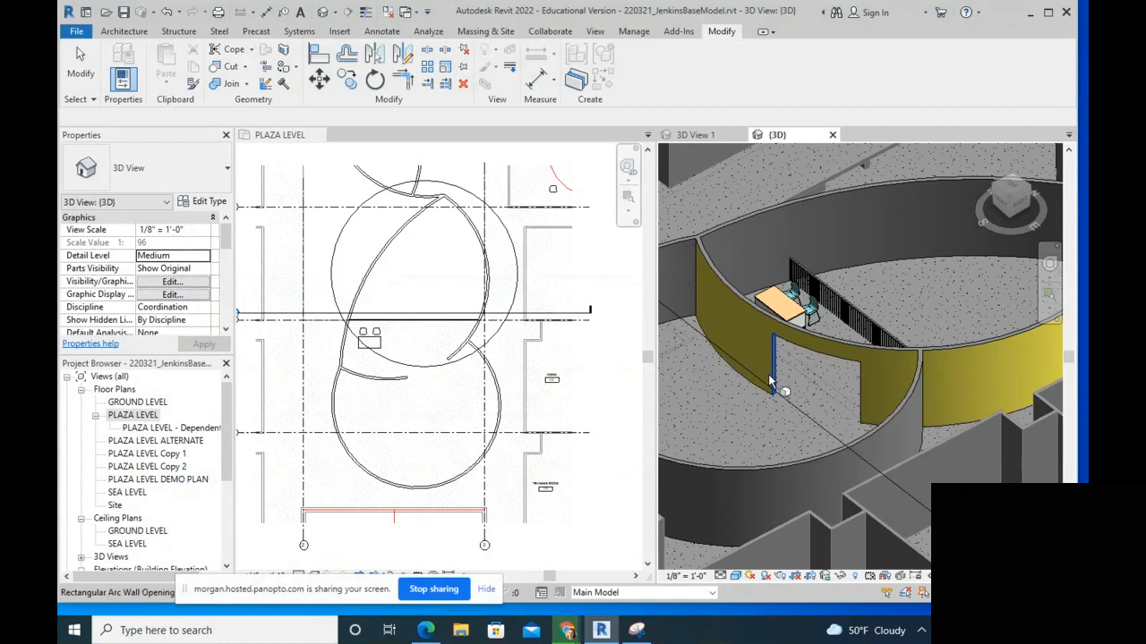
key("Escape")
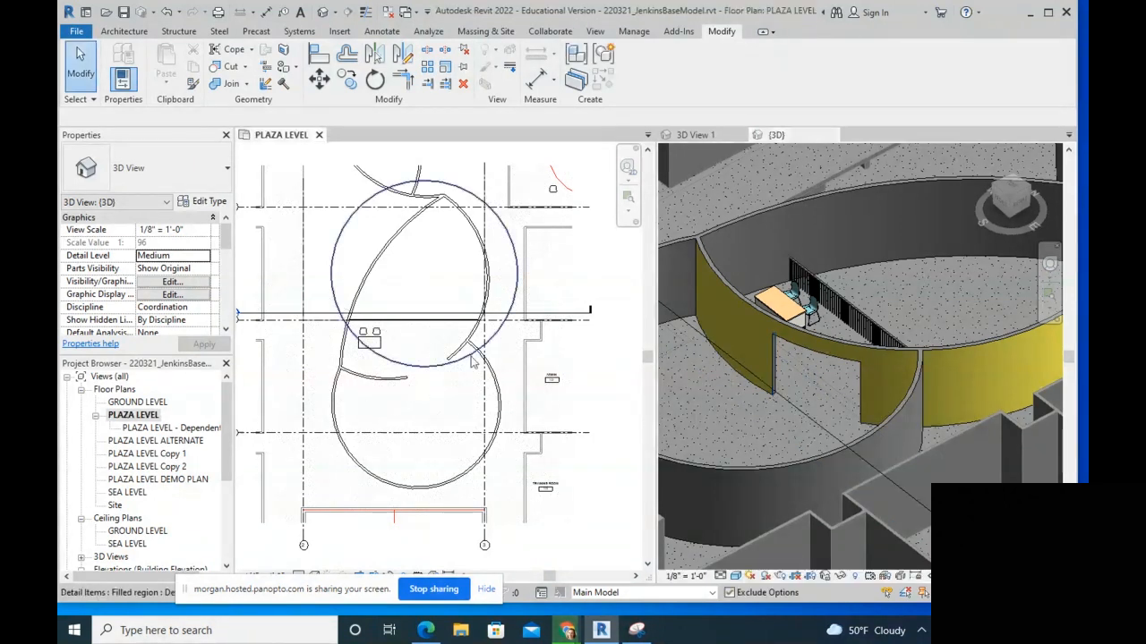
Step: Place a building elevation inside the lower circular room of the plaza plan, facing the curved wall, and open its view
left_click(464, 285)
left_click(595, 32)
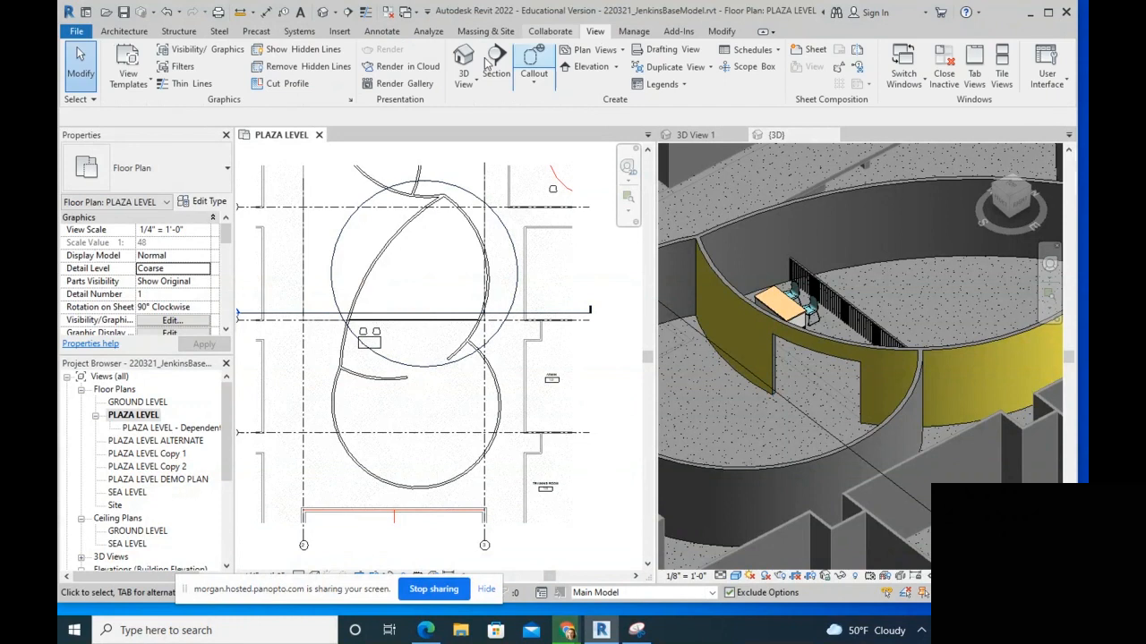
left_click(581, 67)
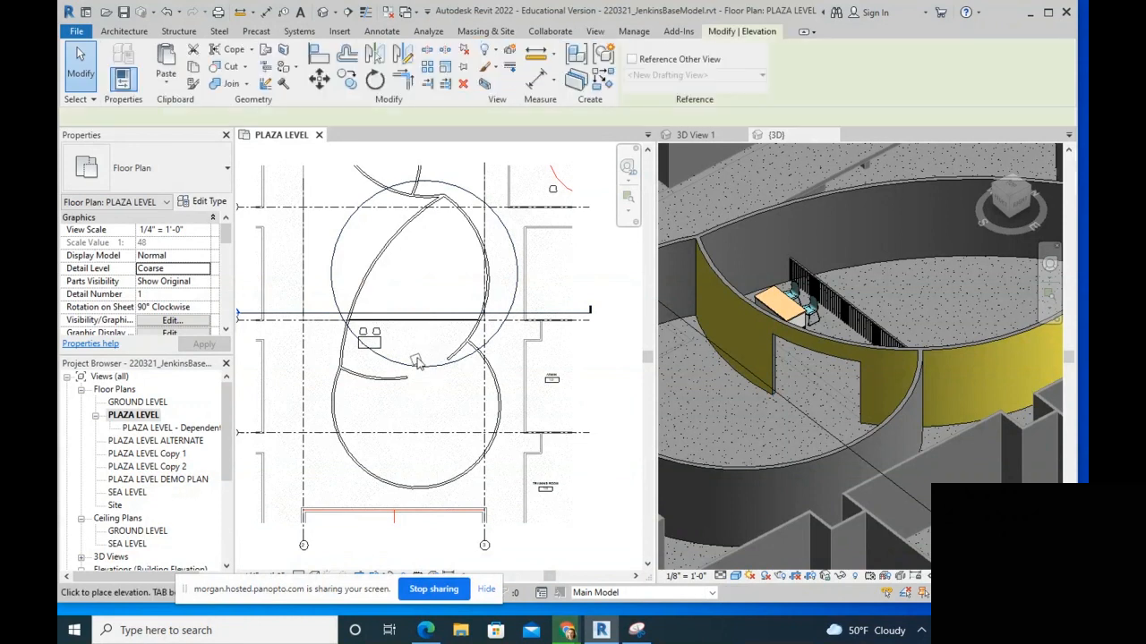
left_click(391, 408)
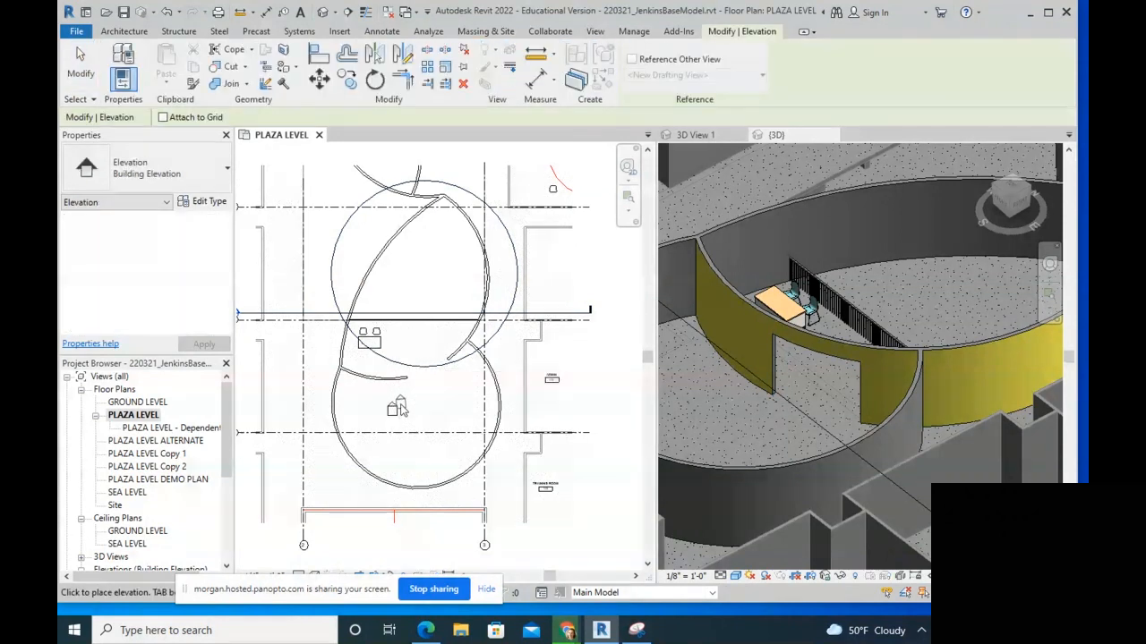
key("Escape")
double_click(393, 410)
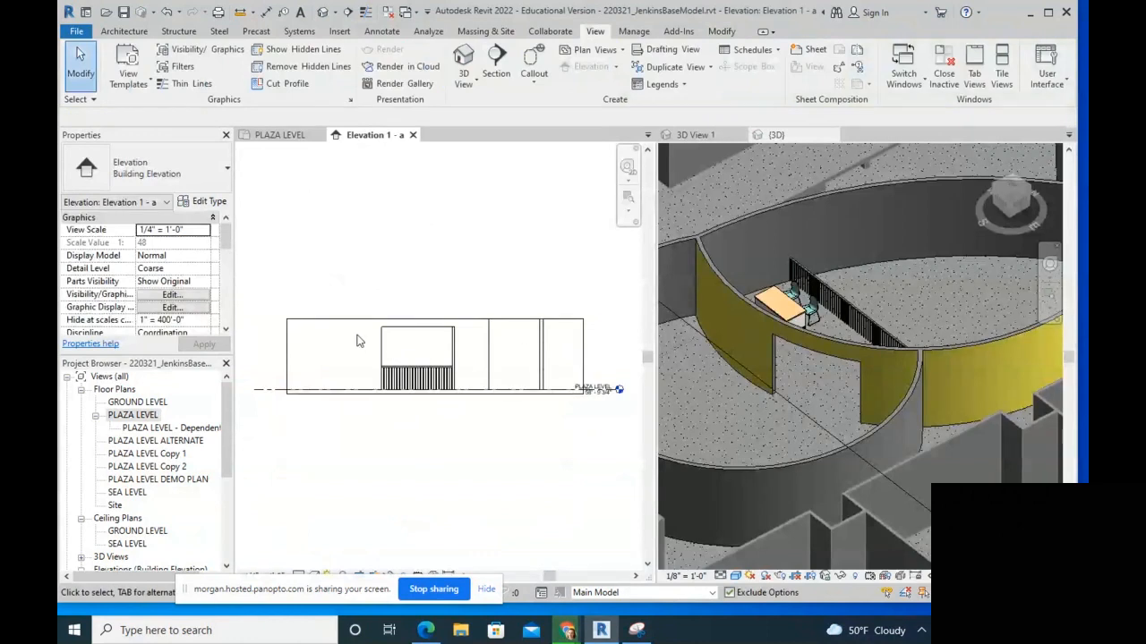
Step: Try to split the face of the curved wall around the opening in the elevation view
scroll(367, 344, "up", 2)
left_click(394, 351)
left_click(399, 354)
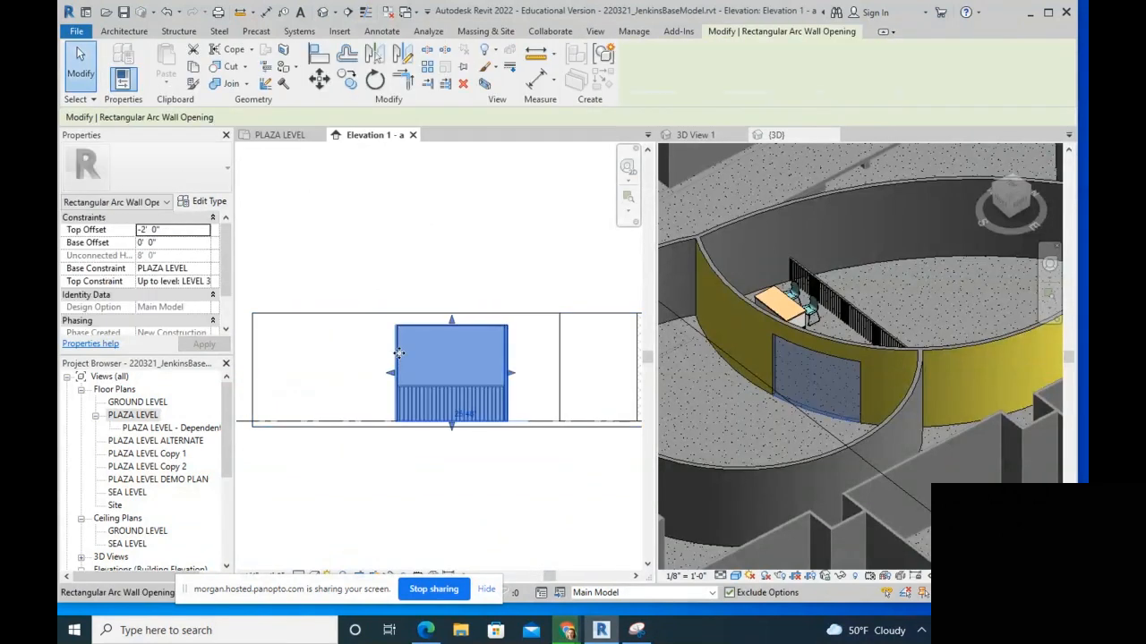
left_click(394, 353)
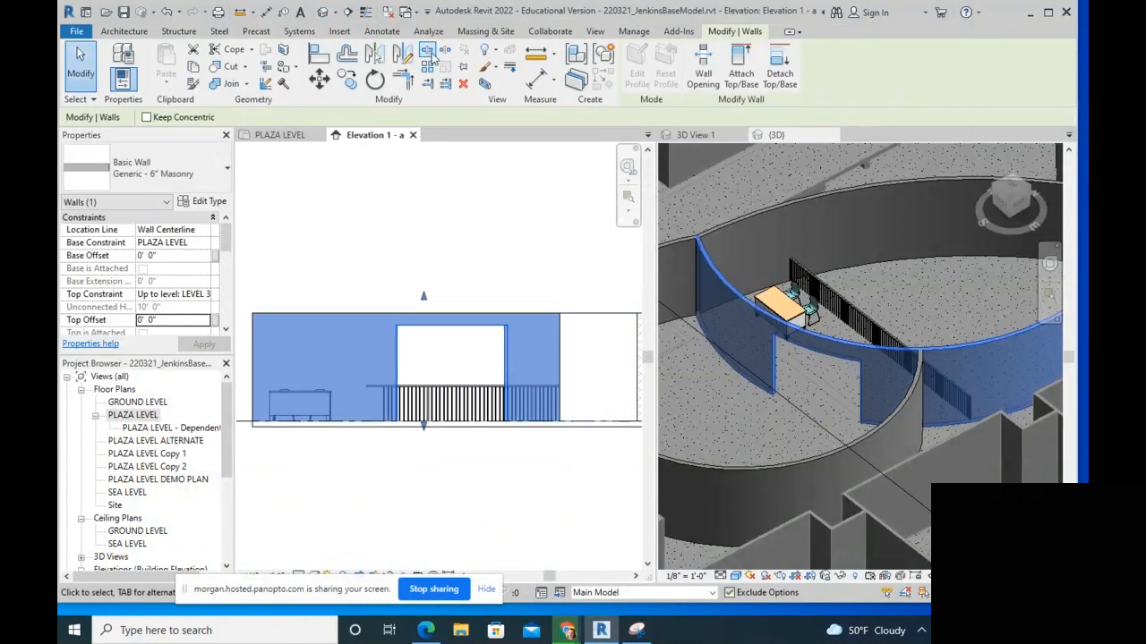
left_click(283, 49)
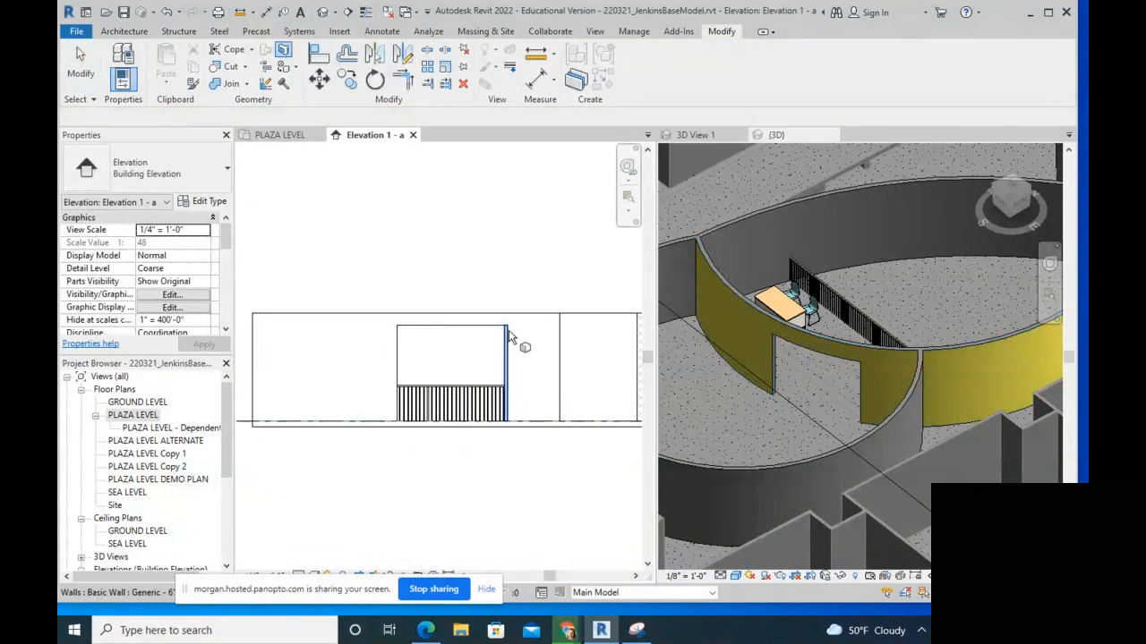
key("Escape")
middle_click_drag(754, 326, 824, 350, "shift")
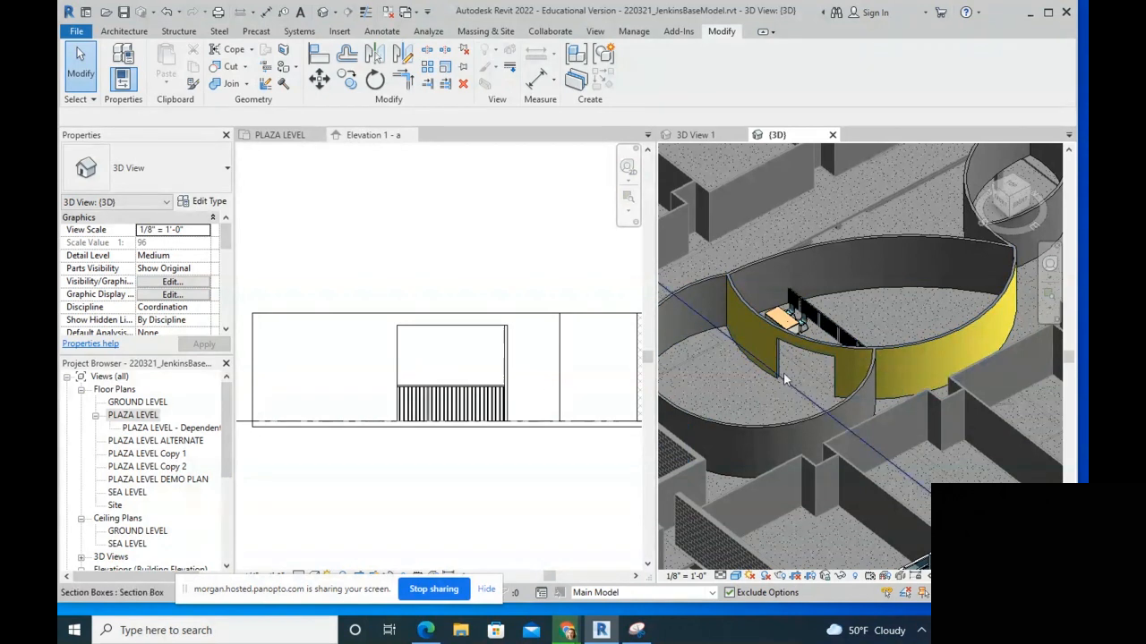
scroll(829, 345, "up", 3)
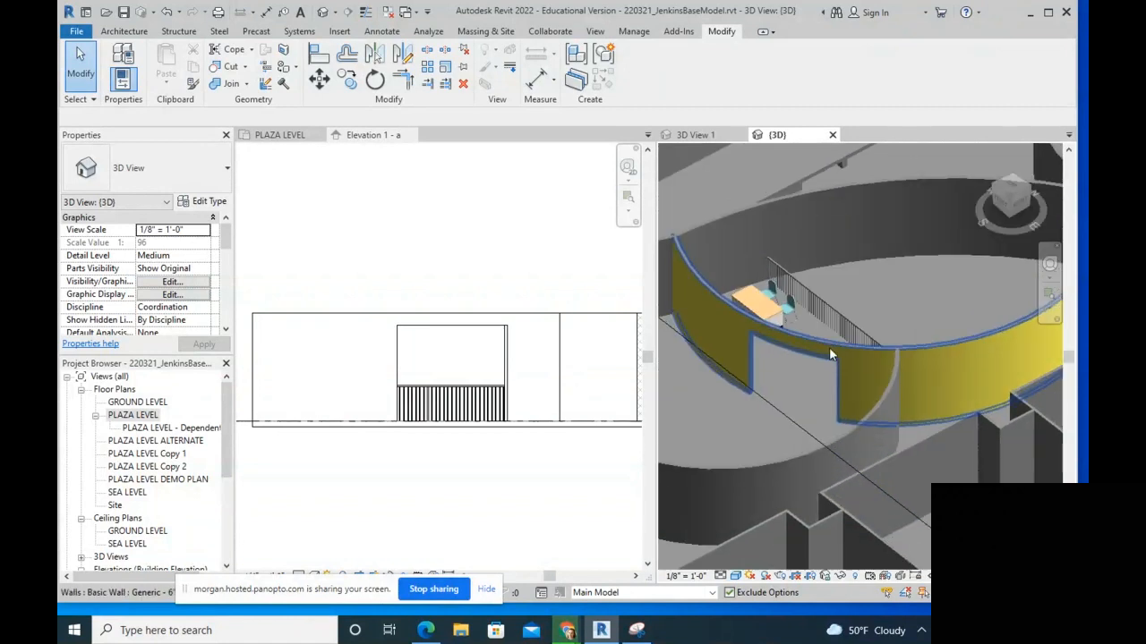
left_click(829, 347)
key("Escape")
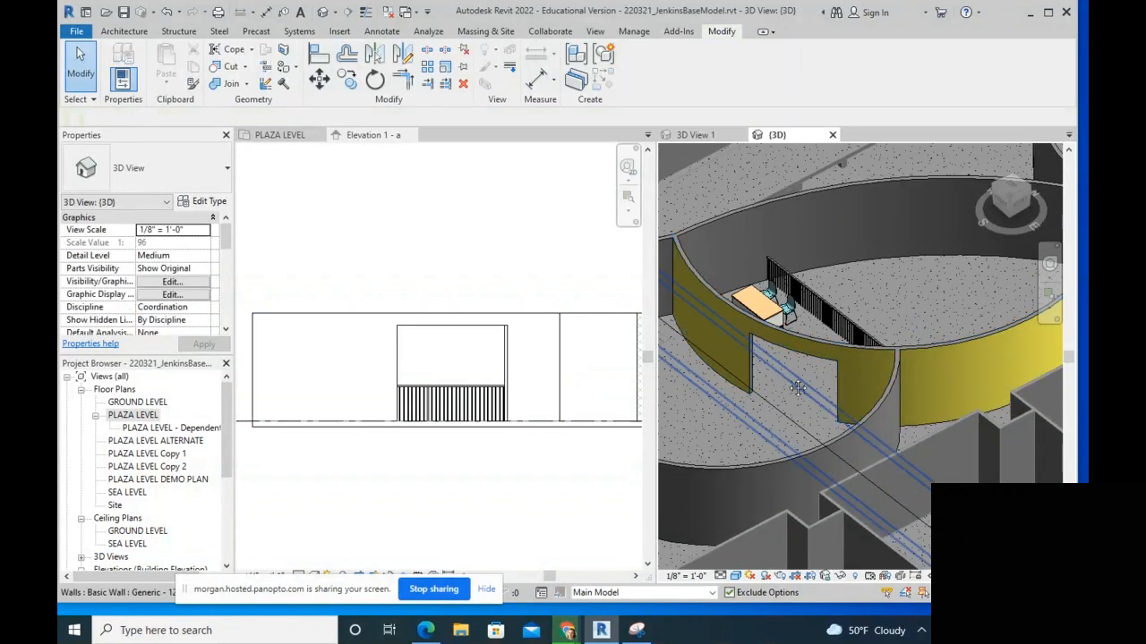
middle_click_drag(814, 394, 802, 314, "shift")
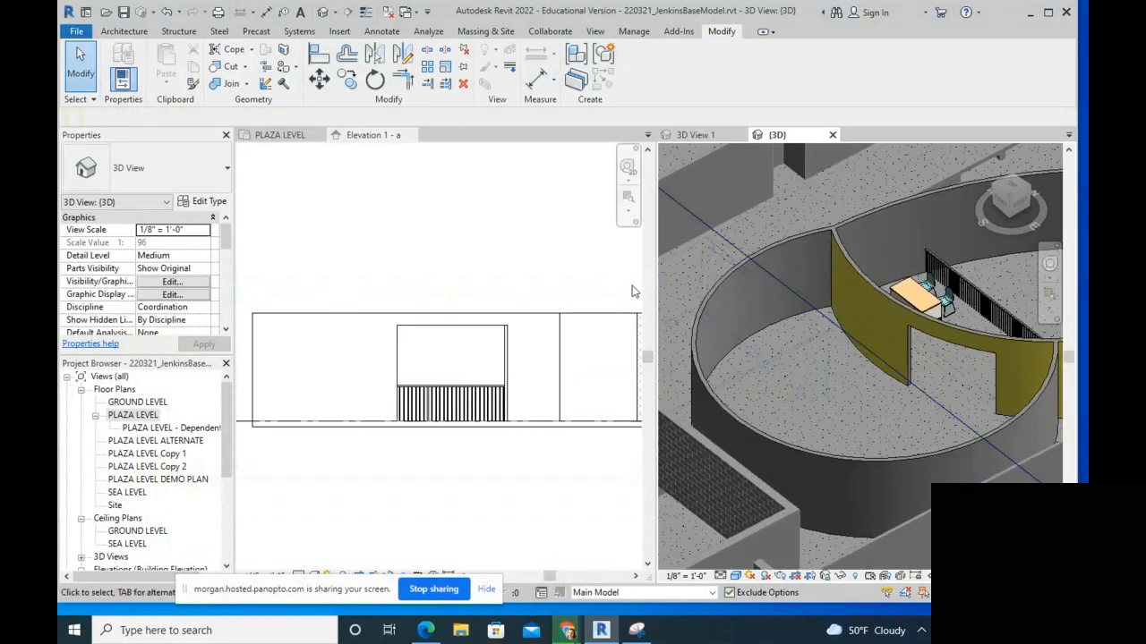
Step: Draw a Storefront curtain wall about 19' long inside the lower circular room of the plaza plan and delete it
left_click(280, 134)
left_click(124, 31)
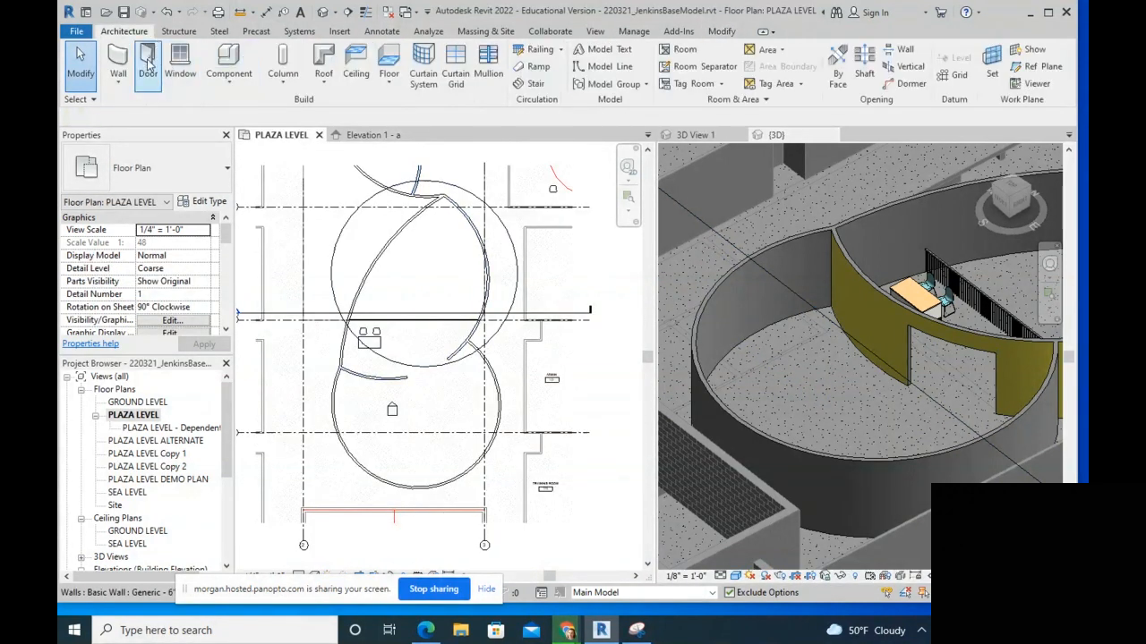
left_click(119, 59)
scroll(392, 385, "up", 2)
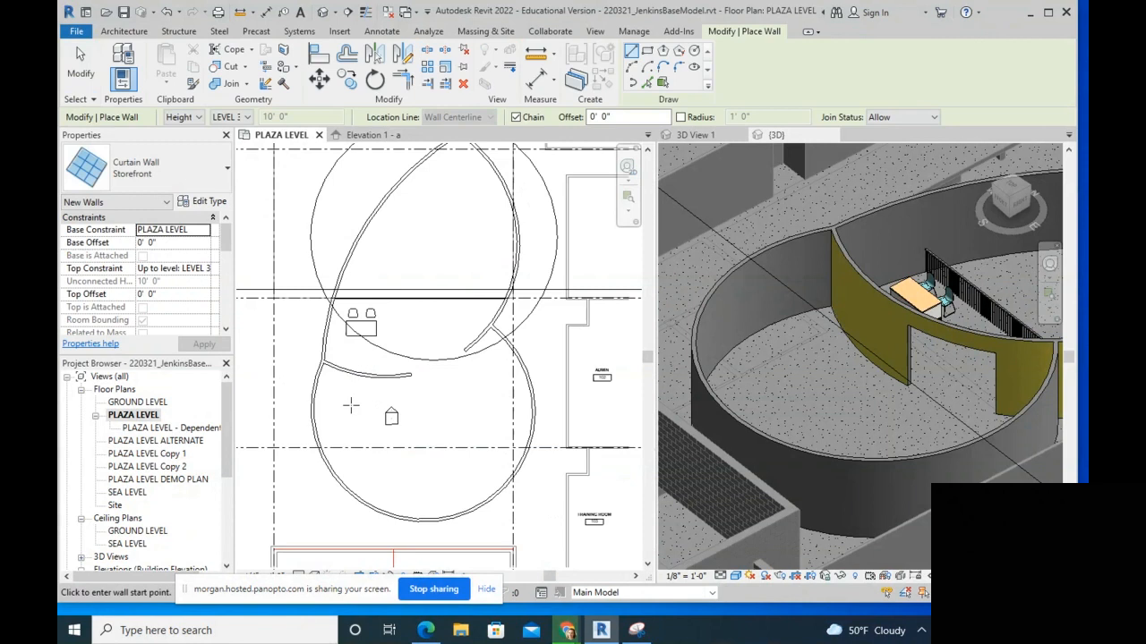
left_click(371, 397)
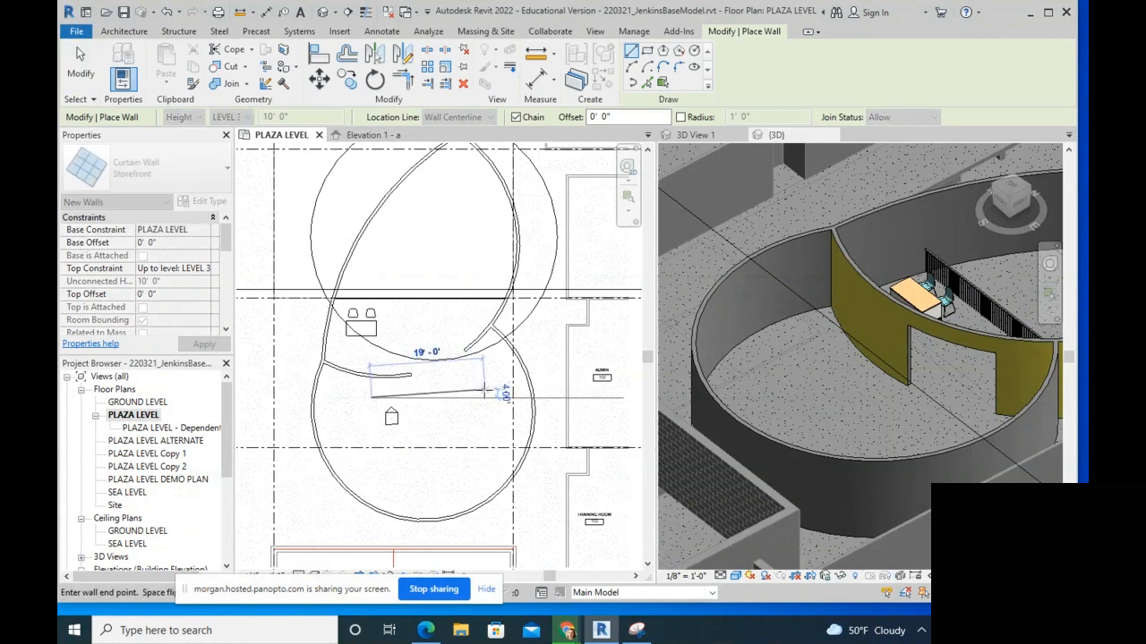
left_click(483, 391)
key("Escape")
key("Escape")
left_click(429, 395)
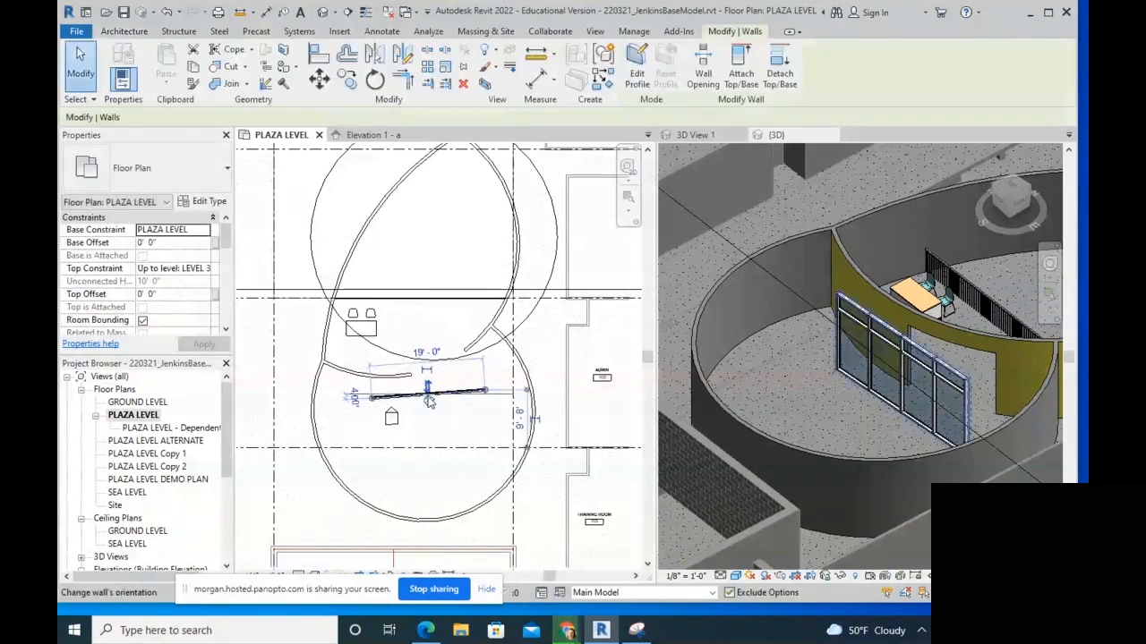
key("Delete")
Step: Draw a straight, horizontal Interior - 5 1/2" Partition (1-hr) wall about 15' long inside the lower circular room of the plaza plan
left_click(148, 167)
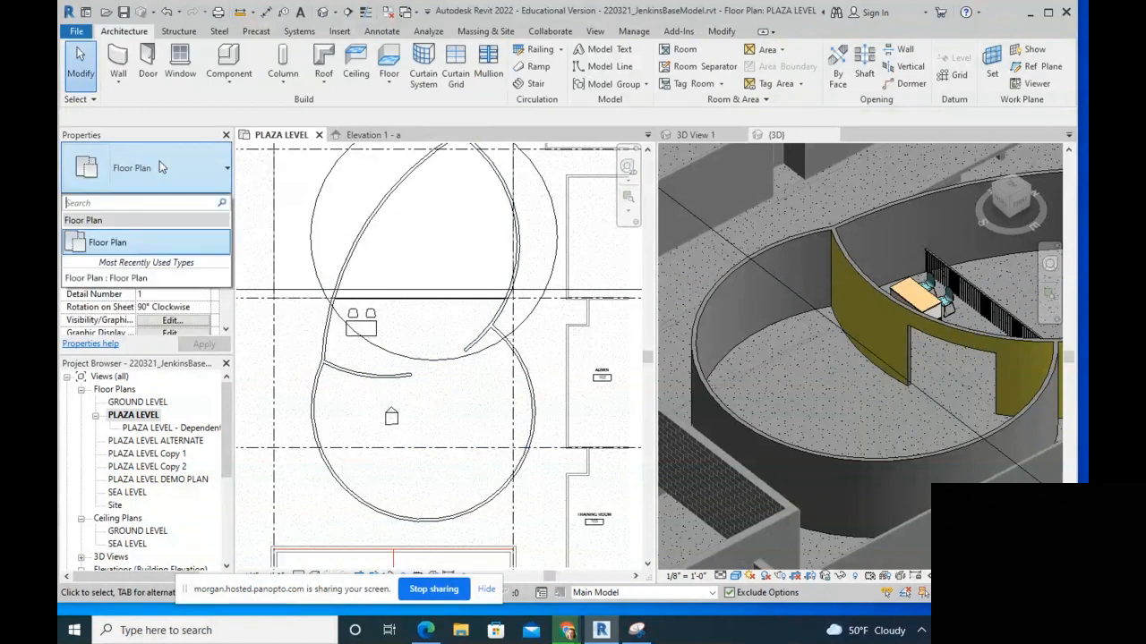
left_click(116, 72)
left_click(115, 72)
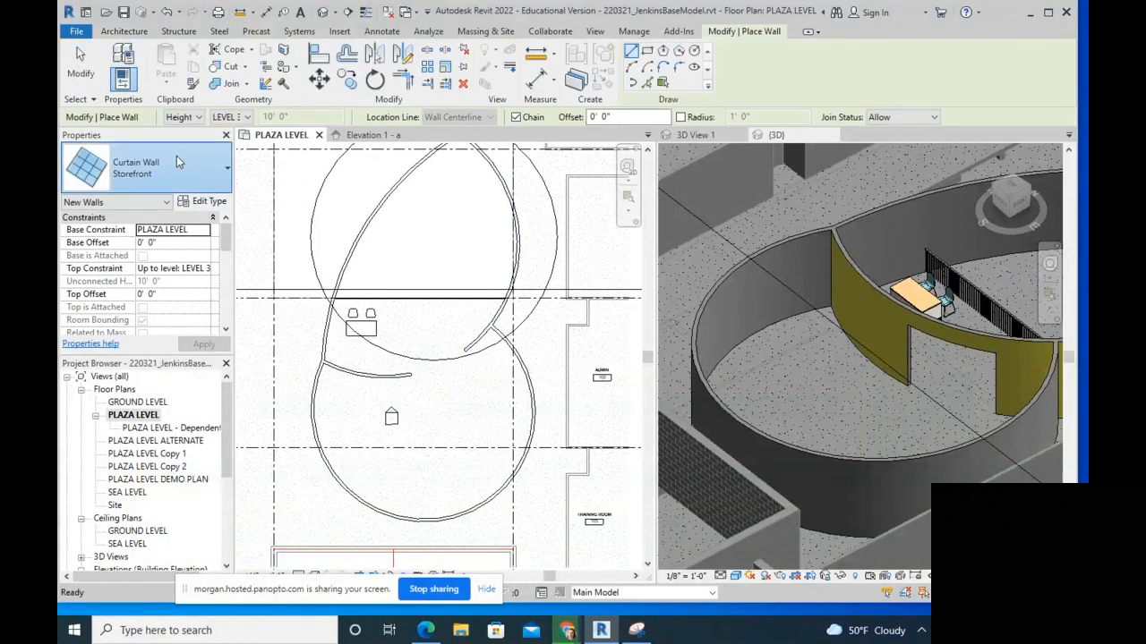
left_click(176, 156)
scroll(177, 312, "up", 2)
scroll(176, 313, "up", 3)
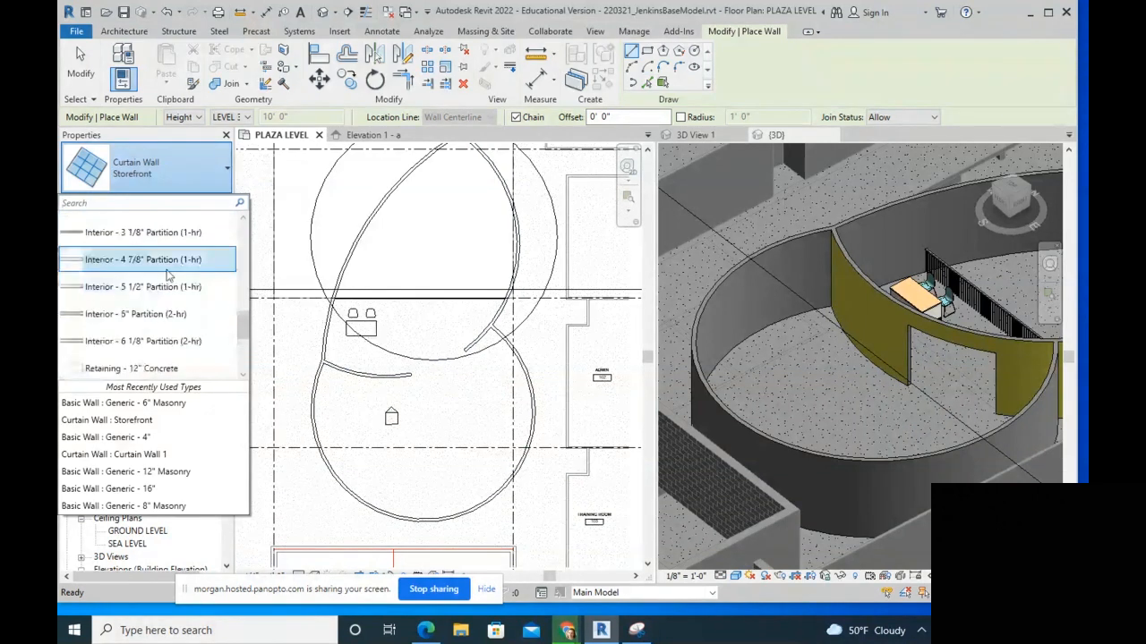
left_click(154, 287)
left_click(372, 396)
left_click(462, 396)
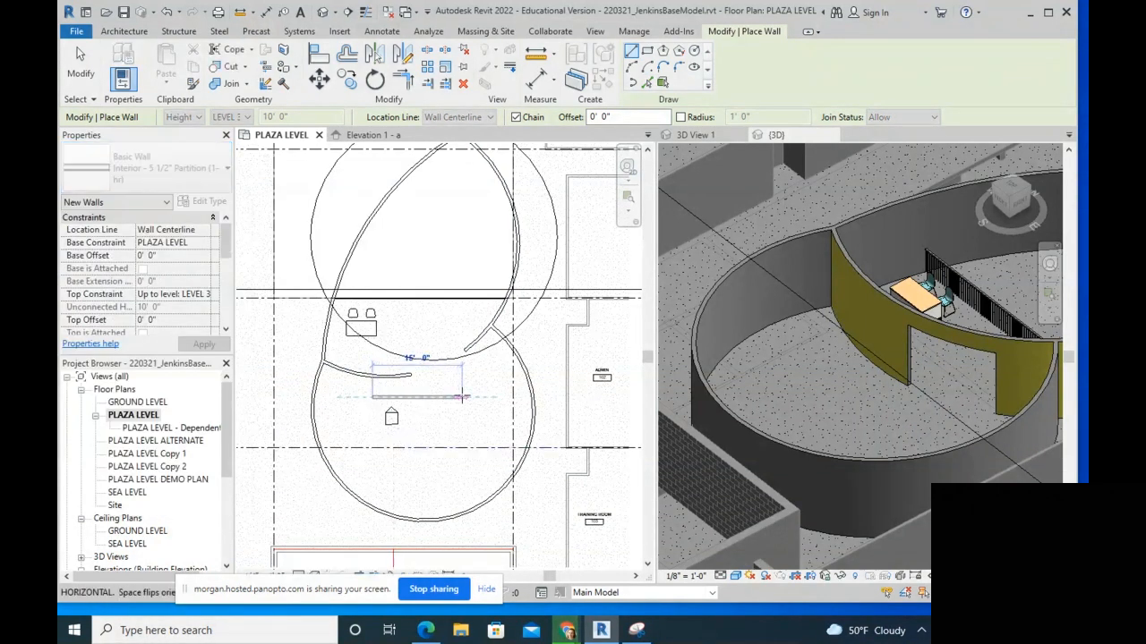
key("Escape")
key("Escape")
Step: Start splitting the large face of the new partition wall in 3D and sketch circular boundaries on it
scroll(883, 364, "up", 1)
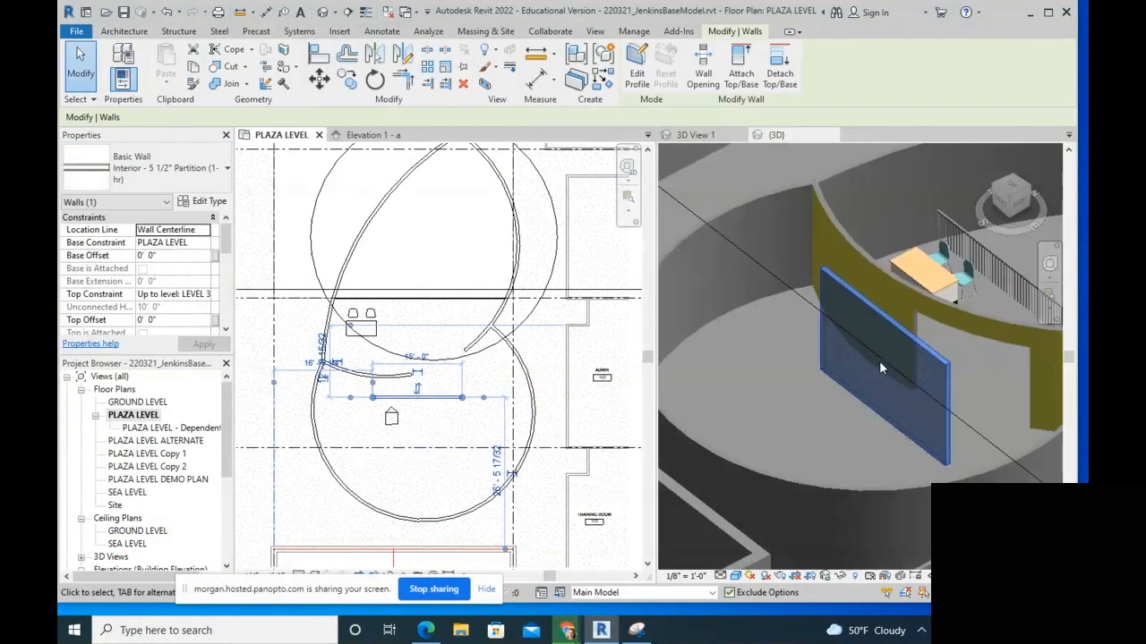
left_click(847, 408)
middle_click_drag(827, 383, 885, 363, "shift")
left_click(889, 248)
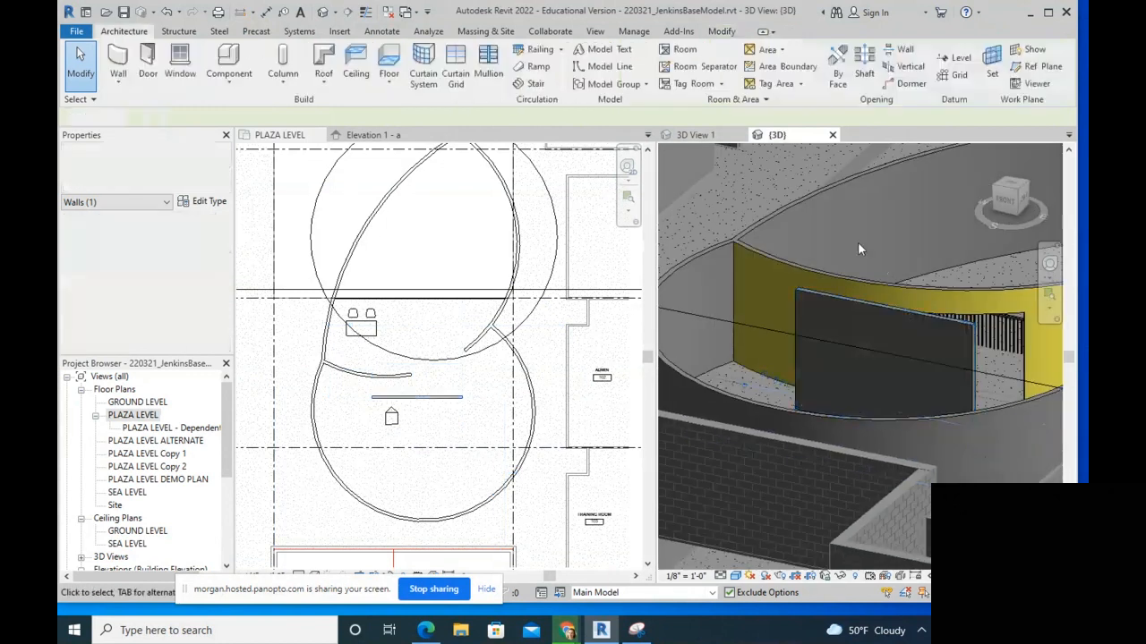
left_click(915, 288)
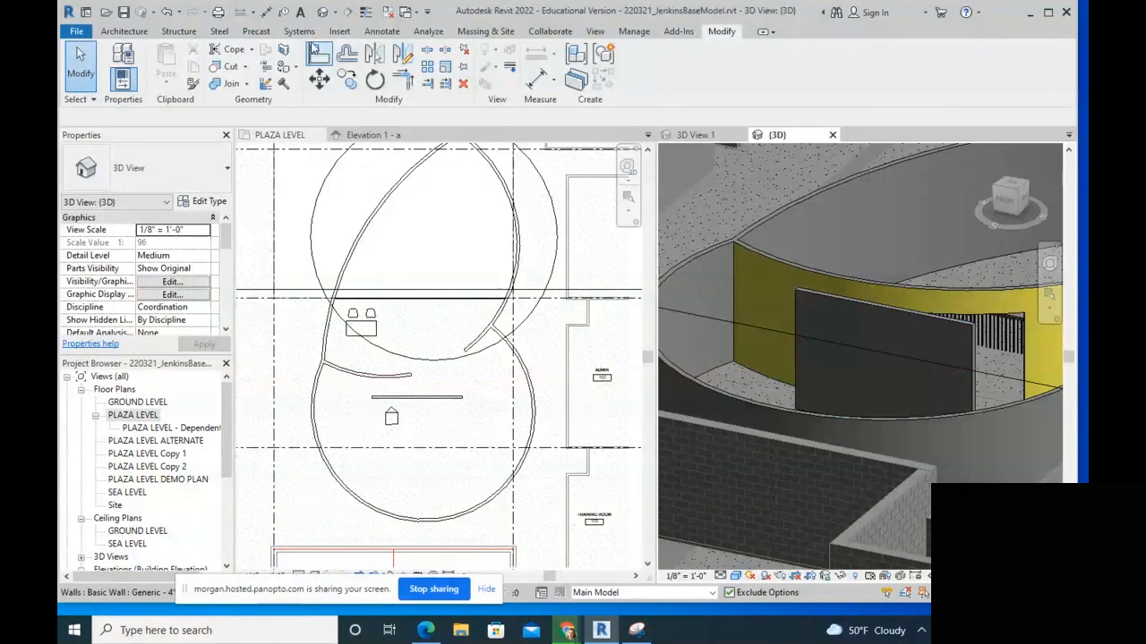
key("s")
key("f")
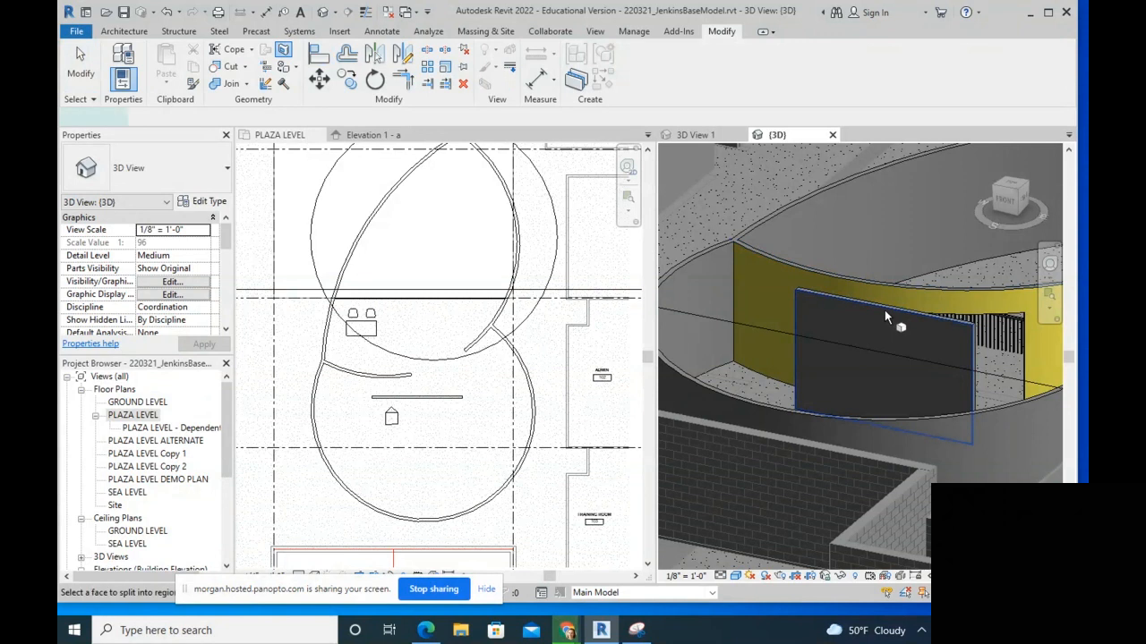
left_click(884, 310)
left_click(726, 51)
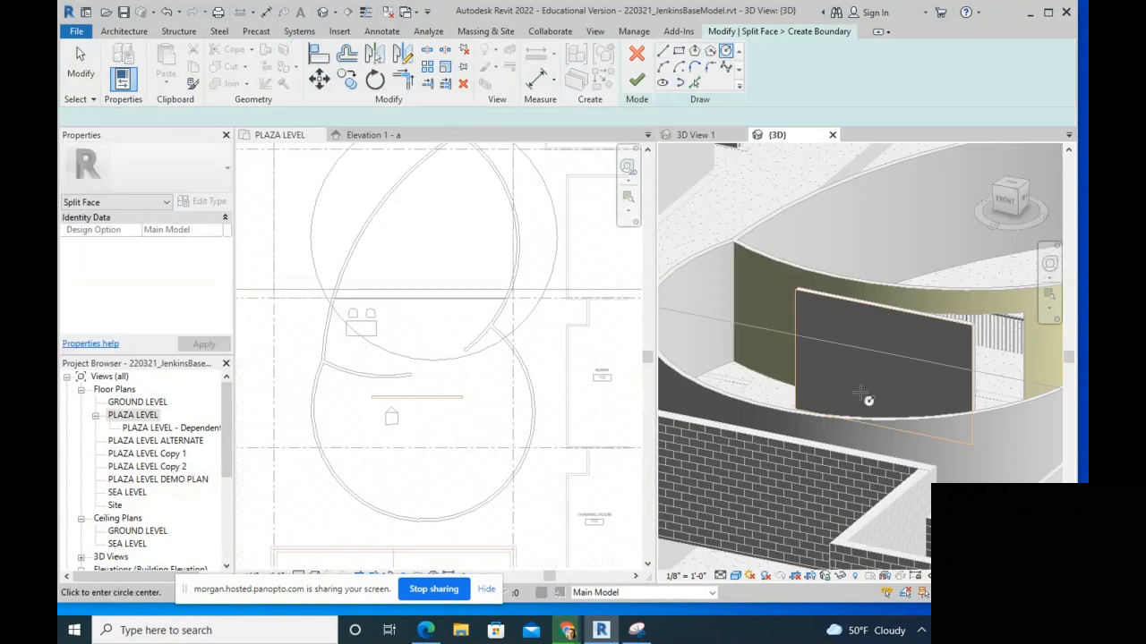
left_click(866, 381)
left_click(887, 398)
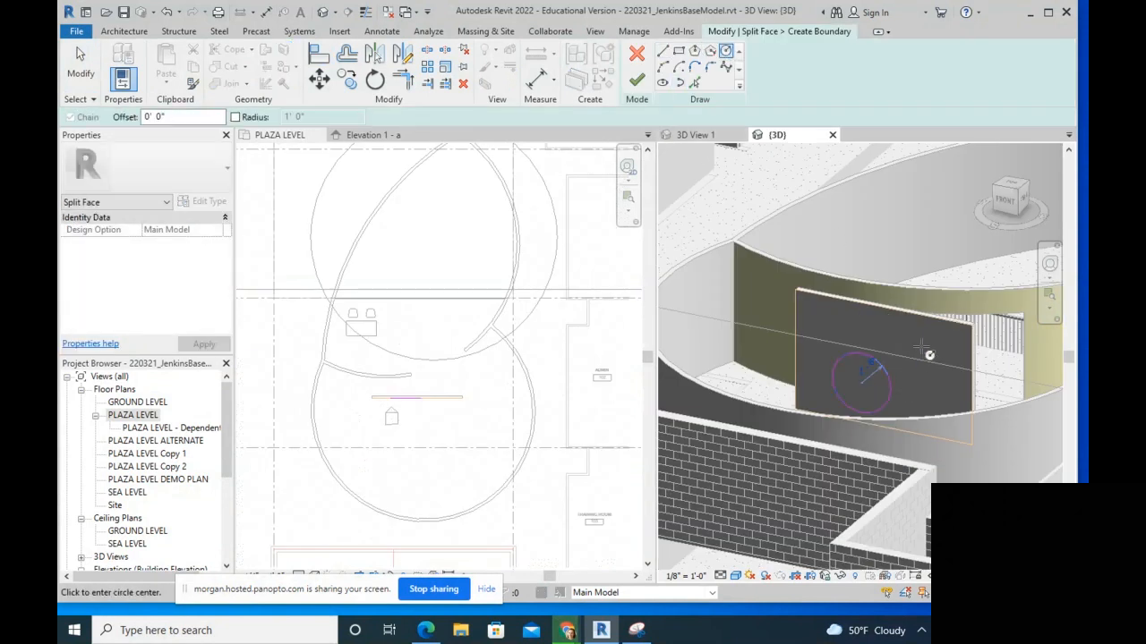
Step: Delete the smaller upper circle from the split face sketch and finish the split with the larger circle only
left_click(637, 79)
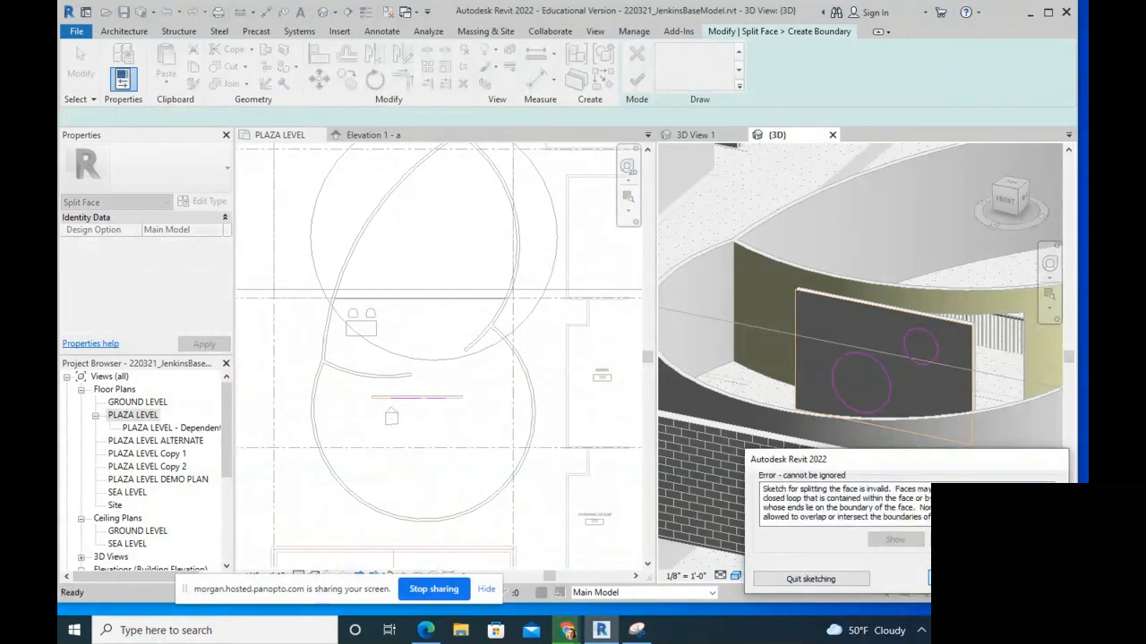
left_click(929, 579)
key("Escape")
left_click(877, 361)
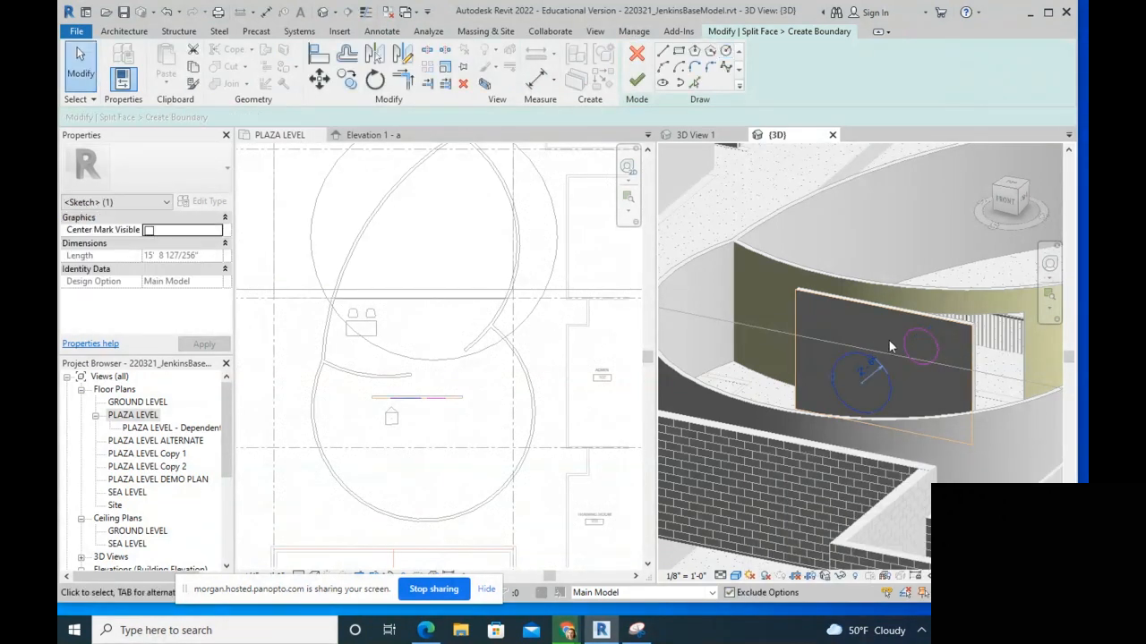
left_click(905, 335)
key("Delete")
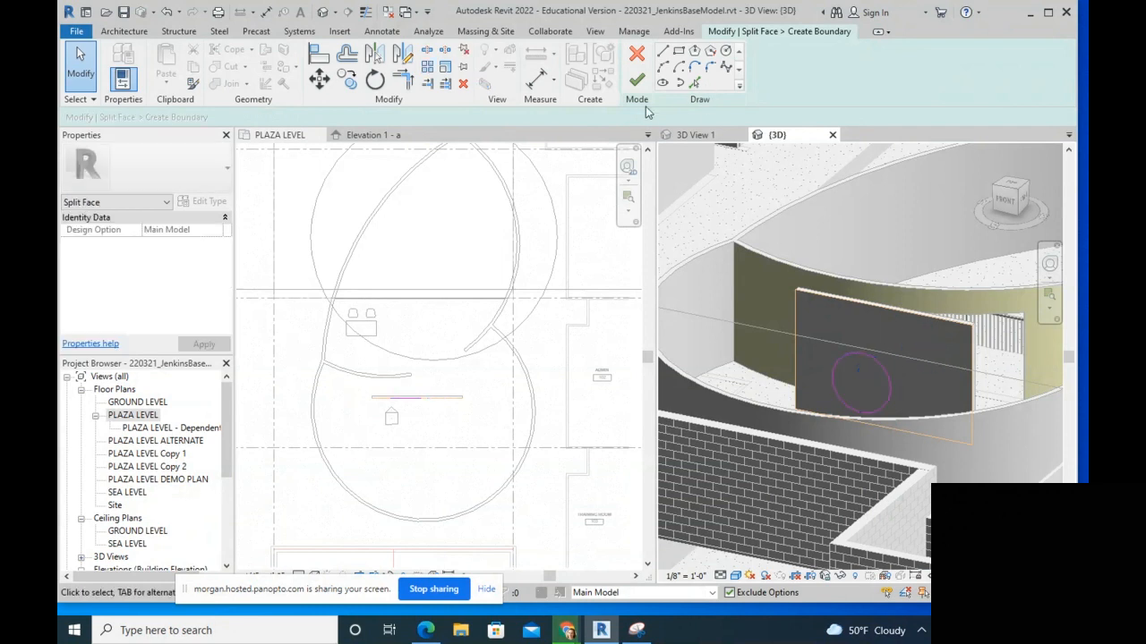
left_click(636, 80)
Step: Paint the circular split region on the partition wall with the Parking Stripe material
middle_click_drag(896, 379, 872, 411)
scroll(839, 417, "up", 2)
middle_click_drag(839, 368, 816, 435, "shift")
scroll(816, 435, "up", 2)
key("Escape")
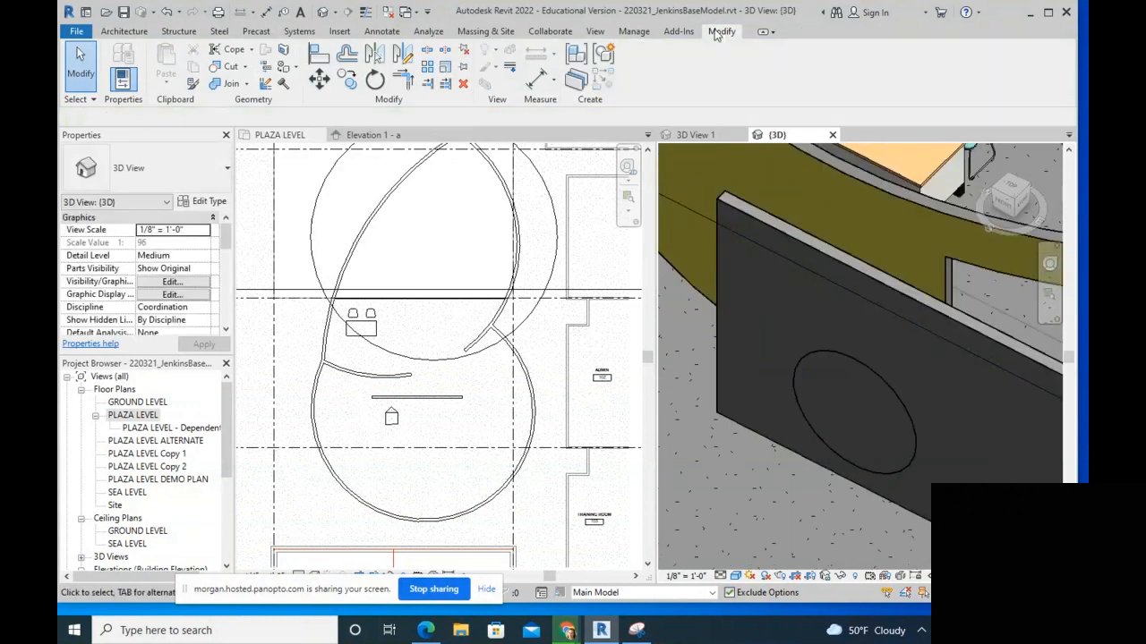
left_click(285, 68)
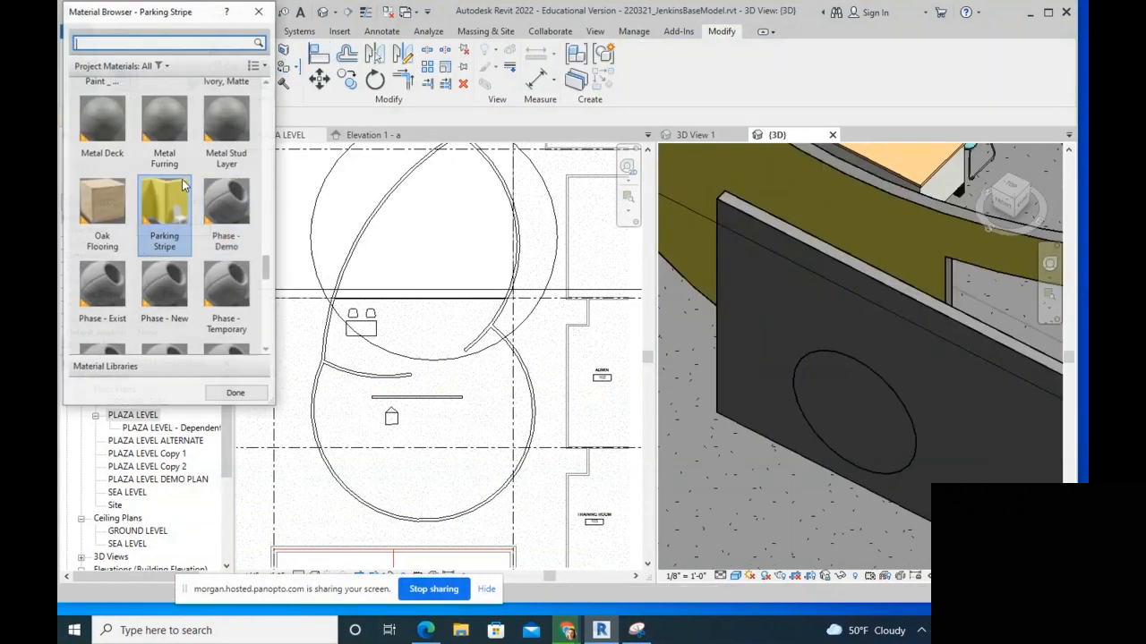
left_click(833, 396)
mouse_move(834, 396)
middle_mouse_down("shift")
mouse_move(806, 456)
mouse_move(780, 465)
mouse_move(823, 471)
mouse_move(821, 439)
mouse_move(908, 440)
mouse_move(807, 433)
mouse_move(846, 444)
middle_mouse_up("shift")
scroll(821, 440, "down", 2)
key("Escape")
key("Escape")
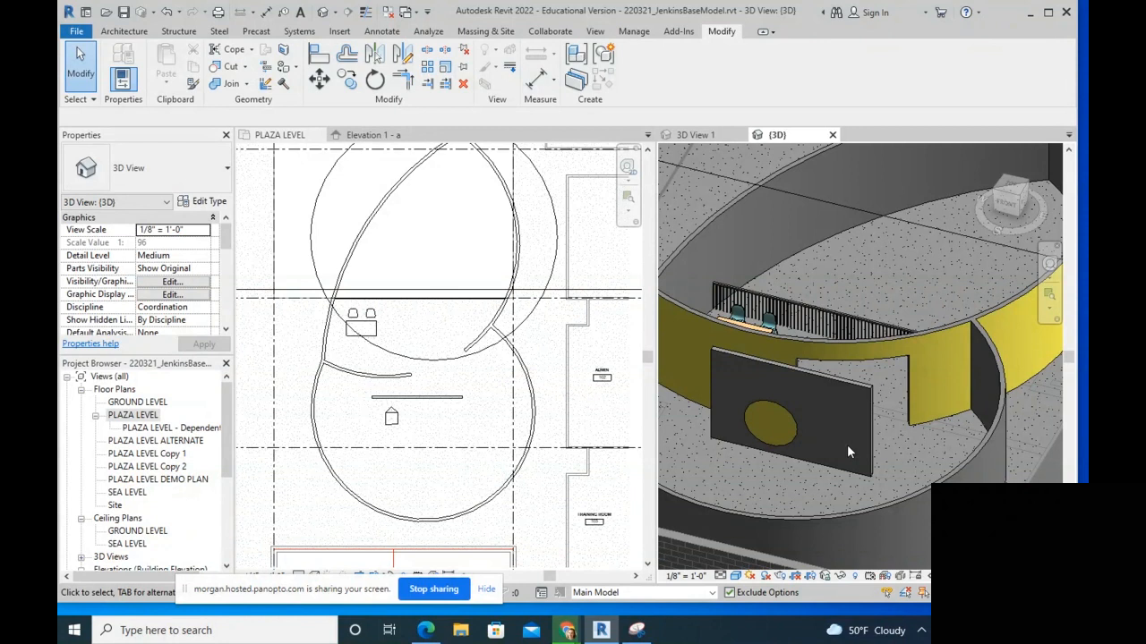
Step: Examine the type properties of the curved Generic - 6" Masonry wall behind the partition wall without changing them
scroll(850, 403, "up", 3)
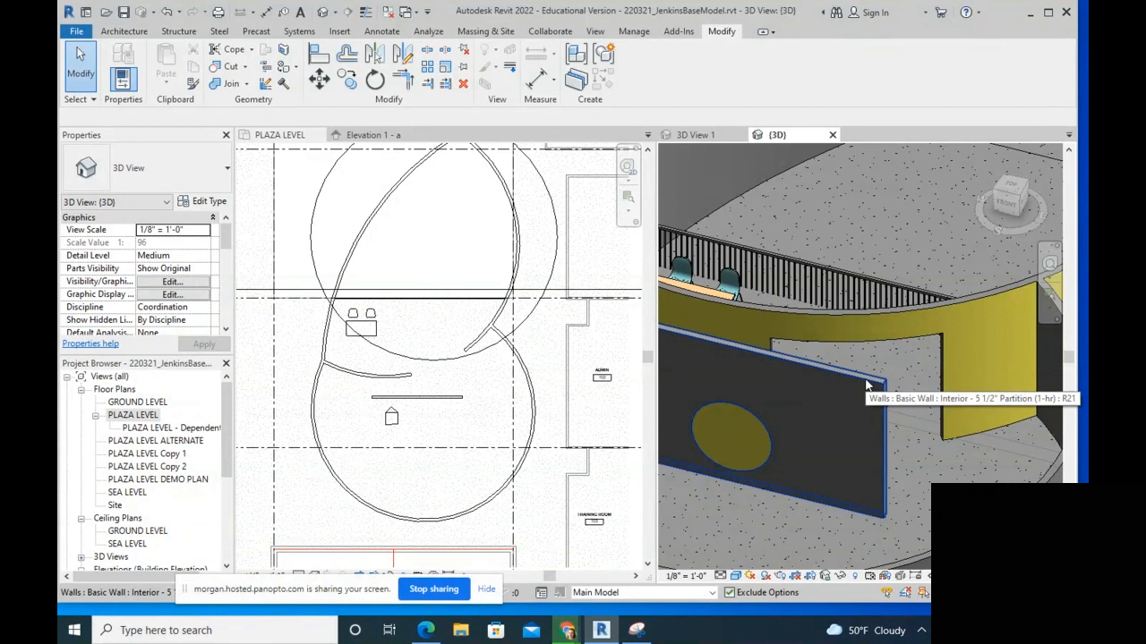
middle_click_drag(867, 385, 823, 391, "shift")
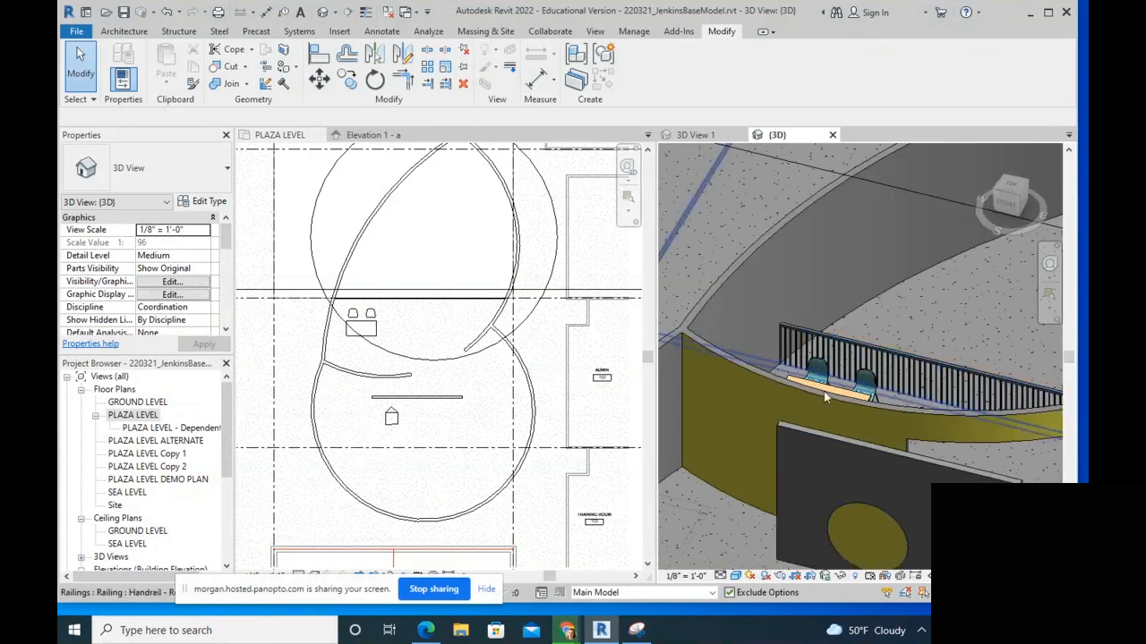
left_click(755, 366)
left_click(207, 203)
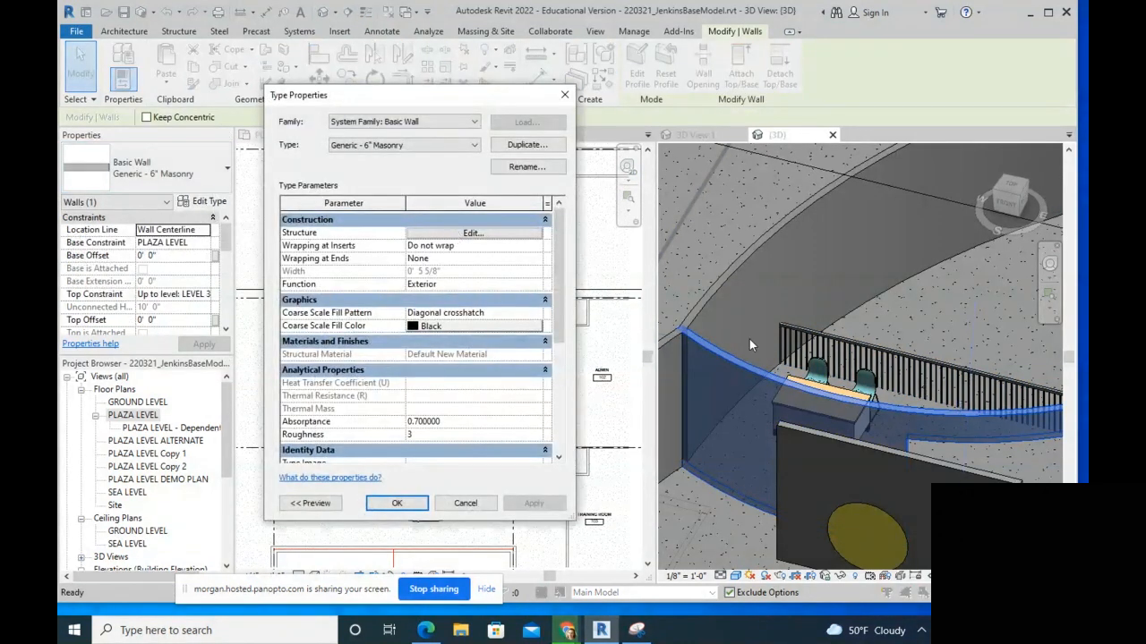
key("Escape")
scroll(915, 391, "down", 2)
middle_click_drag(914, 391, 865, 423)
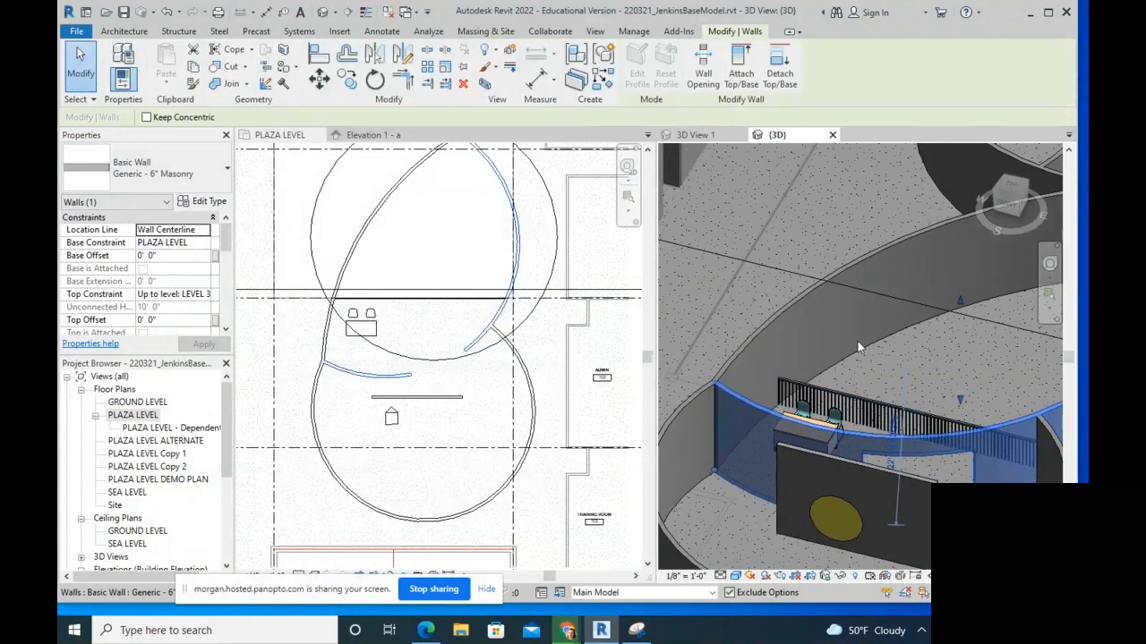
scroll(806, 399, "down", 2)
left_click(779, 521)
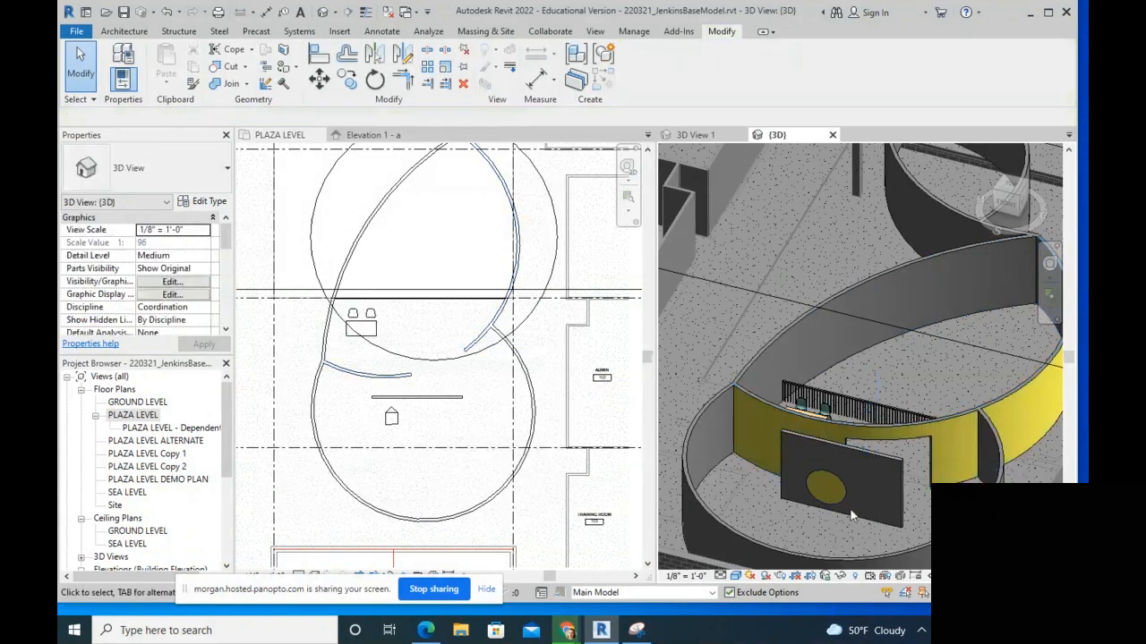
Step: Create a ConcreteSlab - 6" floor on SEA LEVEL with a rectangular boundary around the partition wall in the 3D view
scroll(851, 513, "up", 3)
left_click(124, 32)
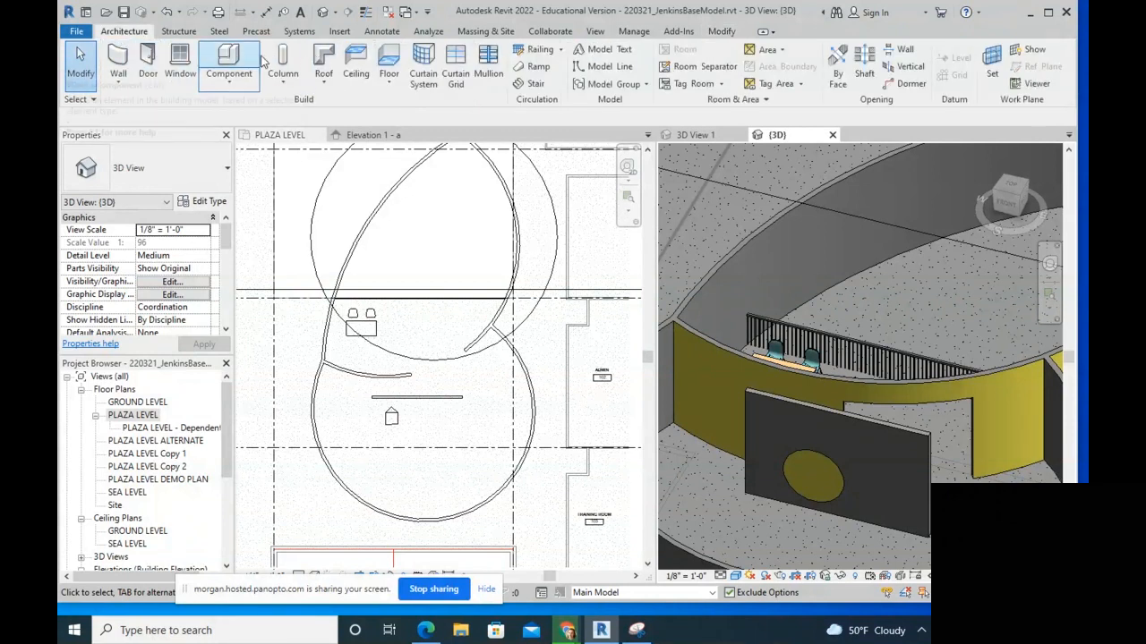
left_click(387, 57)
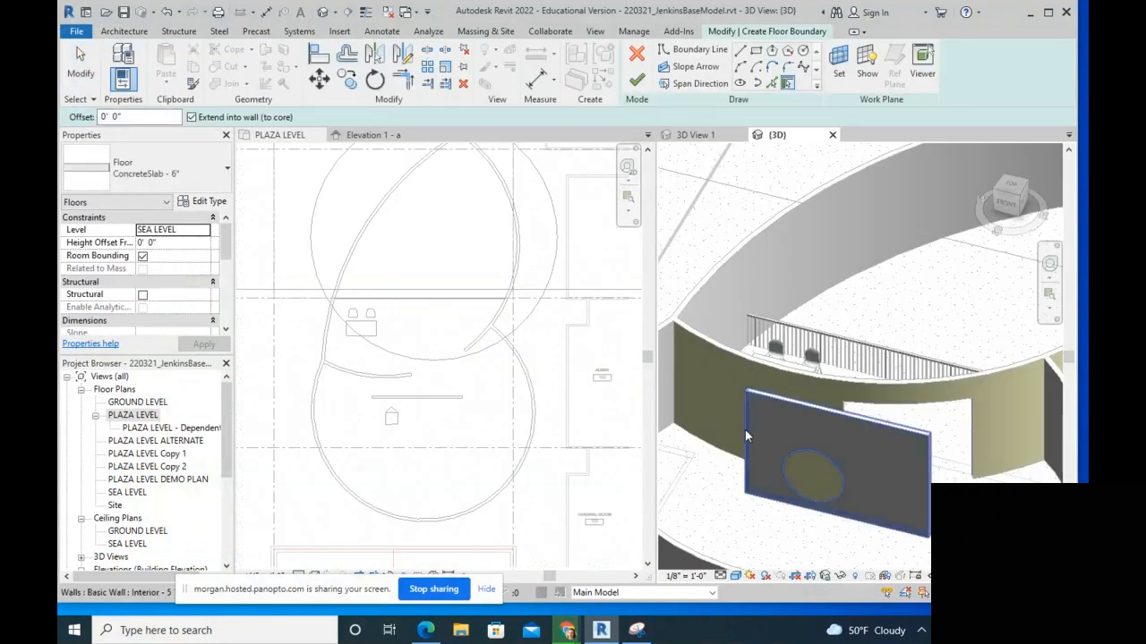
left_click(757, 54)
scroll(772, 457, "down", 2)
left_click(762, 513)
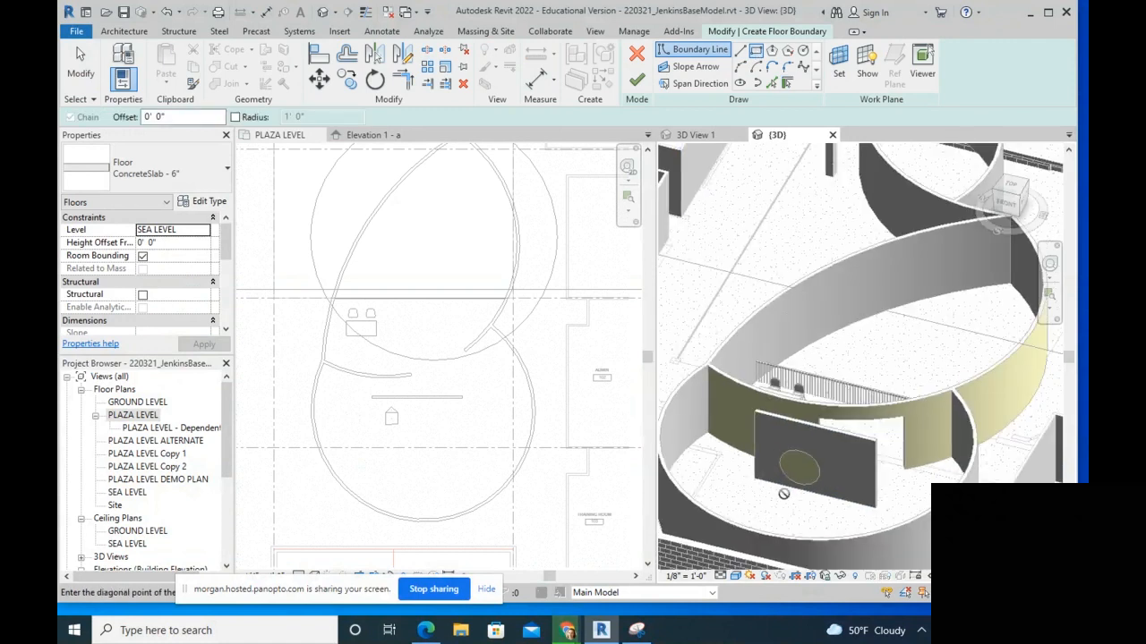
left_click(897, 445)
scroll(898, 445, "up", 2)
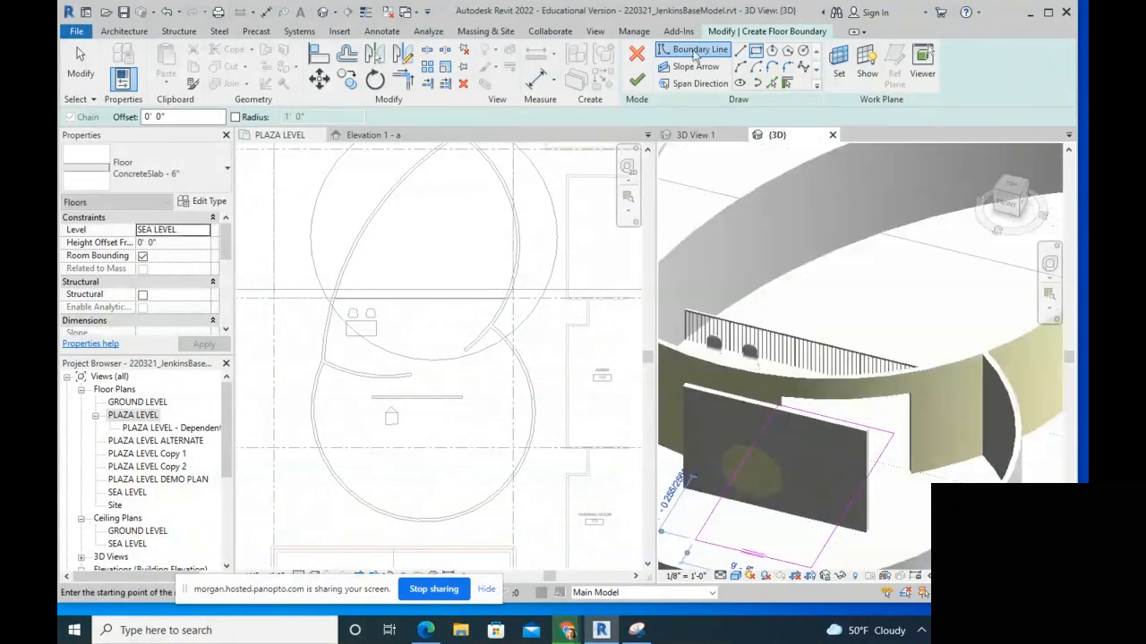
left_click(636, 79)
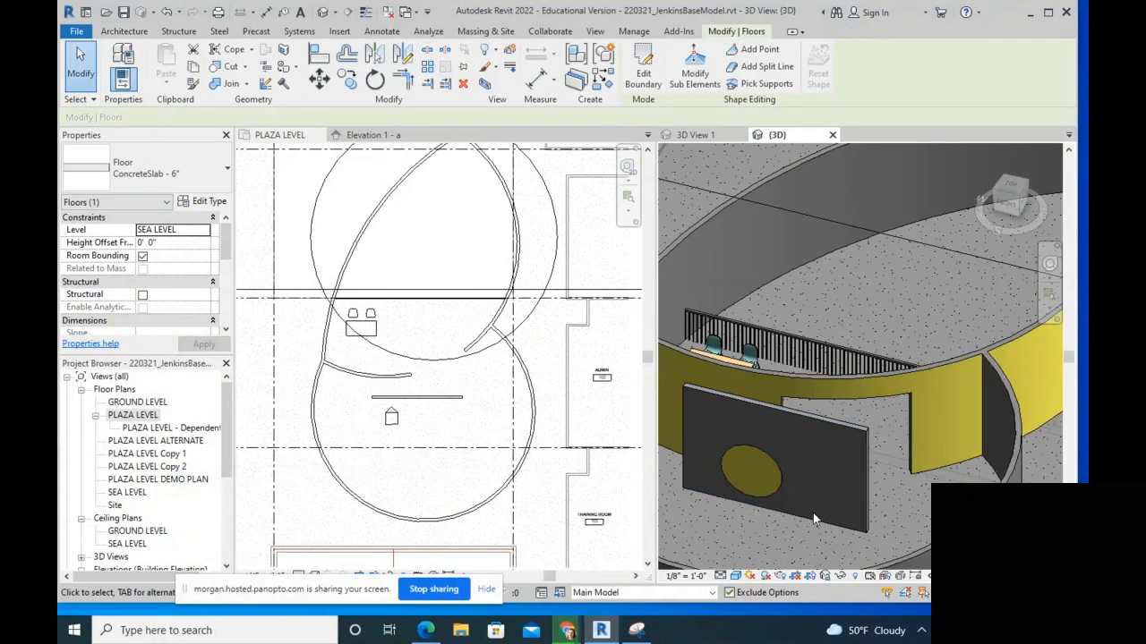
Step: Edit the new rectangular floor's boundary and duplicate its floor type as CARPET
double_click(799, 520)
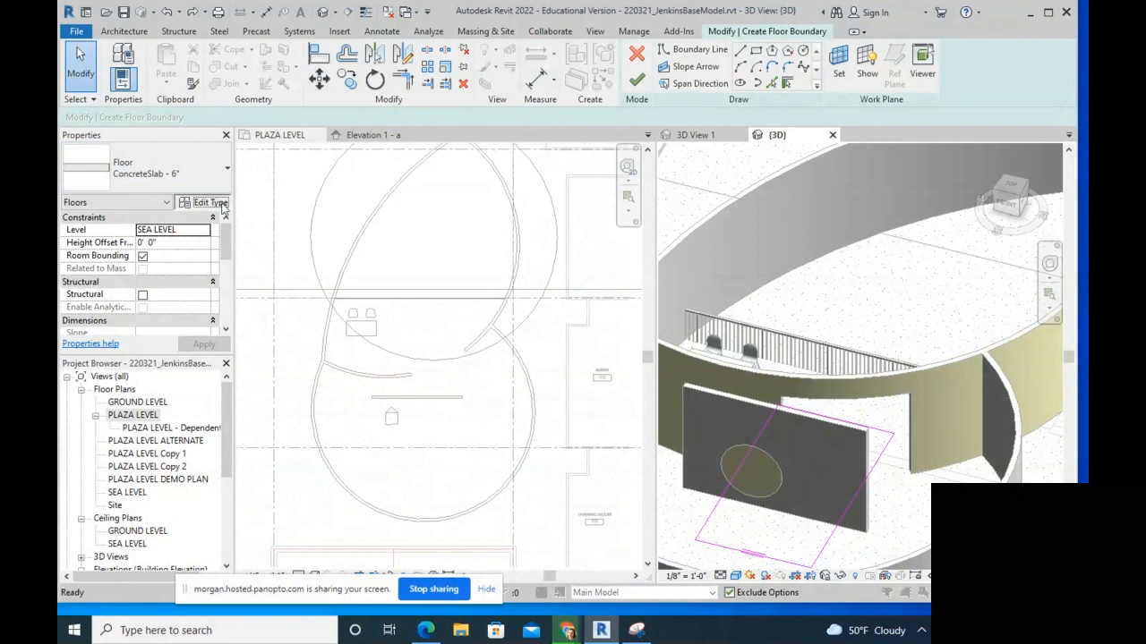
left_click(203, 200)
left_click(535, 166)
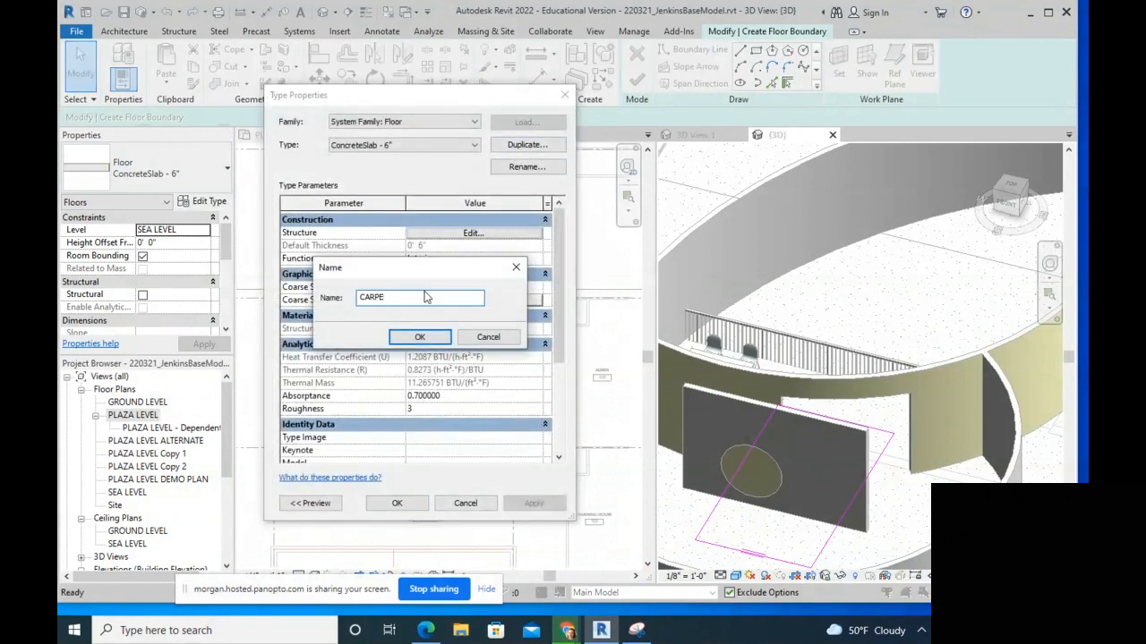
left_click(433, 338)
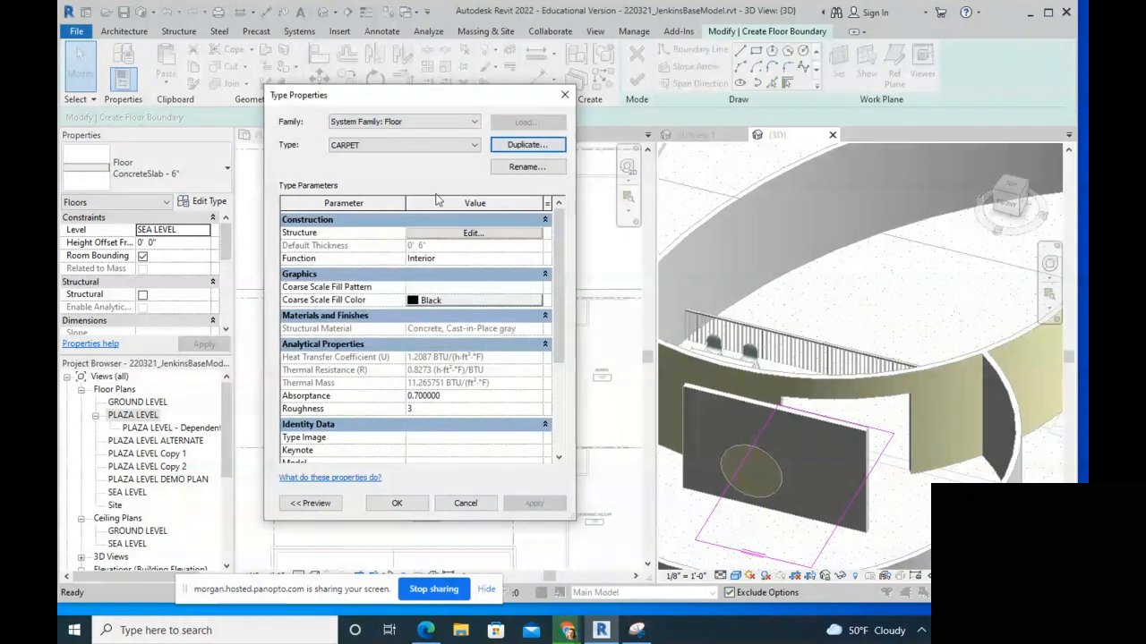
Step: Assign the Carpet (1) material to the structure layer of the CARPET floor type
left_click(436, 235)
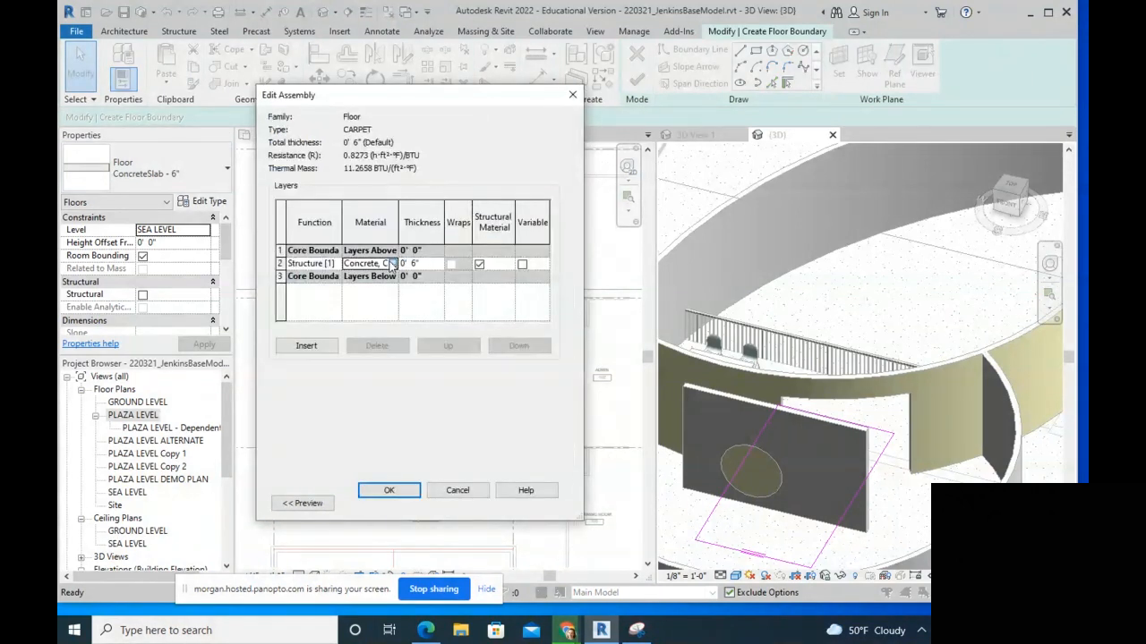
left_click(391, 267)
left_click(393, 264)
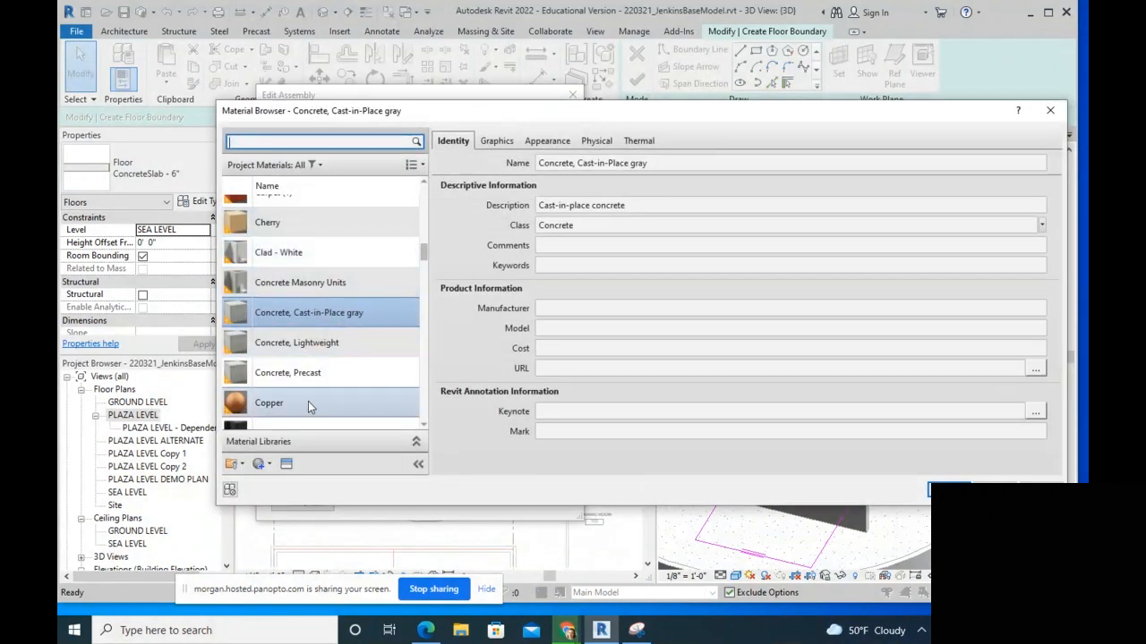
scroll(308, 407, "up", 5)
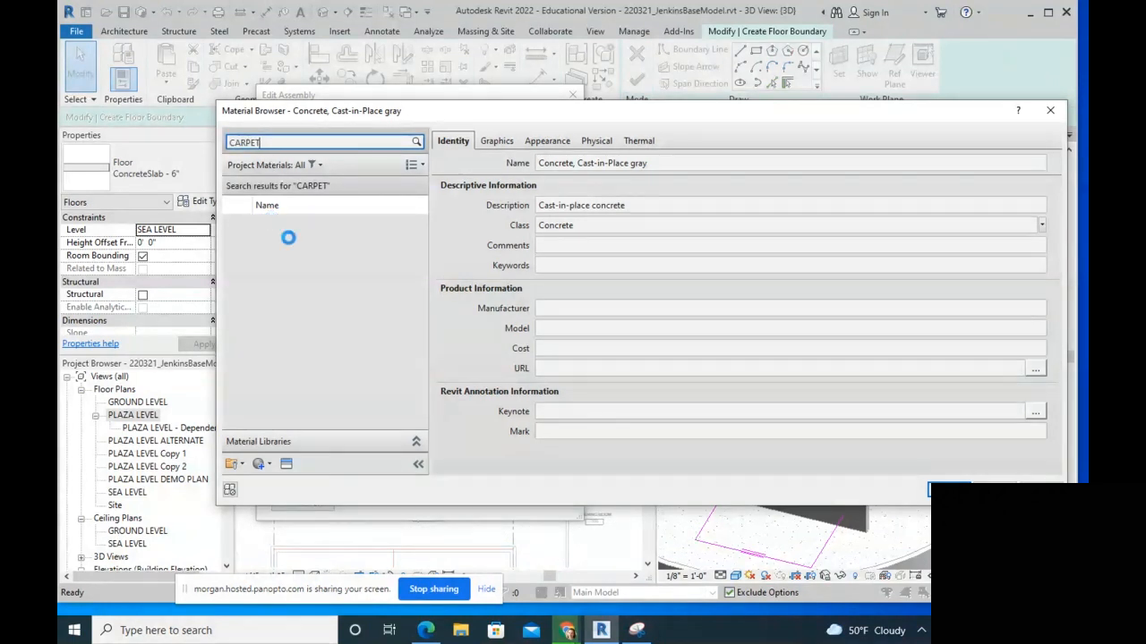
left_click(281, 230)
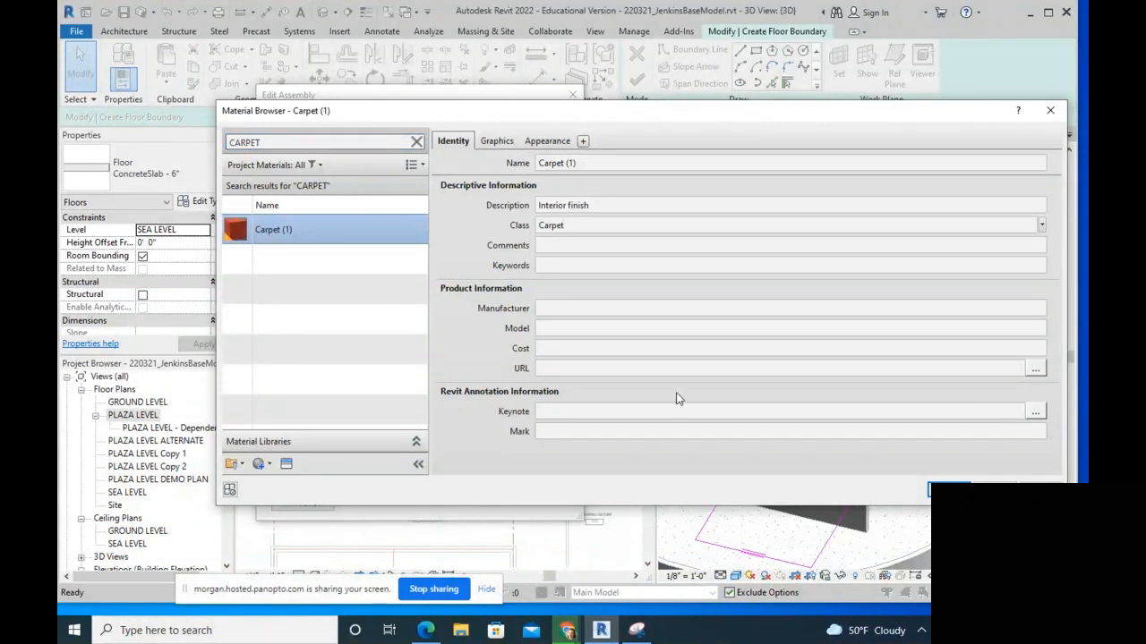
left_click(949, 483)
Step: Set the CARPET type's structure layer thickness to 1/4" and finish the floor sketch
left_click(428, 264)
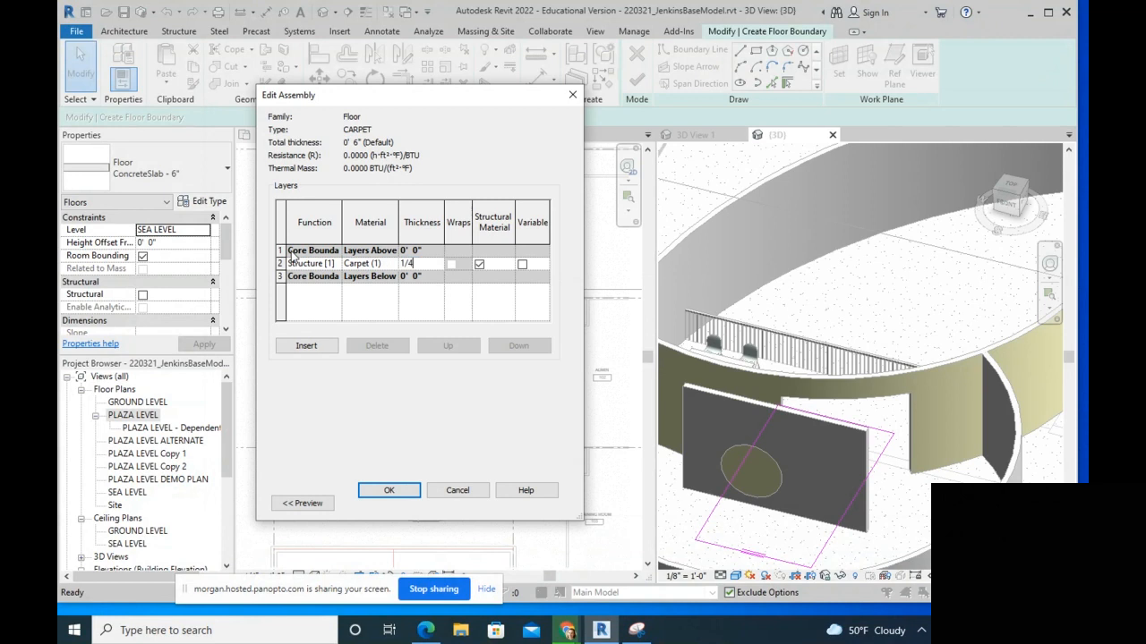
left_click(407, 493)
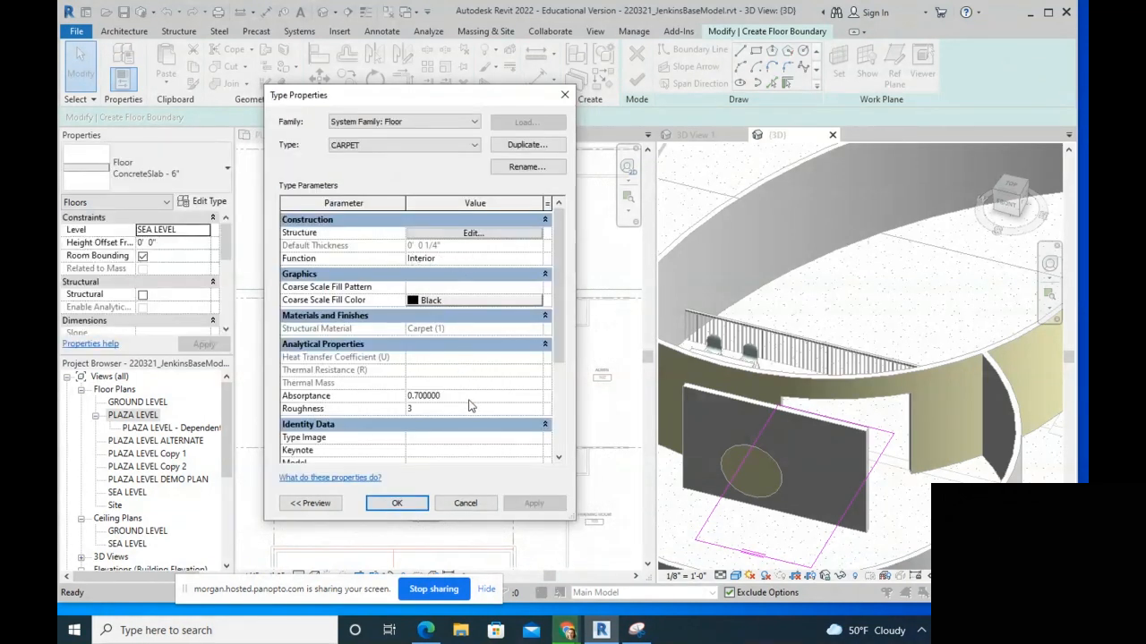
scroll(452, 278, "down", 3)
scroll(429, 412, "up", 3)
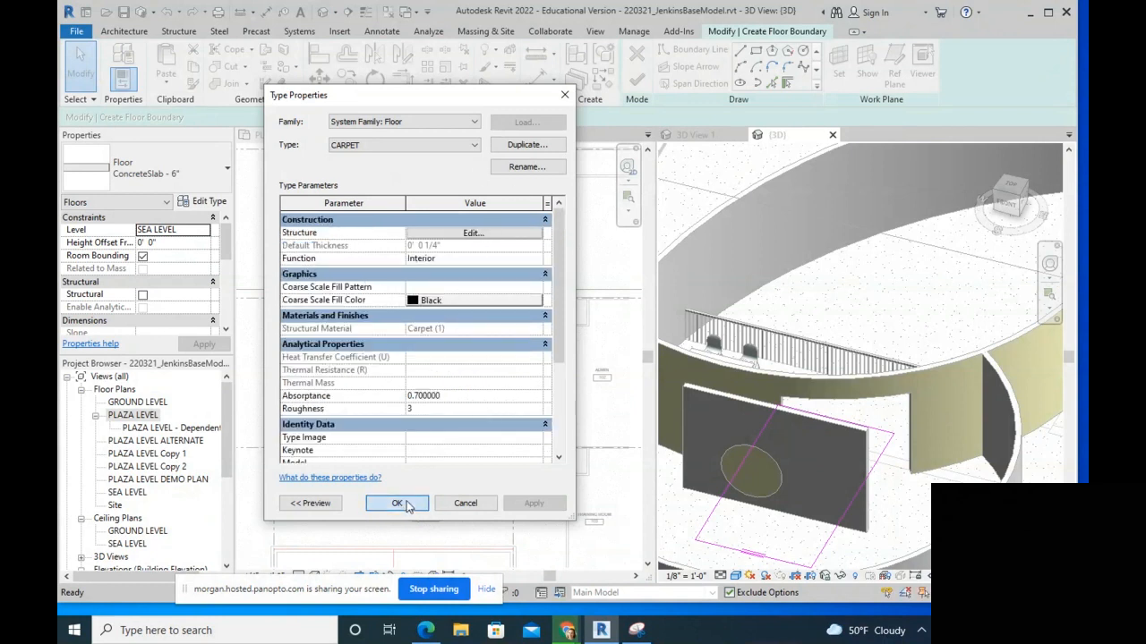
left_click(397, 503)
left_click(636, 71)
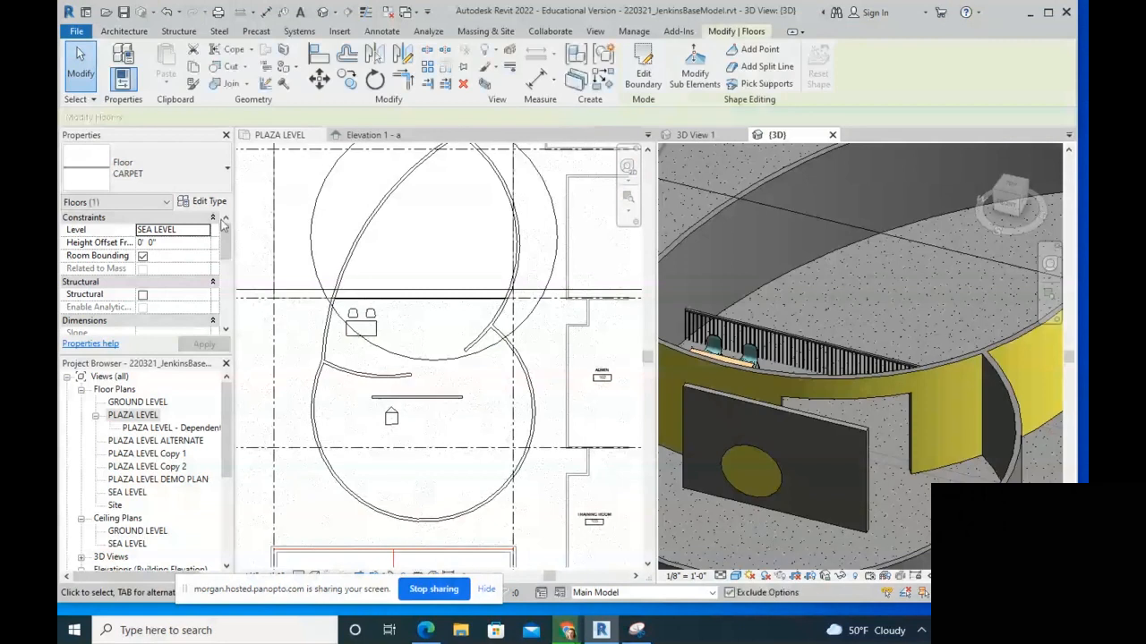
Step: Place the carpet floor on PLAZA LEVEL with a height offset of 0' 0 1/4"
left_click(178, 243)
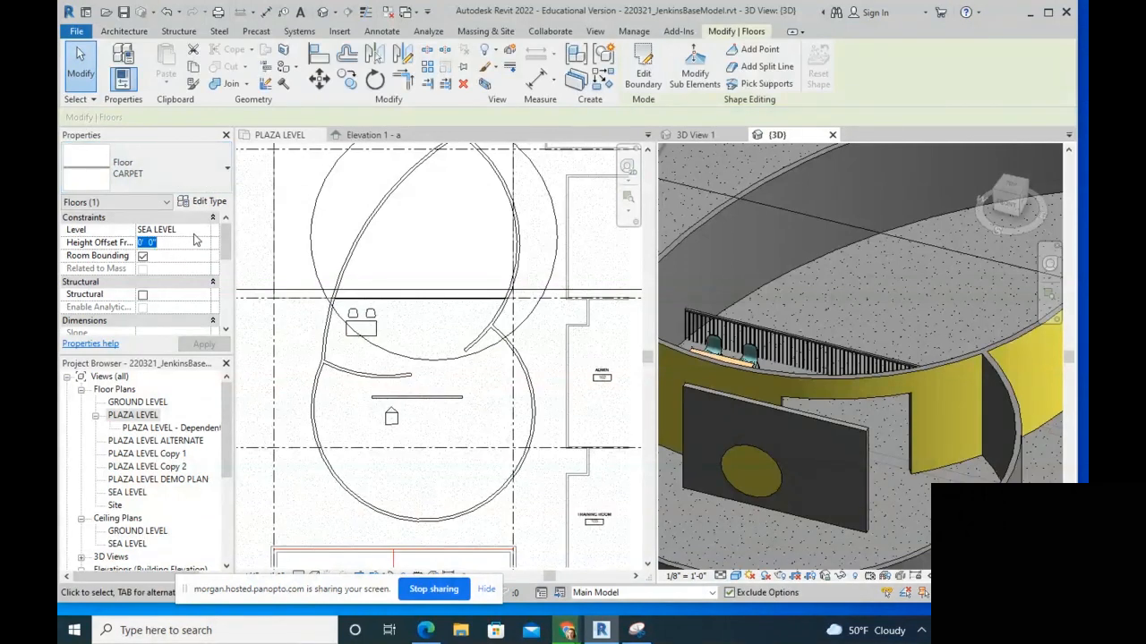
left_click(204, 230)
left_click(175, 269)
left_click(204, 243)
key("Return")
Step: Move the carpet floor from beyond the curved walls into the circular room, beneath the partition wall
scroll(768, 543, "down", 2)
middle_click_drag(806, 452, 938, 416, "shift")
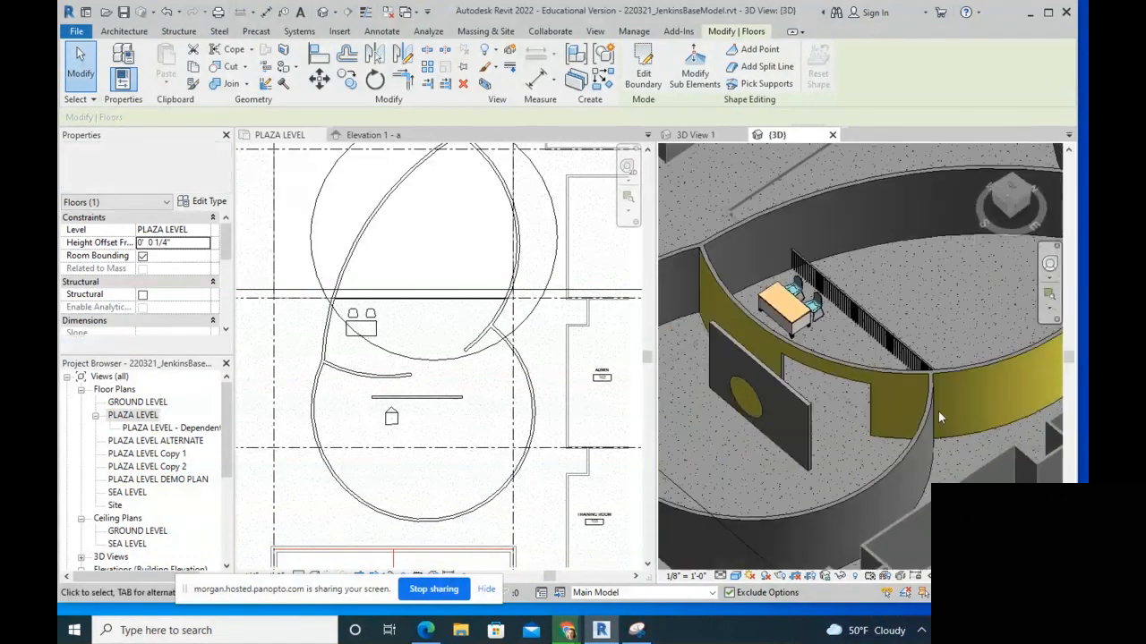
left_click(833, 434)
scroll(831, 426, "up", 2)
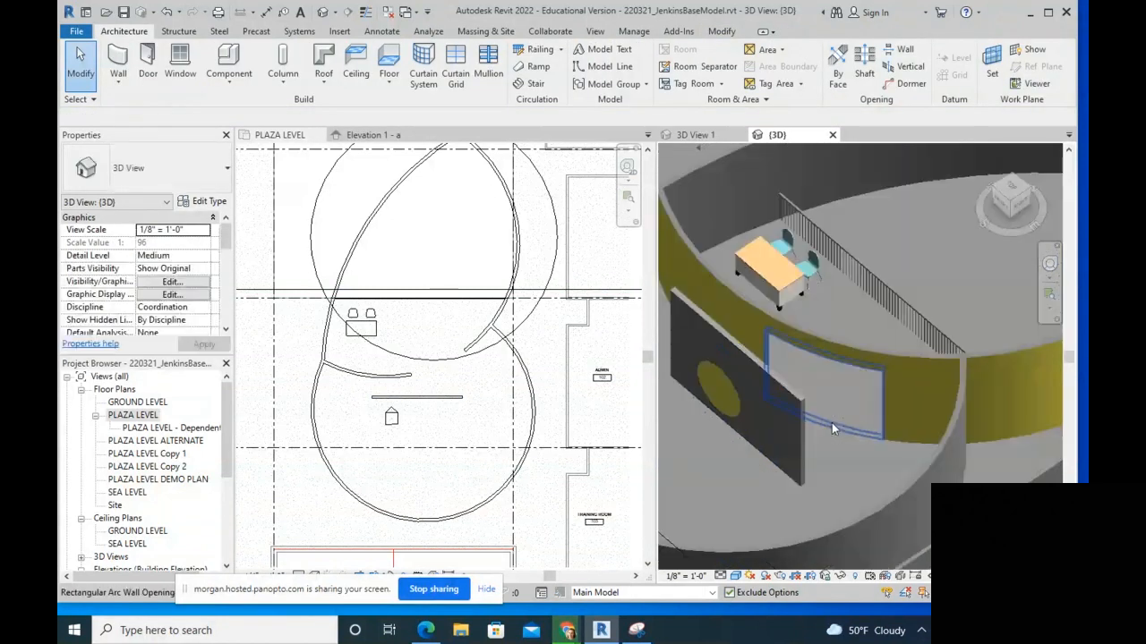
scroll(832, 422, "down", 3)
middle_click_drag(832, 422, 801, 440)
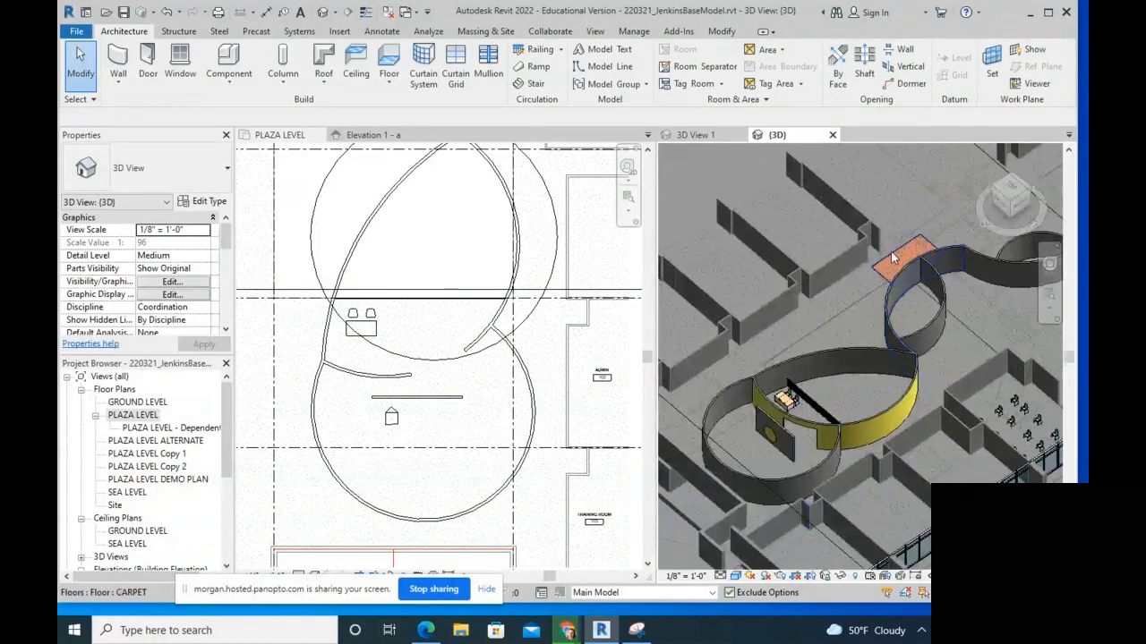
left_click(898, 262)
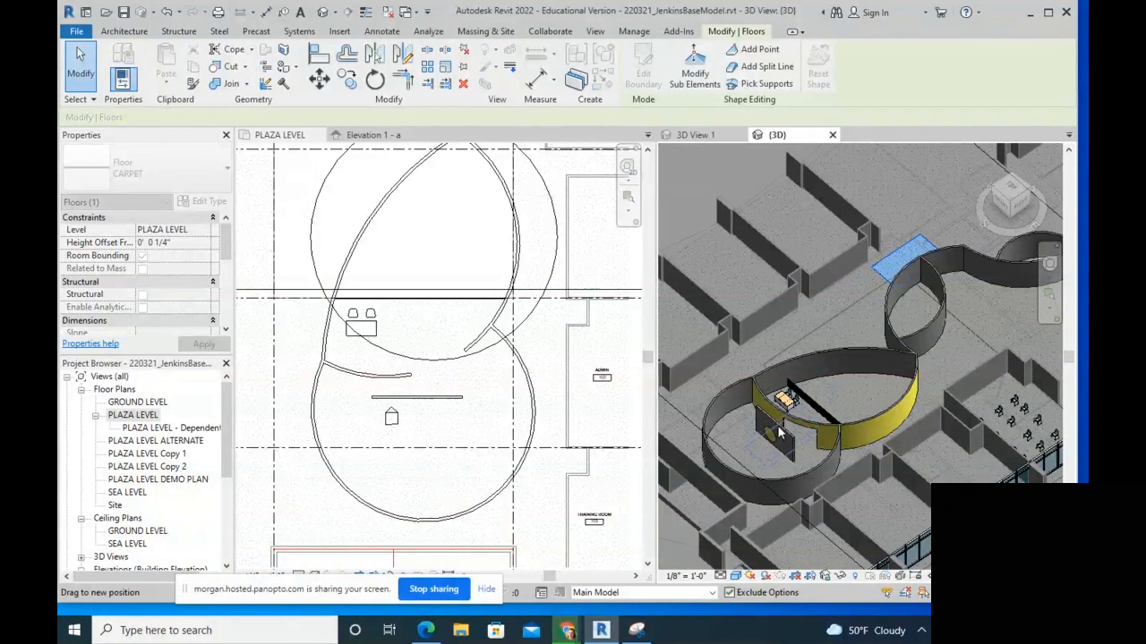
left_click_drag(778, 432, 777, 434)
Step: Review the layer structure of the relocated carpet floor's CARPET type without changing it
scroll(764, 465, "up", 3)
middle_click_drag(763, 468, 799, 476, "shift")
scroll(798, 476, "up", 3)
key("Escape")
left_click(799, 478)
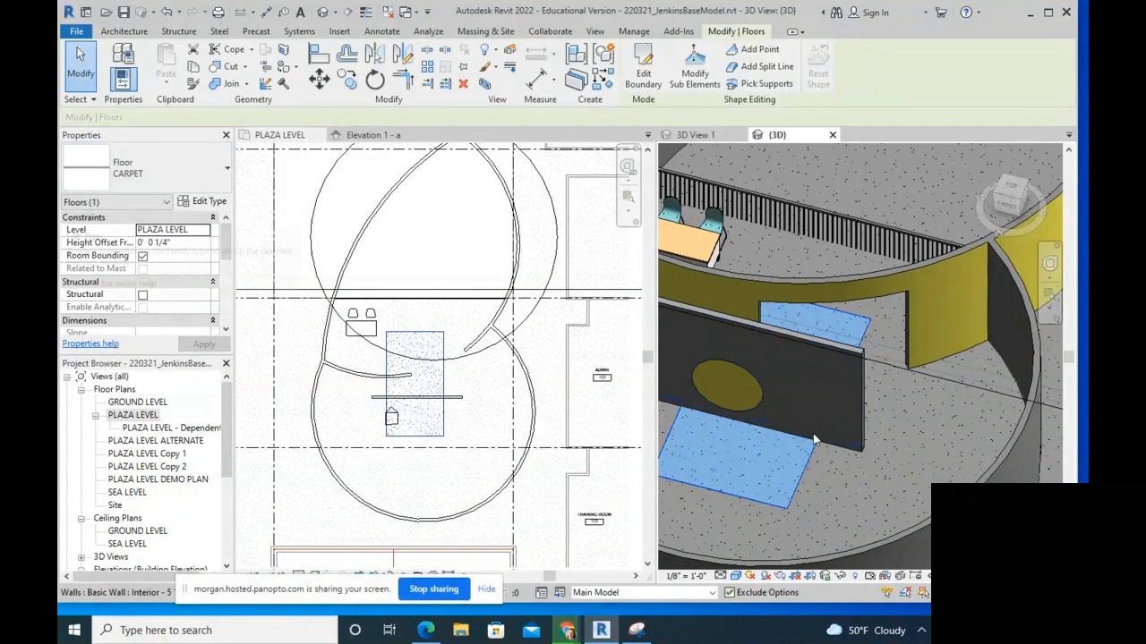
left_click(190, 202)
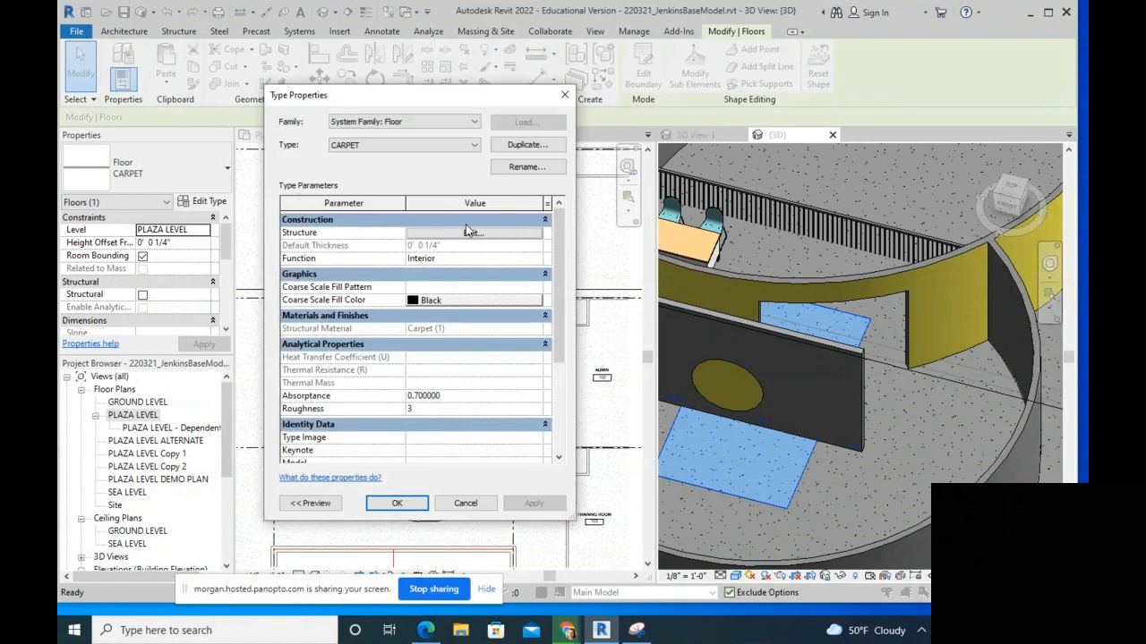
left_click(472, 233)
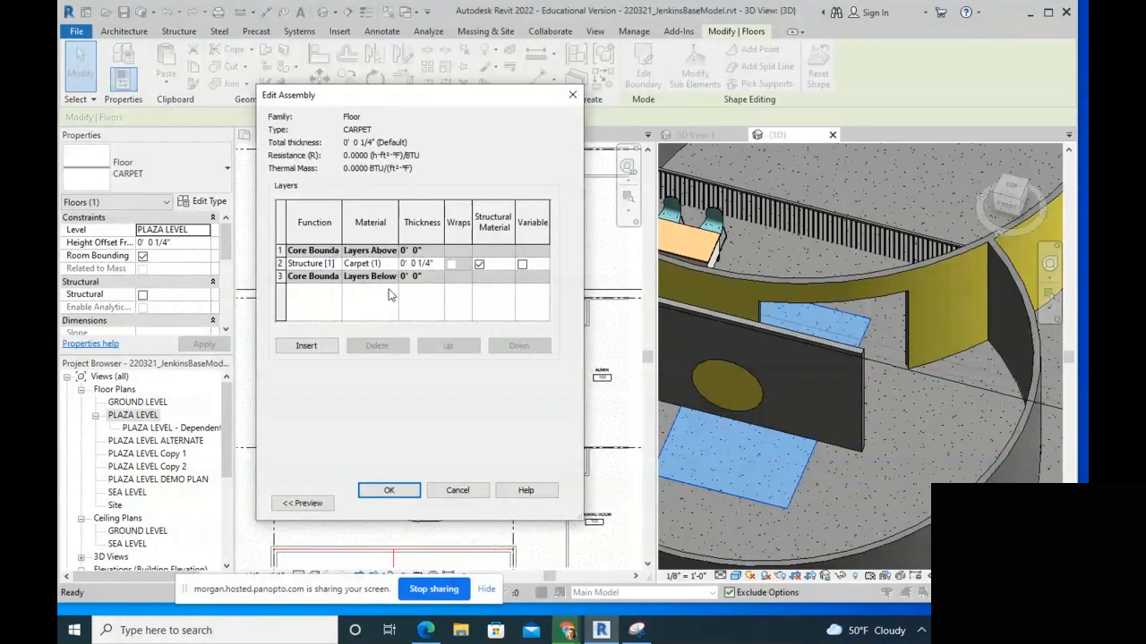
left_click(573, 94)
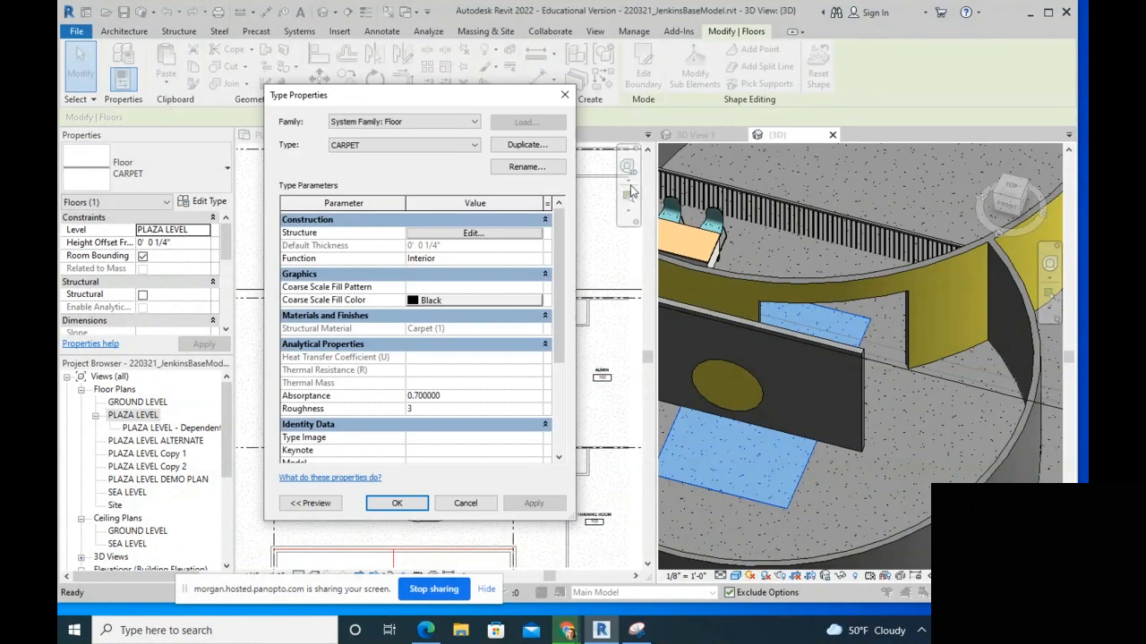
left_click(465, 502)
Step: Set the seat finish of the left Haworth Tate chair at the desk to the Door - Panel material
middle_click_drag(740, 213, 792, 291)
scroll(892, 228, "up", 5)
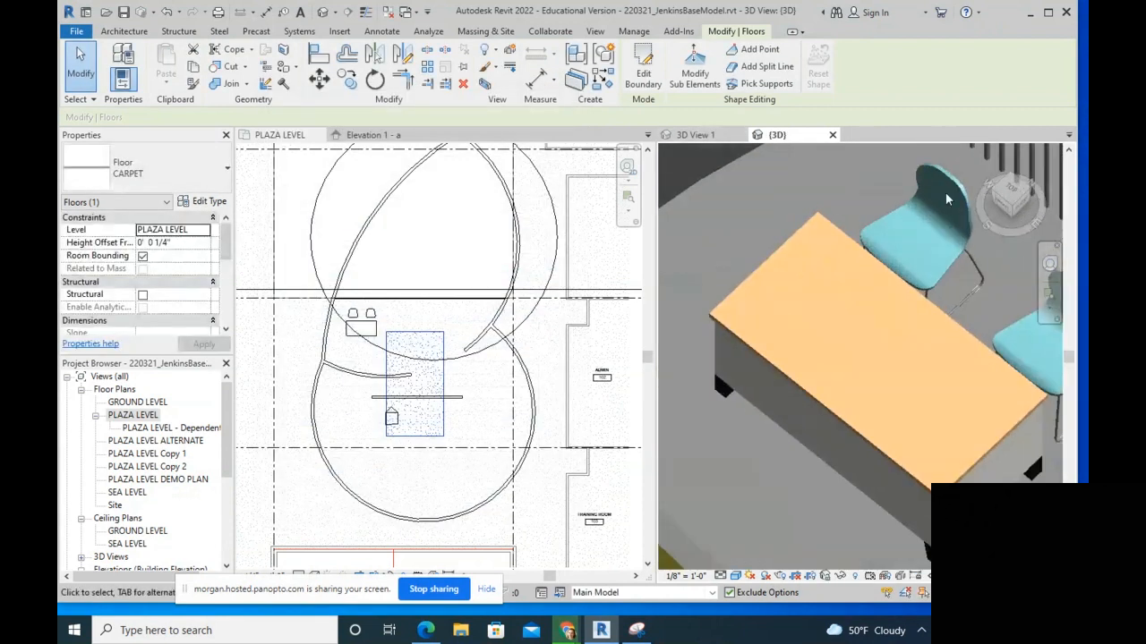
left_click(931, 229)
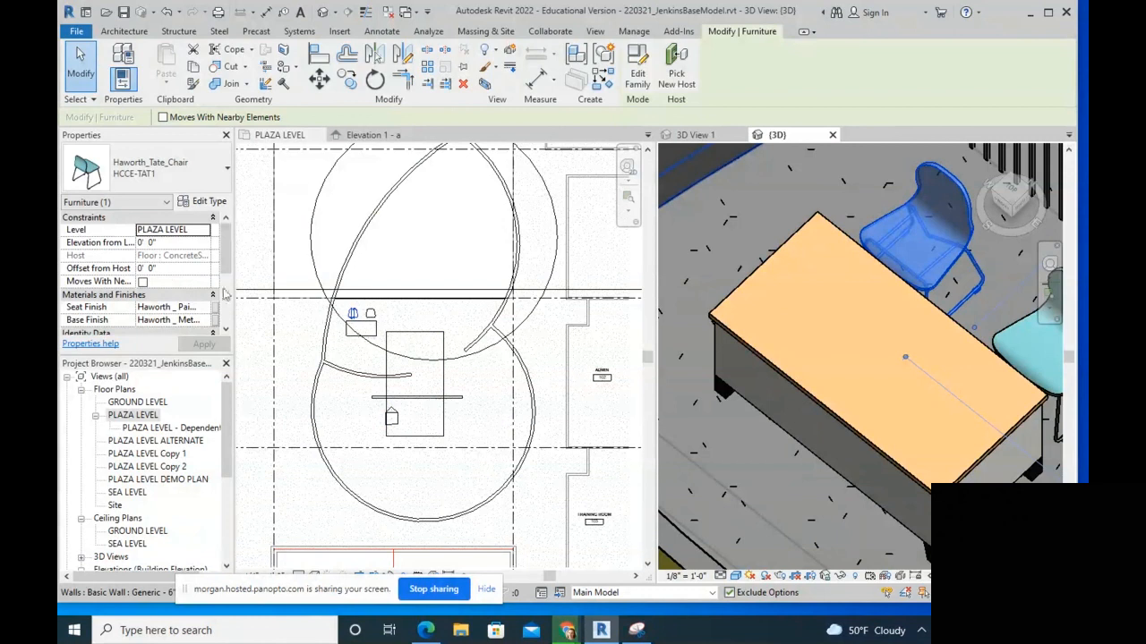
left_click(170, 307)
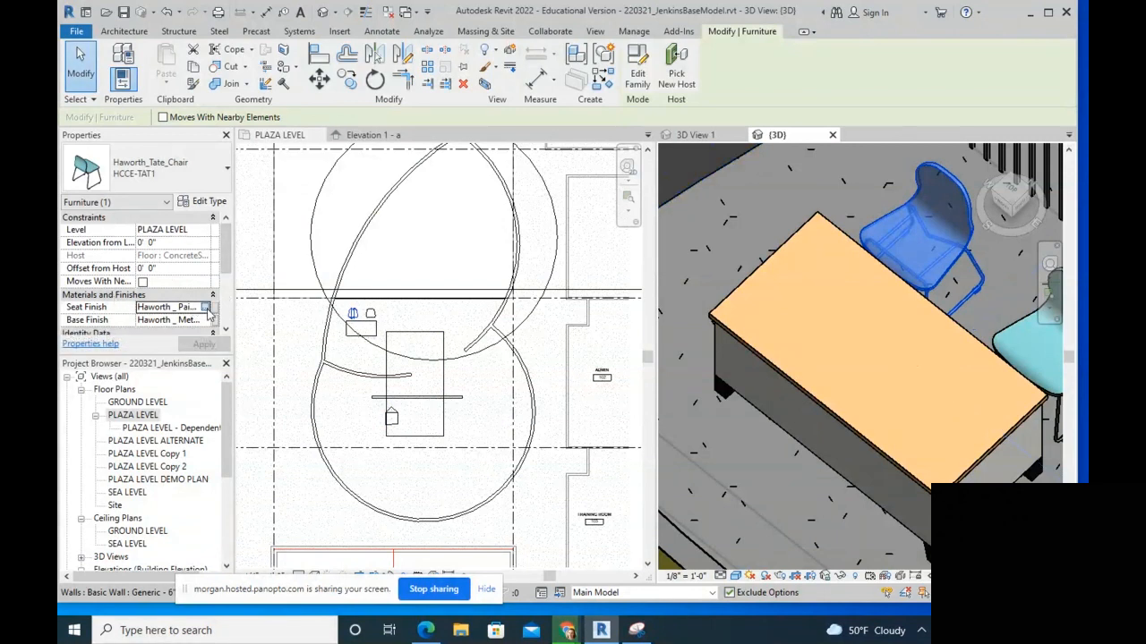
left_click(212, 307)
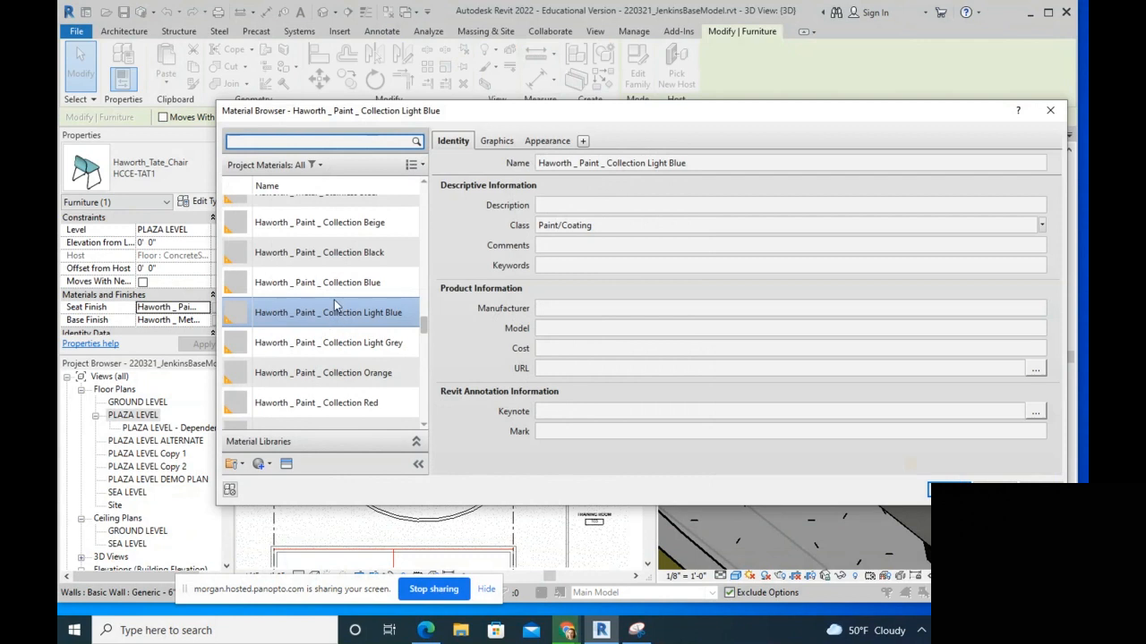
scroll(342, 238, "up", 4)
left_click(354, 246)
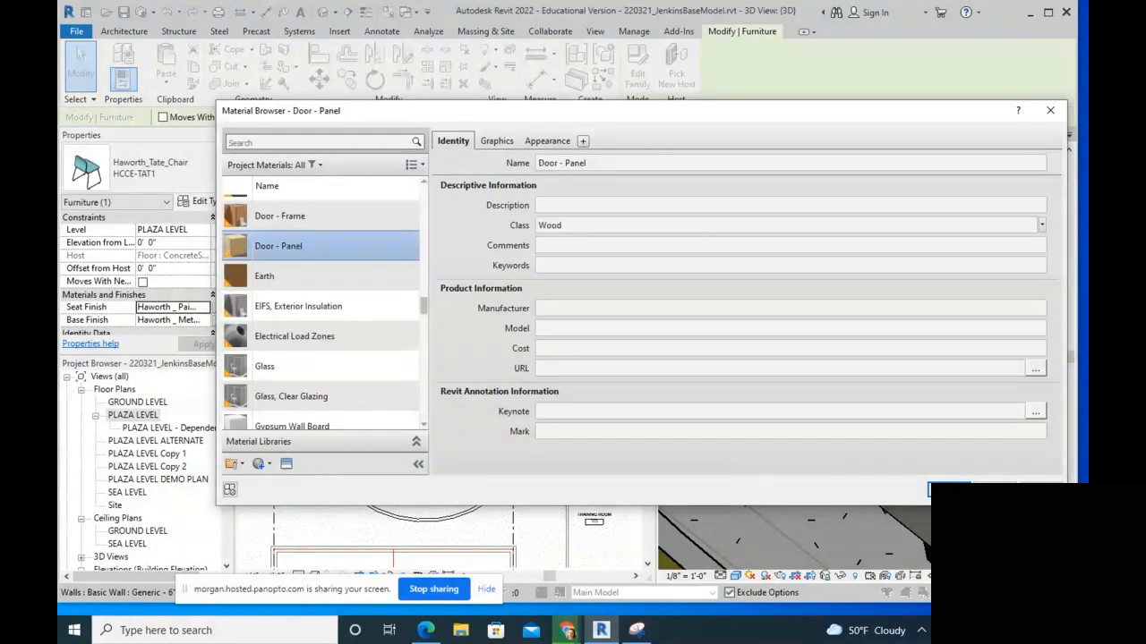
left_click(949, 483)
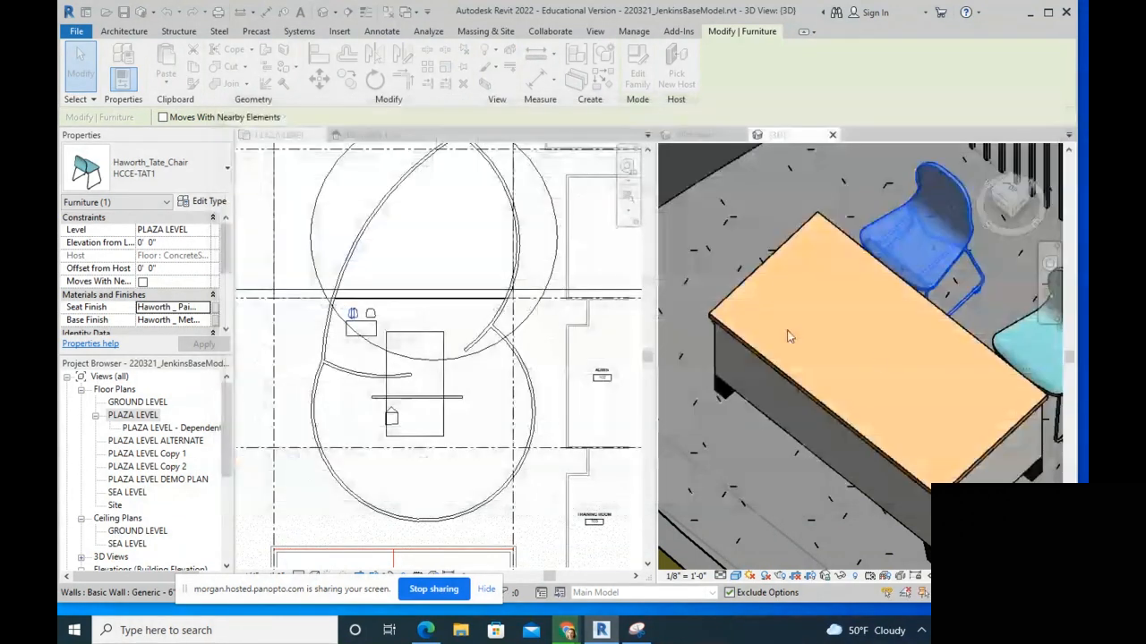
left_click(777, 194)
Step: Inspect the desk family's top extrusion material and its family type material parameters, leaving the family unchanged
scroll(741, 281, "down", 3)
left_click(879, 382)
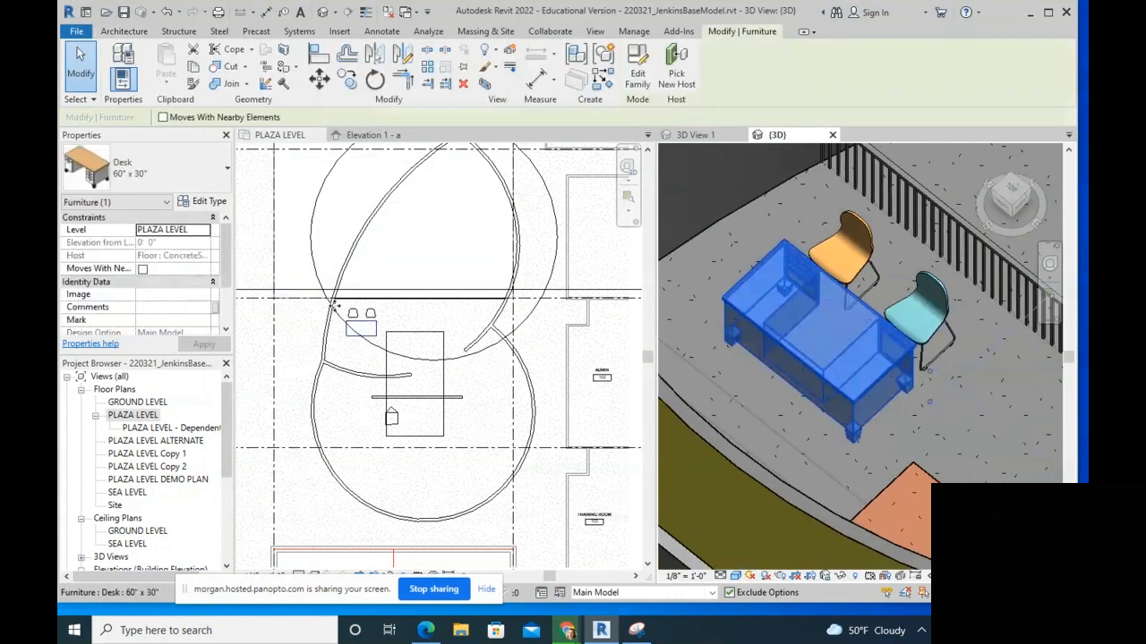
left_click_drag(224, 284, 224, 315)
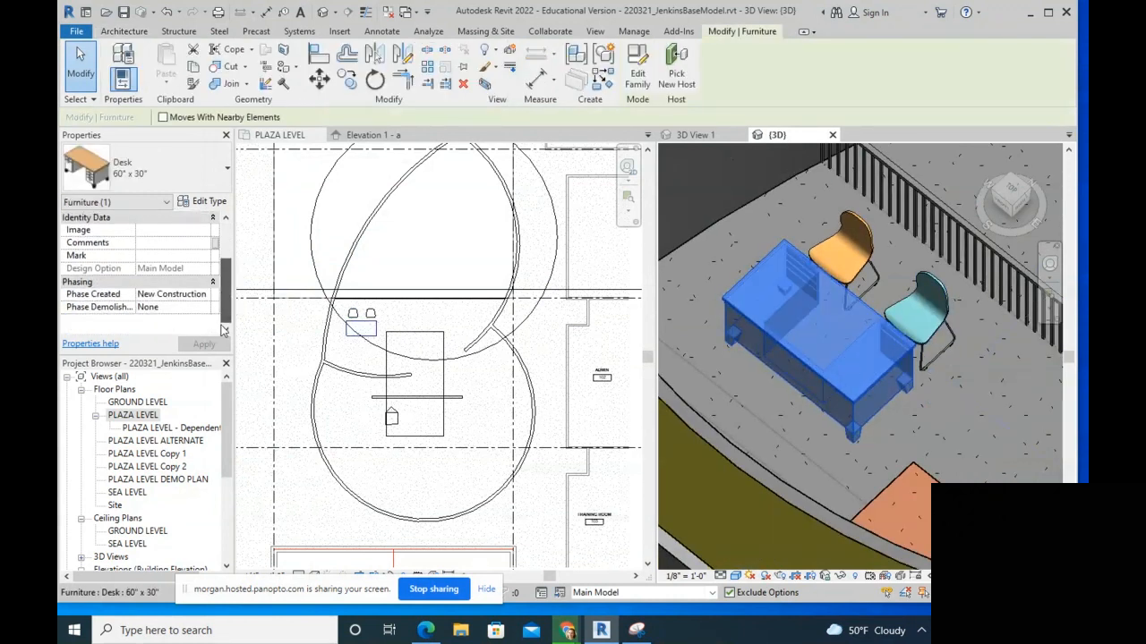
left_click(637, 72)
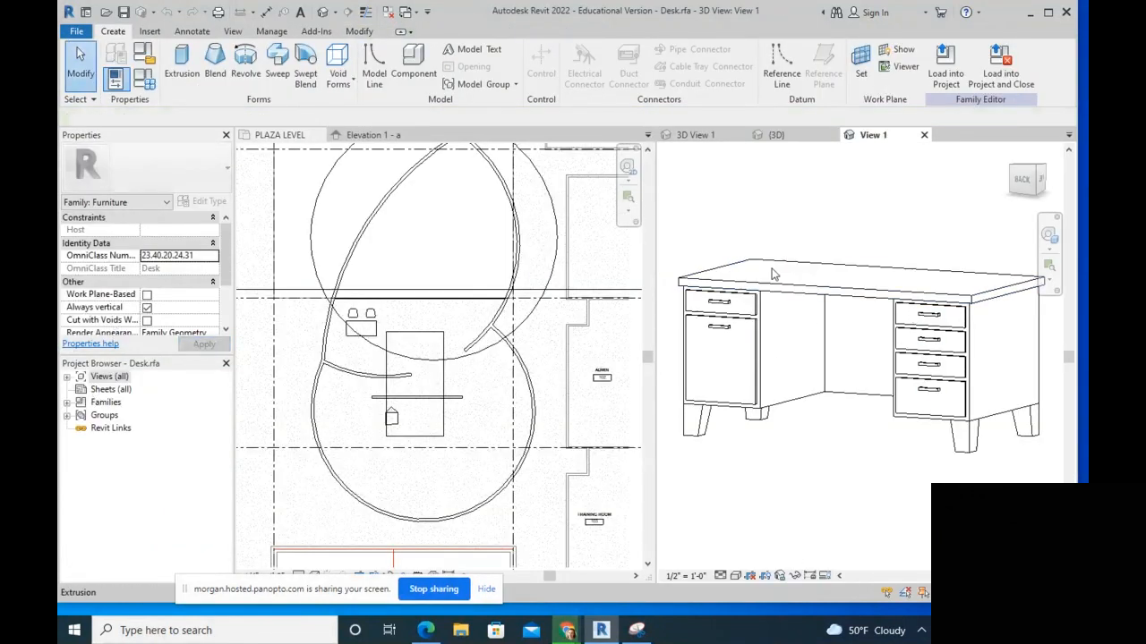
left_click(777, 266)
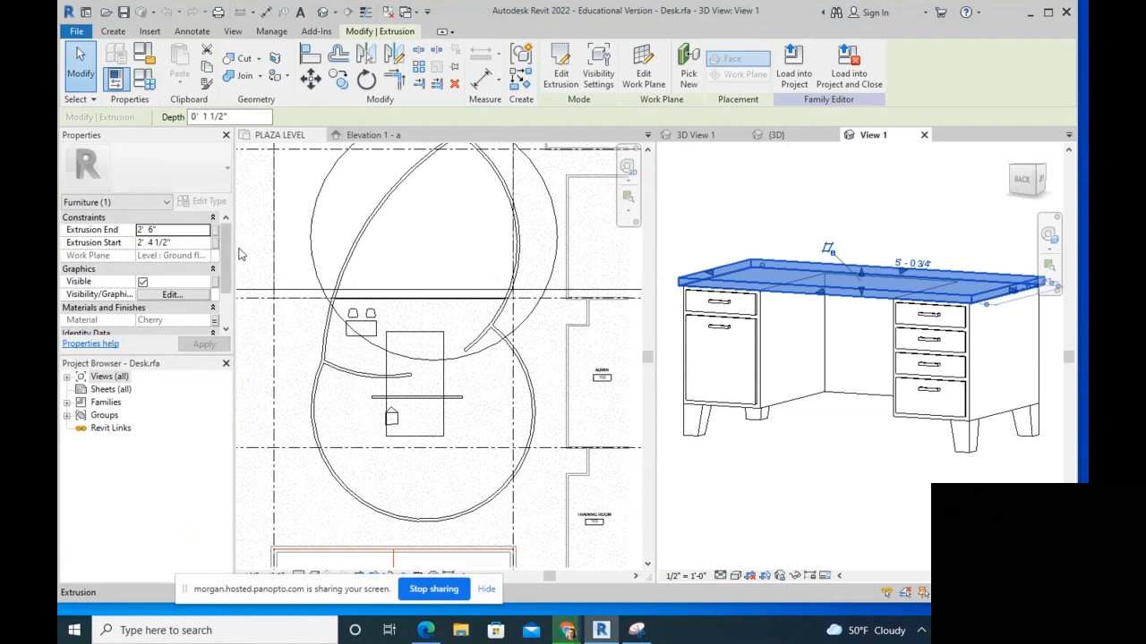
scroll(83, 276, "down", 3)
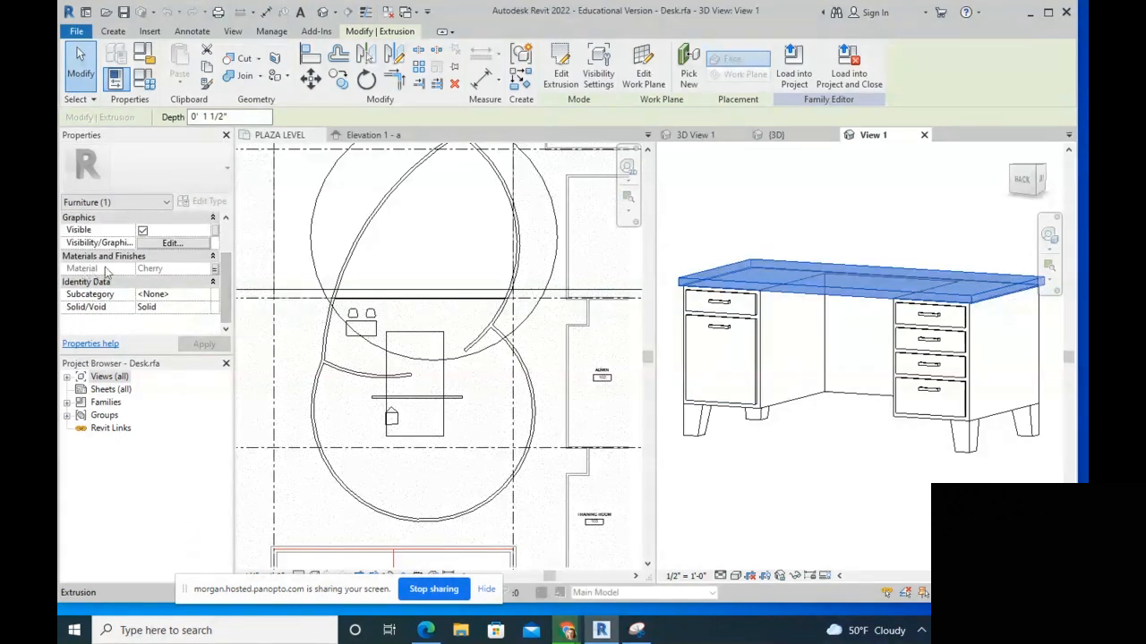
left_click(144, 79)
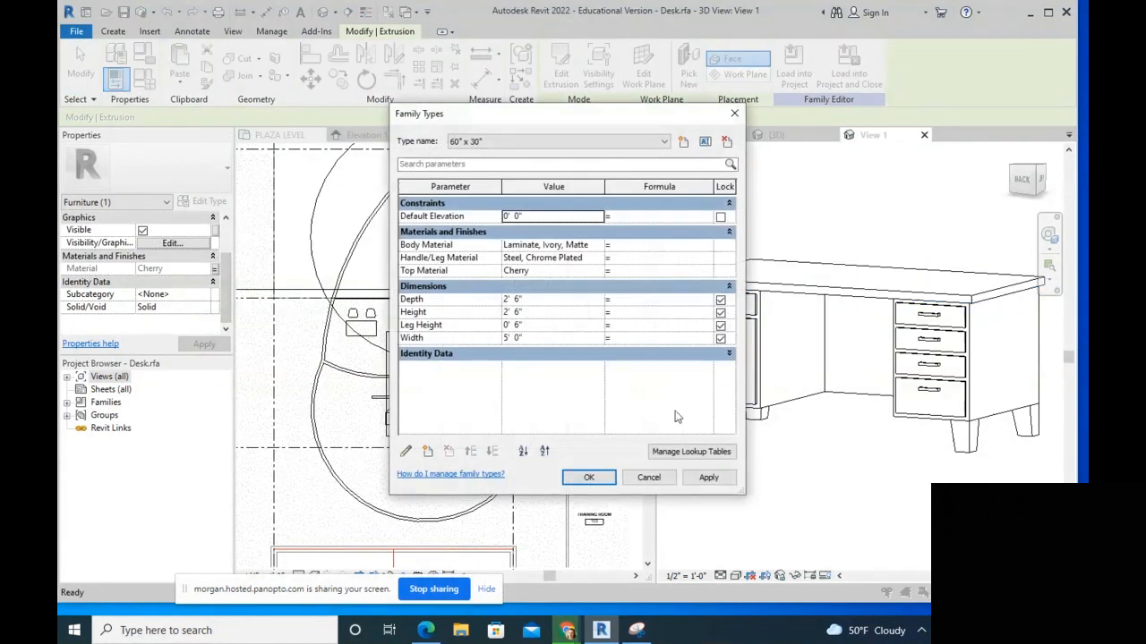
left_click(663, 481)
left_click(925, 136)
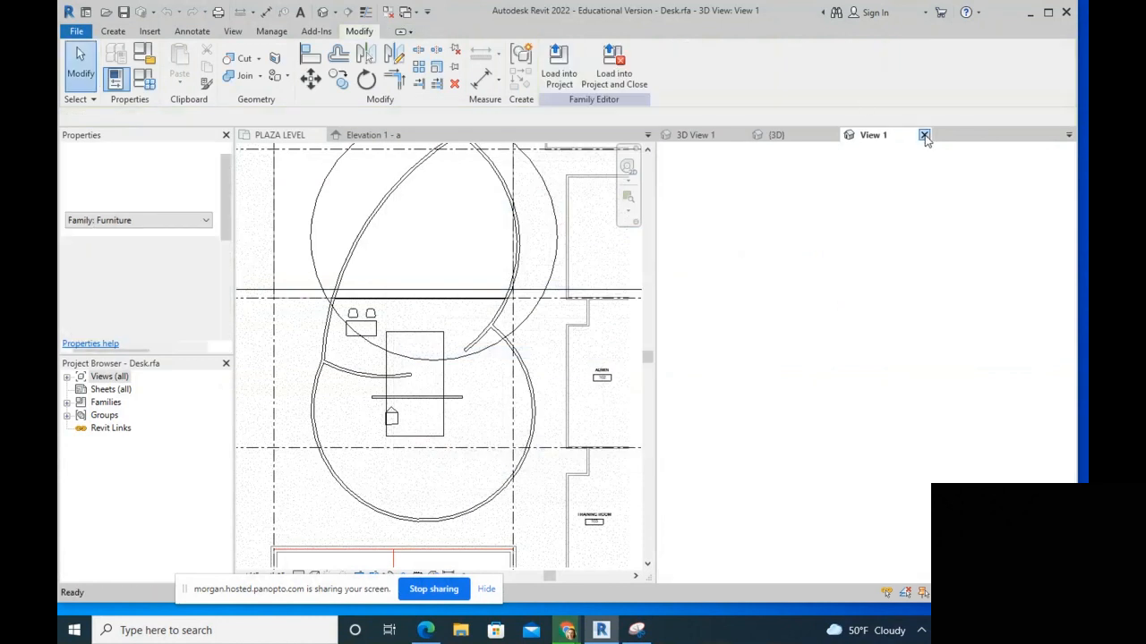
Step: Set the body material of the 60" x 30" desk type to Metal Furring
left_click(792, 355)
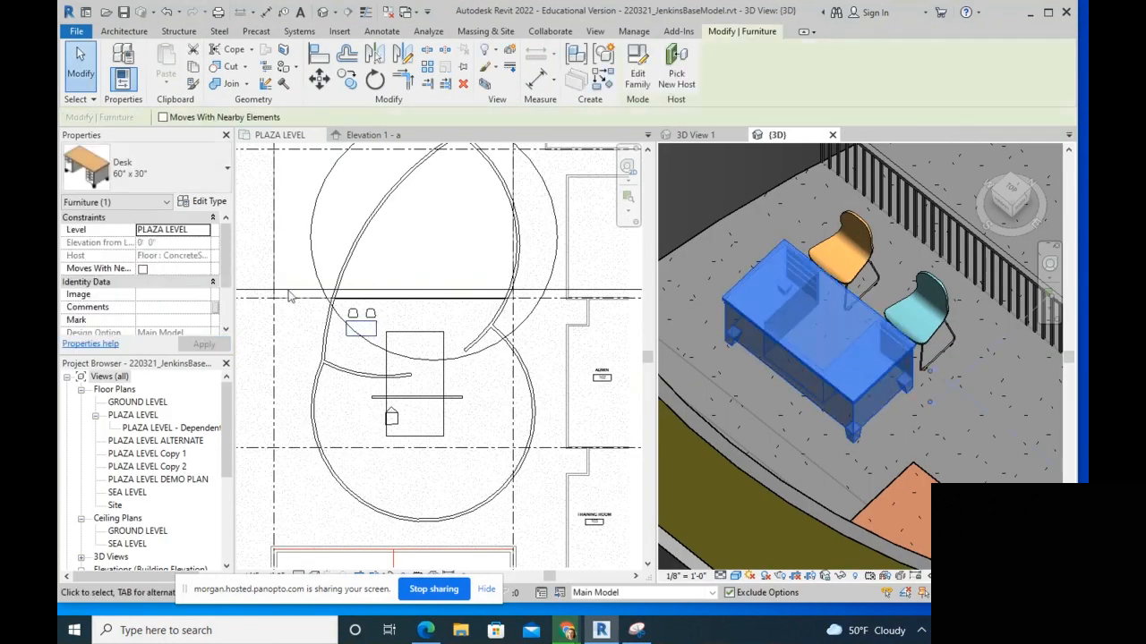
left_click(203, 203)
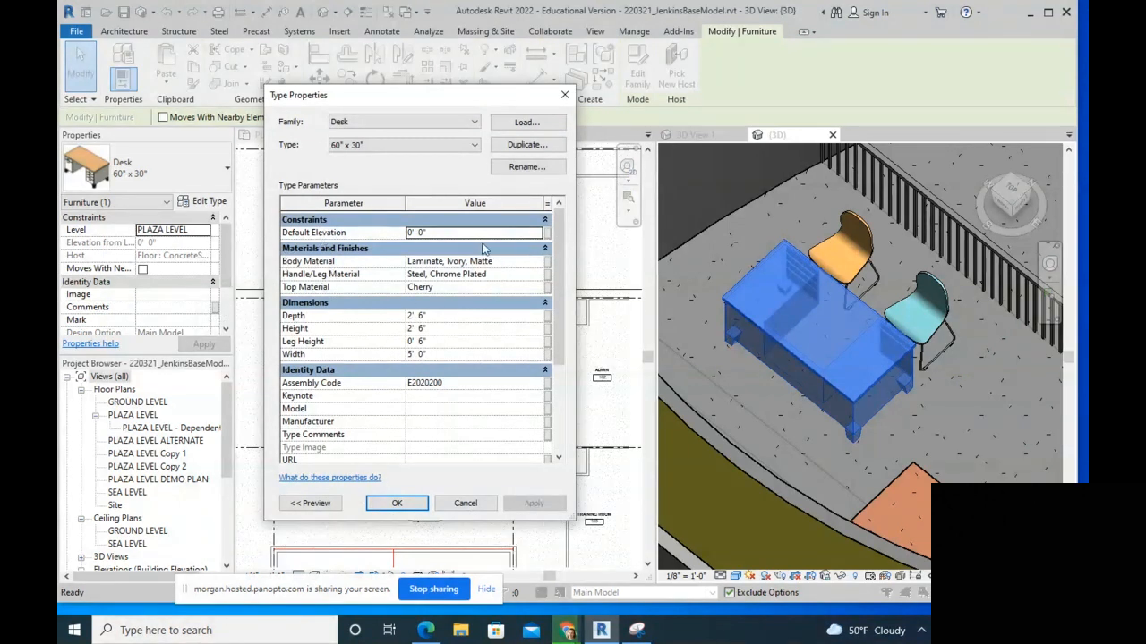
left_click(533, 261)
left_click(546, 261)
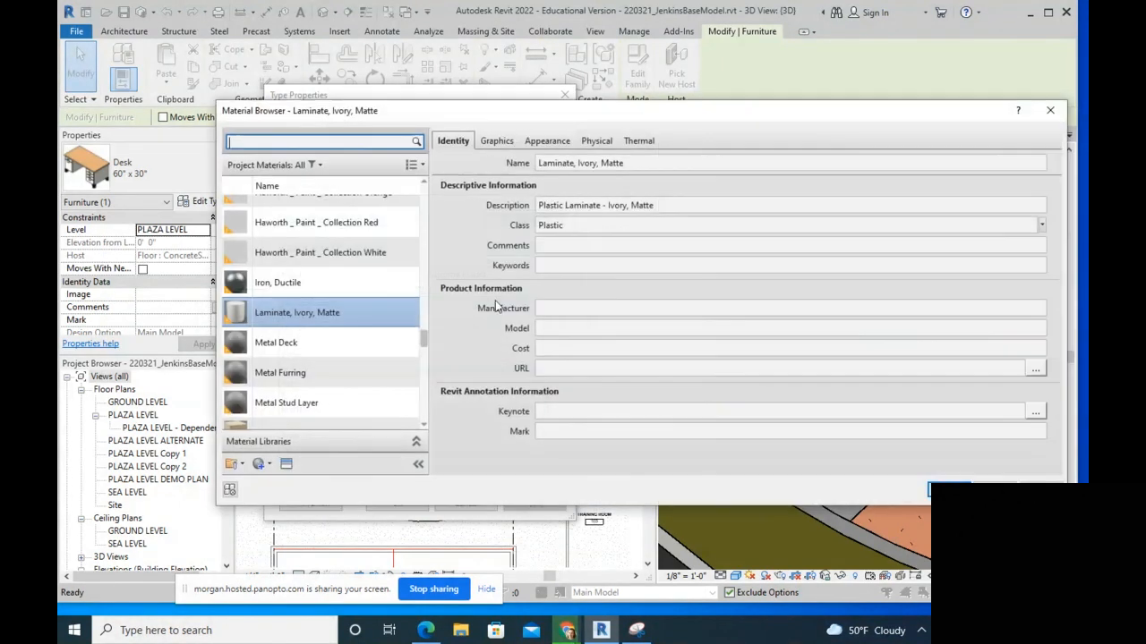
left_click(297, 373)
left_click(949, 488)
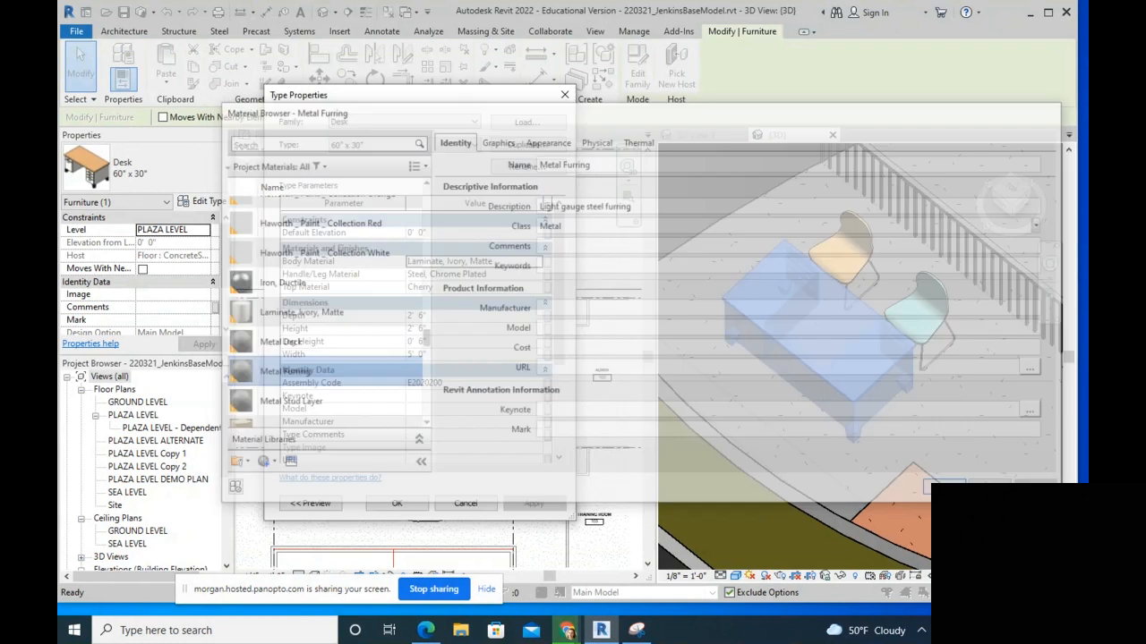
left_click(397, 503)
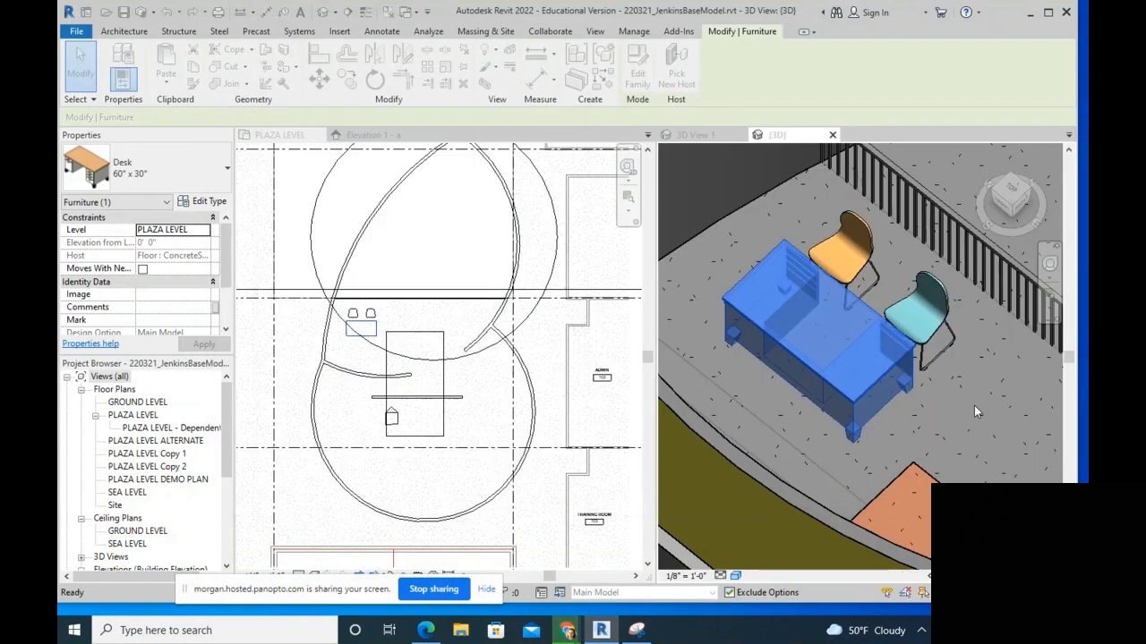
key("Escape")
Step: Examine the instance and type properties of the straight railing behind the desk for a material setting
middle_click_drag(858, 370, 877, 295, "shift")
left_click(880, 287)
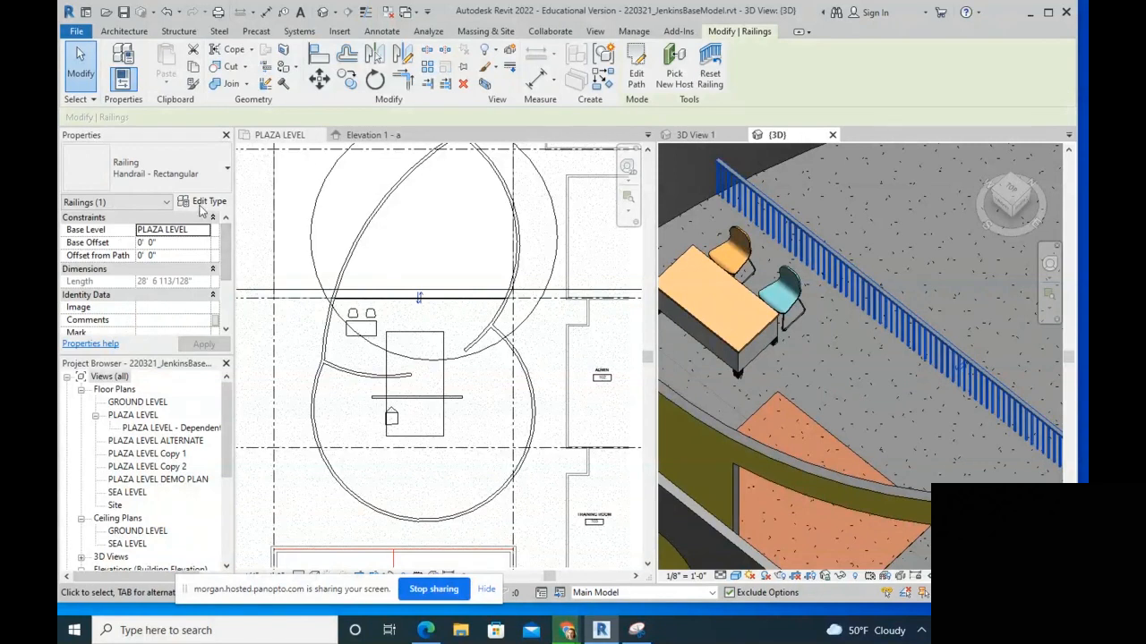
left_click(205, 206)
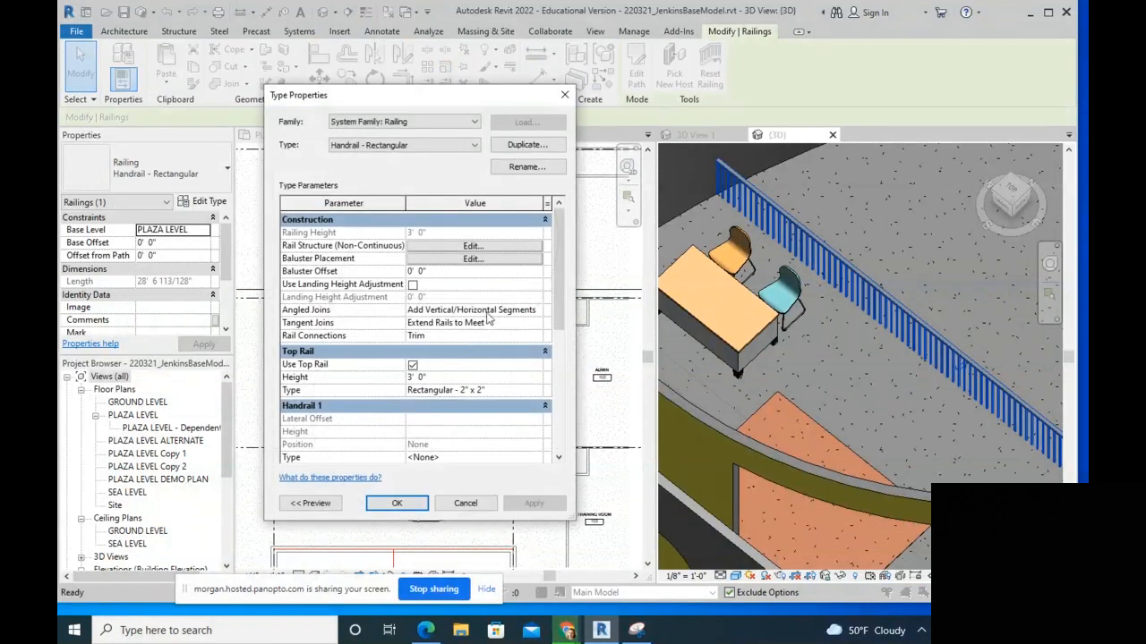
scroll(490, 316, "down", 6)
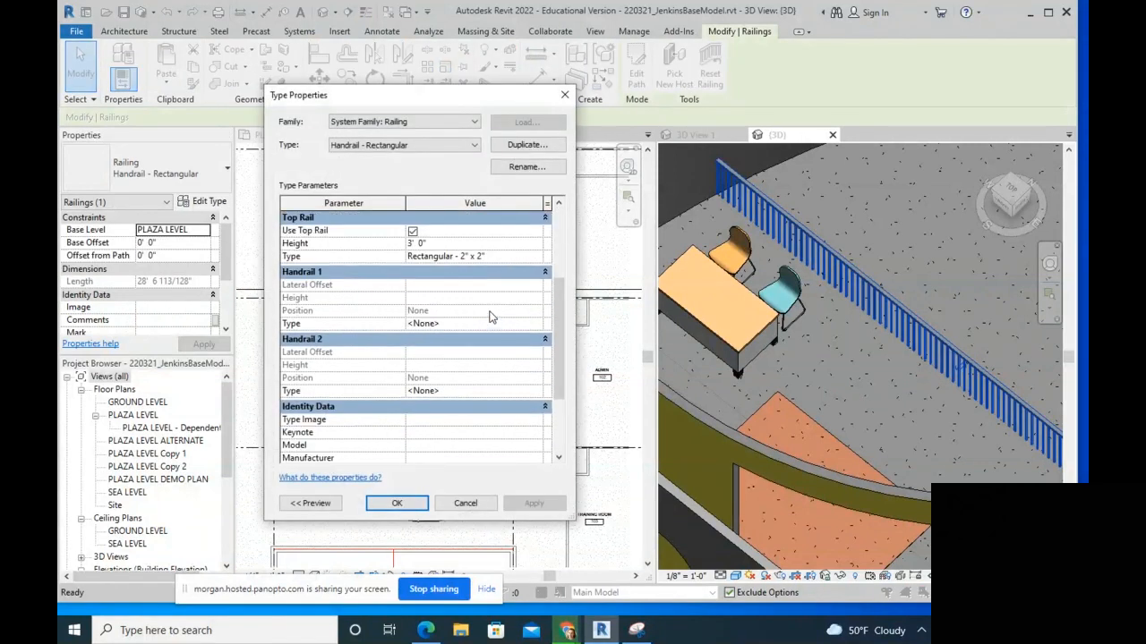
scroll(490, 316, "up", 5)
scroll(489, 316, "up", 1)
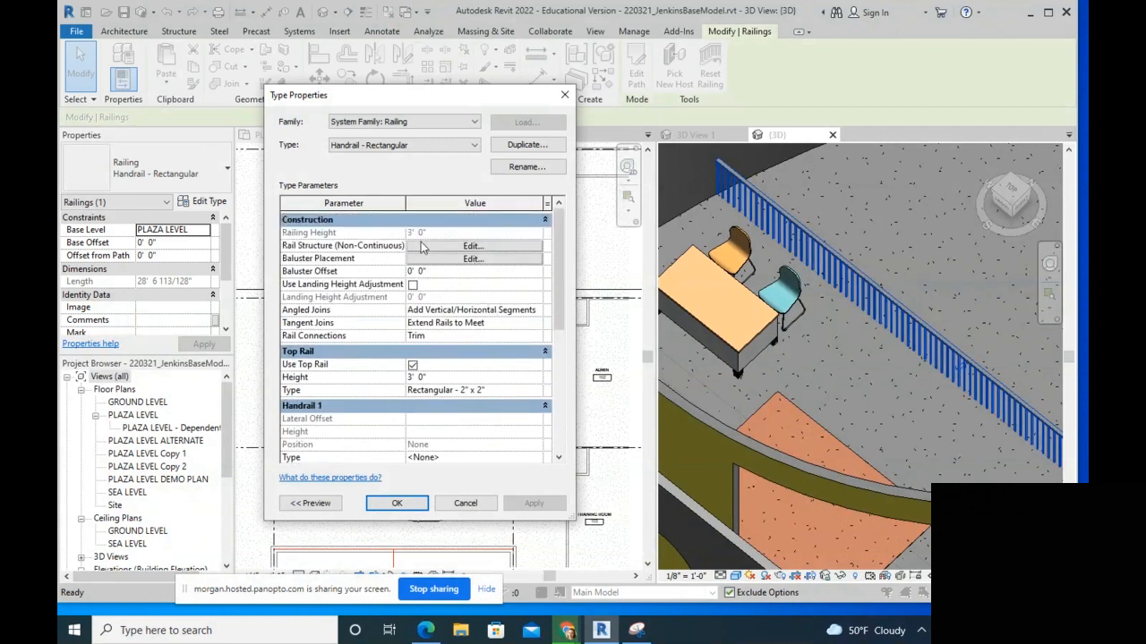
scroll(455, 342, "down", 1)
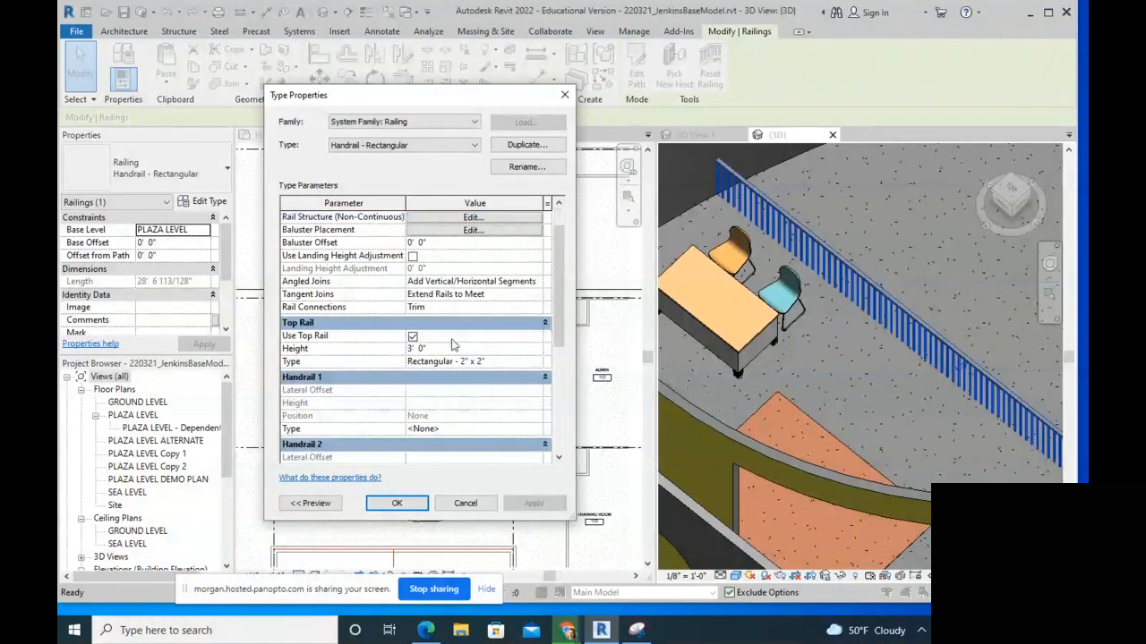
left_click(466, 504)
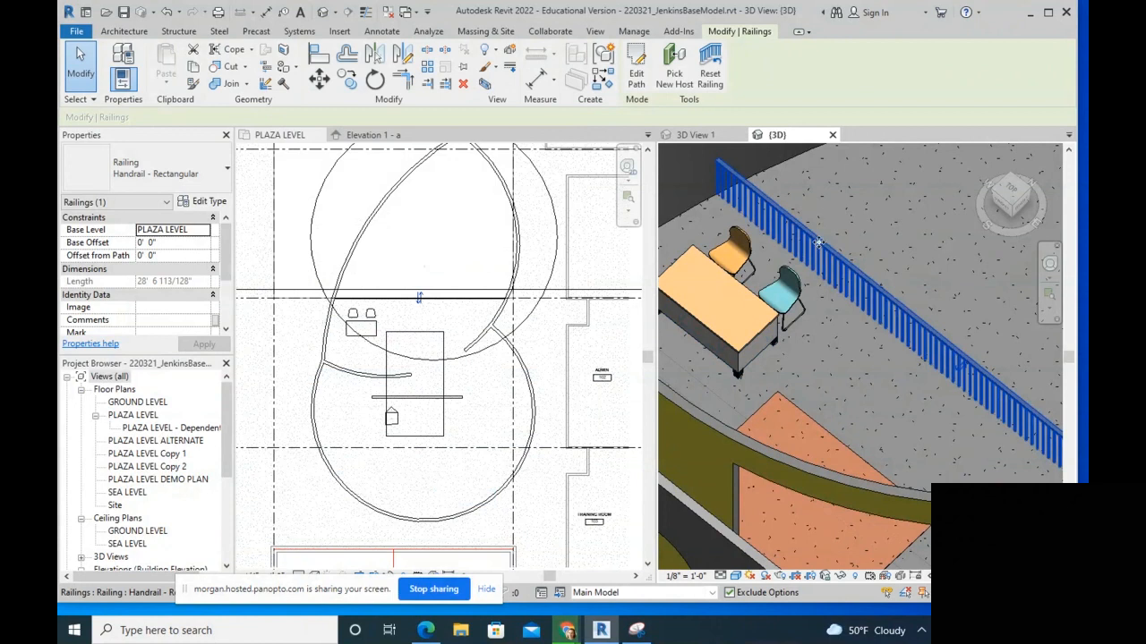
scroll(228, 259, "down", 3)
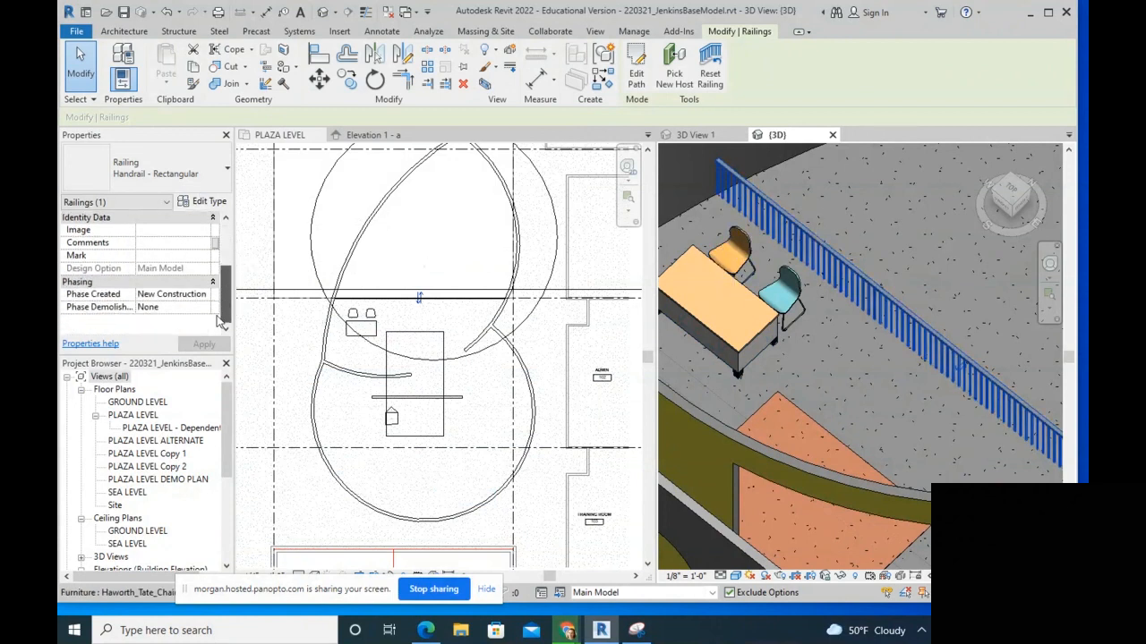
left_click(206, 203)
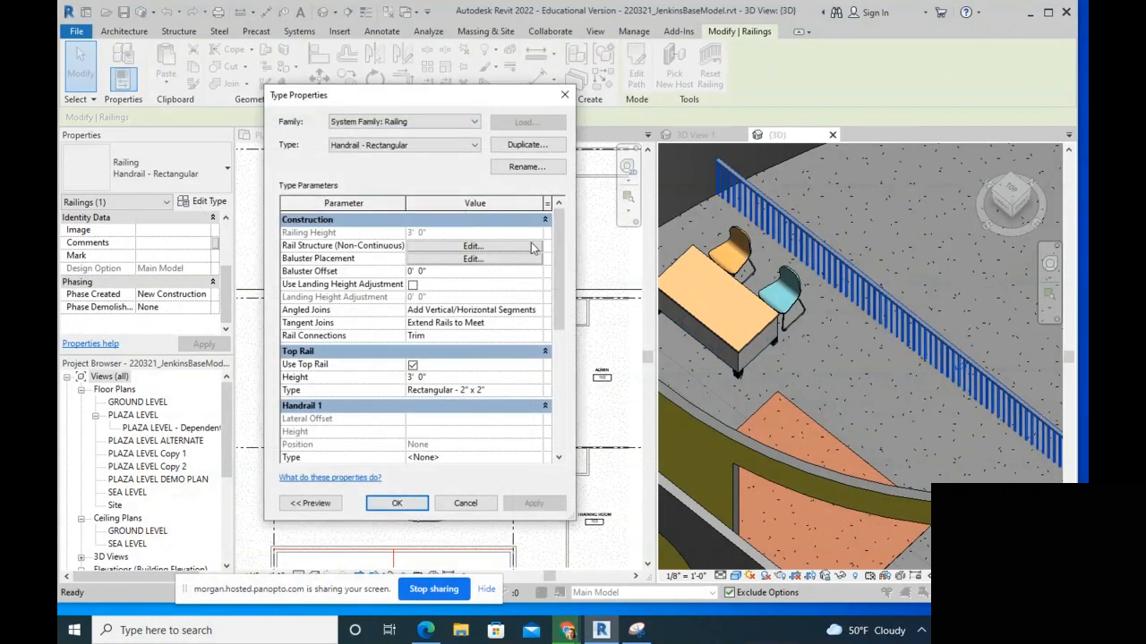
mouse_move(555, 262)
left_mouse_down()
mouse_move(552, 396)
mouse_move(556, 273)
left_mouse_up()
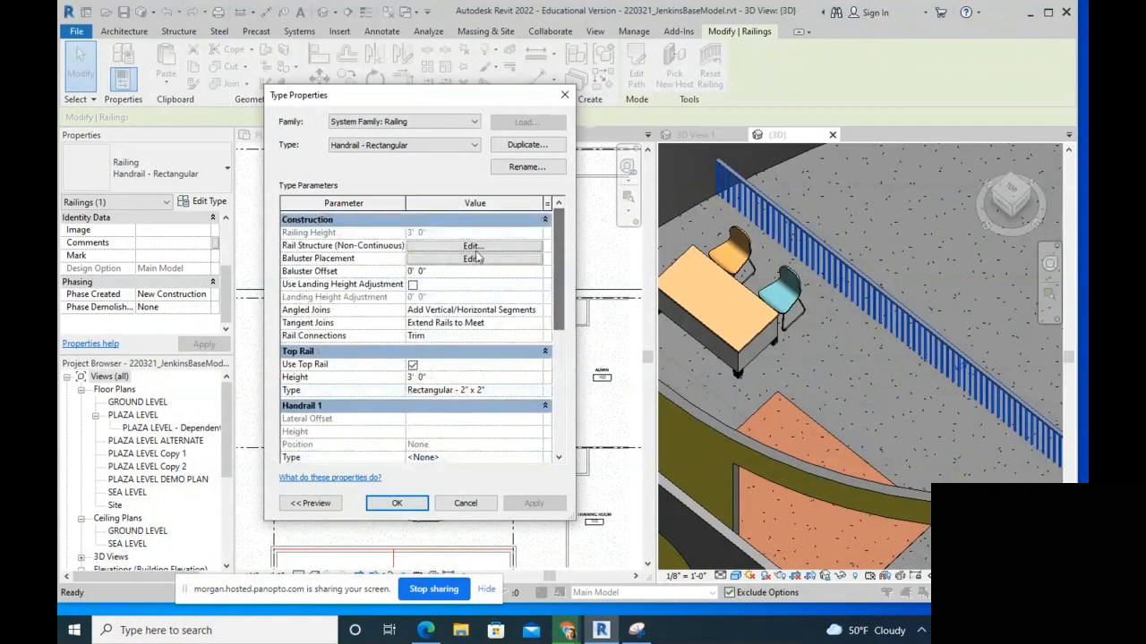
Step: Duplicate the railing type as Handrail - Rectangular 2 and check its non-continuous rail structure without editing it
left_click(529, 144)
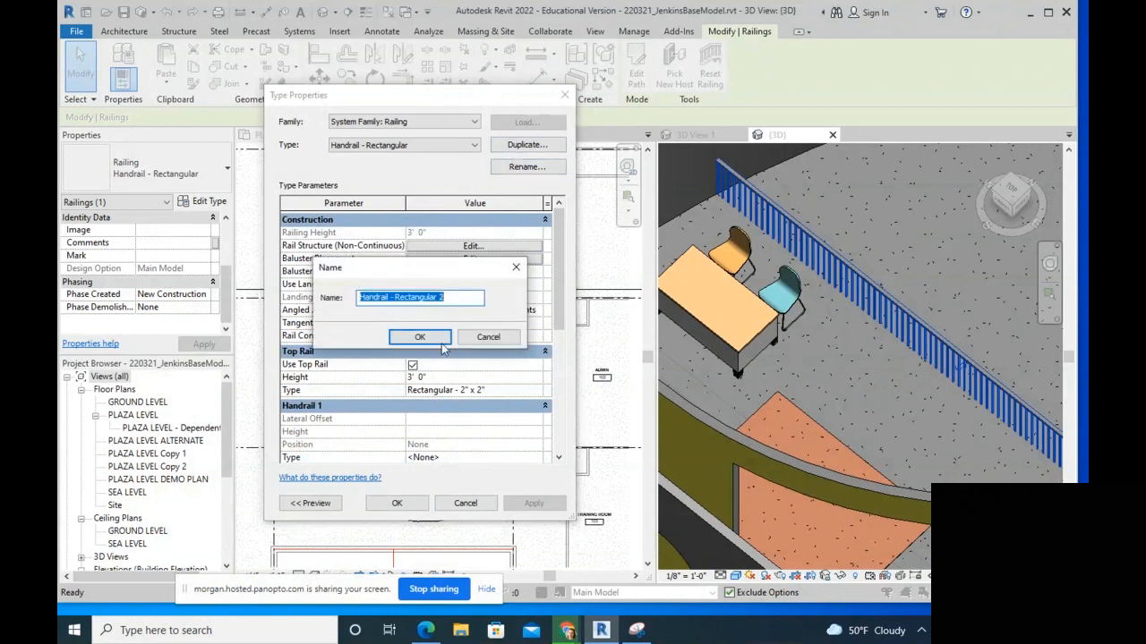
left_click(417, 337)
left_click(473, 246)
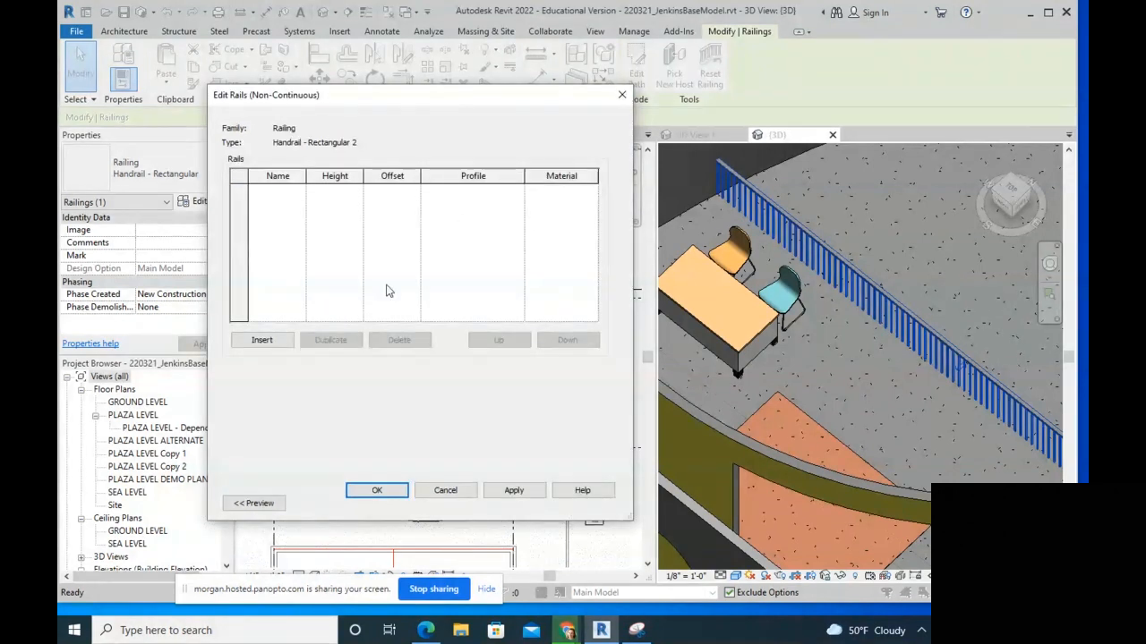
left_click(438, 497)
Step: Examine the baluster placement of the Handrail - Rectangular 2 type, checking the main pattern and post families, and leave it unchanged
left_click(477, 263)
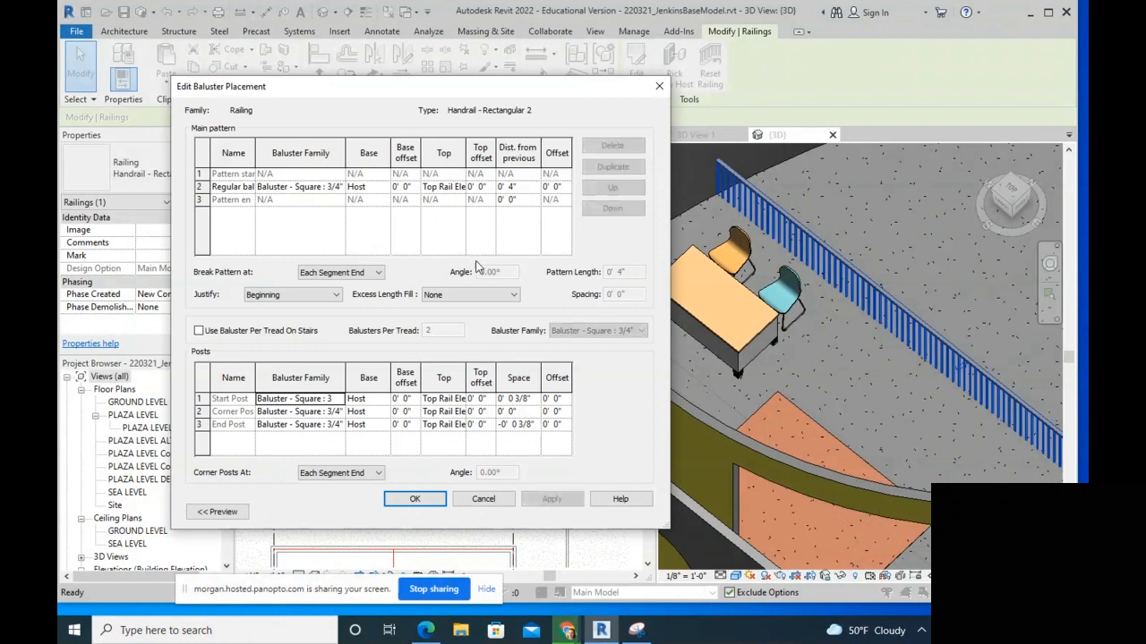
left_click(317, 191)
left_click(340, 188)
left_click(339, 188)
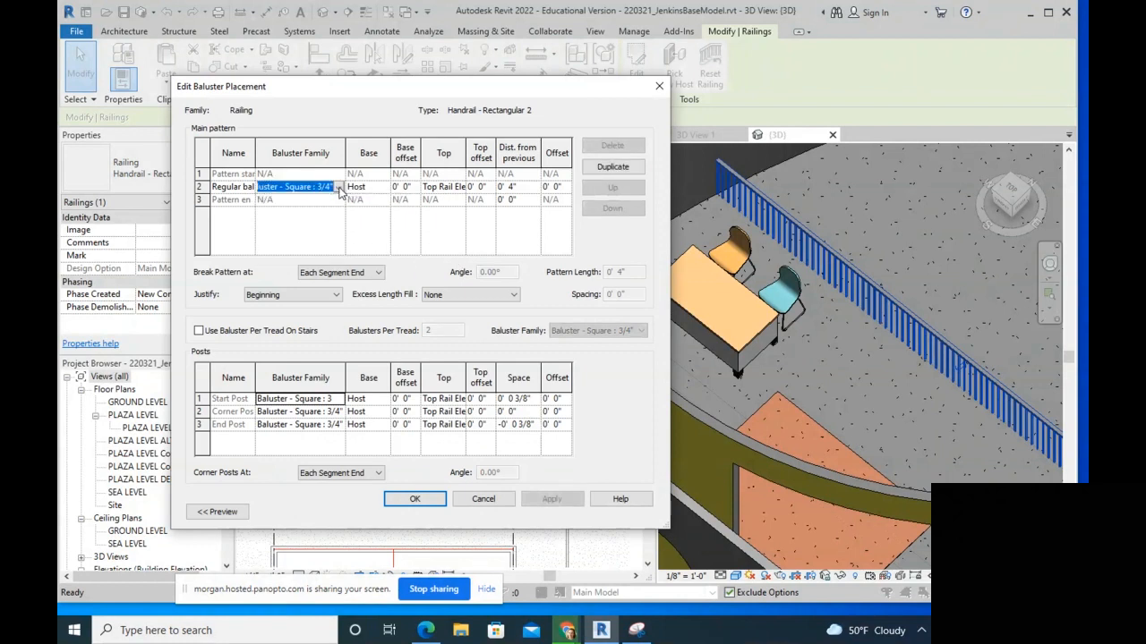
left_click(248, 190)
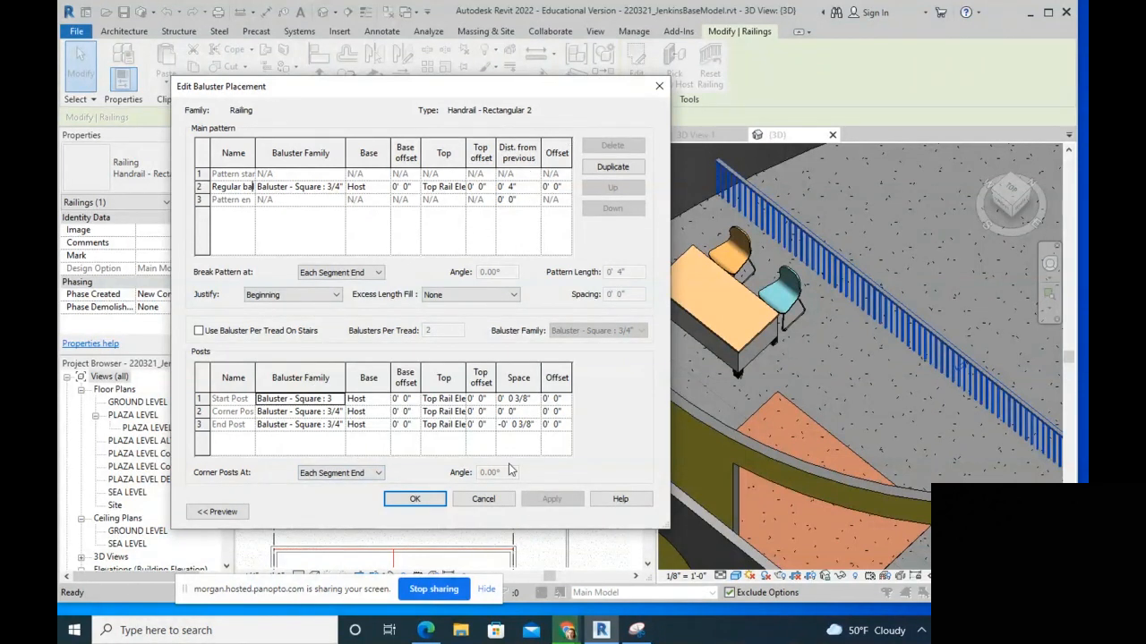
left_click(458, 187)
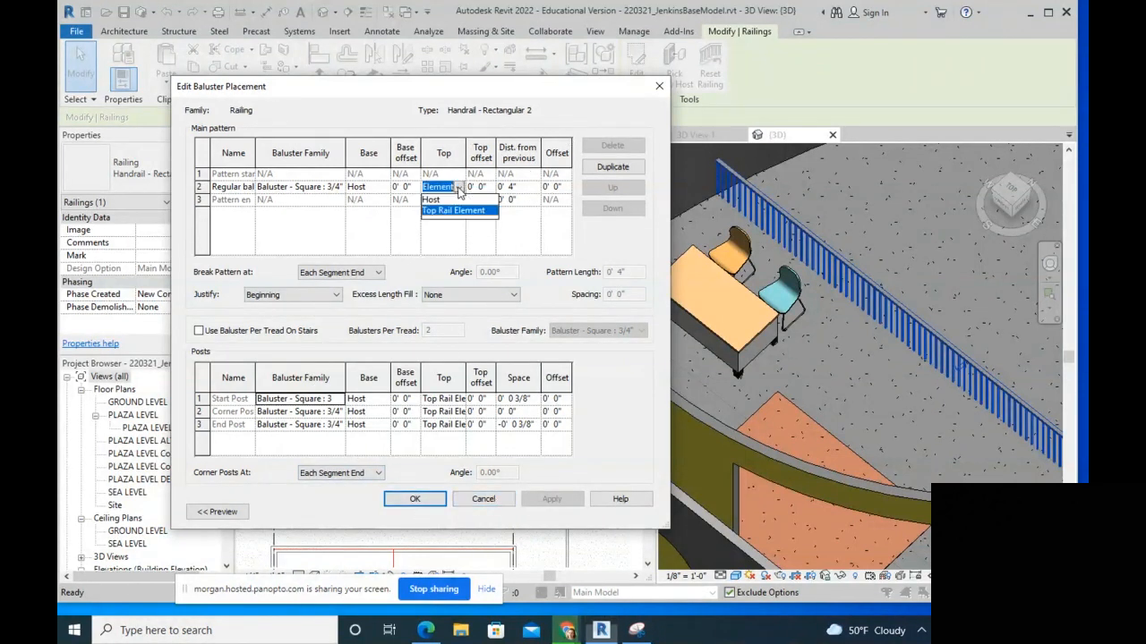
left_click(344, 400)
left_click(474, 503)
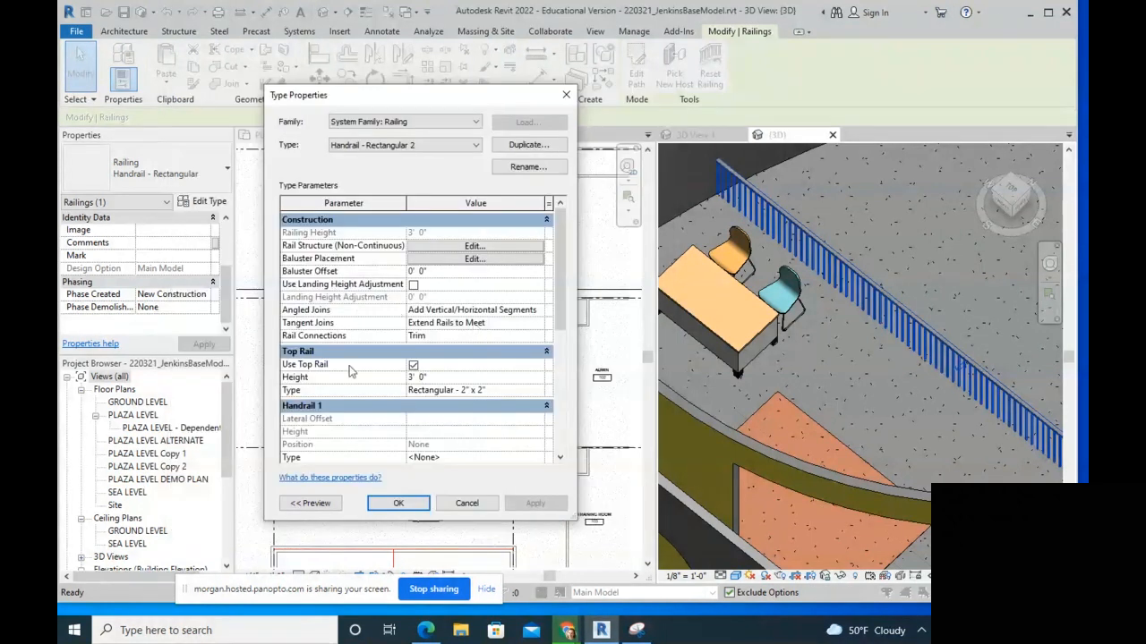
Step: Check the properties of the circular handrail type available for the railing's handrail setting, then return to the railing type properties
left_click_drag(562, 264, 563, 339)
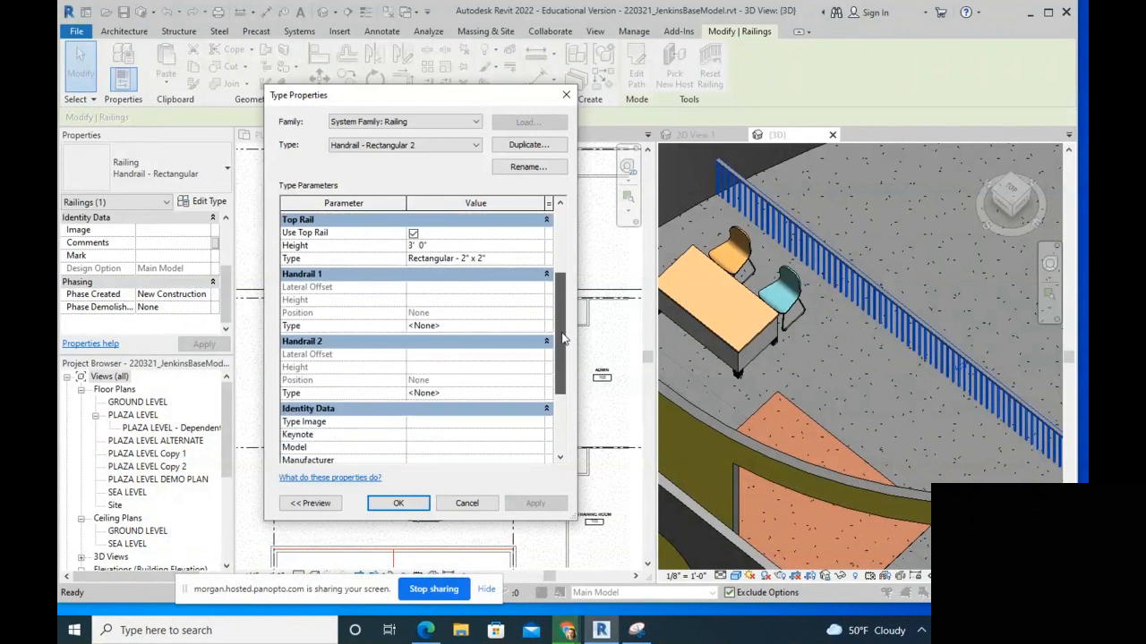
left_click(535, 396)
left_click(535, 396)
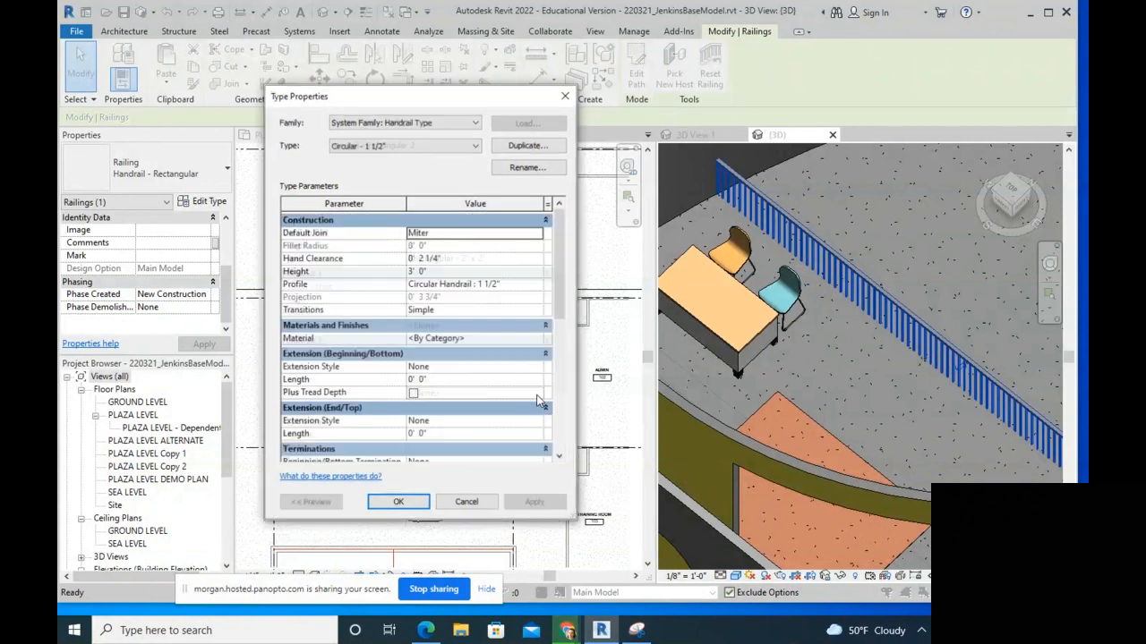
left_click(564, 93)
scroll(376, 311, "up", 1)
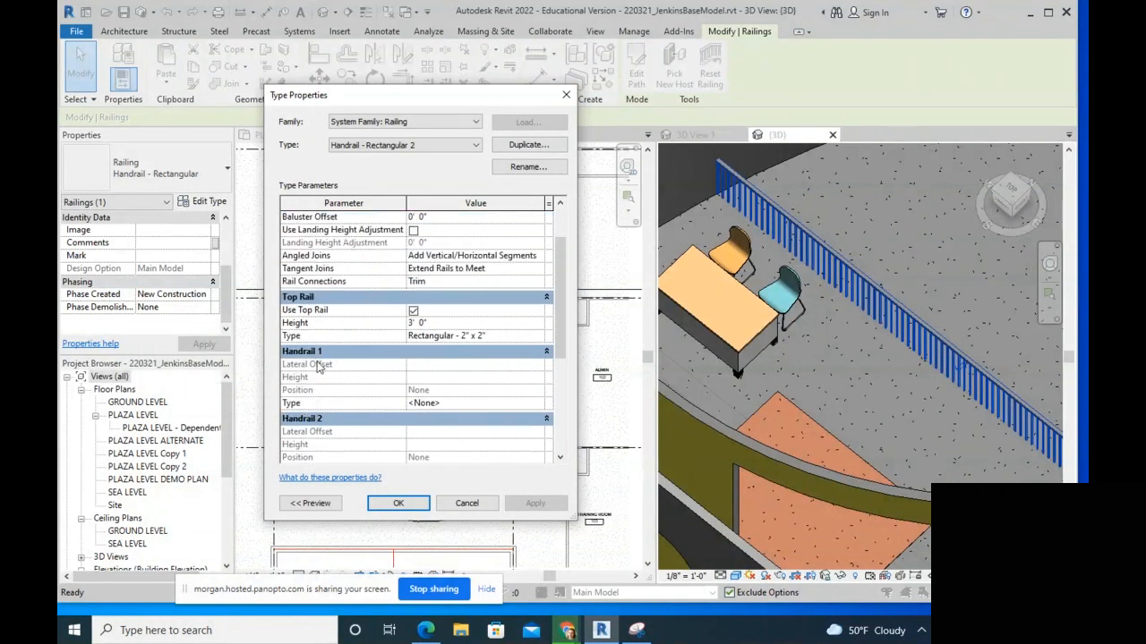
Step: Set the material of the railing's Rectangular - 2" x 2" top rail type to Parking Stripe and apply the railing type changes
scroll(374, 335, "down", 1)
left_click(541, 300)
left_click(539, 298)
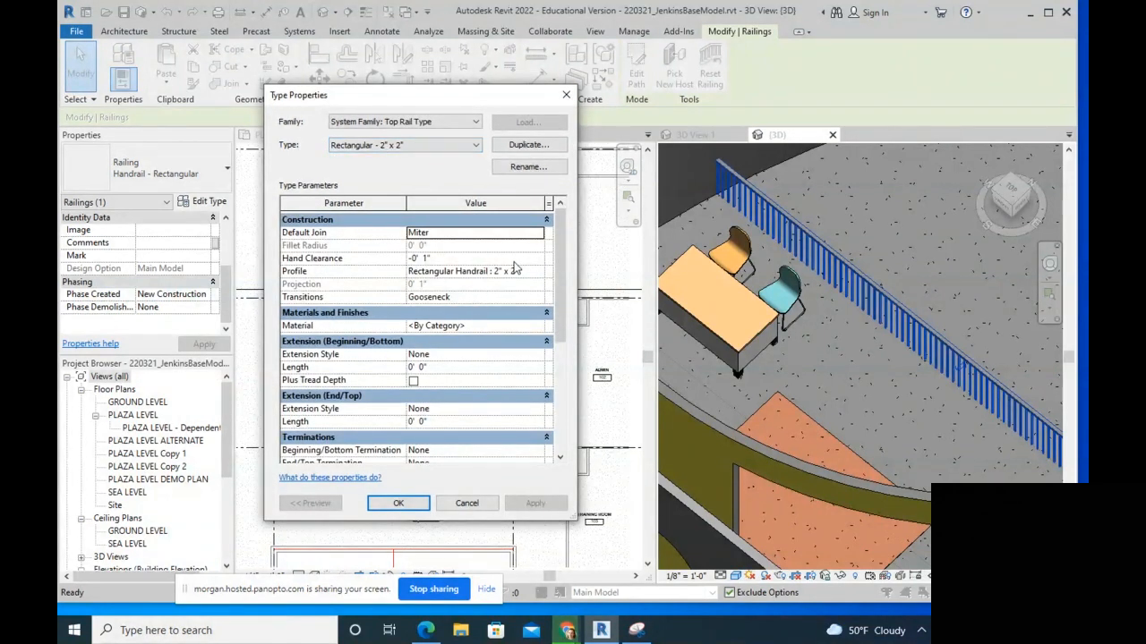
left_click(540, 329)
left_click(541, 326)
left_click(275, 404)
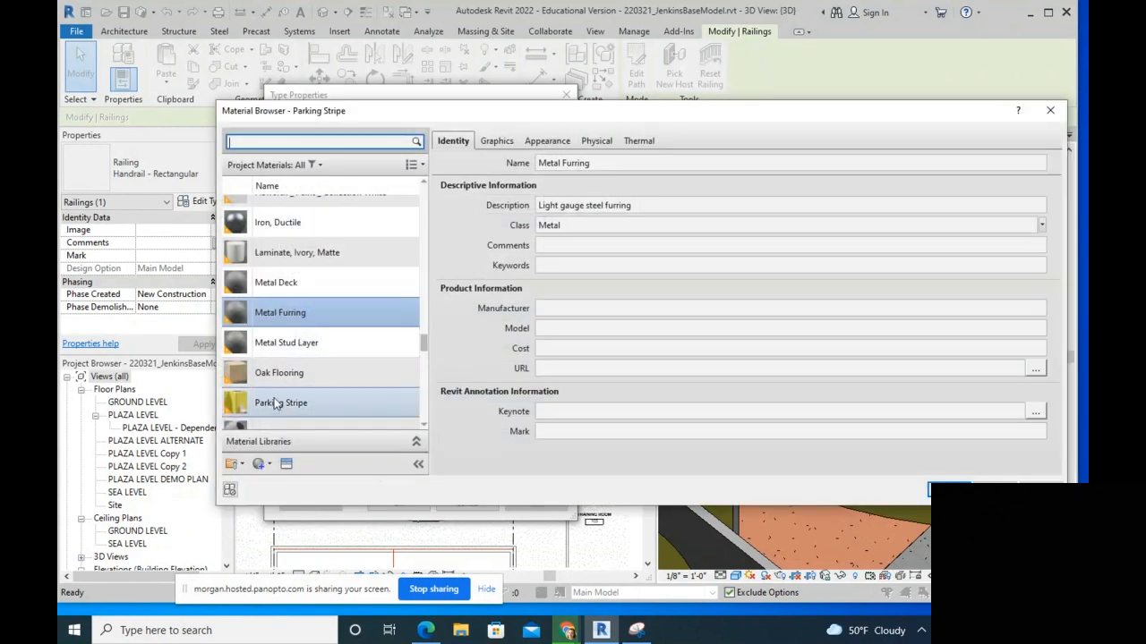
left_click(948, 490)
left_click(399, 506)
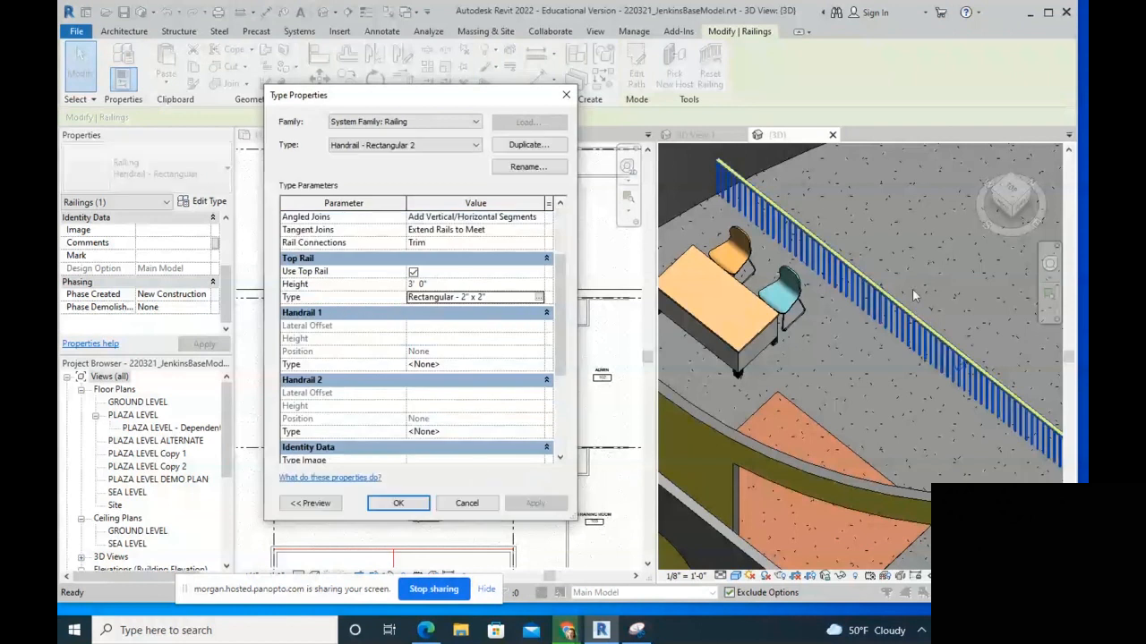
left_click(402, 503)
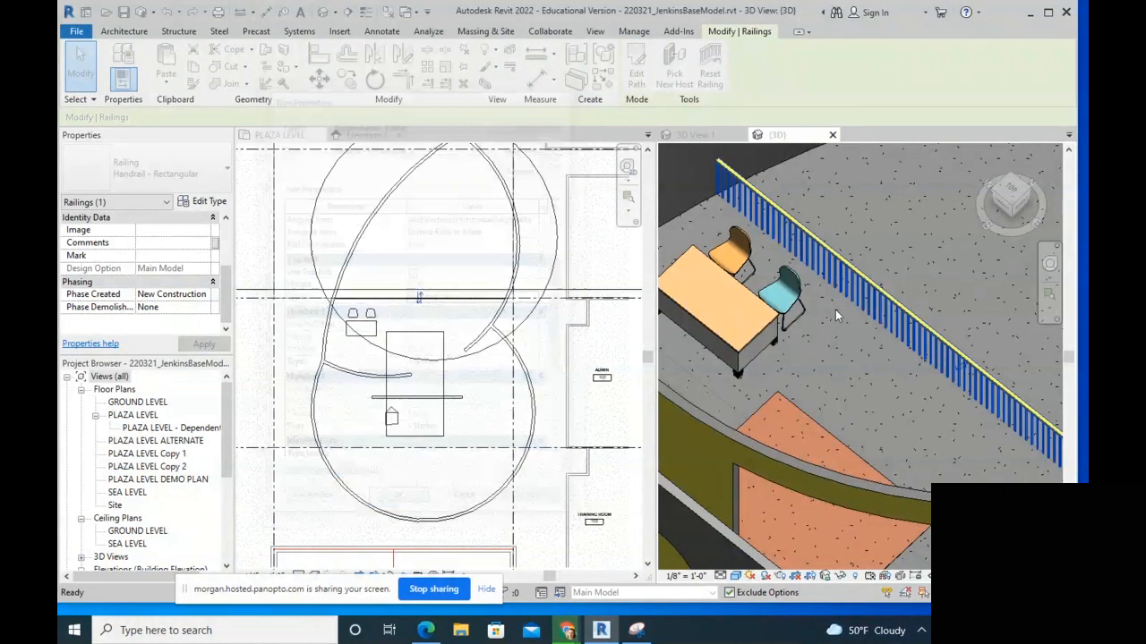
scroll(817, 322, "down", 1)
left_click(823, 337)
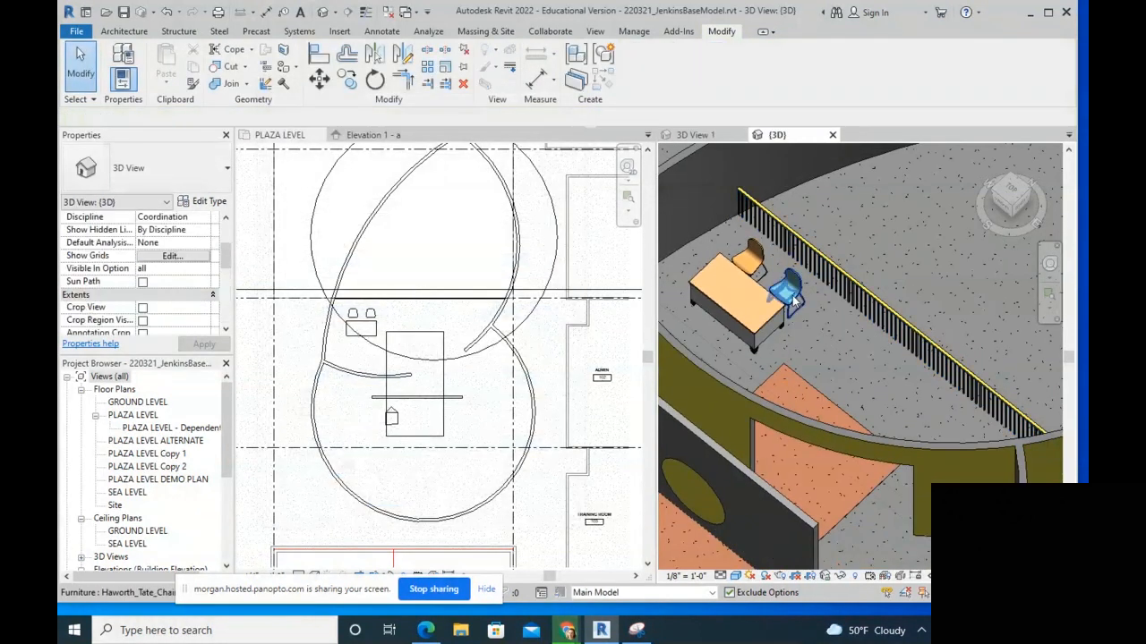
Step: Inspect the type properties of the straight partition wall with the painted circle, leaving the wall type unchanged
scroll(822, 311, "down", 2)
middle_click_drag(893, 290, 852, 288)
scroll(838, 278, "down", 4)
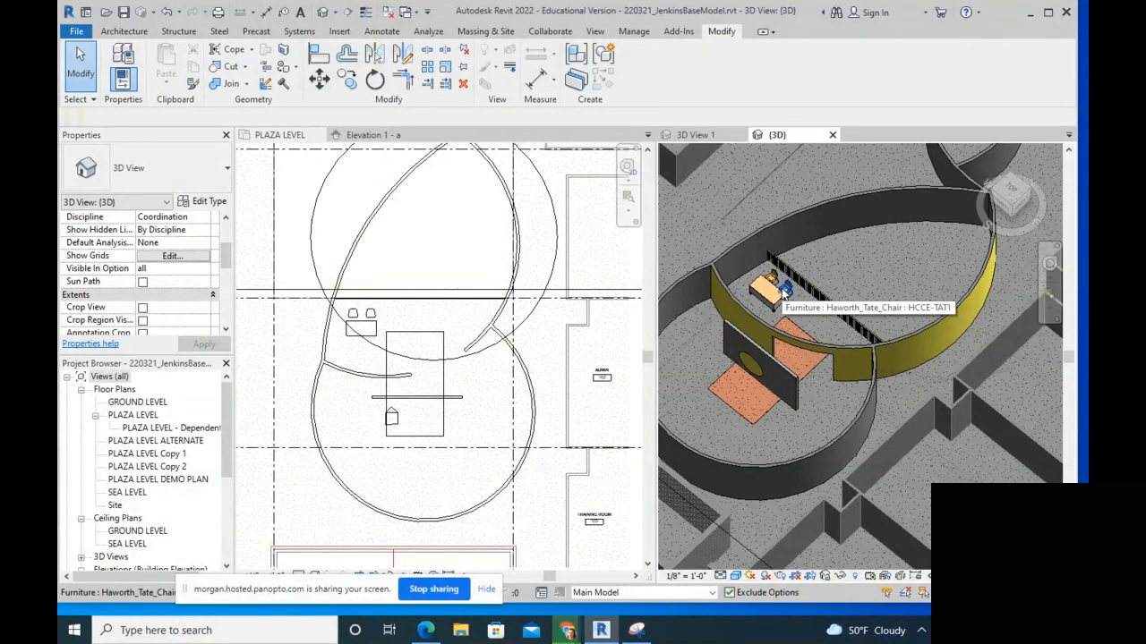
scroll(772, 287, "down", 2)
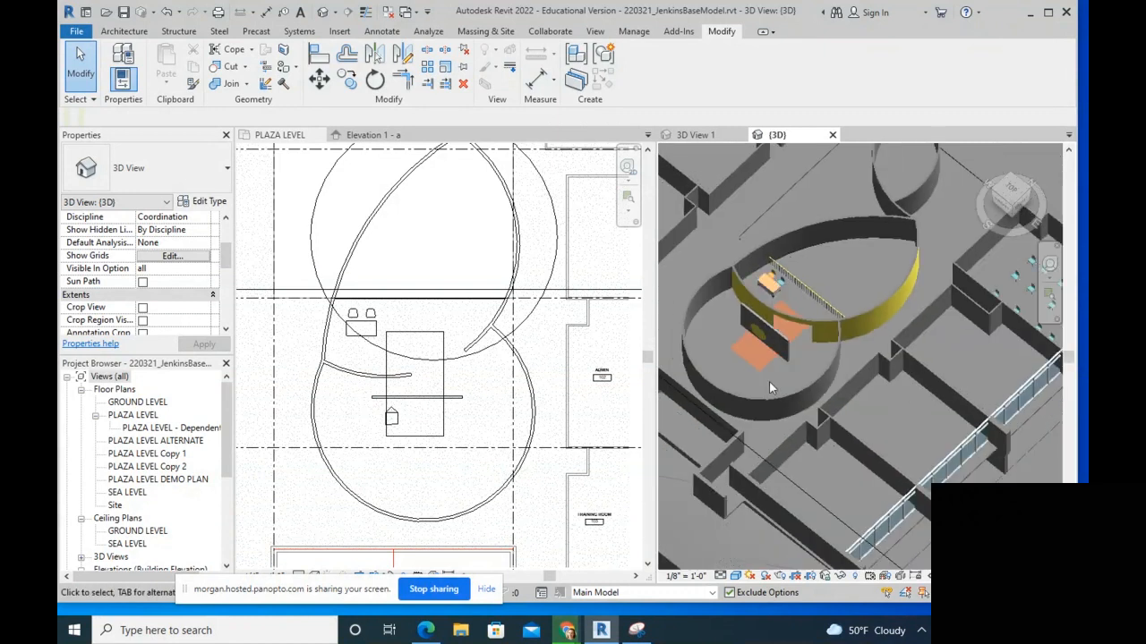
middle_click_drag(769, 383, 825, 338)
left_click(827, 291)
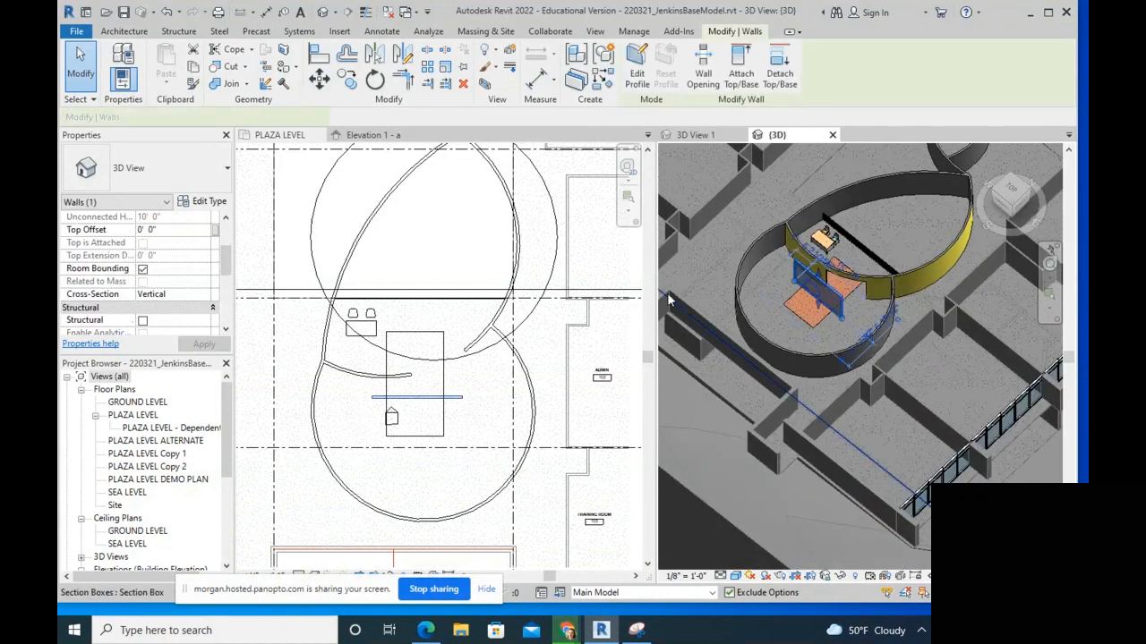
left_click(211, 200)
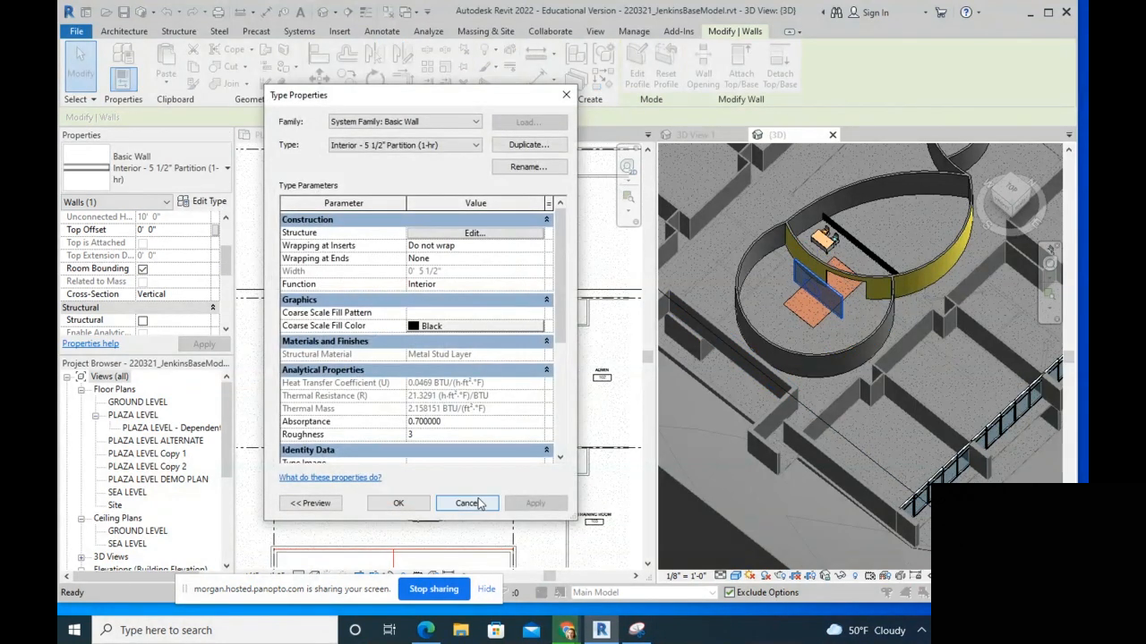
left_click(466, 503)
left_click(695, 259)
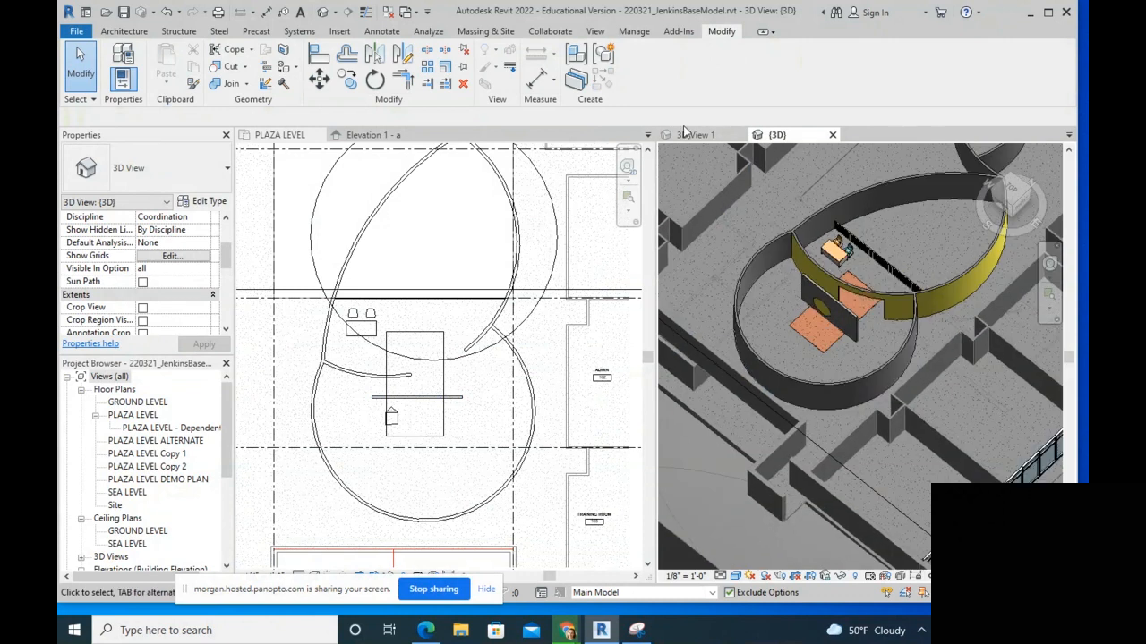
Step: Set the phase filter of the perspective view 3D View 1 to Show Complete
left_click(696, 135)
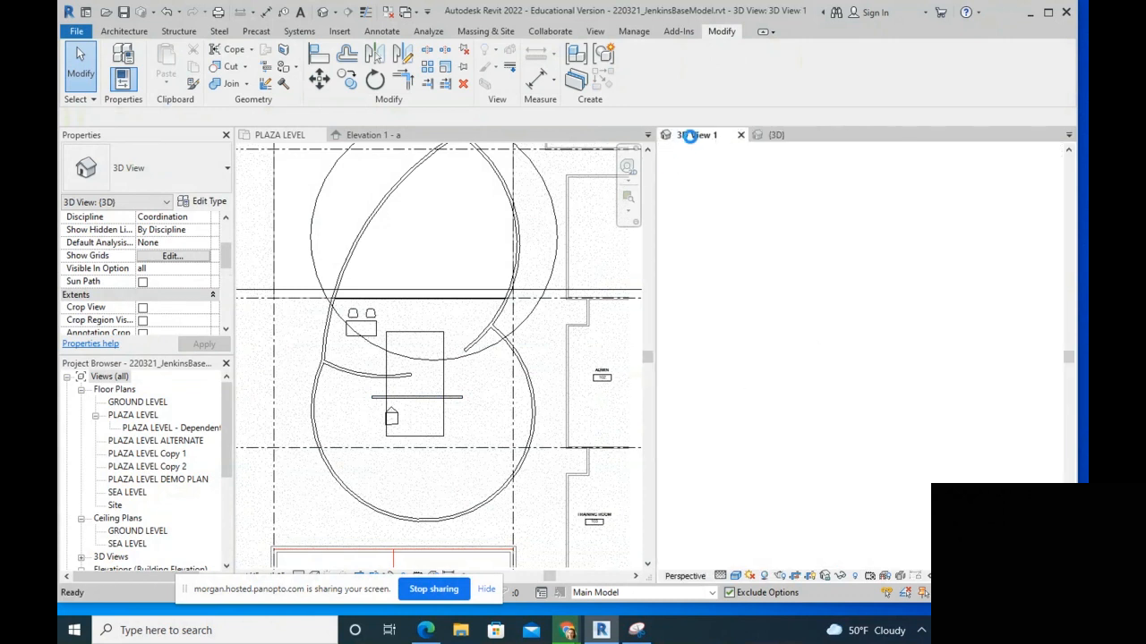
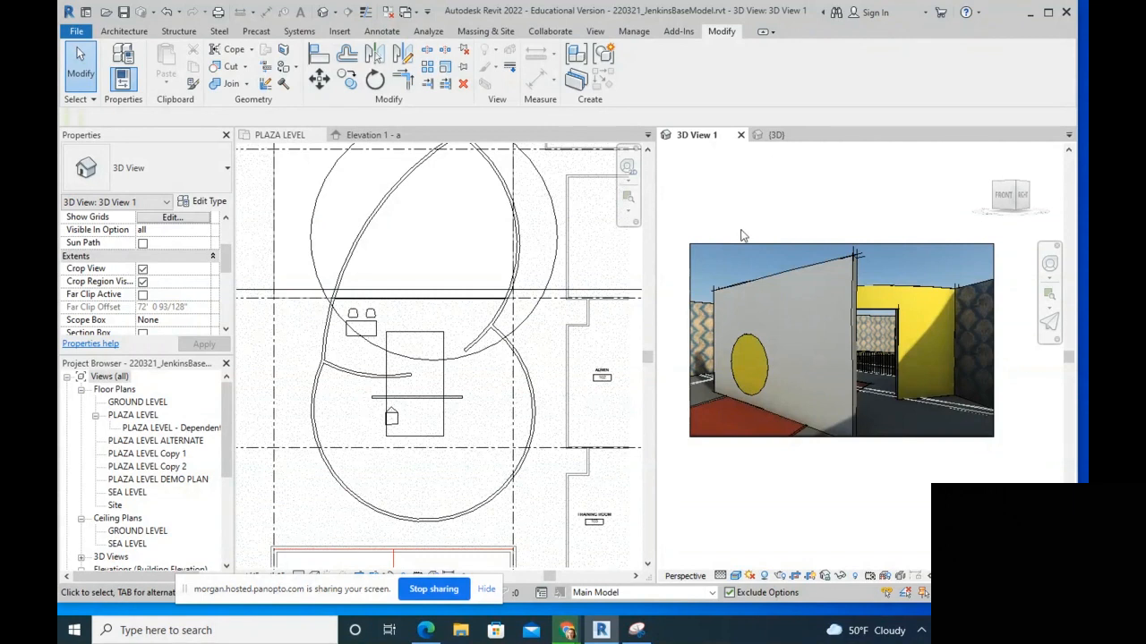
left_click_drag(225, 255, 225, 312)
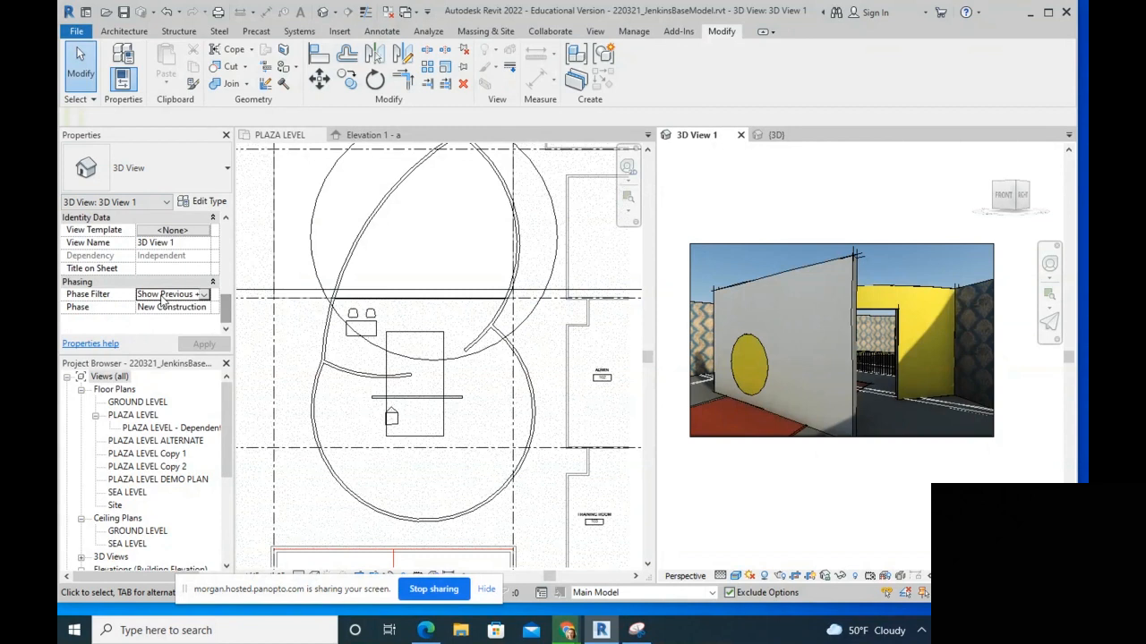
left_click(205, 296)
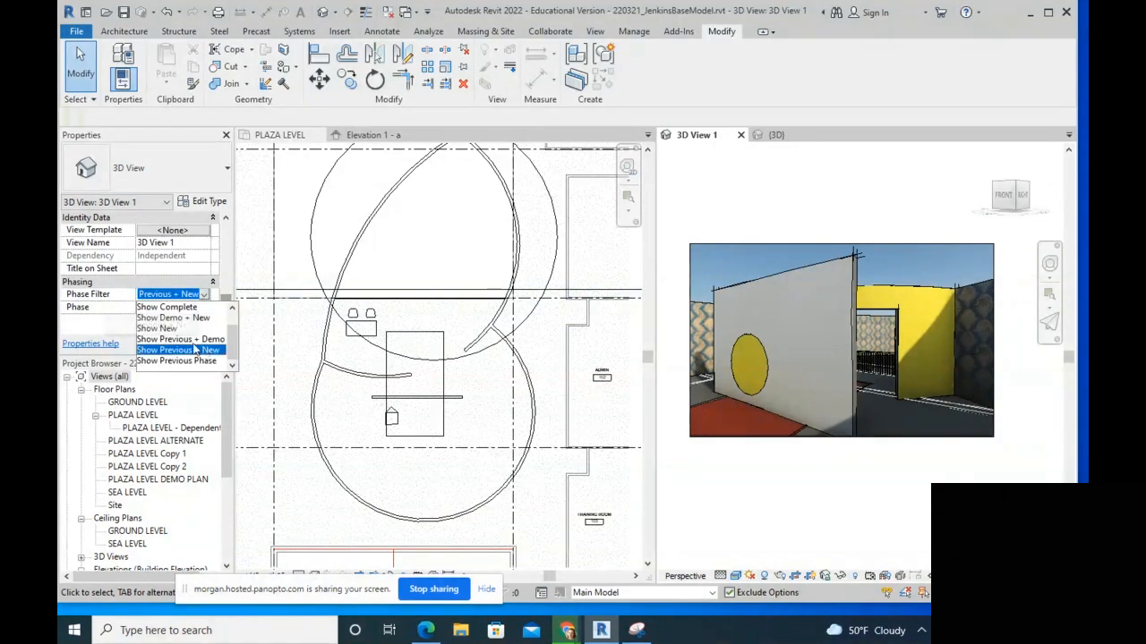
left_click(183, 307)
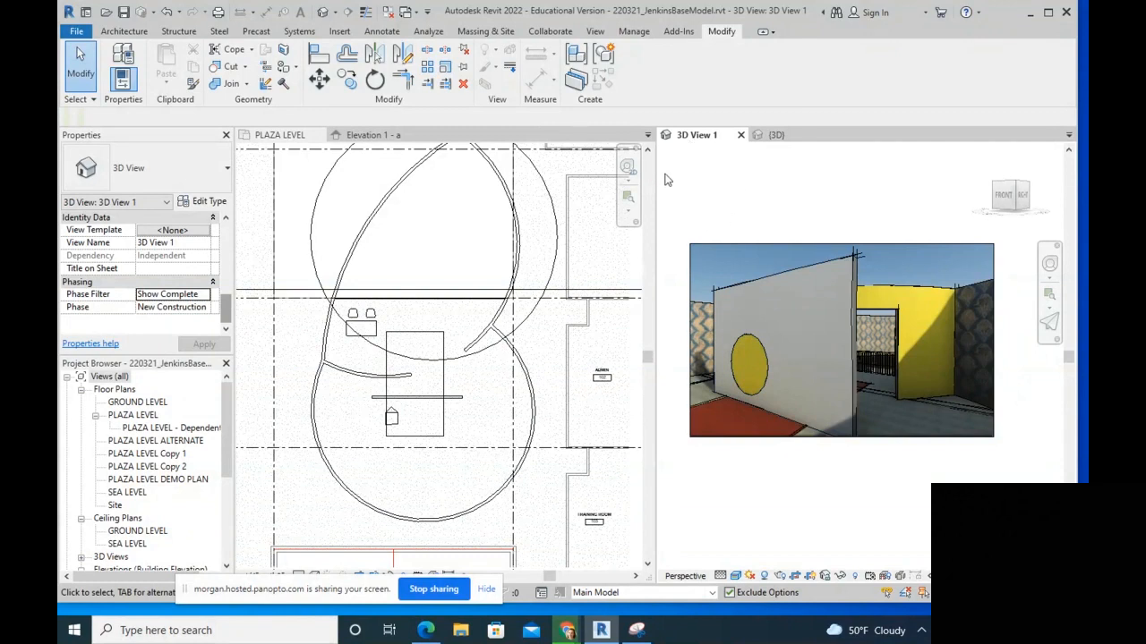
Step: Set up printing of the current window on 11×17 paper at 100% zoom, offset from the corner with no margin
left_click(79, 32)
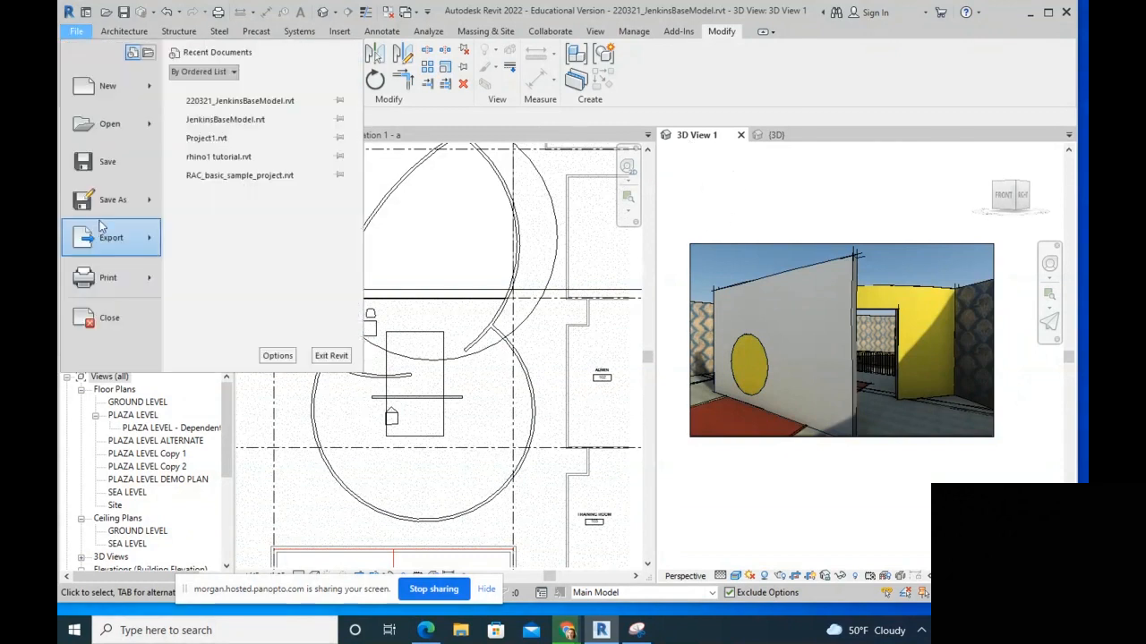
left_click(100, 292)
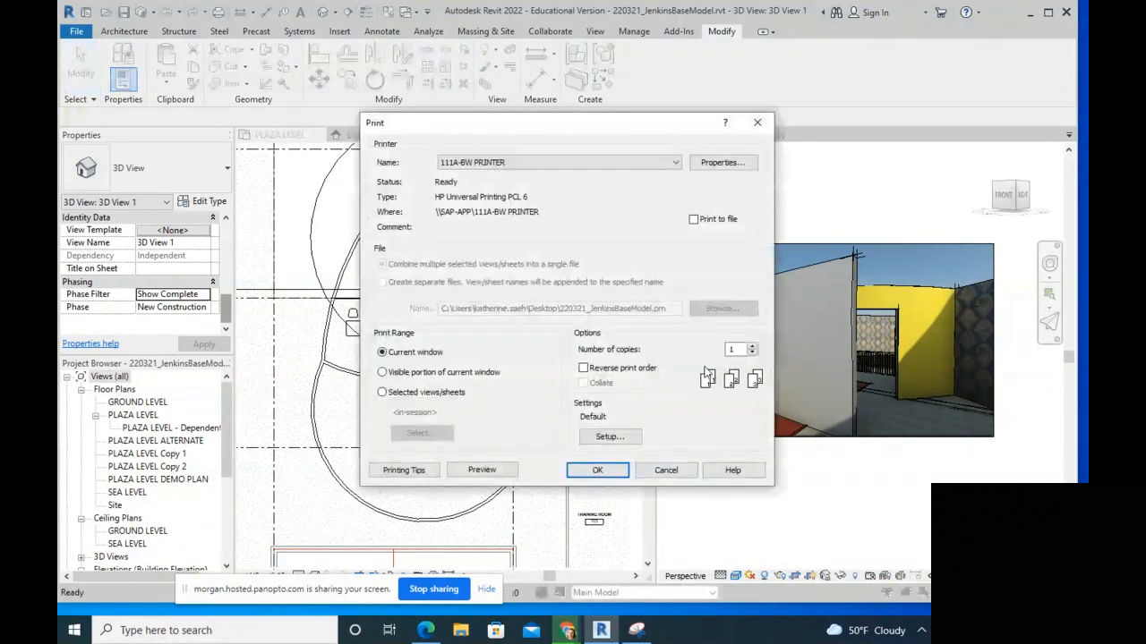
left_click(394, 352)
left_click(611, 437)
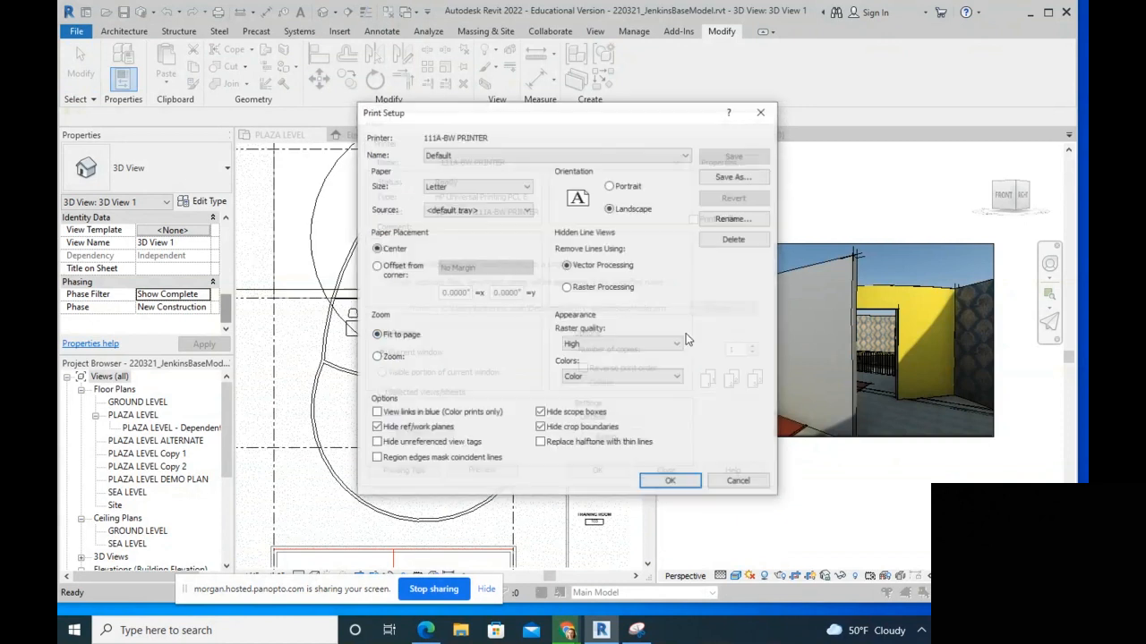
left_click(466, 185)
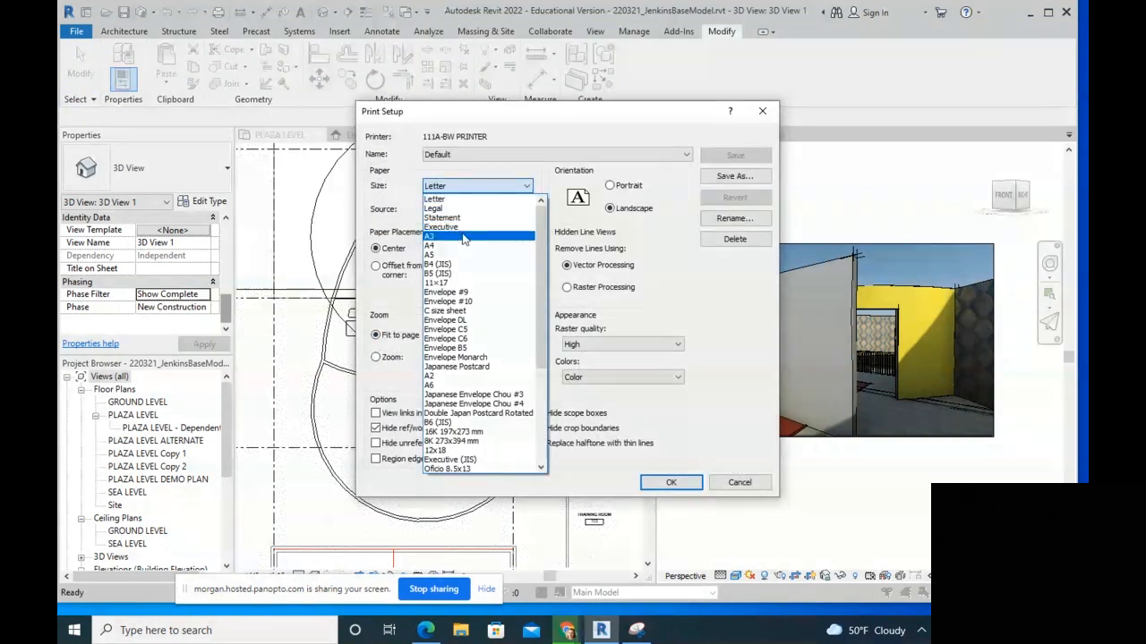
left_click(461, 282)
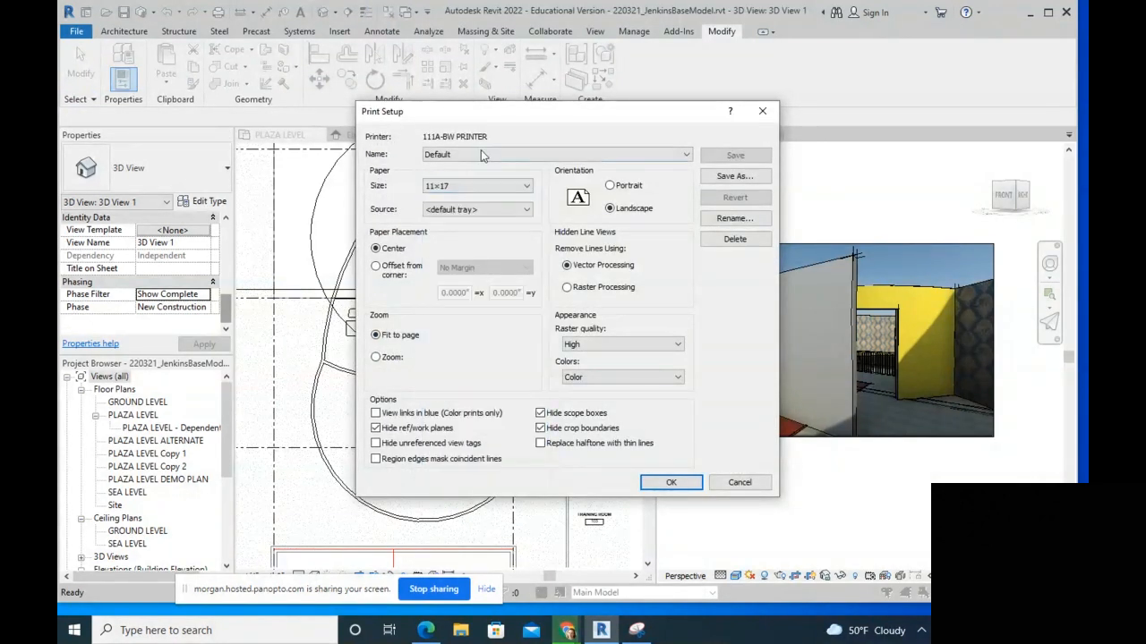
left_click(390, 361)
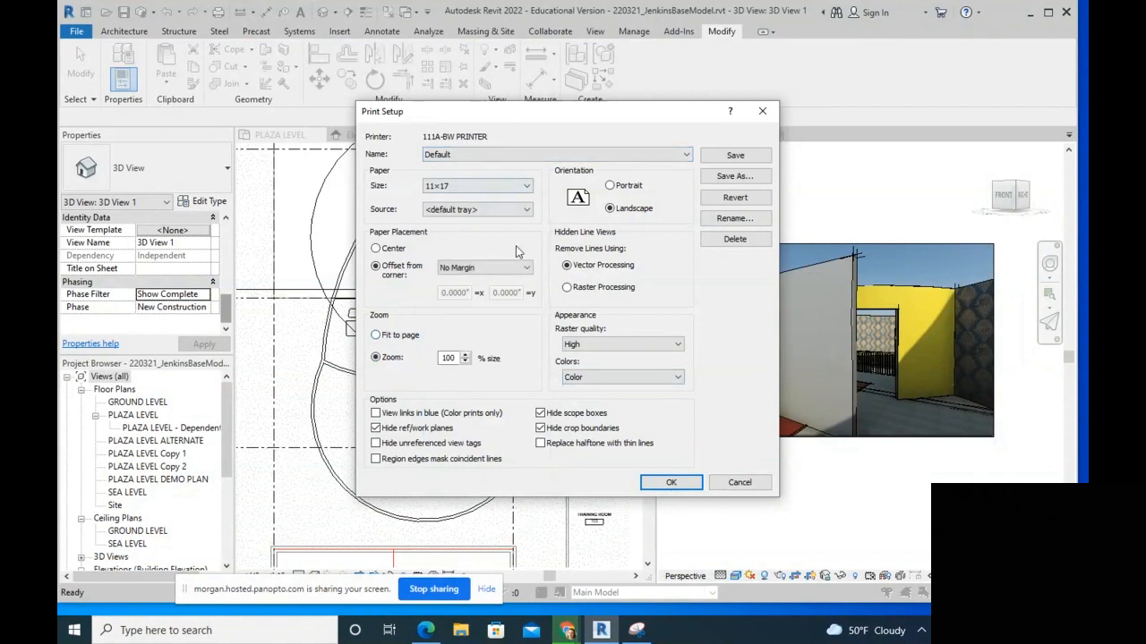
left_click(671, 482)
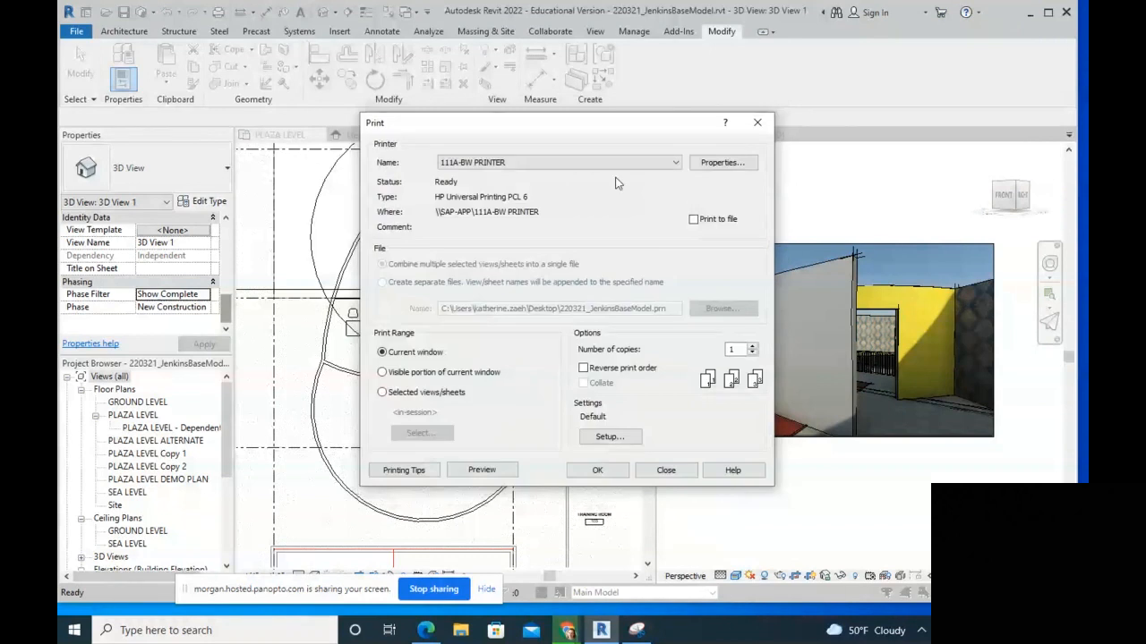
Step: Print the perspective view with the Adobe PDF printer, saving 220321_JenkinsBaseModel.pdf on the Desktop
left_click(528, 164)
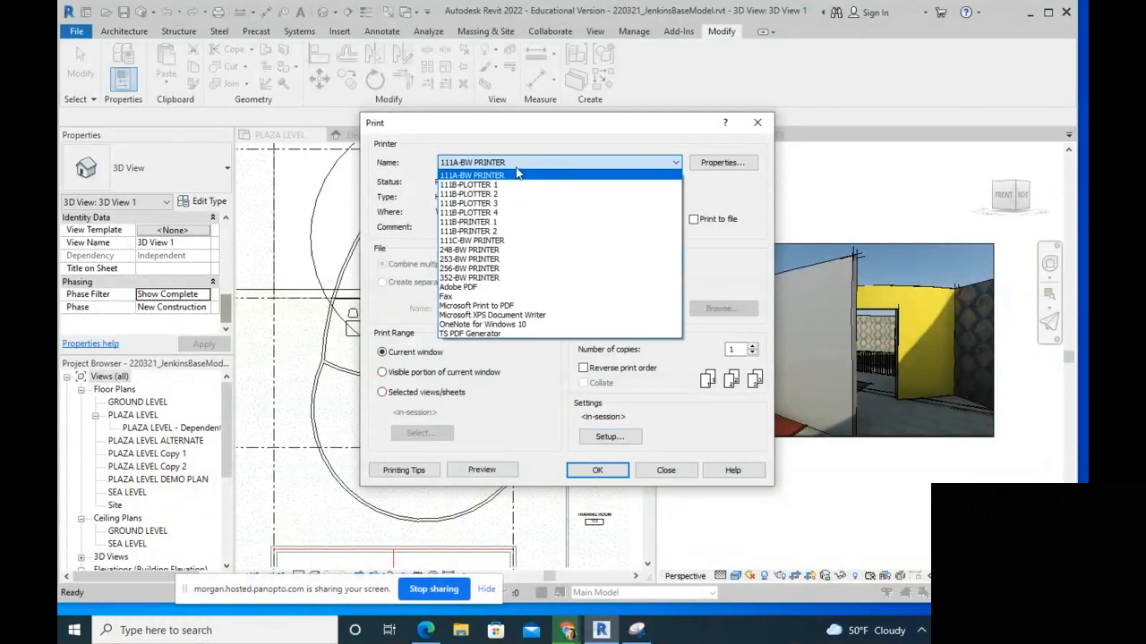
left_click(491, 287)
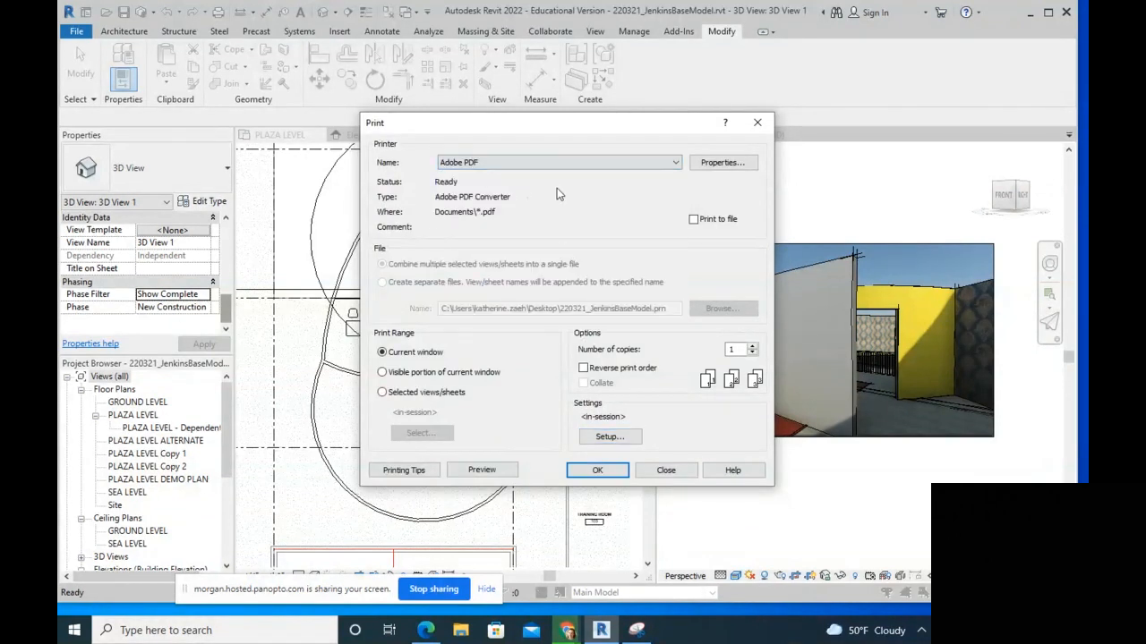
left_click(598, 471)
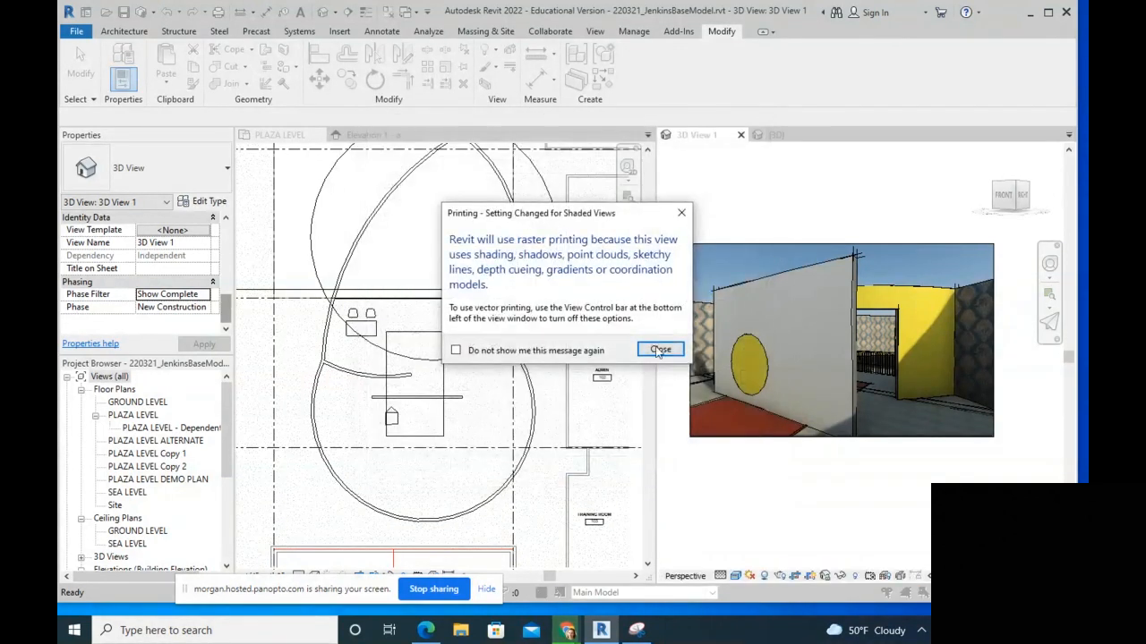
left_click(658, 350)
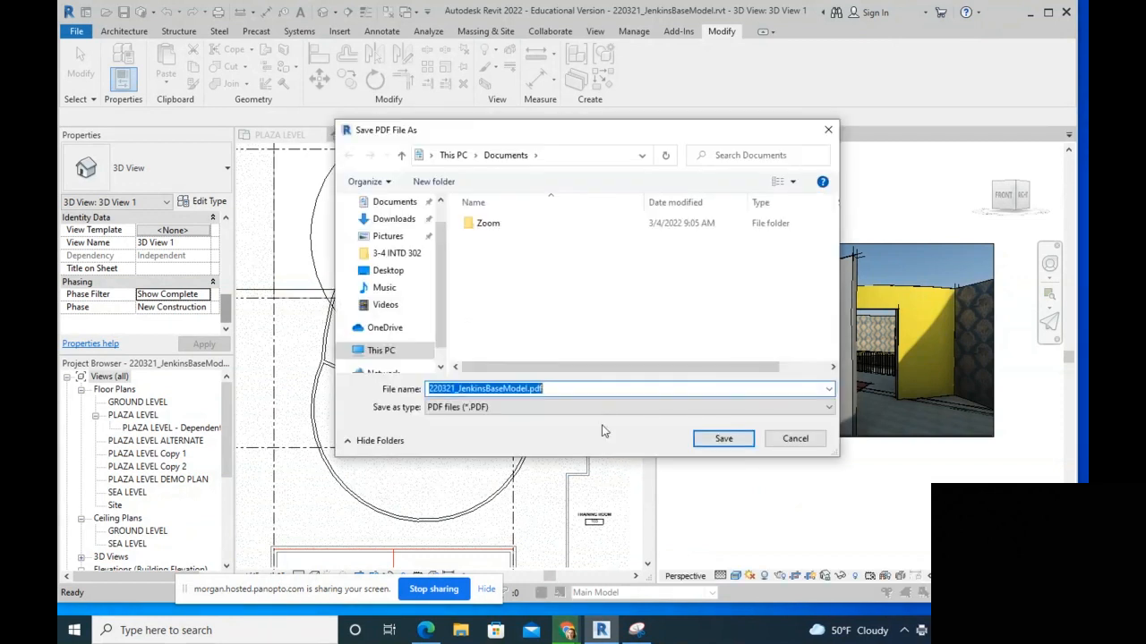
left_click(388, 269)
left_click(723, 438)
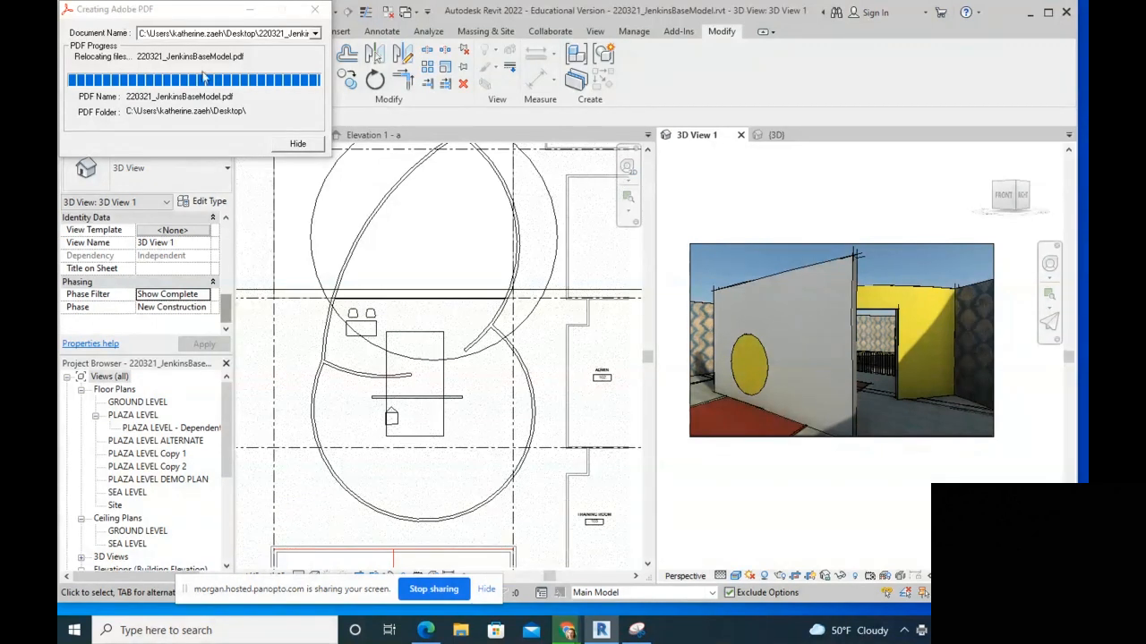
Step: Review the printed 220321_JenkinsBaseModel.pdf in Adobe Acrobat Reader and return to the Revit model
left_click_drag(179, 9, 249, 37)
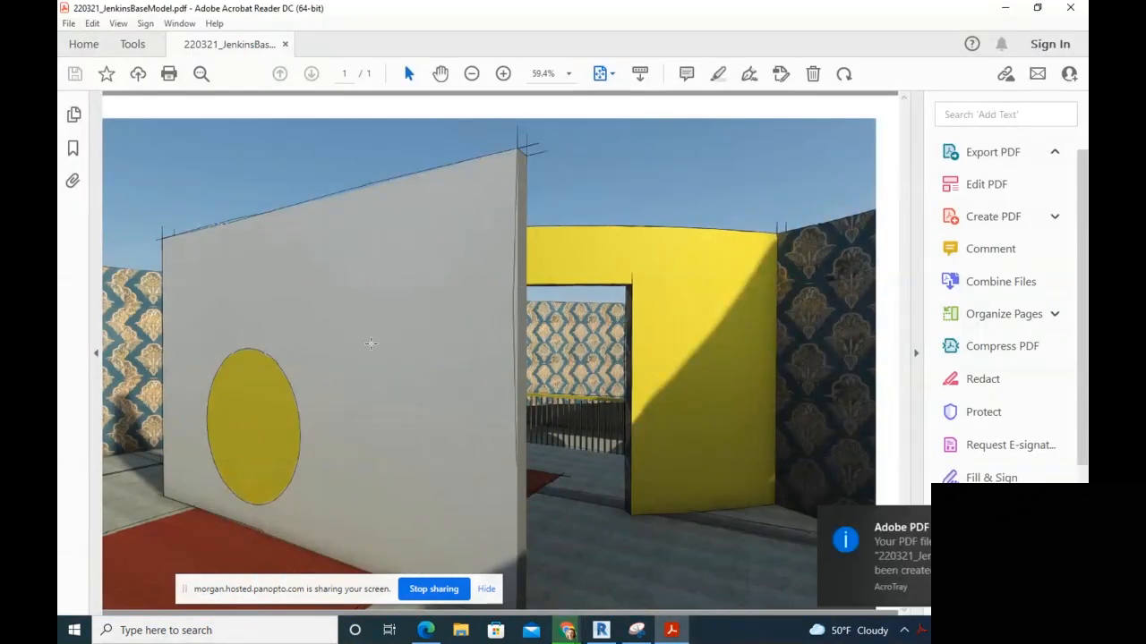
left_click(1005, 7)
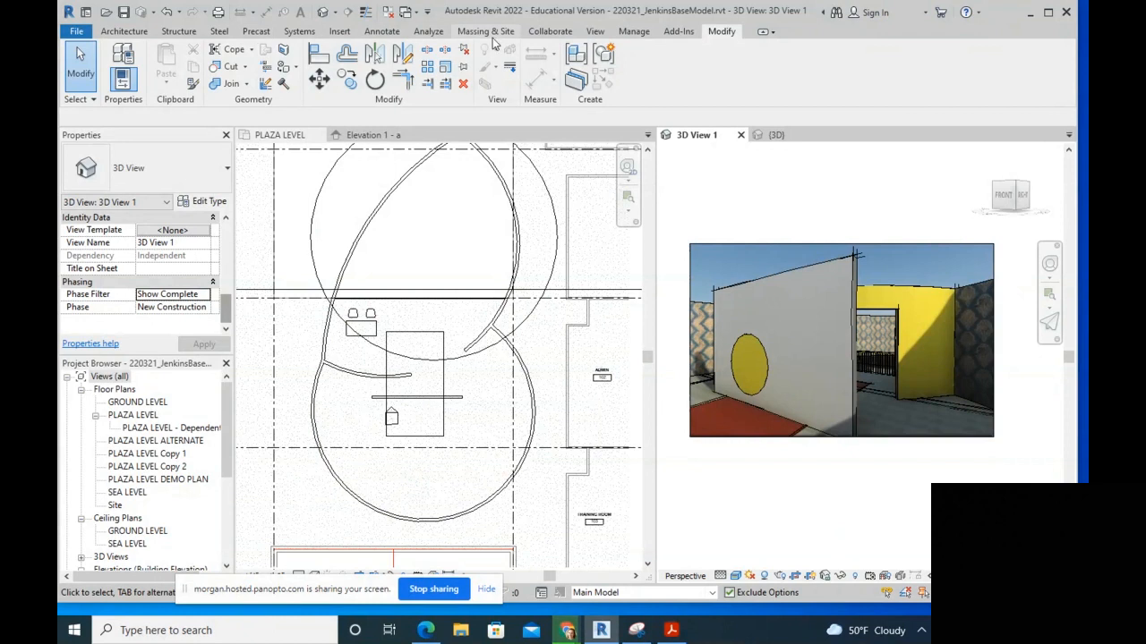
Step: Render the perspective view 3D View 1 at Draft quality and screen resolution, and close the rendering settings without saving the image
left_click(595, 31)
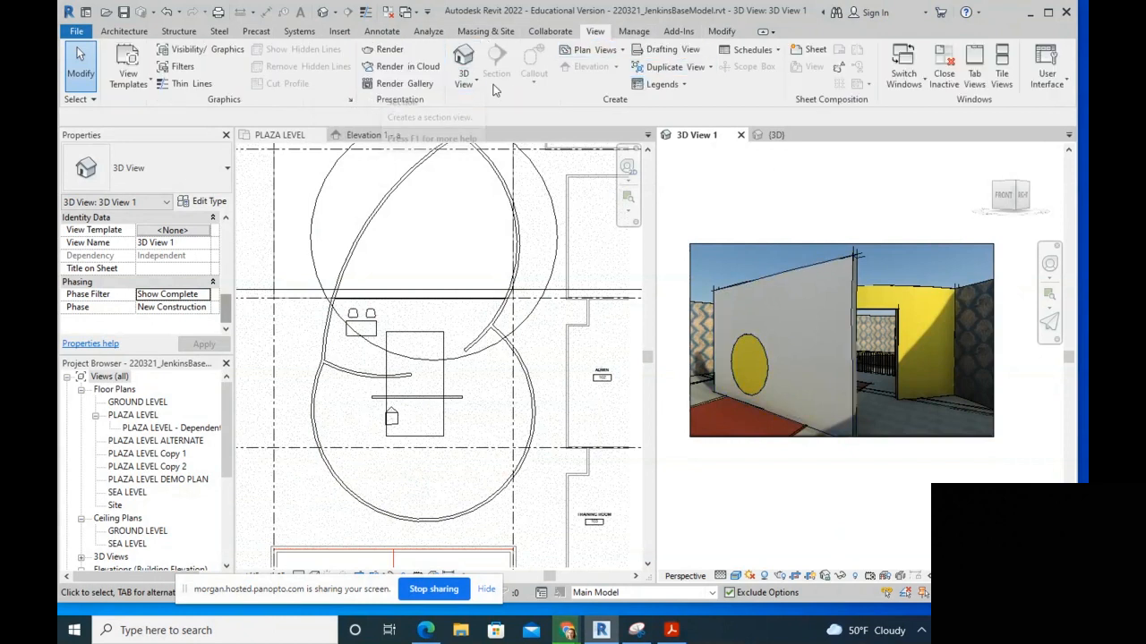
left_click(394, 51)
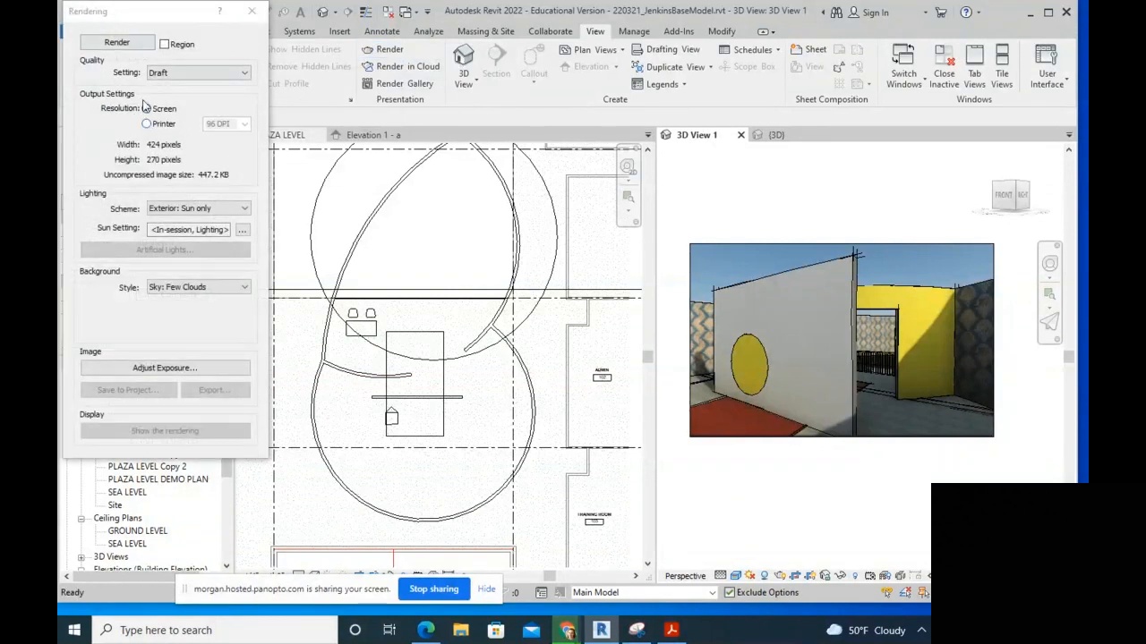
left_click(125, 49)
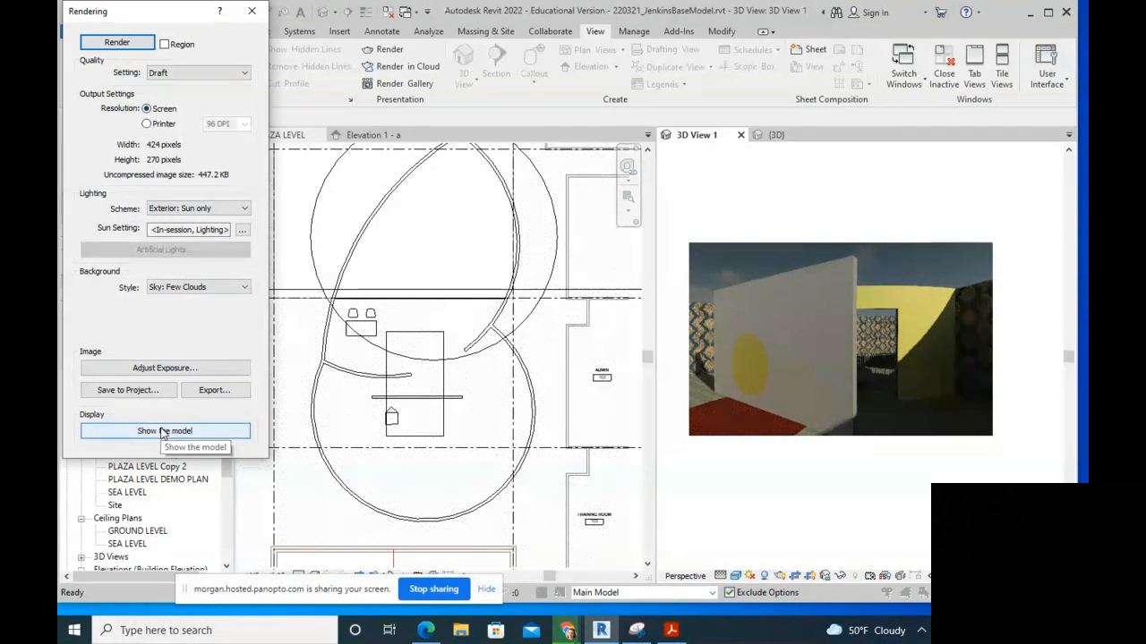
left_click(251, 11)
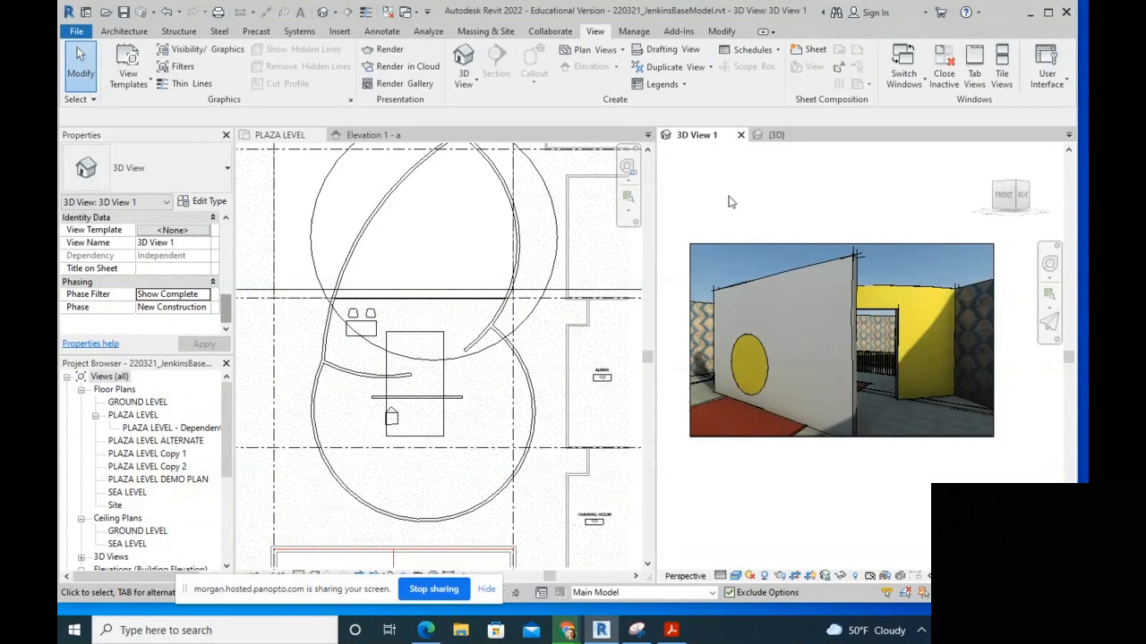
left_click(736, 578)
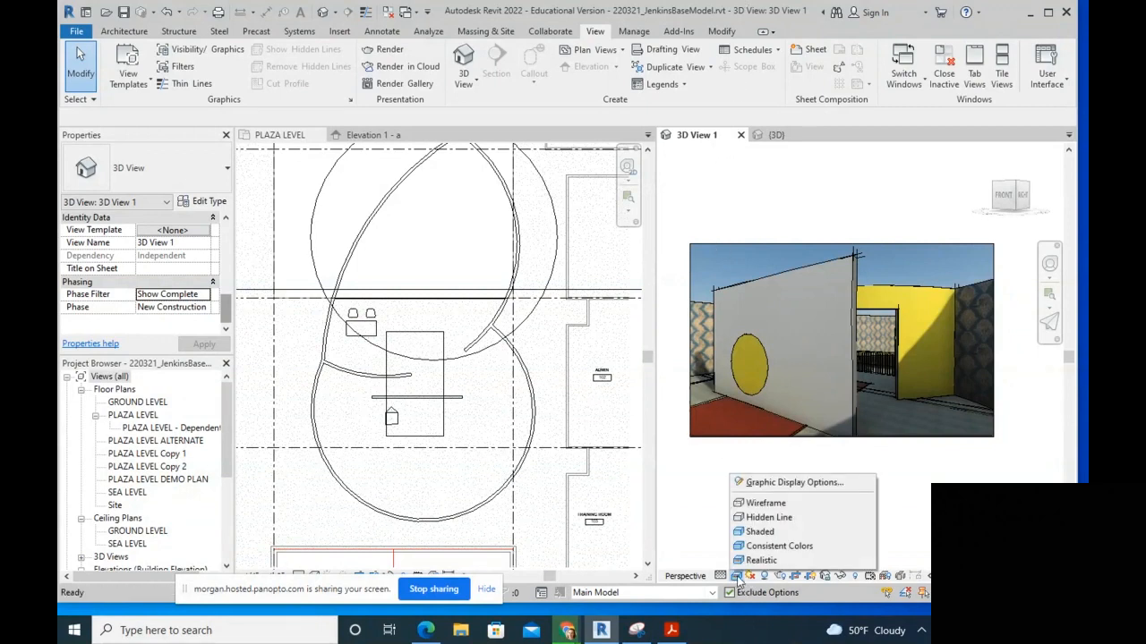
left_click(721, 188)
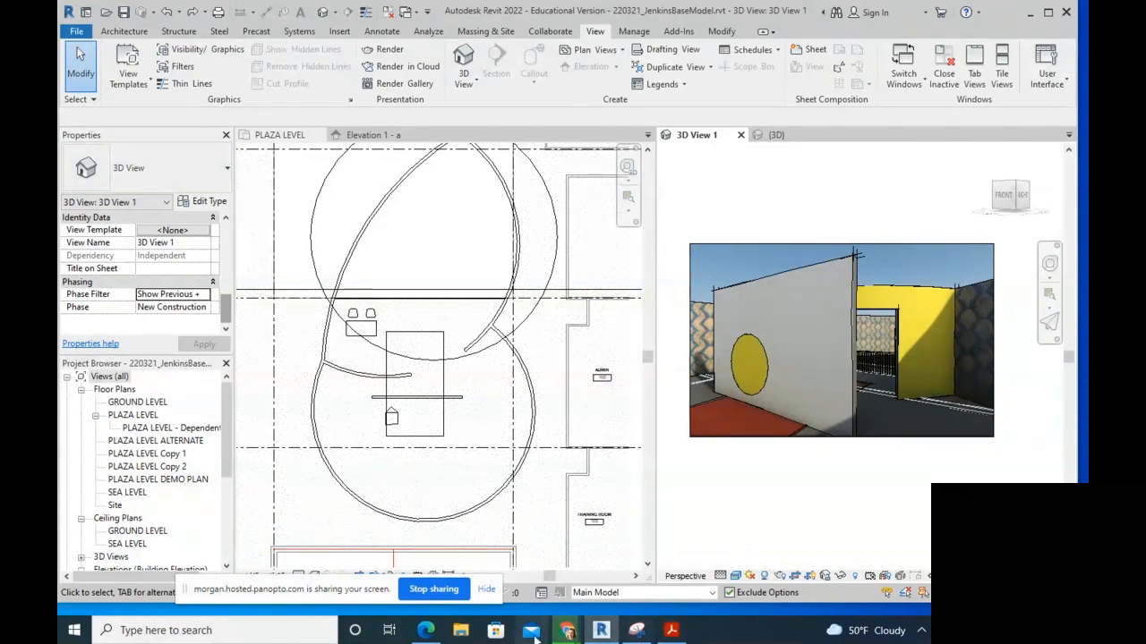
left_click(426, 630)
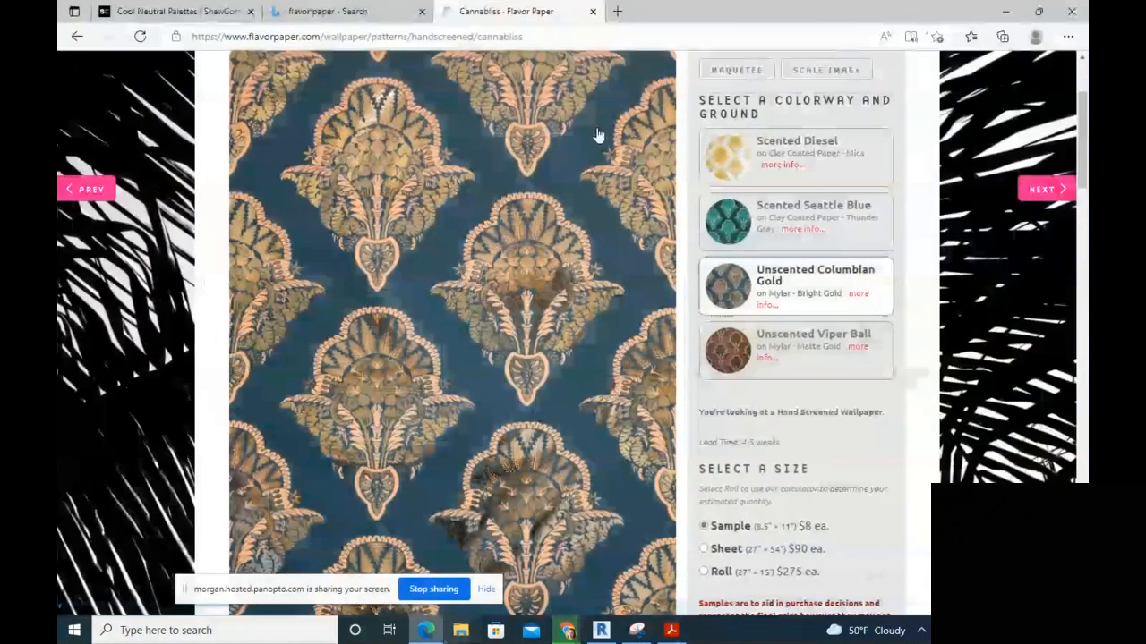
left_click(307, 13)
left_click(170, 11)
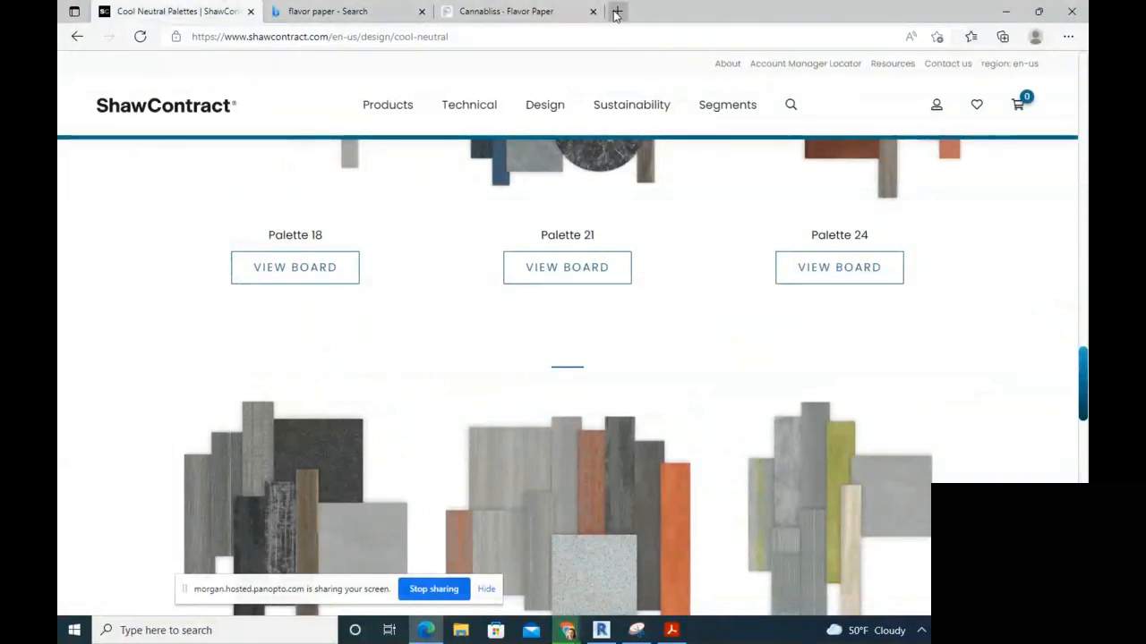
left_click(616, 11)
Step: Switch to Chrome and open the Revised Assignment + Revit resources announcement of the INTD302.001_Spring 2022 course
mouse_move(568, 630)
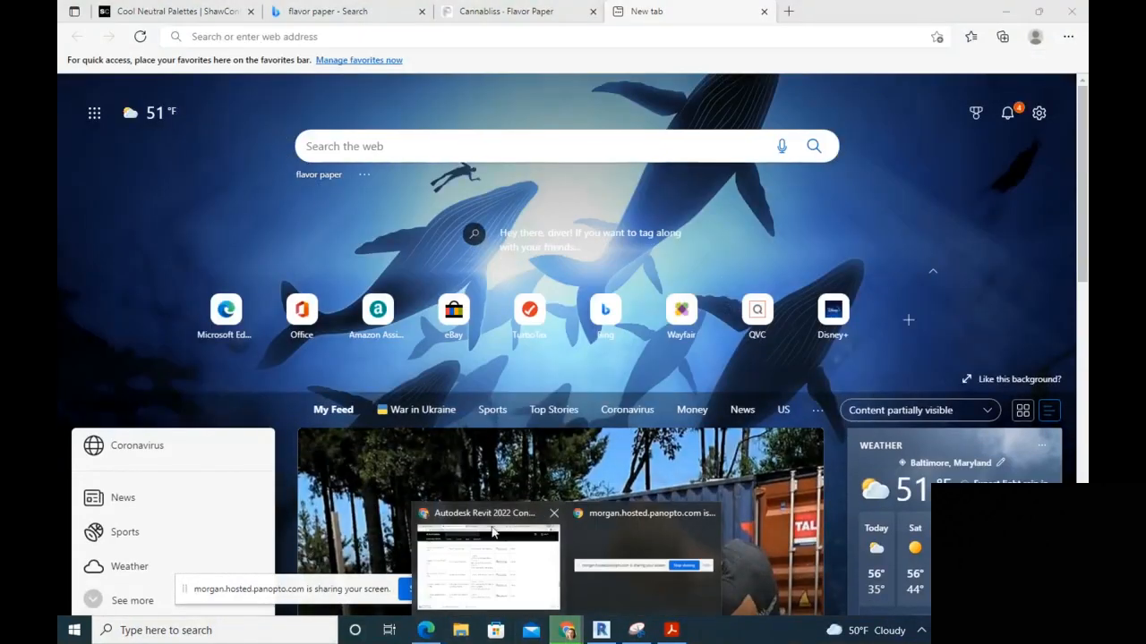
left_click(514, 573)
left_click(154, 12)
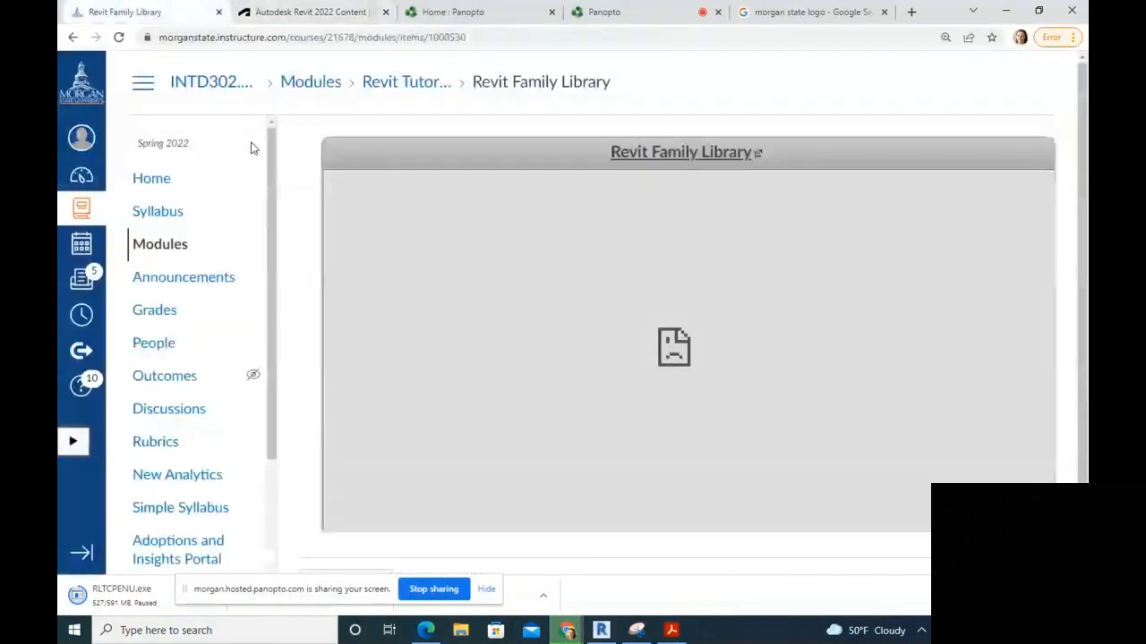
left_click(221, 82)
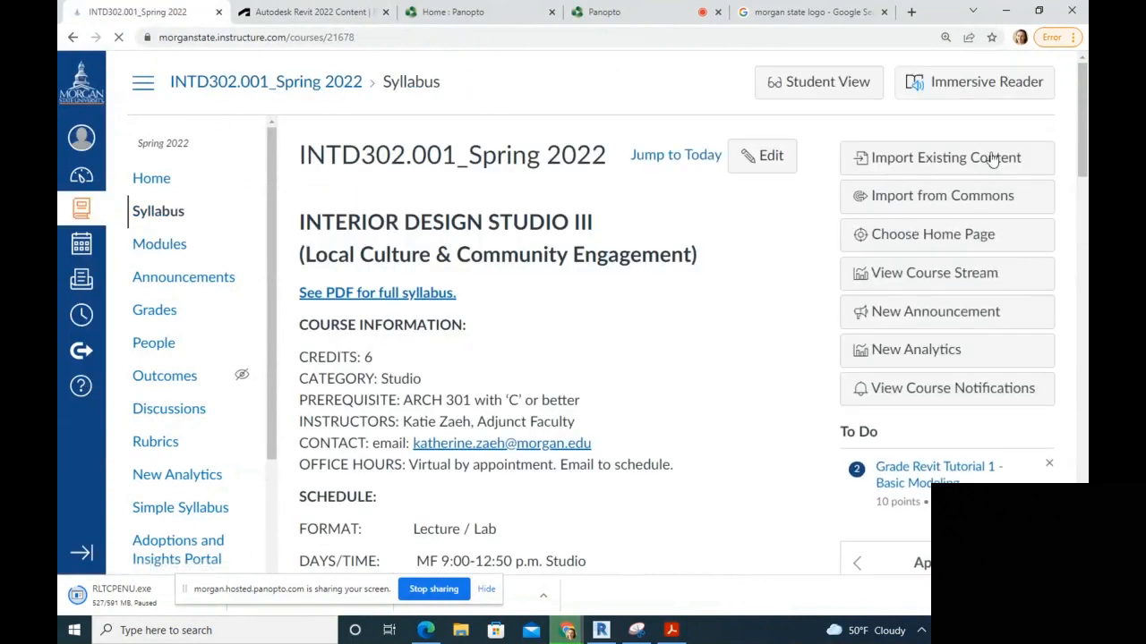
left_click(159, 277)
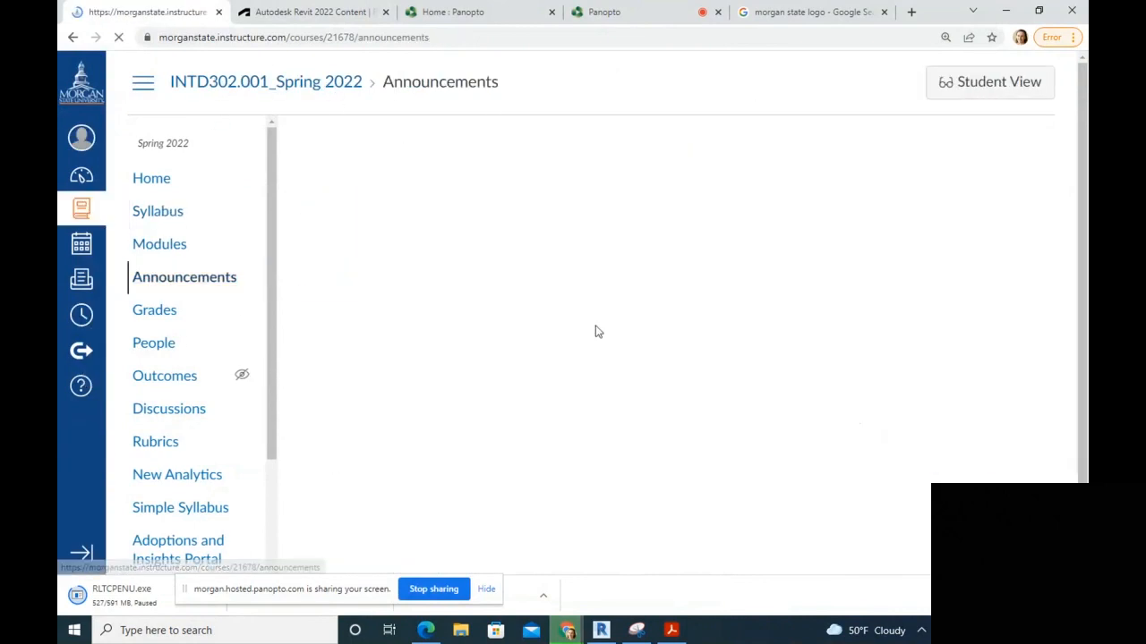
scroll(504, 345, "down", 3)
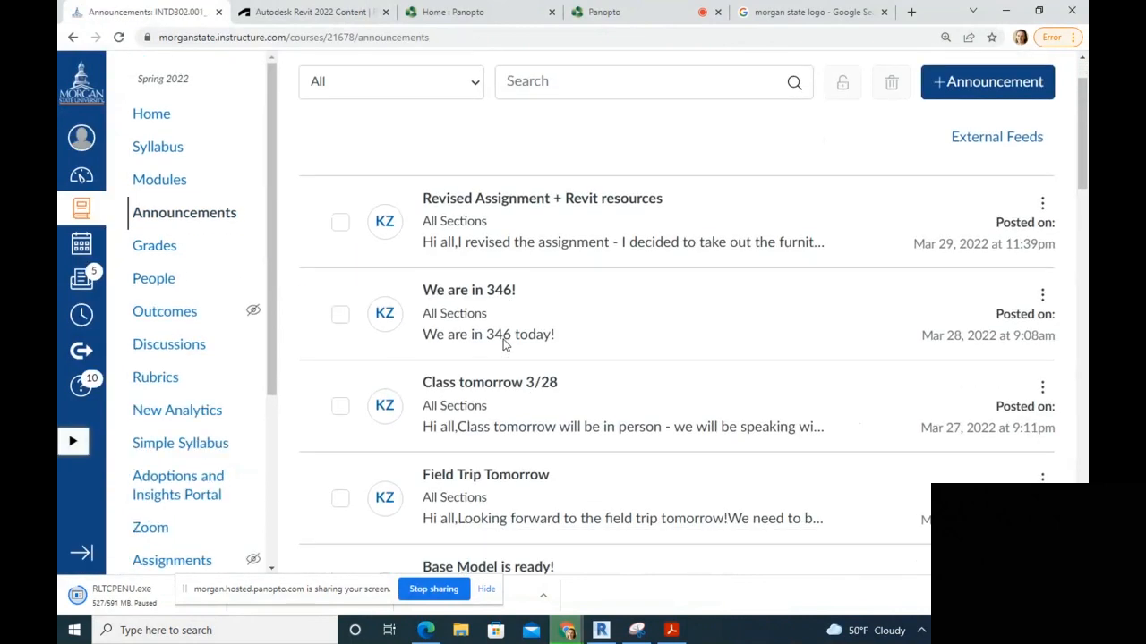
scroll(504, 346, "down", 3)
scroll(528, 295, "up", 6)
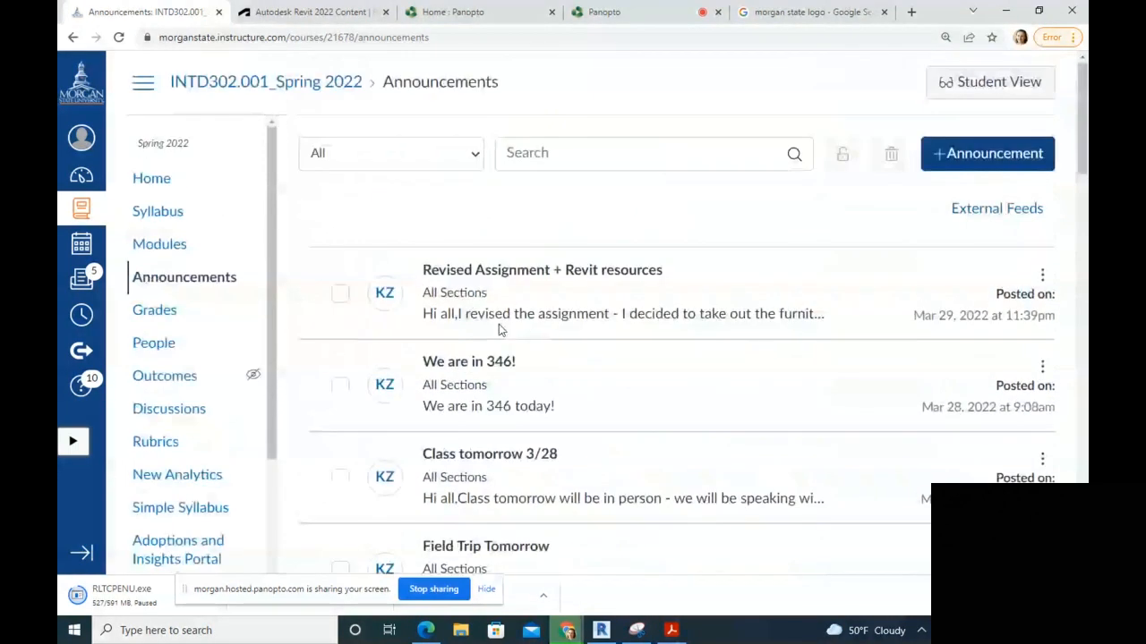
left_click(542, 271)
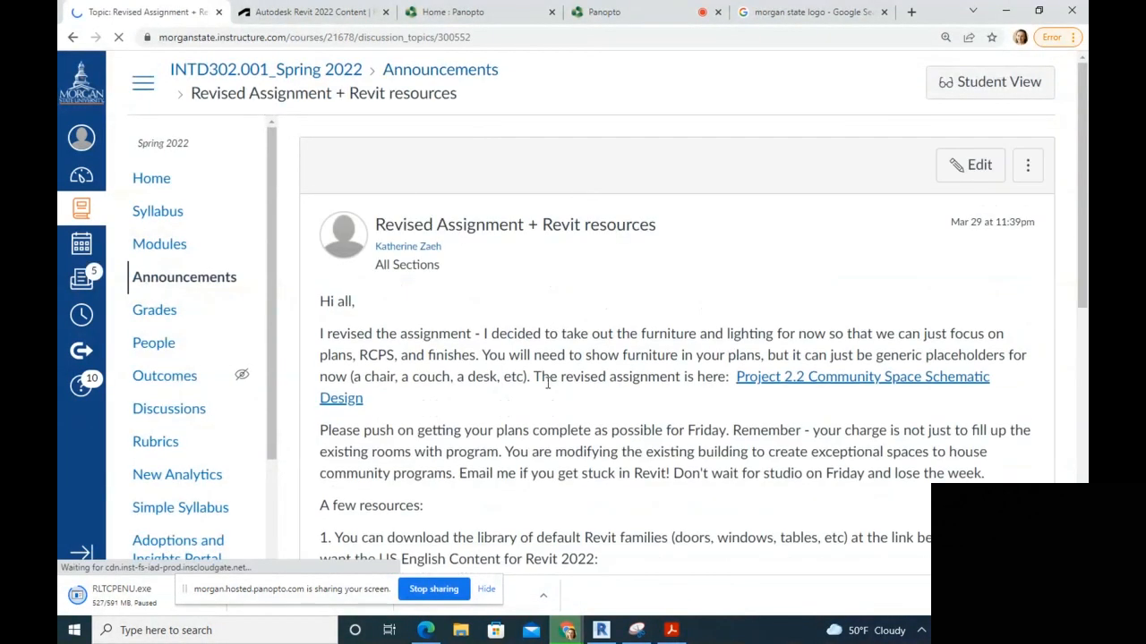
Step: Open the YouTube playlist of simple Revit tutorials linked in the announcement and look through its videos
scroll(528, 407, "down", 2)
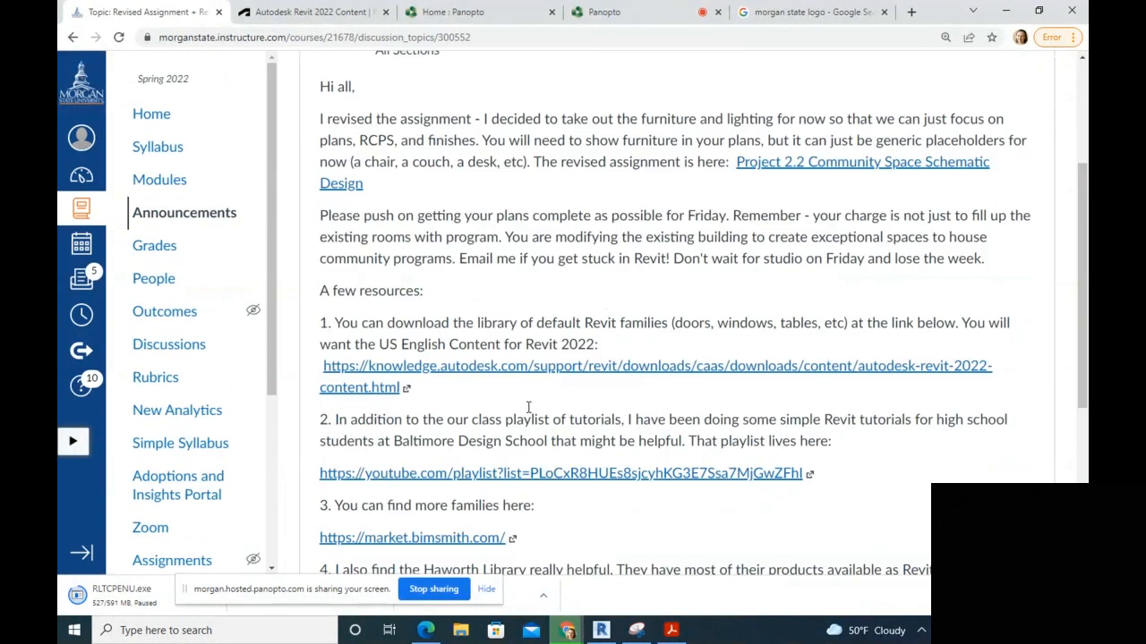
left_click(377, 474)
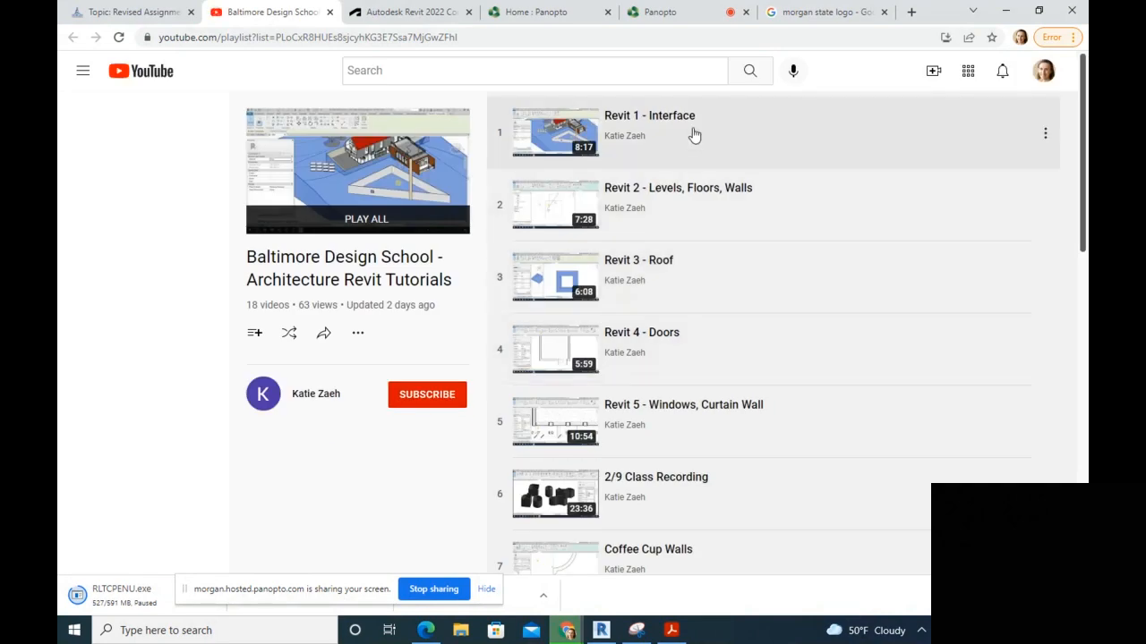
scroll(689, 380, "down", 3)
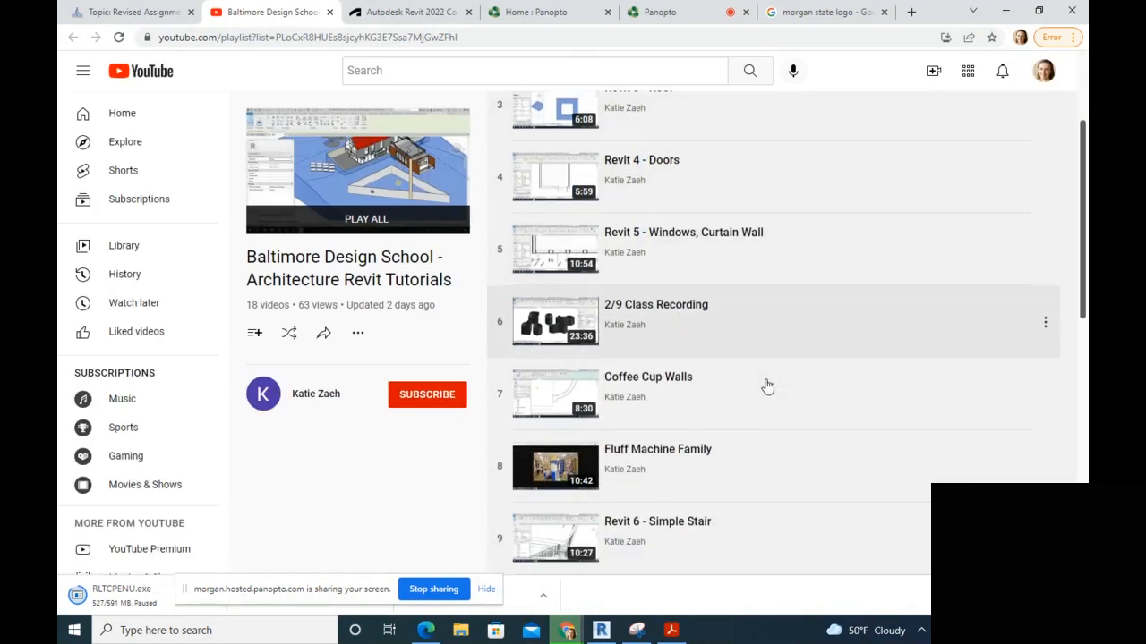
scroll(767, 386, "down", 8)
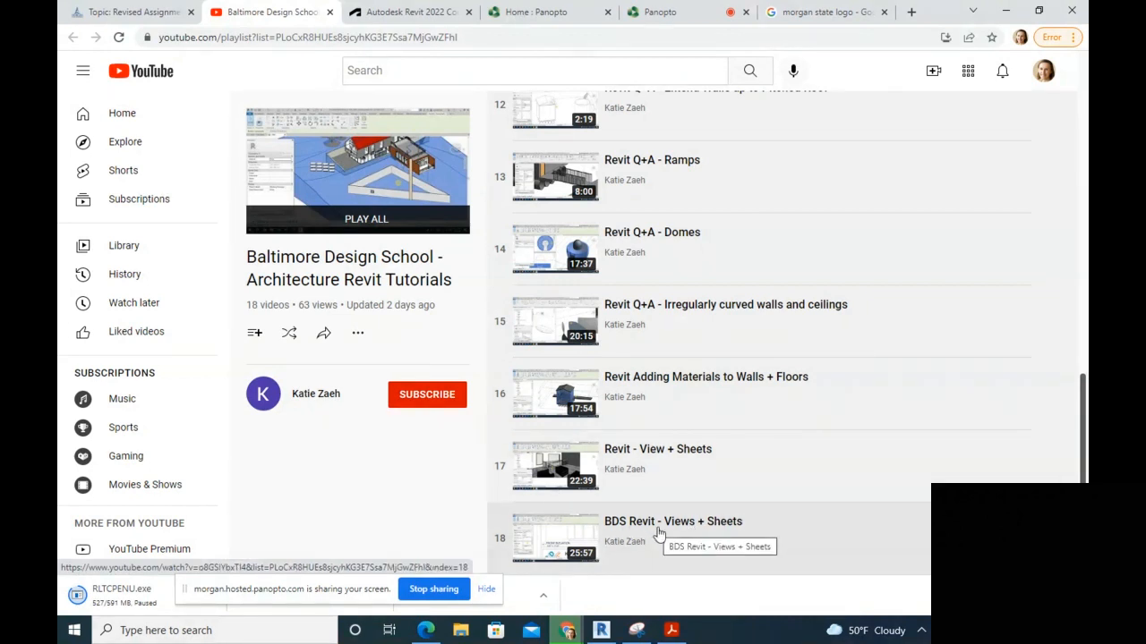
scroll(657, 534, "up", 4)
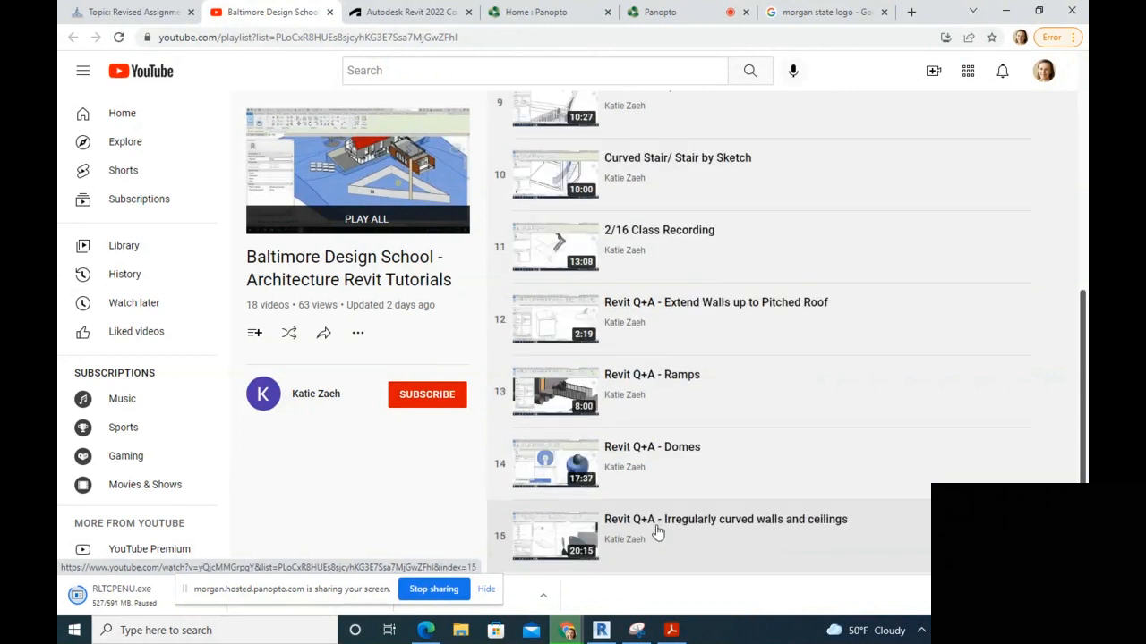
scroll(847, 330, "up", 5)
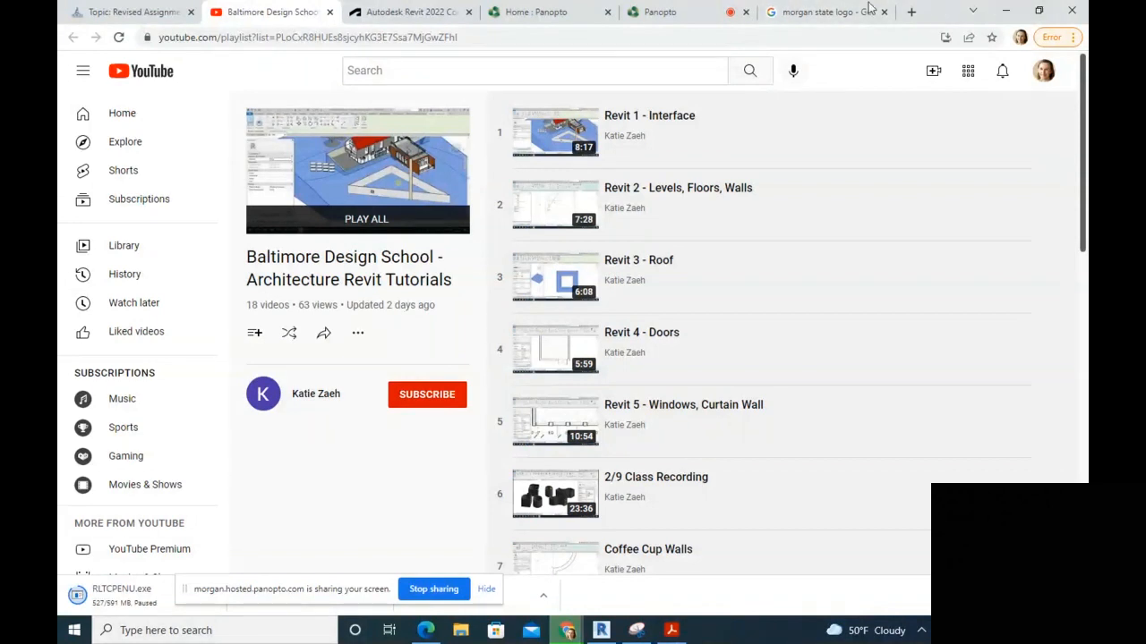
left_click(671, 16)
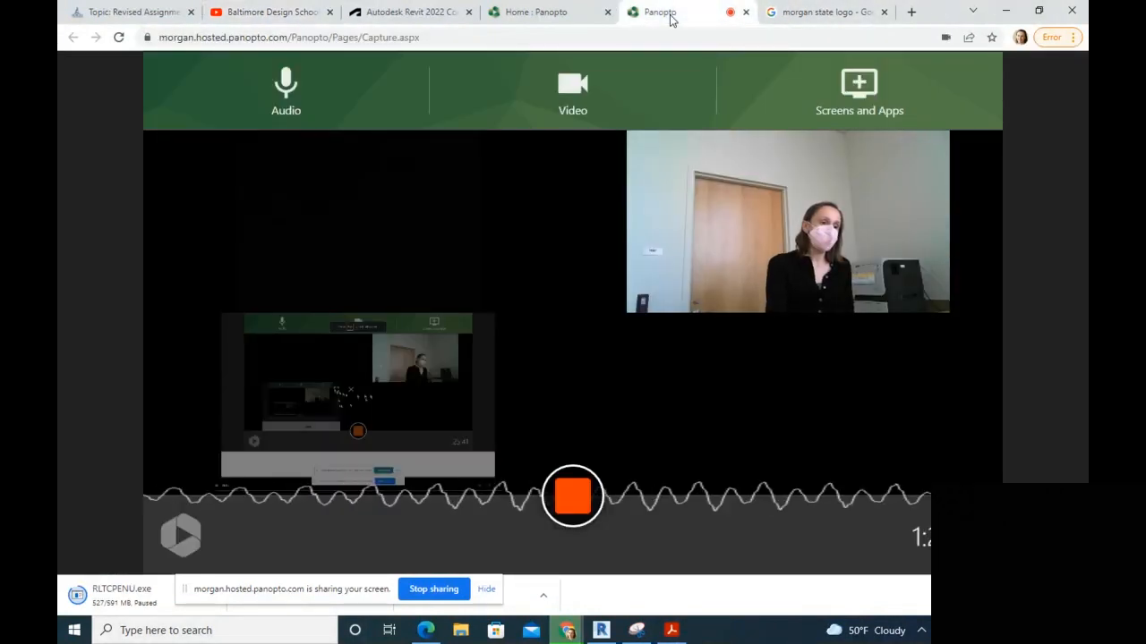